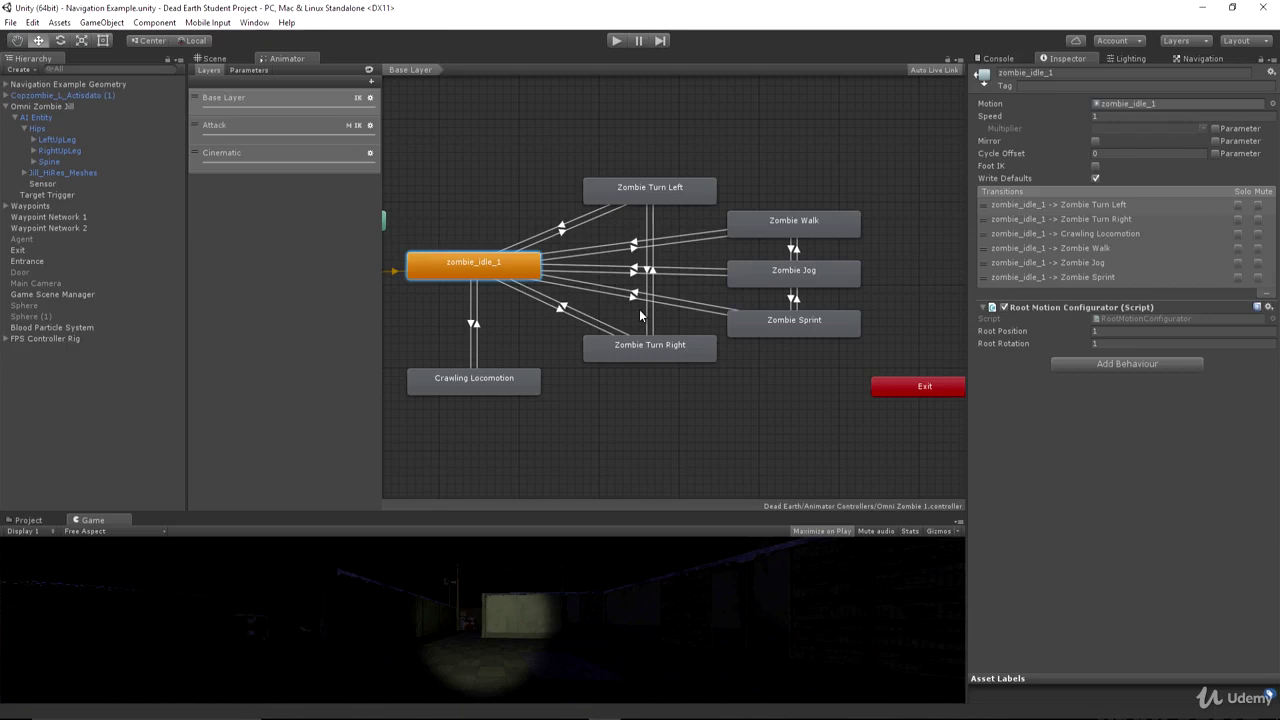
# Step: Set the Speed of AI Entity's AI Zombie State_Attack 1 script to 1 and play-test the scene
pyautogui.moveTo(557, 512); pyautogui.dragTo(643, 266)
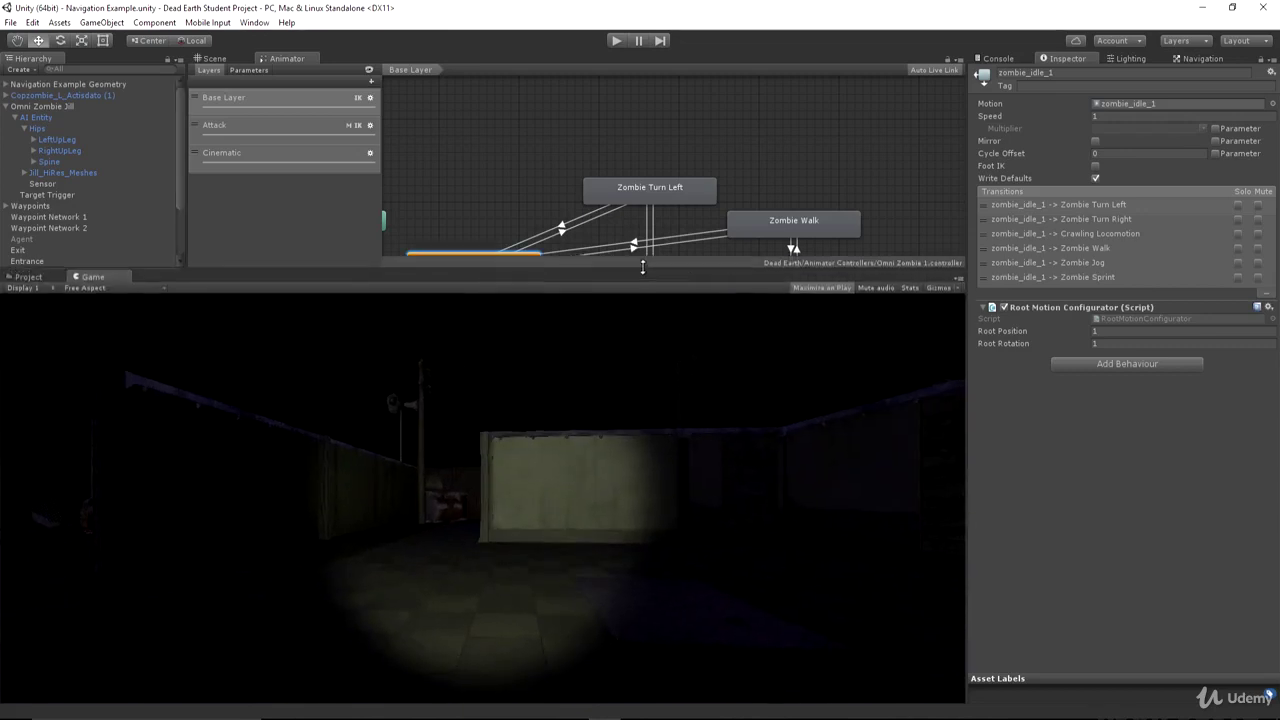
pyautogui.click(36, 117)
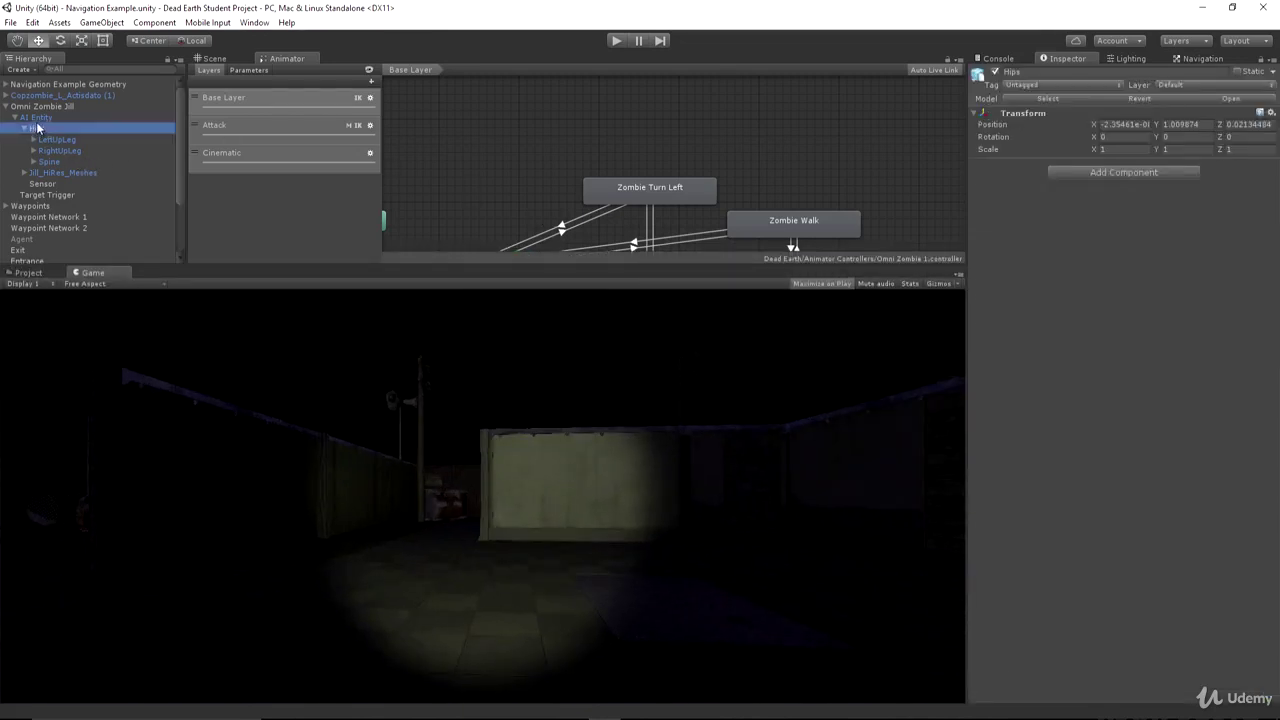
pyautogui.click(1252, 306)
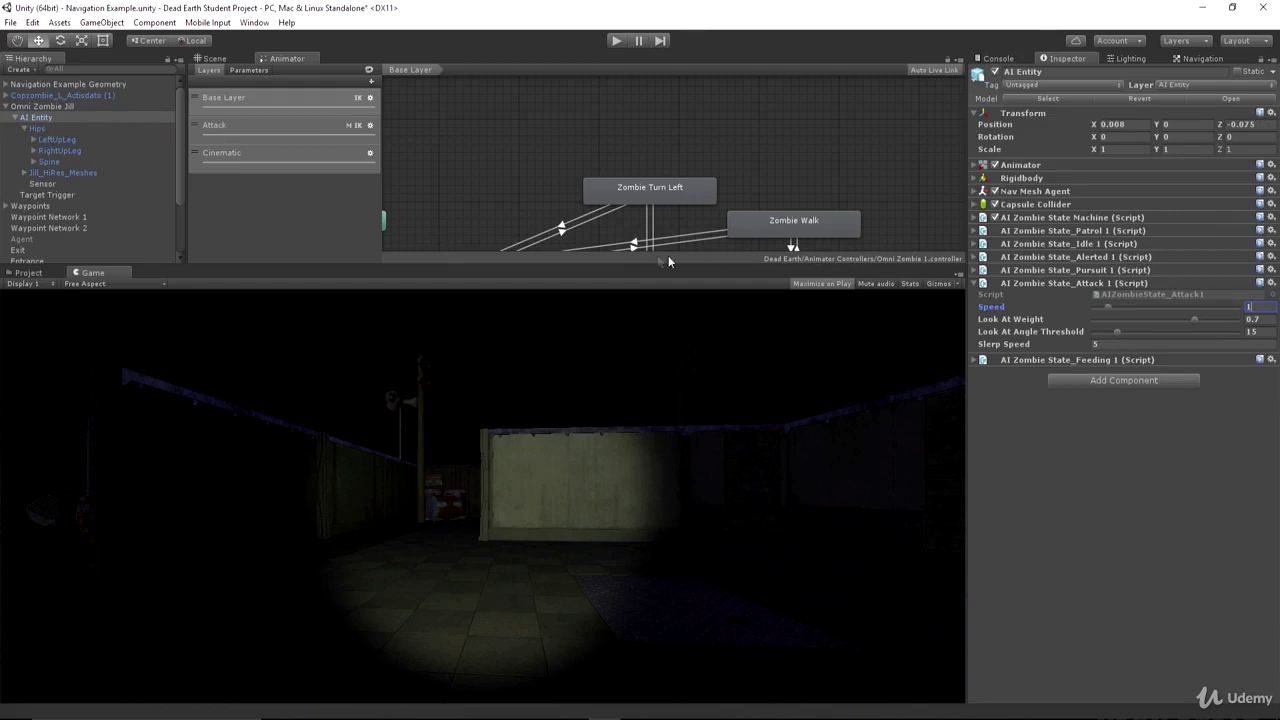
pyautogui.moveTo(657, 266); pyautogui.dragTo(690, 428)
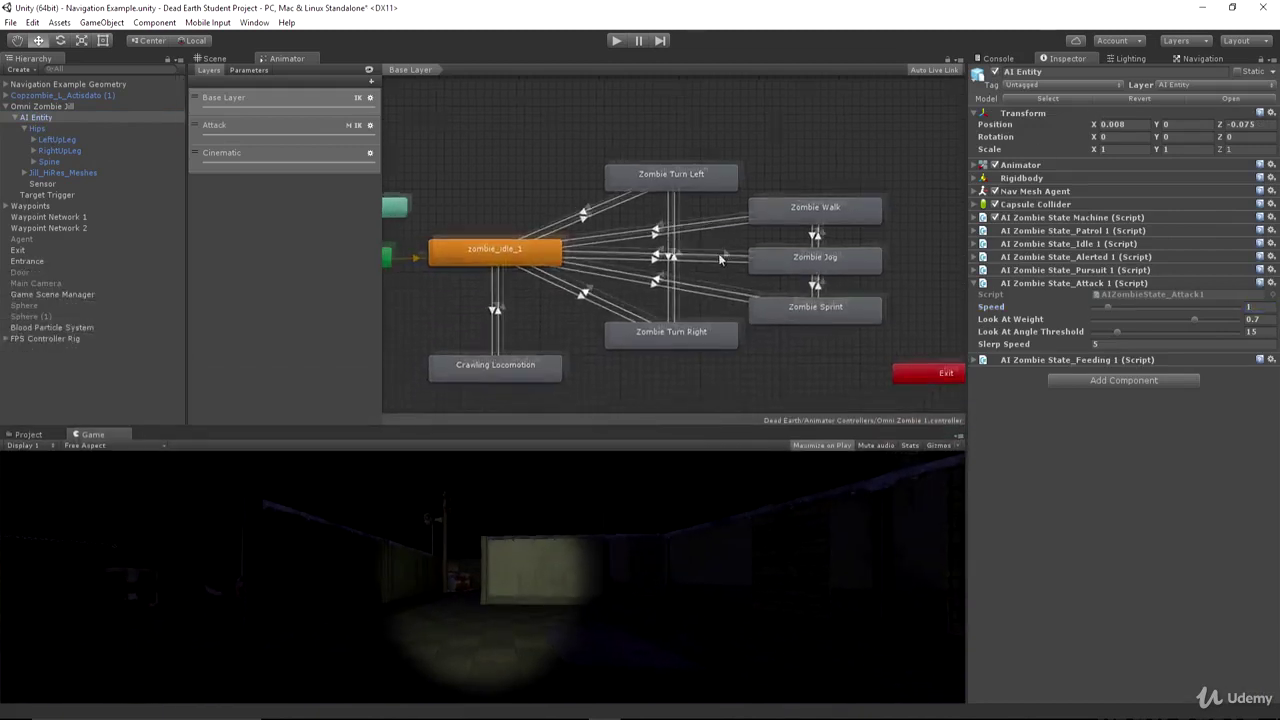
pyautogui.moveTo(719, 259); pyautogui.dragTo(735, 234, button='middle')
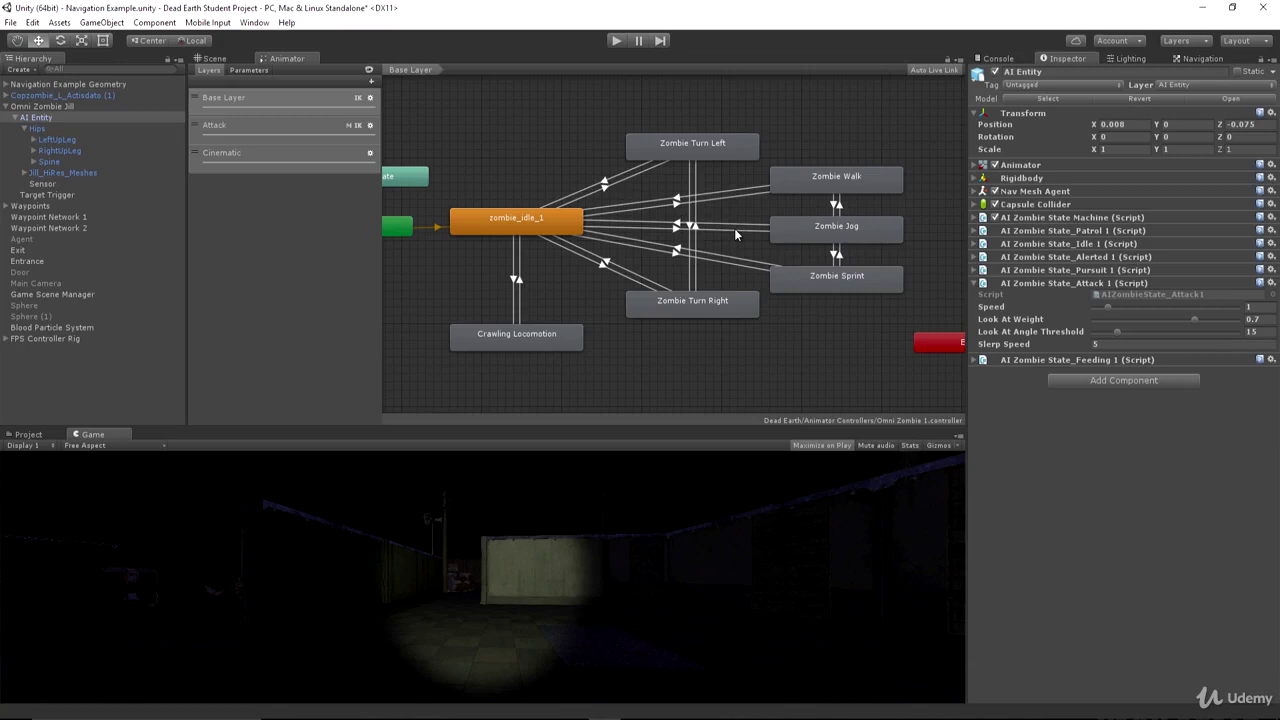
pyautogui.click(614, 41)
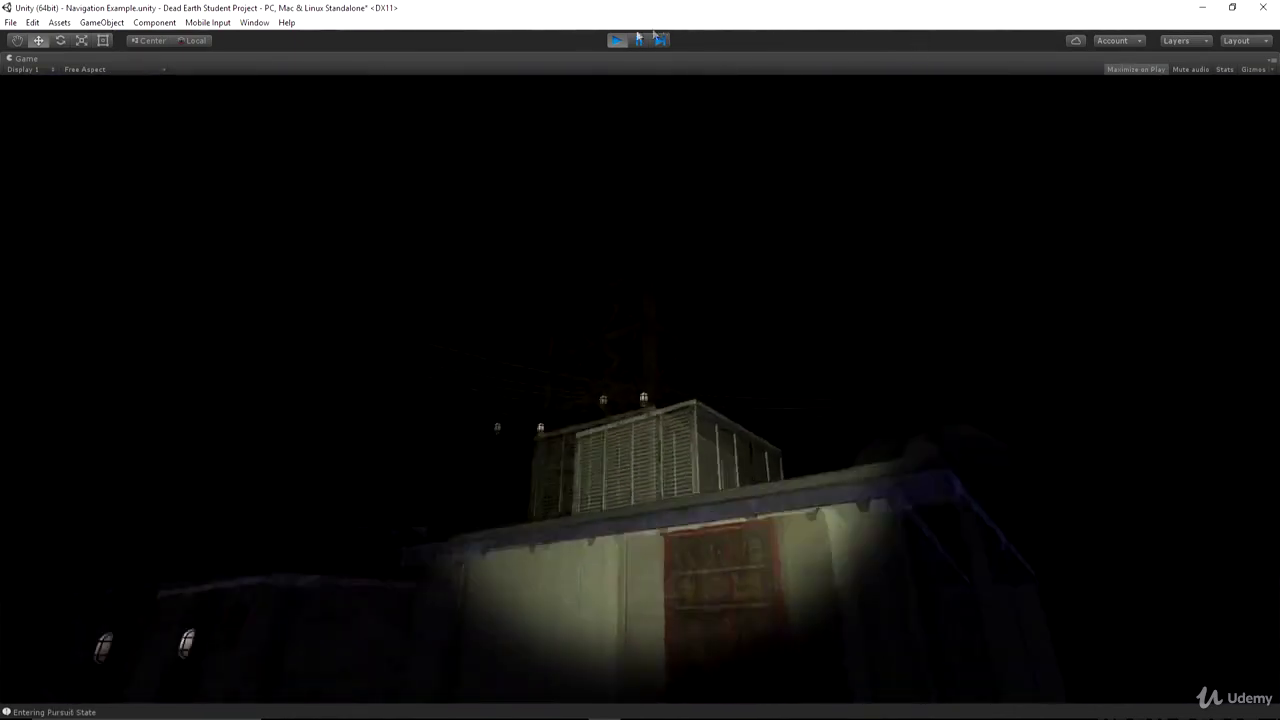
pyautogui.click(617, 40)
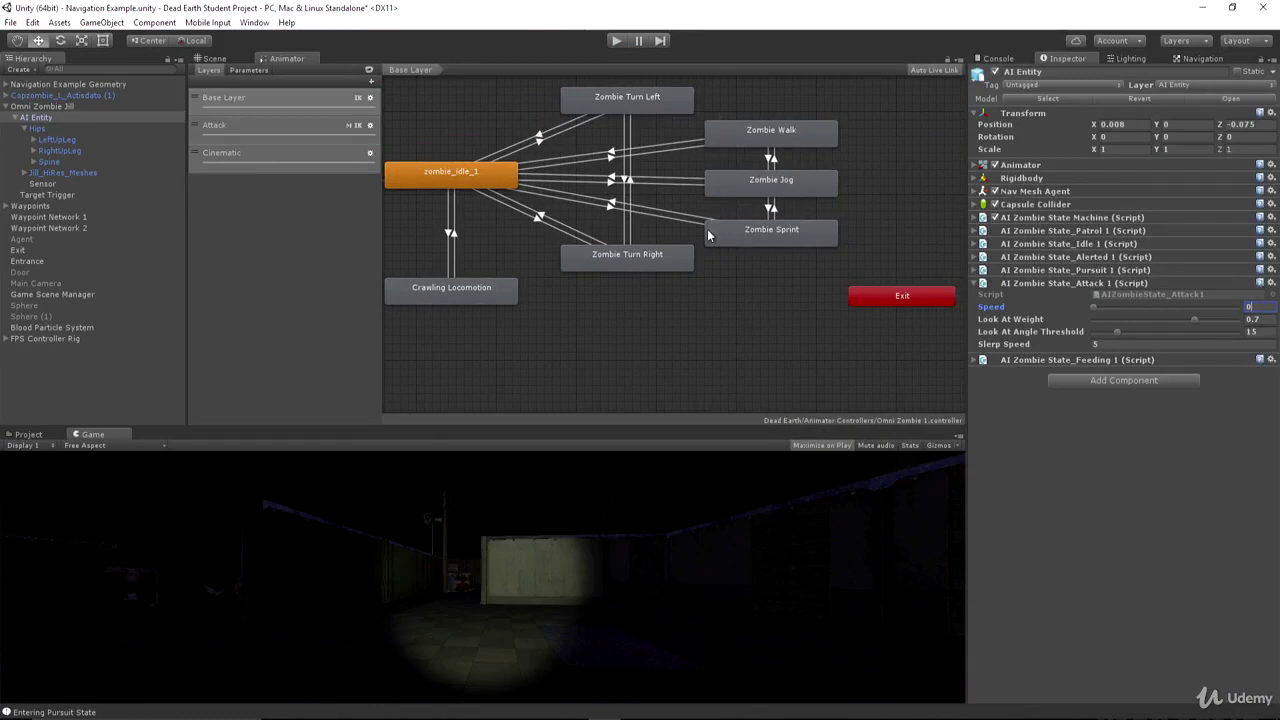
# Step: Play-test the scene with the attack state's Speed set to 0
pyautogui.moveTo(396, 123); pyautogui.dragTo(507, 126, button='middle')
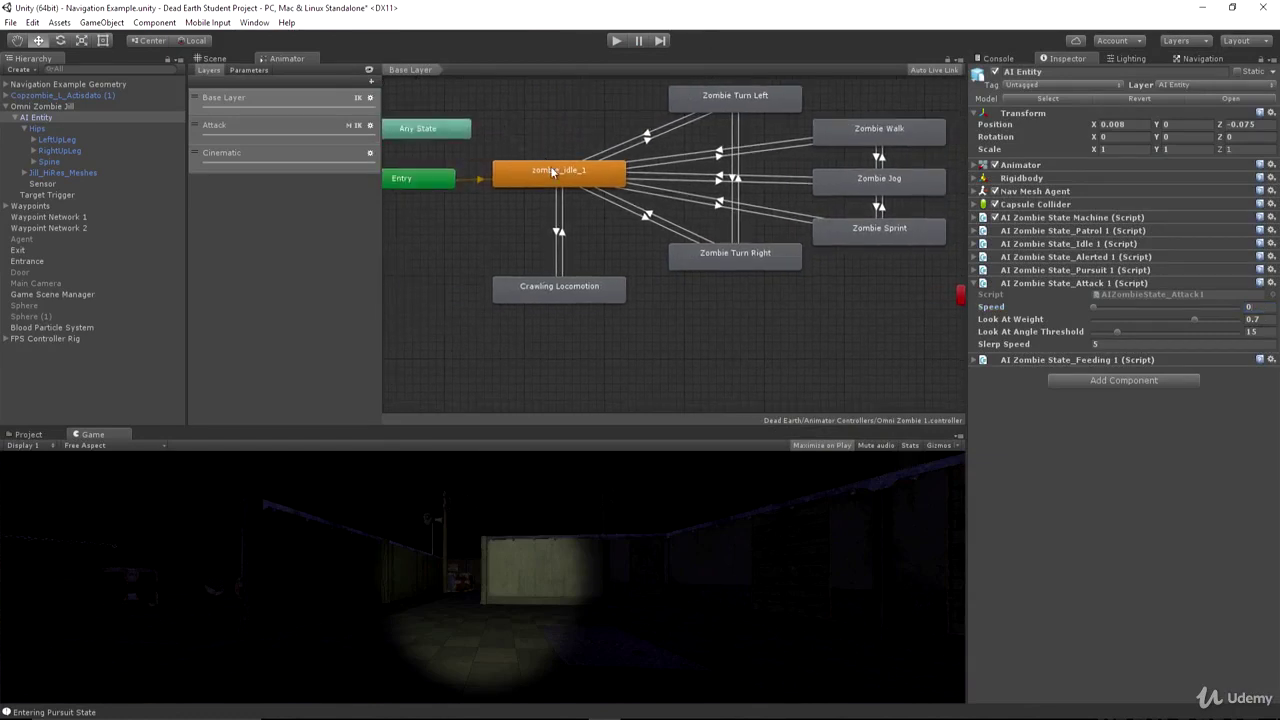
pyautogui.click(615, 41)
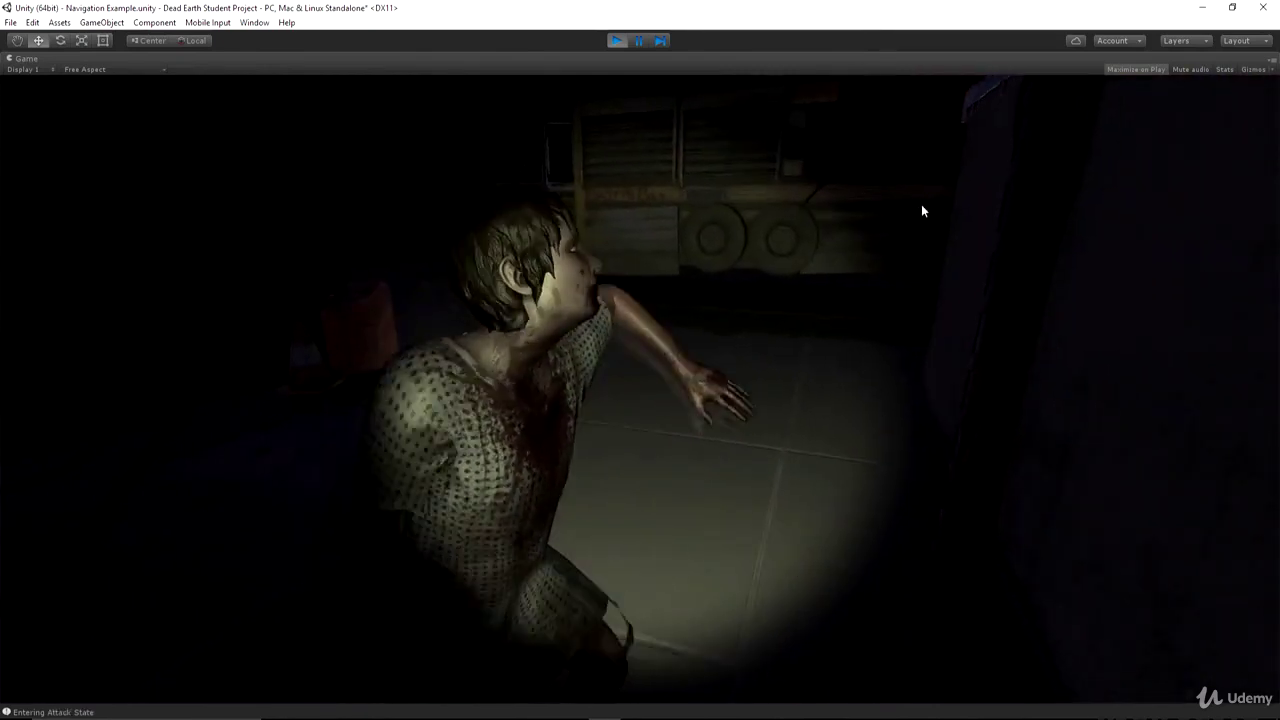
pyautogui.click(620, 41)
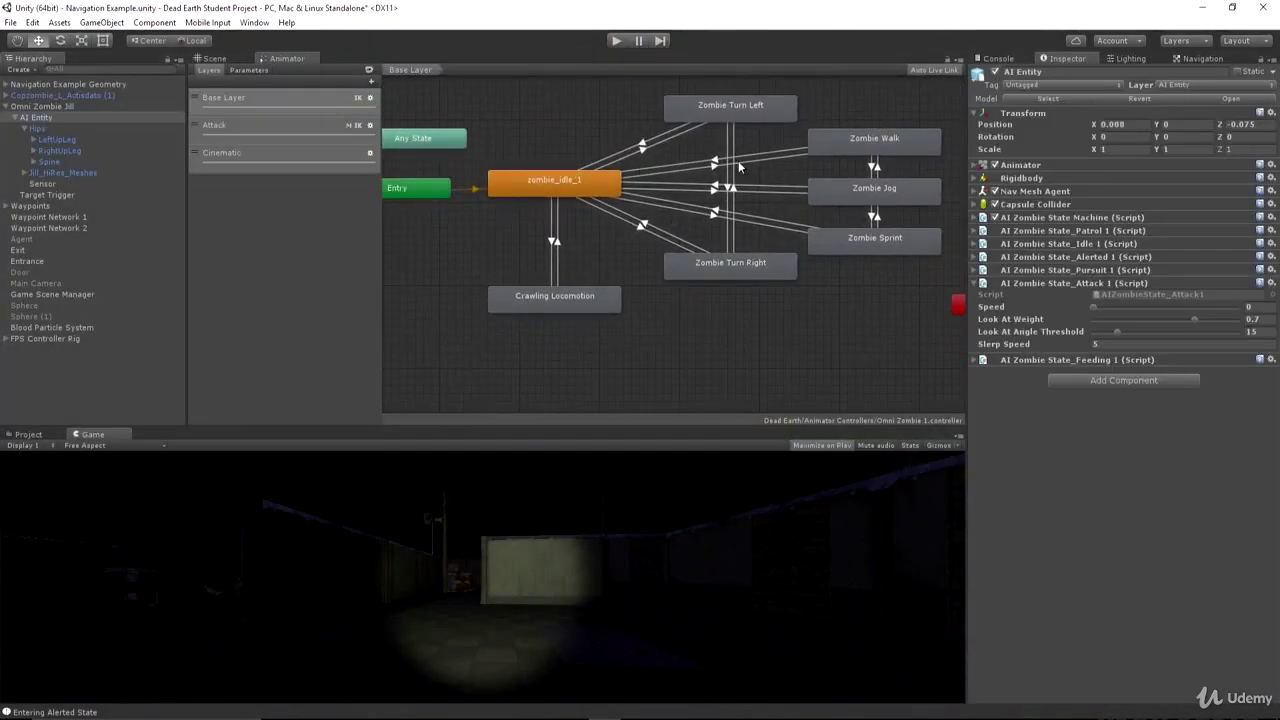
# Step: Examine the Root Motion Configurator values of the zombie_idle_1, Zombie Walk, Zombie Jog and Zombie Sprint states
pyautogui.click(565, 186)
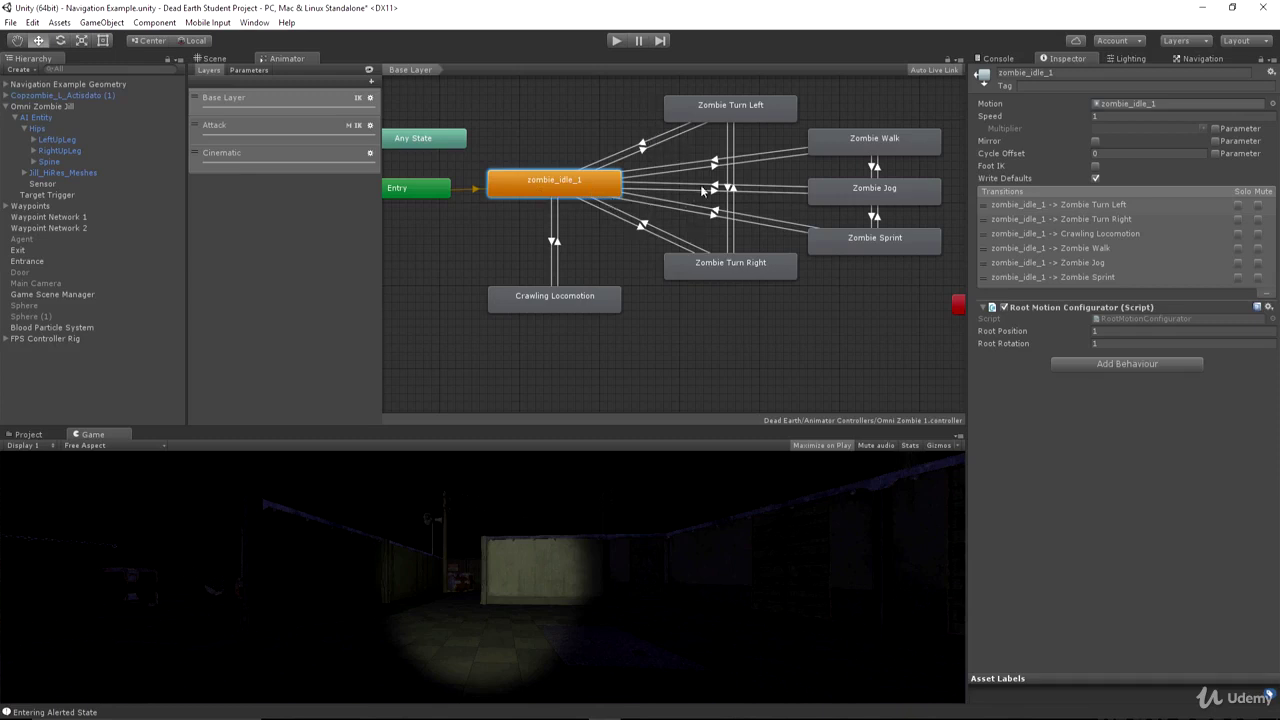
pyautogui.click(932, 145)
pyautogui.click(910, 193)
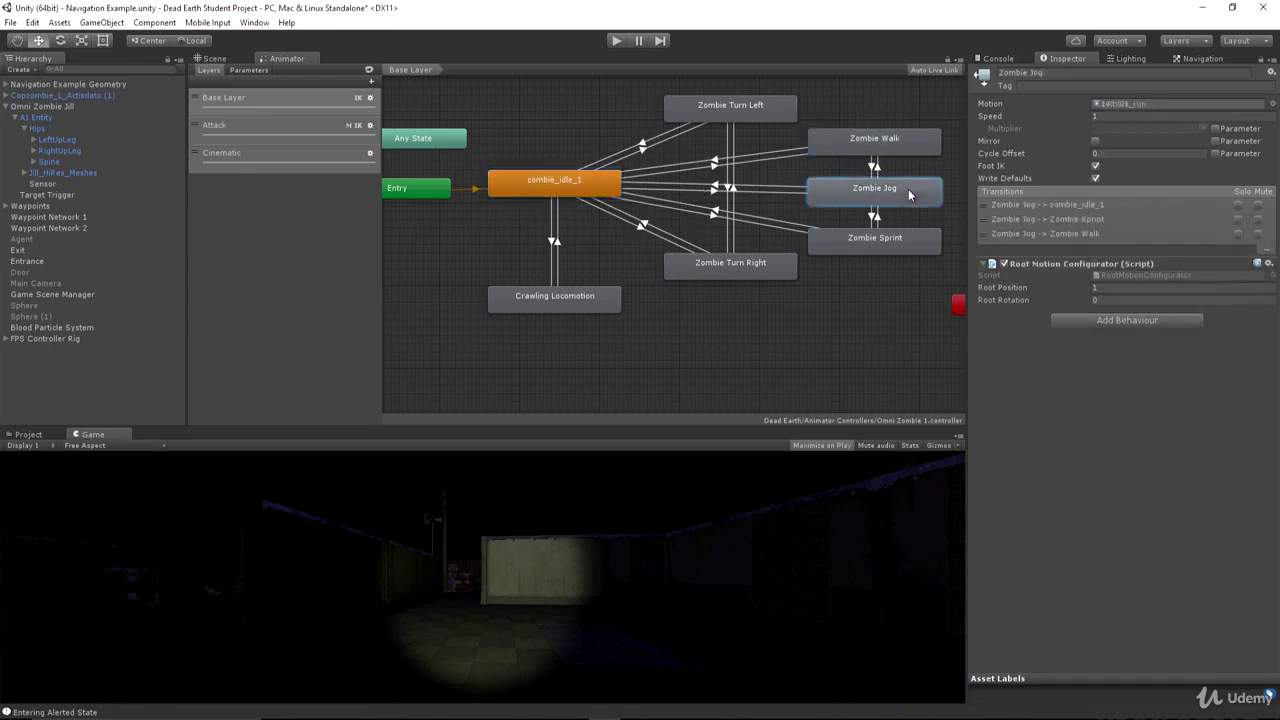
pyautogui.click(905, 234)
pyautogui.click(908, 193)
pyautogui.click(908, 140)
pyautogui.click(907, 196)
pyautogui.click(522, 183)
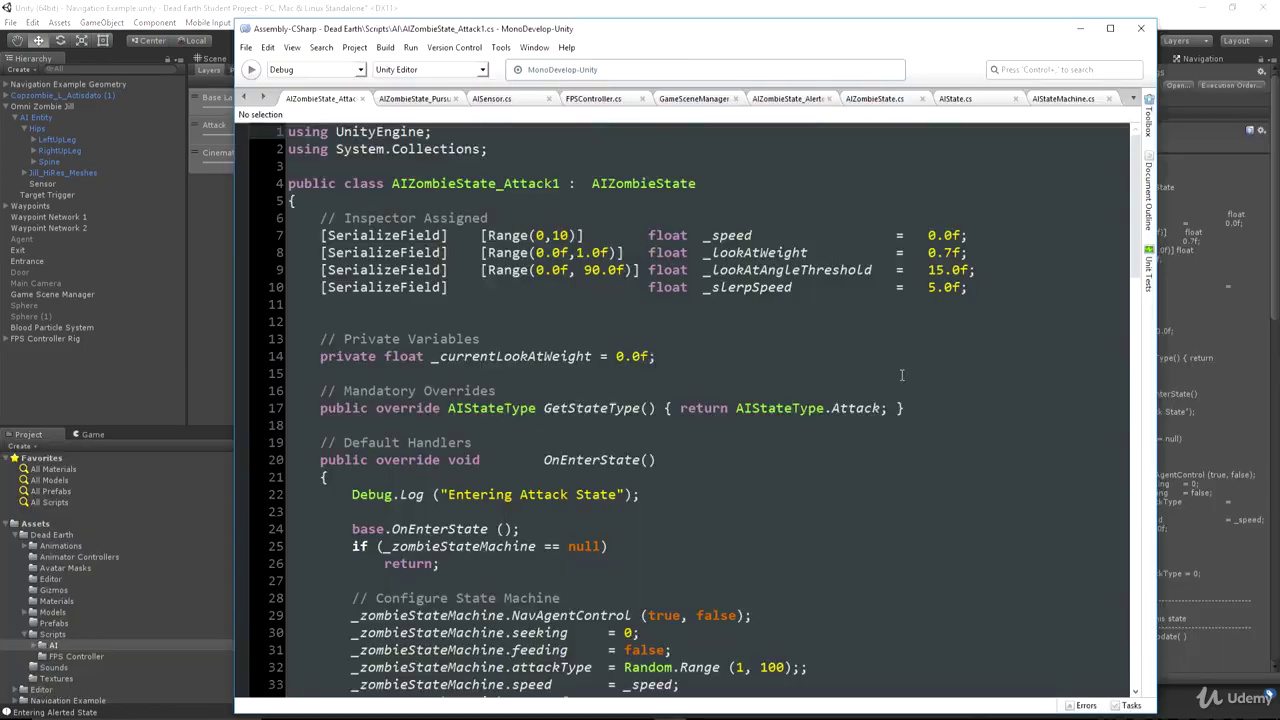
# Step: In MonoDevelop, examine the melee range check and the useRootRotation block in OnUpdate of AIZombieState_Attack1.cs
pyautogui.scroll(-9, 901, 375)
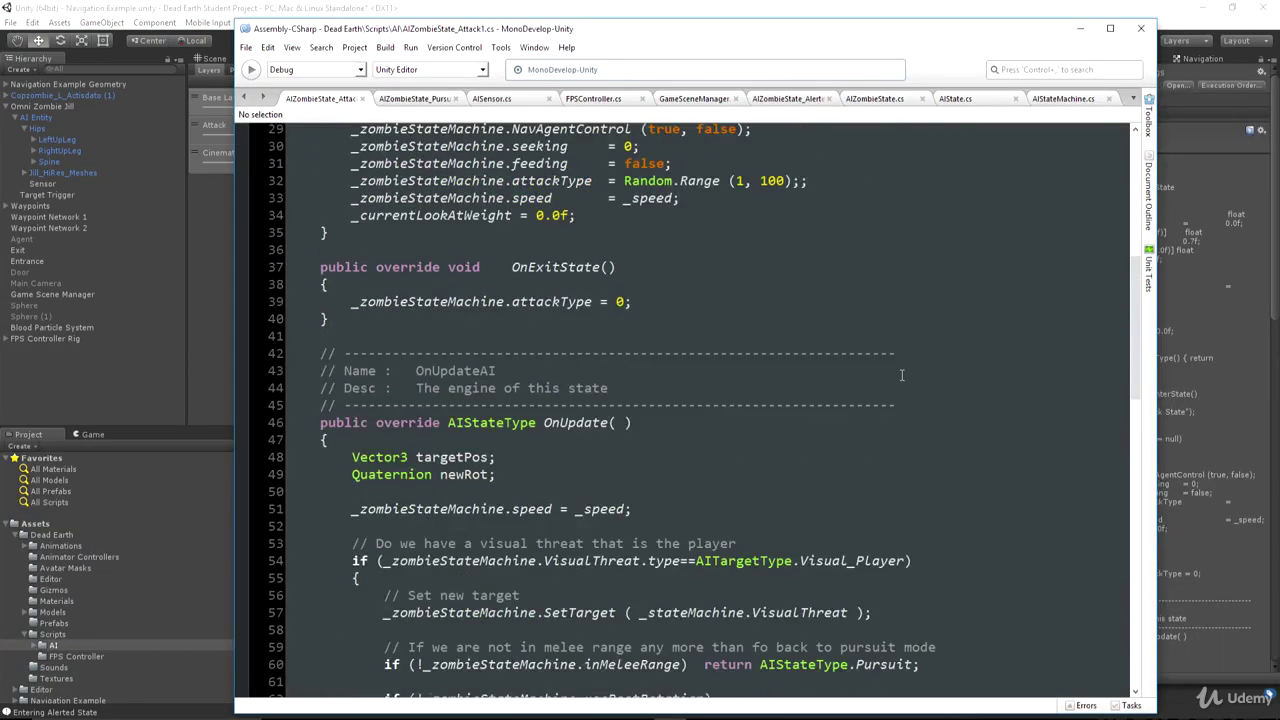
pyautogui.scroll(-6, 901, 375)
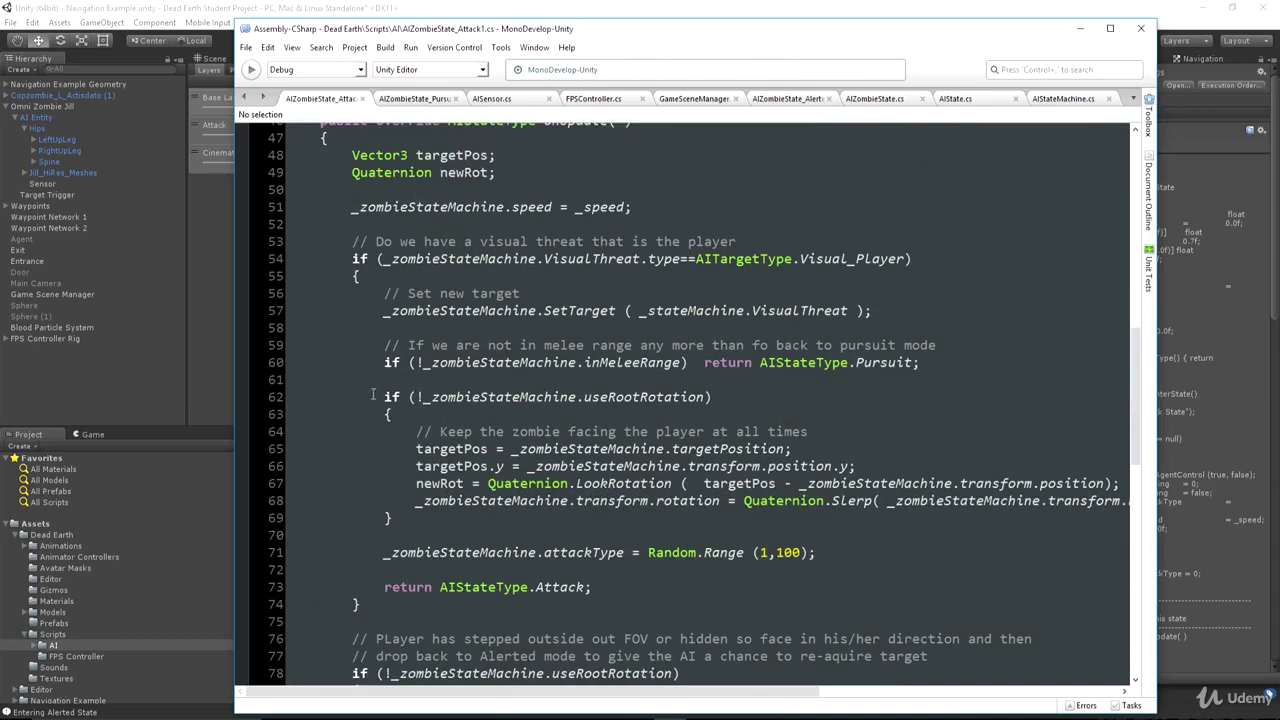
pyautogui.moveTo(372, 396); pyautogui.dragTo(505, 531)
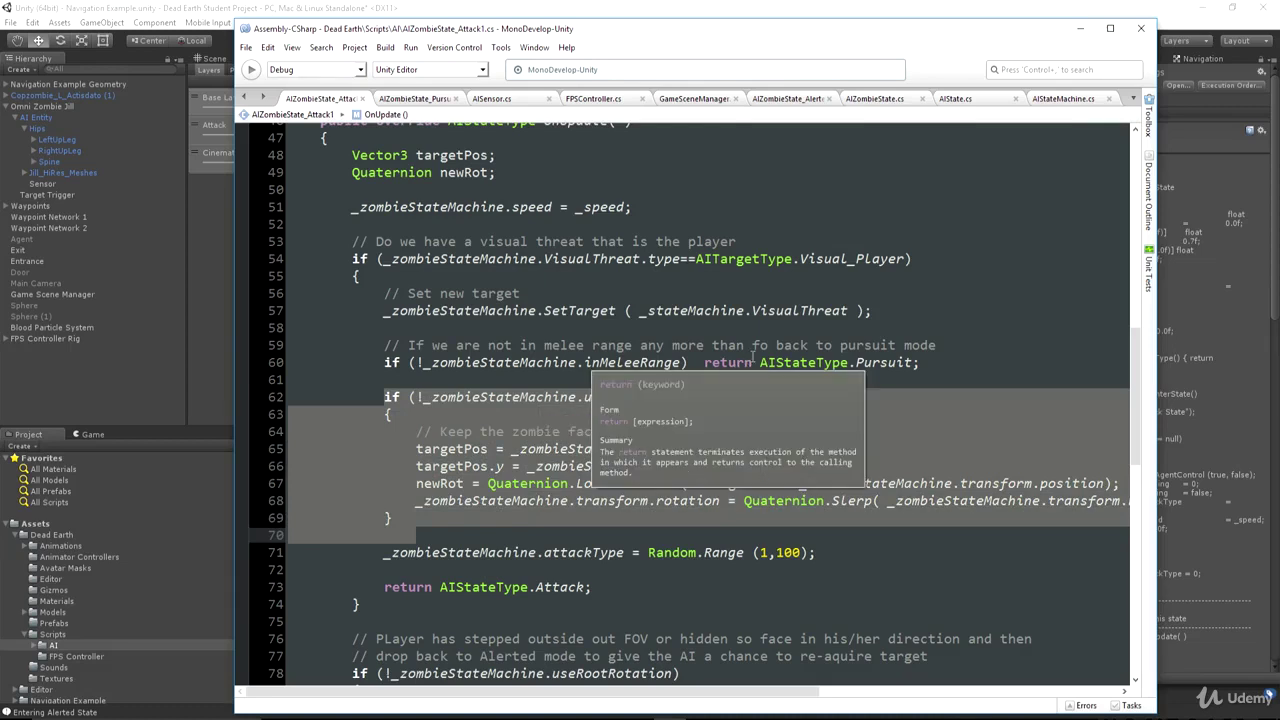
pyautogui.click(421, 363)
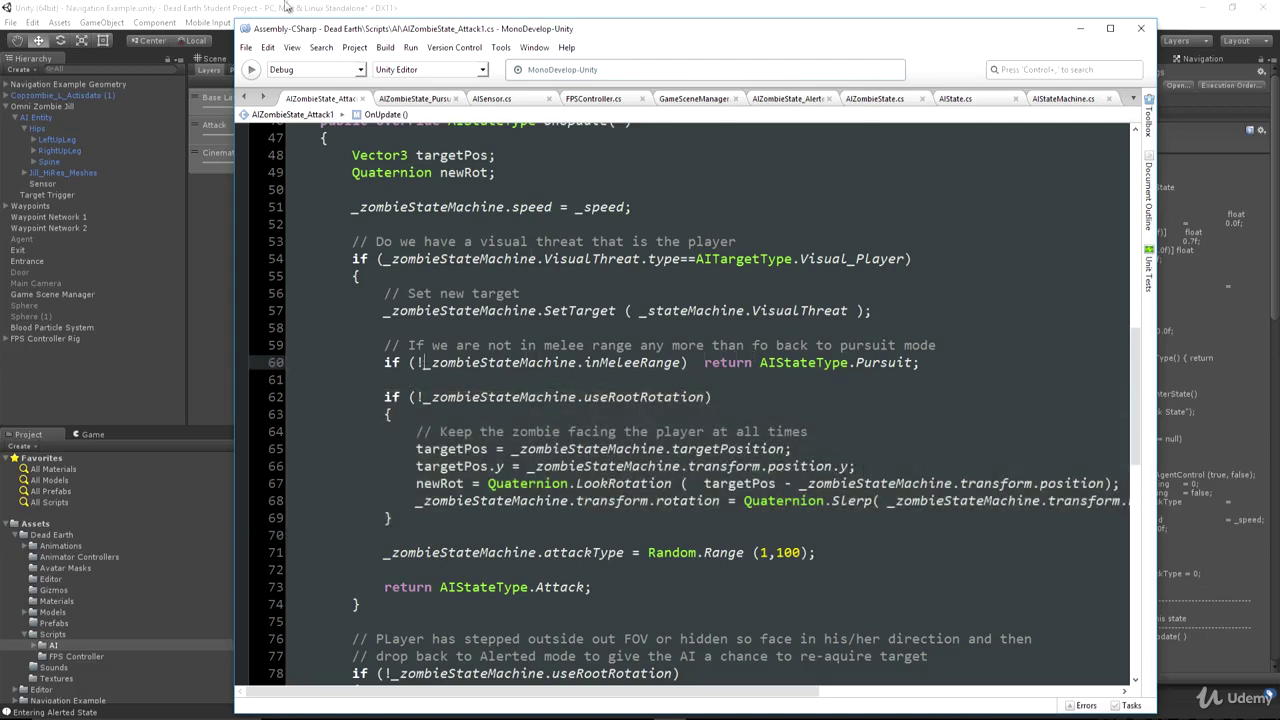
# Step: Switch back to Unity and review the Attack 2 to Attack 8 states on the animator's Attack layer
pyautogui.click(287, 8)
pyautogui.click(570, 183)
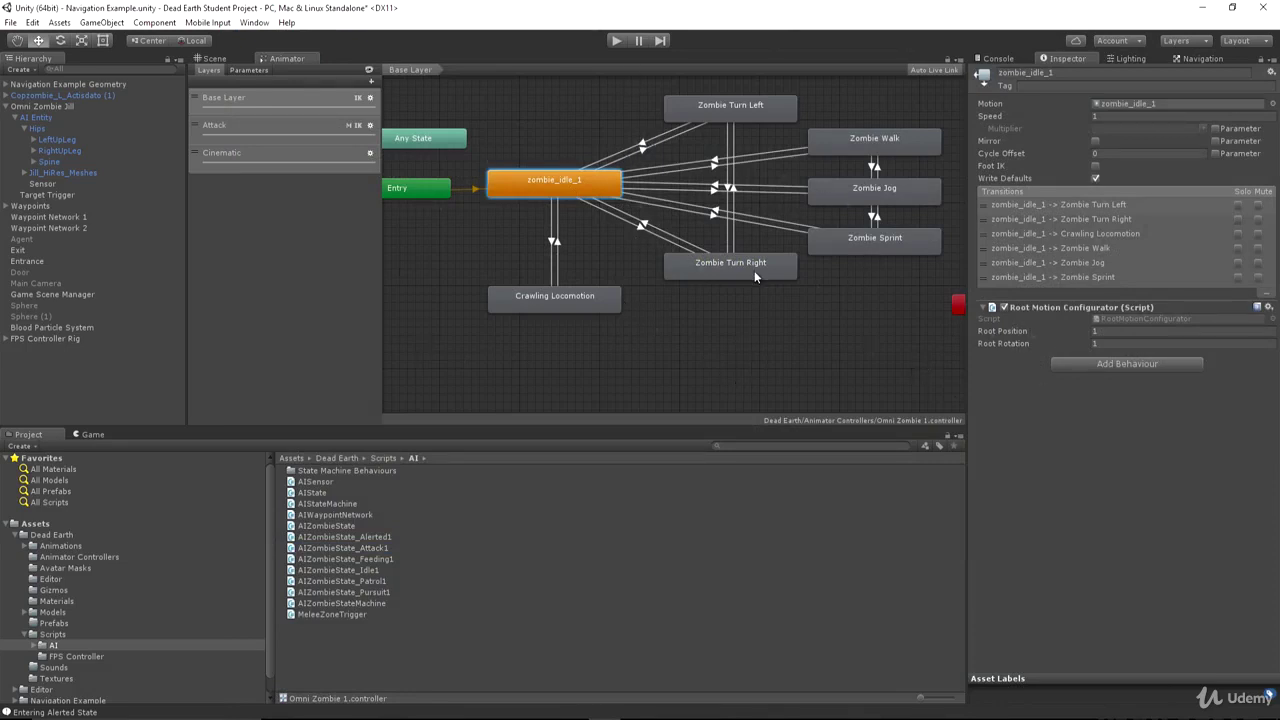
pyautogui.click(271, 129)
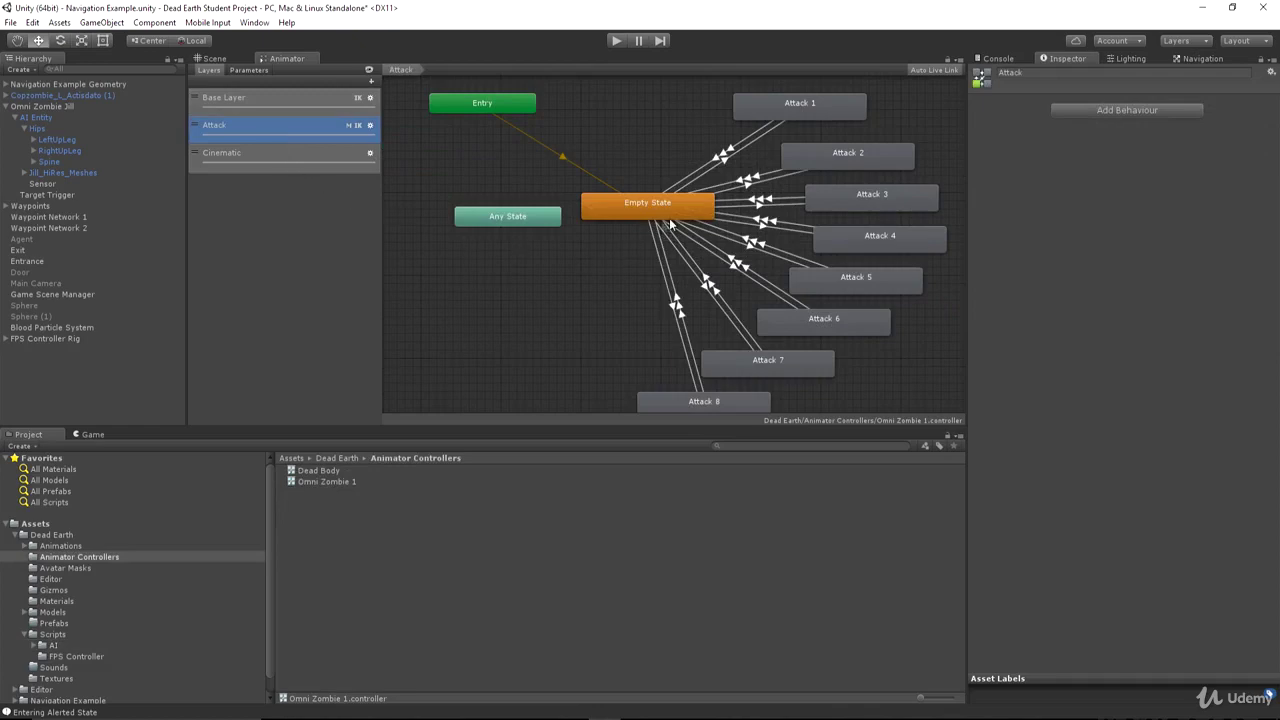
pyautogui.moveTo(787, 105); pyautogui.dragTo(709, 94, button='middle')
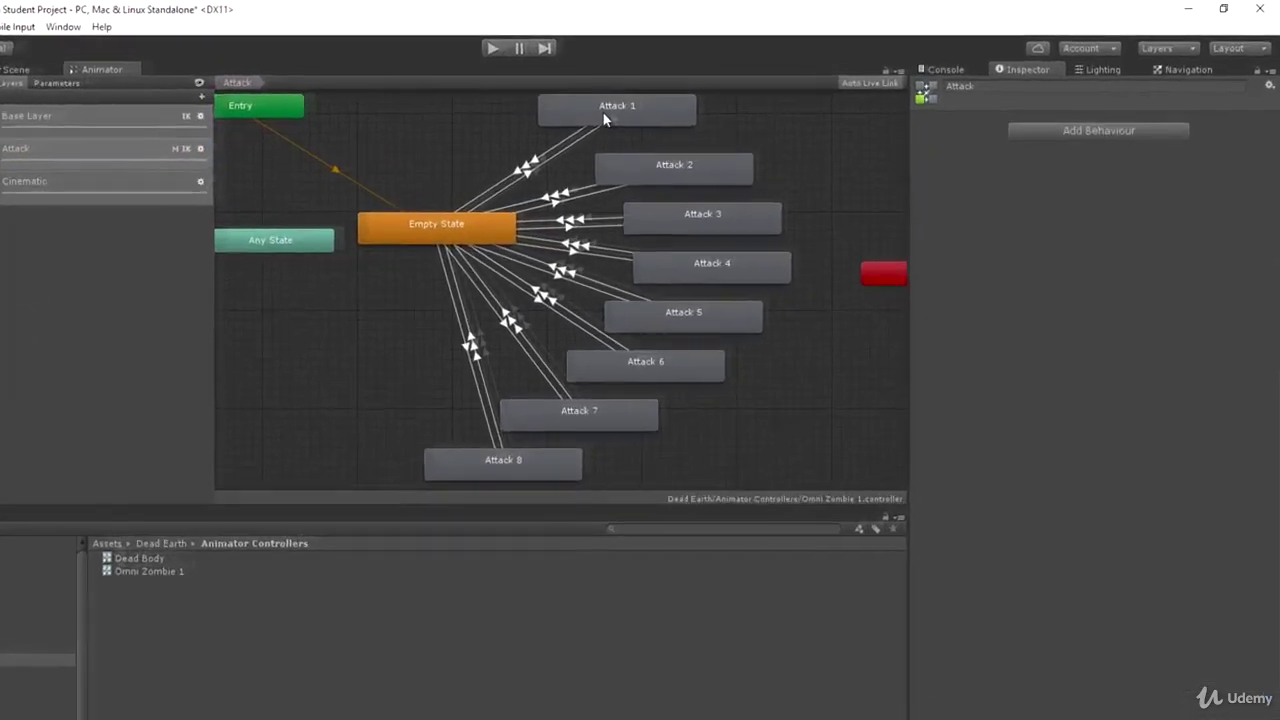
pyautogui.click(665, 178)
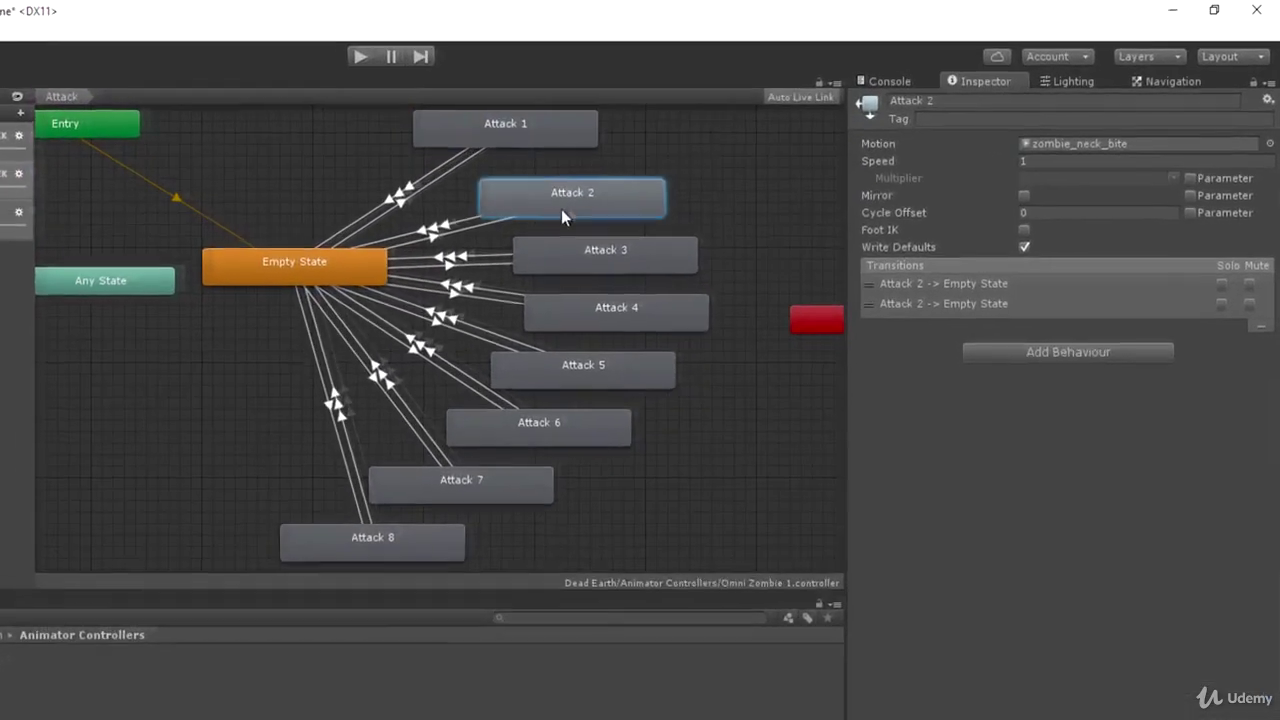
pyautogui.click(674, 222)
pyautogui.click(700, 273)
pyautogui.click(676, 320)
pyautogui.click(535, 440)
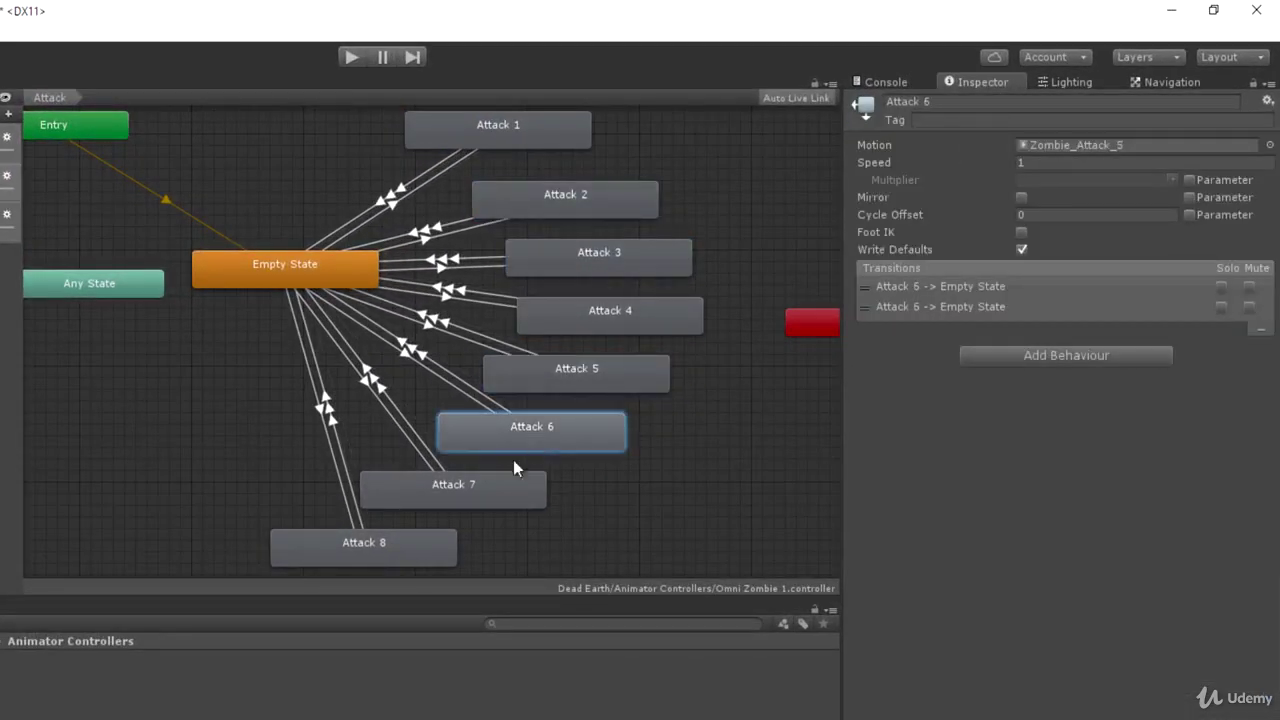
pyautogui.click(472, 496)
pyautogui.click(418, 545)
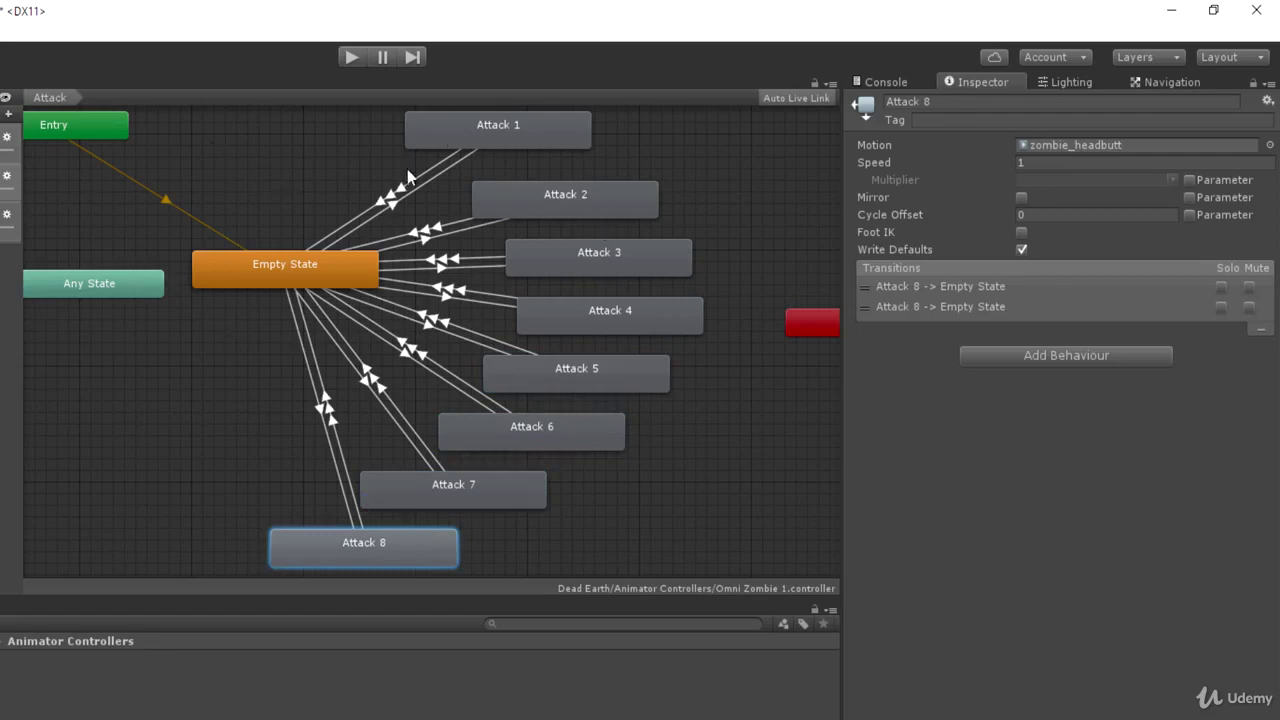
# Step: Add a RootMotionConfigurator behaviour to the Attack 1 state and set its Root Rotation to -10
pyautogui.click(537, 128)
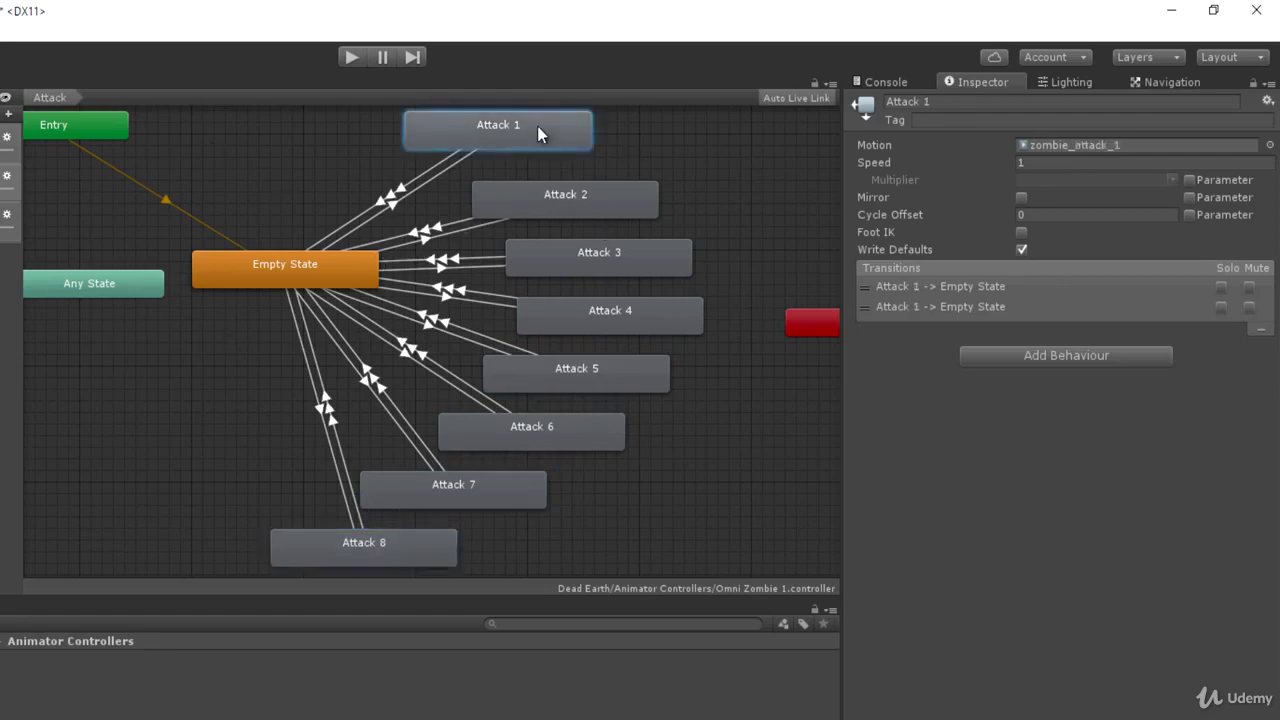
pyautogui.click(1018, 355)
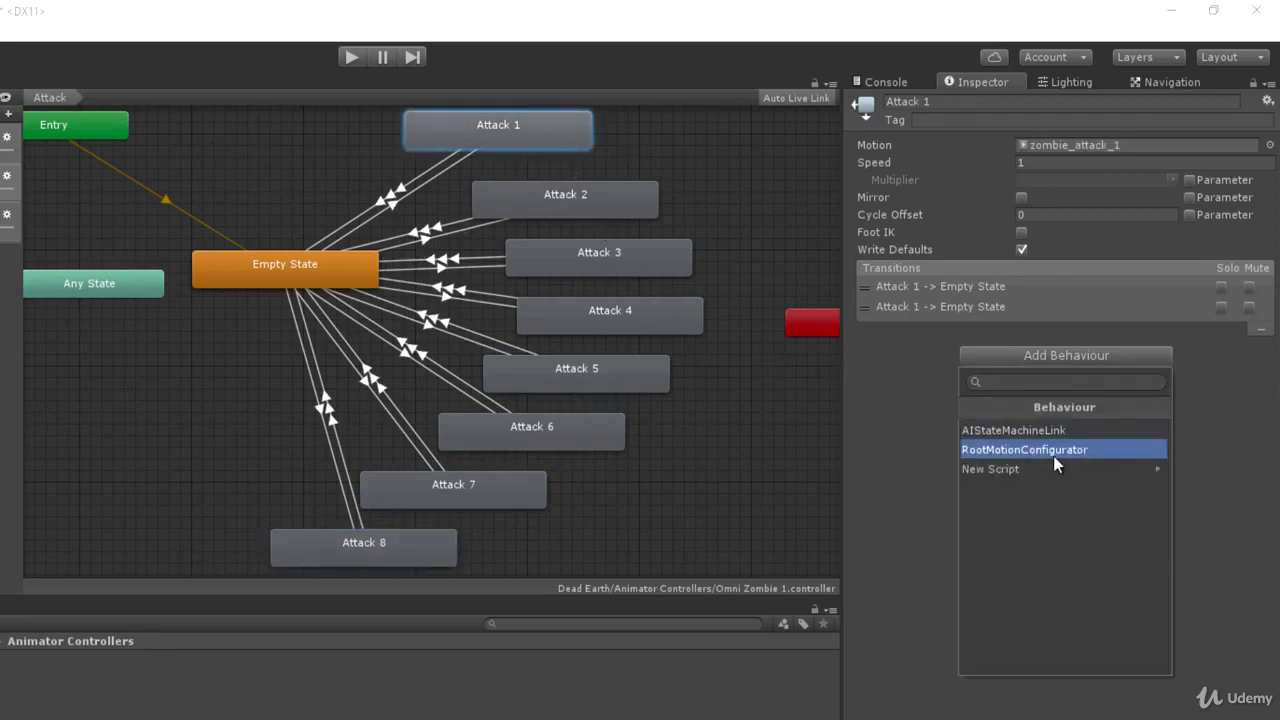
pyautogui.click(1054, 452)
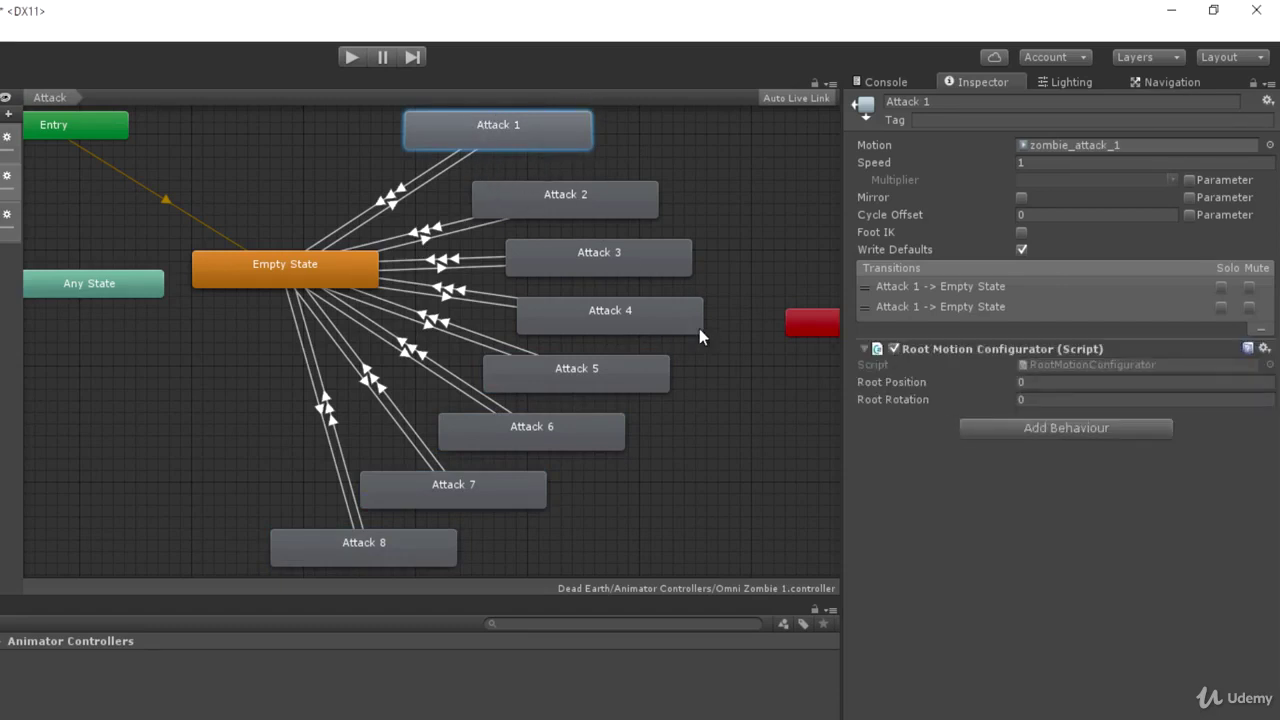
pyautogui.click(1110, 399)
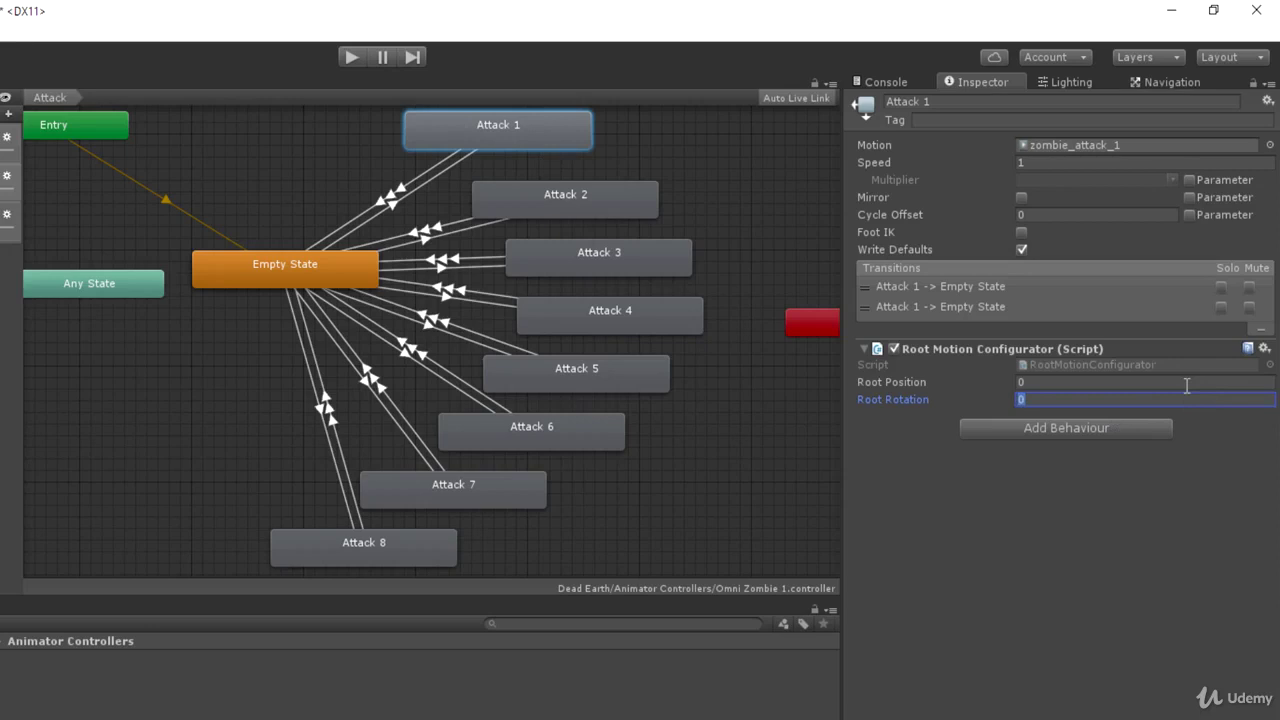
pyautogui.write('-10')
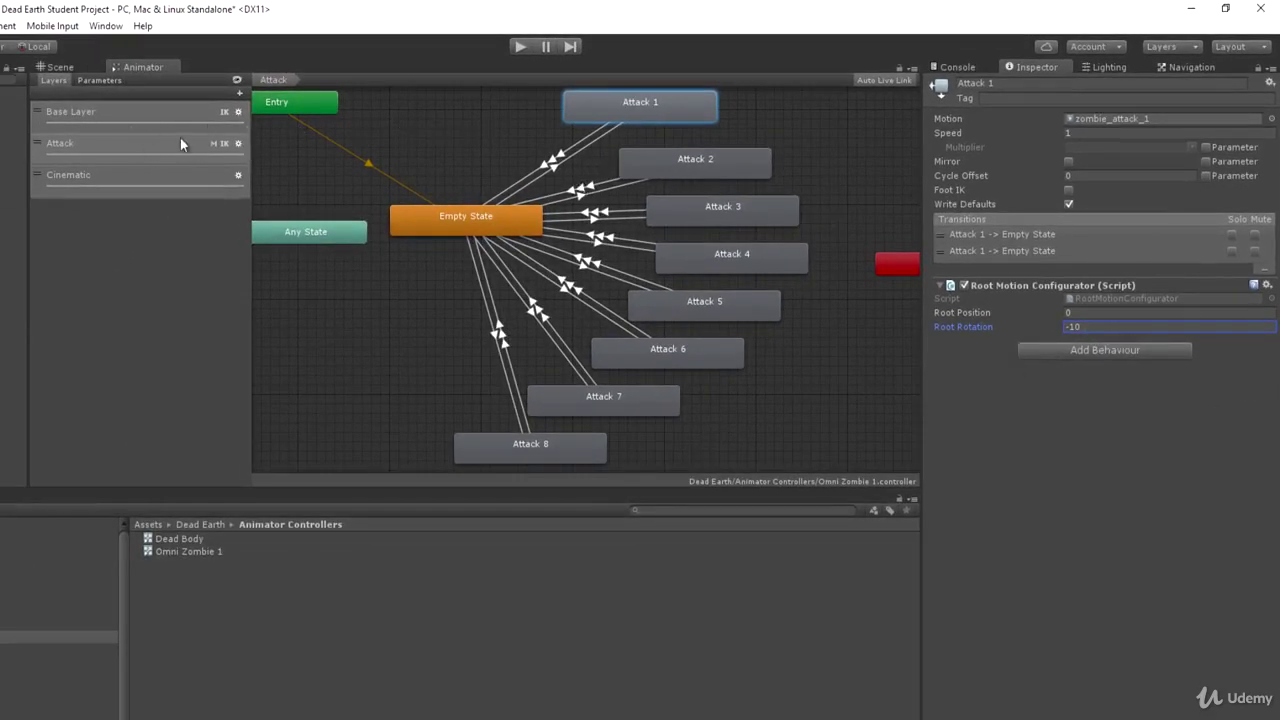
# Step: Compare the Root Rotation of zombie_idle_1 on the Base Layer with the root motion values of Attack 1
pyautogui.click(140, 117)
pyautogui.click(521, 263)
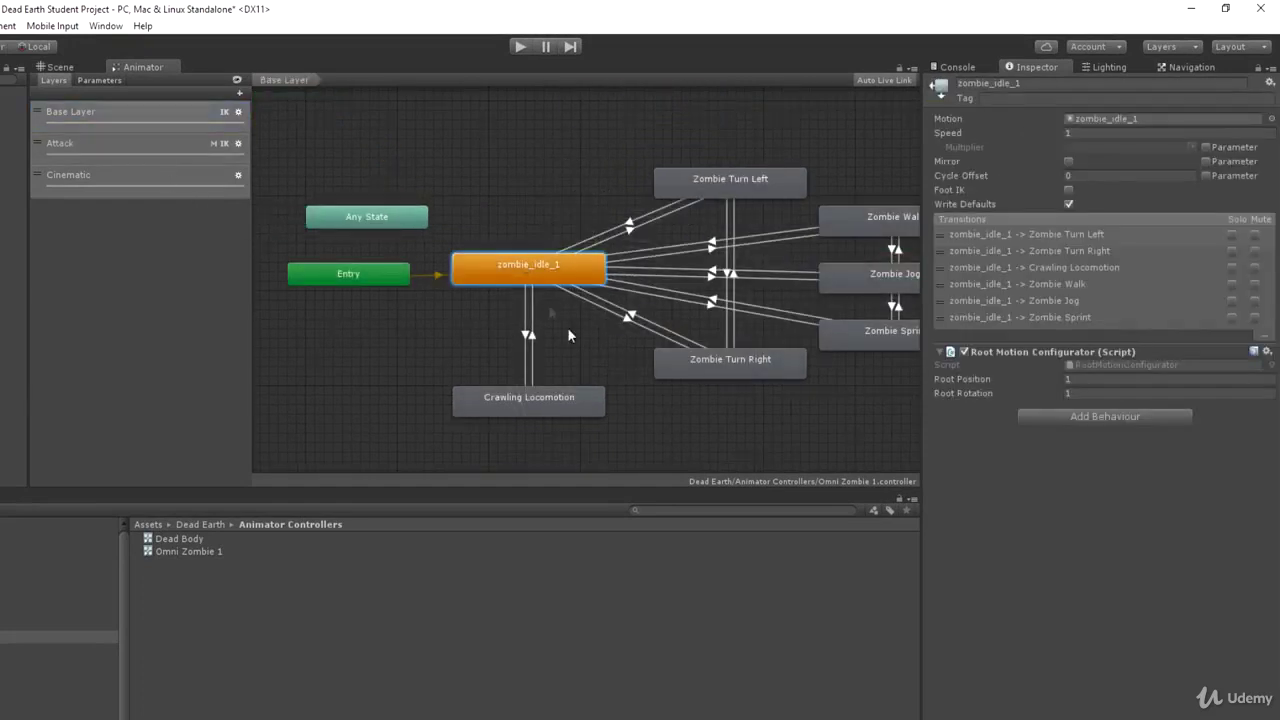
pyautogui.click(1072, 393)
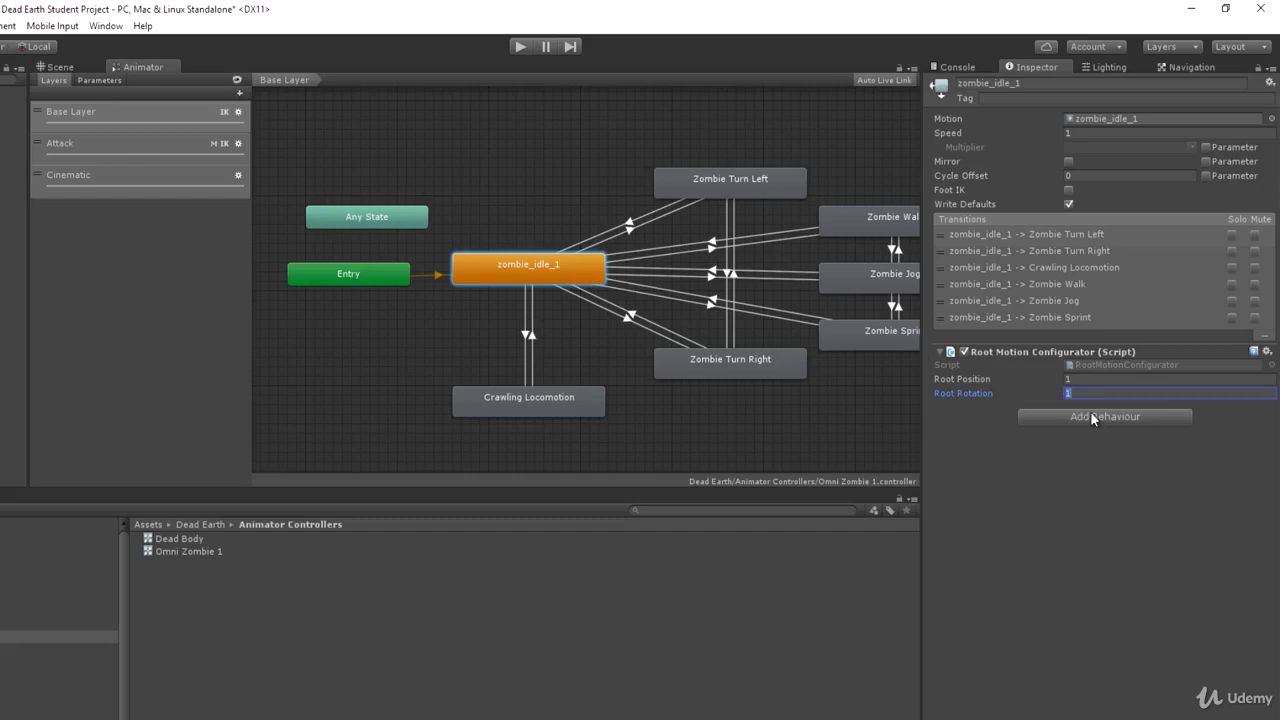
pyautogui.click(128, 146)
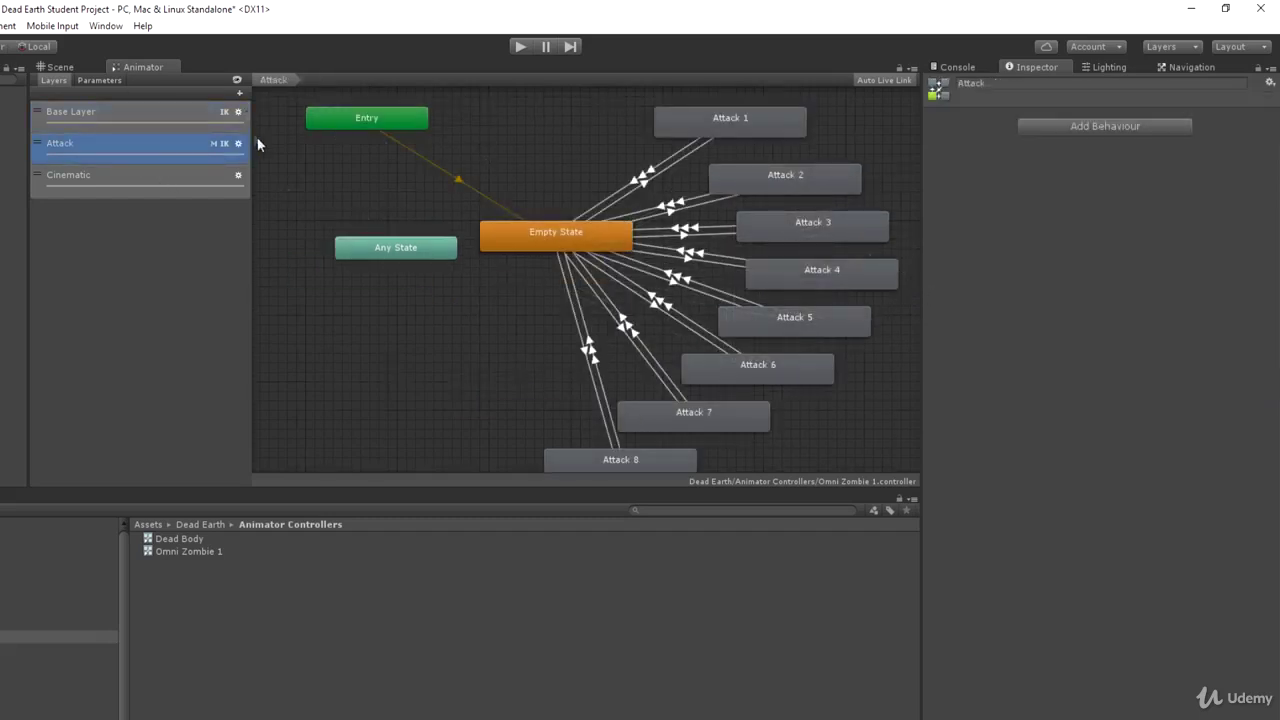
pyautogui.click(725, 122)
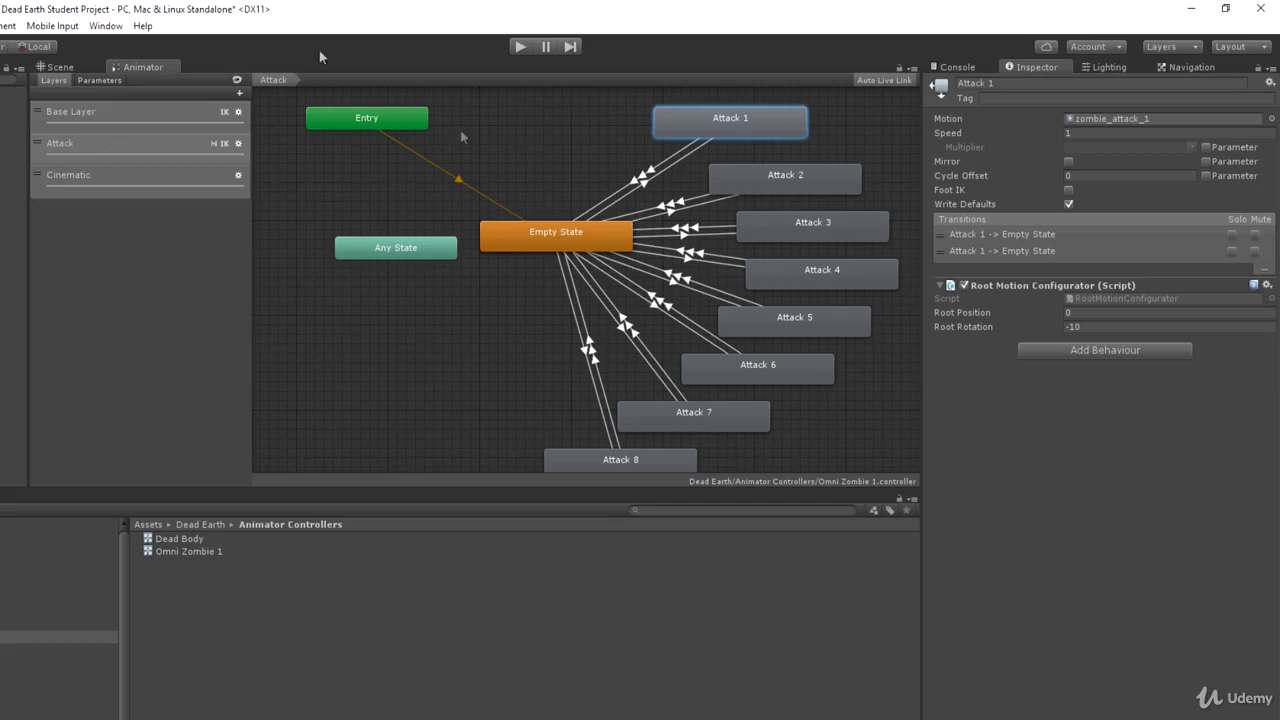
pyautogui.click(1092, 326)
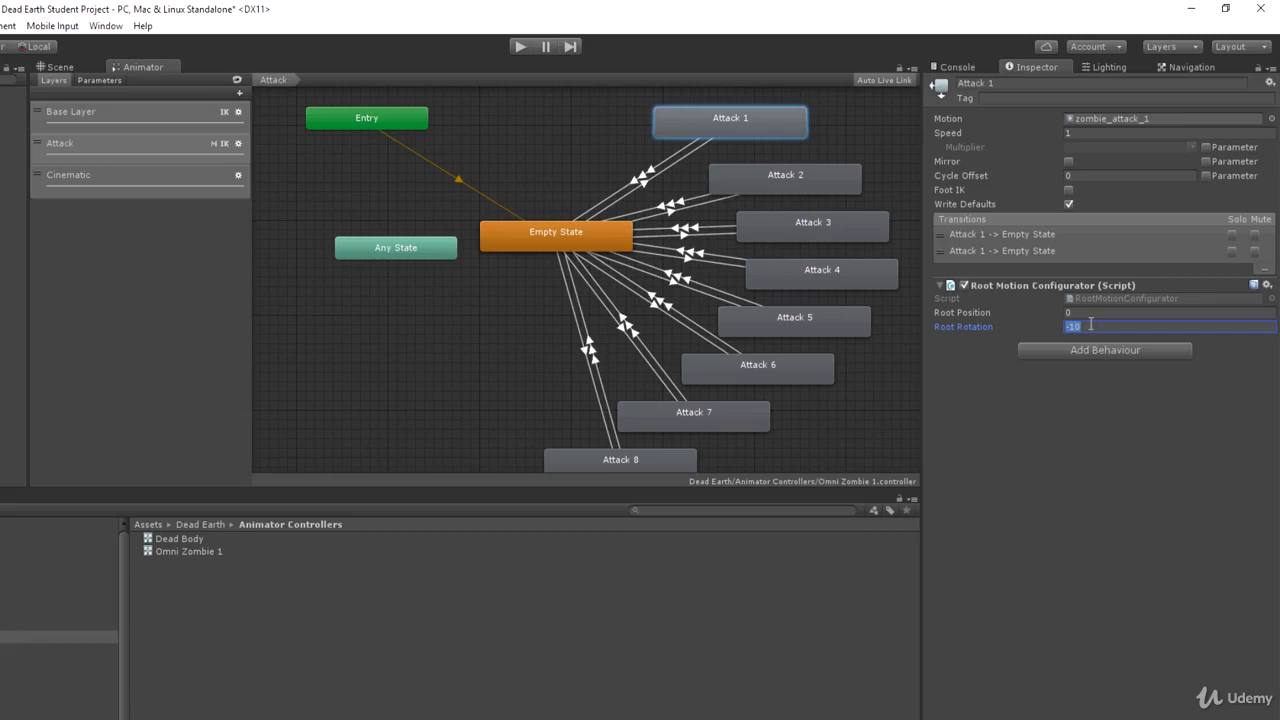
pyautogui.click(1081, 313)
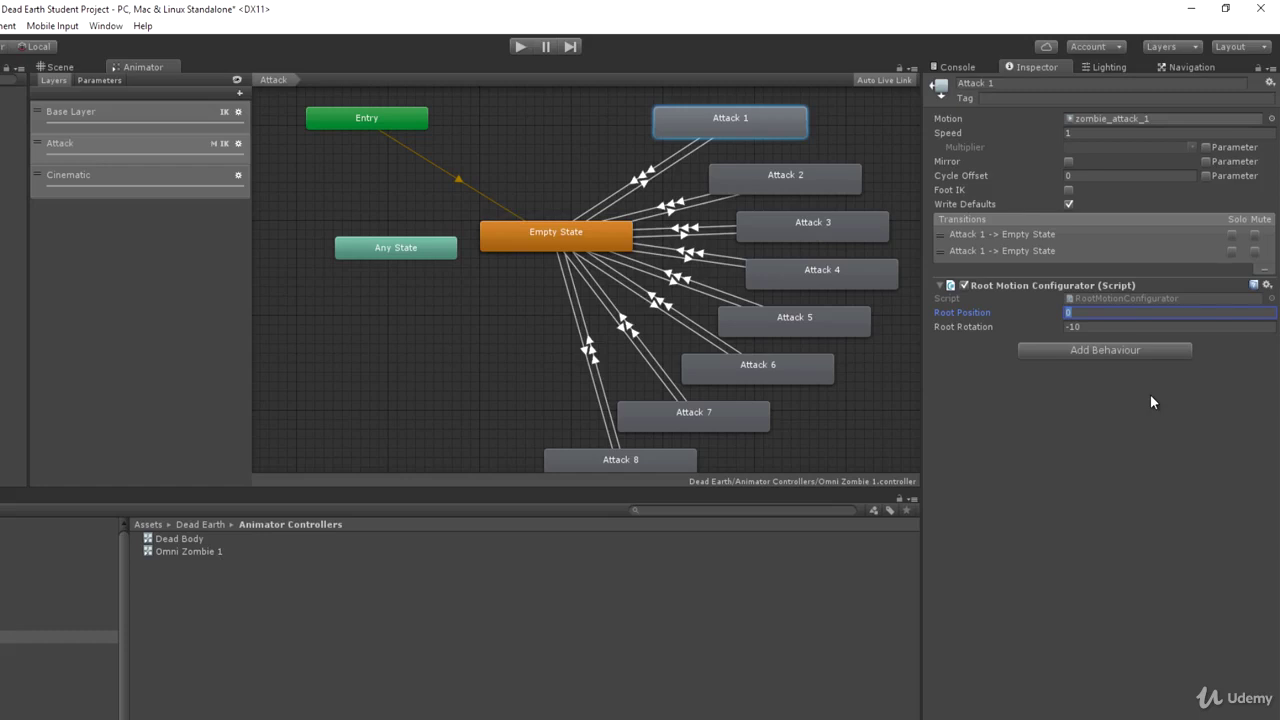
# Step: Add a RootMotionConfigurator behaviour to the Attack 2 state and open its Root Rotation value for editing
pyautogui.click(768, 172)
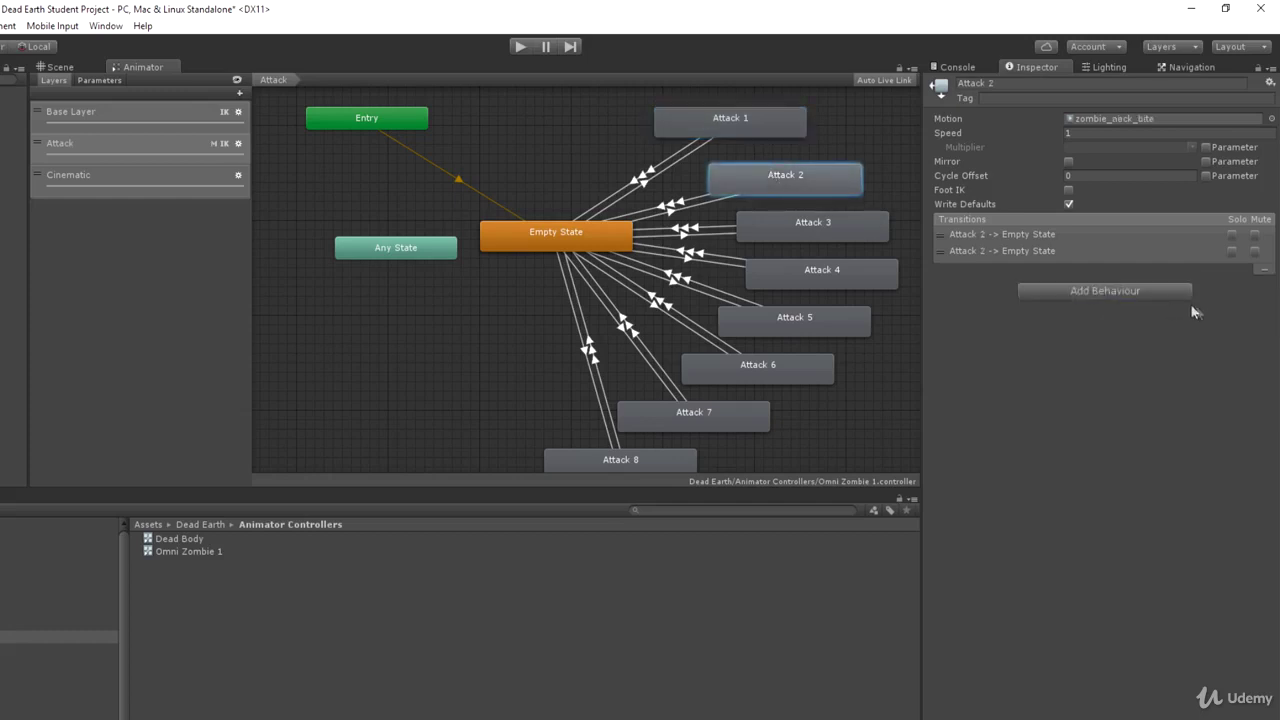
pyautogui.click(1132, 292)
pyautogui.click(1082, 366)
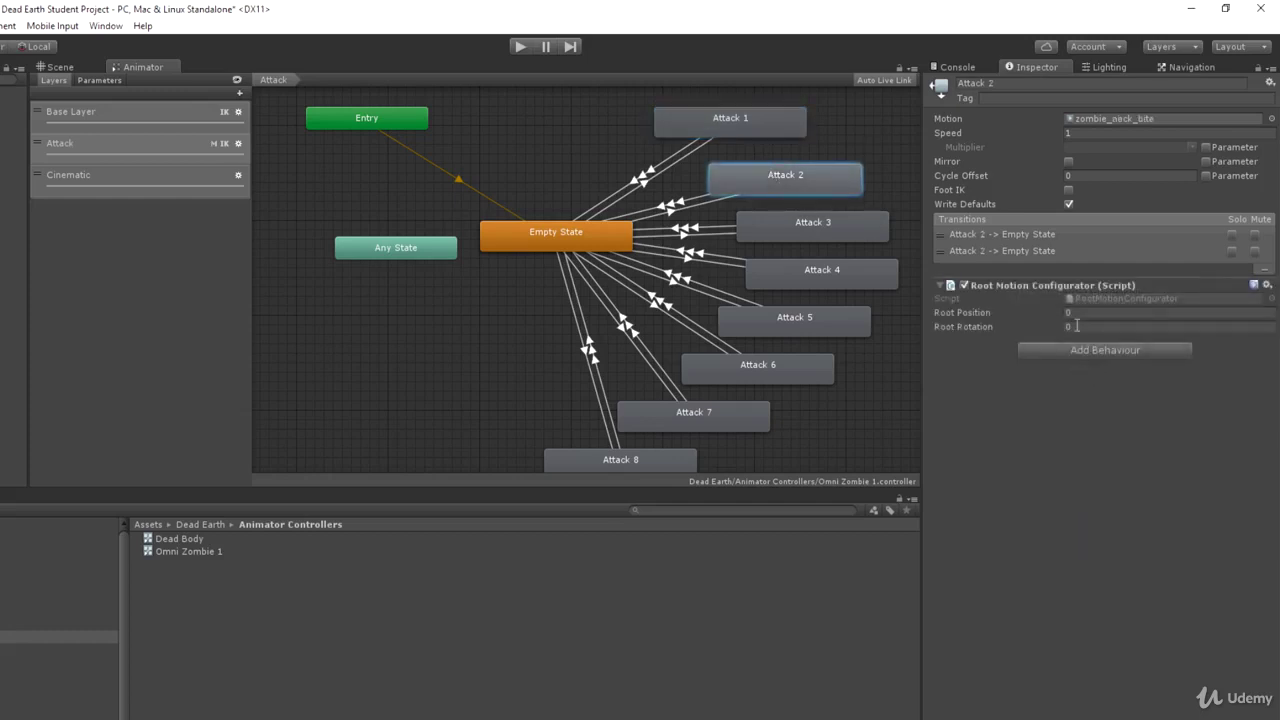
pyautogui.click(1098, 328)
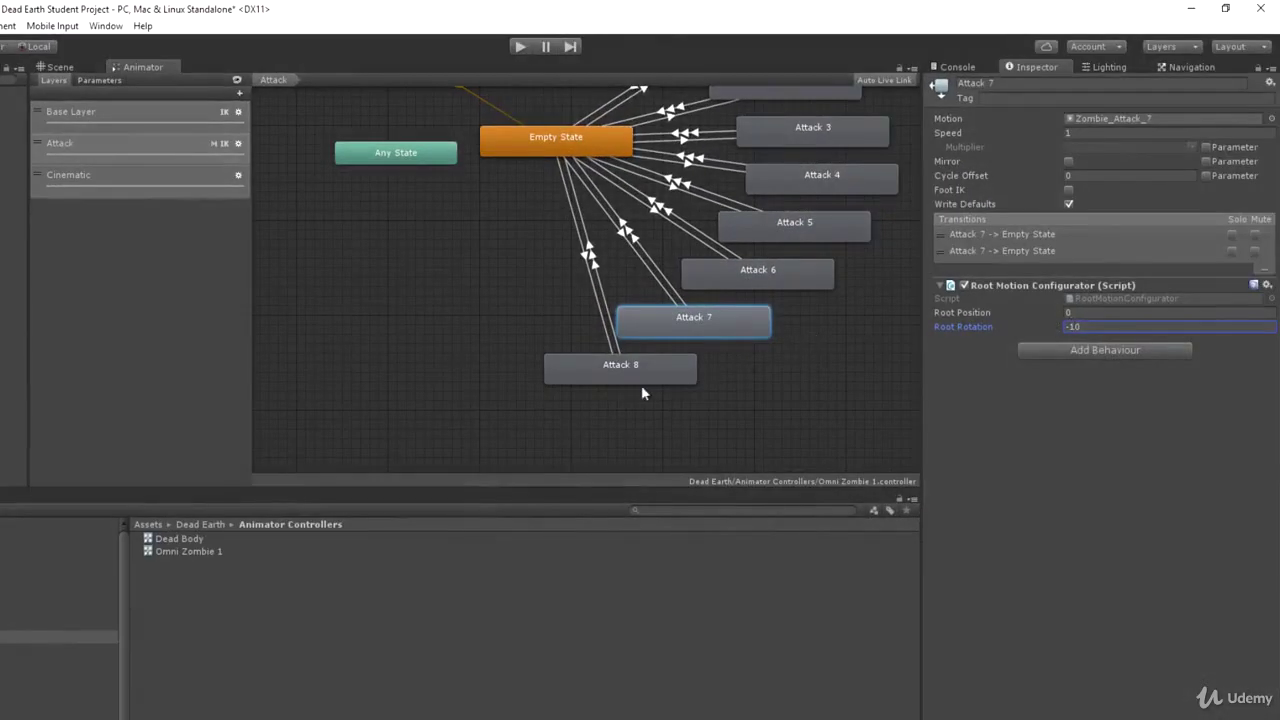
# Step: Add a RootMotionConfigurator behaviour to the Attack 8 state and set its Root Rotation to -10
pyautogui.click(632, 372)
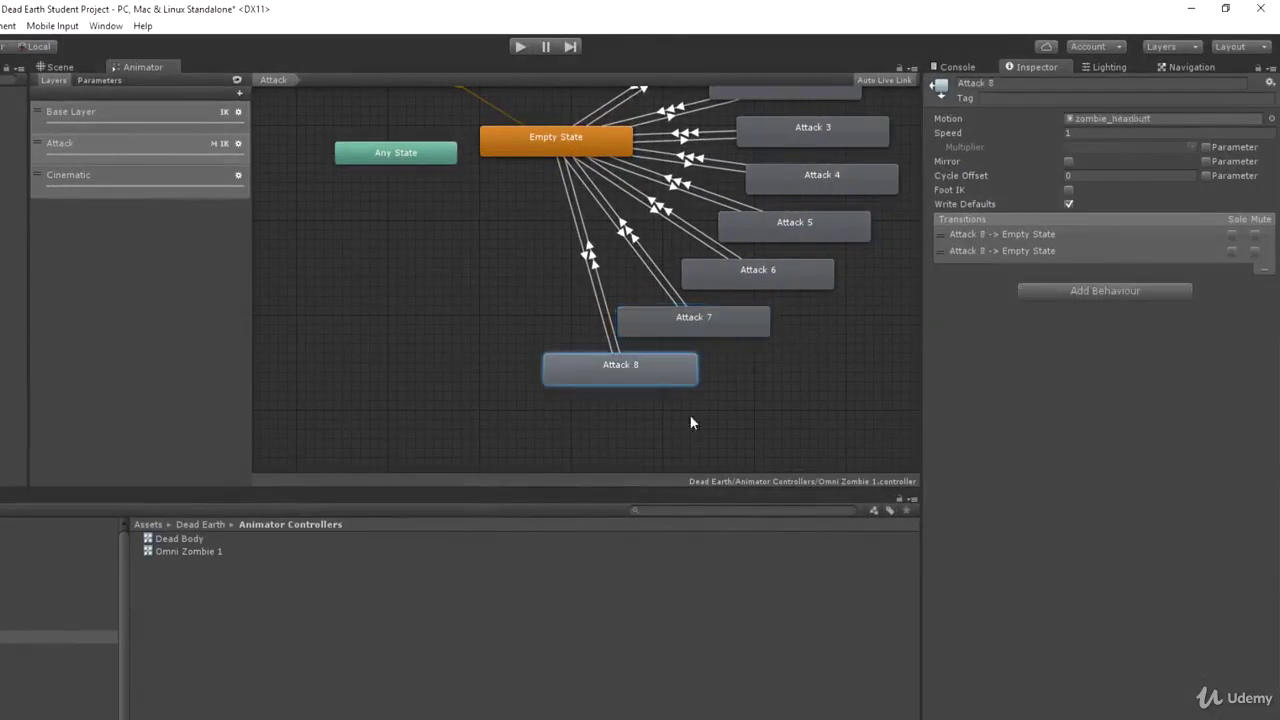
pyautogui.click(1100, 291)
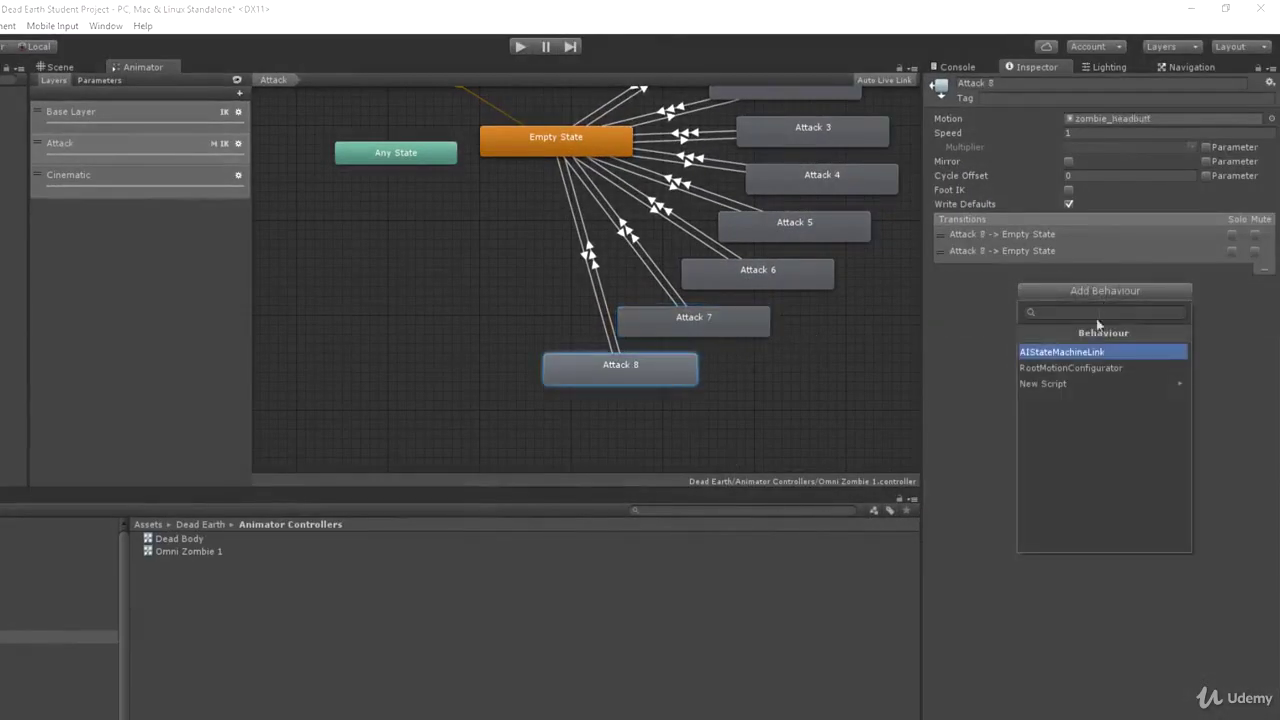
pyautogui.click(1074, 366)
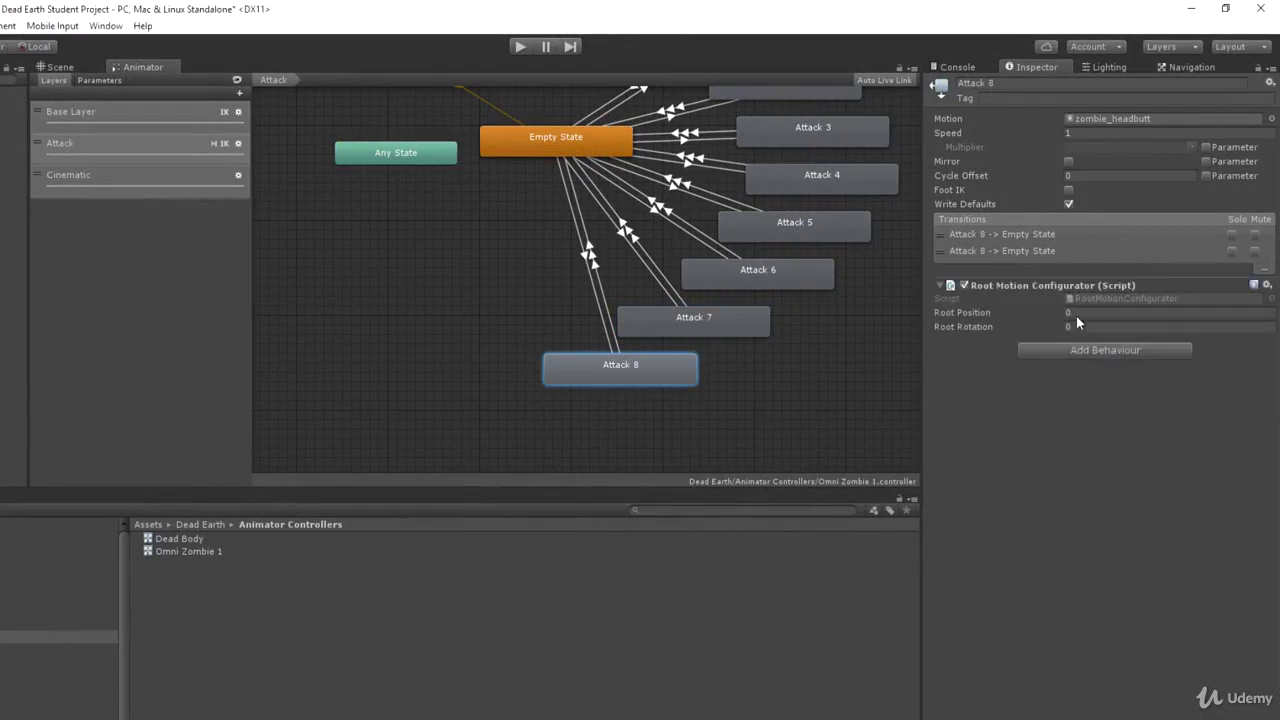
pyautogui.click(1076, 326)
pyautogui.write('-10')
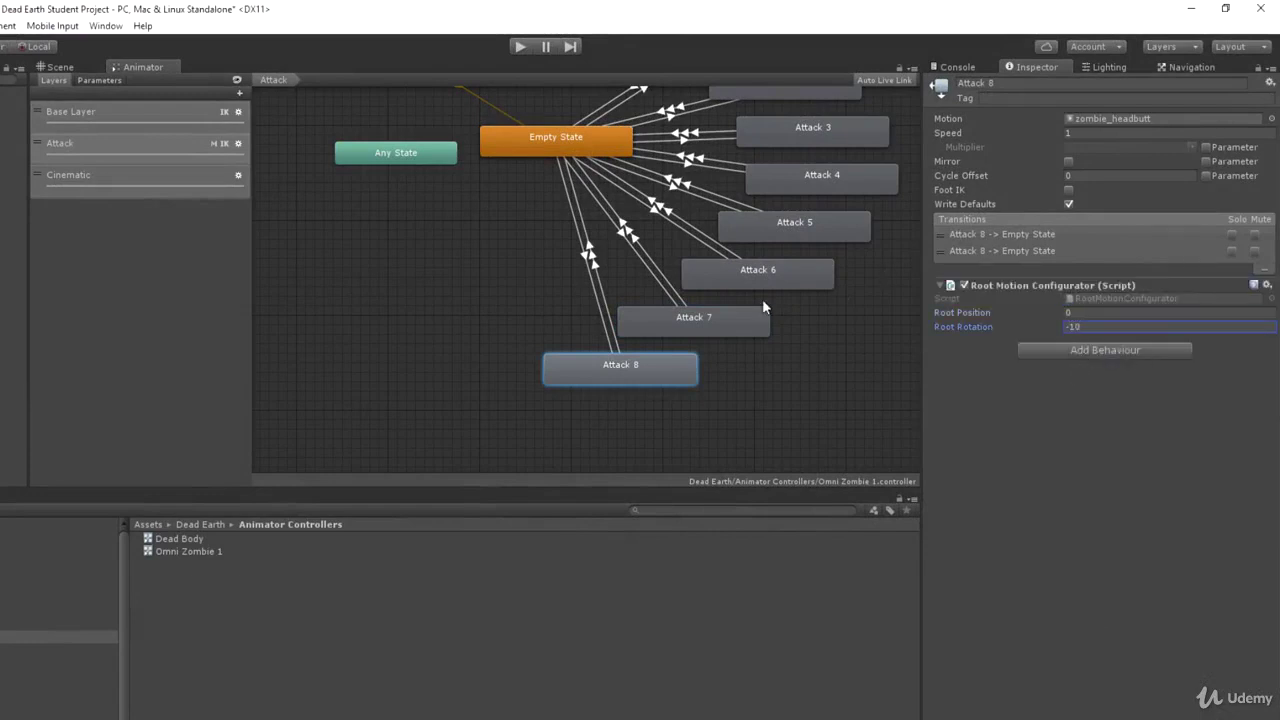
# Step: Compare the Attack layer's Empty State with the root motion values of the idle, turn, walk, jog and sprint states on the Base Layer
pyautogui.moveTo(776, 154); pyautogui.dragTo(641, 198, button='middle')
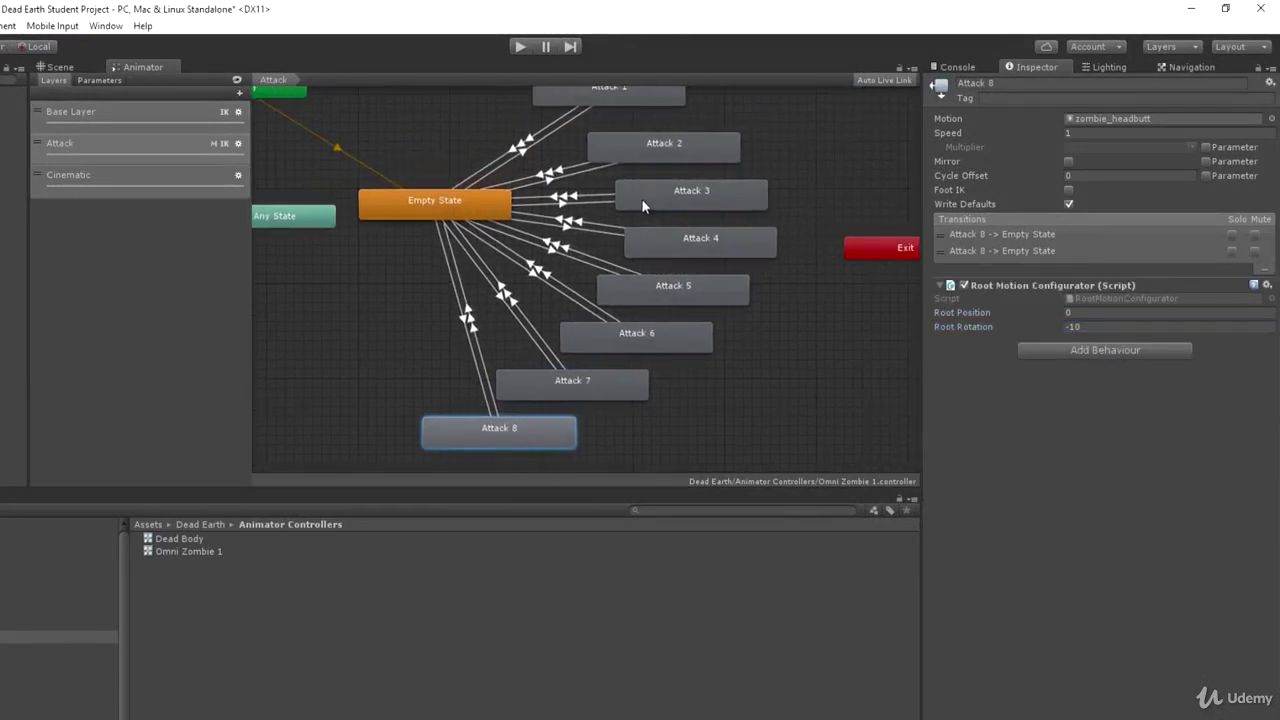
pyautogui.click(430, 203)
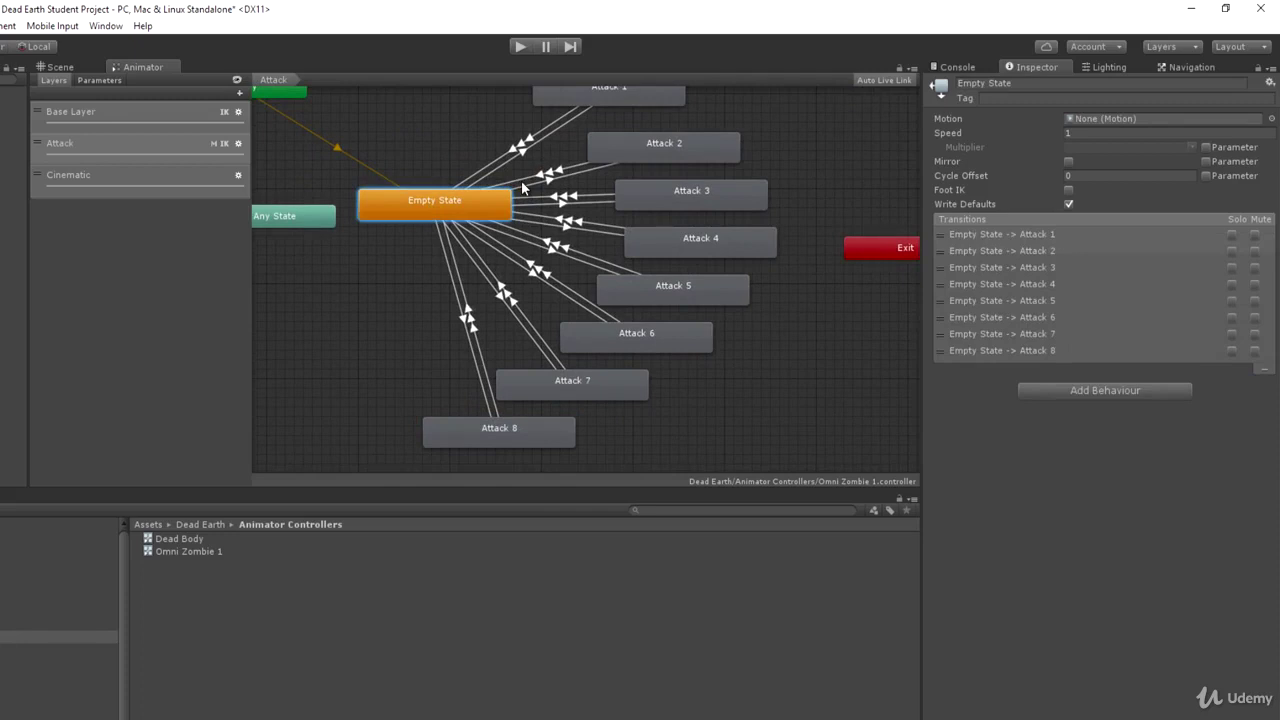
pyautogui.click(97, 117)
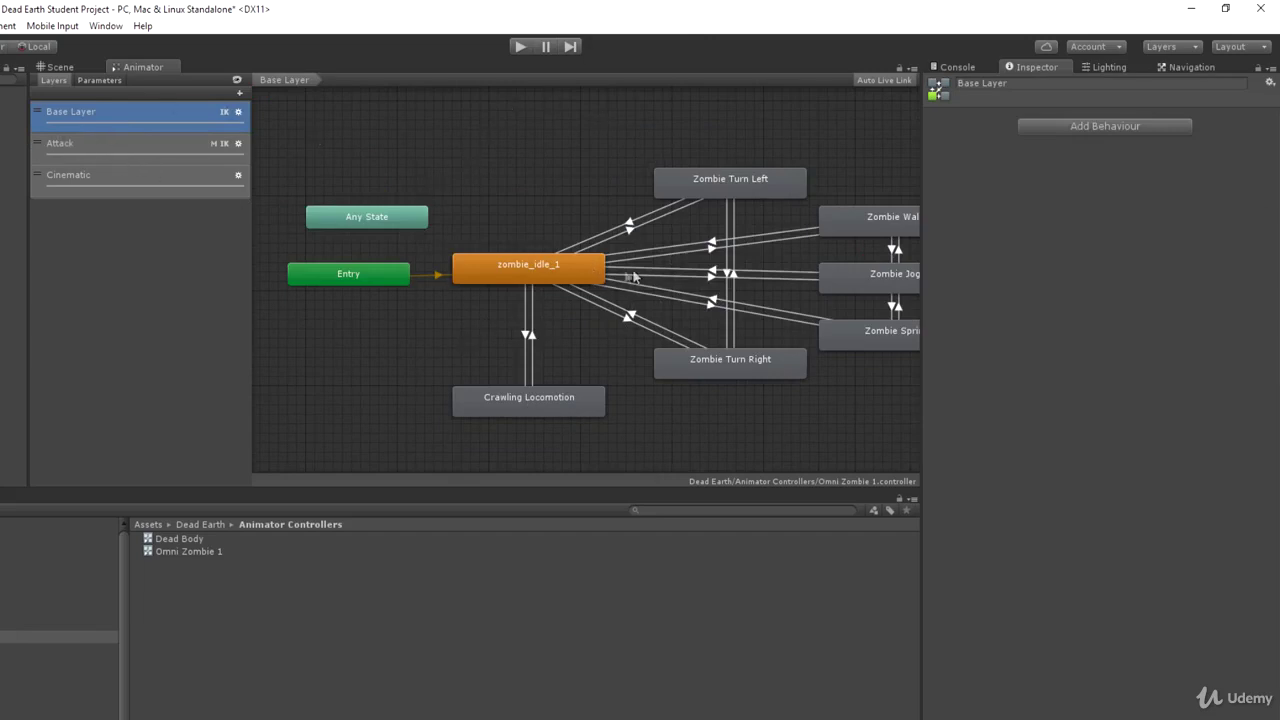
pyautogui.click(548, 277)
pyautogui.click(681, 200)
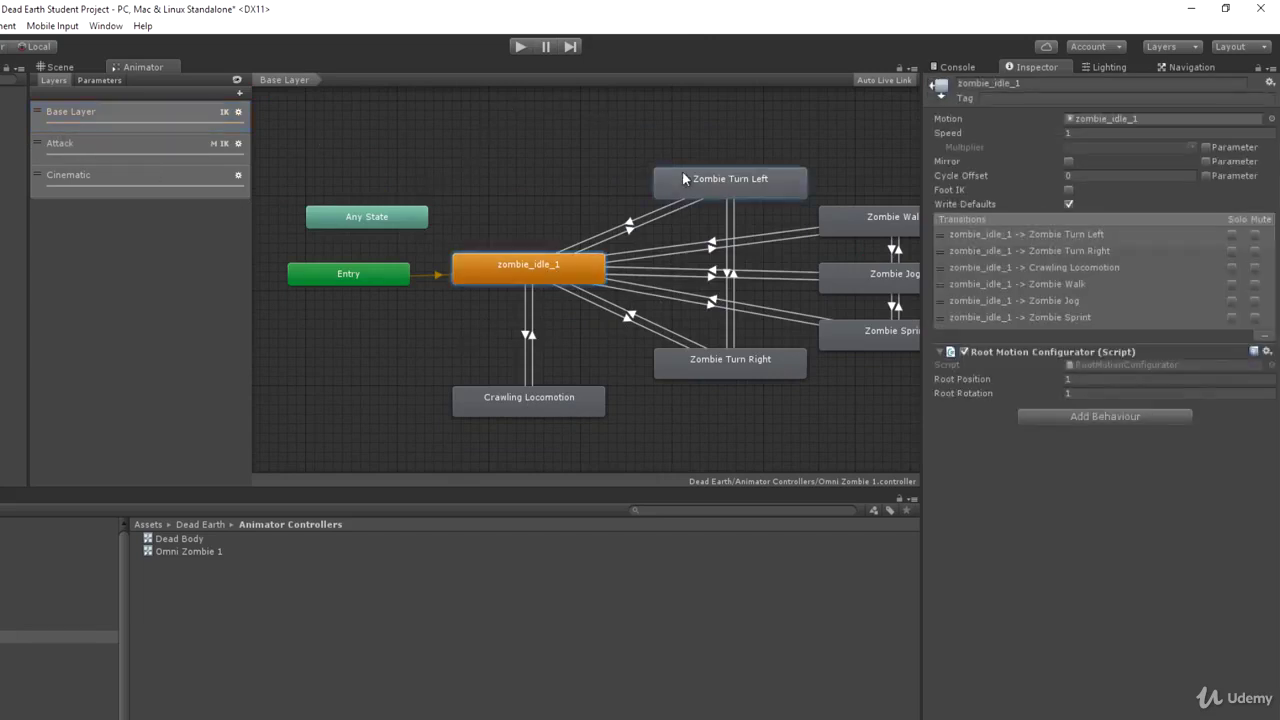
pyautogui.click(690, 320)
pyautogui.click(716, 358)
pyautogui.click(712, 210)
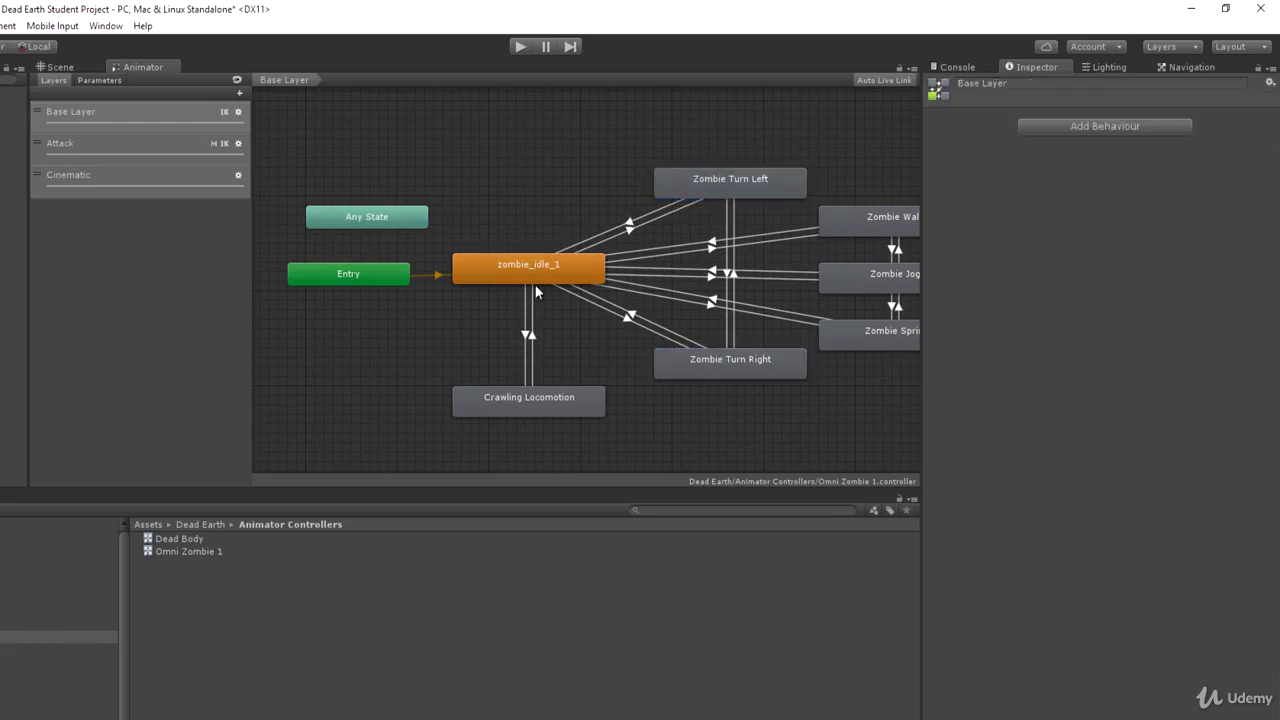
pyautogui.click(532, 292)
pyautogui.moveTo(730, 297); pyautogui.dragTo(440, 217, button='middle')
pyautogui.click(605, 140)
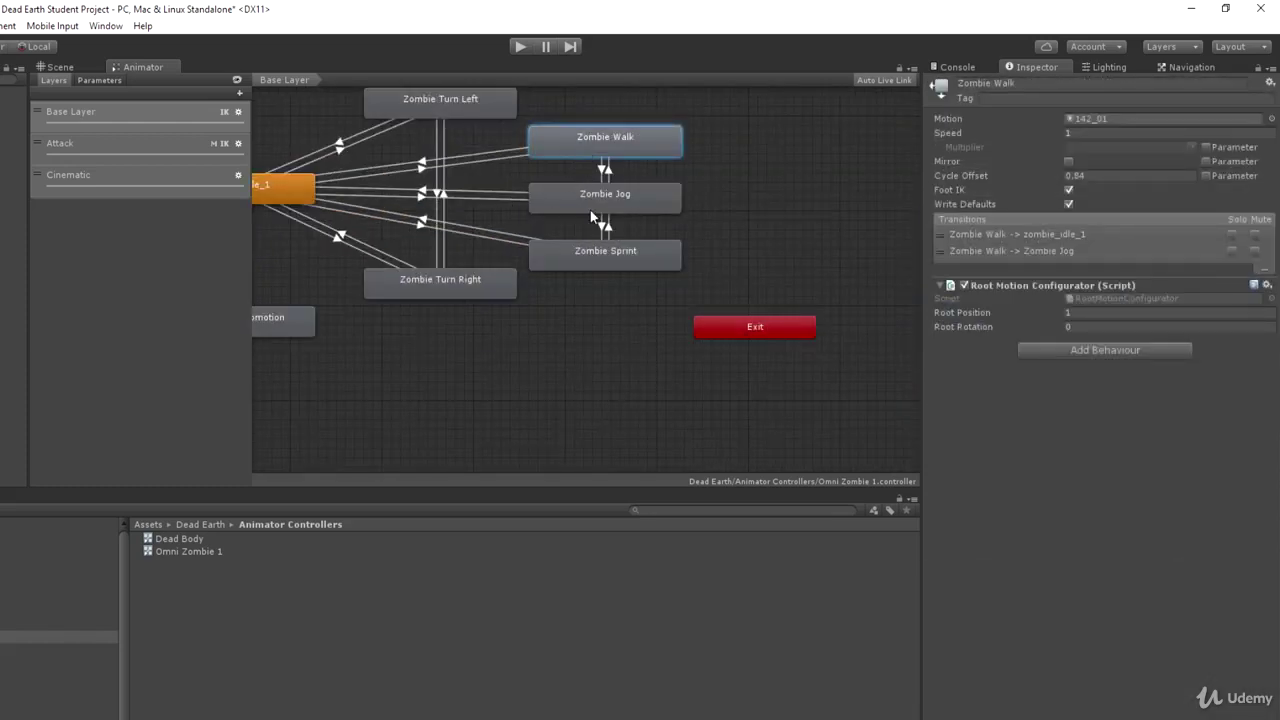
pyautogui.click(605, 197)
pyautogui.click(605, 254)
pyautogui.moveTo(420, 300); pyautogui.dragTo(638, 307, button='middle')
# Step: Check the Speed in the AI Entity's AI Zombie State_Attack 1 script and the root motion values of zombie_idle_1
pyautogui.click(188, 153)
pyautogui.click(560, 245)
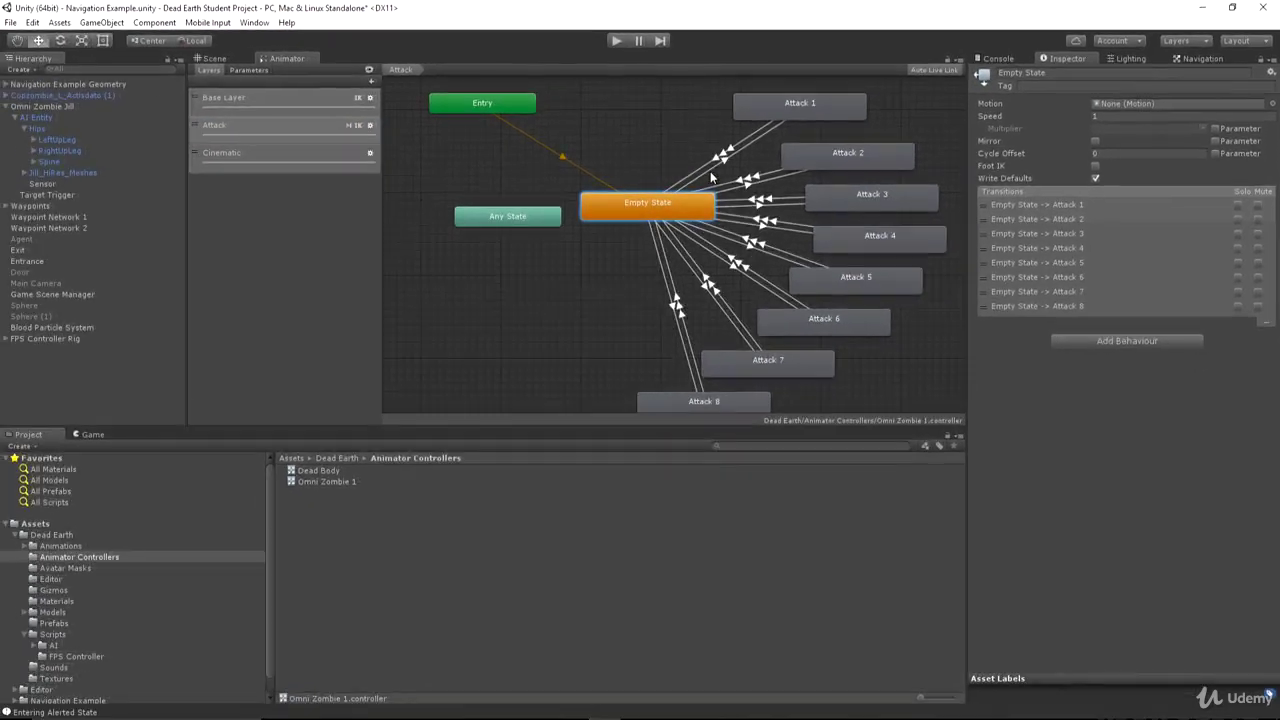
pyautogui.click(46, 118)
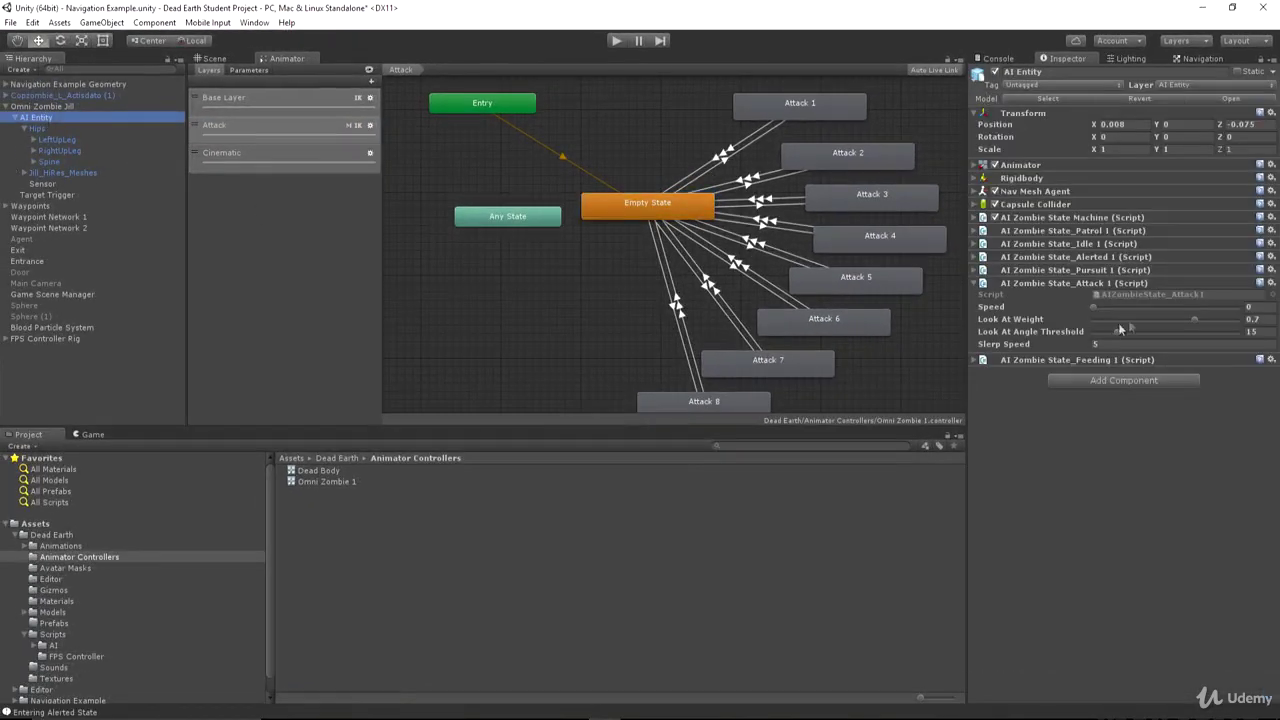
pyautogui.click(1255, 307)
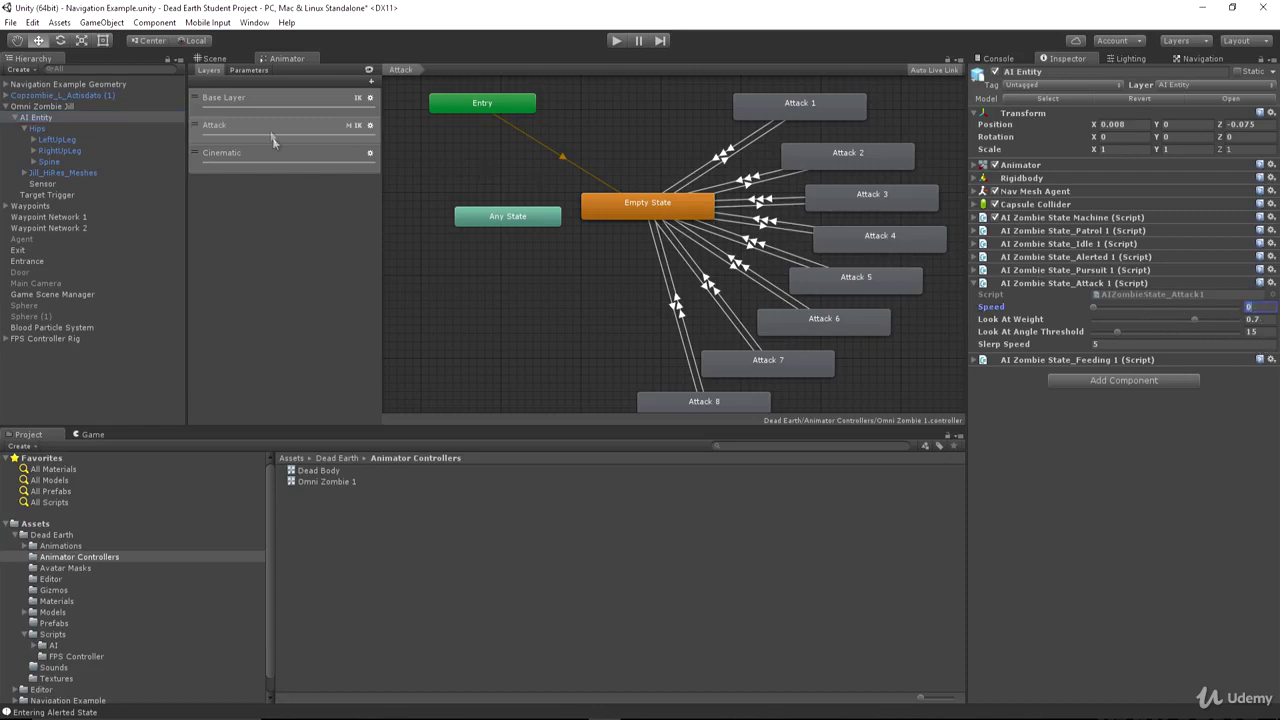
pyautogui.click(256, 103)
pyautogui.click(617, 227)
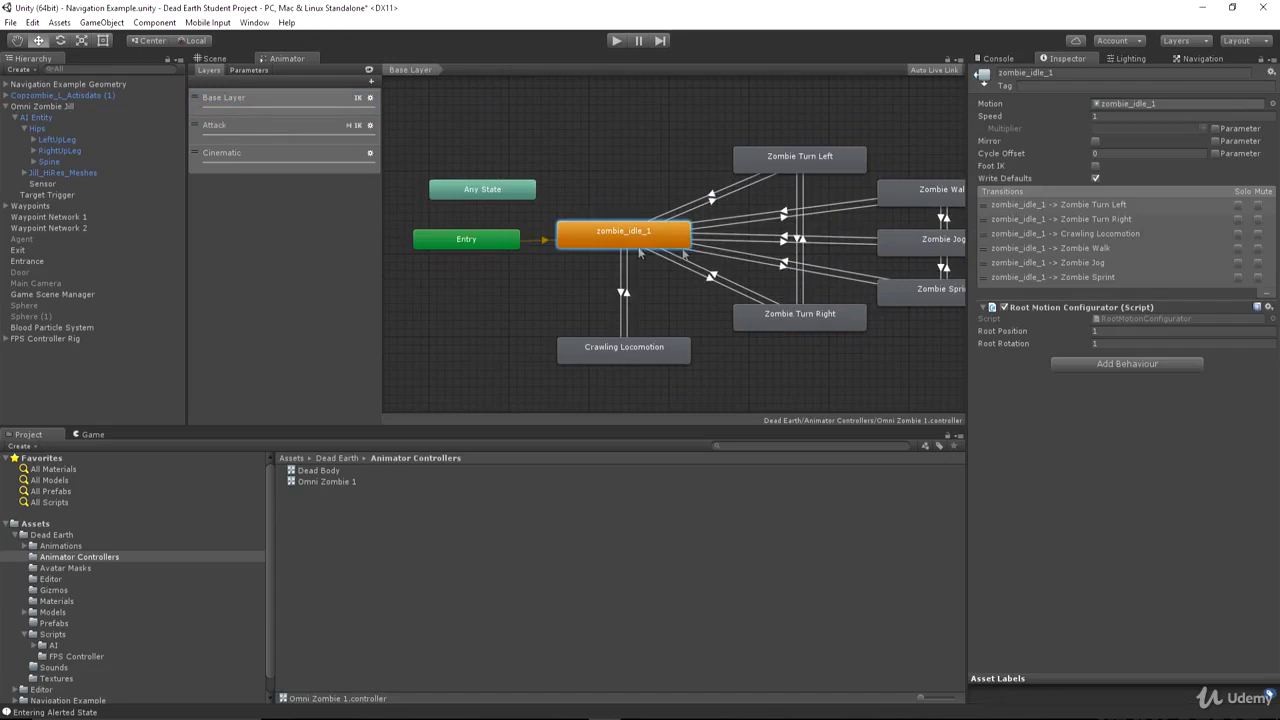
# Step: Return to the Attack layer, play-test the scene by walking the player around to provoke the zombie, and stop the game
pyautogui.click(288, 132)
pyautogui.click(617, 41)
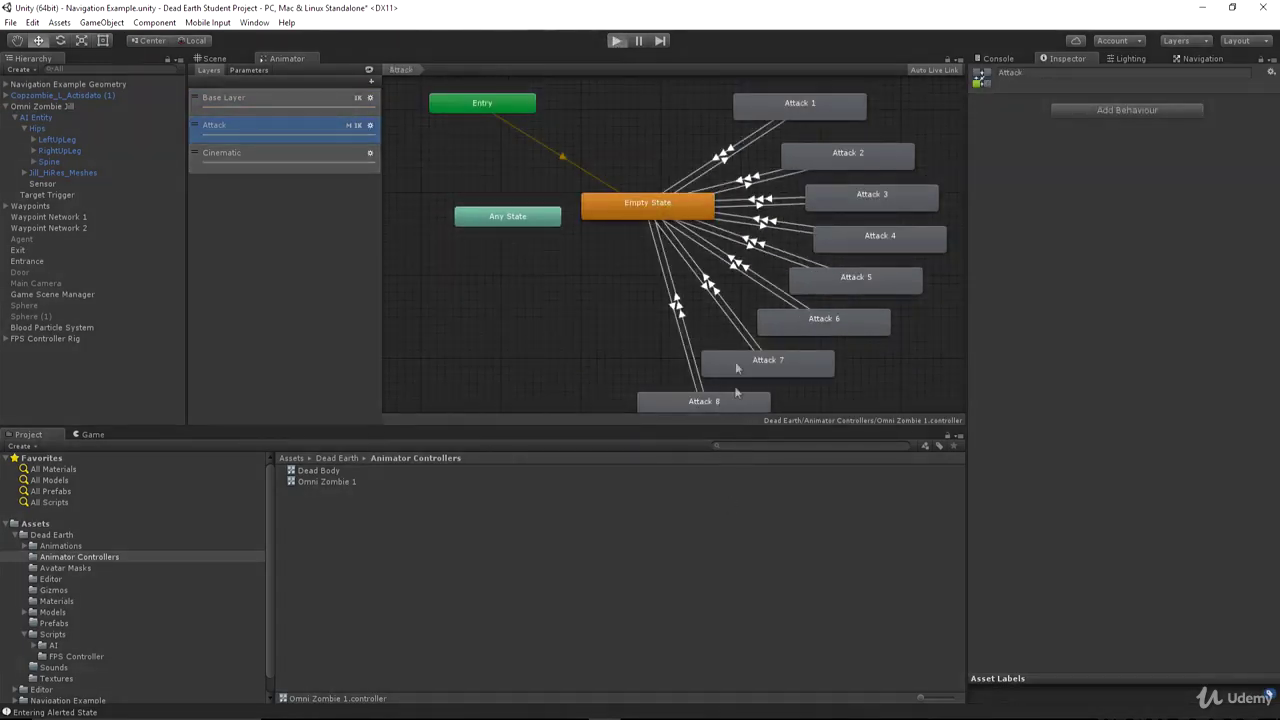
pyautogui.press('w')
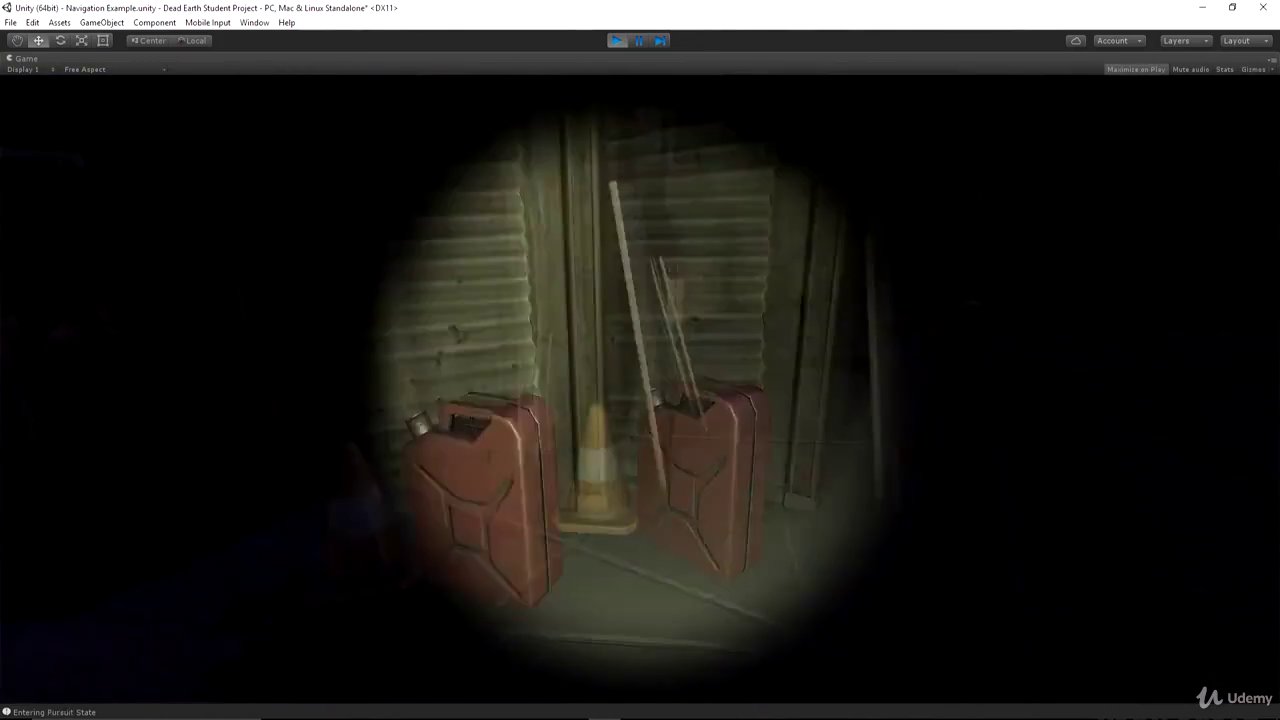
pyautogui.click(616, 40)
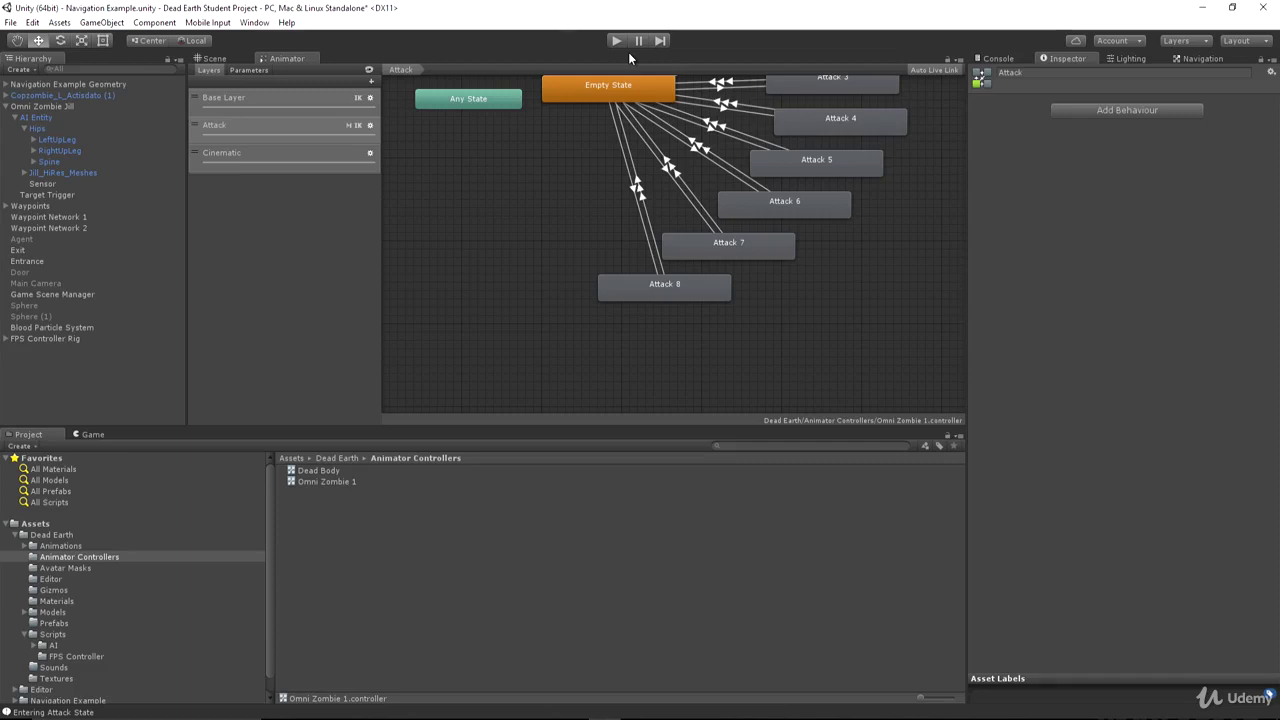
# Step: In MonoDevelop, examine both useRootRotation blocks in OnUpdate of AIZombieState_Attack1.cs
pyautogui.moveTo(626, 106); pyautogui.dragTo(561, 210, button='middle')
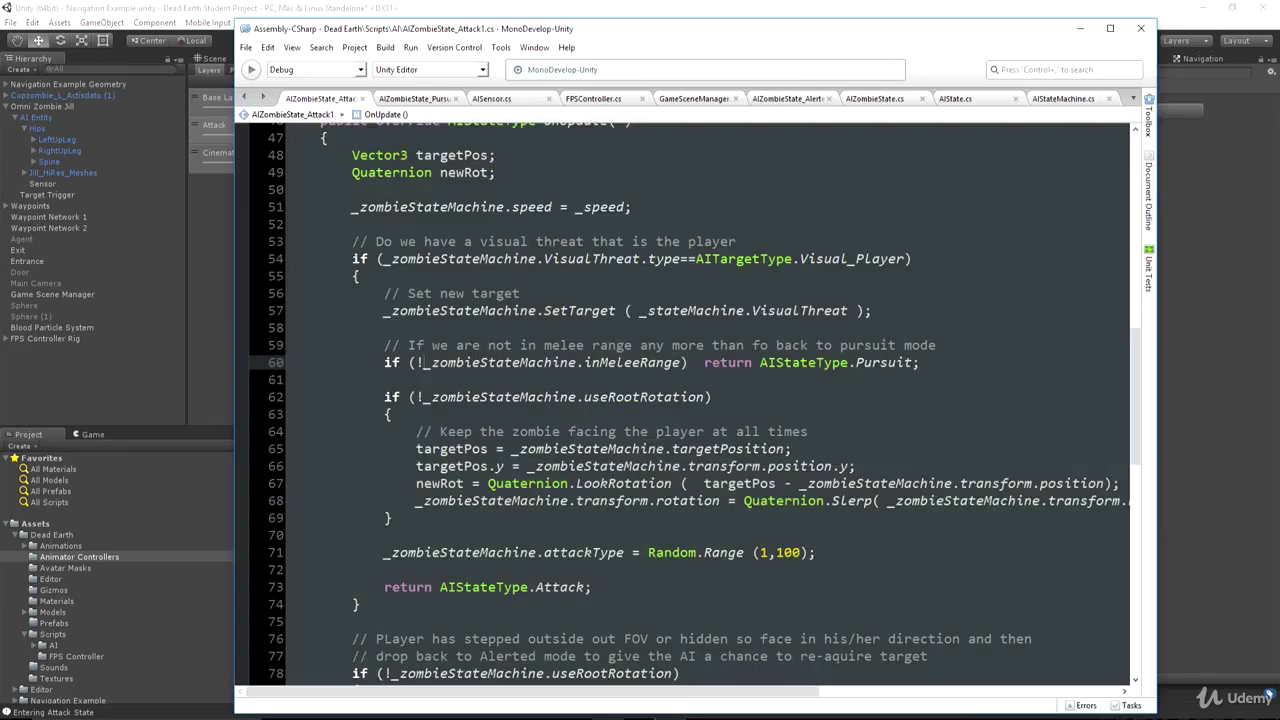
pyautogui.scroll(-2, 380, 262)
pyautogui.moveTo(384, 277); pyautogui.dragTo(392, 398)
pyautogui.moveTo(352, 553); pyautogui.dragTo(360, 657)
pyautogui.click(570, 347)
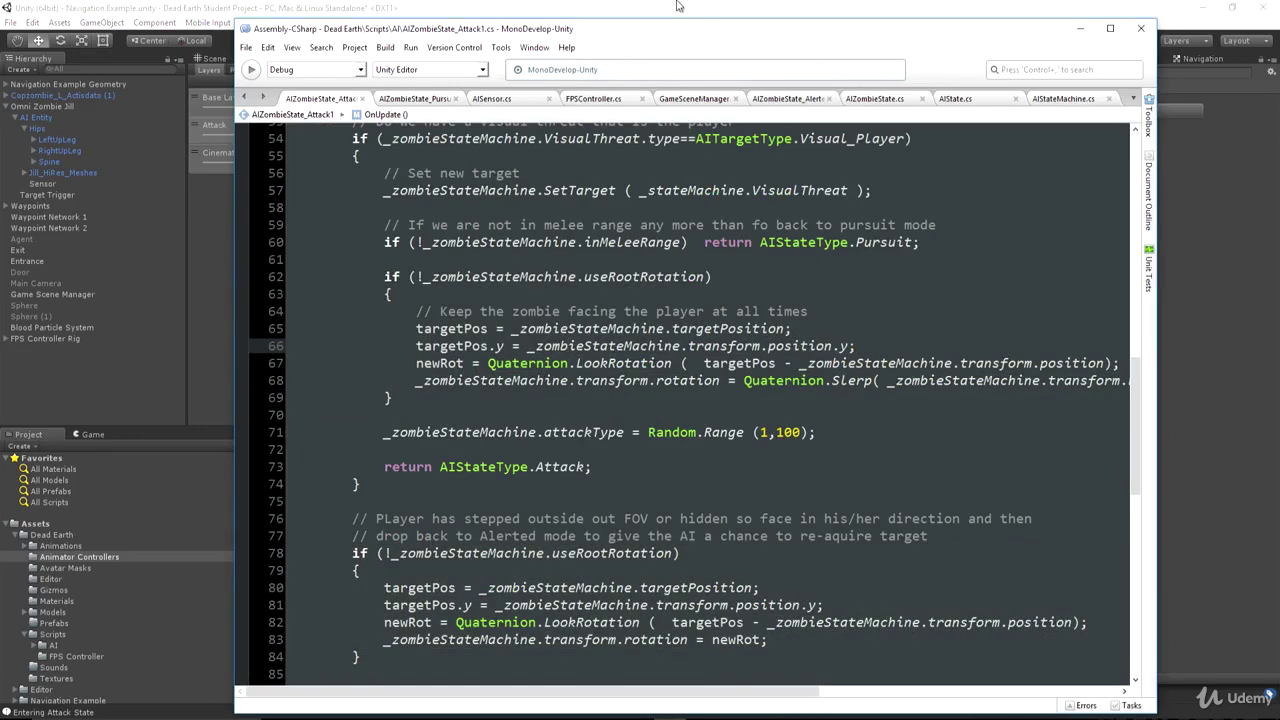
# Step: Switch back to Unity, run the game again to watch the zombie's attacks, and stop it
pyautogui.hotkey('alt', 'Tab')
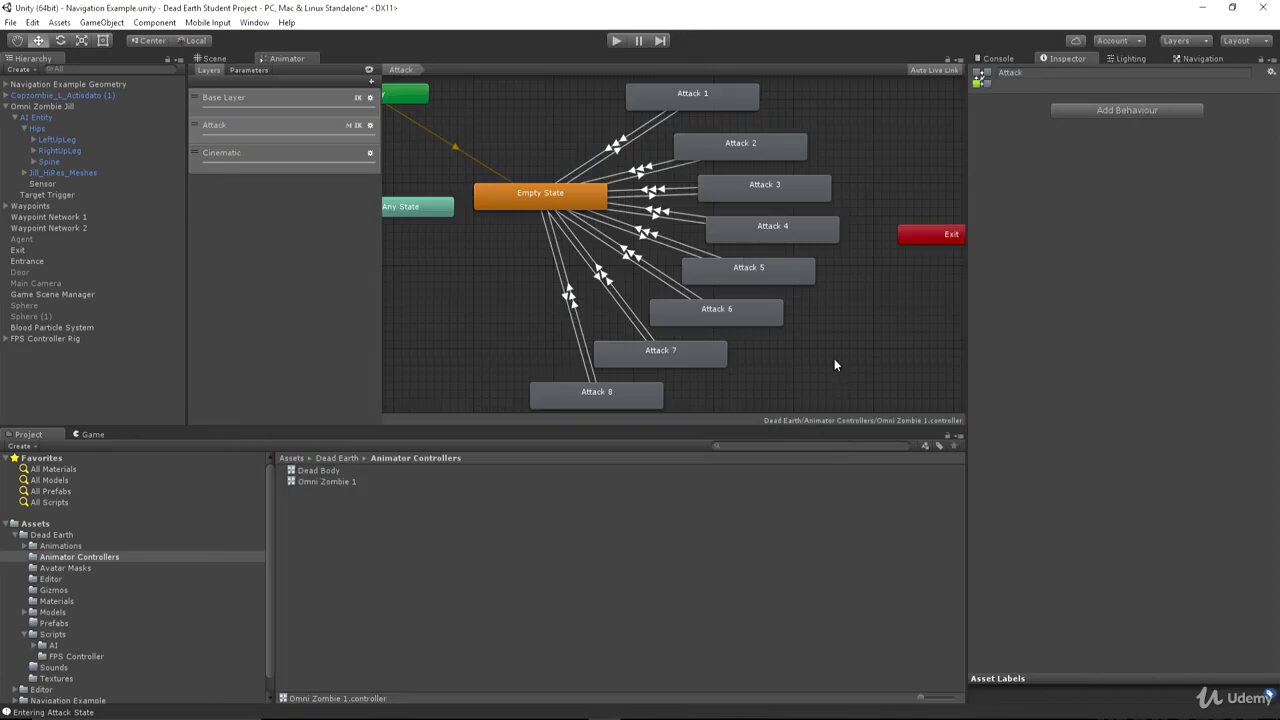
pyautogui.click(617, 40)
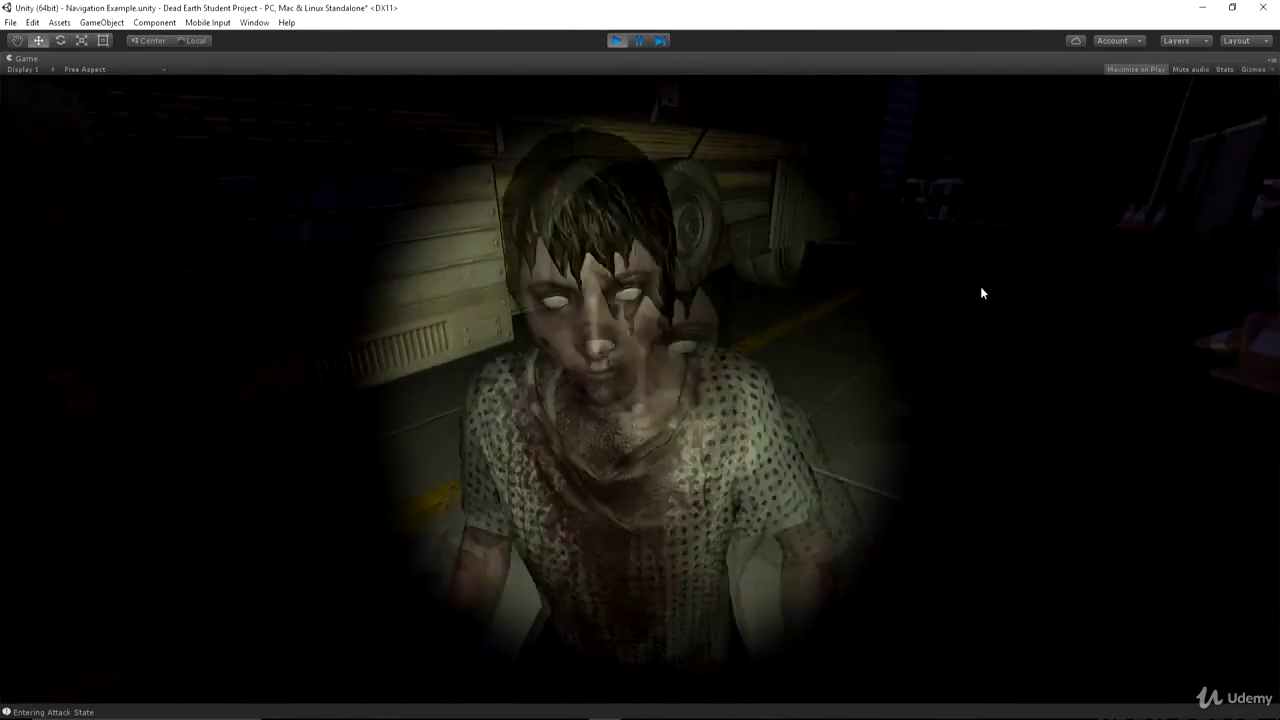
pyautogui.click(613, 41)
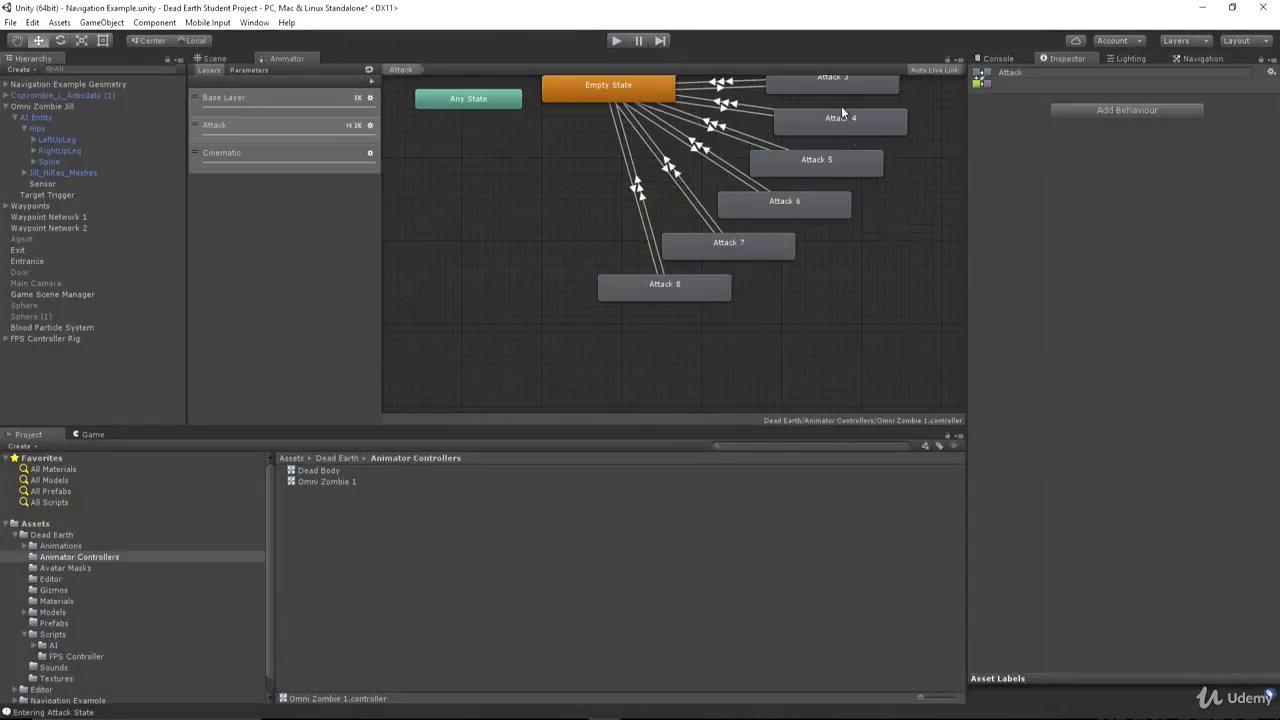
# Step: Review the Root Motion Configurator values of Zombie Walk, Zombie Jog, Zombie Sprint and zombie_idle_1 on the Base Layer
pyautogui.press('a')
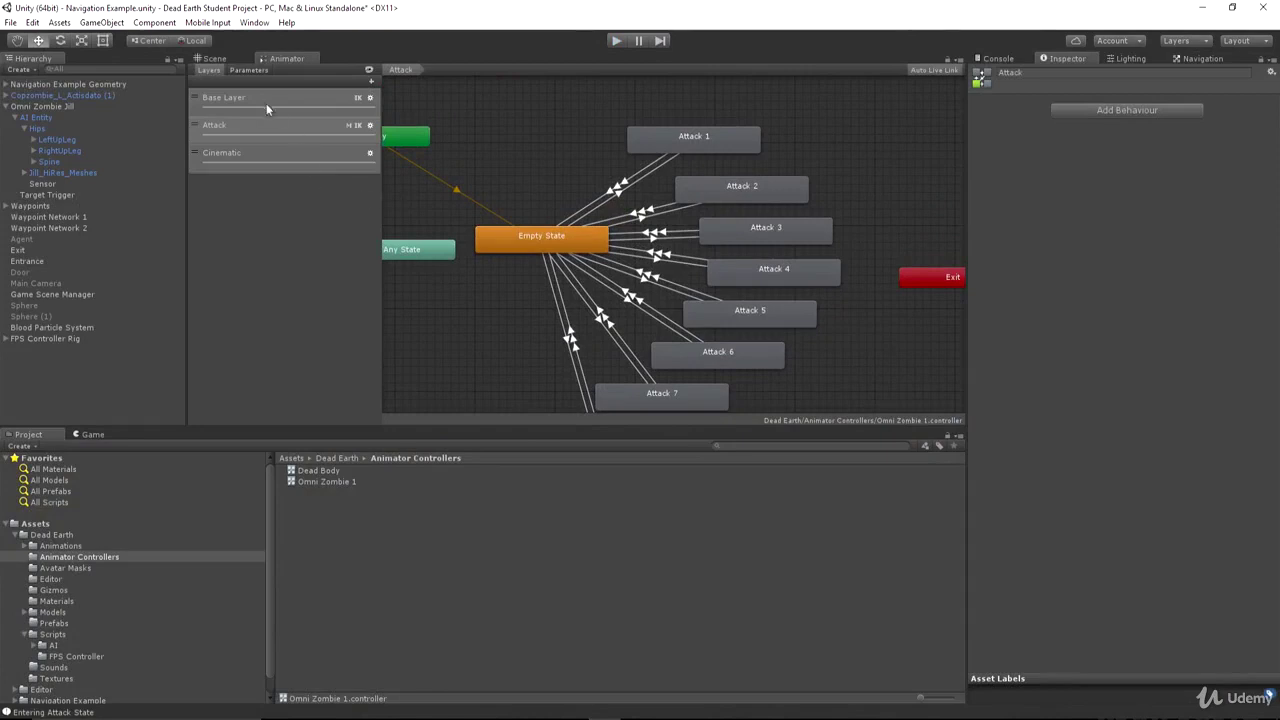
pyautogui.click(266, 104)
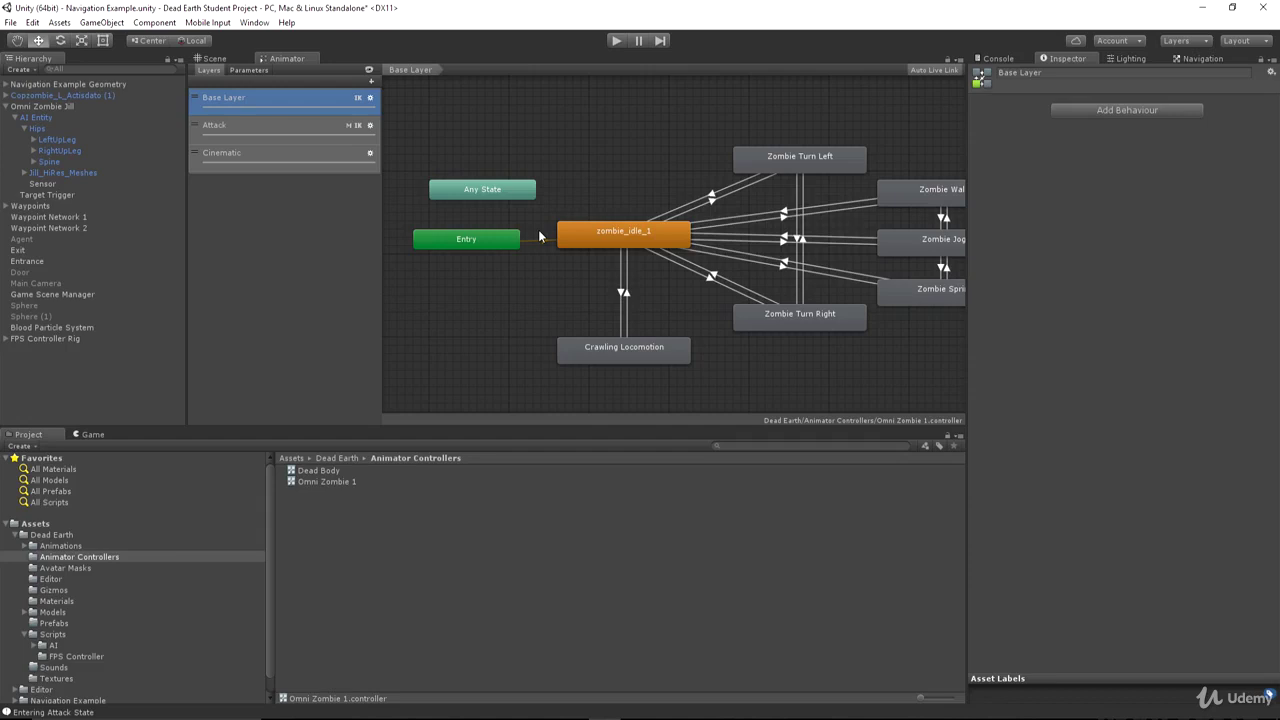
pyautogui.moveTo(494, 227); pyautogui.dragTo(376, 227, button='middle')
pyautogui.click(796, 192)
pyautogui.click(814, 241)
pyautogui.click(860, 296)
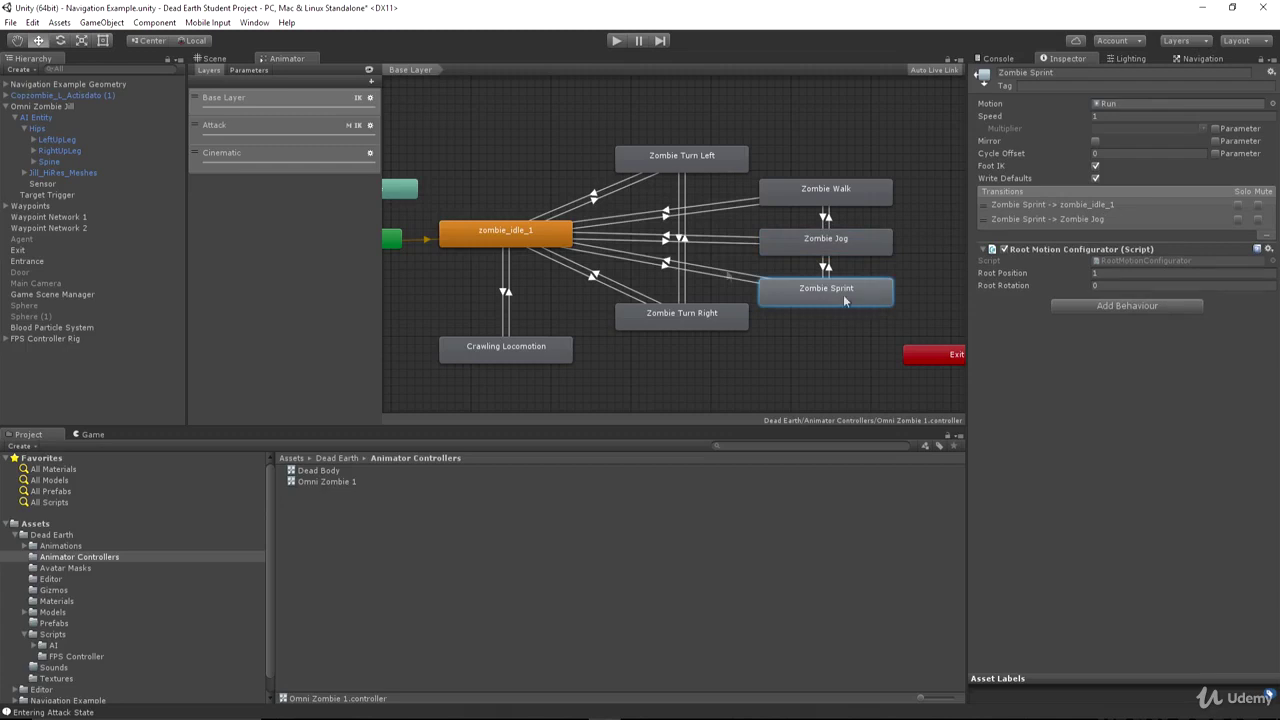
pyautogui.click(495, 228)
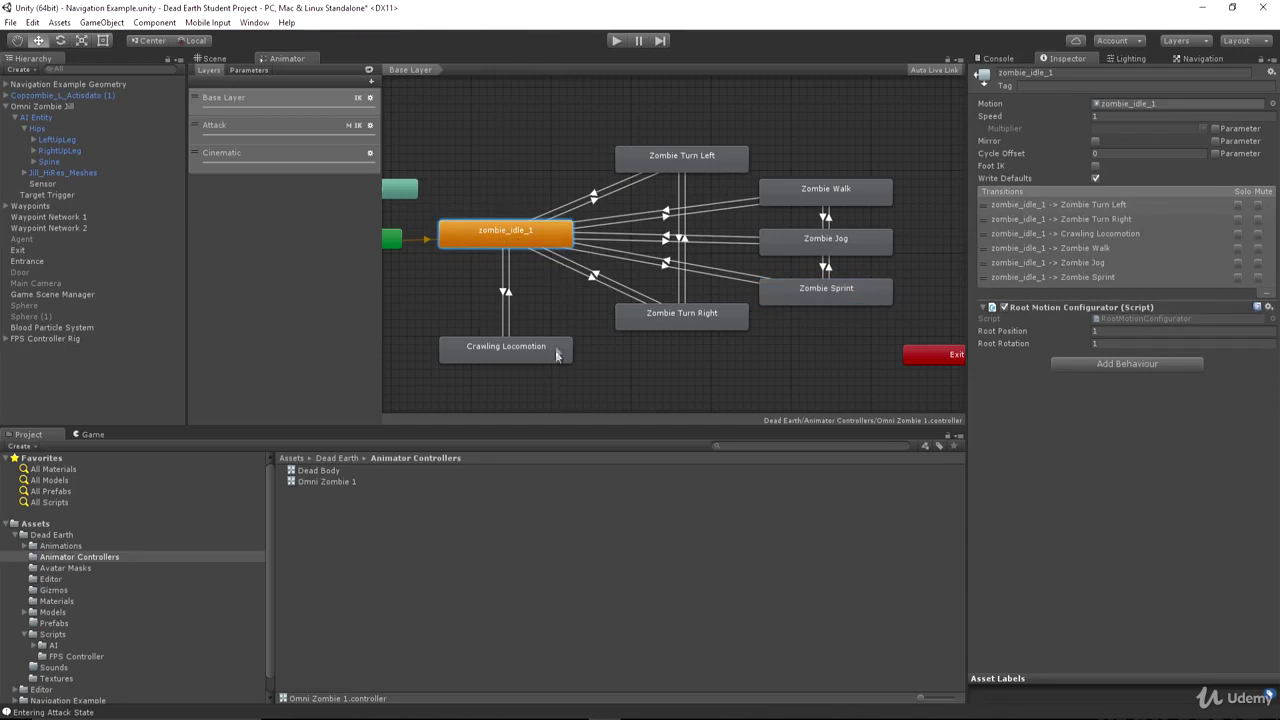
# Step: Set the Speed of the AI Entity's AI Zombie State_Attack 1 script to 2
pyautogui.hotkey('ctrl', '1')
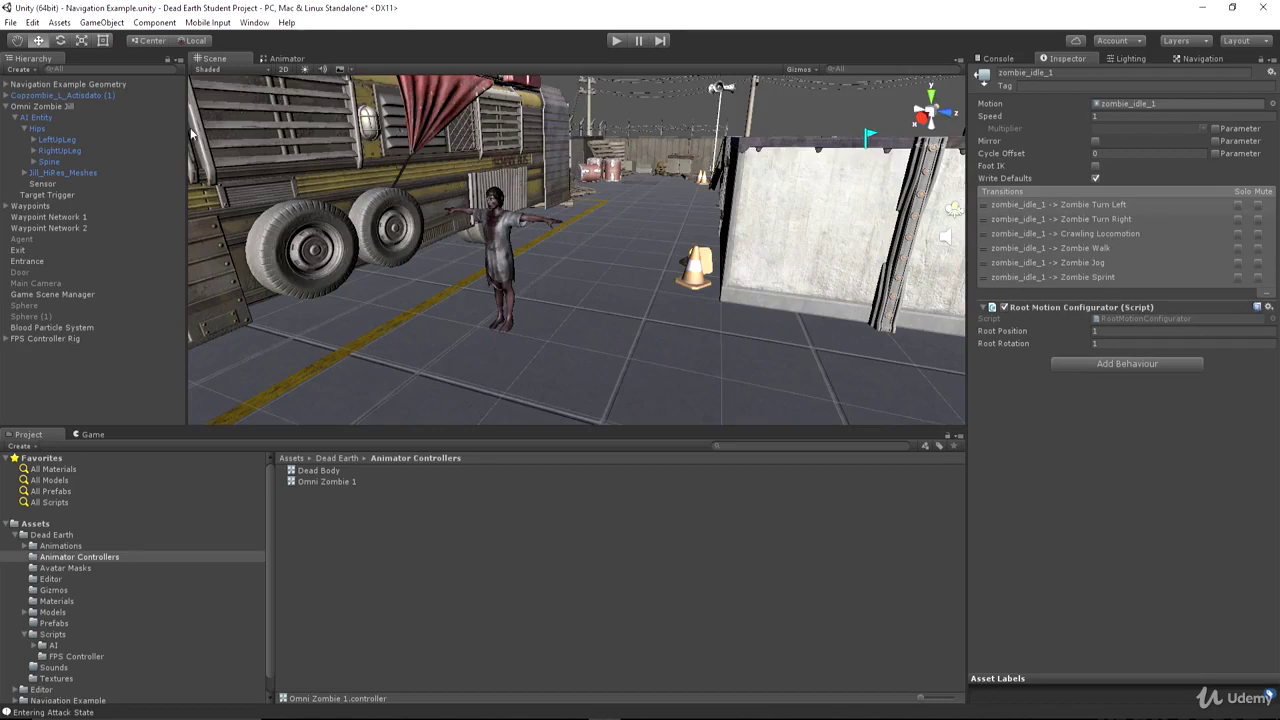
pyautogui.click(46, 116)
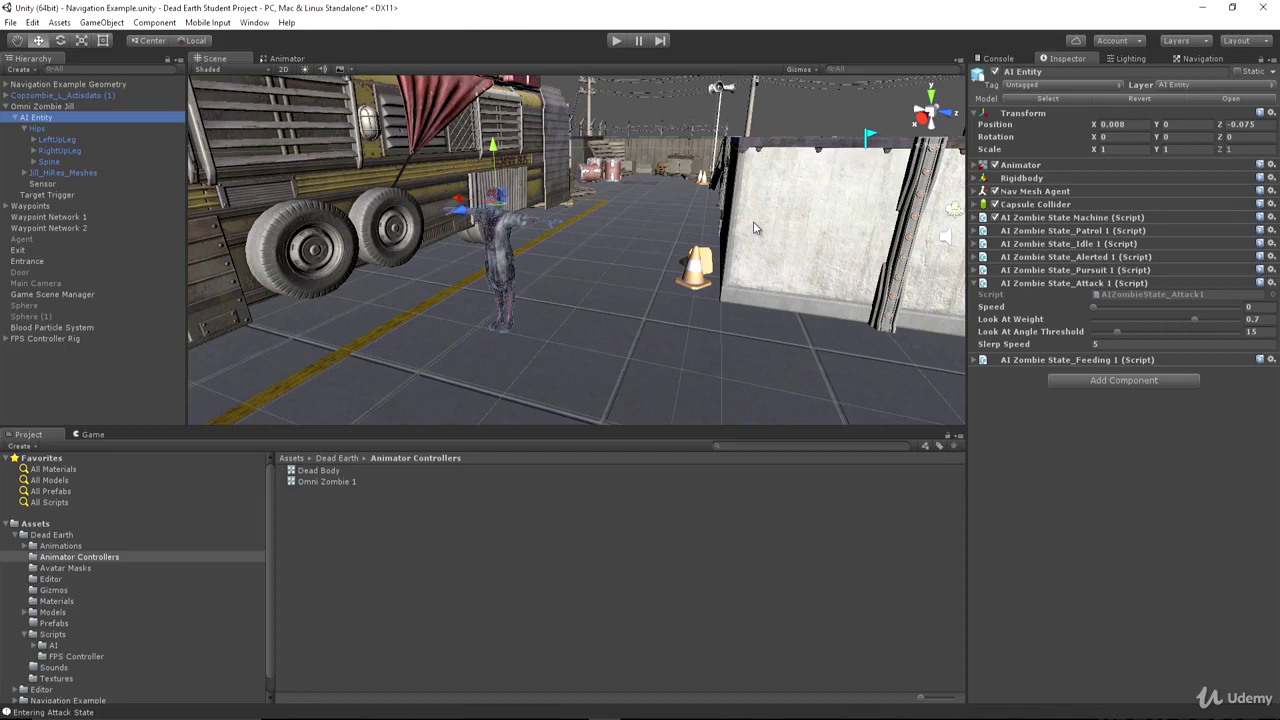
pyautogui.click(1250, 306)
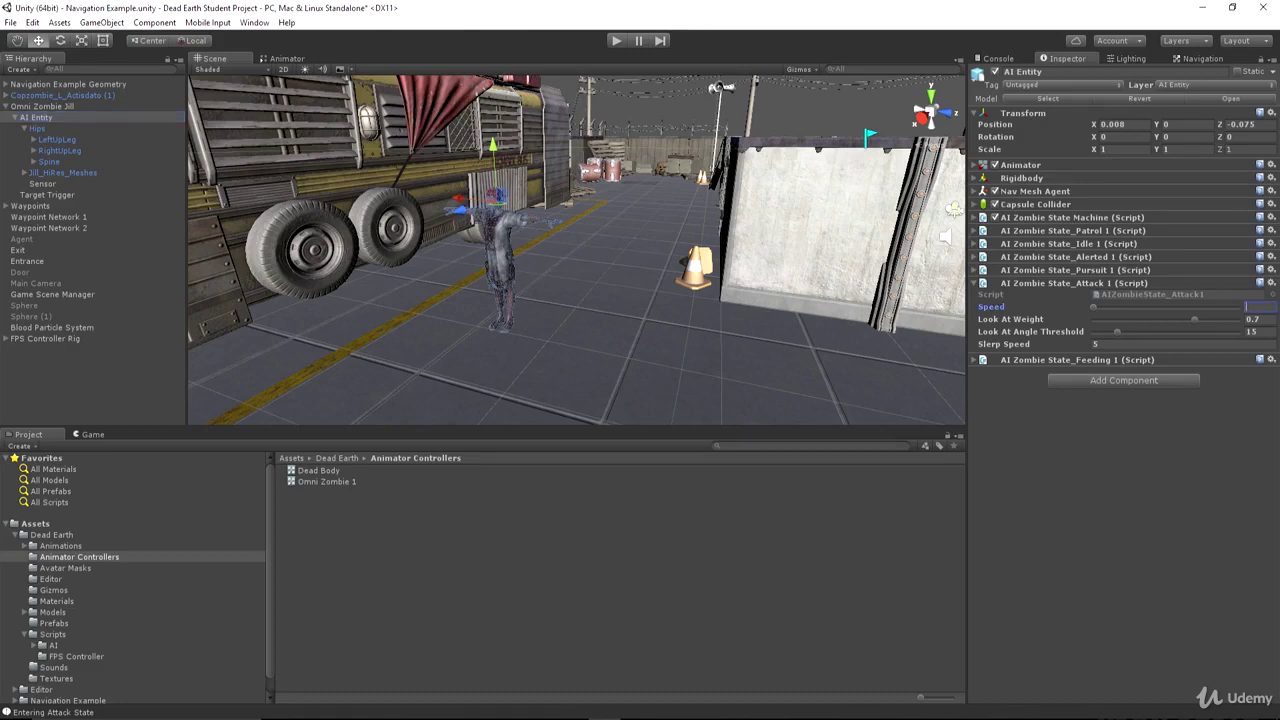
pyautogui.write('2')
# Step: Examine the animator's Speed parameter alongside the Zombie Walk, Zombie Jog and Zombie Sprint states on the Base Layer
pyautogui.click(286, 58)
pyautogui.click(266, 100)
pyautogui.click(249, 71)
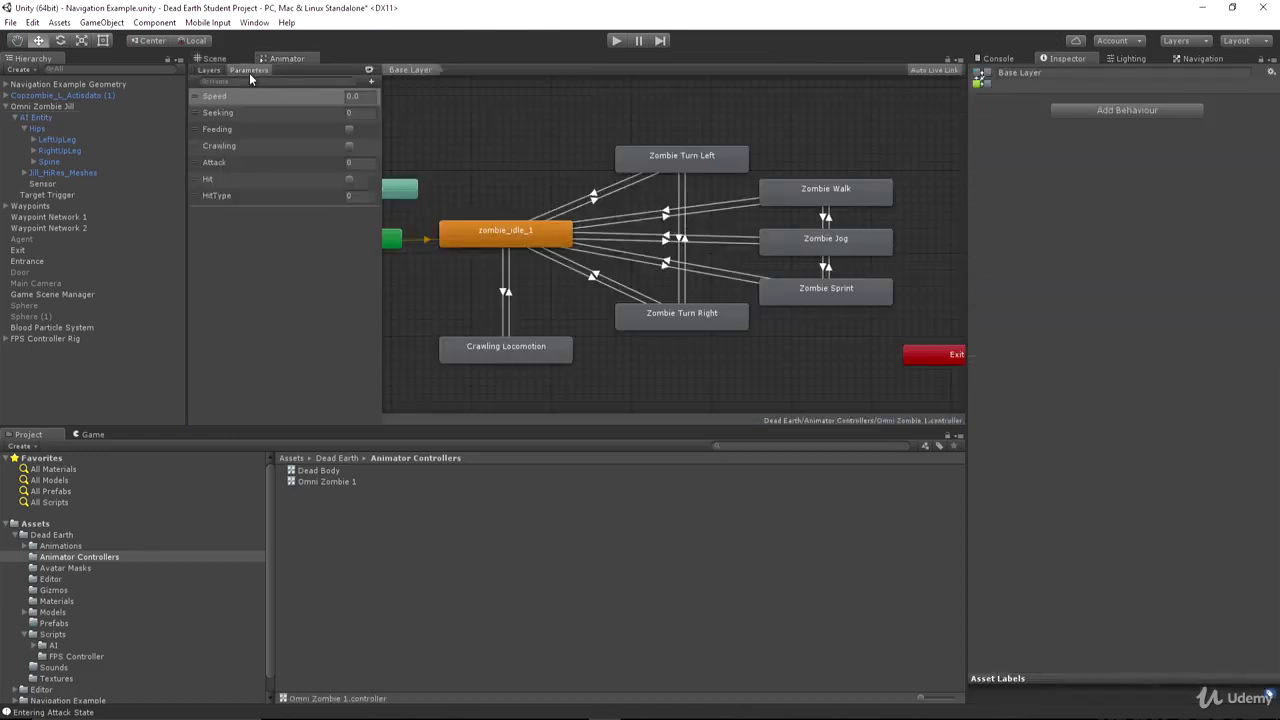
pyautogui.click(352, 96)
pyautogui.click(354, 96)
pyautogui.click(826, 191)
pyautogui.click(818, 241)
pyautogui.click(815, 291)
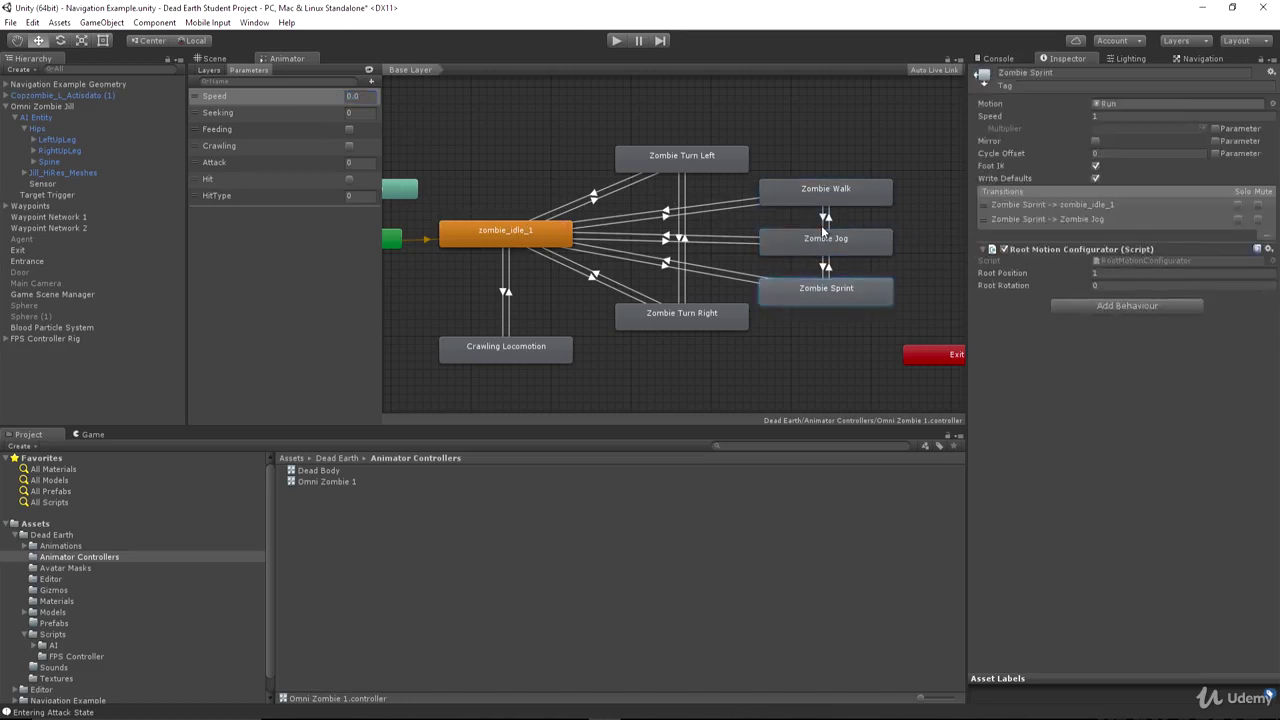
pyautogui.click(830, 189)
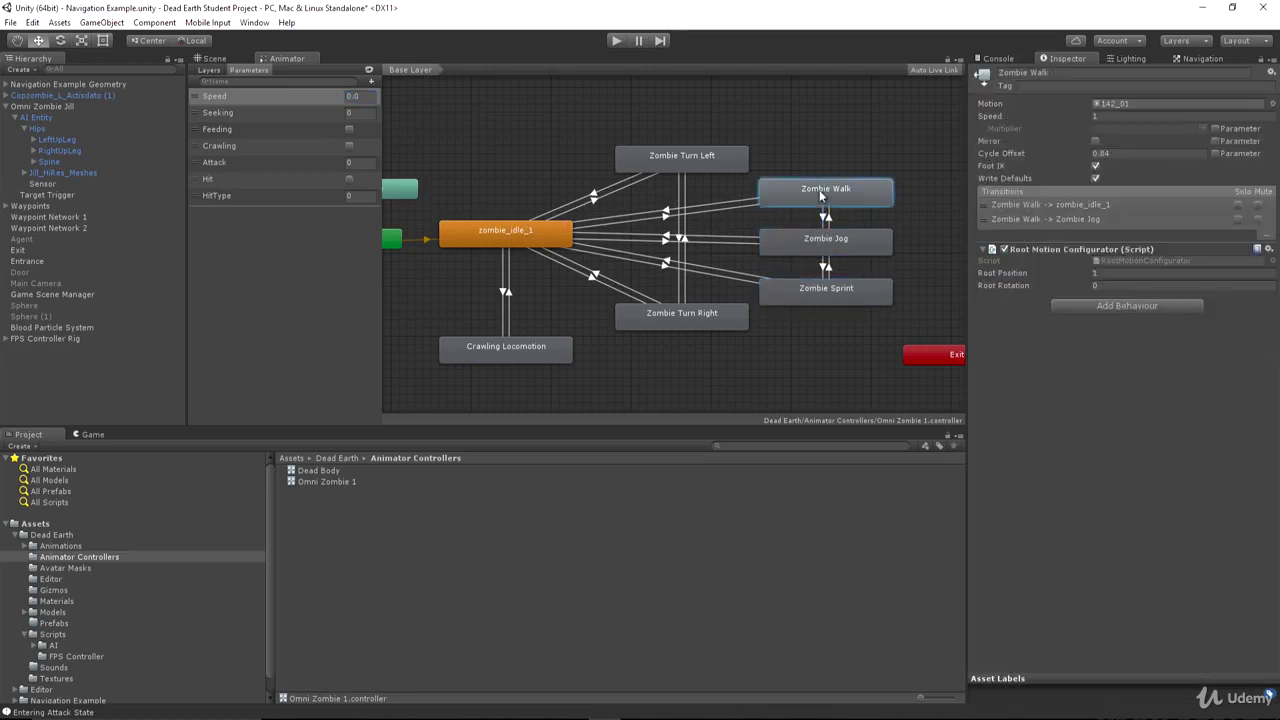
# Step: Check the Zombie Jog and Zombie Sprint states, and inspect the AI Entity's Rigidbody settings
pyautogui.click(842, 246)
pyautogui.click(842, 293)
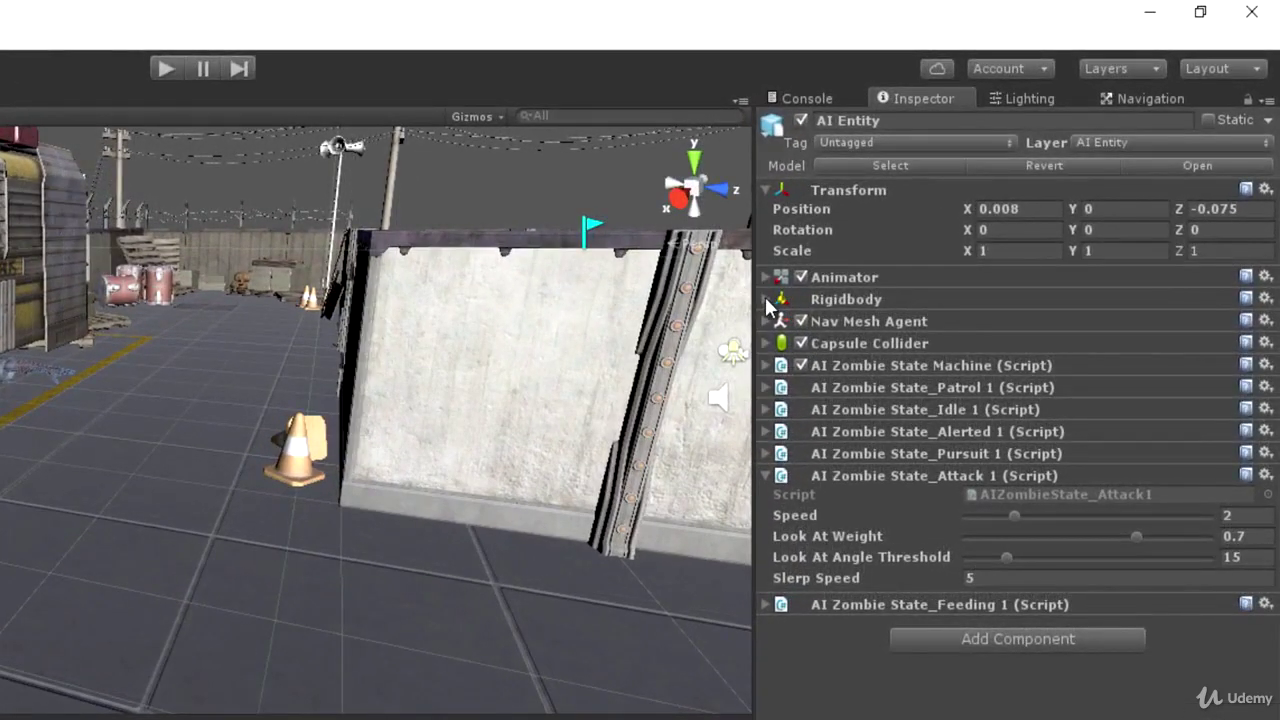
pyautogui.click(885, 231)
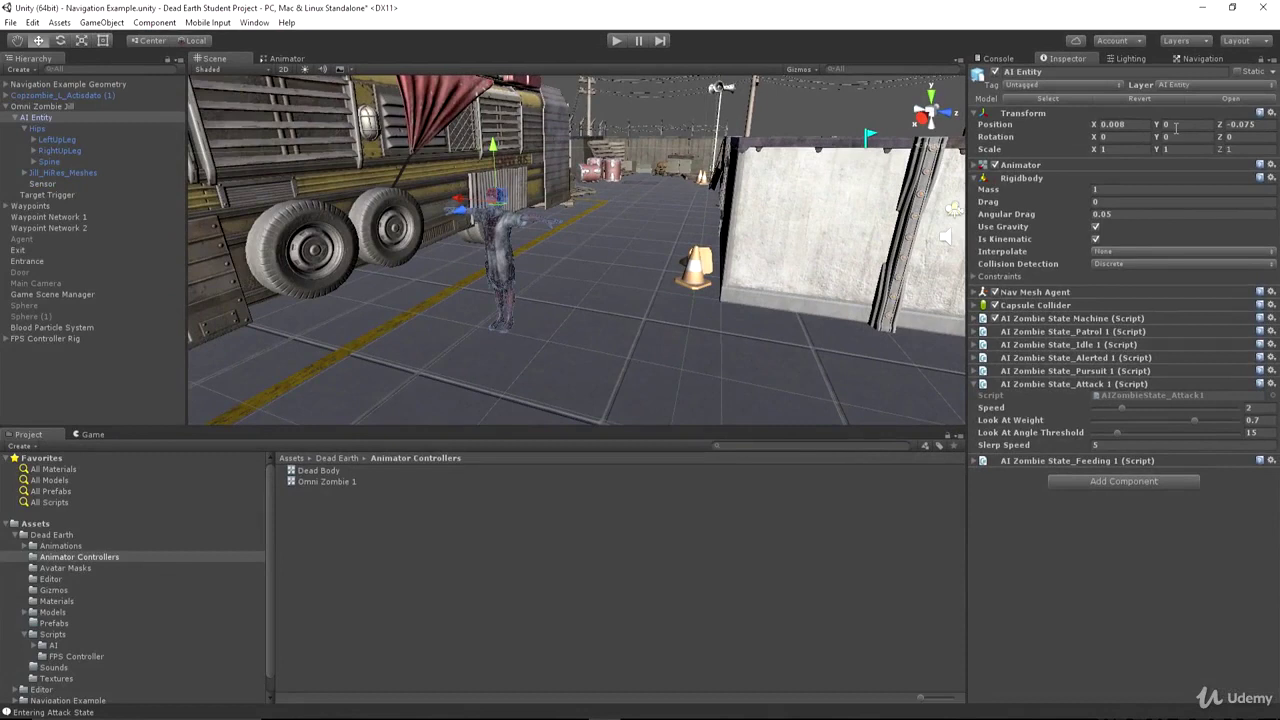
# Step: Compare the FPS Controller Rig's components with the AI Entity's Nav Mesh Agent settings and its agent volume in the scene
pyautogui.click(5, 339)
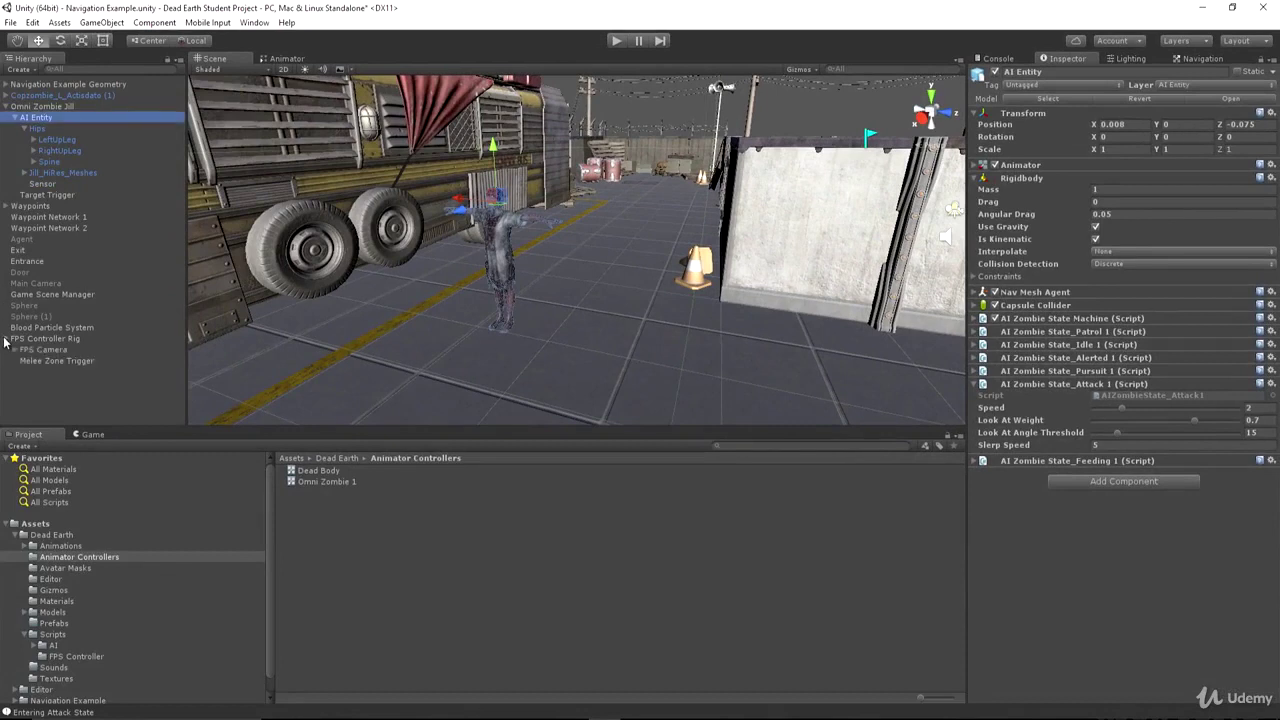
pyautogui.click(50, 339)
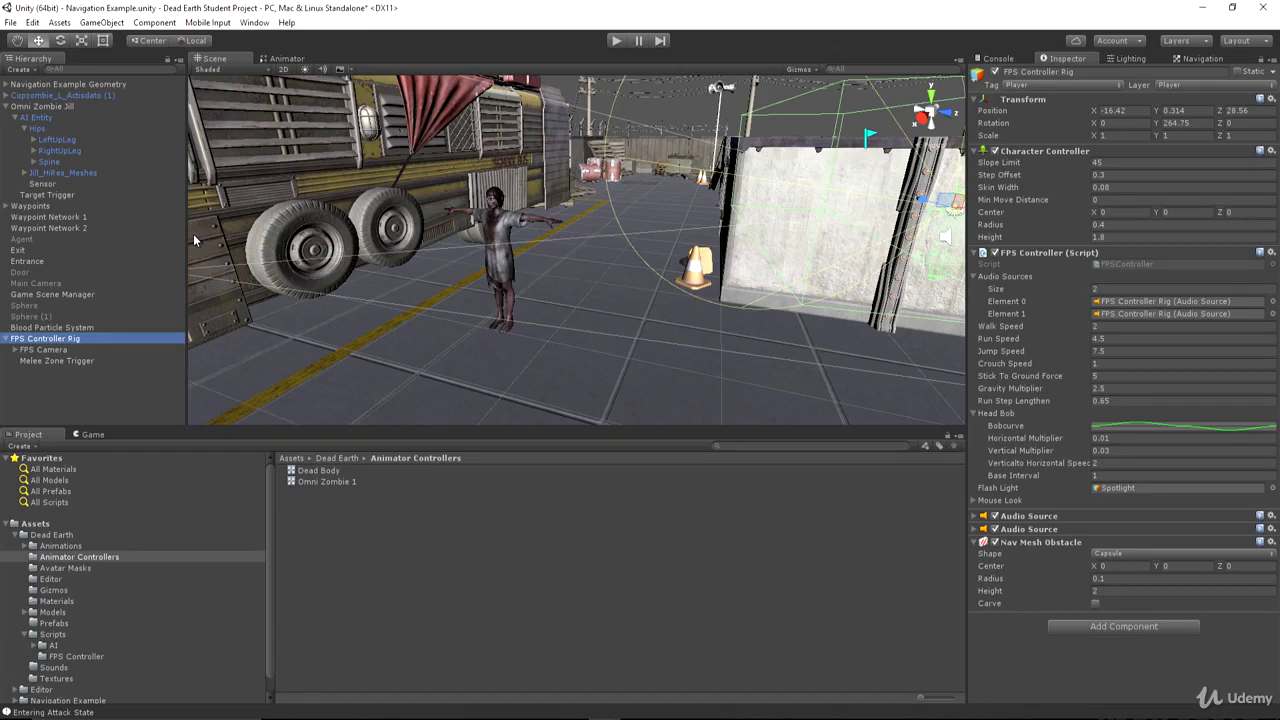
pyautogui.click(38, 118)
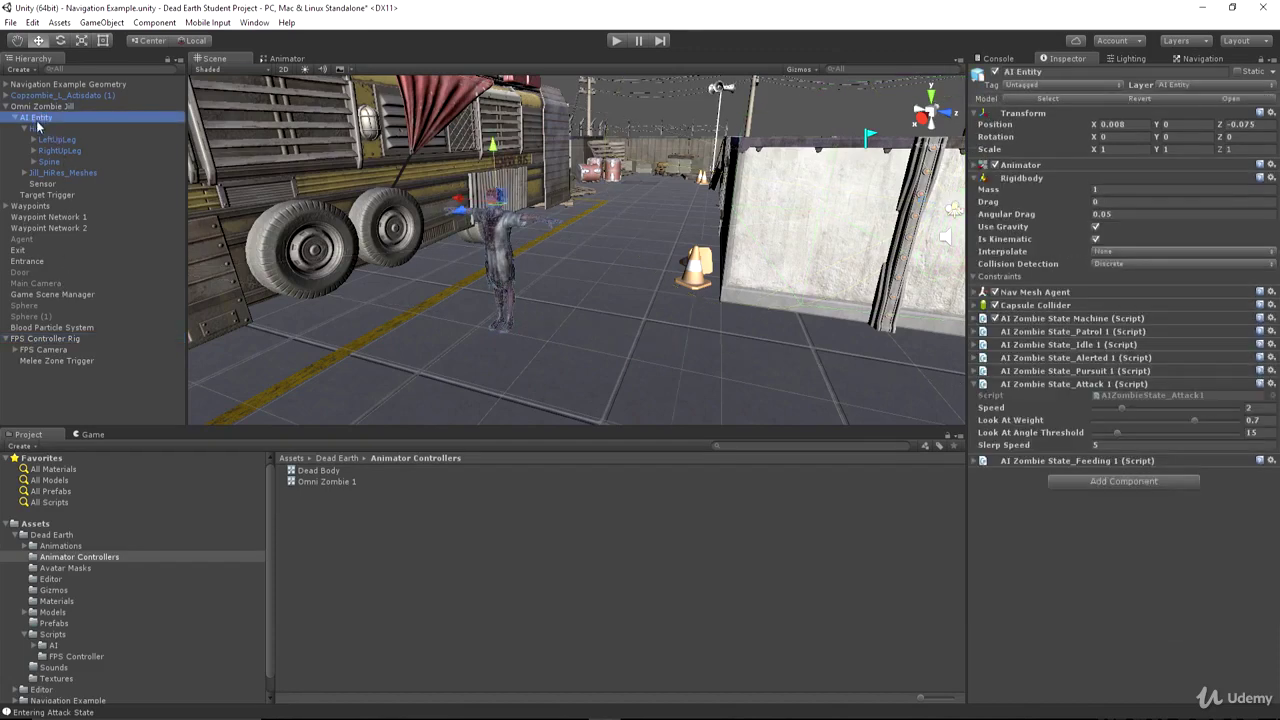
pyautogui.click(978, 292)
pyautogui.keyDown('alt'); pyautogui.moveTo(700, 230); pyautogui.dragTo(619, 247); pyautogui.keyUp('alt')
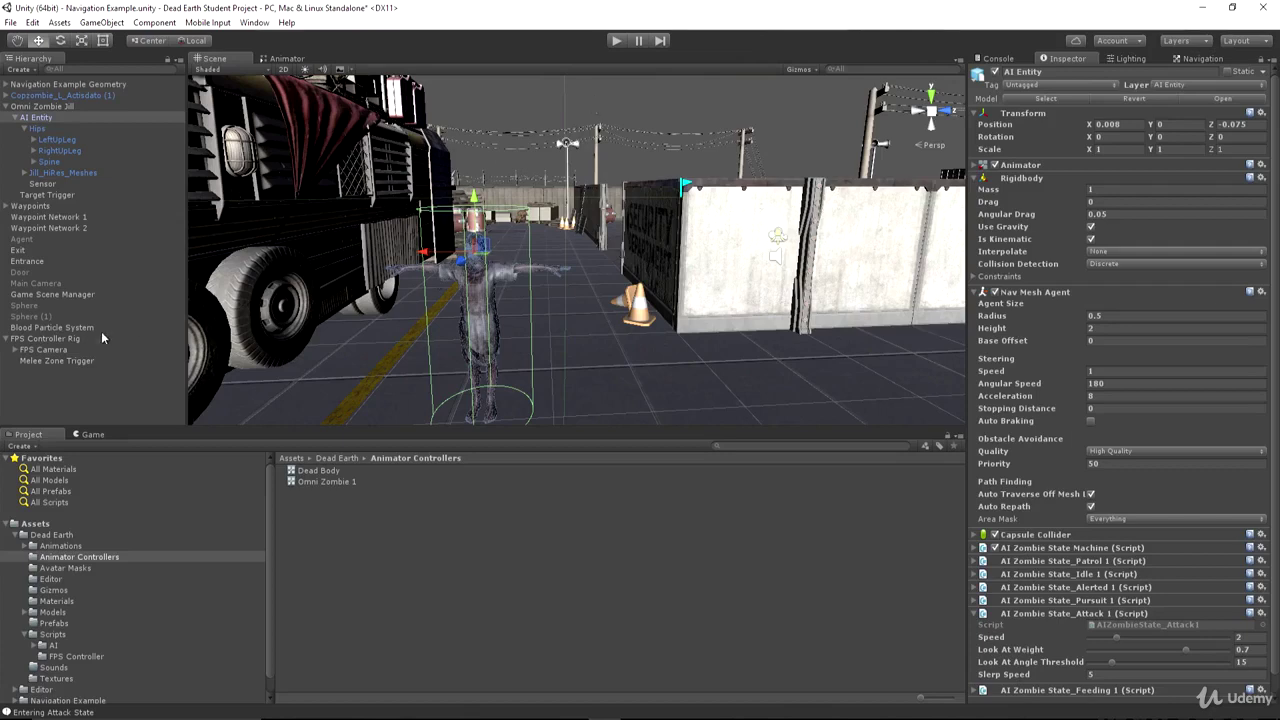
# Step: Inspect the FPS Controller Rig's Nav Mesh Obstacle settings and its capsule in the scene, collapsing its Character Controller and FPS Controller components
pyautogui.click(40, 349)
pyautogui.click(65, 340)
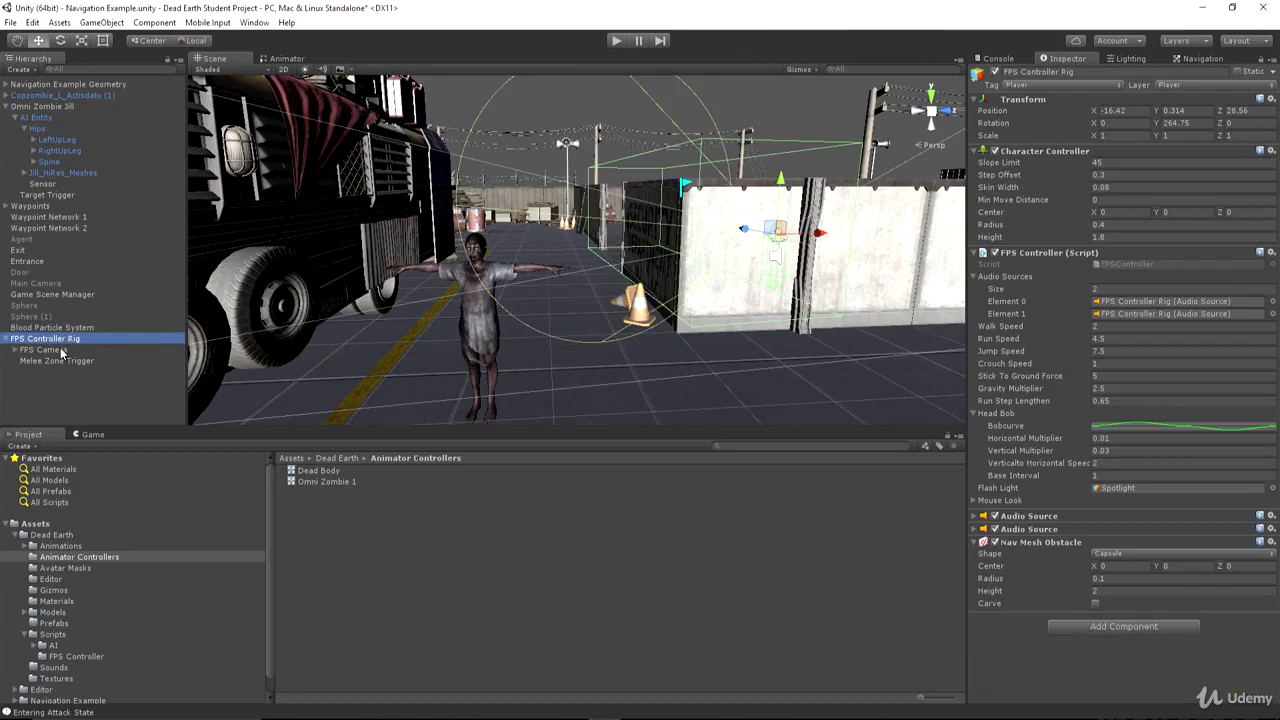
pyautogui.keyDown('alt'); pyautogui.moveTo(380, 260); pyautogui.dragTo(563, 214); pyautogui.keyUp('alt')
pyautogui.press('f')
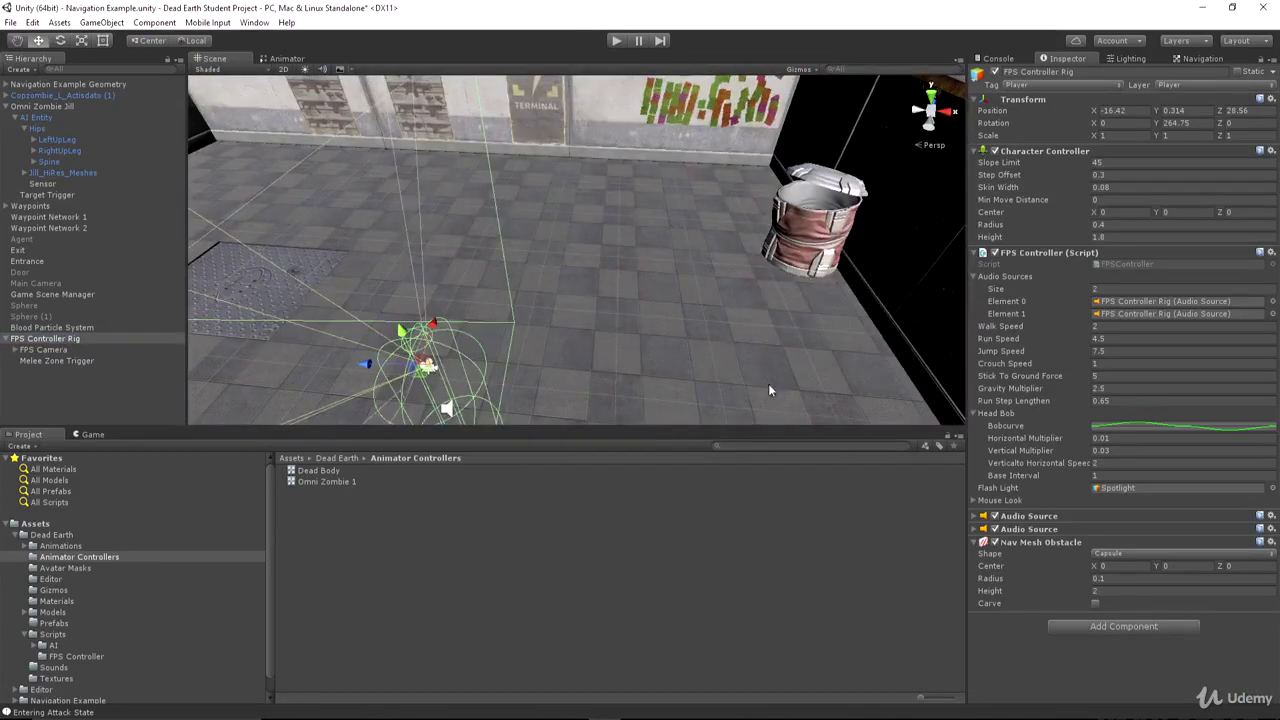
pyautogui.click(976, 253)
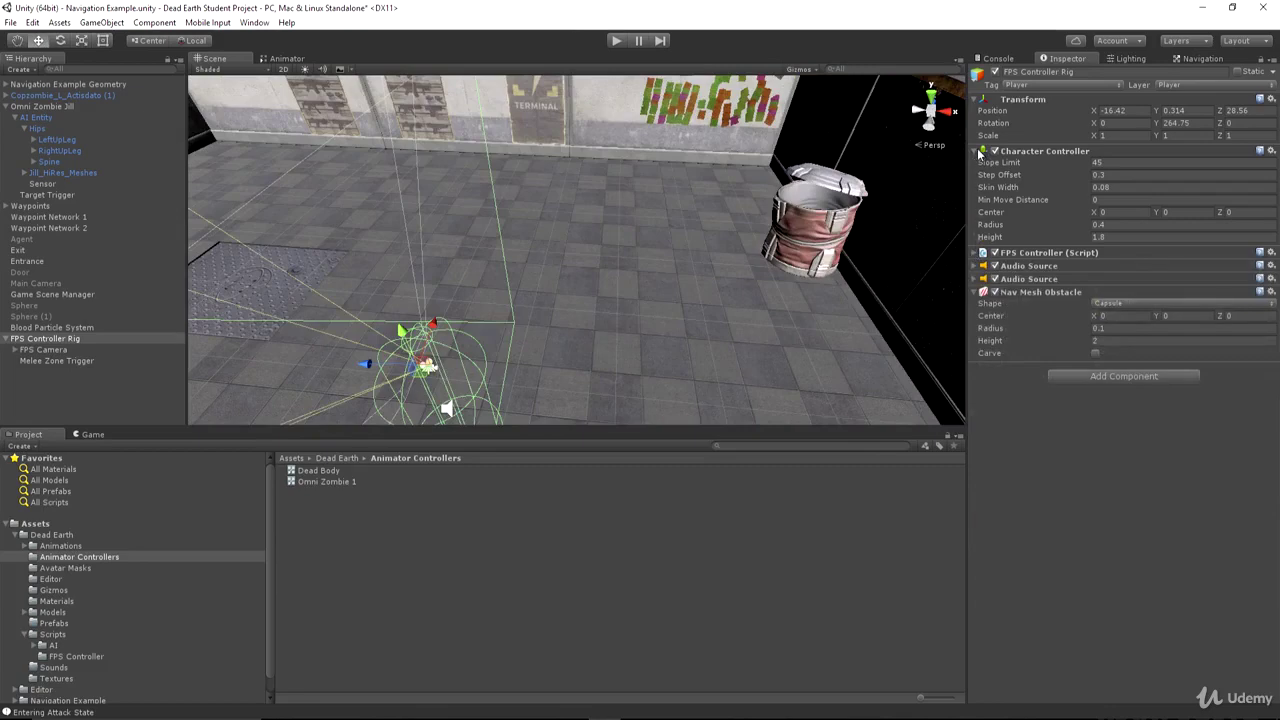
pyautogui.click(981, 151)
pyautogui.keyDown('alt'); pyautogui.moveTo(734, 249); pyautogui.dragTo(674, 175); pyautogui.keyUp('alt')
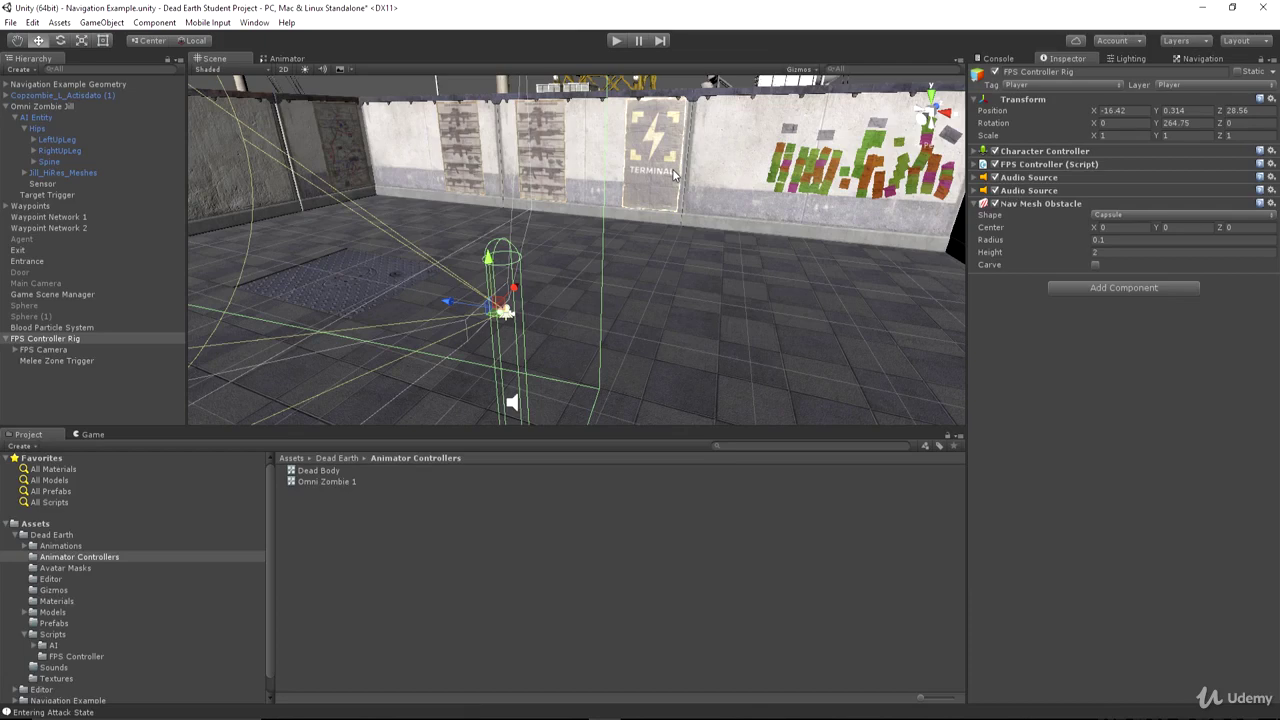
# Step: Switch to MonoDevelop and declare a serialized float _stoppingDistance = 1.0f below _speed in AIZombieState_Attack1
pyautogui.click(675, 710)
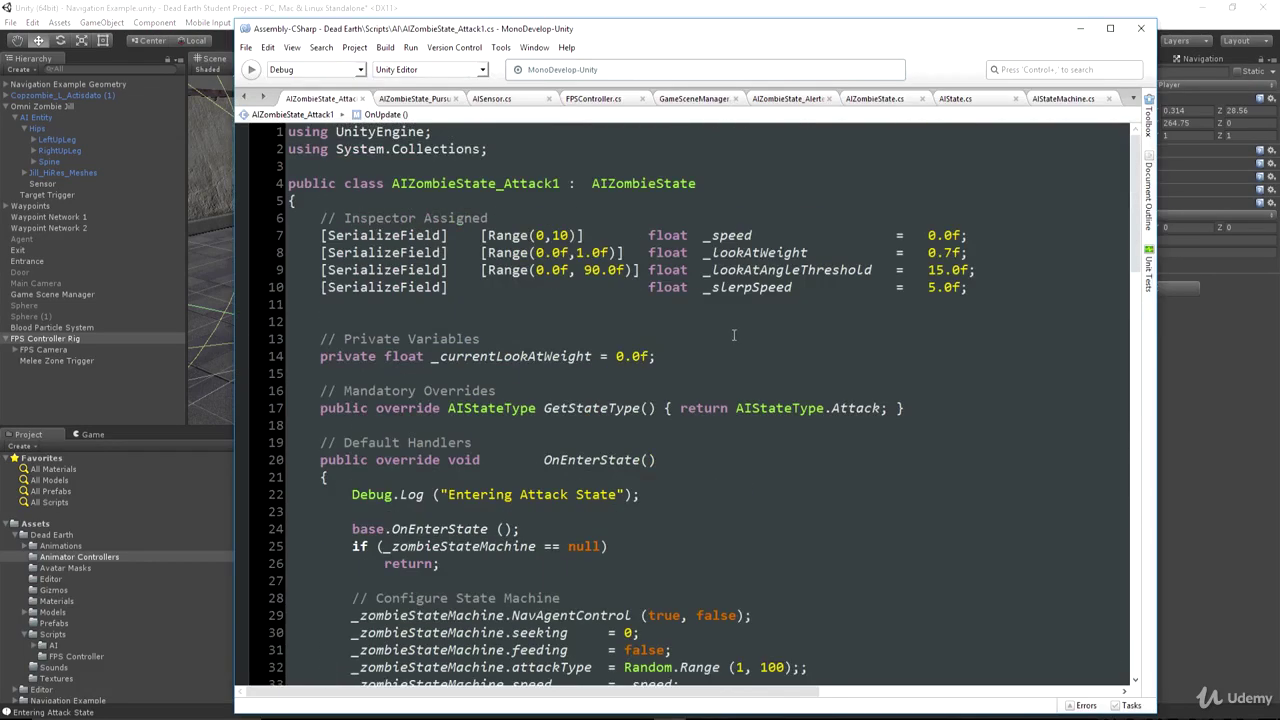
pyautogui.click(983, 236)
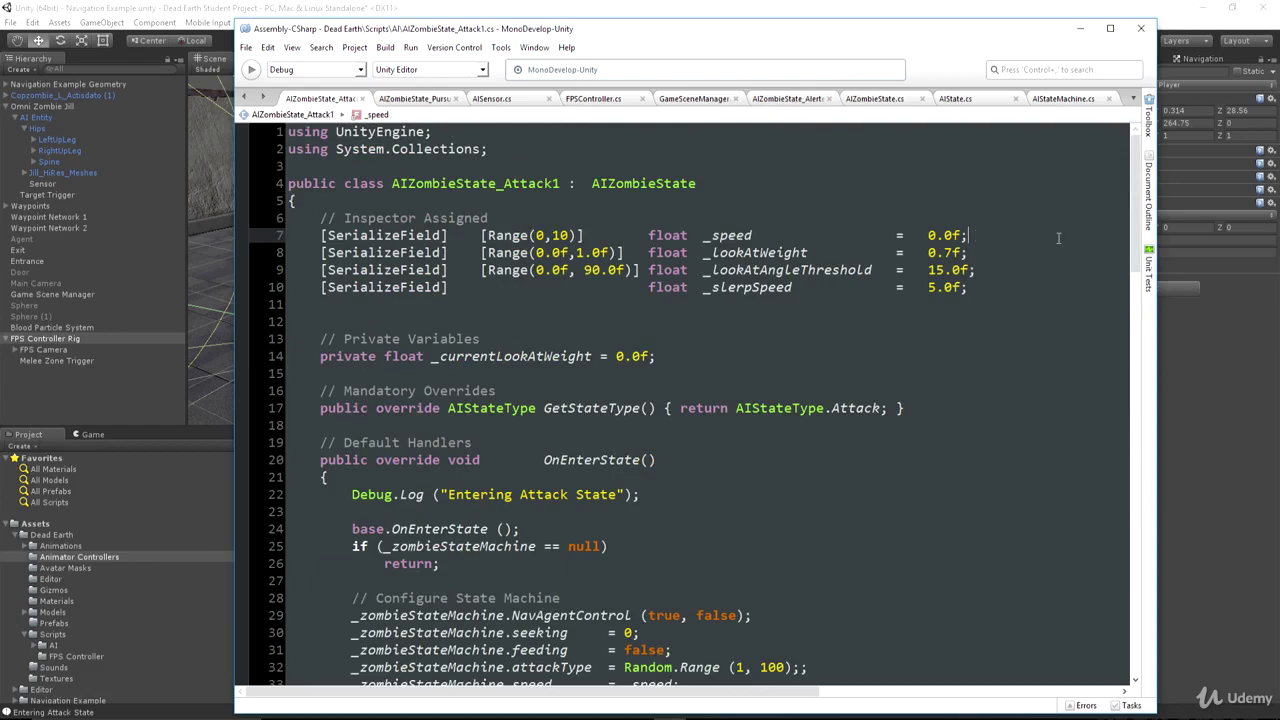
pyautogui.press('Return')
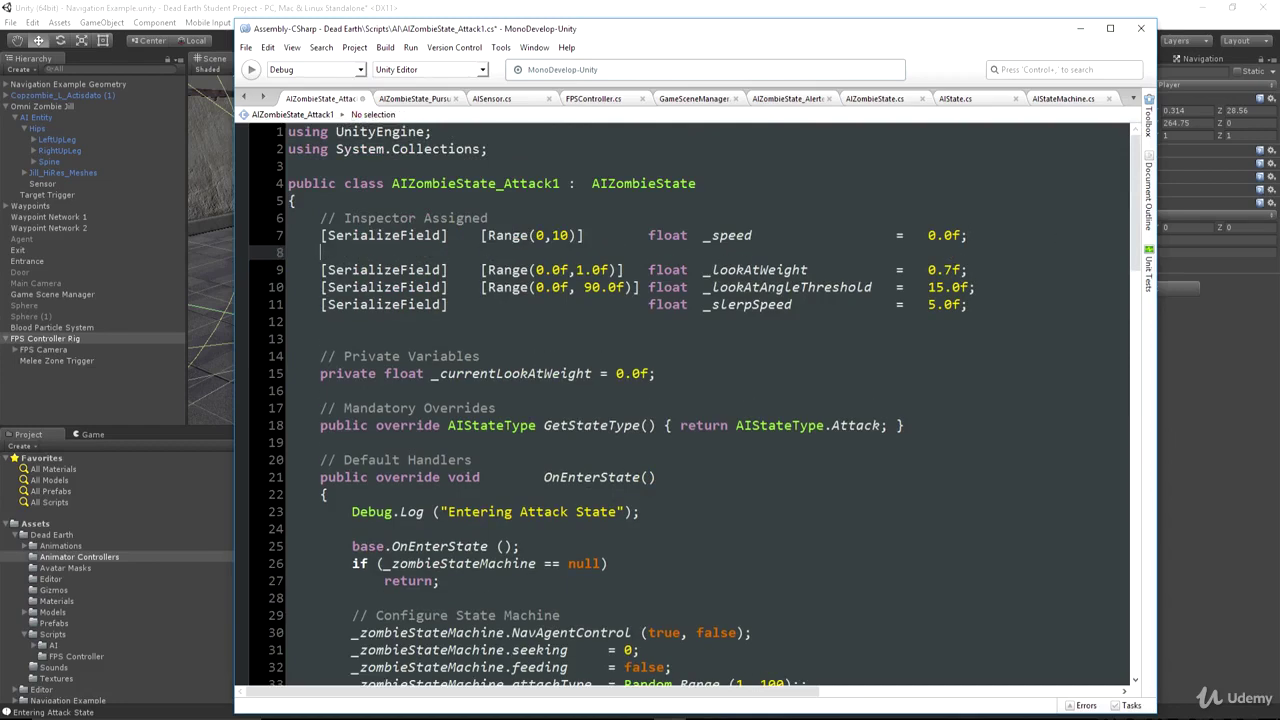
pyautogui.write('[SerializeField]                         float  _stoppingDistance      =')
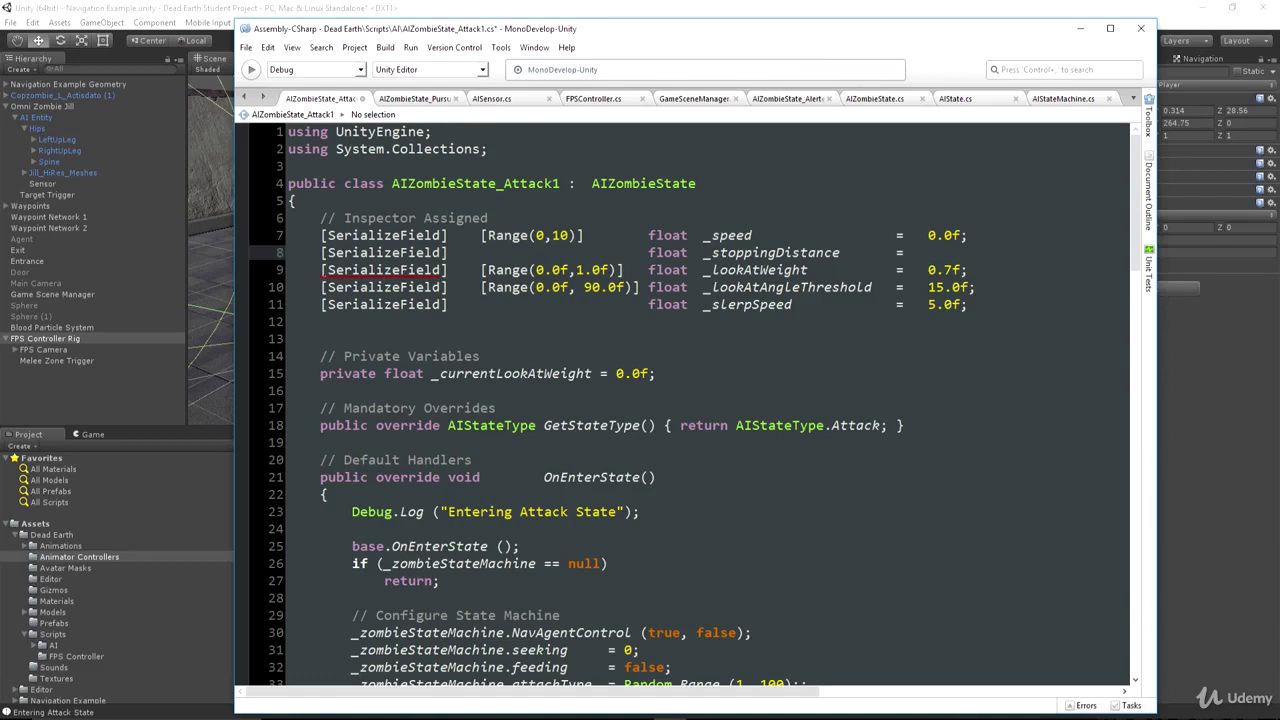
pyautogui.write('1.0f;')
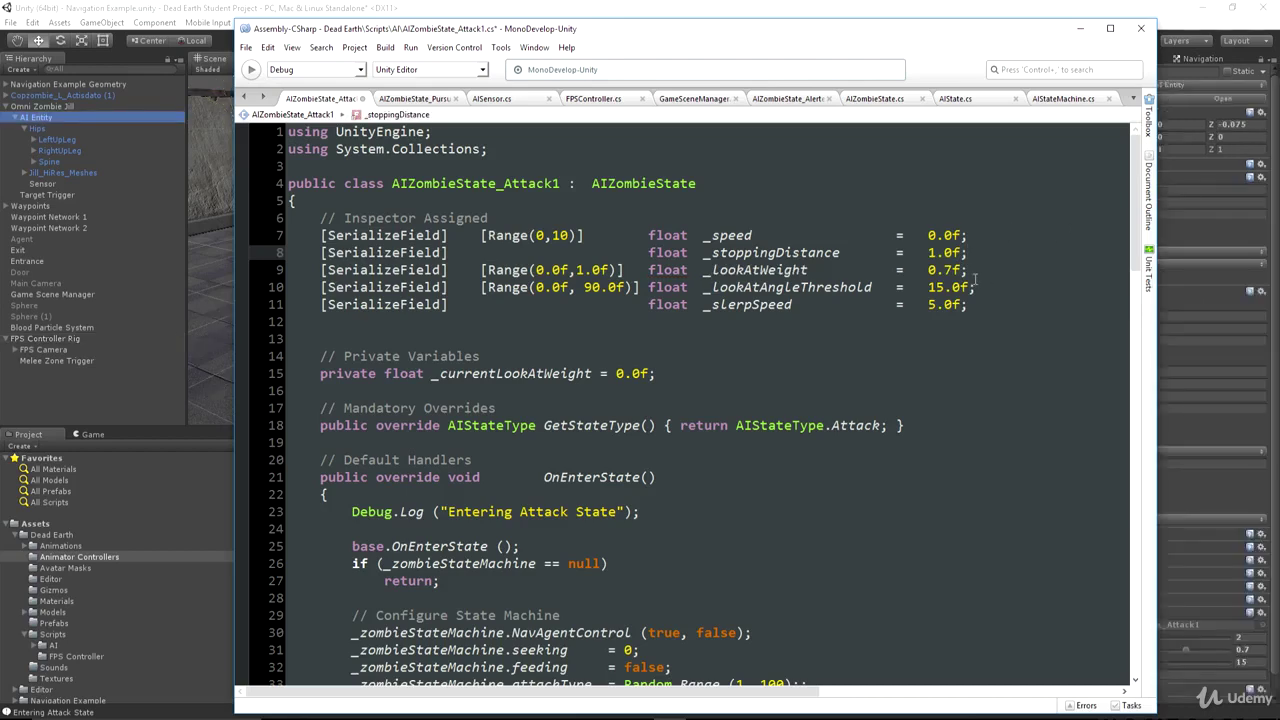
# Step: Copy the _zombieStateMachine.speed = _speed assignment from OnEnterState into OnUpdate, below the newRot declaration
pyautogui.scroll(-1, 725, 347)
pyautogui.scroll(-3, 726, 347)
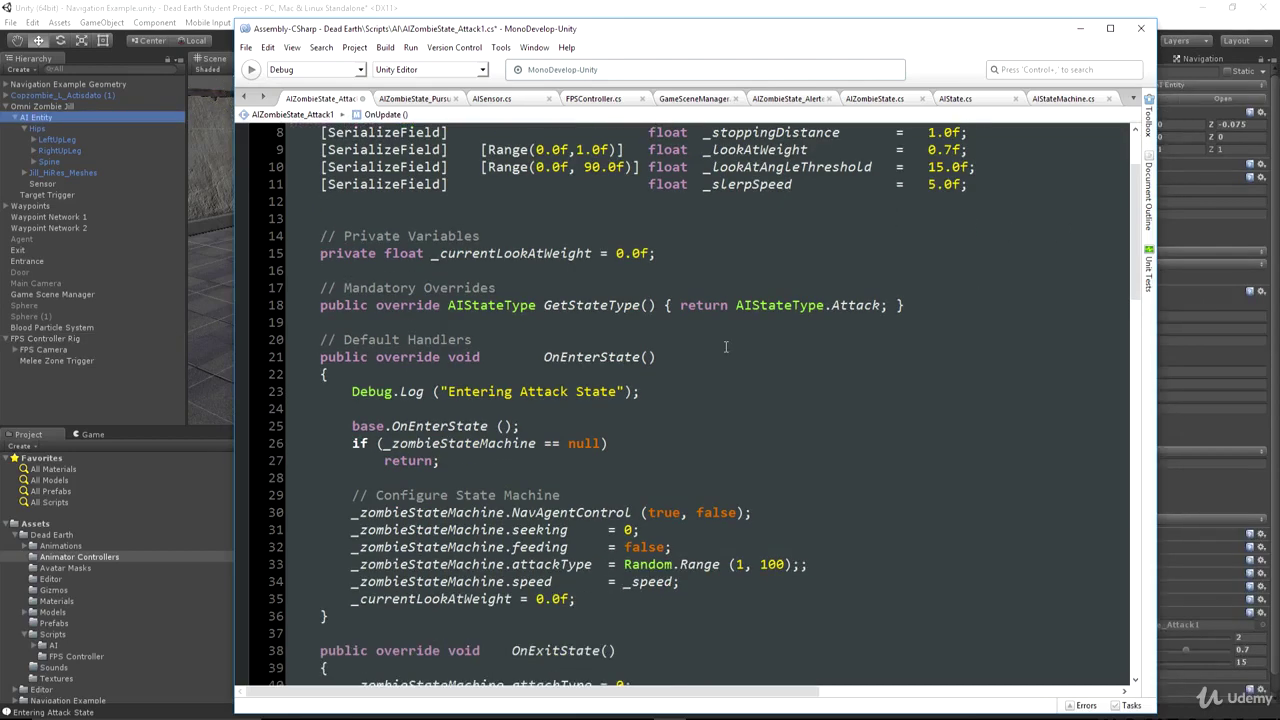
pyautogui.moveTo(686, 461); pyautogui.dragTo(290, 461)
pyautogui.hotkey('ctrl', 'c')
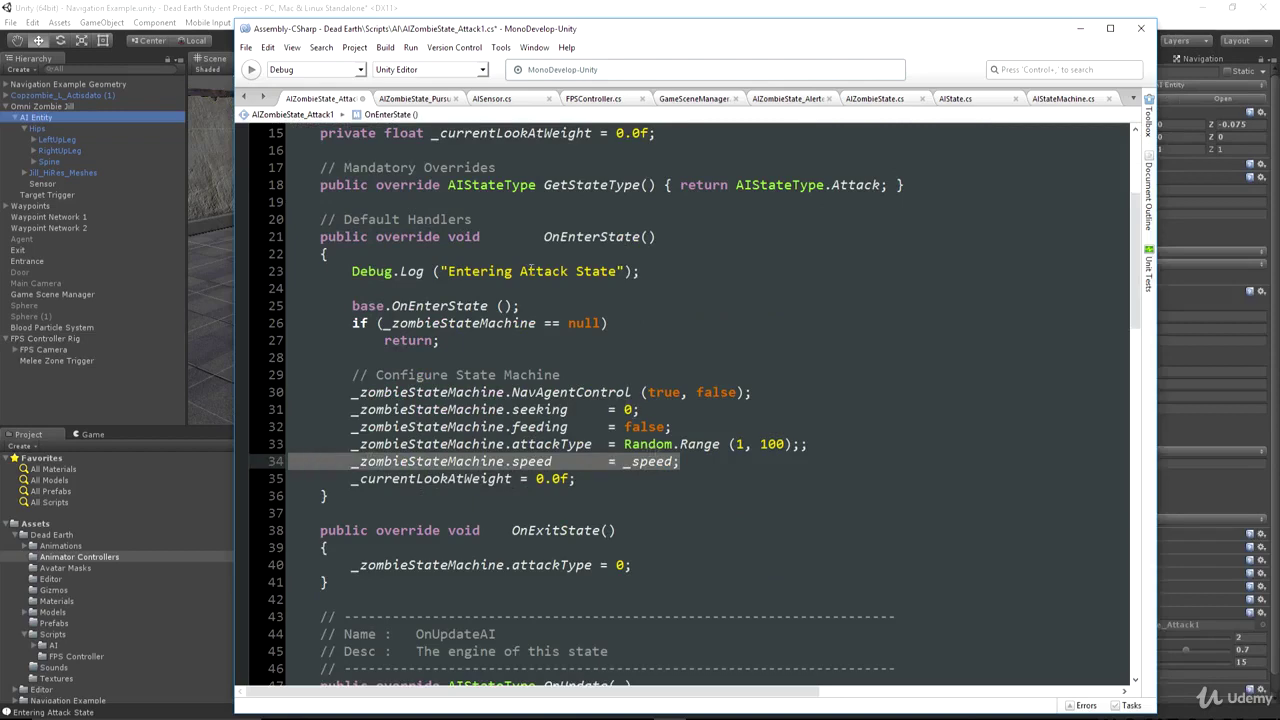
pyautogui.scroll(-6, 603, 328)
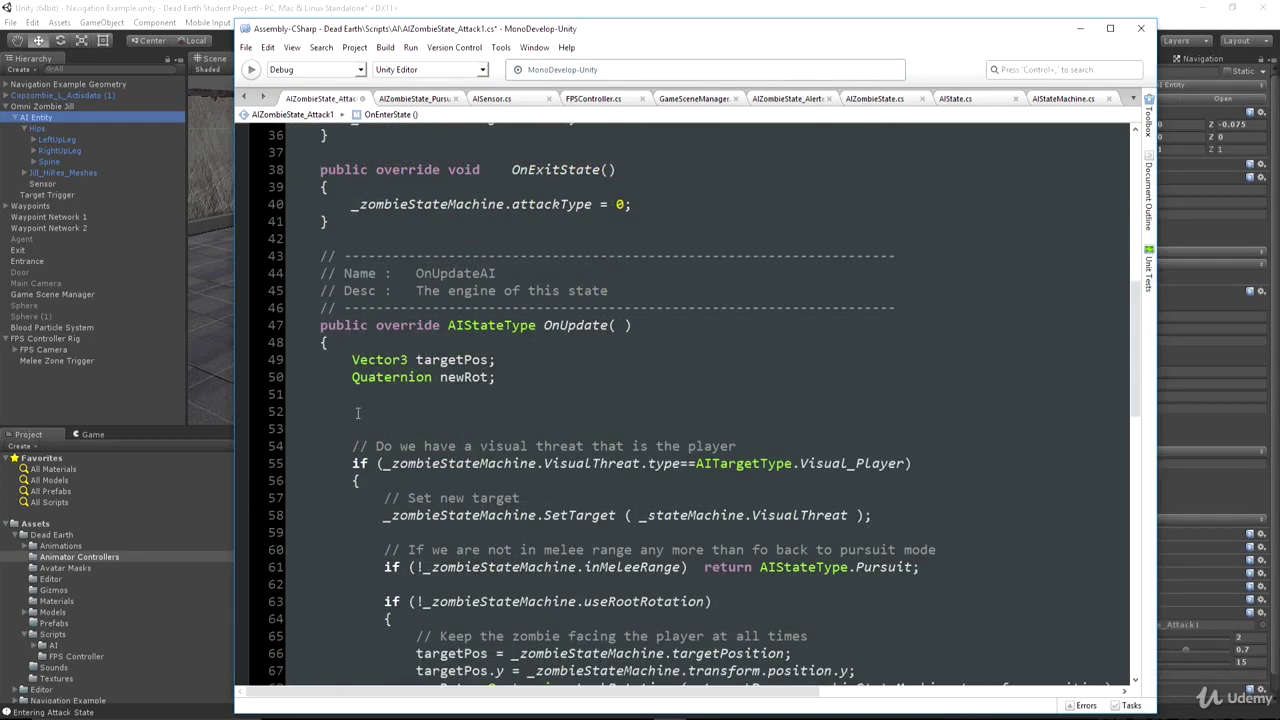
pyautogui.click(356, 413)
pyautogui.rightClick(356, 413)
pyautogui.click(410, 486)
# Step: Above OnUpdate's speed assignment, add an if condition checking that Vector3.Distance between _zombieStateMachine.transform.position and _zombieStateMachine.targetPosition is less than _stoppingDistance
pyautogui.press('Up')
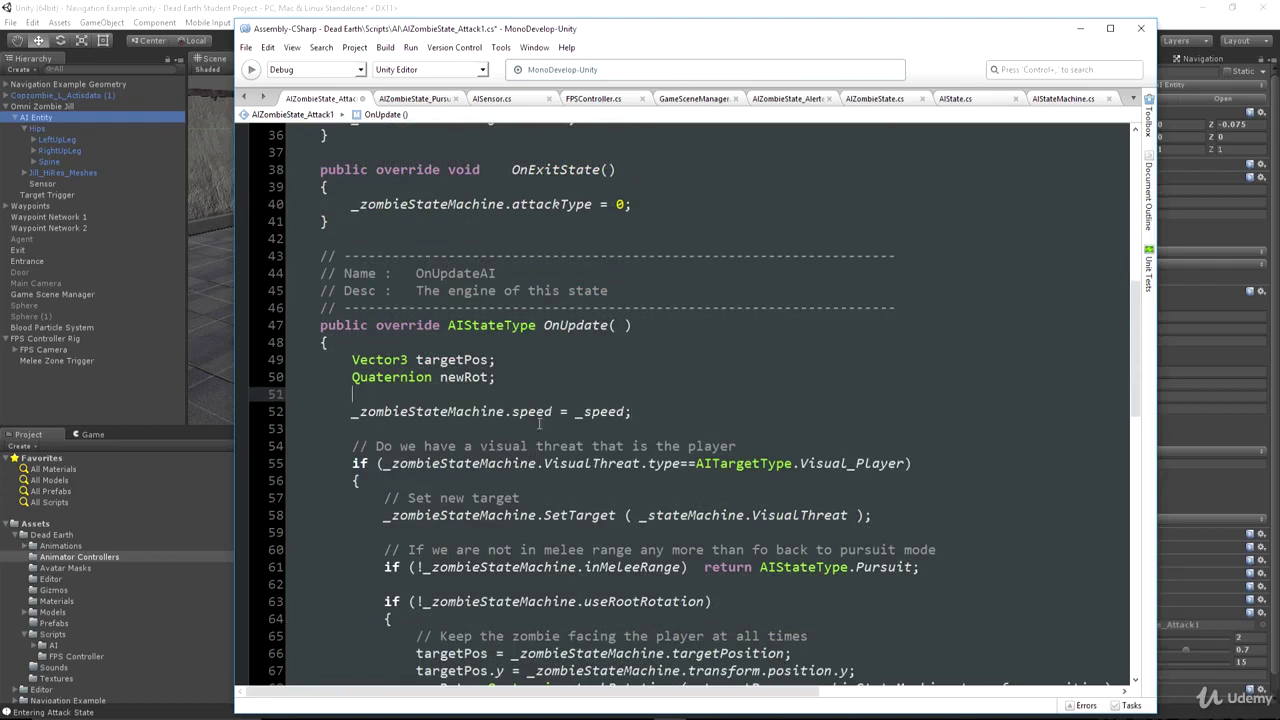
pyautogui.press('Return')
pyautogui.write('if ( Vector3.Distance(')
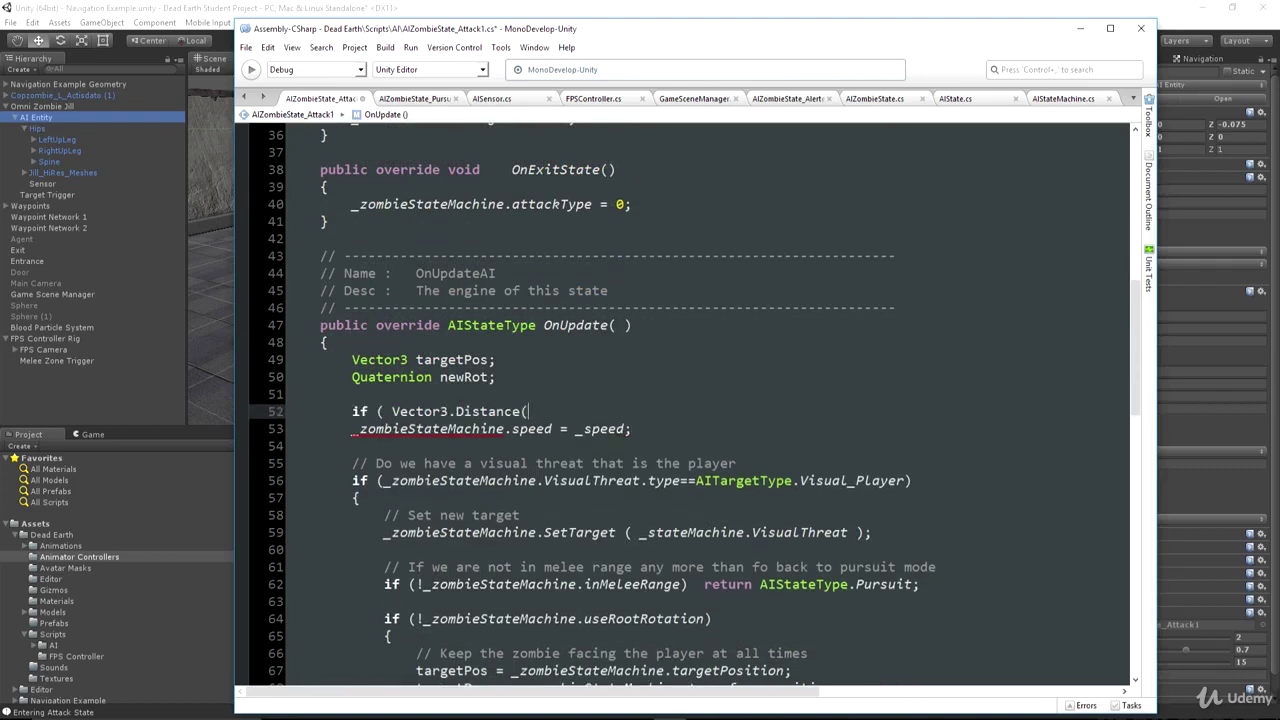
pyautogui.write(' _zombieSt')
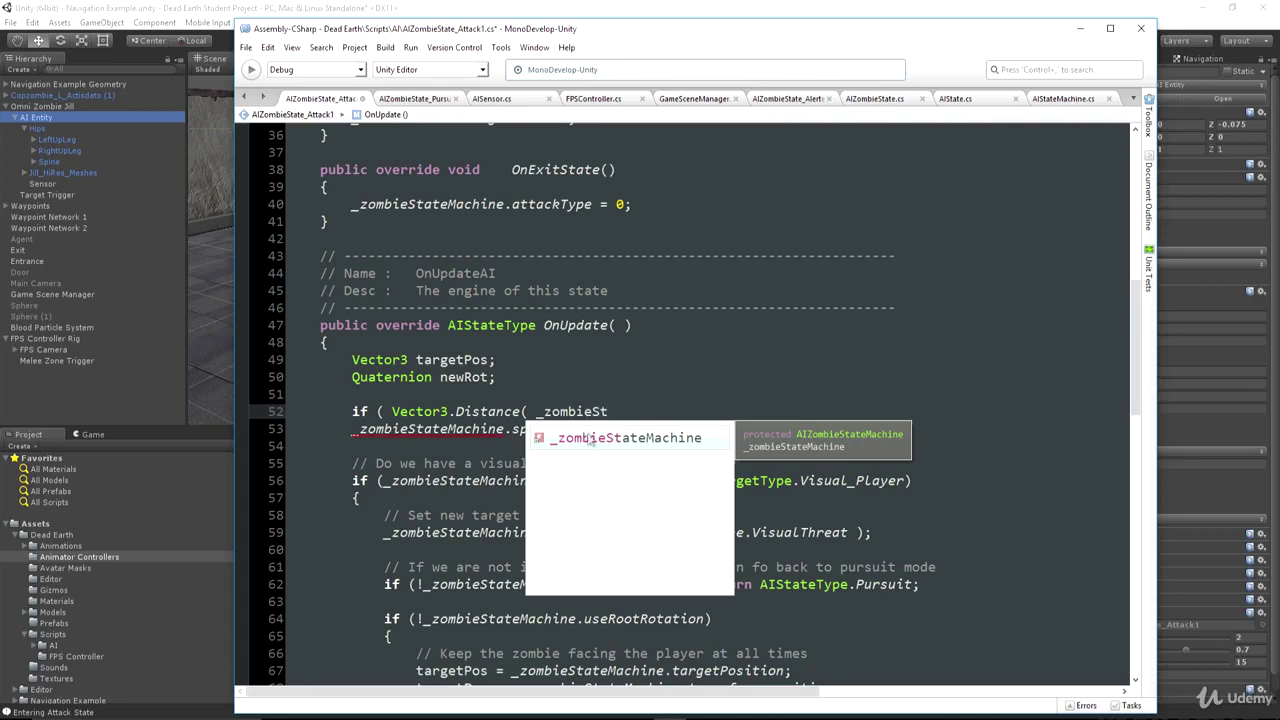
pyautogui.press('Return')
pyautogui.write('.transform.position, ')
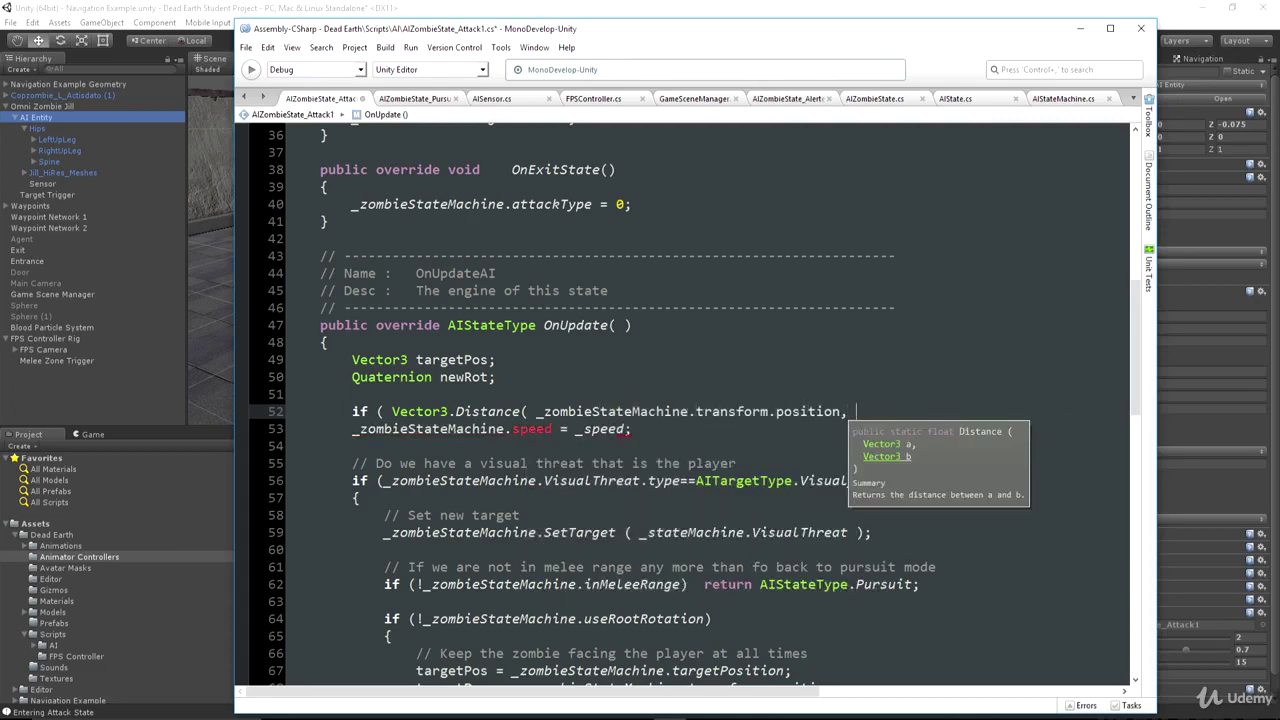
pyautogui.write('_zombieStateMachine.targetPosition)')
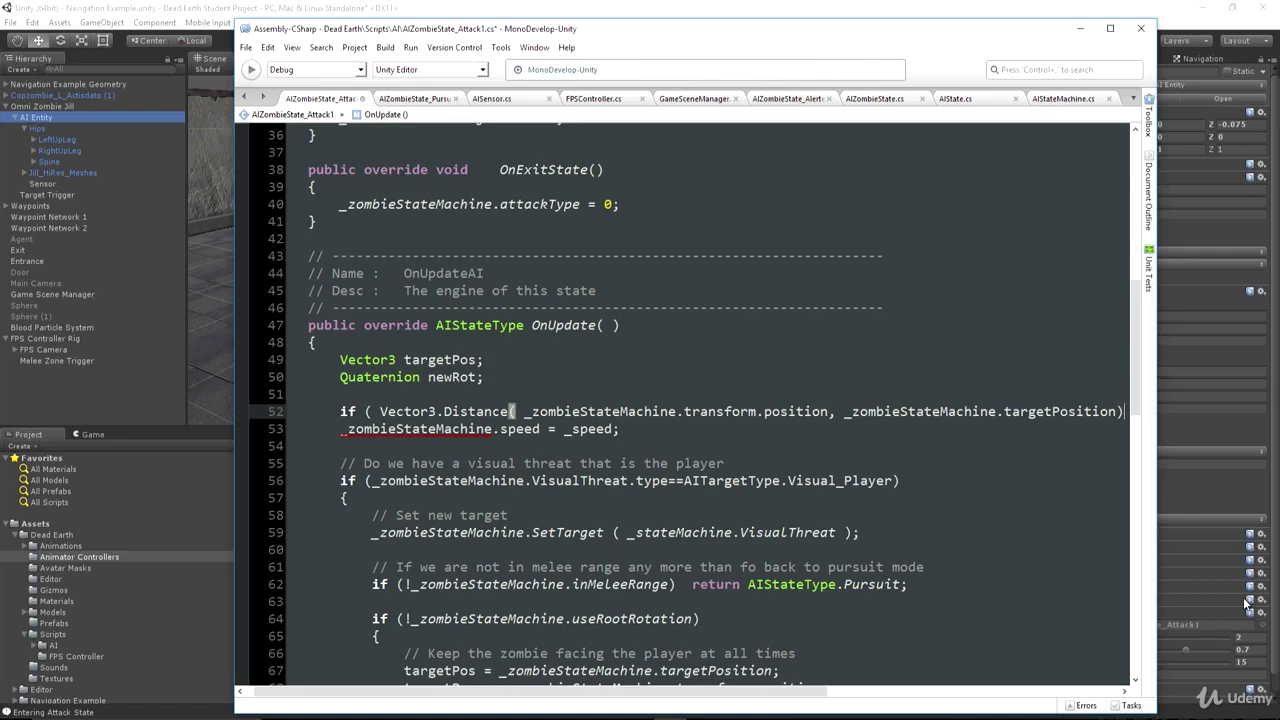
pyautogui.write('<')
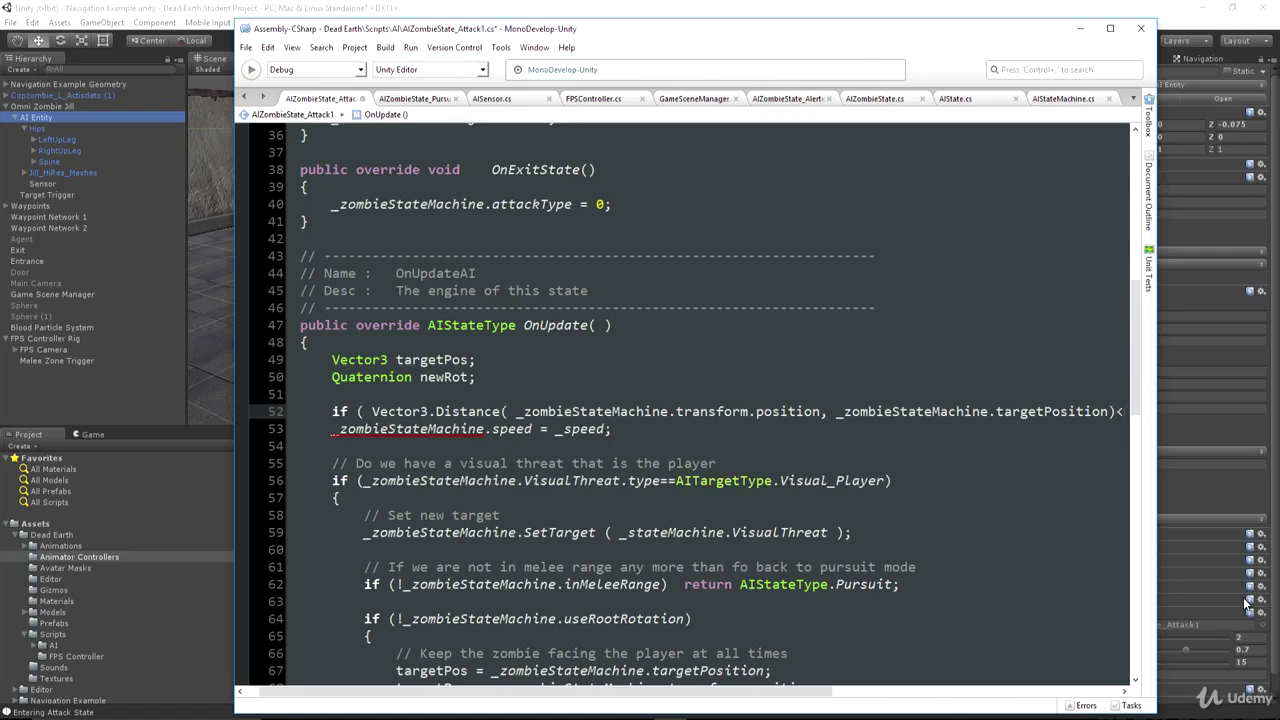
pyautogui.write('_')
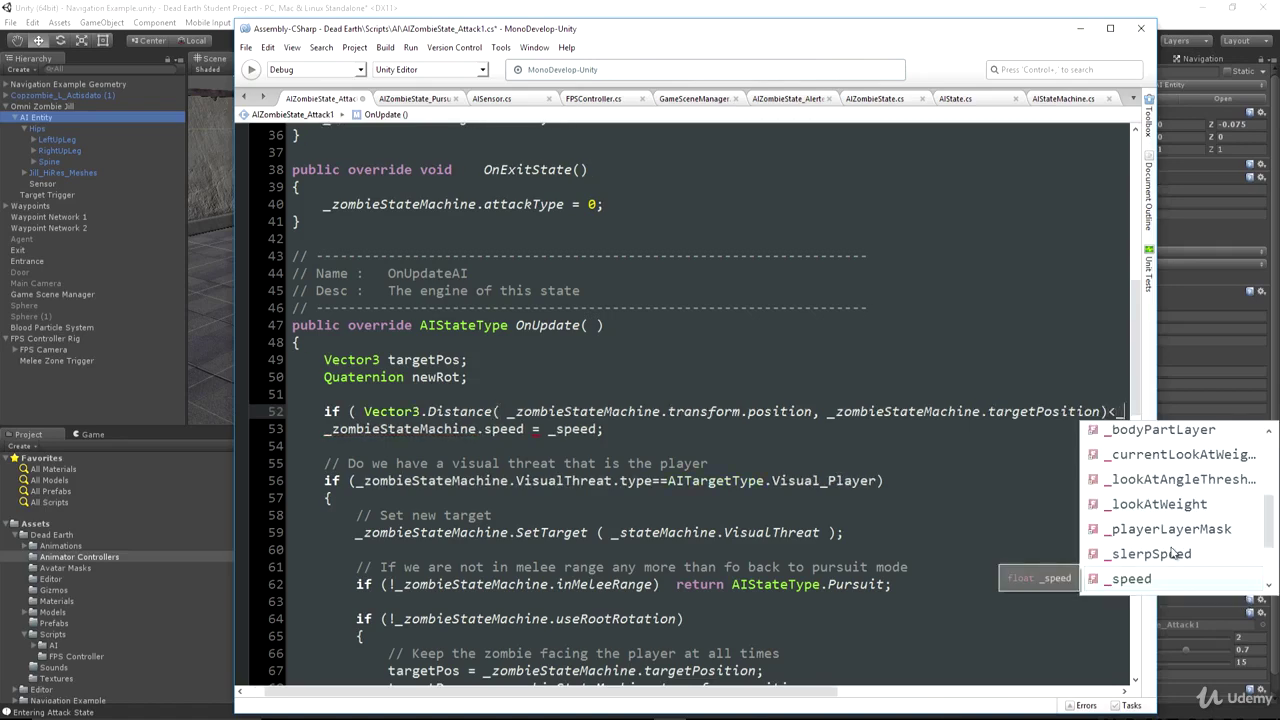
pyautogui.write('stopping')
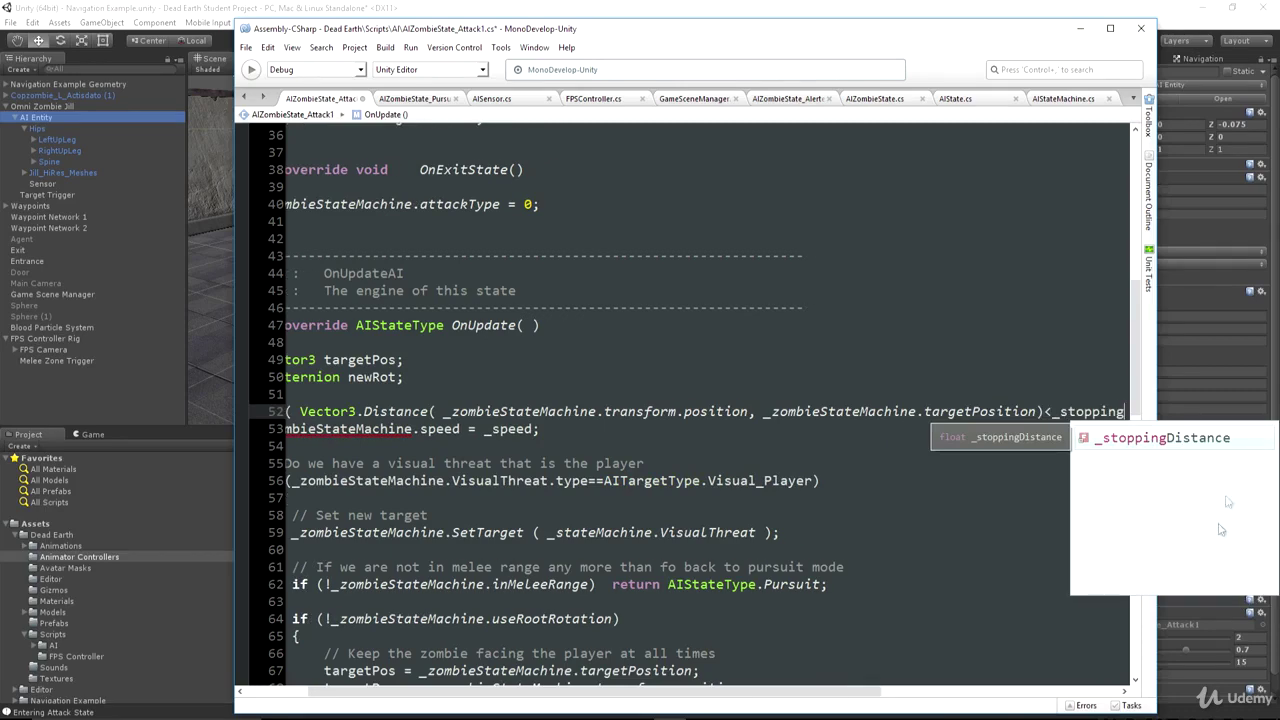
pyautogui.doubleClick(1178, 436)
# Step: Set _zombieStateMachine.speed = 0 under the distance check and place the existing _speed assignment under an else branch
pyautogui.press('Return')
pyautogui.write('_zombie')
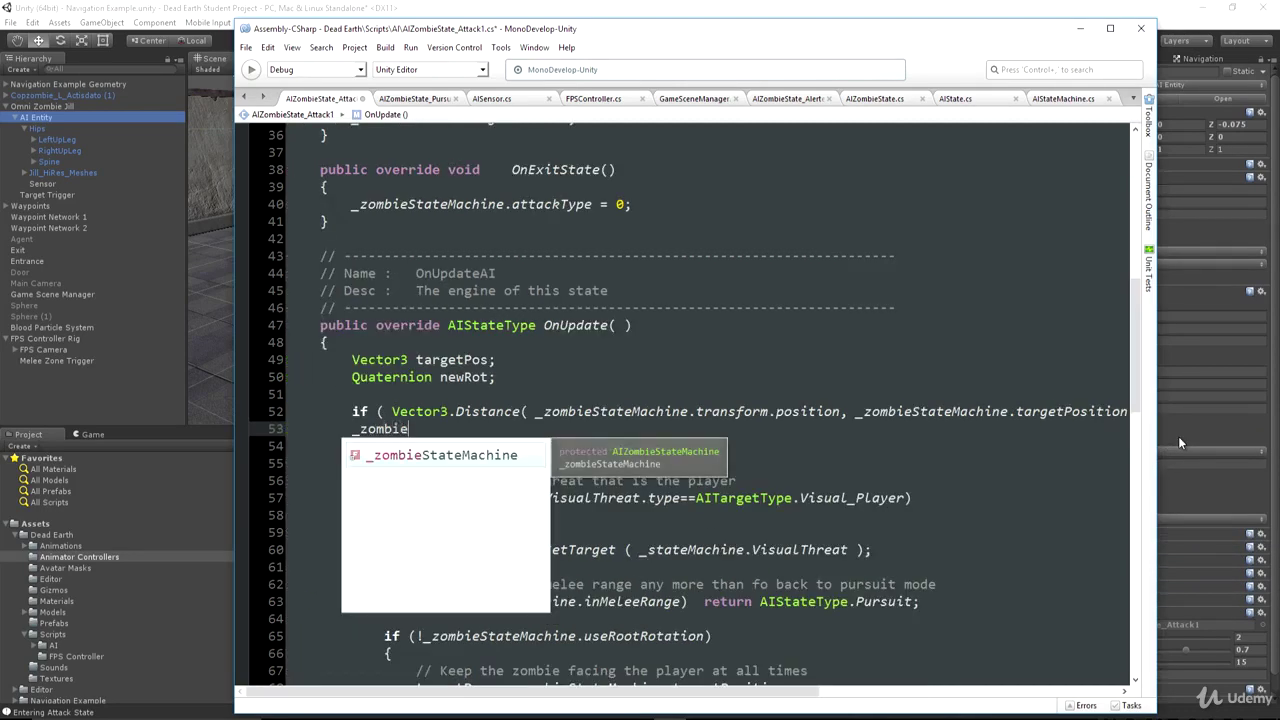
pyautogui.doubleClick(502, 456)
pyautogui.write('.speed')
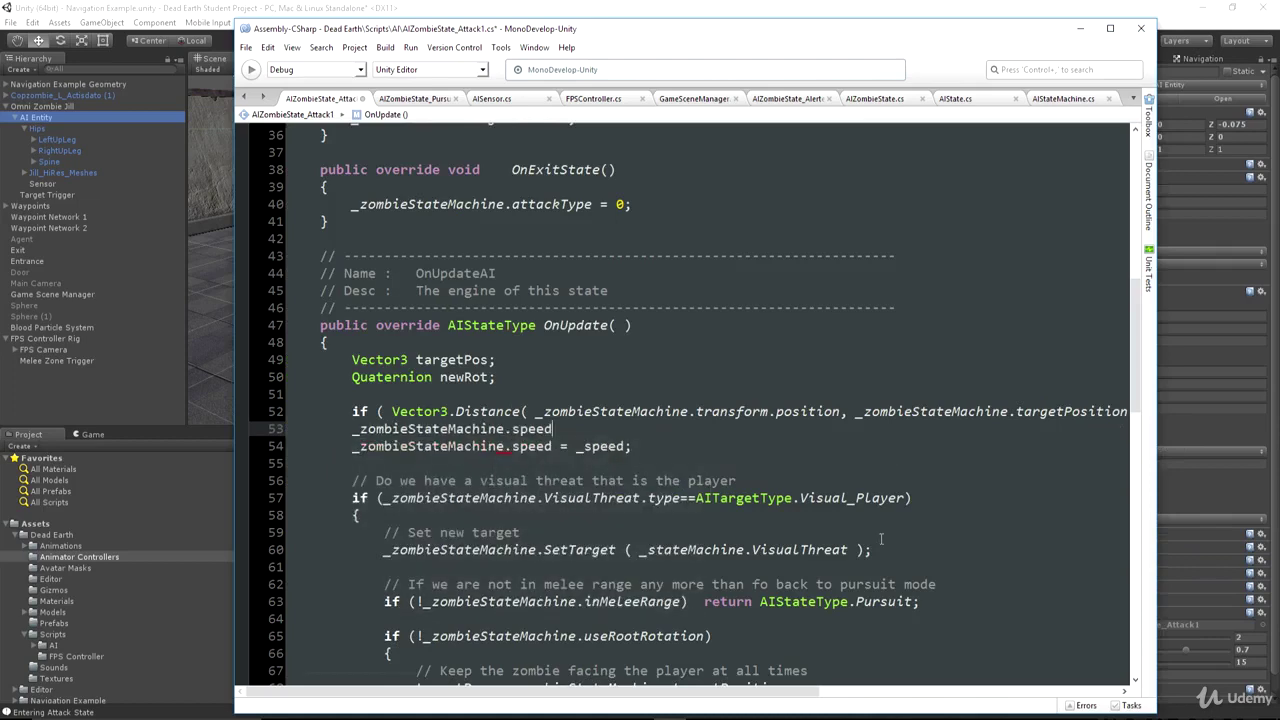
pyautogui.write(' = 0;')
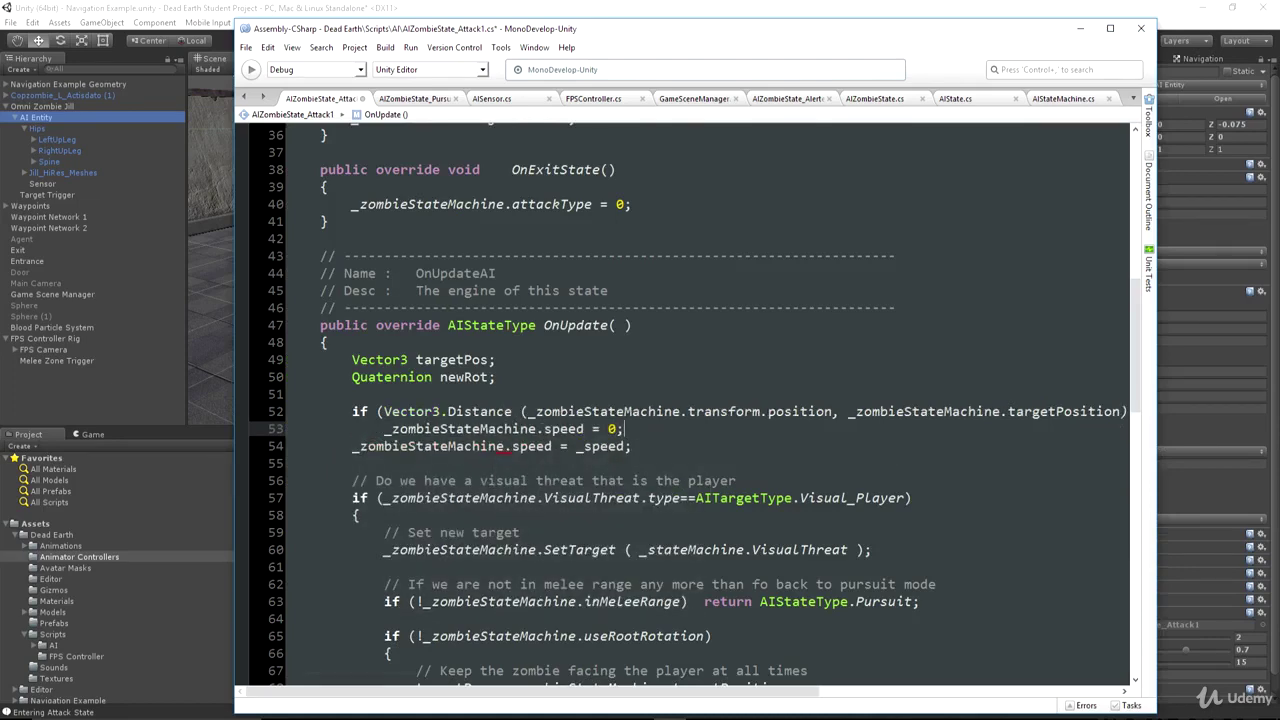
pyautogui.press('Return')
pyautogui.write('else')
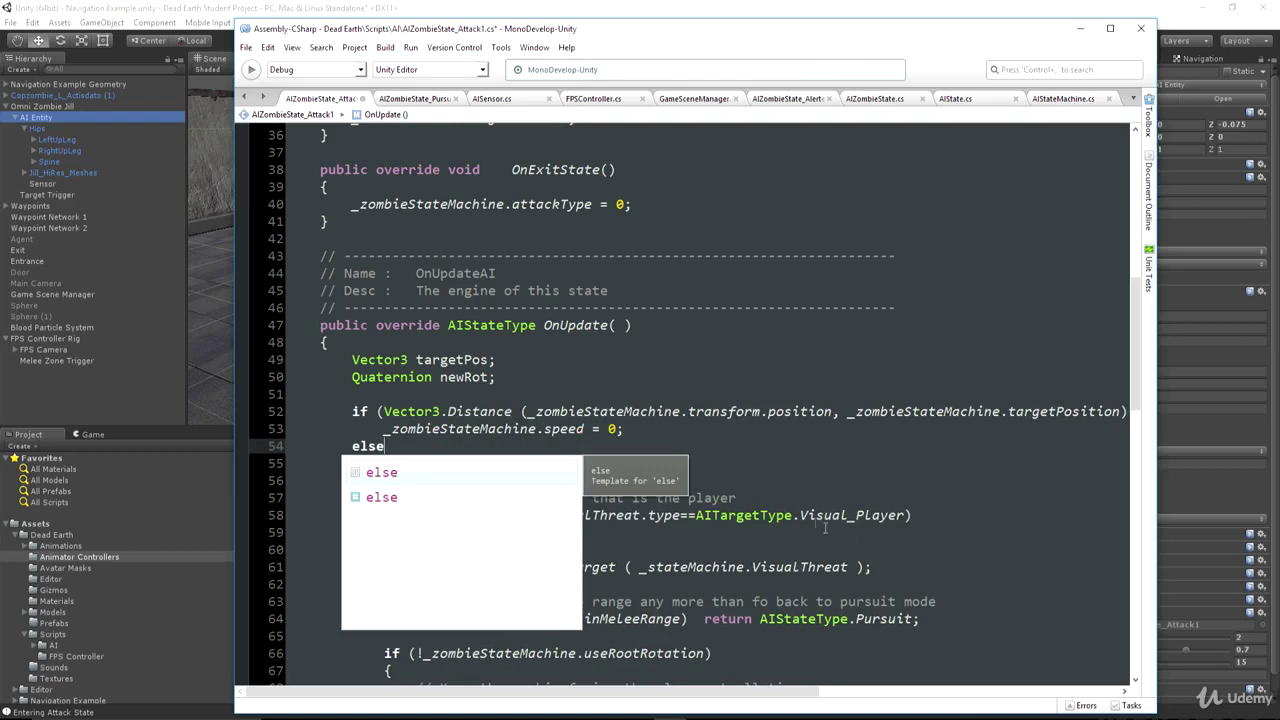
pyautogui.click(350, 463)
pyautogui.press('Tab')
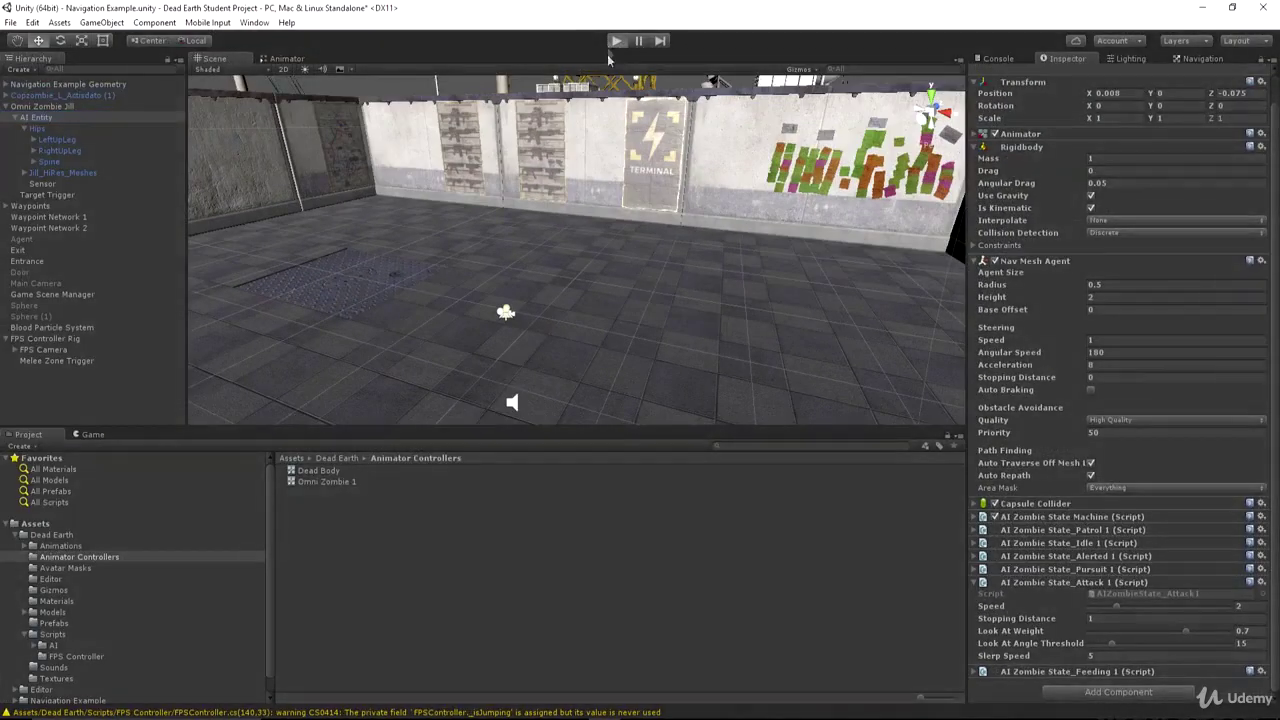
# Step: Back in Unity, run the game to test the zombie's stopping behaviour, and stop it
pyautogui.click(616, 41)
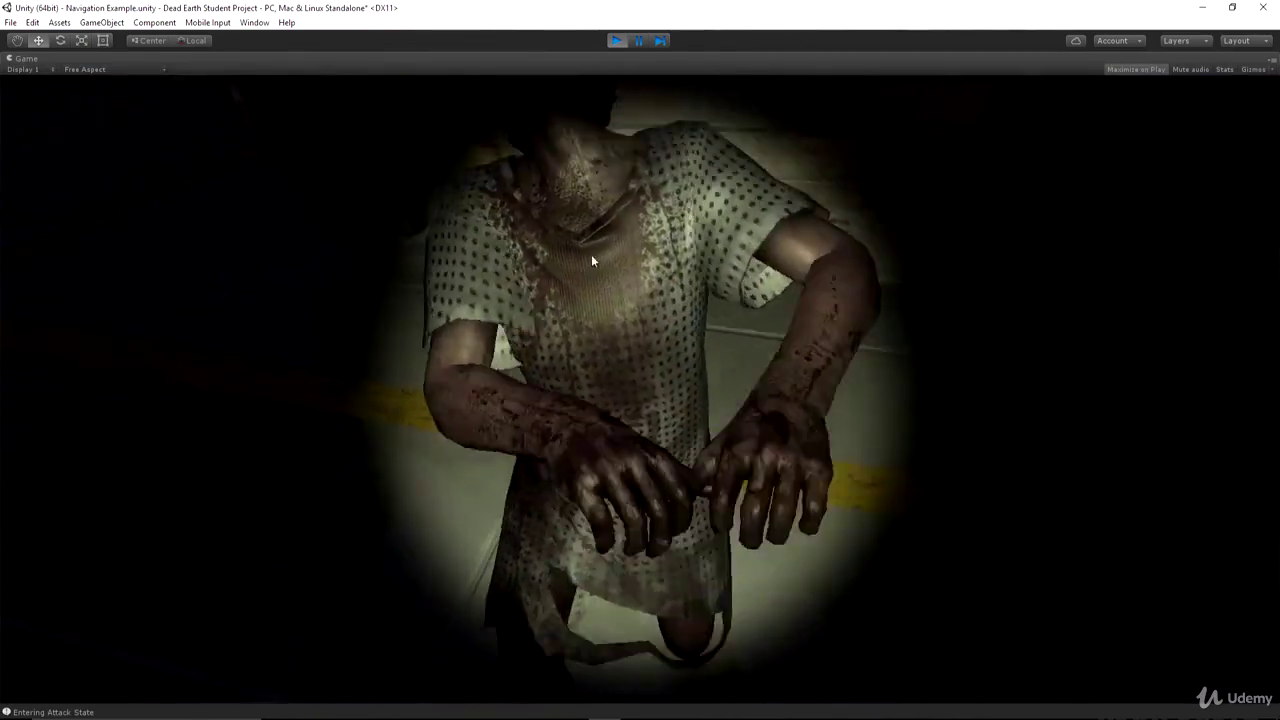
pyautogui.click(615, 40)
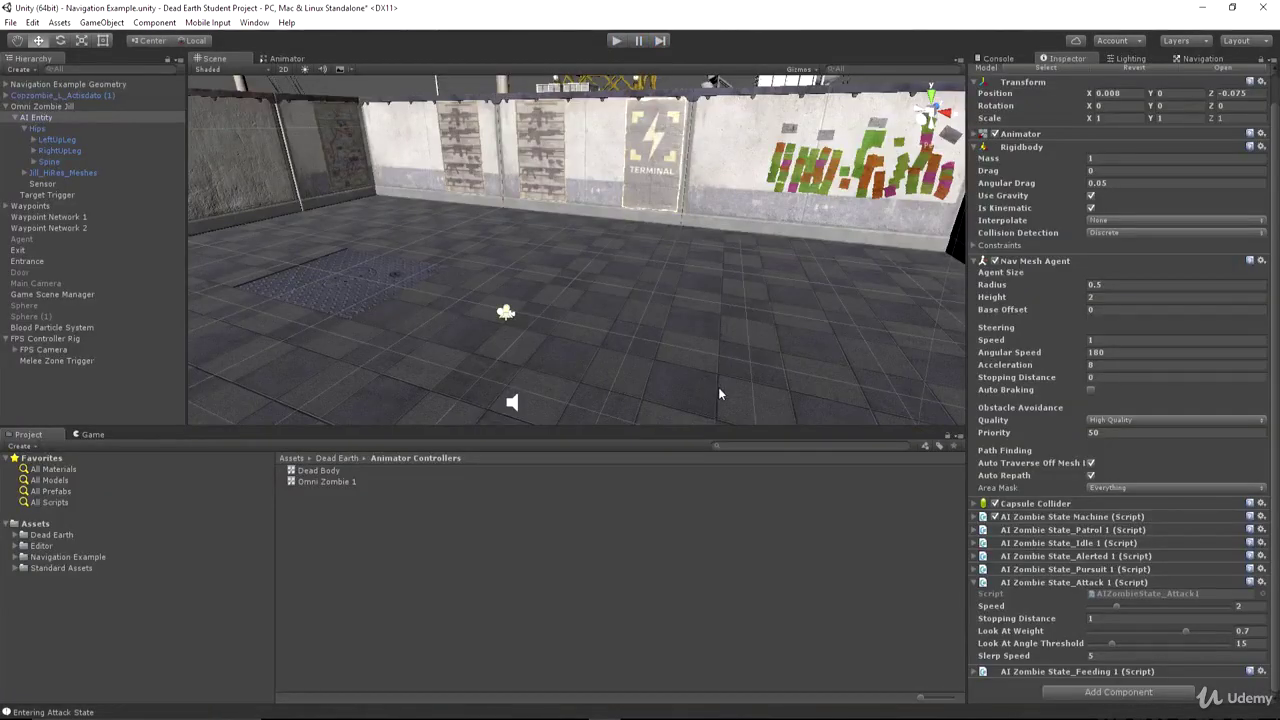
# Step: Set the AI Zombie State_Attack 1 script's Stopping Distance to 1.3 and run the game again
pyautogui.click(1245, 619)
pyautogui.write('1.3')
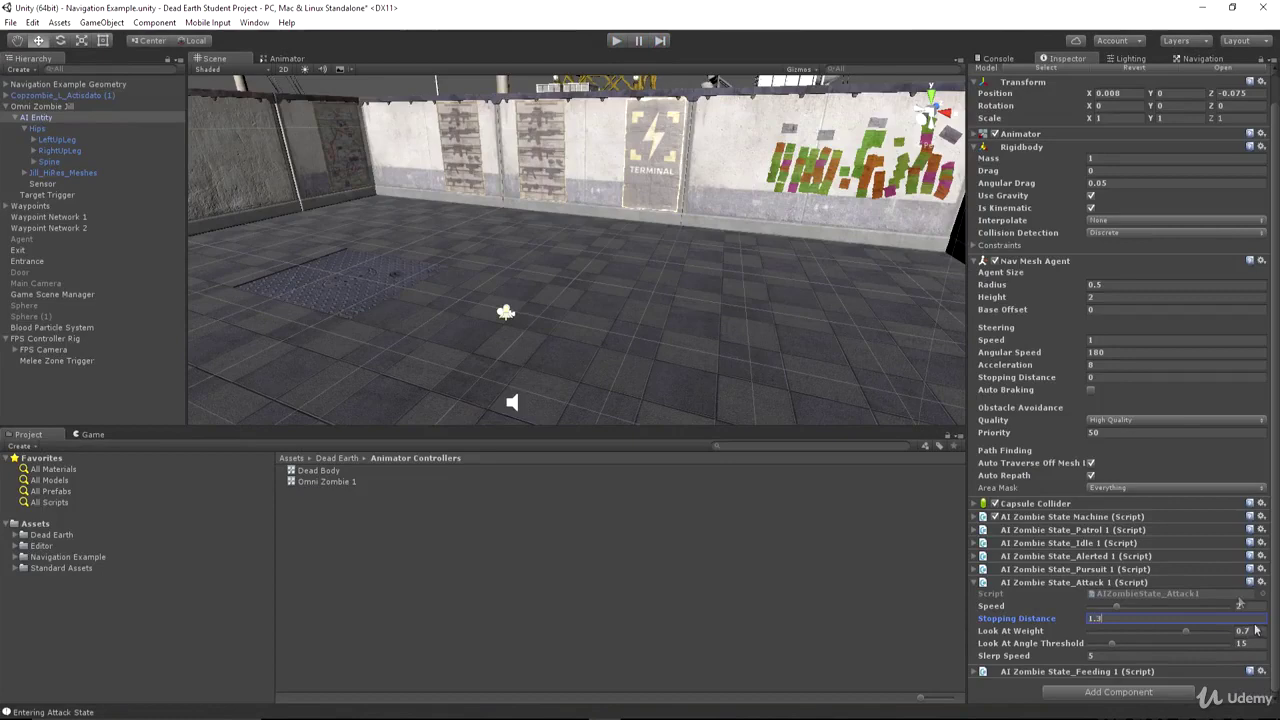
pyautogui.click(614, 40)
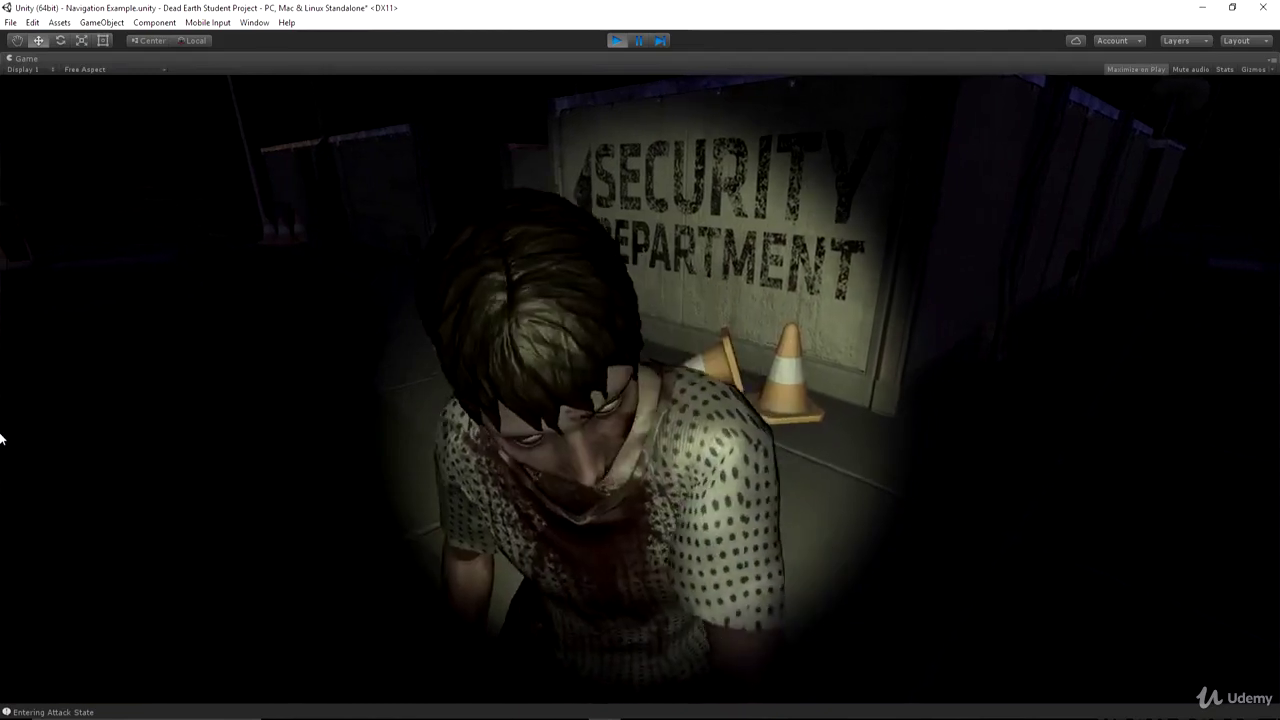
# Step: Stop the game, set the AI Zombie State_Attack 1 script's Stopping Distance to 1.2, and test-run the game again
pyautogui.click(615, 41)
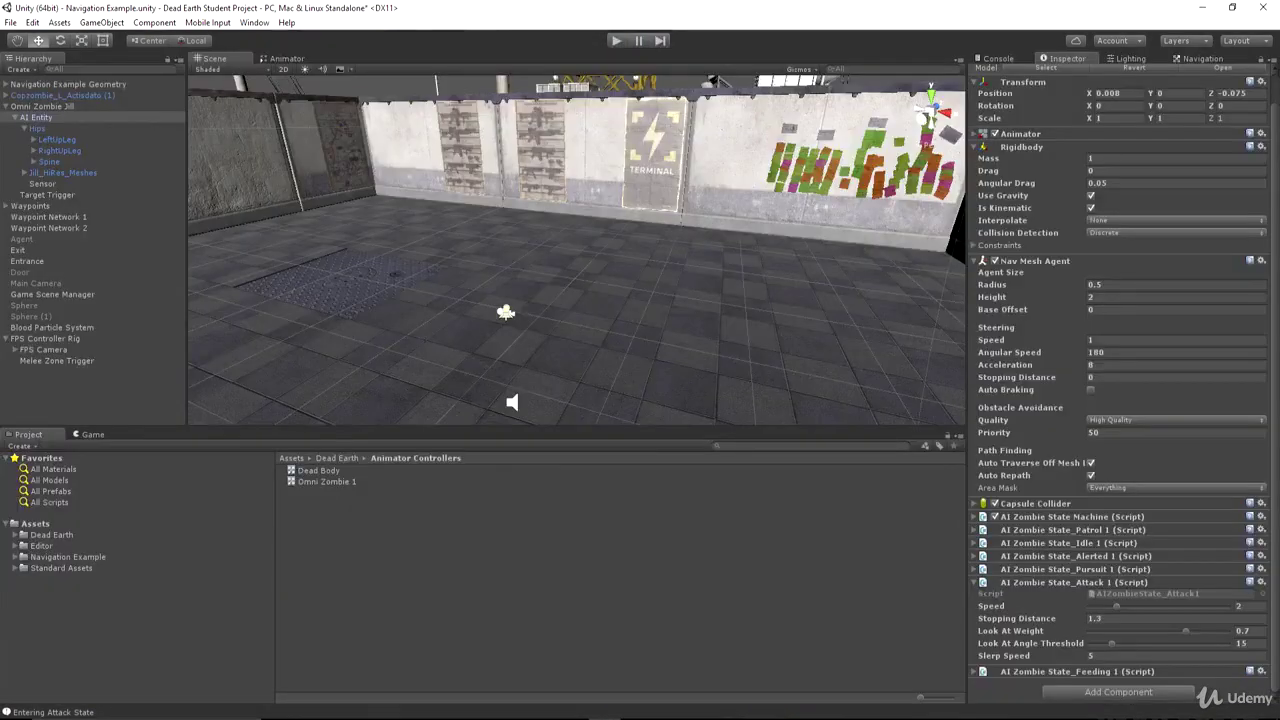
pyautogui.click(1132, 619)
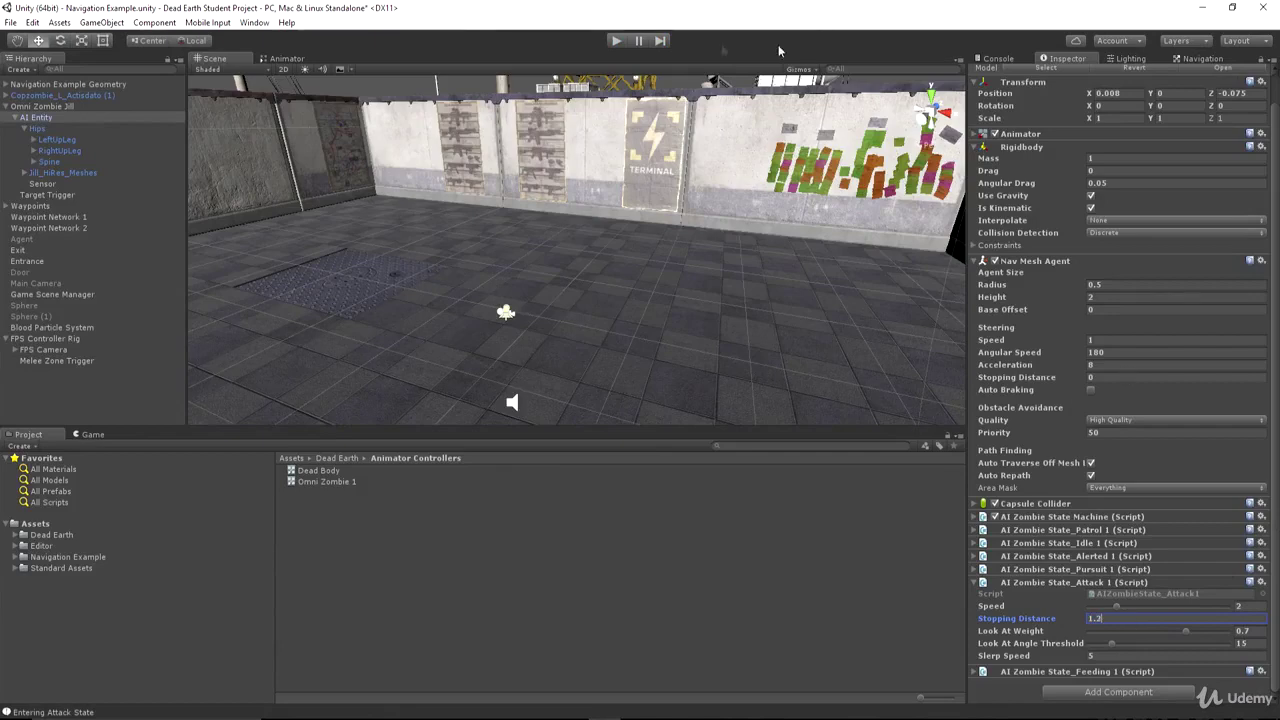
pyautogui.click(614, 41)
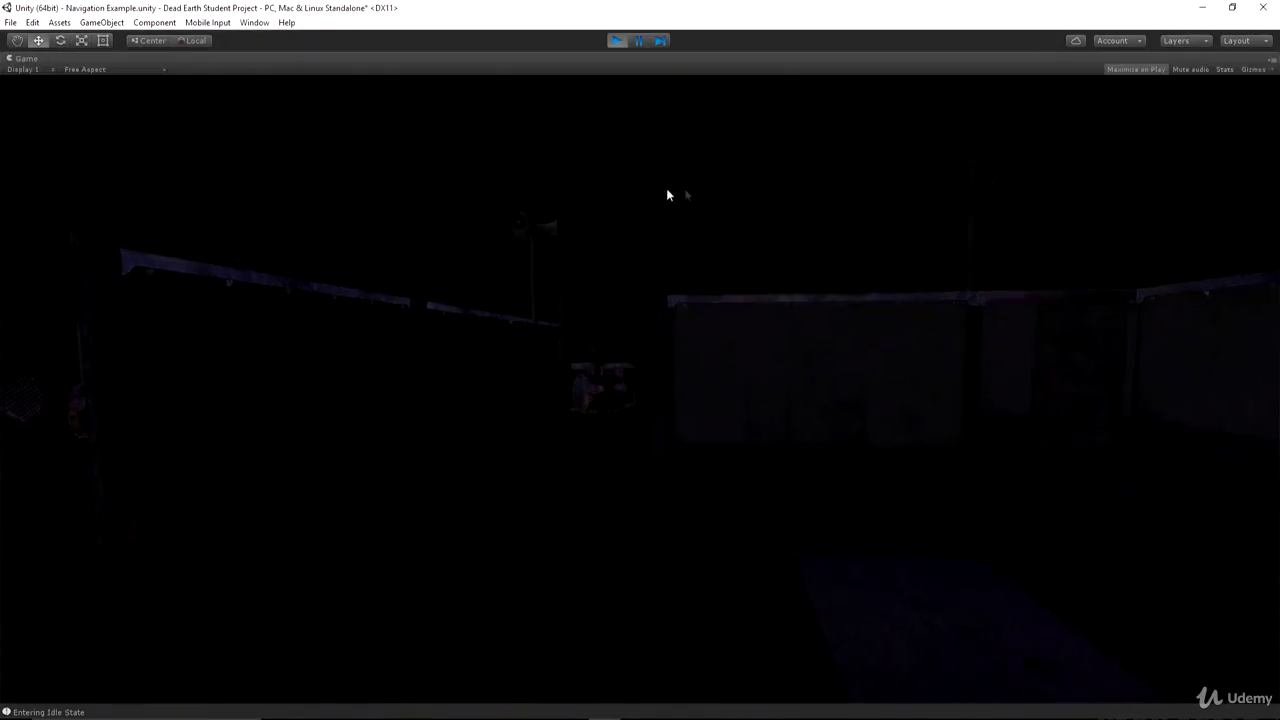
pyautogui.press('w')
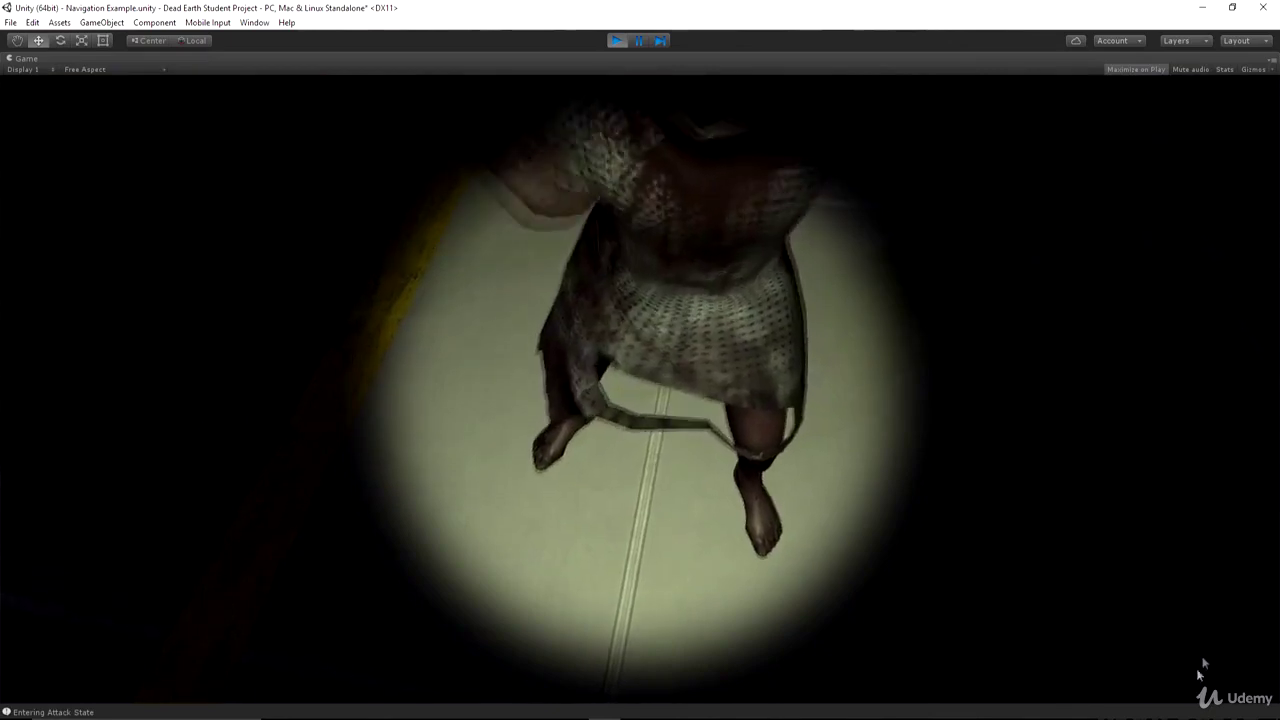
pyautogui.click(616, 41)
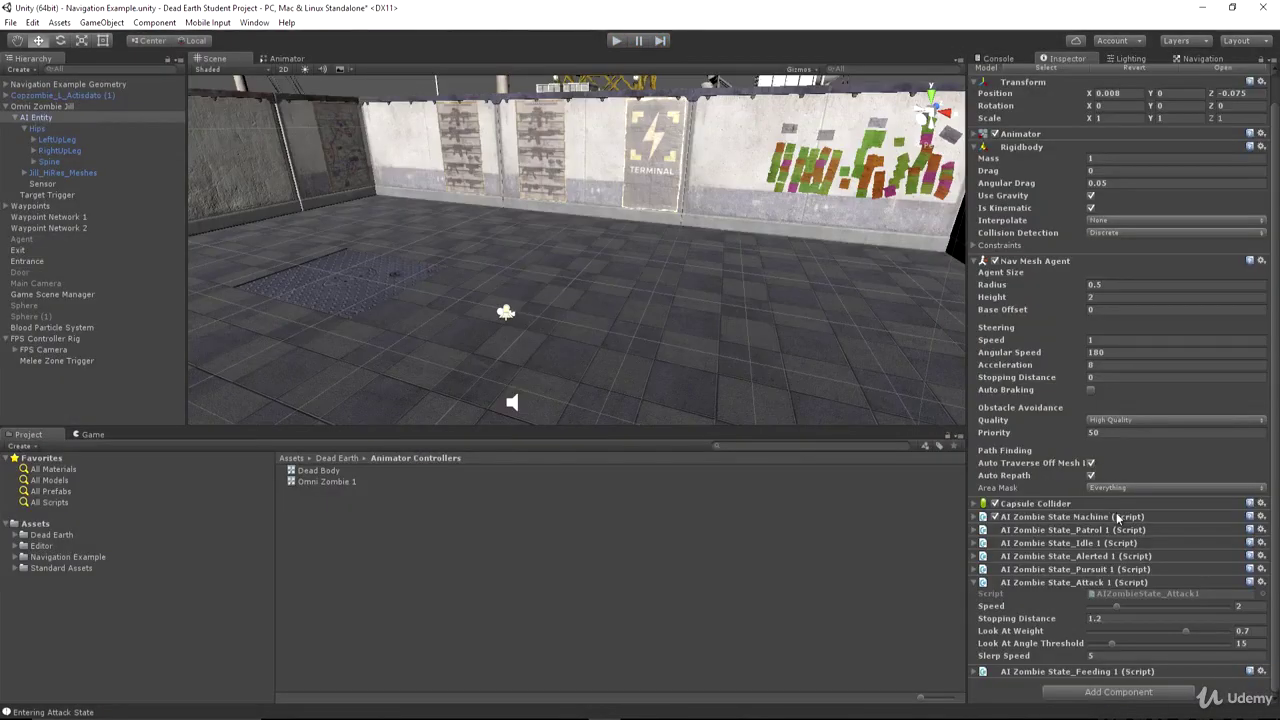
# Step: Try a Stopping Distance of 1.1 on the attack script in a test run of the game
pyautogui.click(1124, 618)
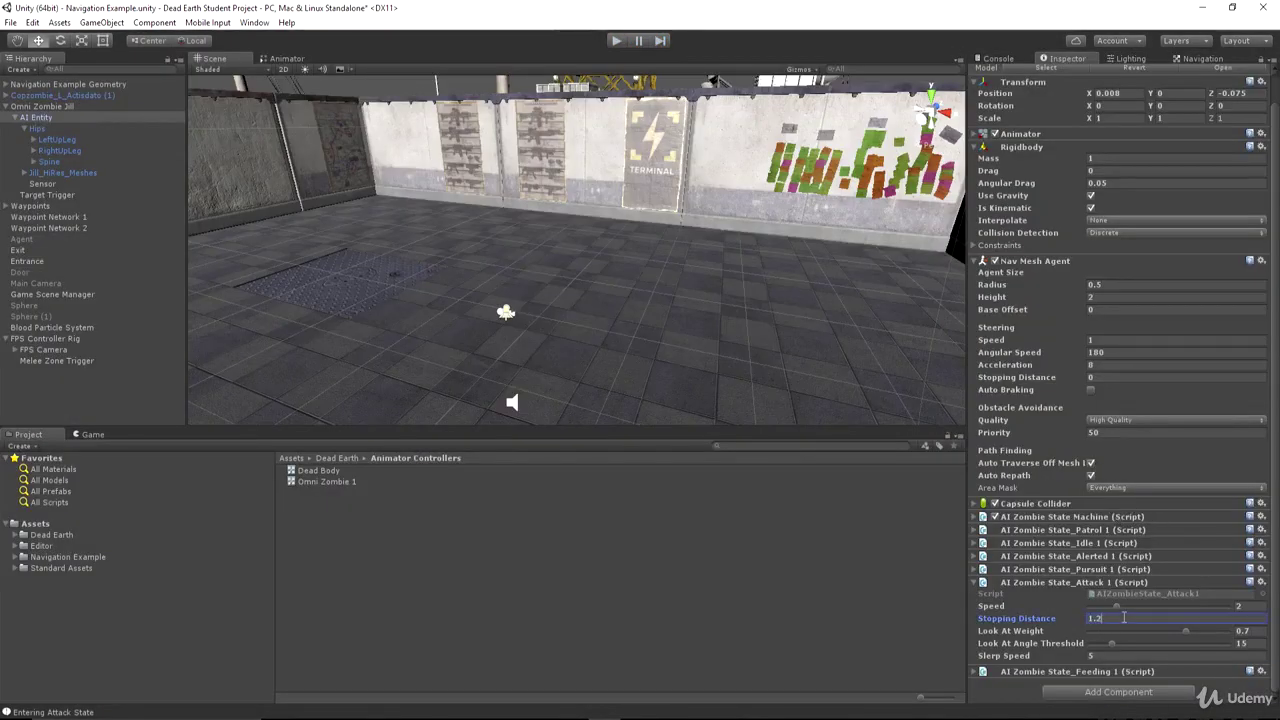
pyautogui.press('Return')
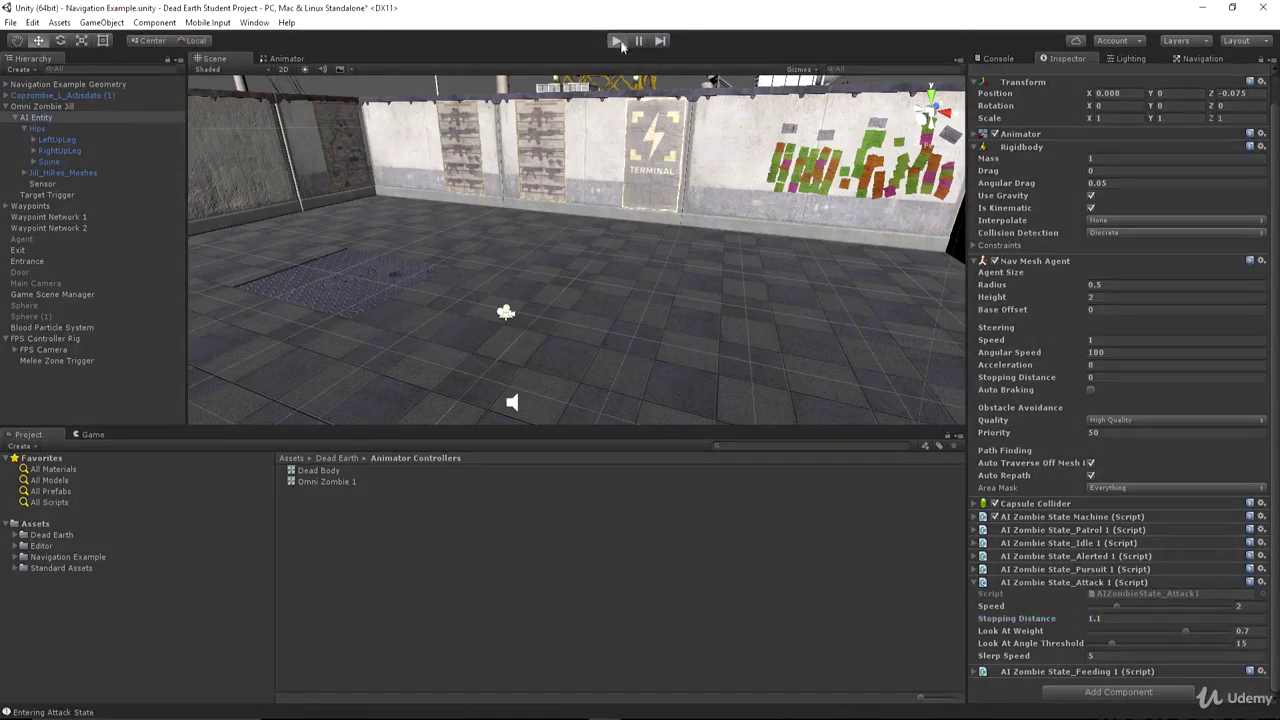
pyautogui.hotkey('ctrl', 'p')
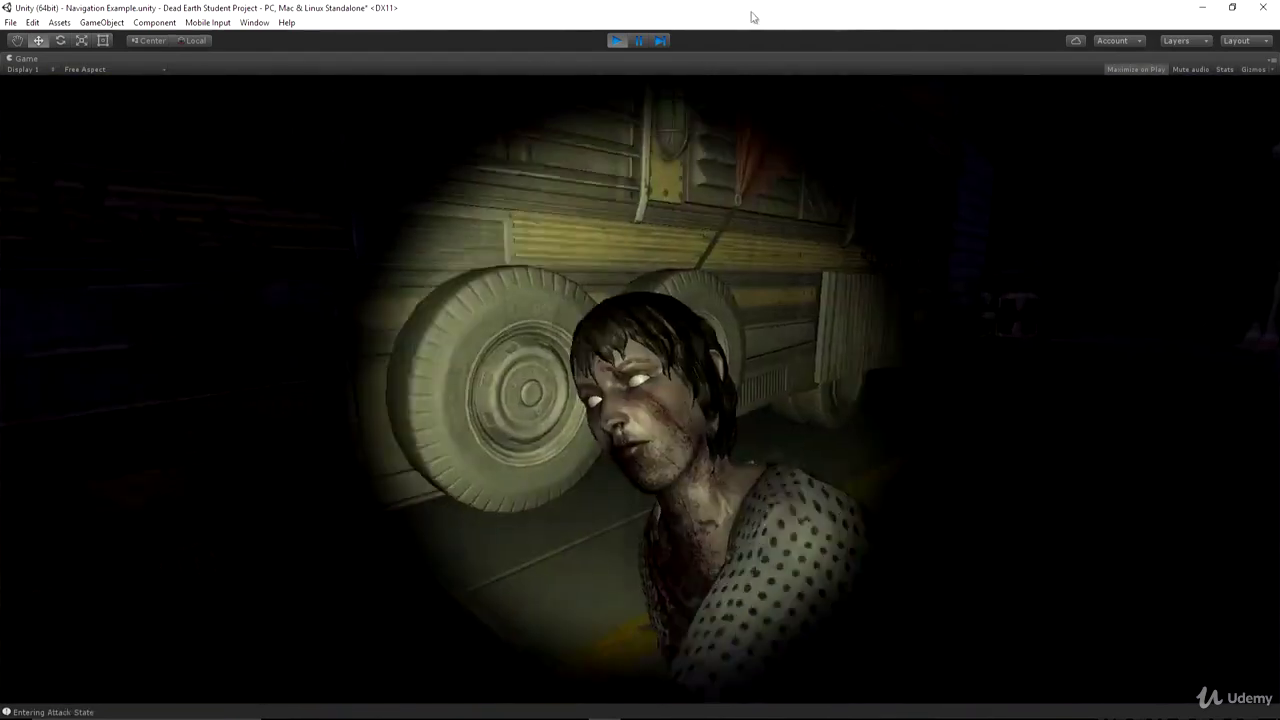
pyautogui.click(614, 42)
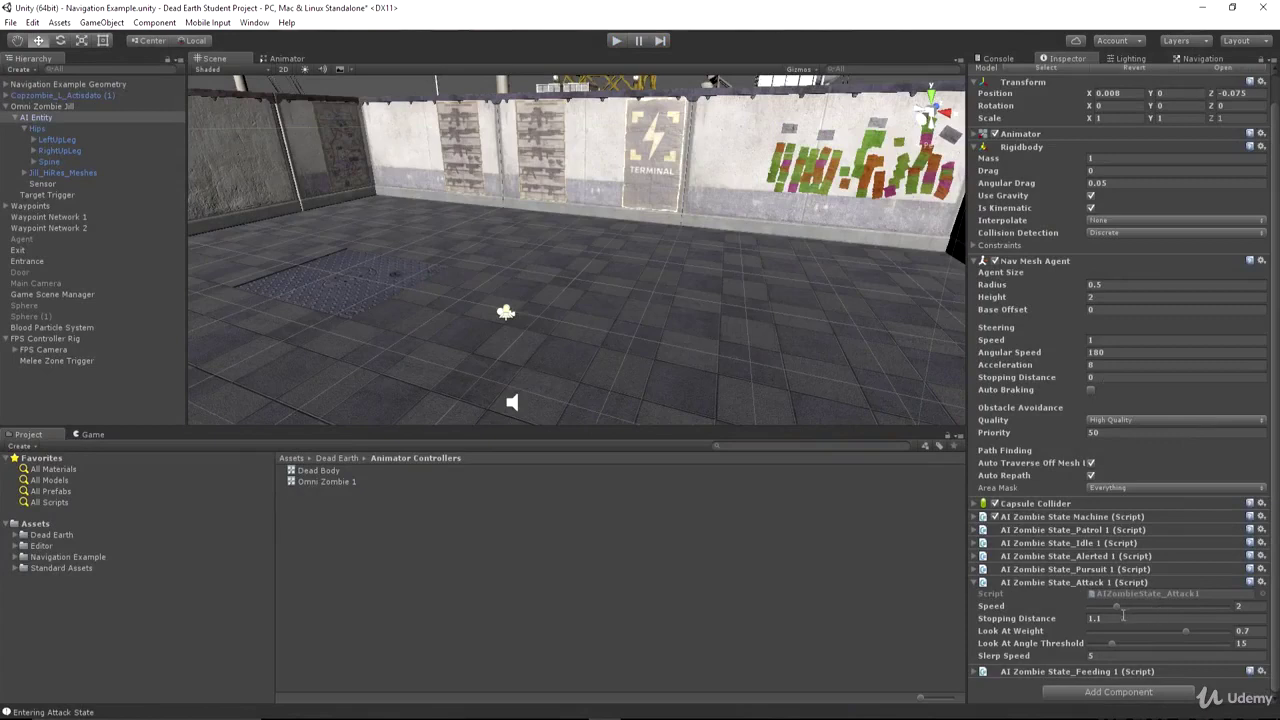
# Step: Set the AI Zombie State_Attack 1 script's Stopping Distance to 1.2 and its Speed to 1
pyautogui.click(1123, 616)
pyautogui.click(1150, 616)
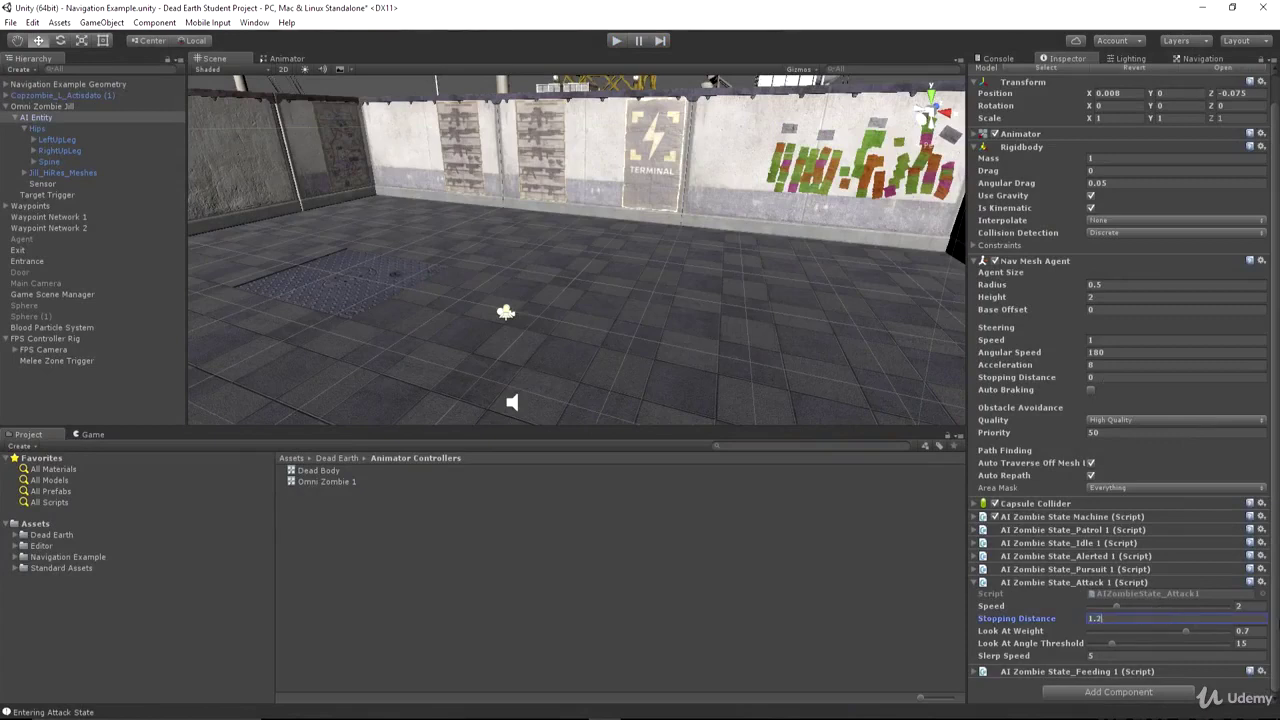
pyautogui.click(1260, 606)
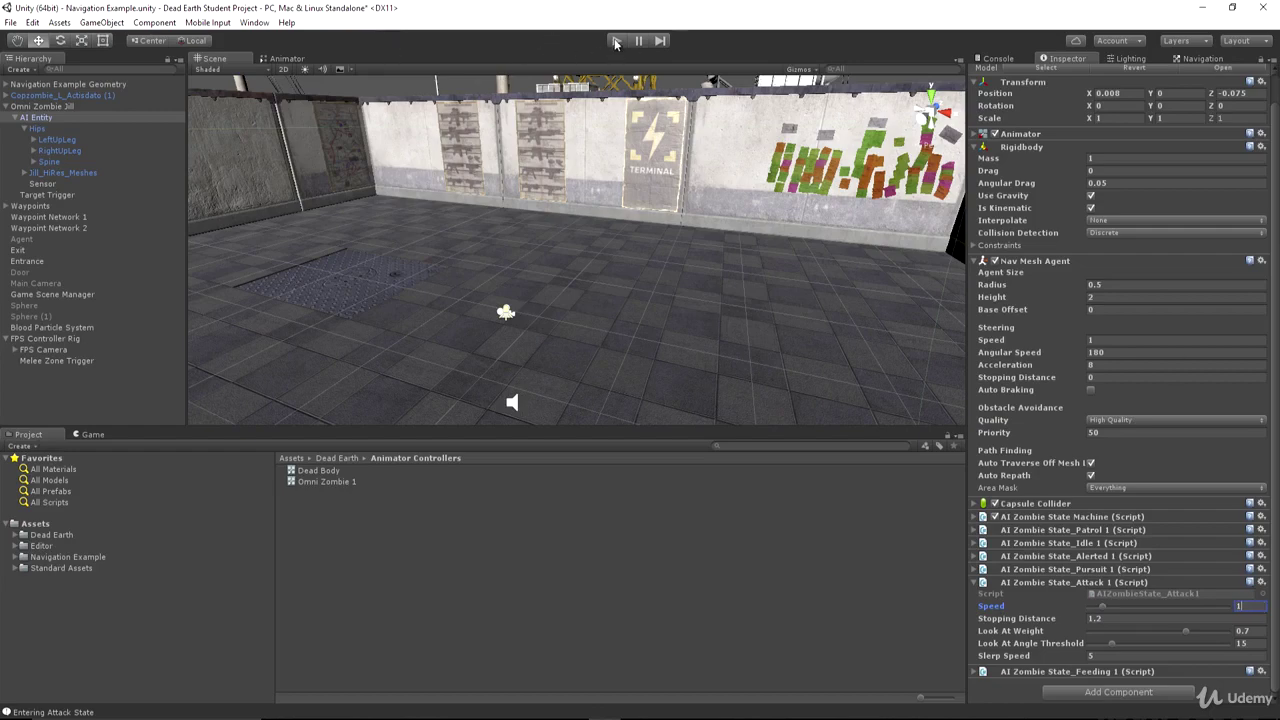
# Step: Run the game, approach the zombie to test its slower attack movement, and stop the game
pyautogui.click(615, 42)
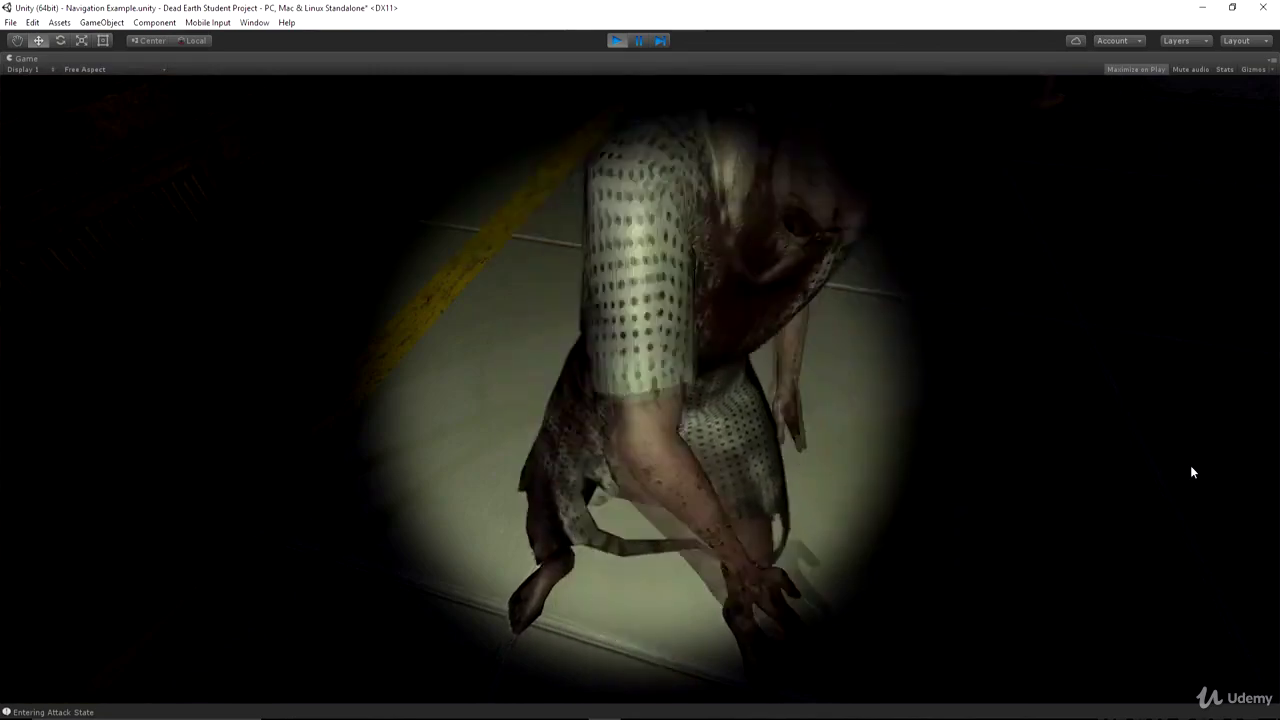
pyautogui.press('w')
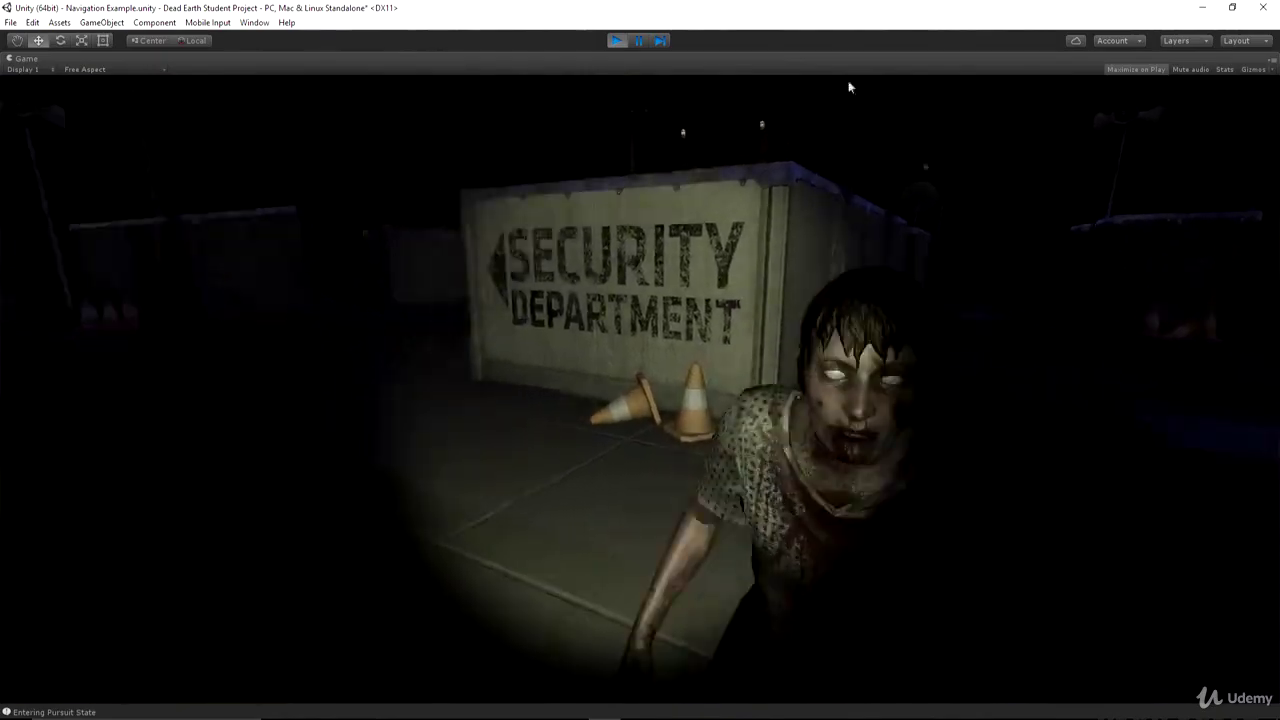
pyautogui.hotkey('ctrl', 'p')
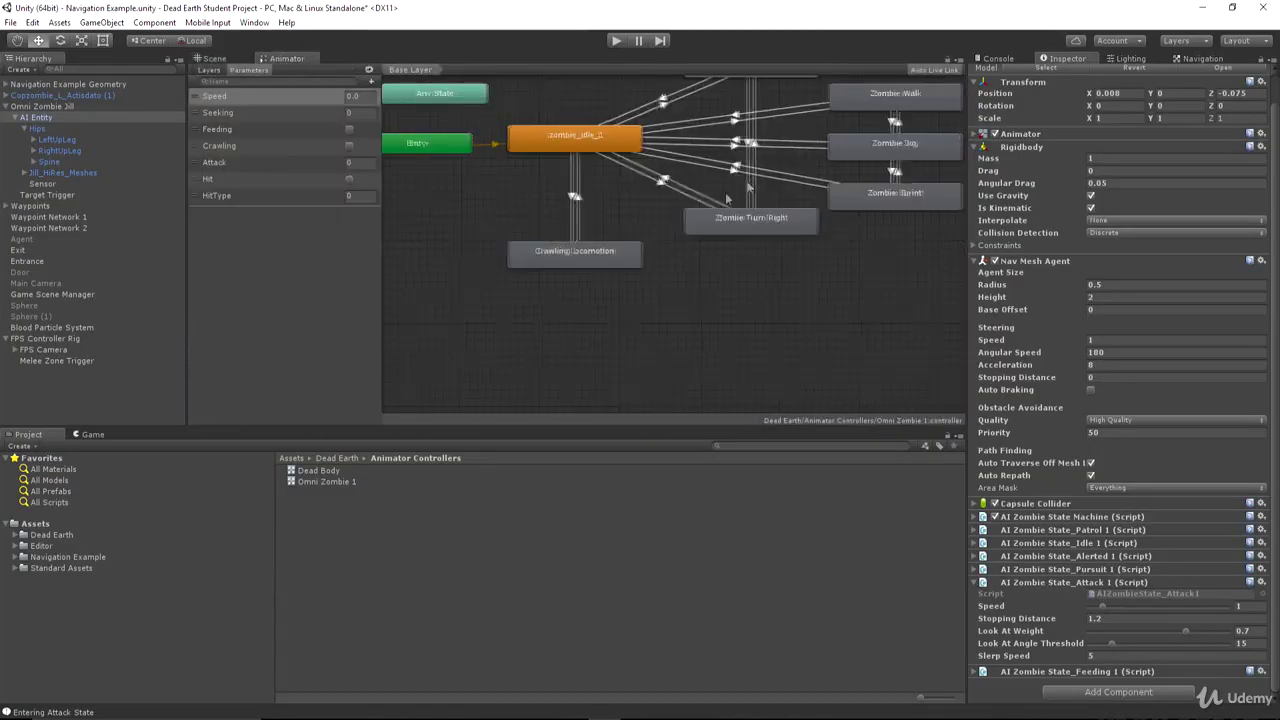
# Step: In the Omni Zombie 1 animator graph, set the Zombie Walk to Zombie Jog transition's duration to 1 second
pyautogui.moveTo(748, 187); pyautogui.dragTo(675, 256, button='middle')
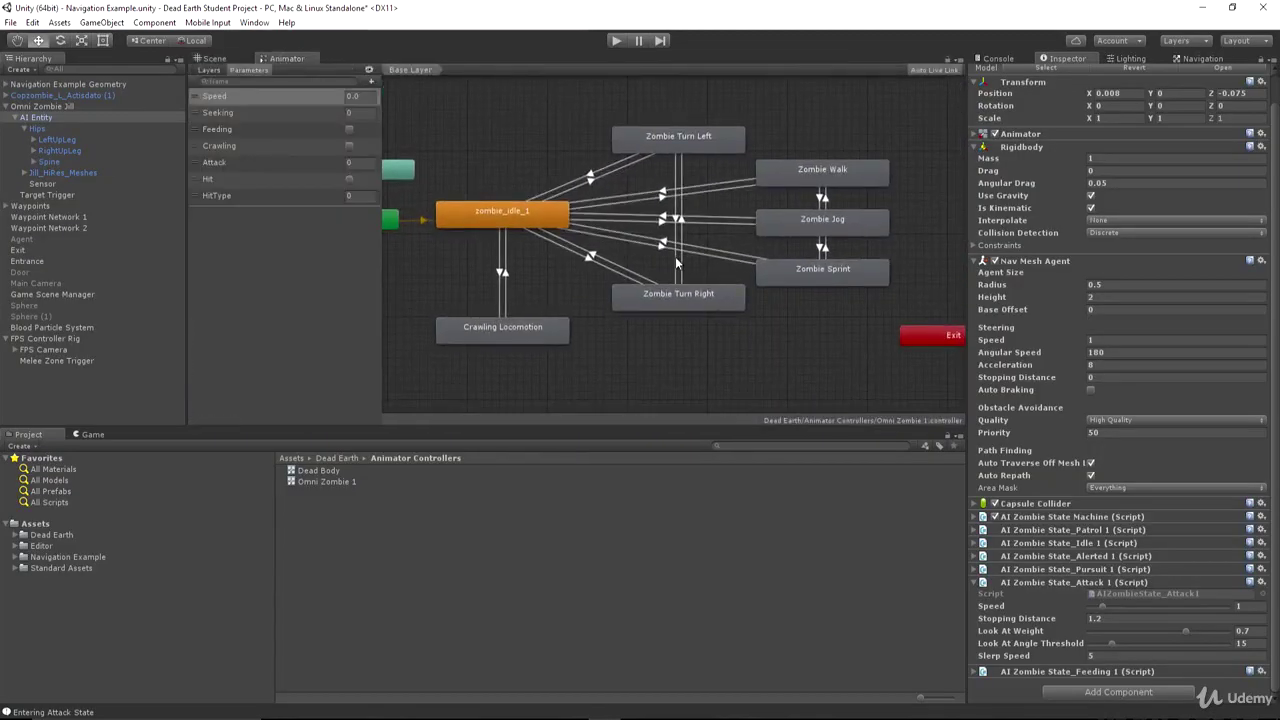
pyautogui.click(820, 197)
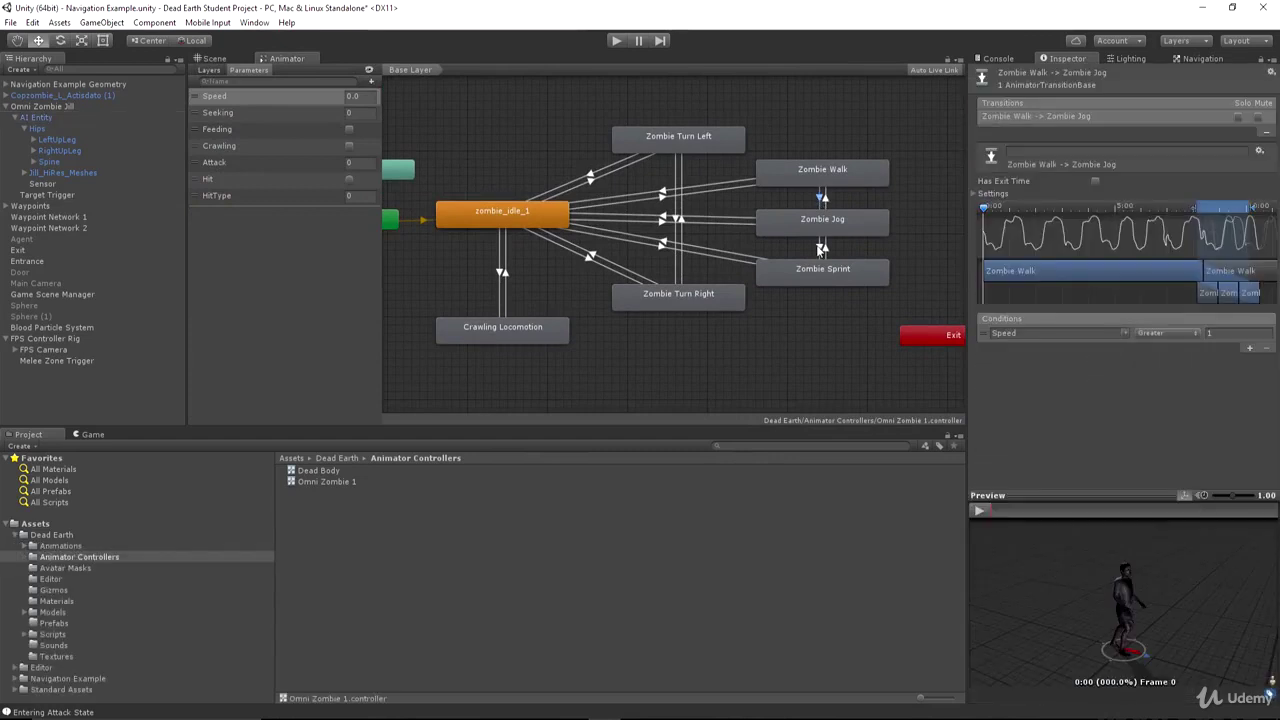
pyautogui.click(975, 194)
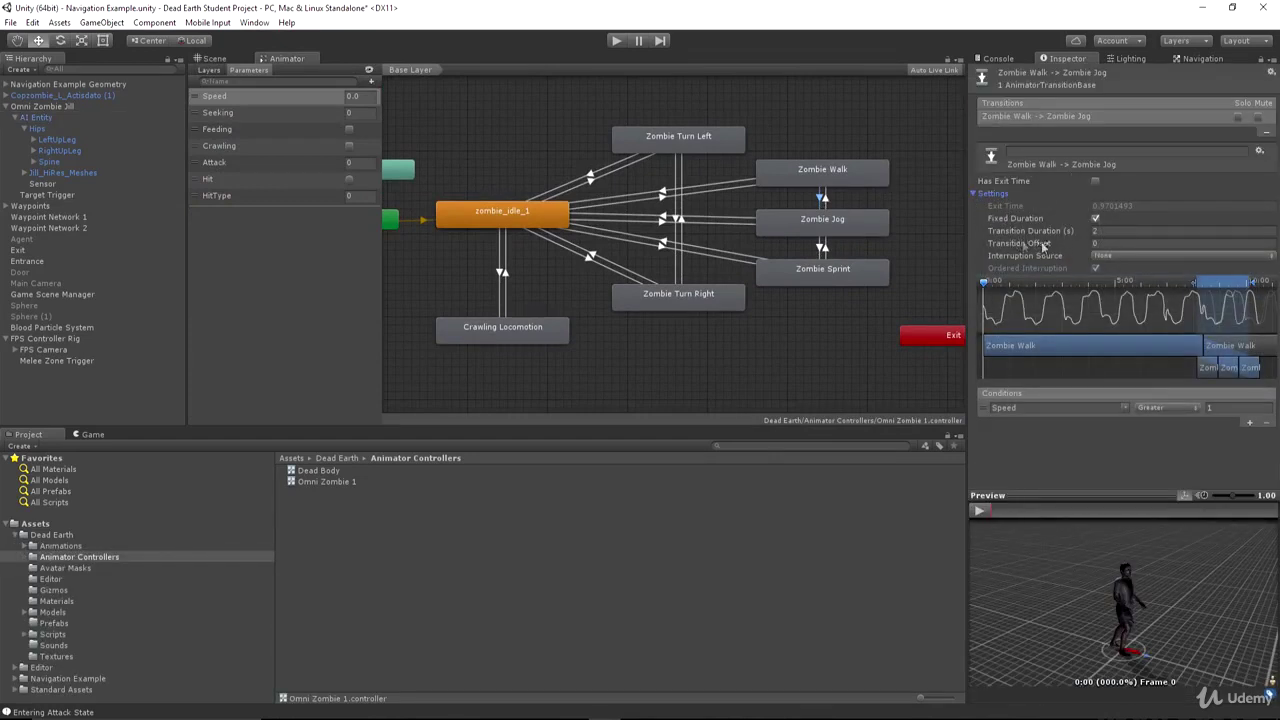
pyautogui.click(1106, 233)
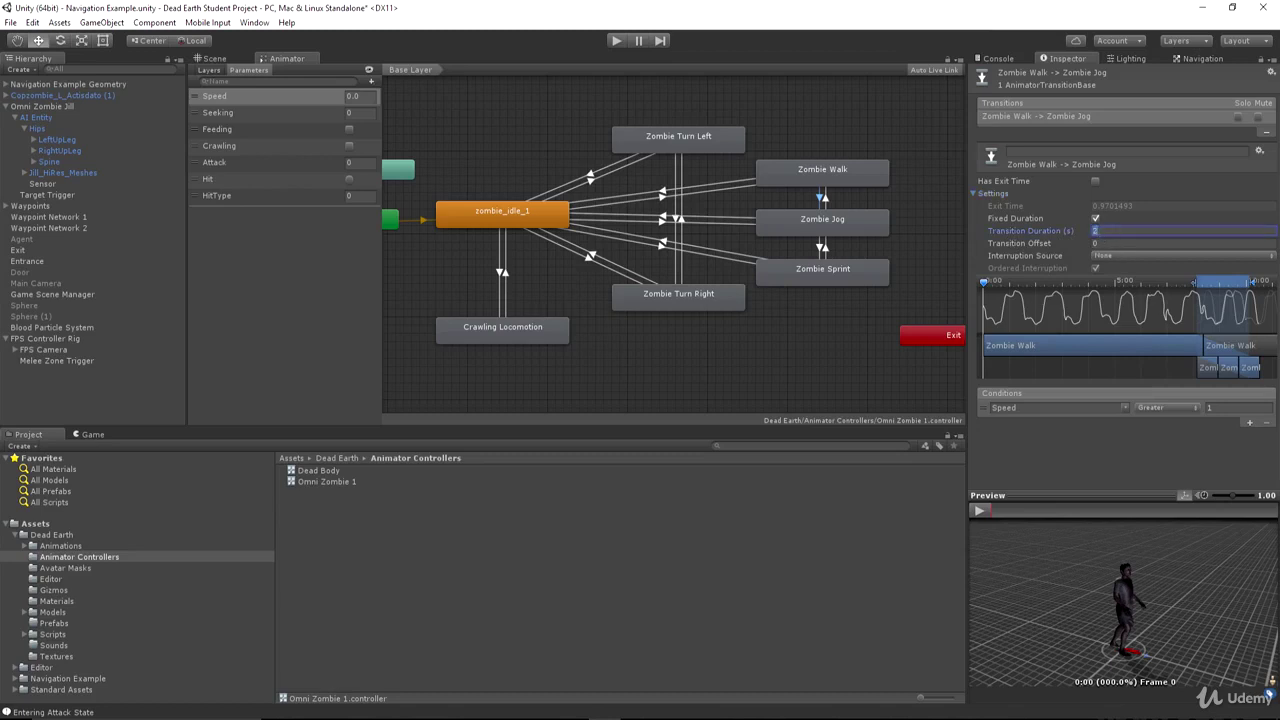
pyautogui.write('1')
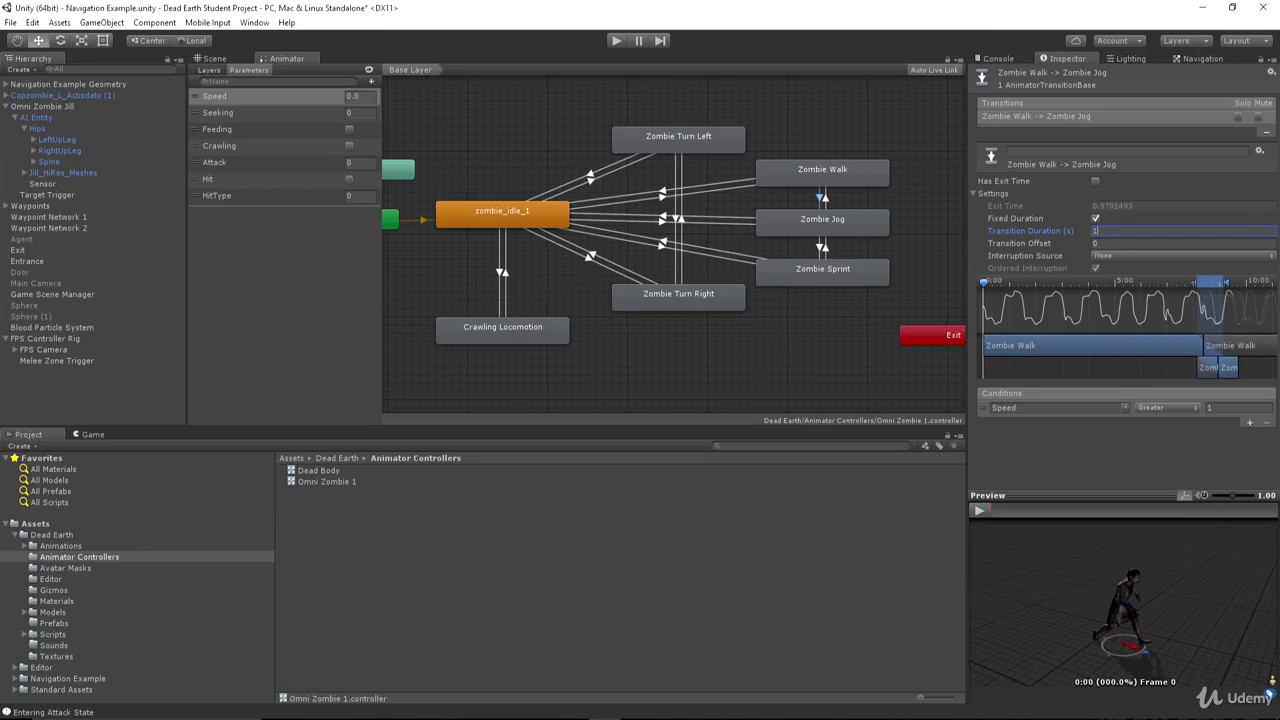
# Step: Run the game, use the flashlight and back away from the zombie to test its walk-to-jog blending, and stop the game
pyautogui.click(616, 40)
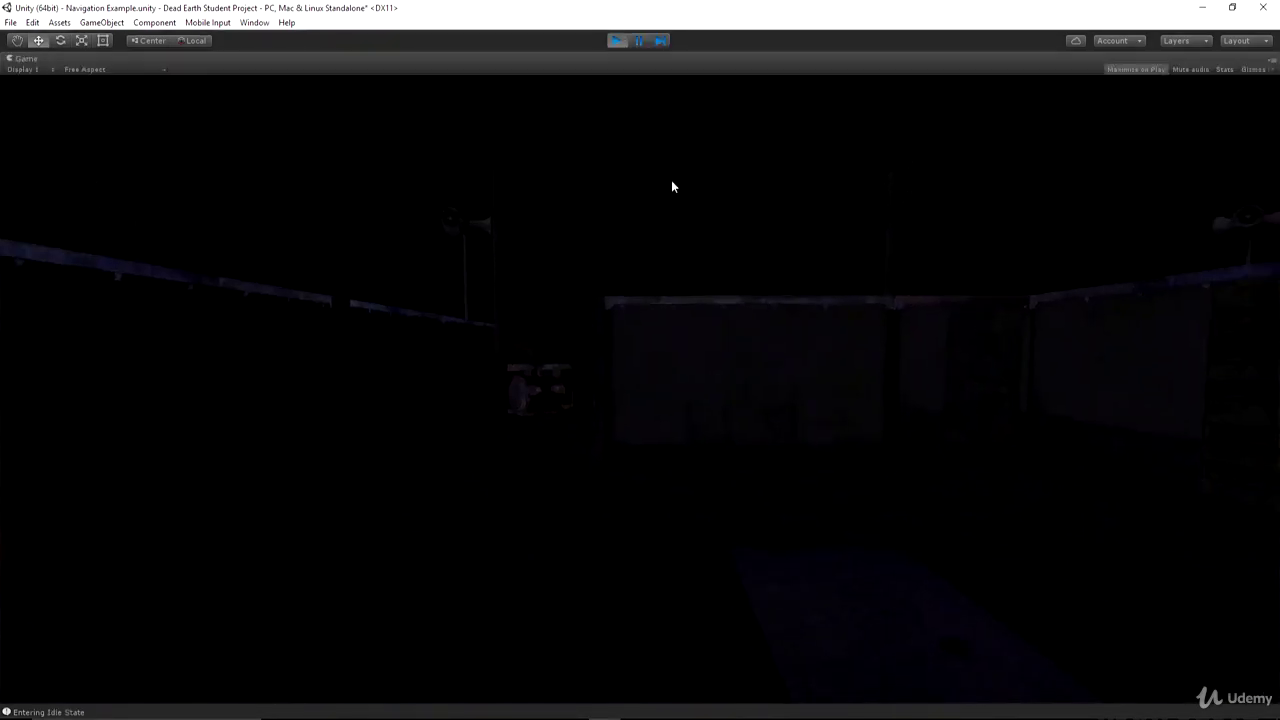
pyautogui.press('f')
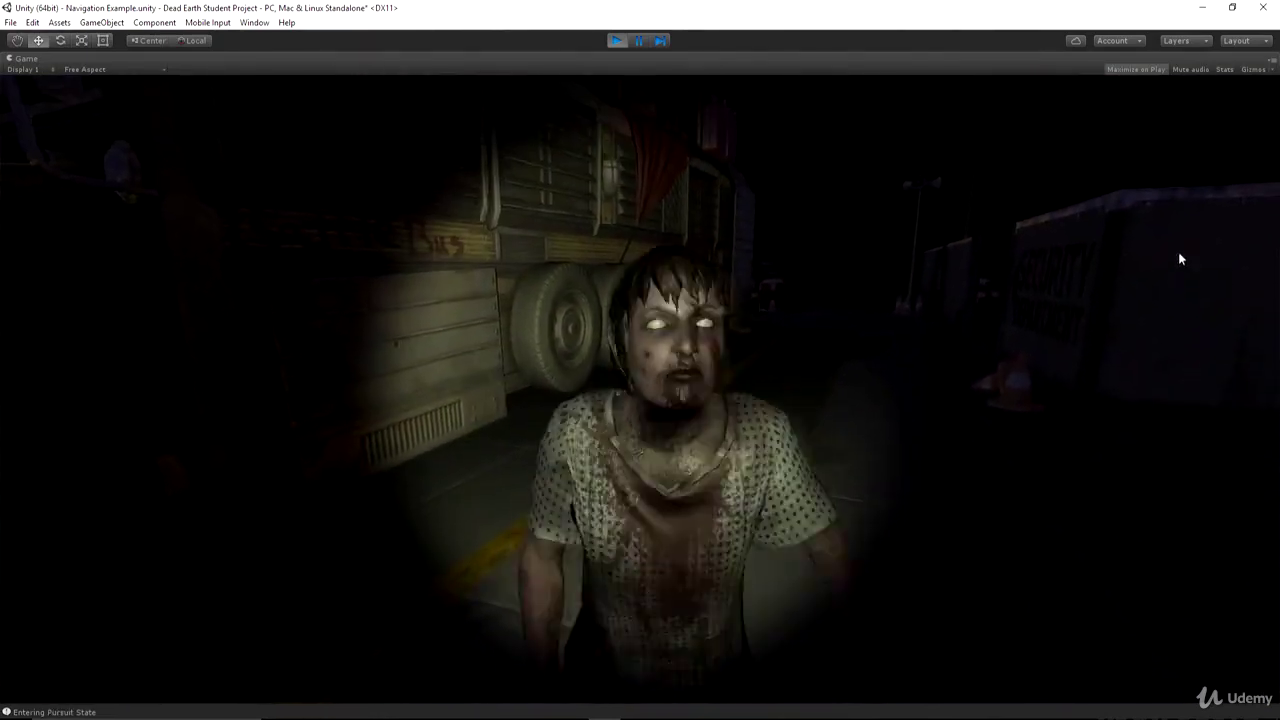
pyautogui.press('s')
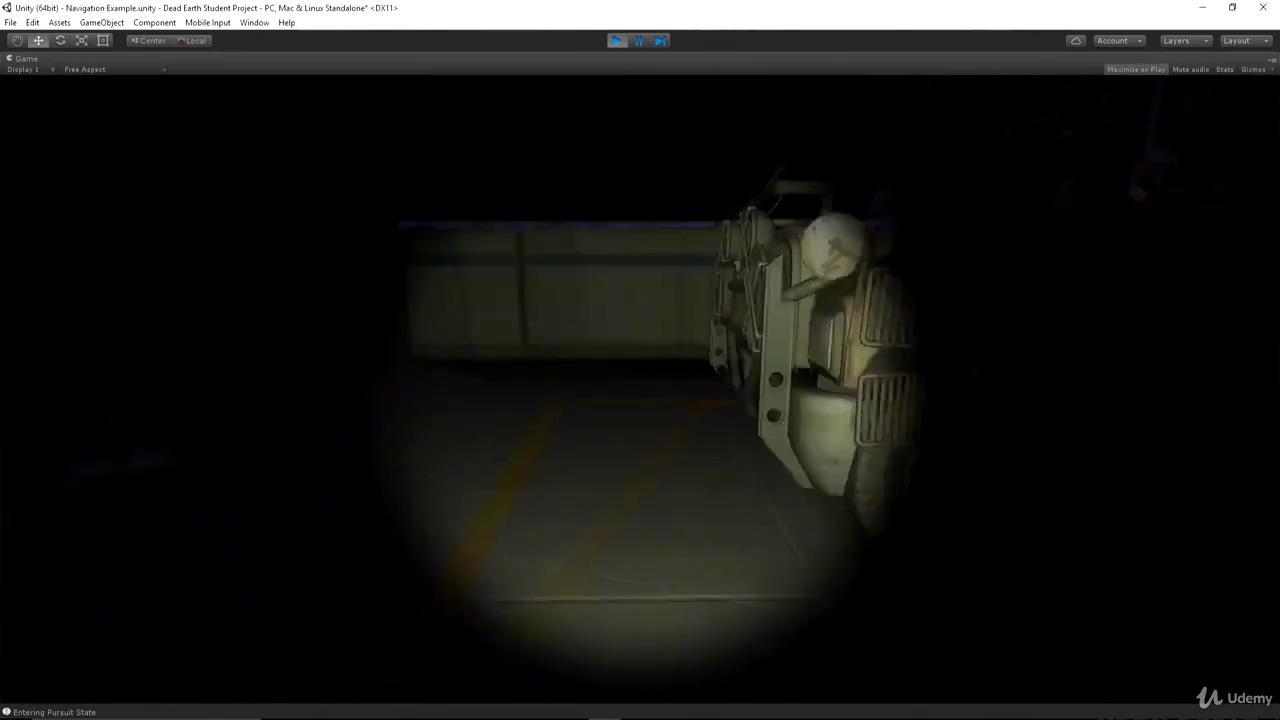
pyautogui.click(615, 40)
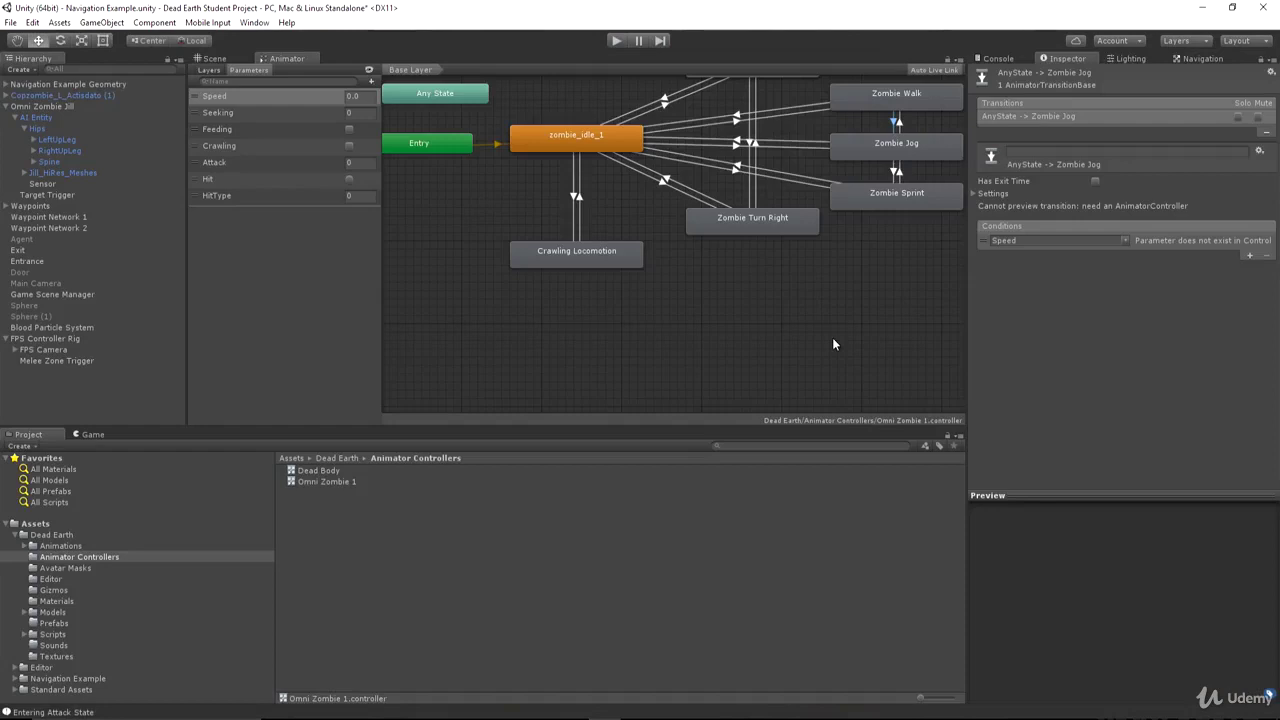
# Step: Inspect the Zombie Walk and Zombie Jog states, and set the Speed of AI Entity's AI Zombie State_Attack 1 script to 2
pyautogui.click(905, 94)
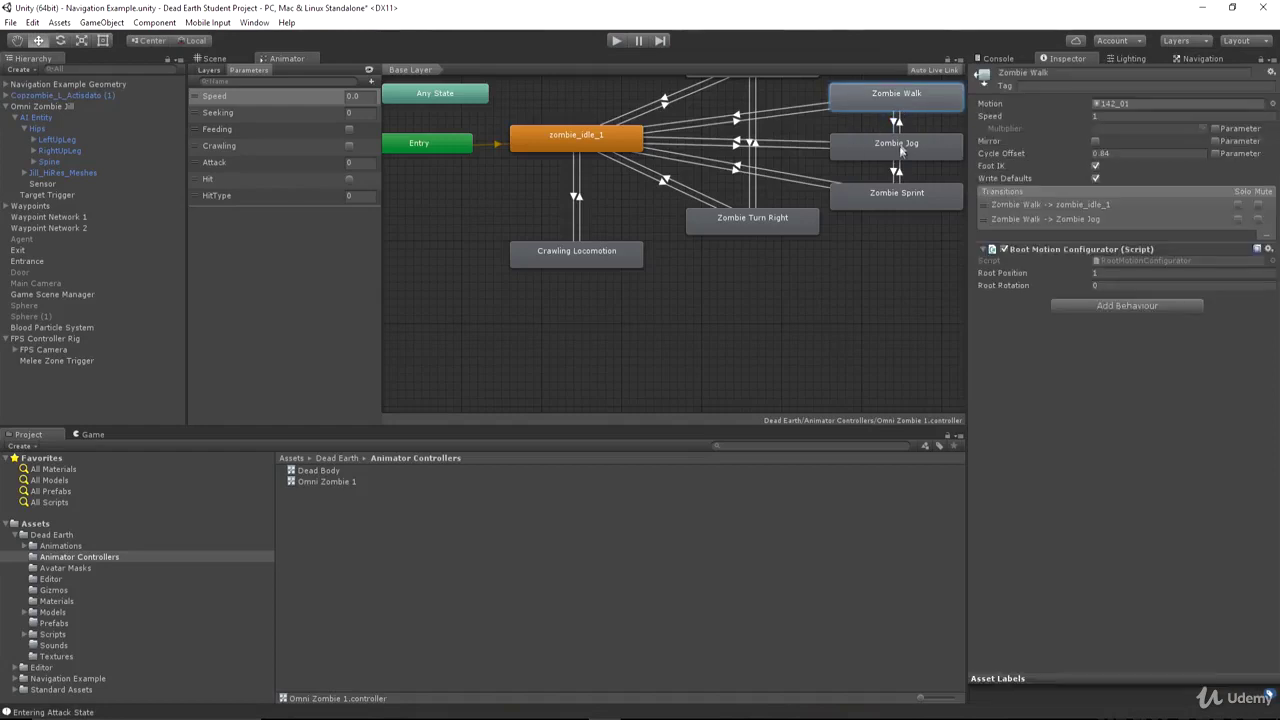
pyautogui.click(905, 151)
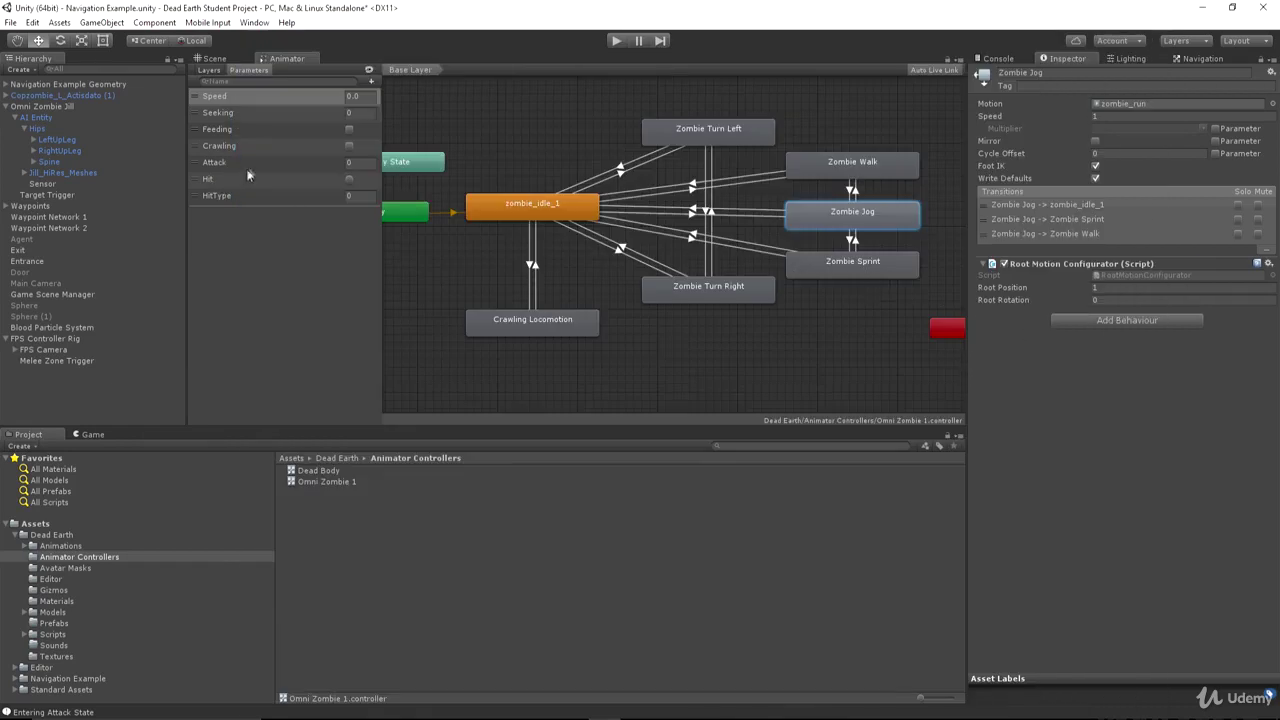
pyautogui.click(44, 129)
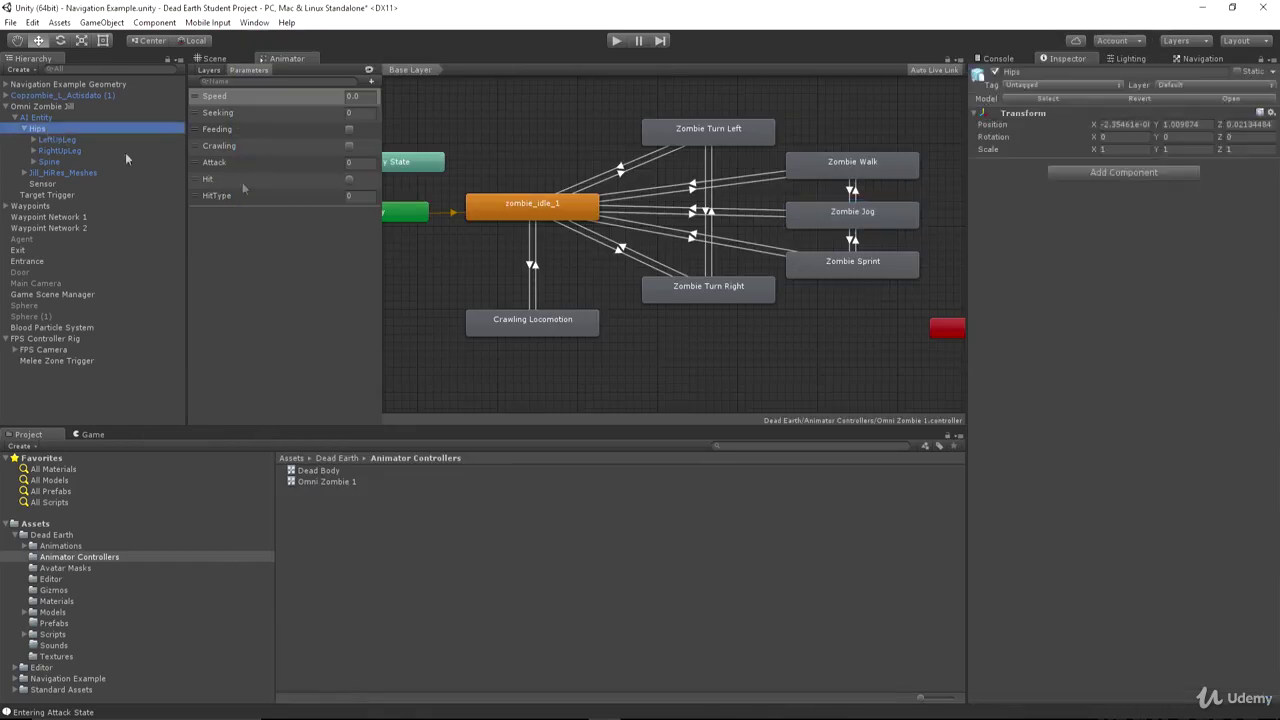
pyautogui.click(38, 117)
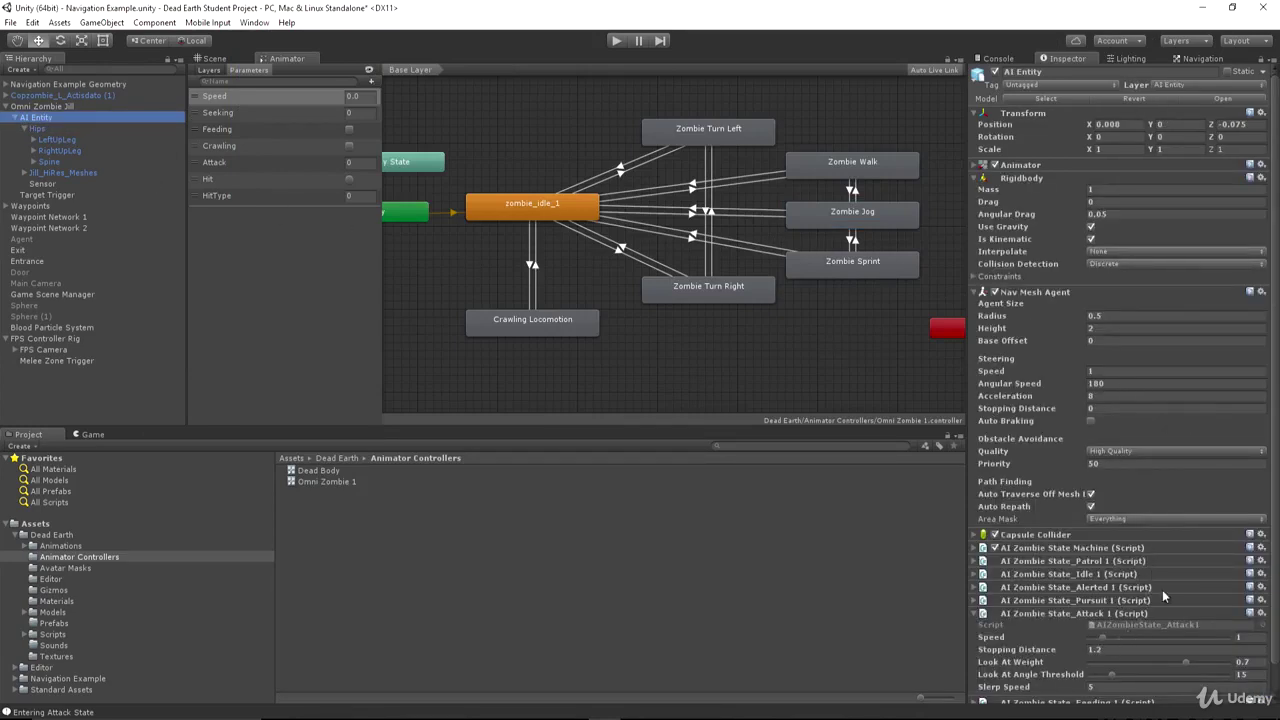
pyautogui.scroll(-2, 1163, 597)
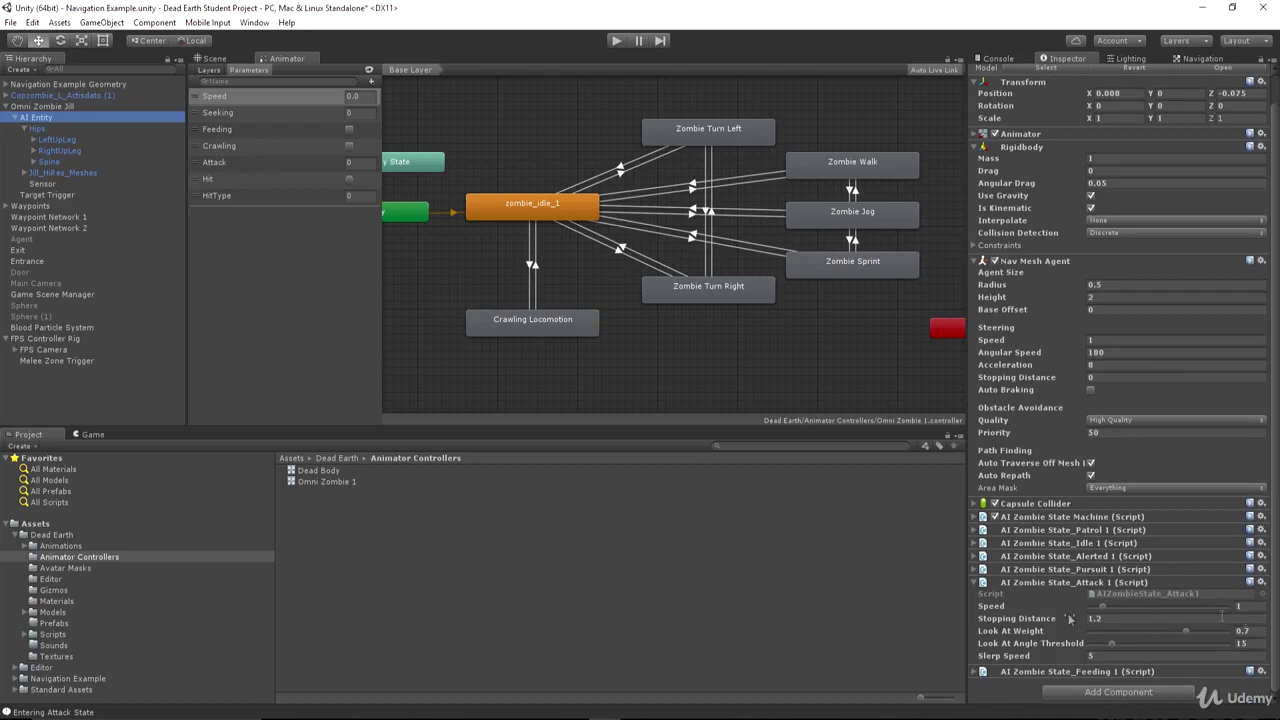
pyautogui.click(1238, 606)
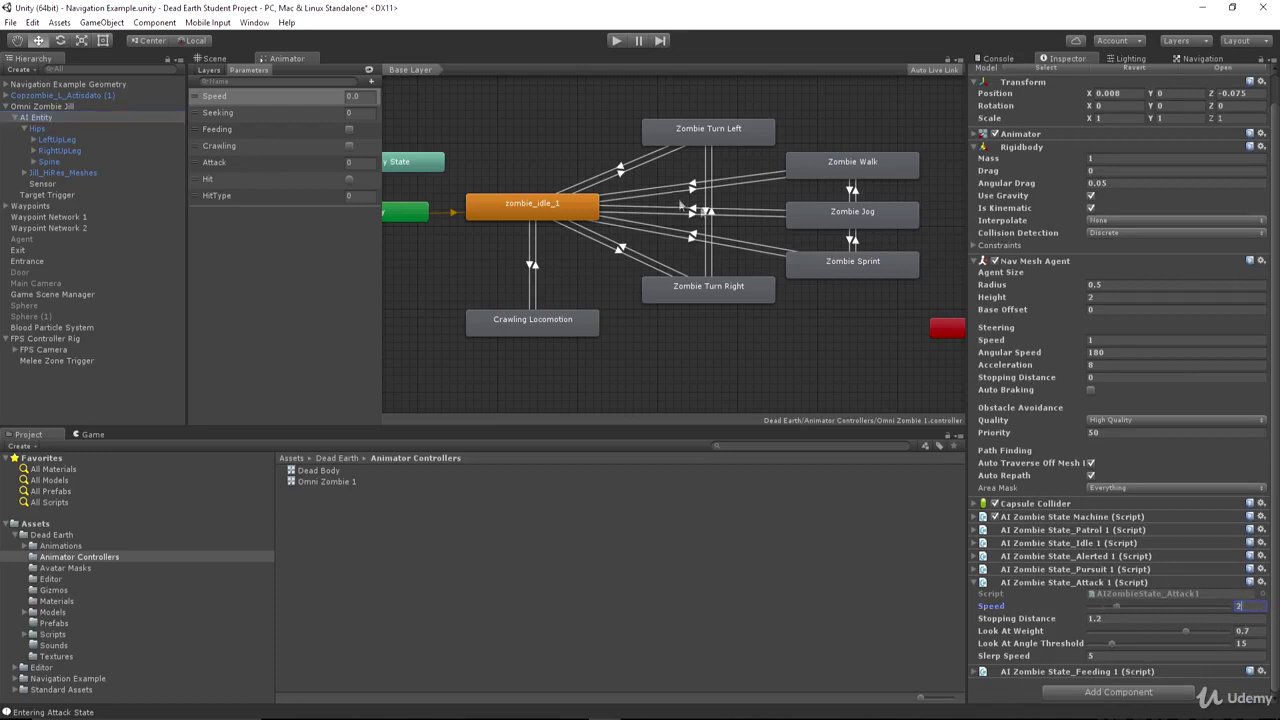
# Step: Examine the motion and Root Motion Configurator settings of the Attack 1 to Attack 6 states in the animator's Attack layer
pyautogui.click(210, 71)
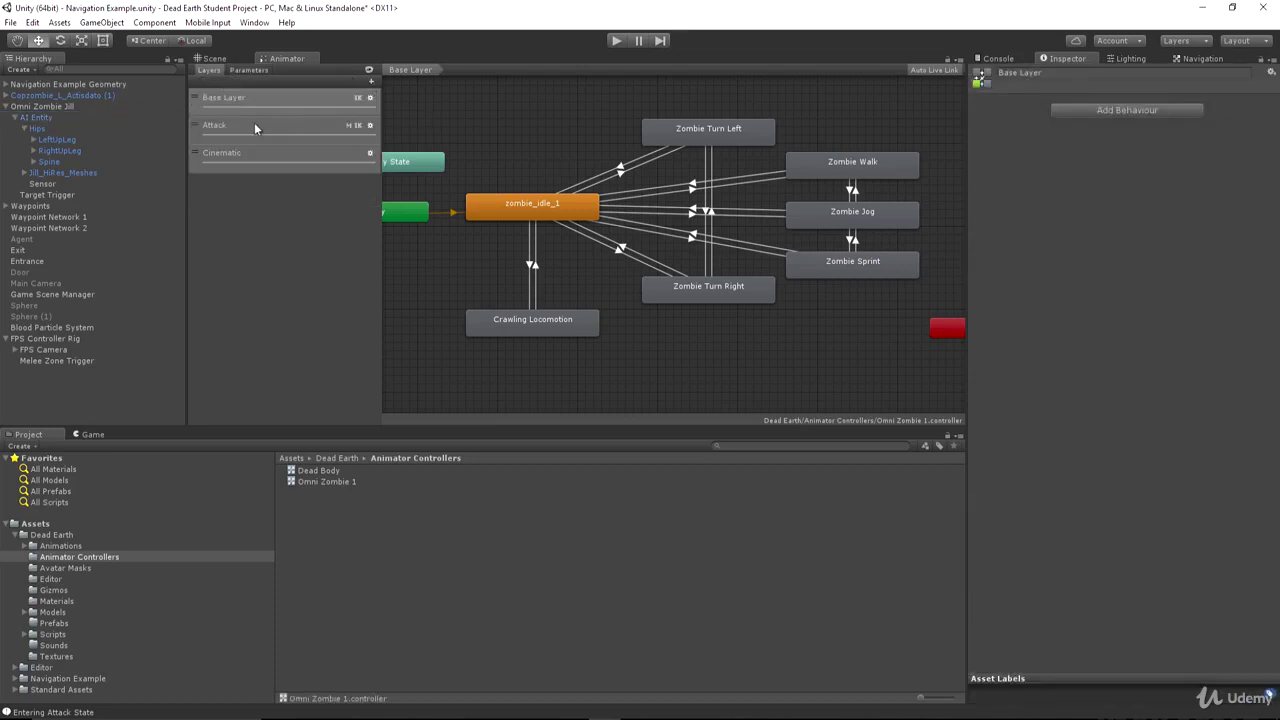
pyautogui.click(254, 126)
pyautogui.click(788, 109)
pyautogui.click(828, 166)
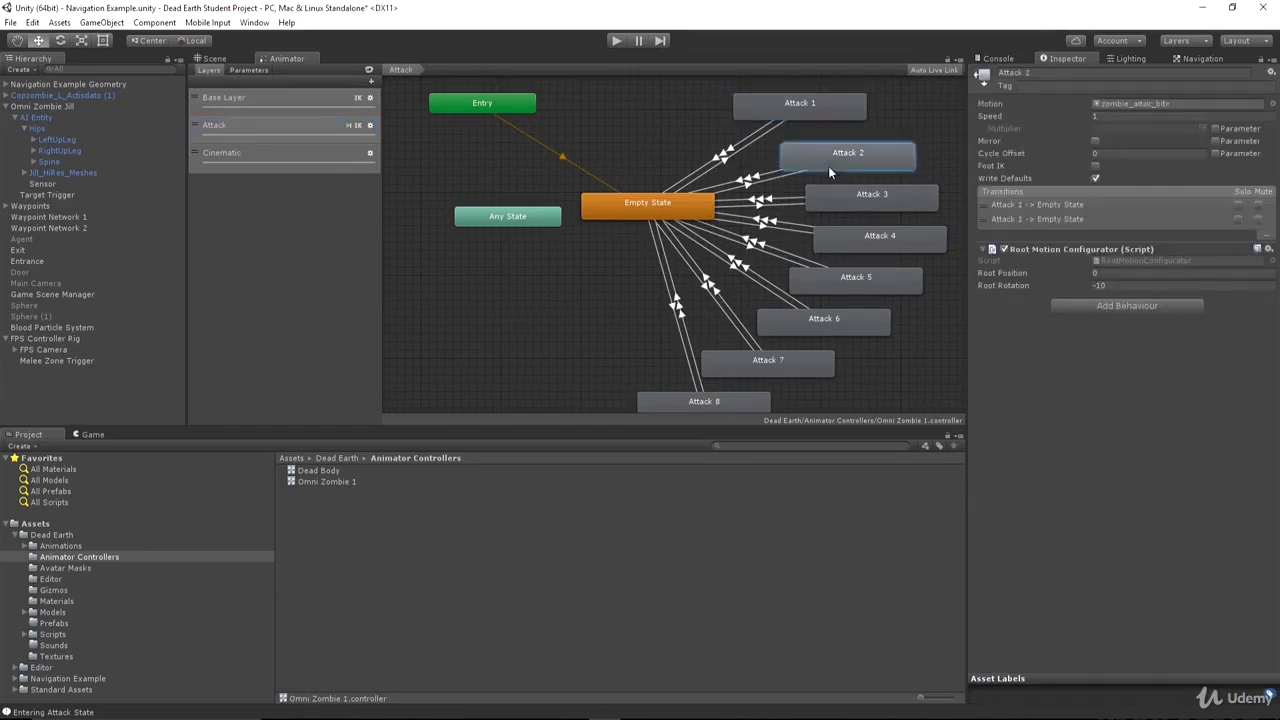
pyautogui.click(893, 200)
pyautogui.click(897, 240)
pyautogui.click(852, 286)
pyautogui.click(838, 324)
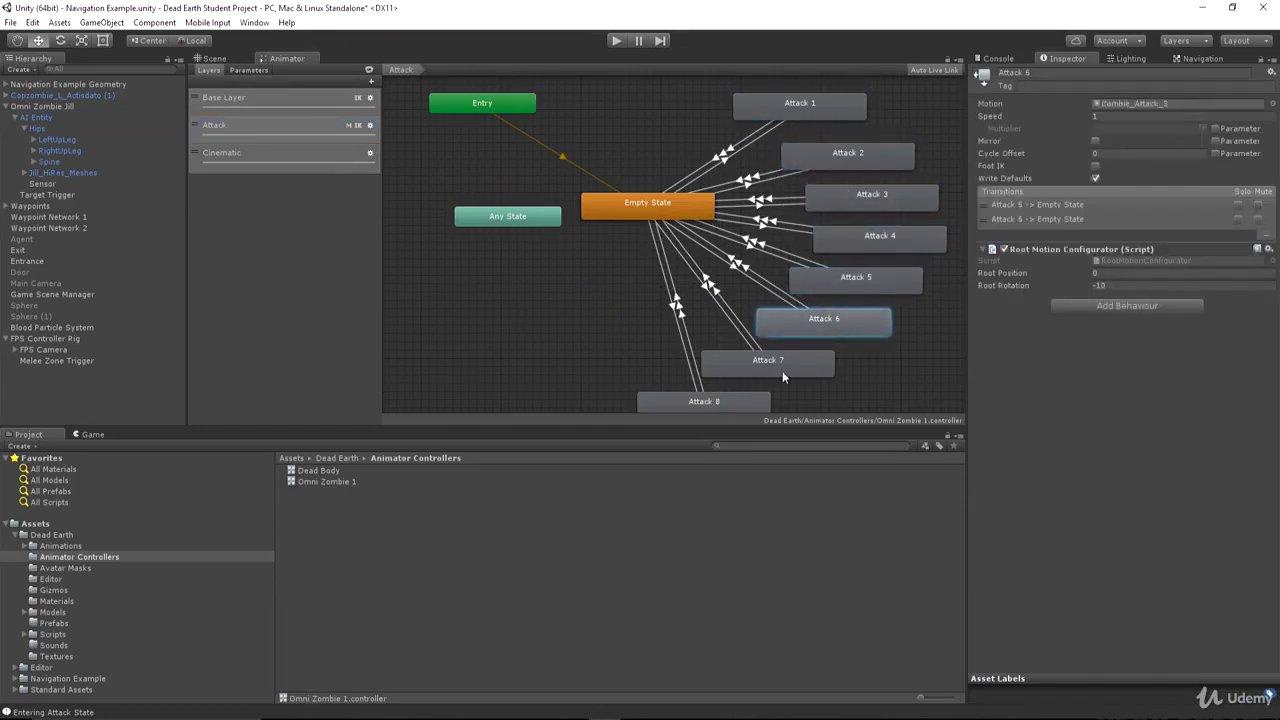
# Step: Check the animator's parameter list and return the state graph to the Base Layer
pyautogui.click(205, 58)
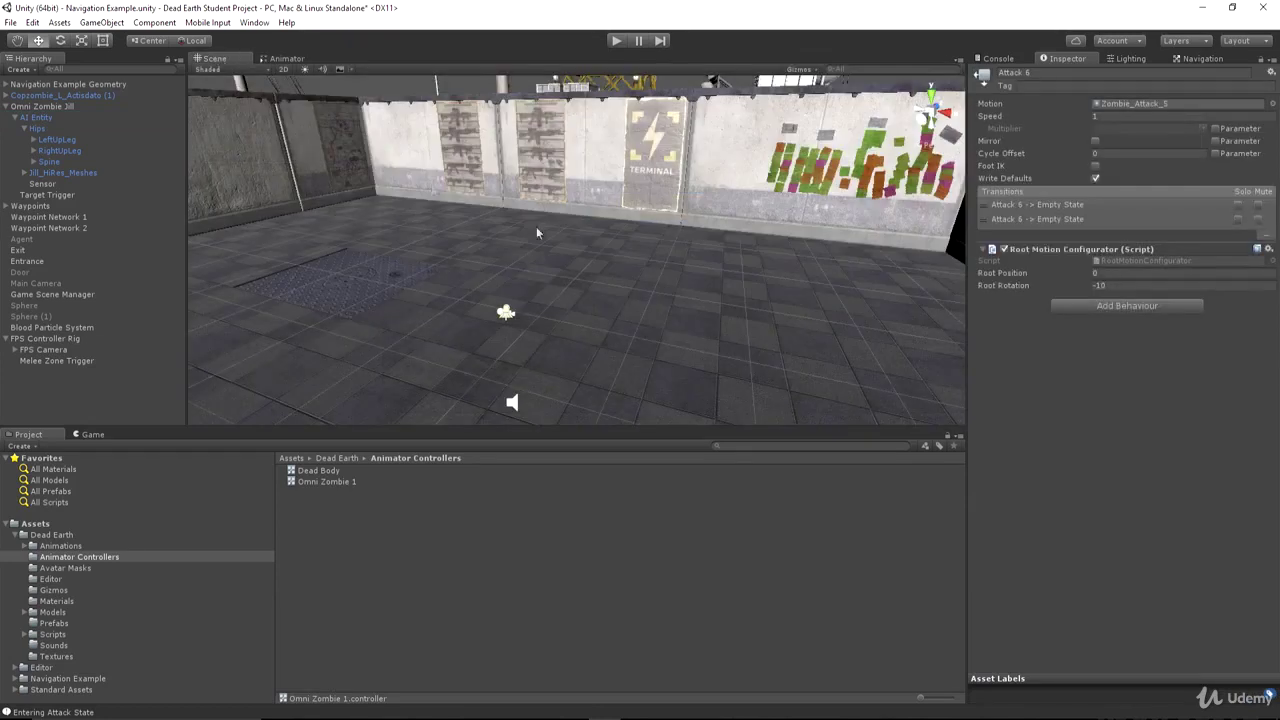
pyautogui.click(288, 59)
pyautogui.click(246, 71)
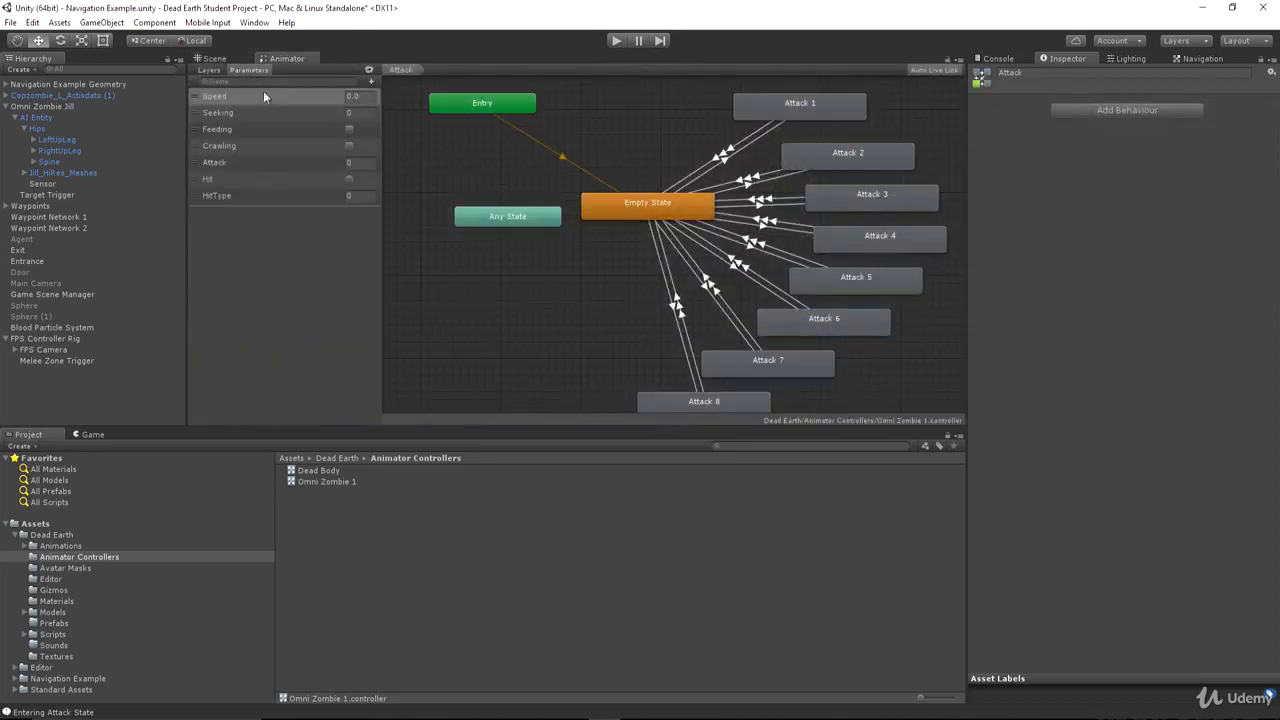
pyautogui.click(208, 70)
pyautogui.click(223, 97)
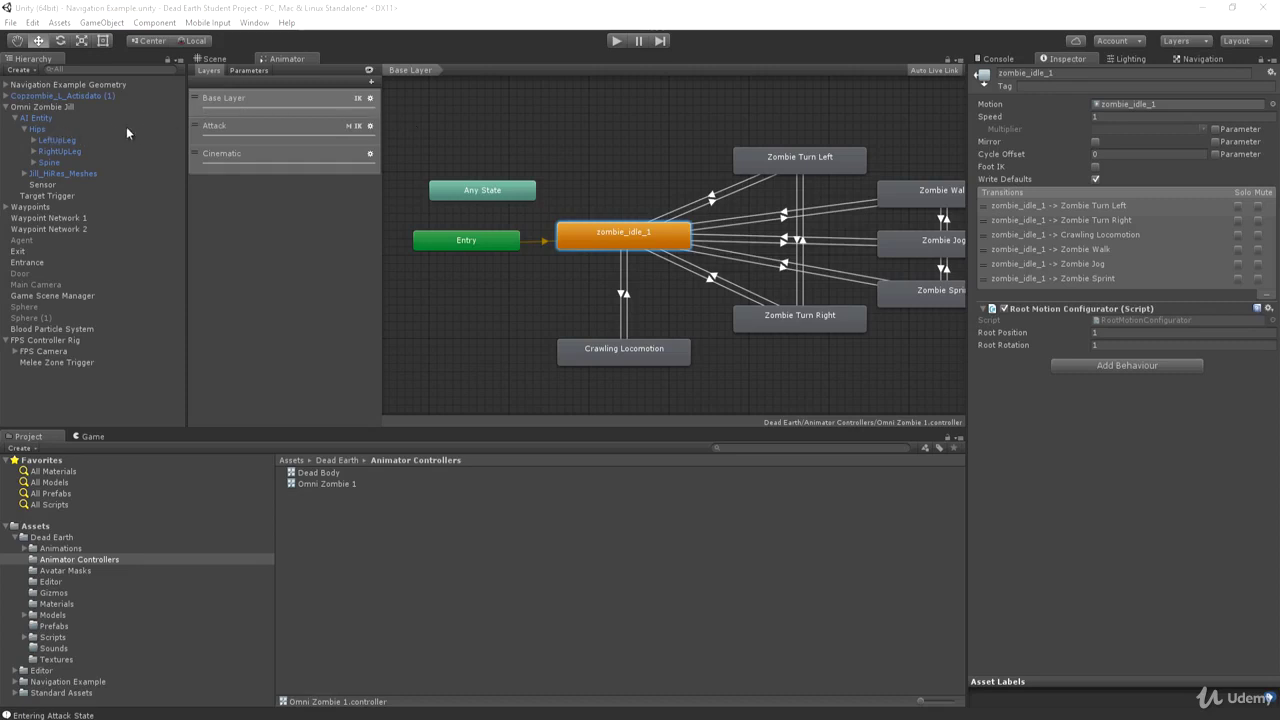
# Step: Expand the bone hierarchy of Omni Zombie Jill's AI Entity from Hips through Spine and Spine1 to Spine2
pyautogui.click(38, 129)
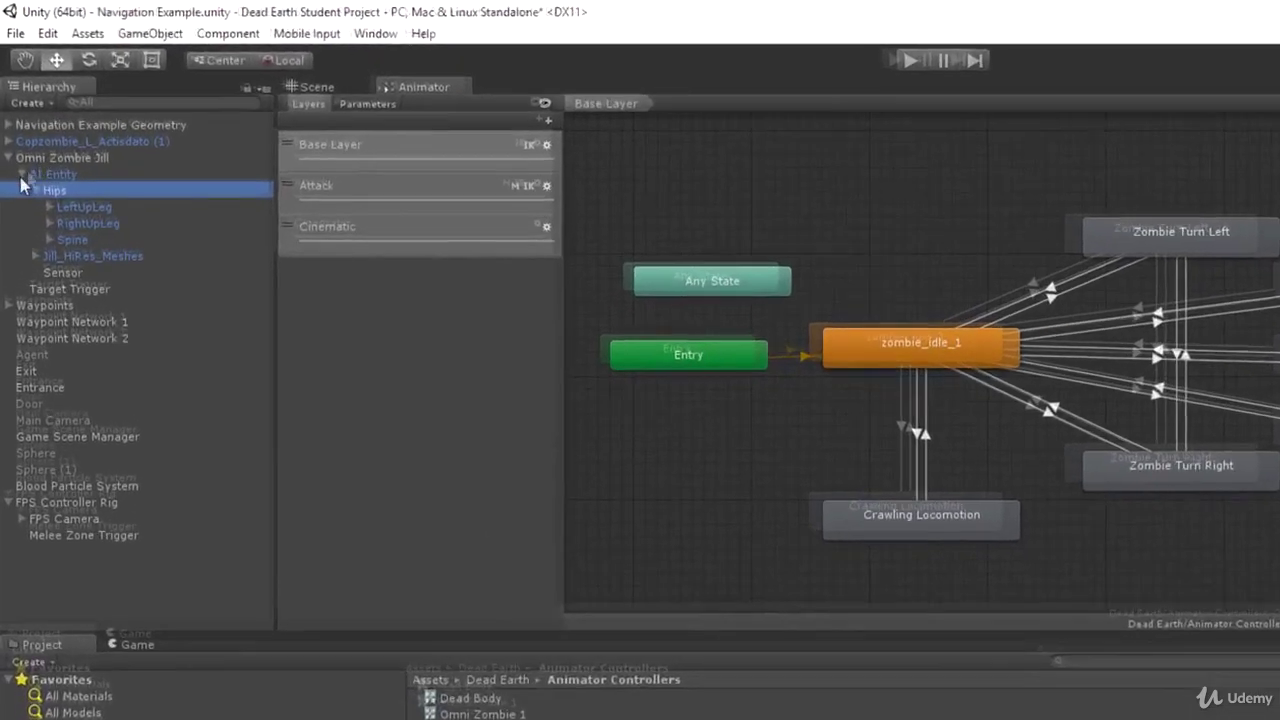
pyautogui.click(14, 117)
pyautogui.click(25, 204)
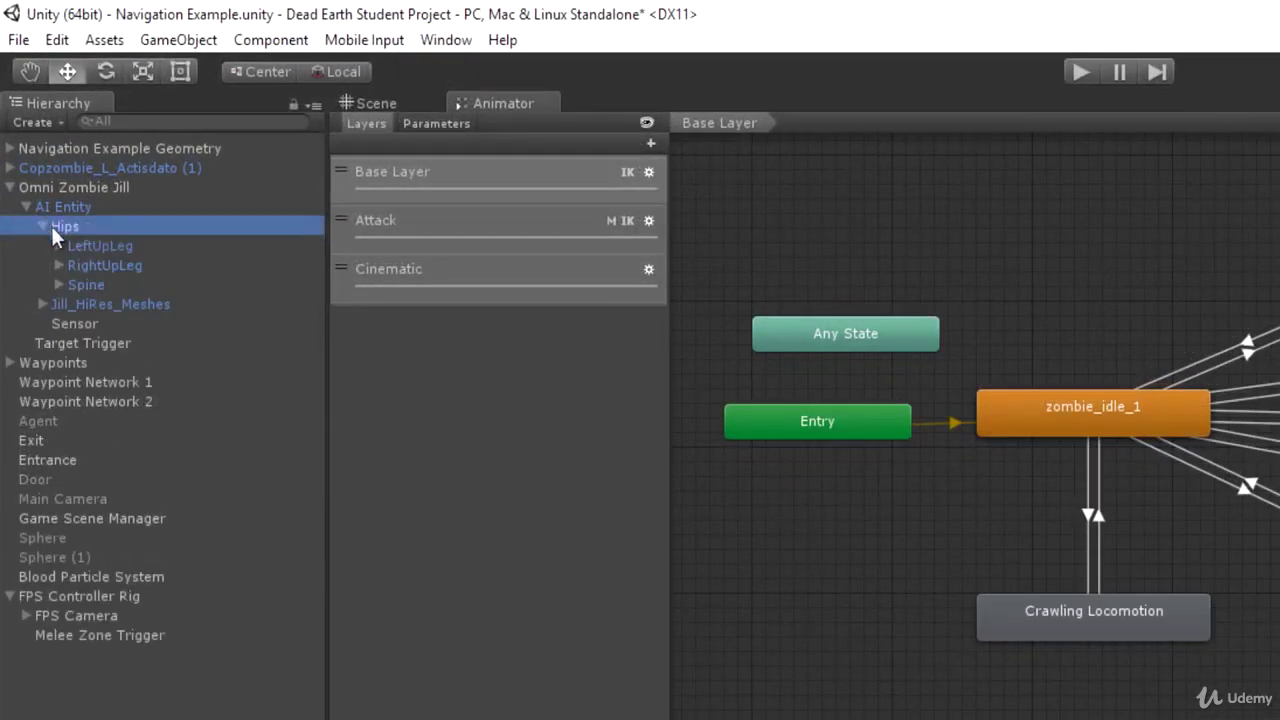
pyautogui.click(42, 226)
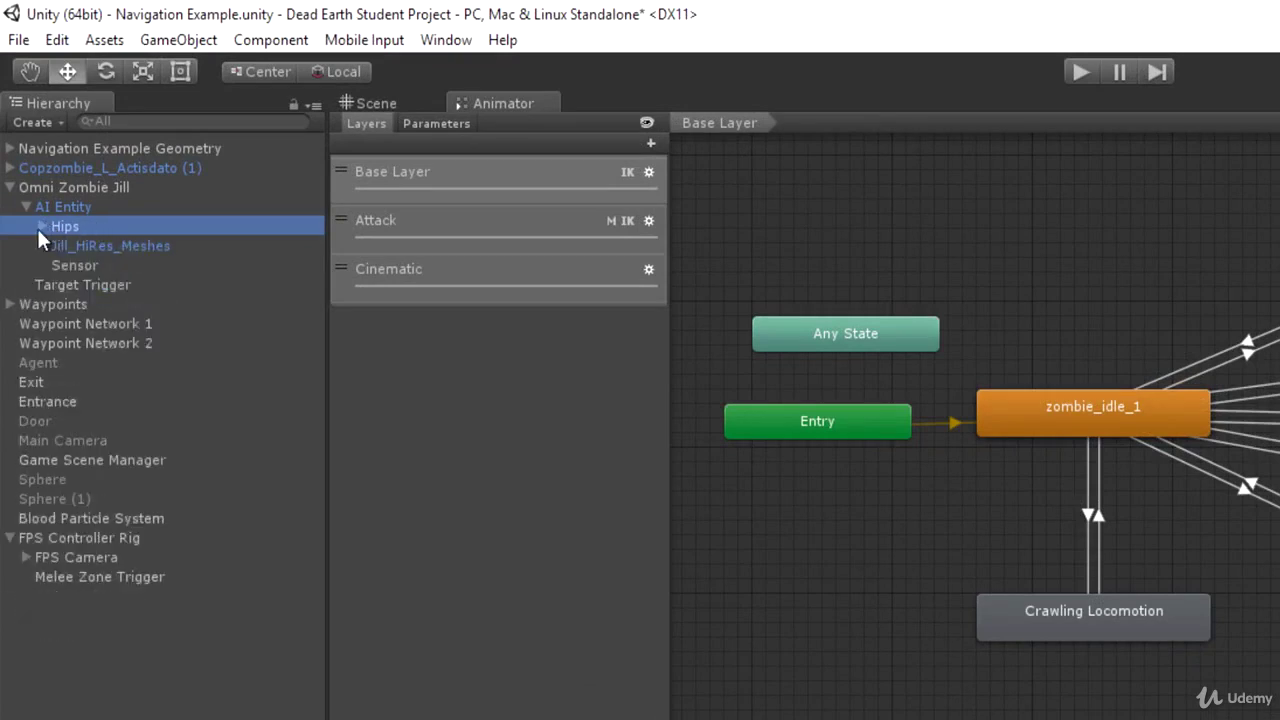
pyautogui.click(41, 223)
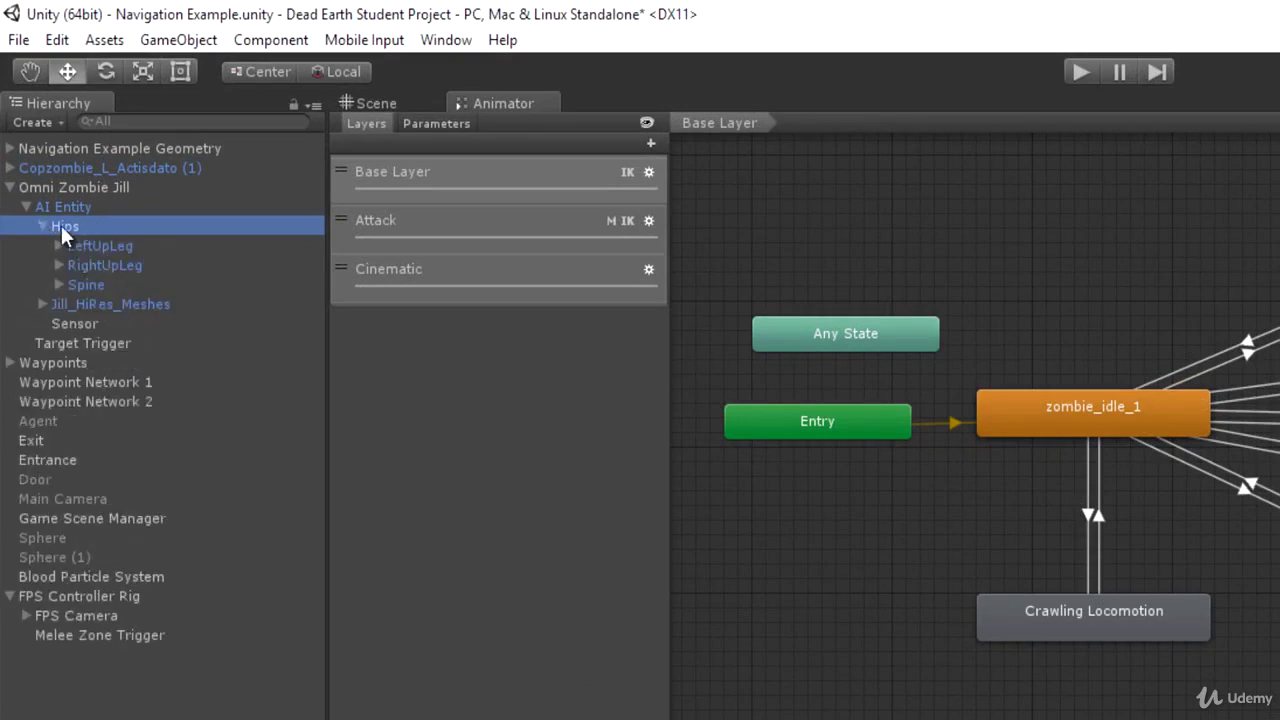
pyautogui.click(60, 286)
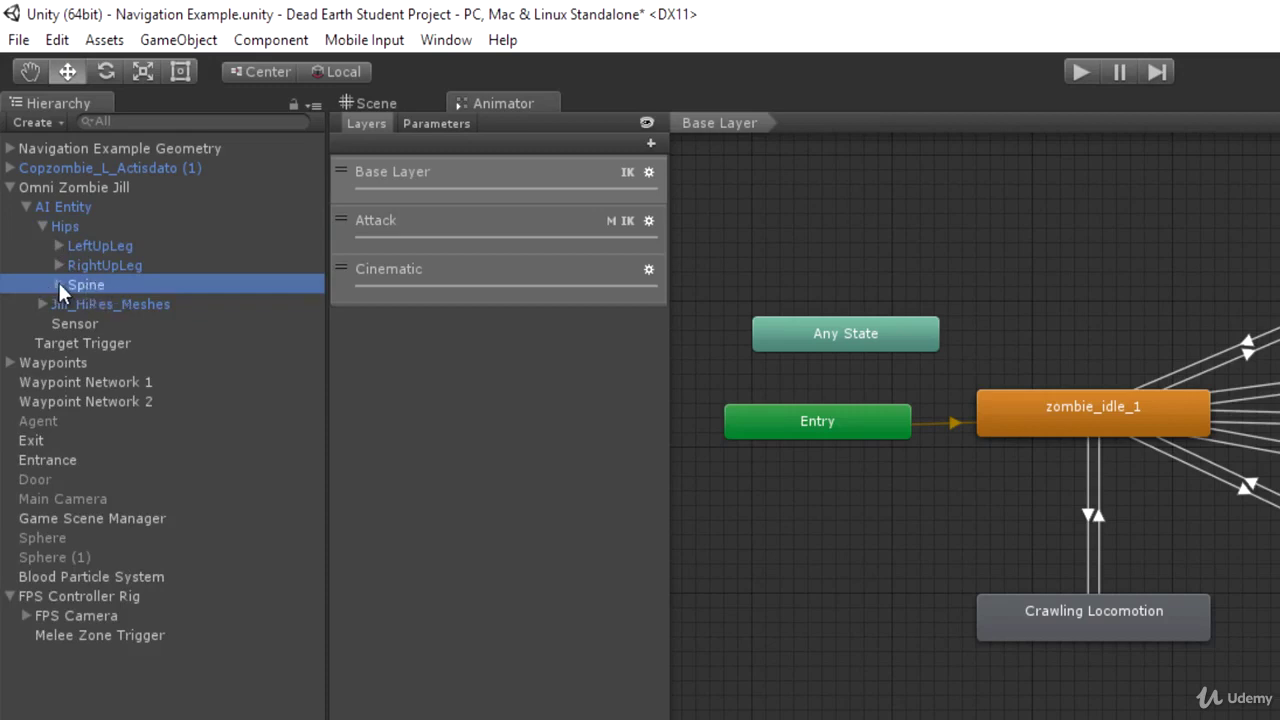
pyautogui.click(57, 285)
pyautogui.click(75, 304)
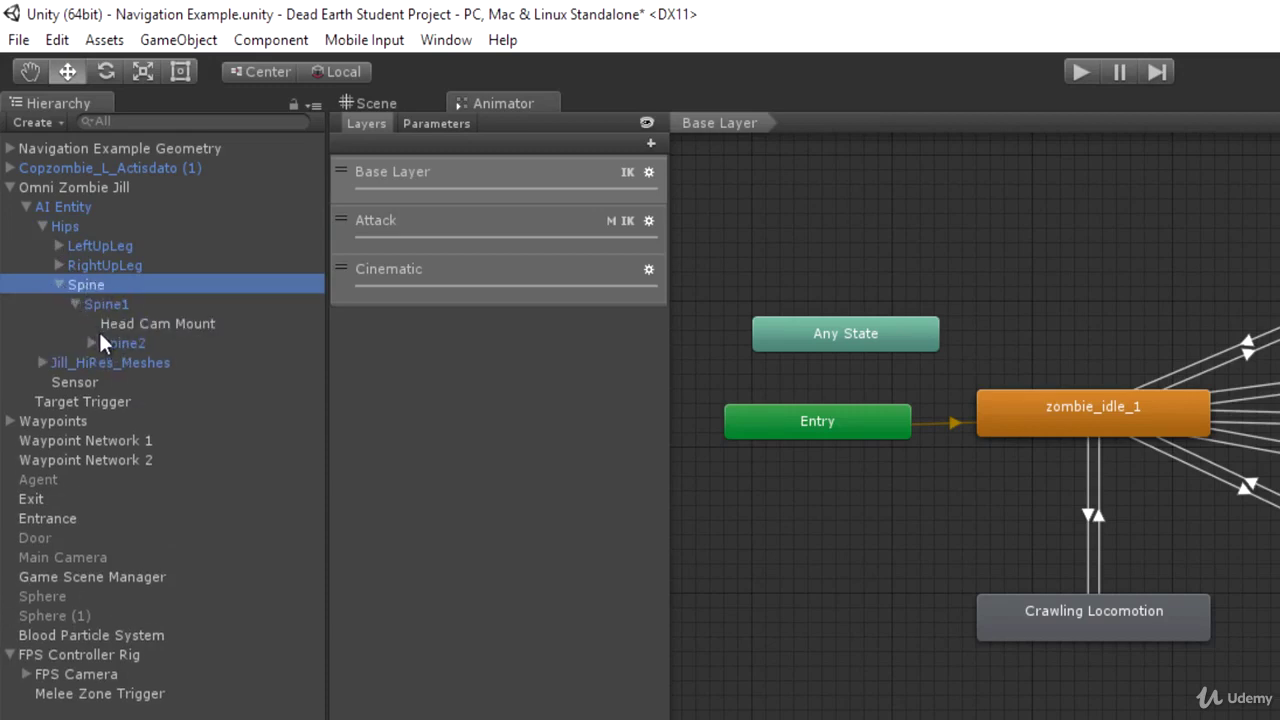
pyautogui.click(92, 343)
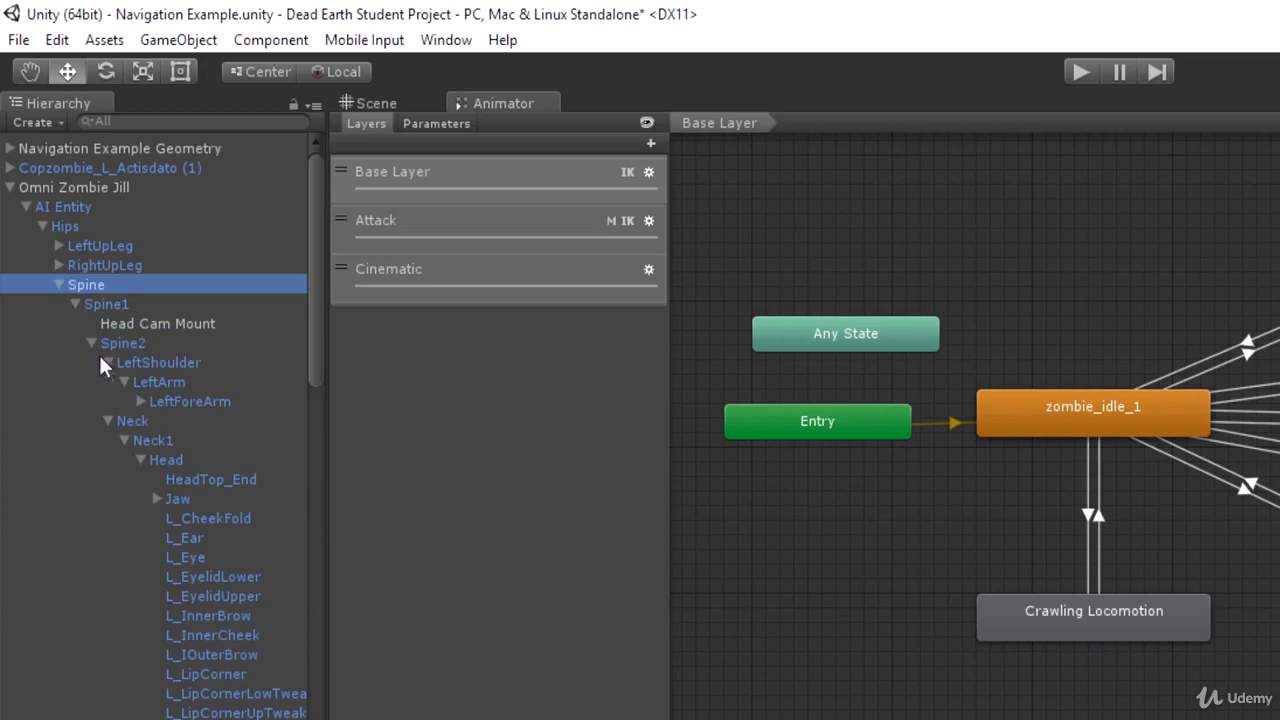
# Step: Collapse the Neck and RightShoulder branches under Spine2, and select the LeftHand bone under LeftForeArm
pyautogui.click(108, 418)
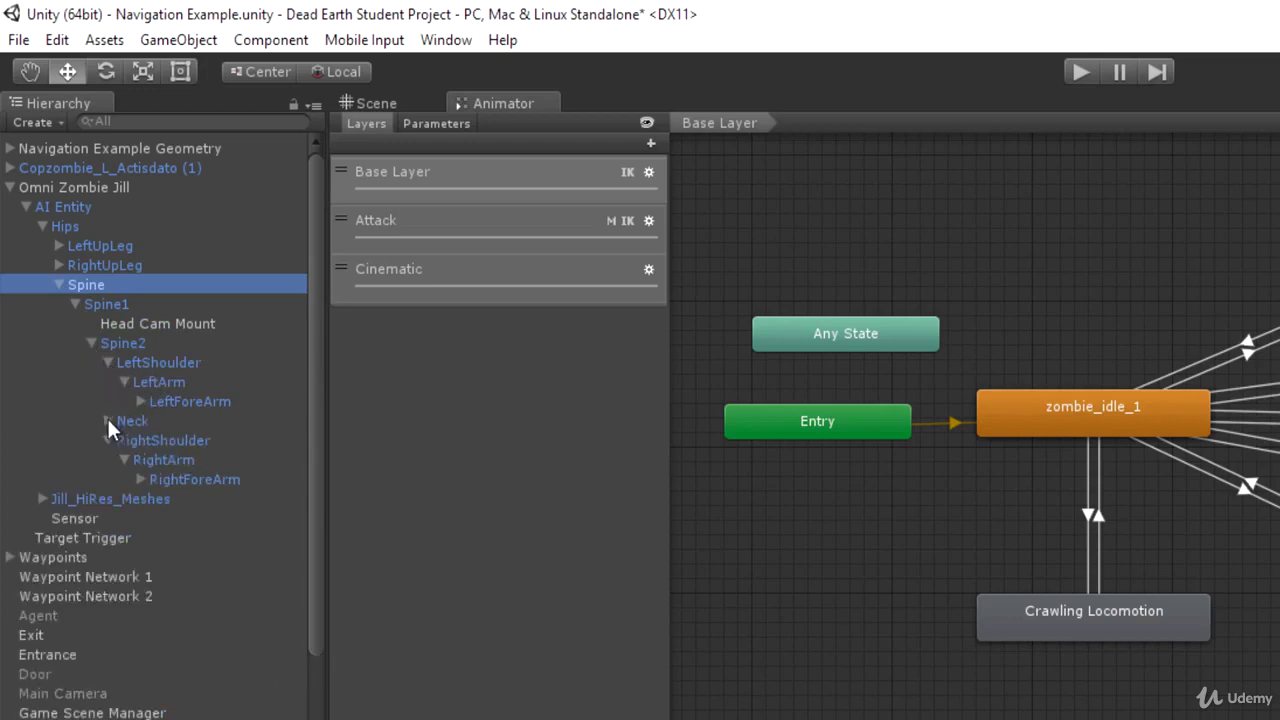
pyautogui.click(108, 362)
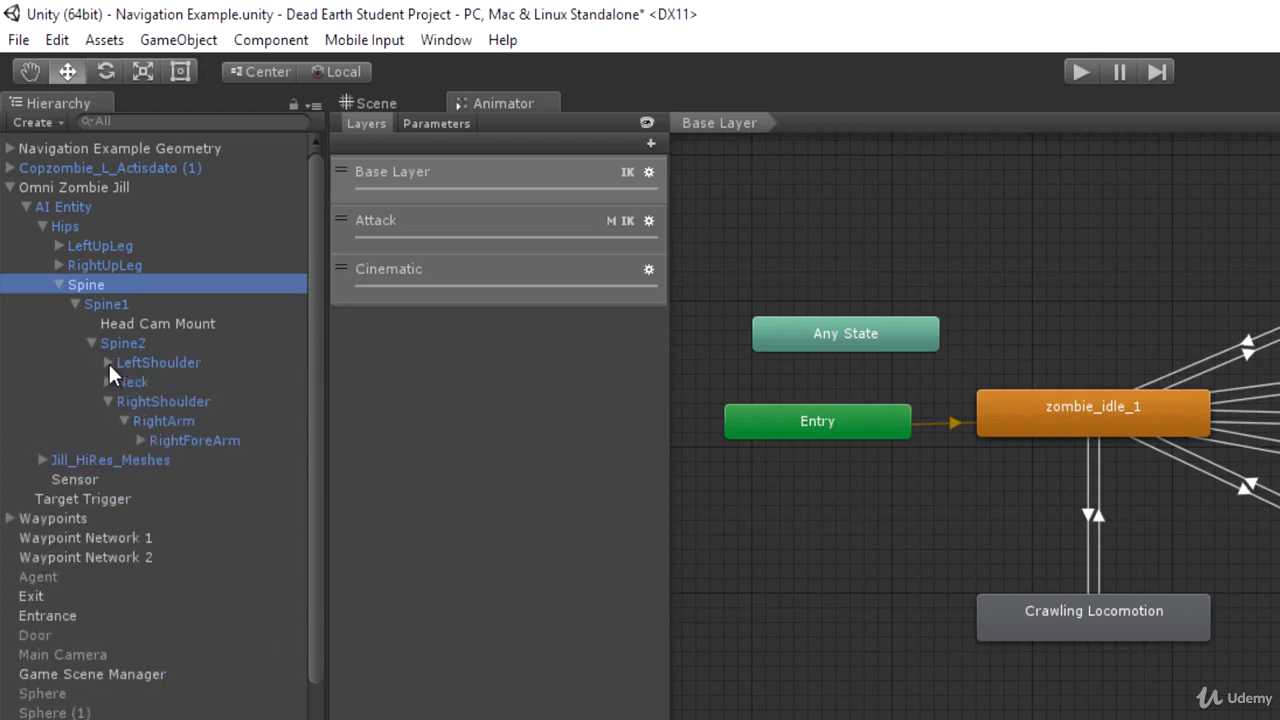
pyautogui.click(107, 400)
pyautogui.click(109, 362)
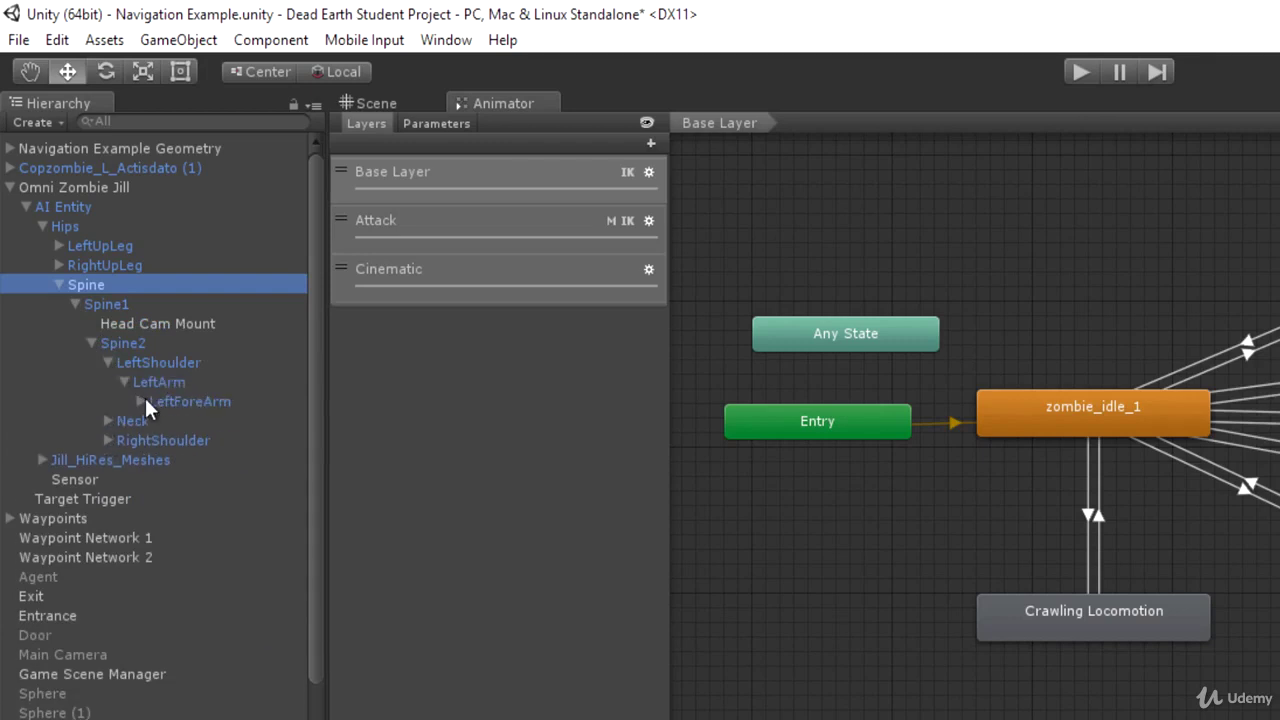
pyautogui.click(143, 401)
pyautogui.click(194, 421)
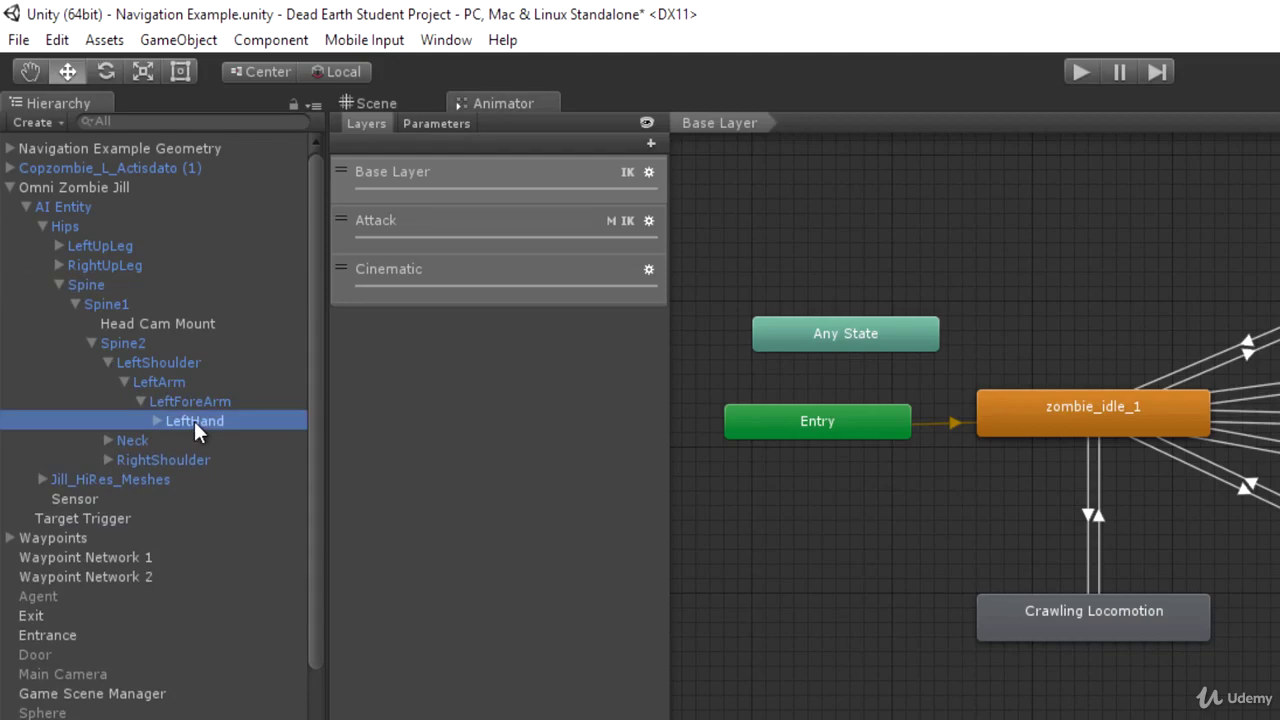
pyautogui.click(157, 421)
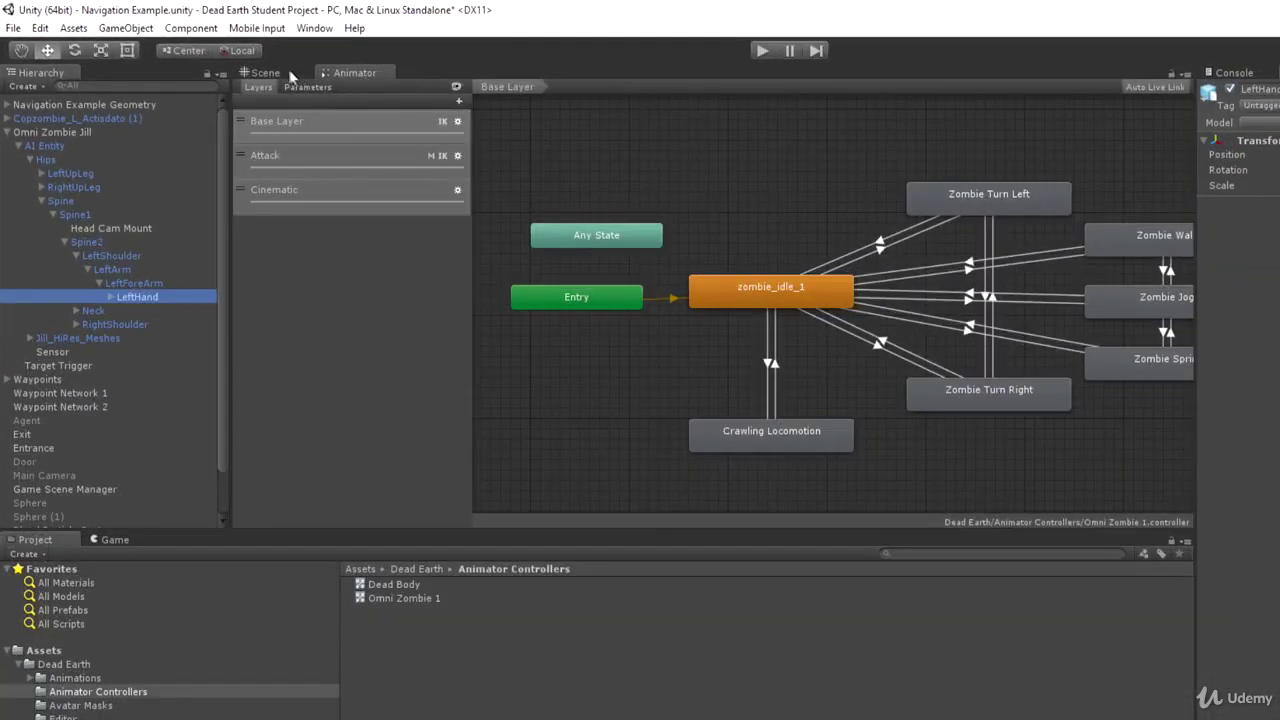
# Step: Frame LeftHand in the Scene view, add a Sphere Collider to it, and reduce the collider's Radius to 0.17
pyautogui.click(265, 72)
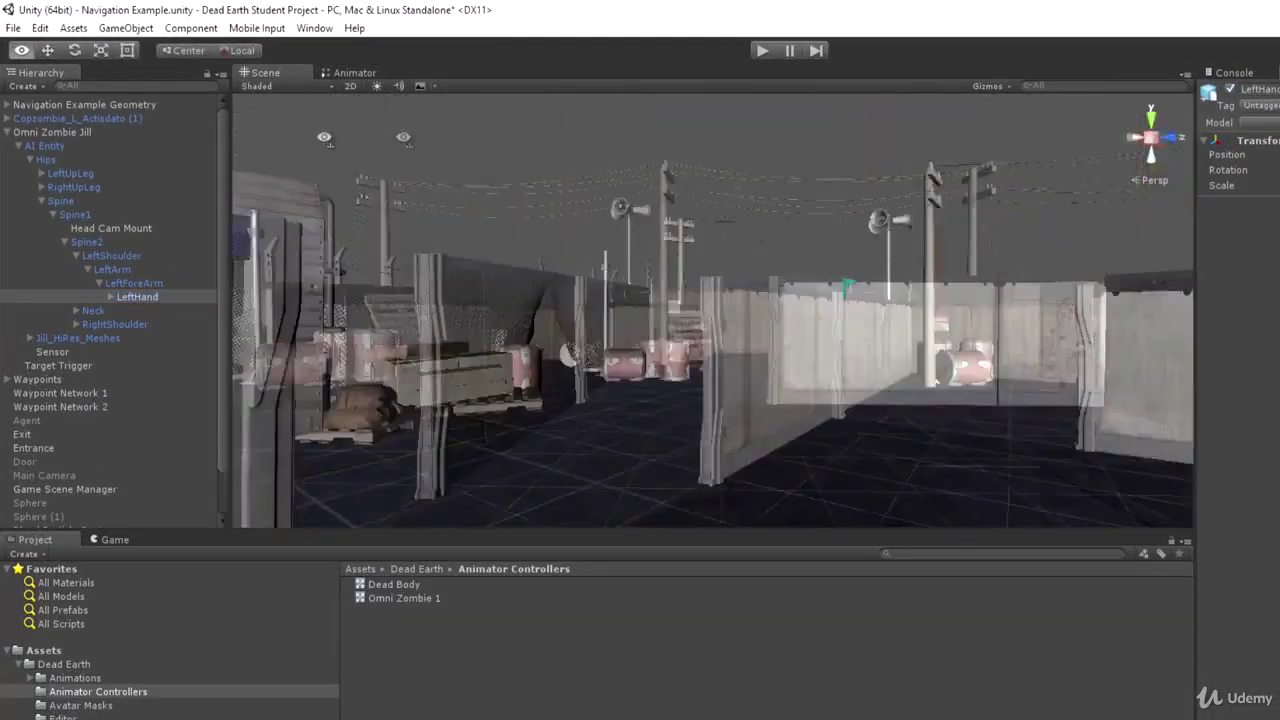
pyautogui.press('f')
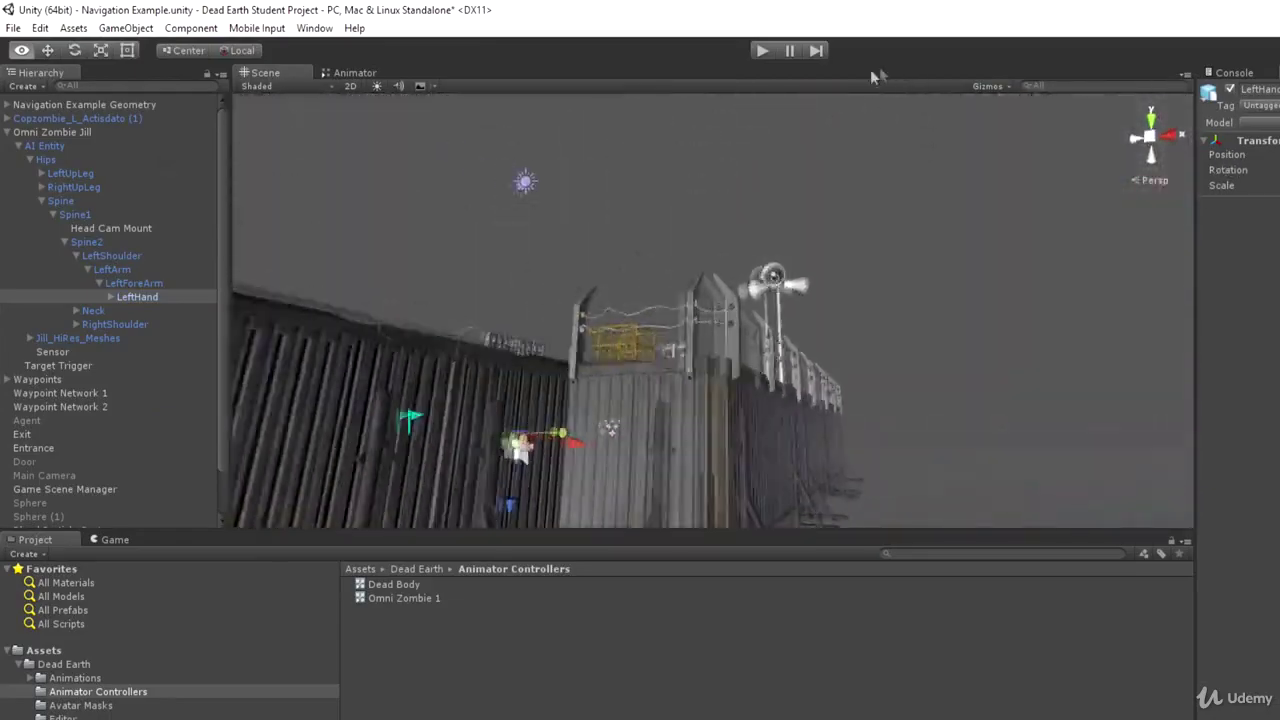
pyautogui.moveTo(528, 183); pyautogui.dragTo(570, 177, button='right')
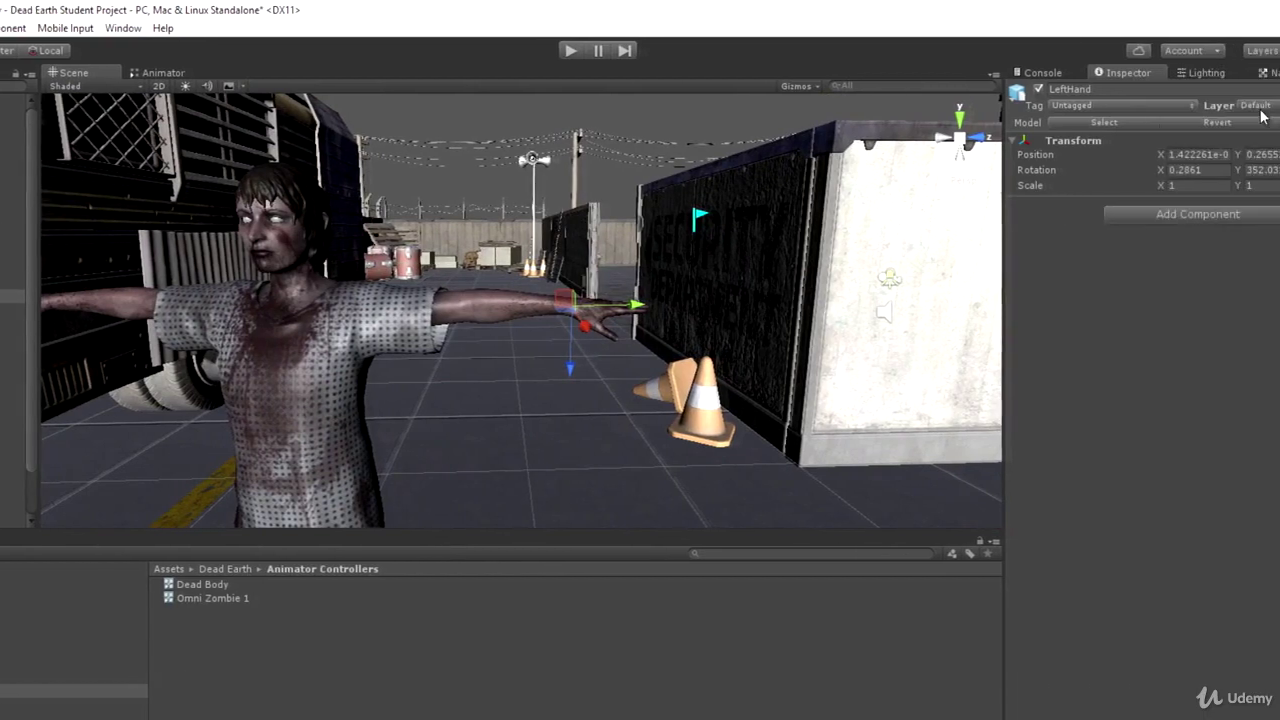
pyautogui.click(1231, 214)
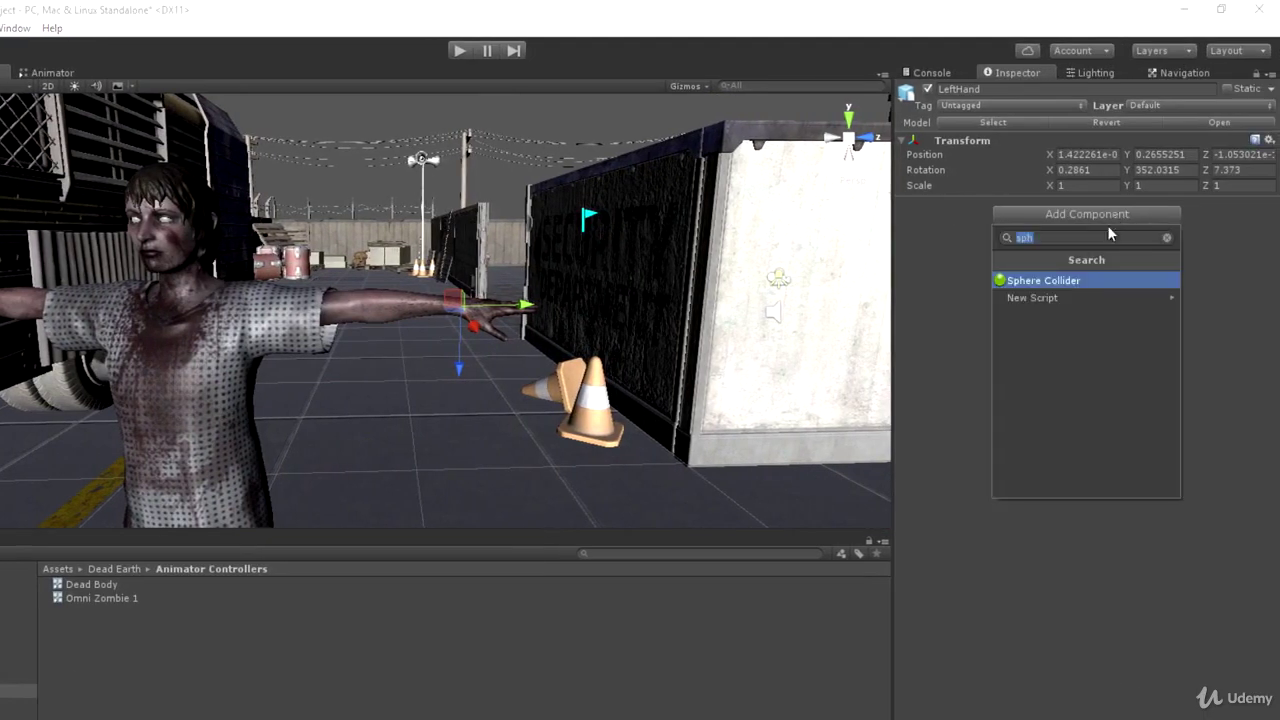
pyautogui.click(1066, 280)
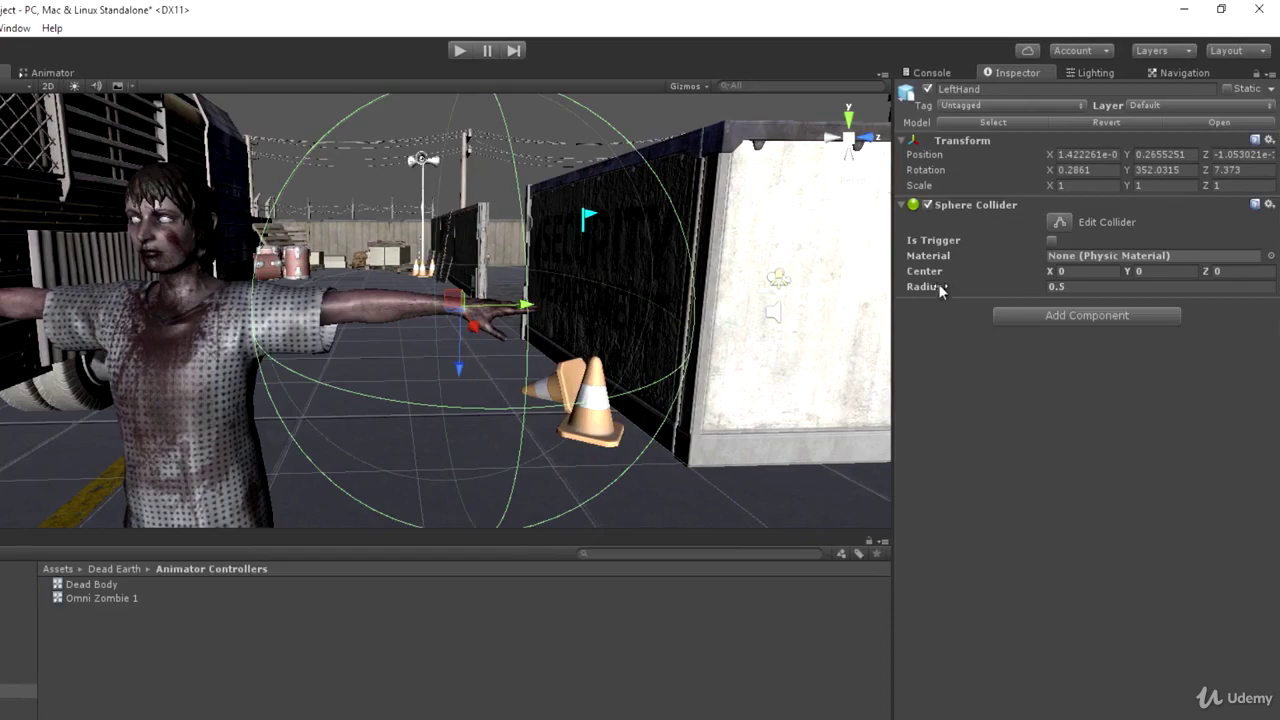
pyautogui.moveTo(943, 289); pyautogui.dragTo(500, 282)
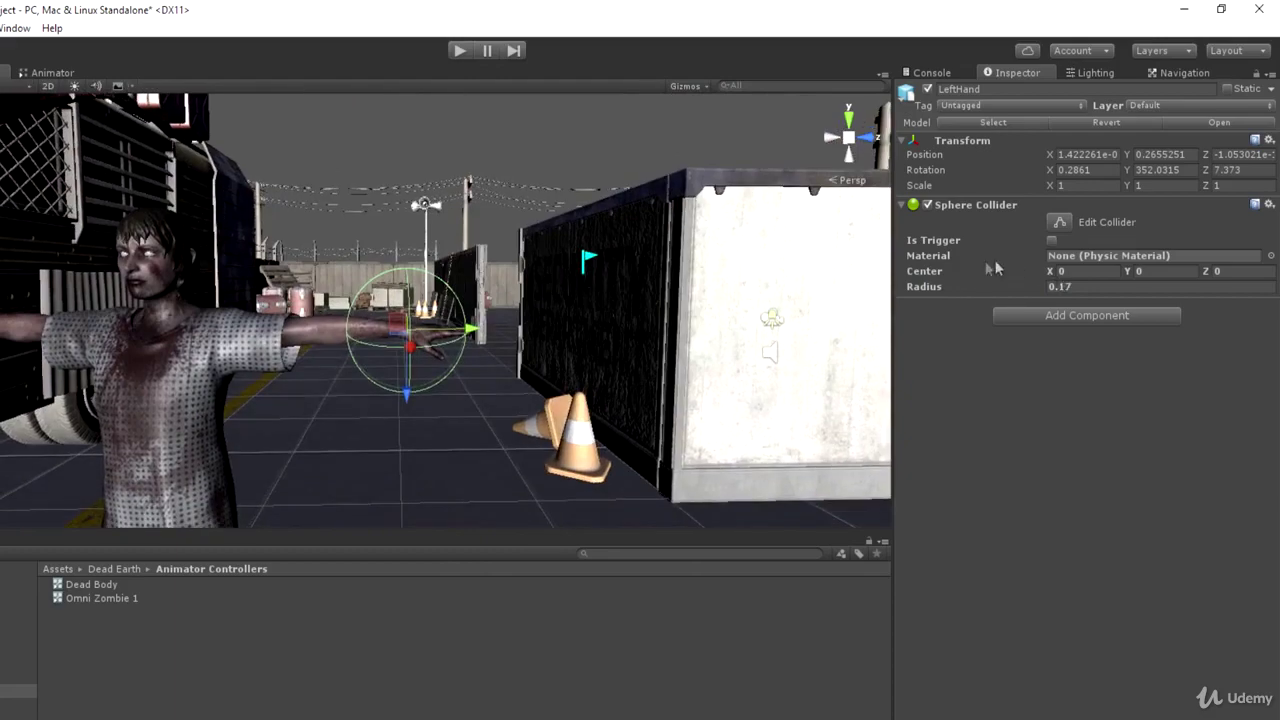
# Step: Shift the LeftHand Sphere Collider toward the fingers by setting its Center Y to 0.06
pyautogui.keyDown('alt'); pyautogui.moveTo(747, 275); pyautogui.dragTo(800, 297); pyautogui.keyUp('alt')
pyautogui.scroll(-4, 805, 272)
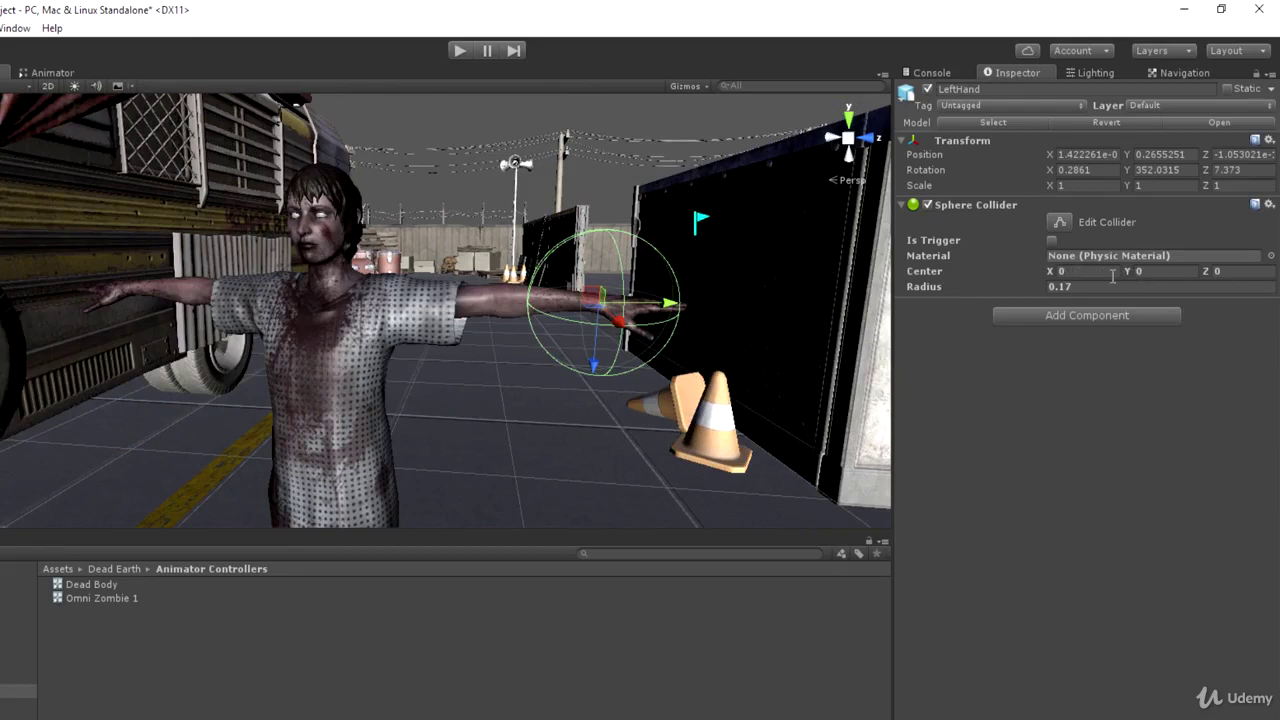
pyautogui.moveTo(1128, 275); pyautogui.dragTo(1130, 276)
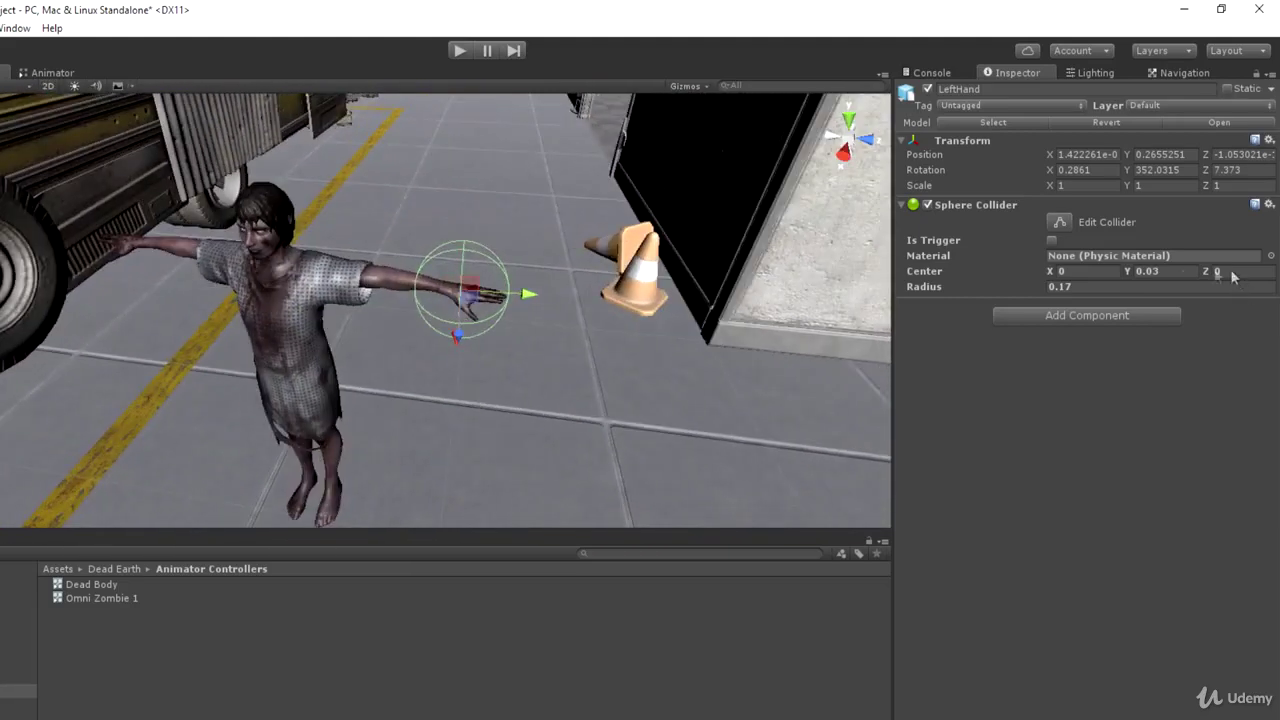
pyautogui.click(1133, 274)
pyautogui.moveTo(1133, 274); pyautogui.dragTo(1137, 274)
# Step: Set the LeftHand Sphere Collider's Radius to 0.18 and enable Is Trigger
pyautogui.click(1127, 287)
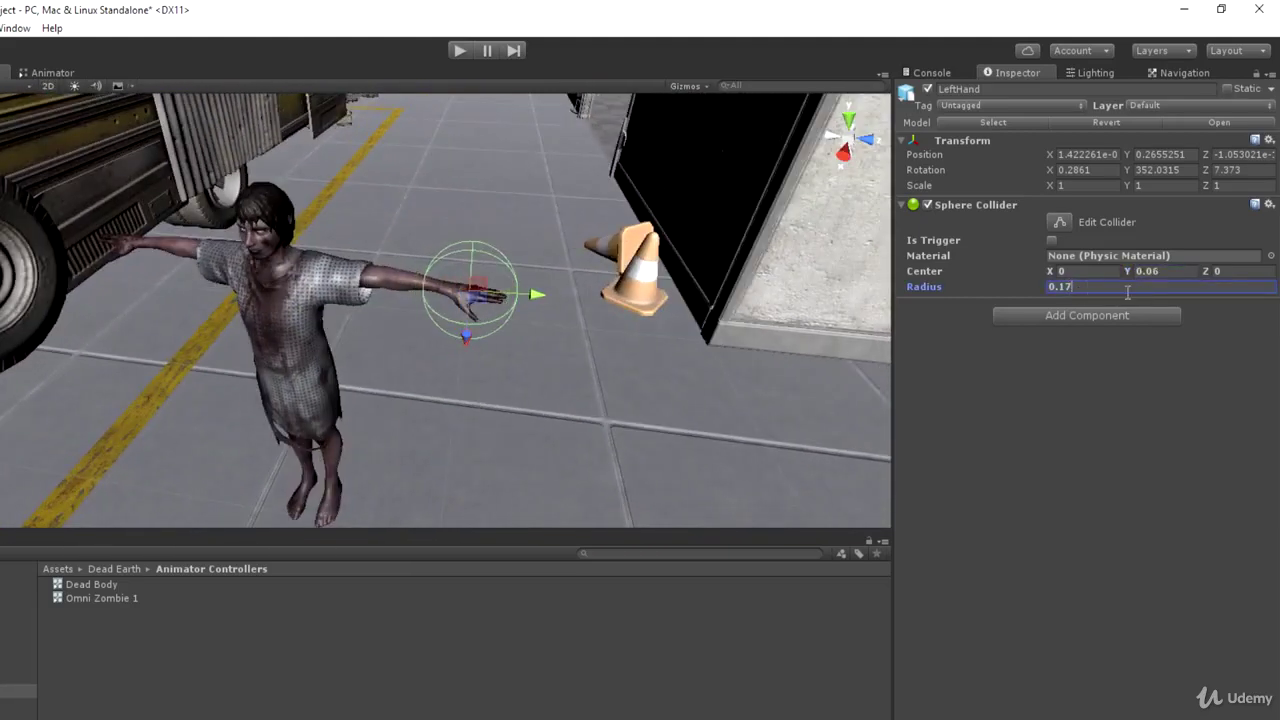
pyautogui.press('BackSpace')
pyautogui.press('BackSpace')
pyautogui.write('2')
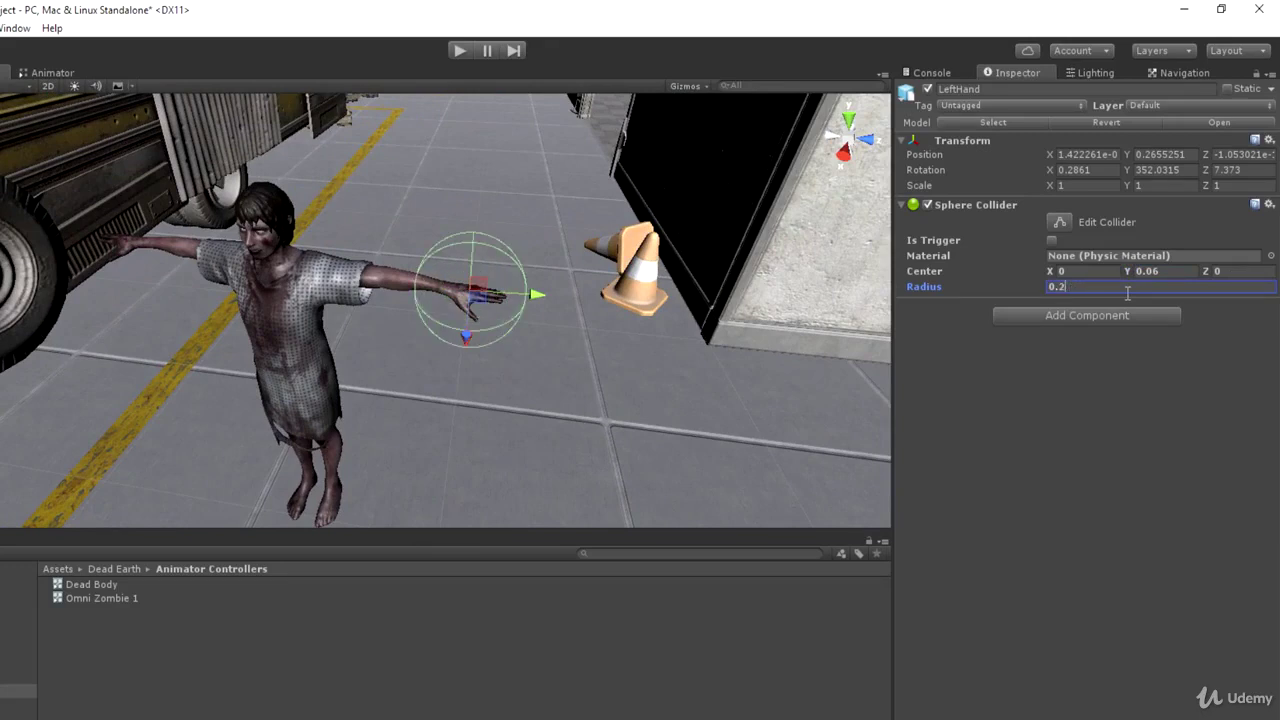
pyautogui.press('BackSpace')
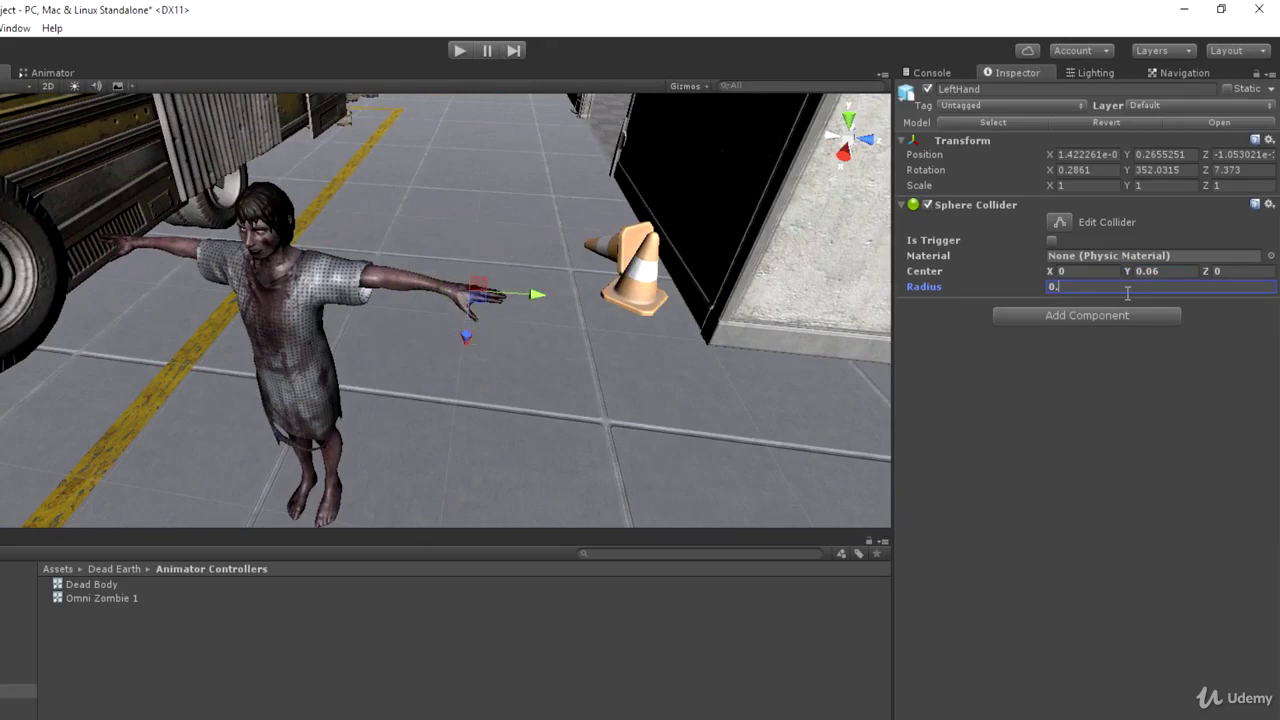
pyautogui.write('18')
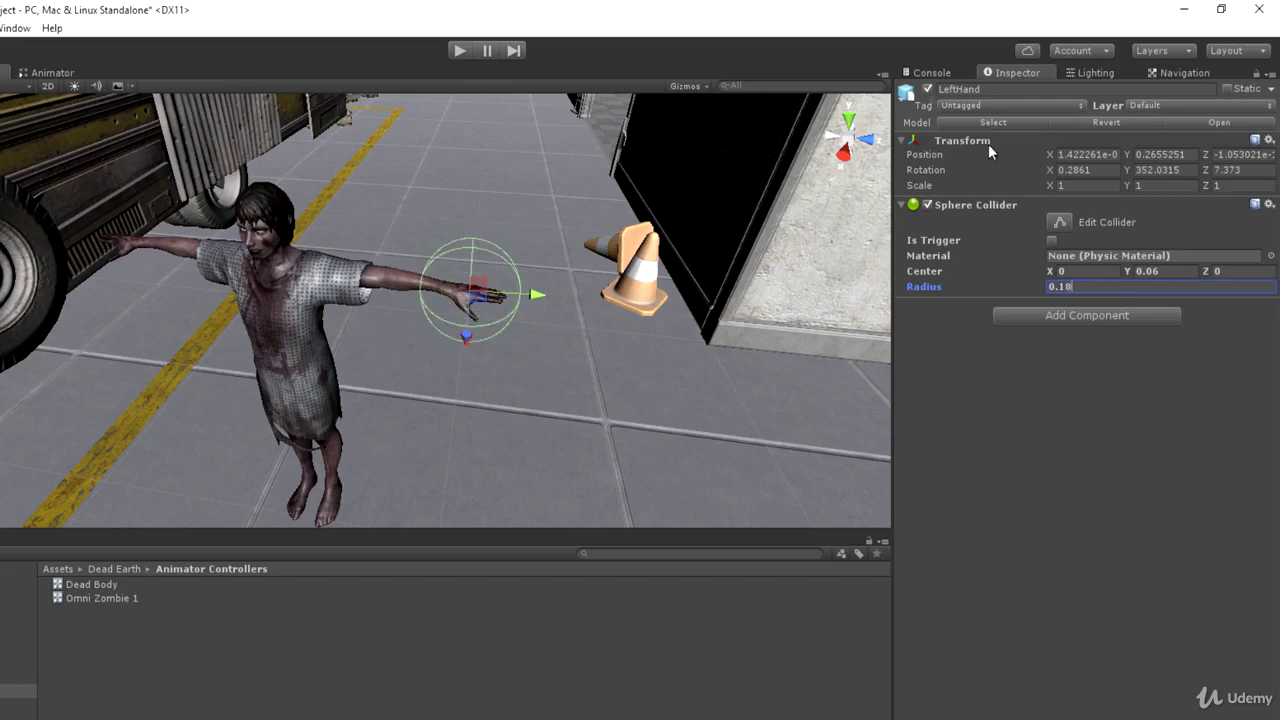
pyautogui.click(1052, 241)
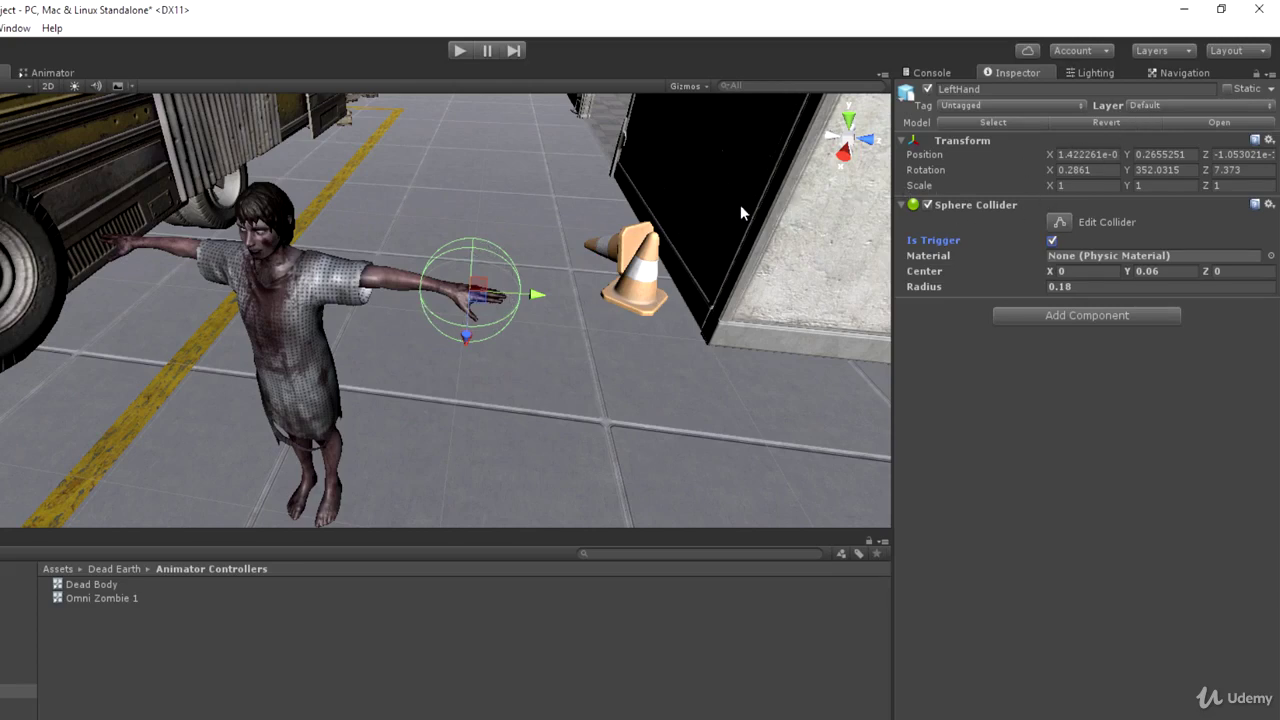
# Step: Open the project settings and review them for the new hand trigger
pyautogui.click(40, 28)
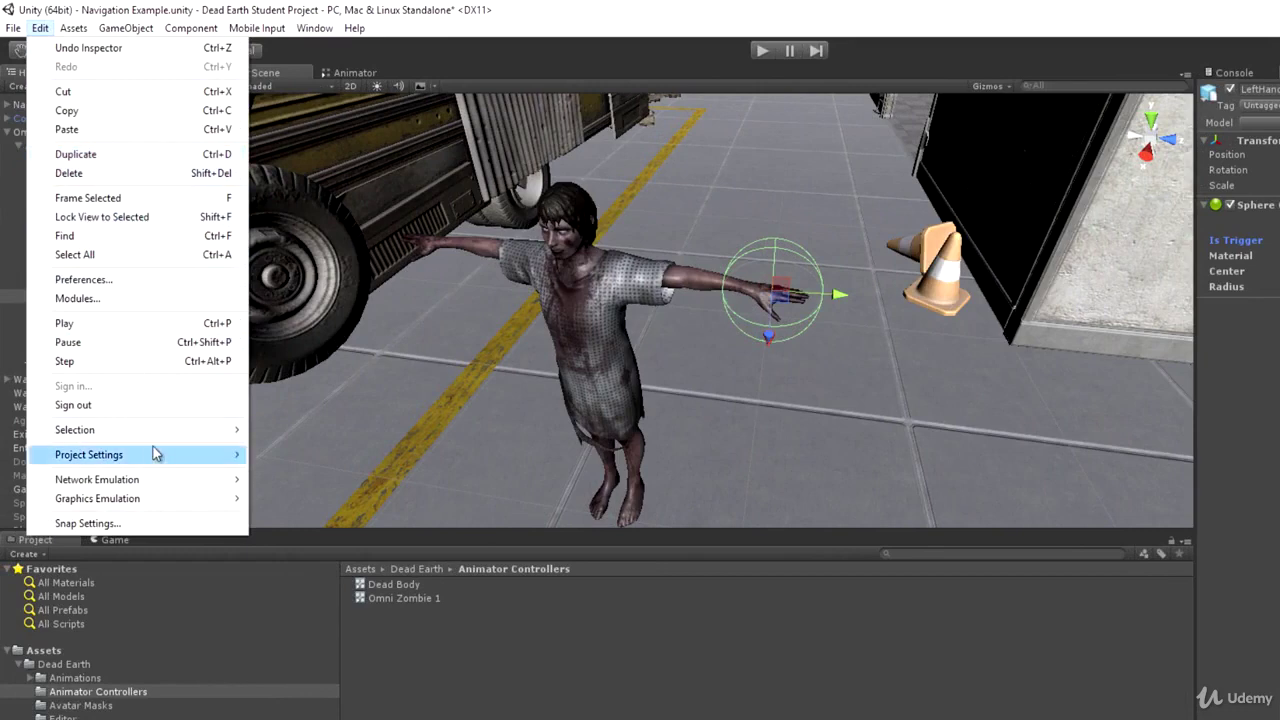
pyautogui.moveTo(155, 454)
pyautogui.click(314, 560)
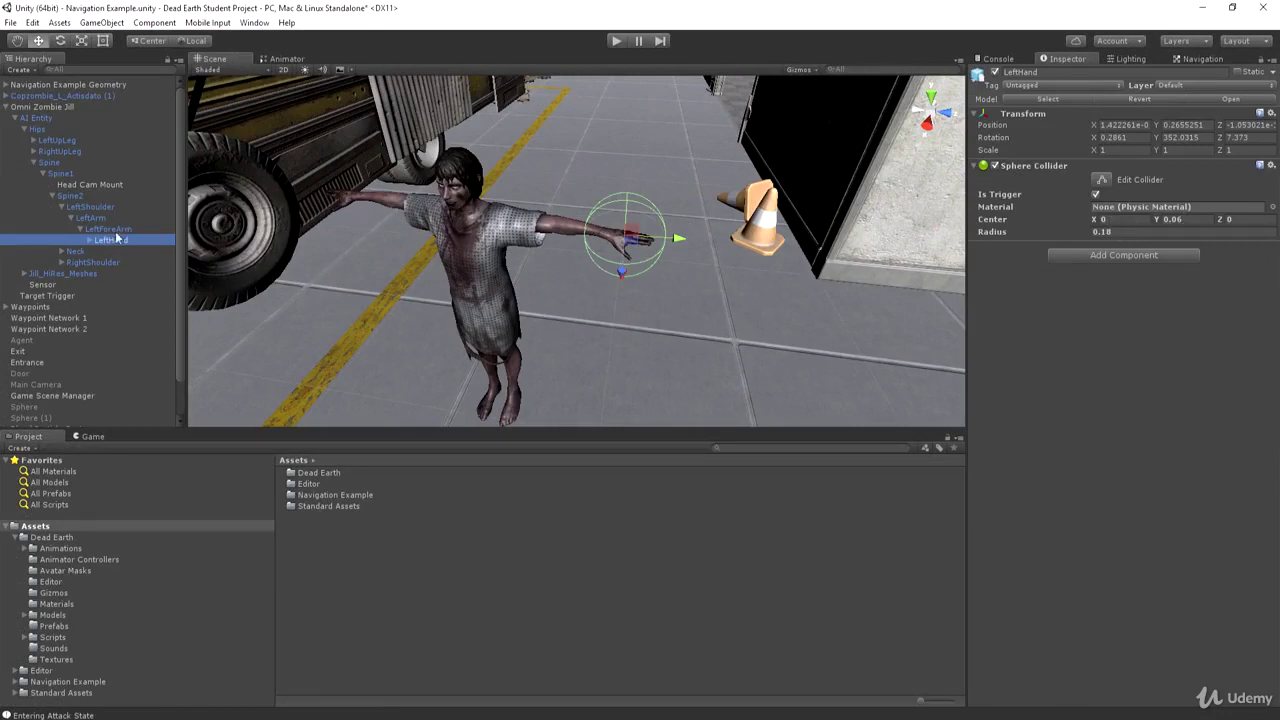
# Step: Expand the RightShoulder branch down through RightArm and RightForeArm, and select the RightHand bone
pyautogui.click(80, 262)
pyautogui.click(61, 262)
pyautogui.click(71, 272)
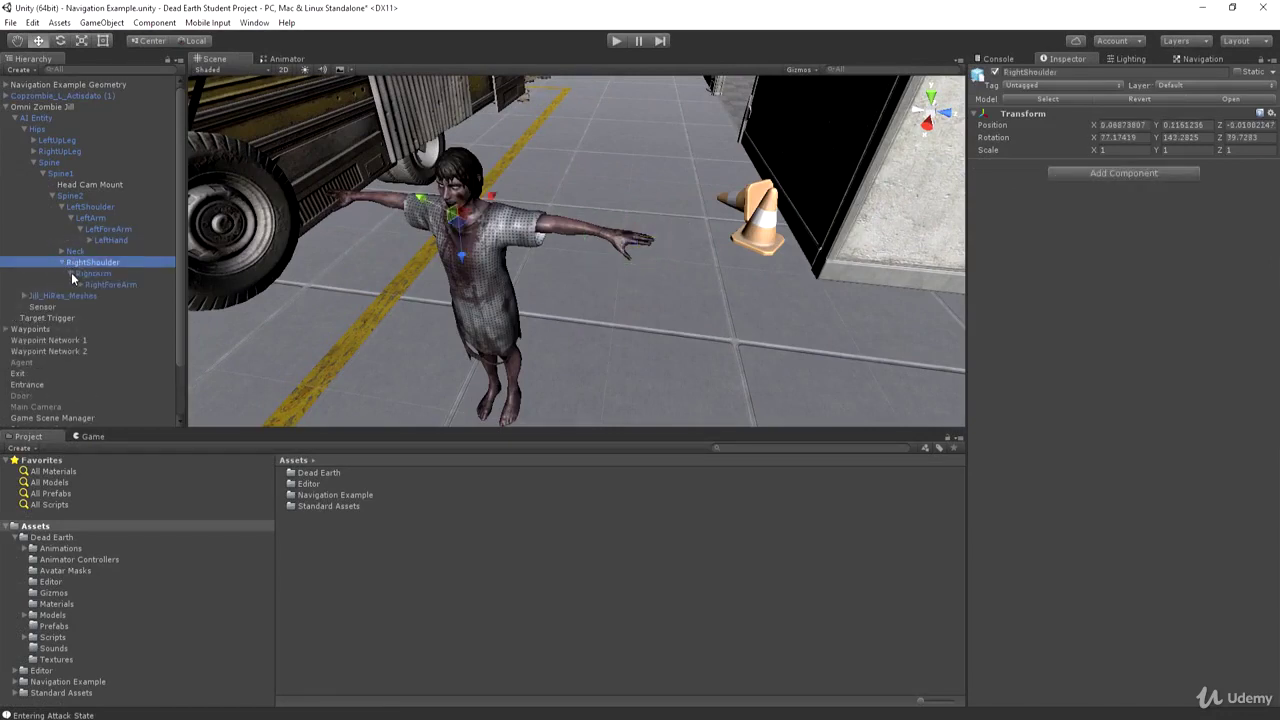
pyautogui.click(80, 284)
pyautogui.click(112, 295)
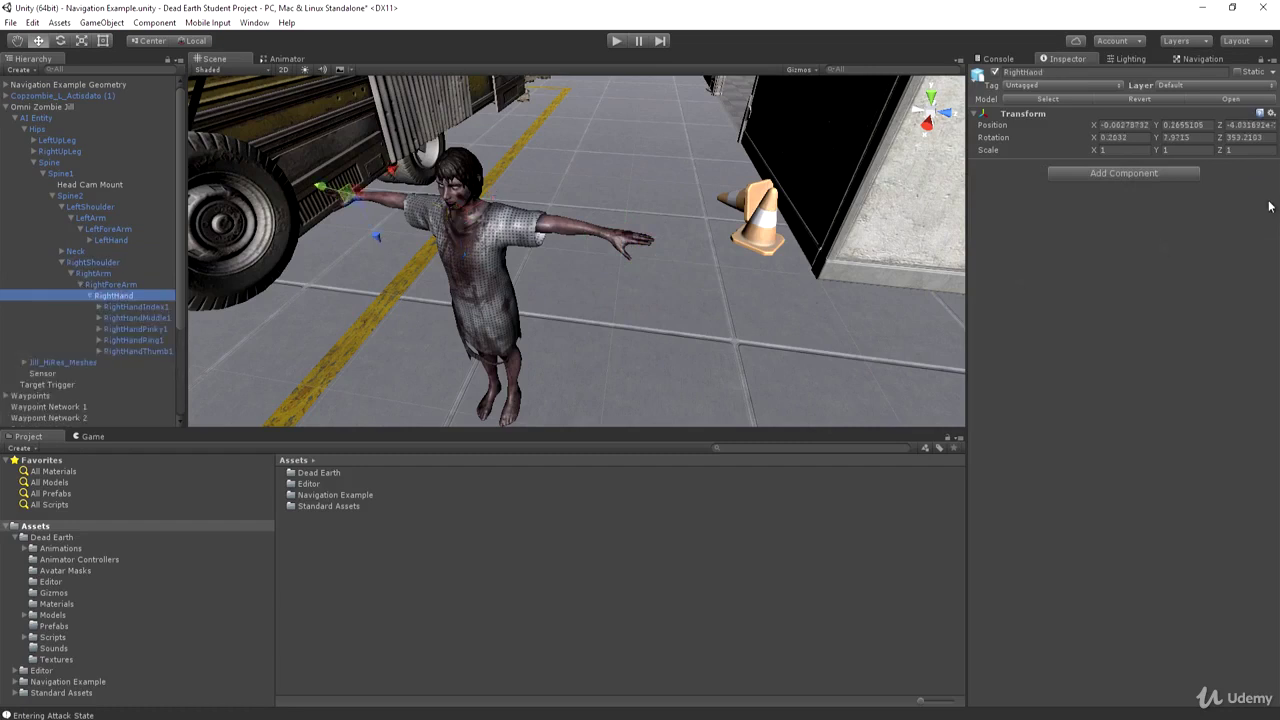
# Step: Assign LeftHand to the AI Trigger layer, applying the change to this object only
pyautogui.click(112, 241)
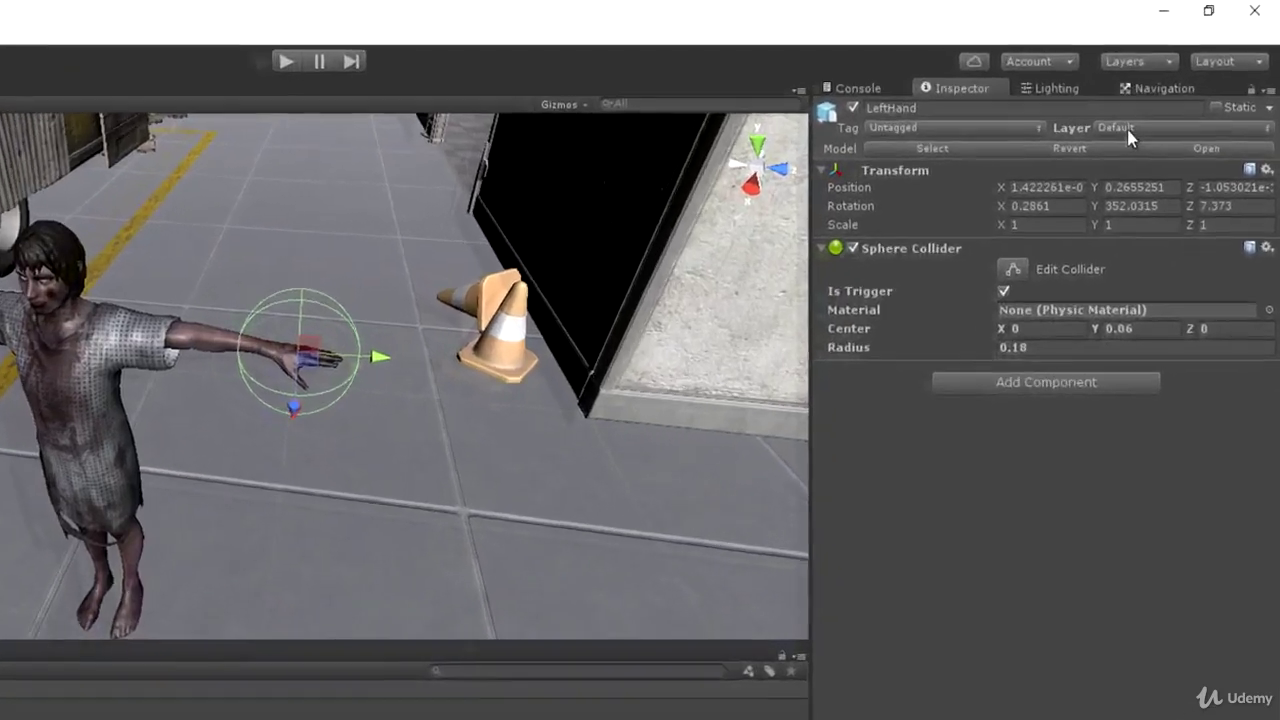
pyautogui.click(1127, 130)
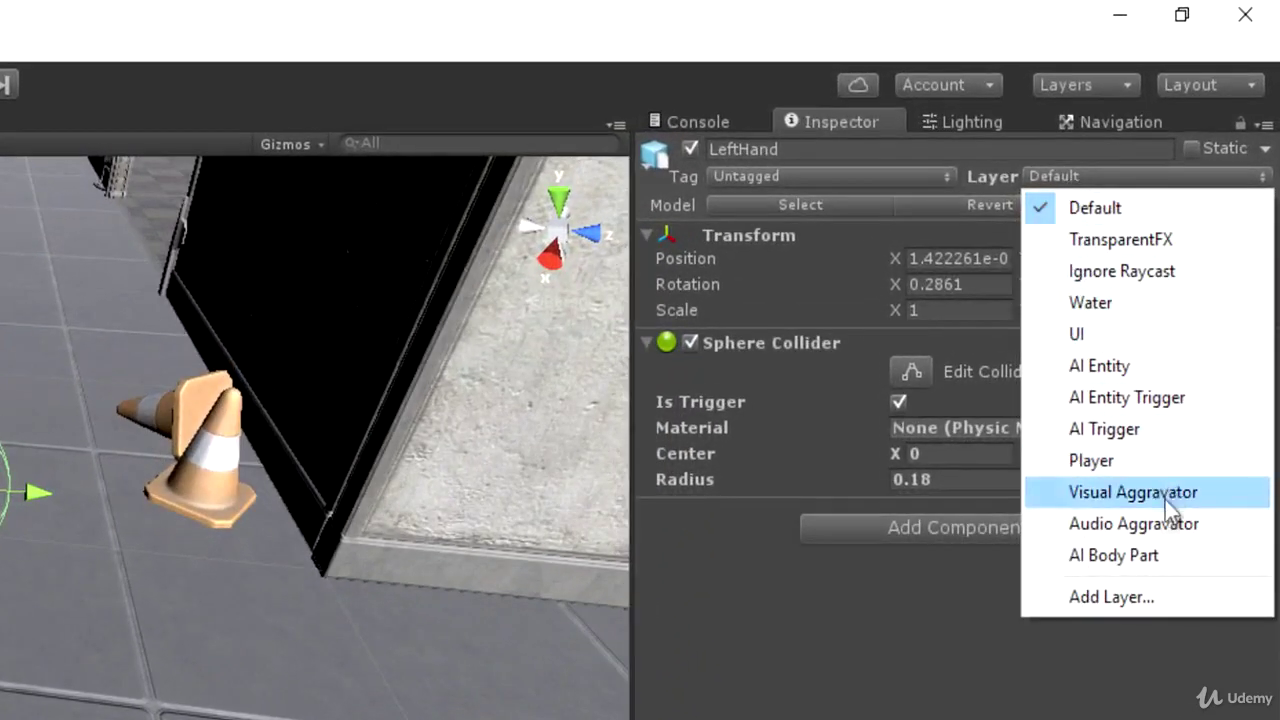
pyautogui.click(1136, 429)
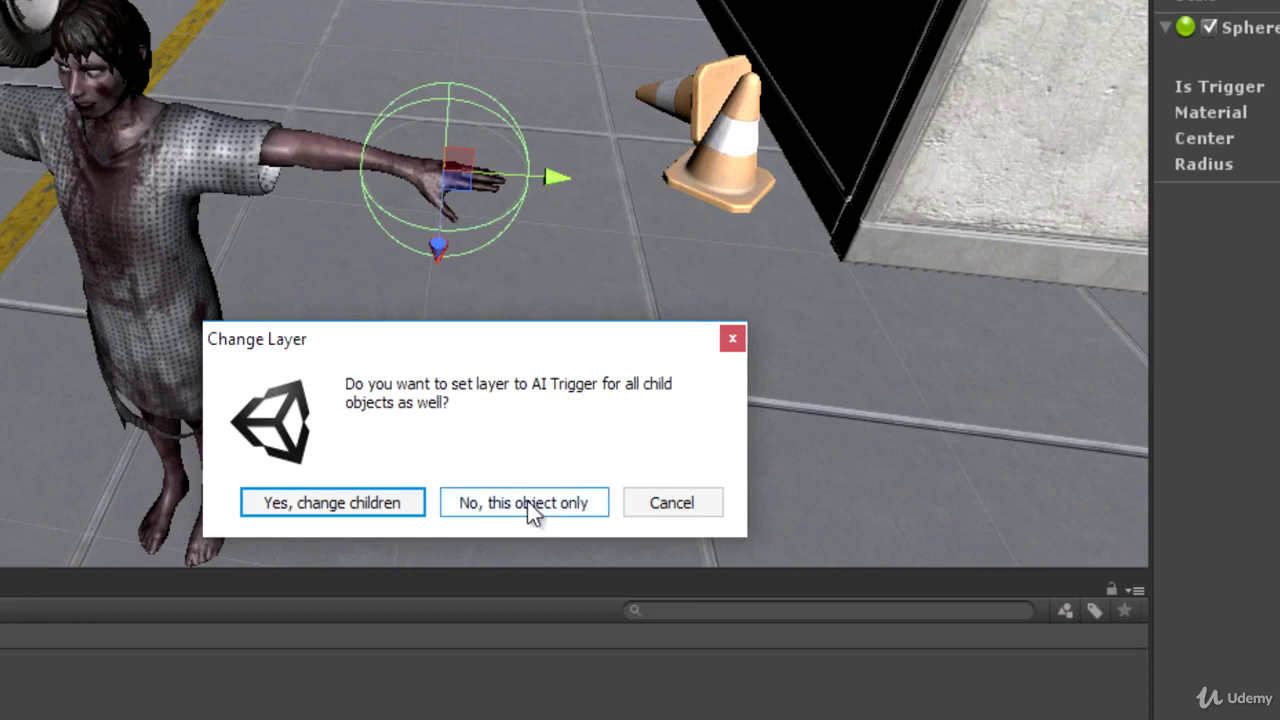
pyautogui.click(527, 501)
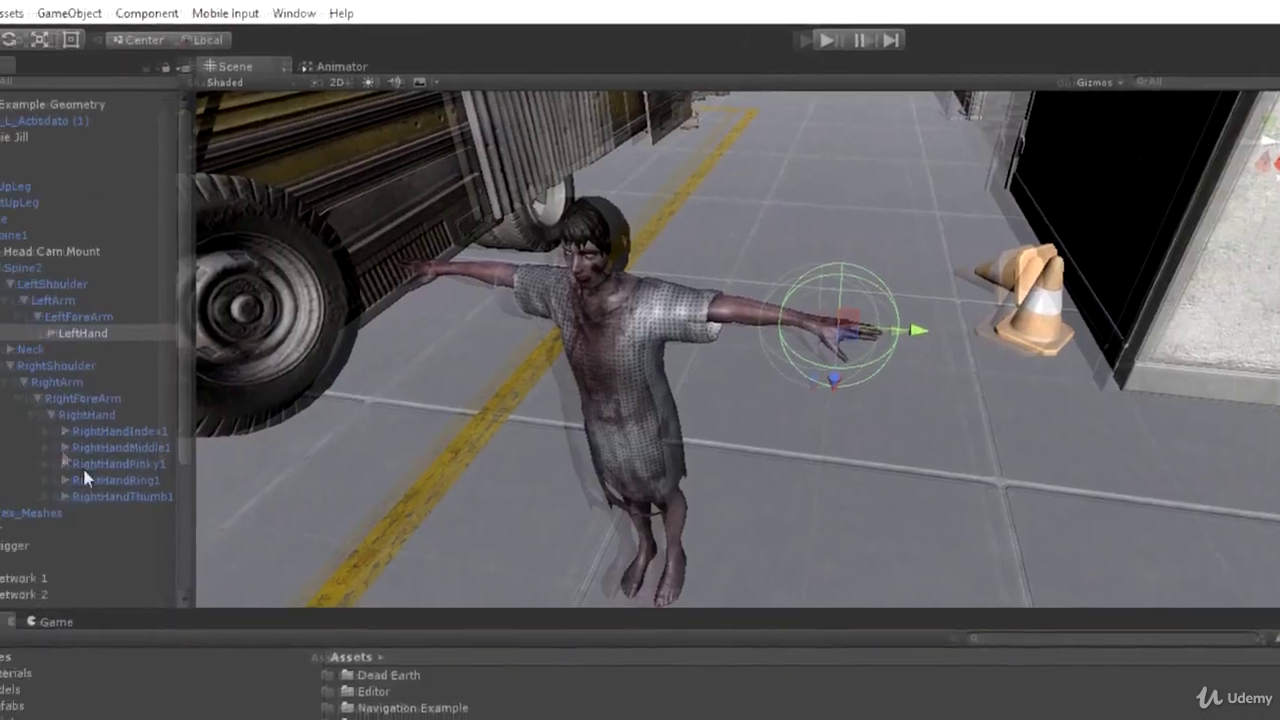
# Step: Assign the RightHand bone to the AI Trigger layer, applying the change to this object only
pyautogui.click(87, 414)
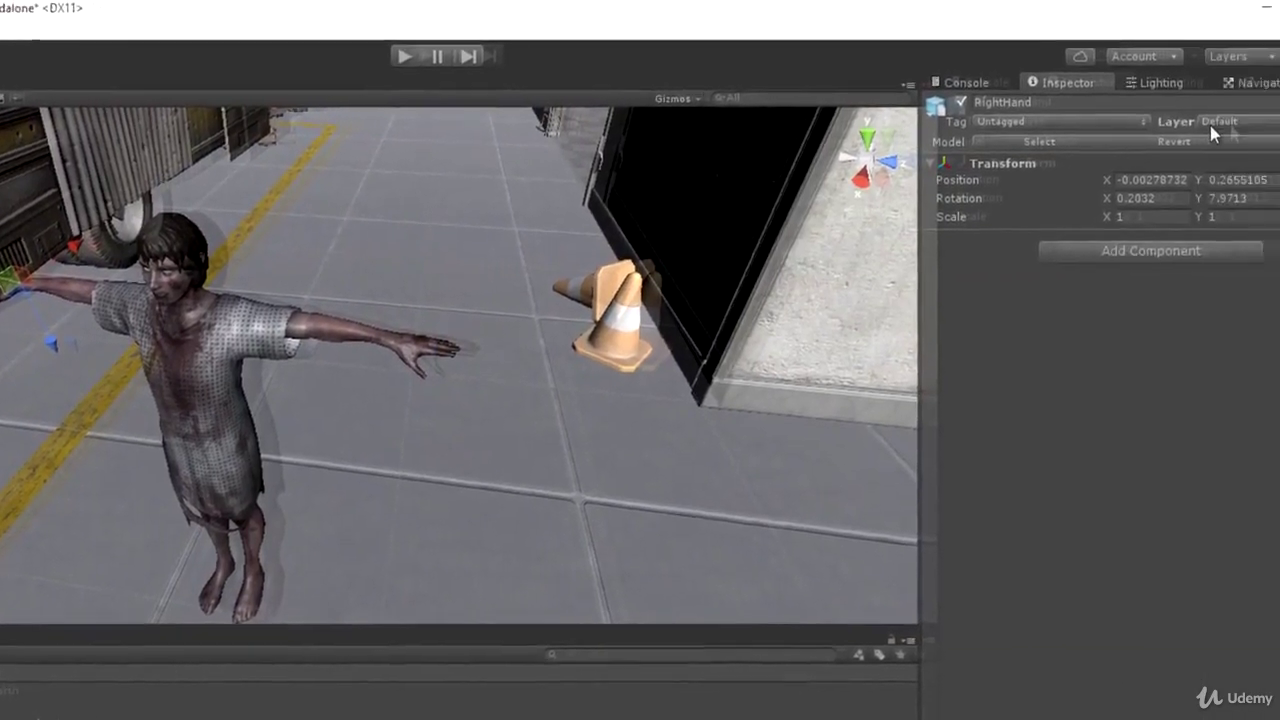
pyautogui.click(1215, 122)
pyautogui.click(1250, 302)
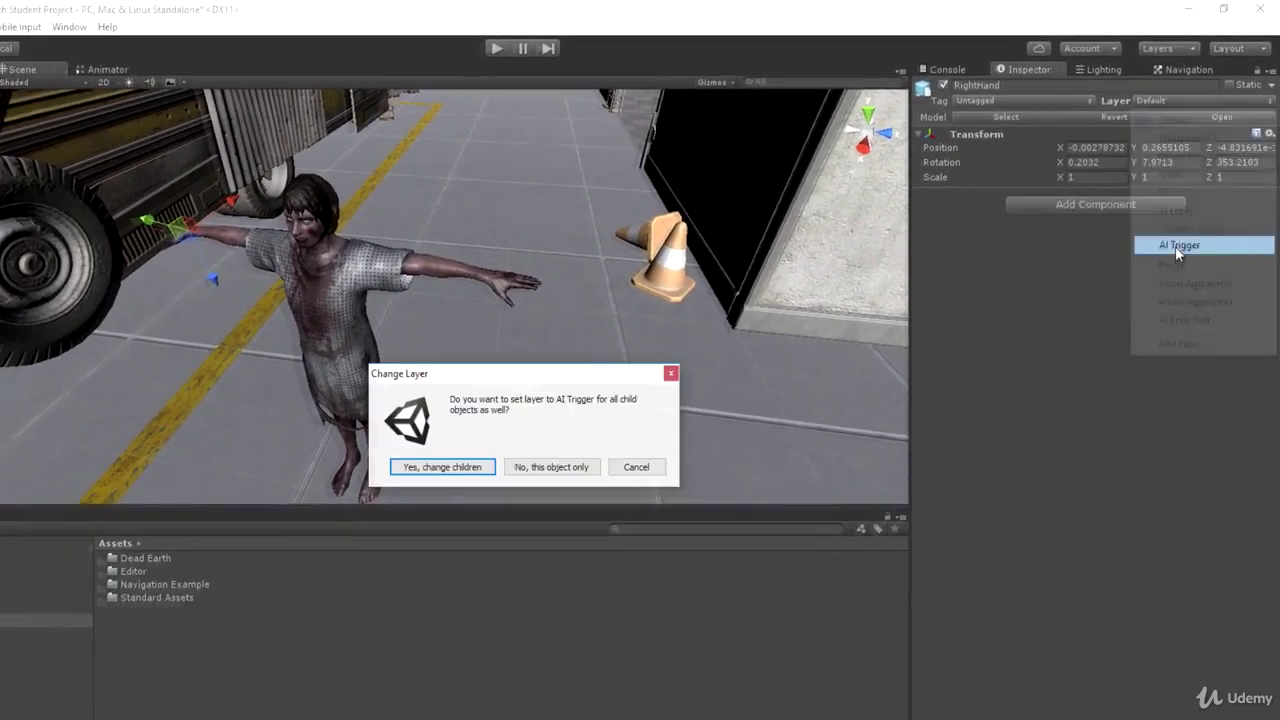
pyautogui.click(551, 466)
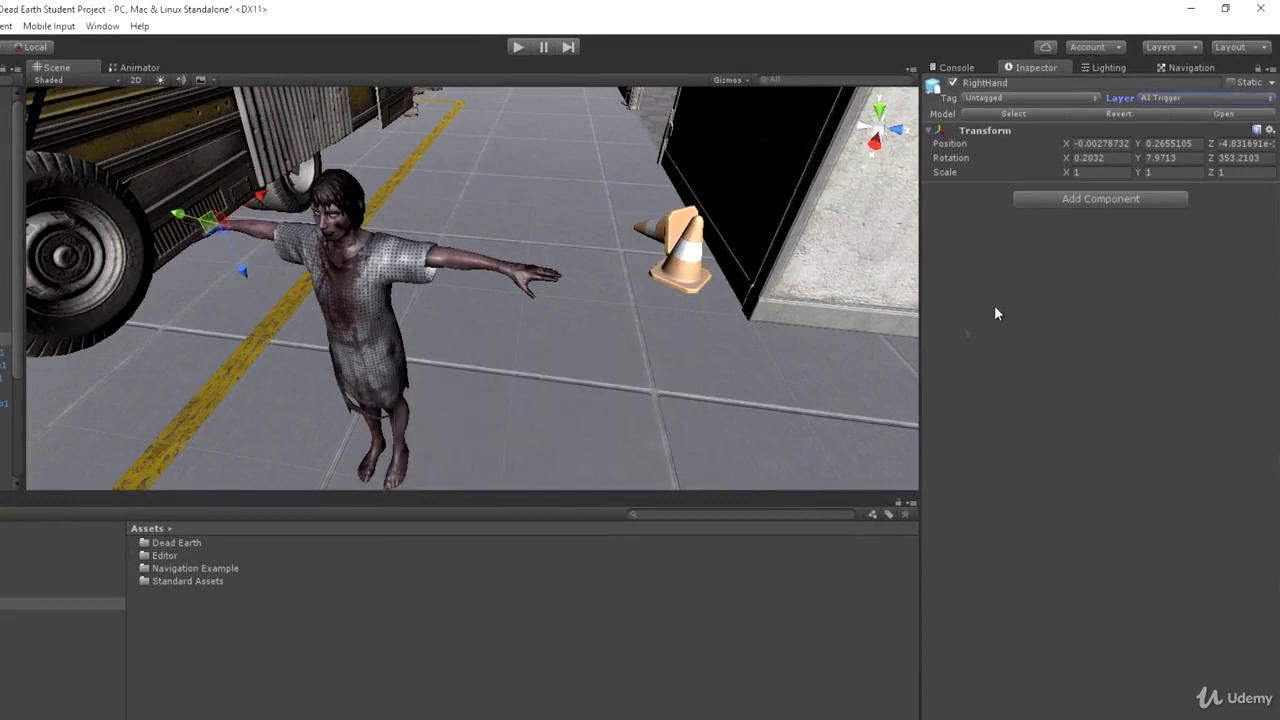
# Step: Add a Sphere Collider to RightHand and set its Radius to 0.18
pyautogui.click(1055, 198)
pyautogui.write('sphere')
pyautogui.click(1057, 258)
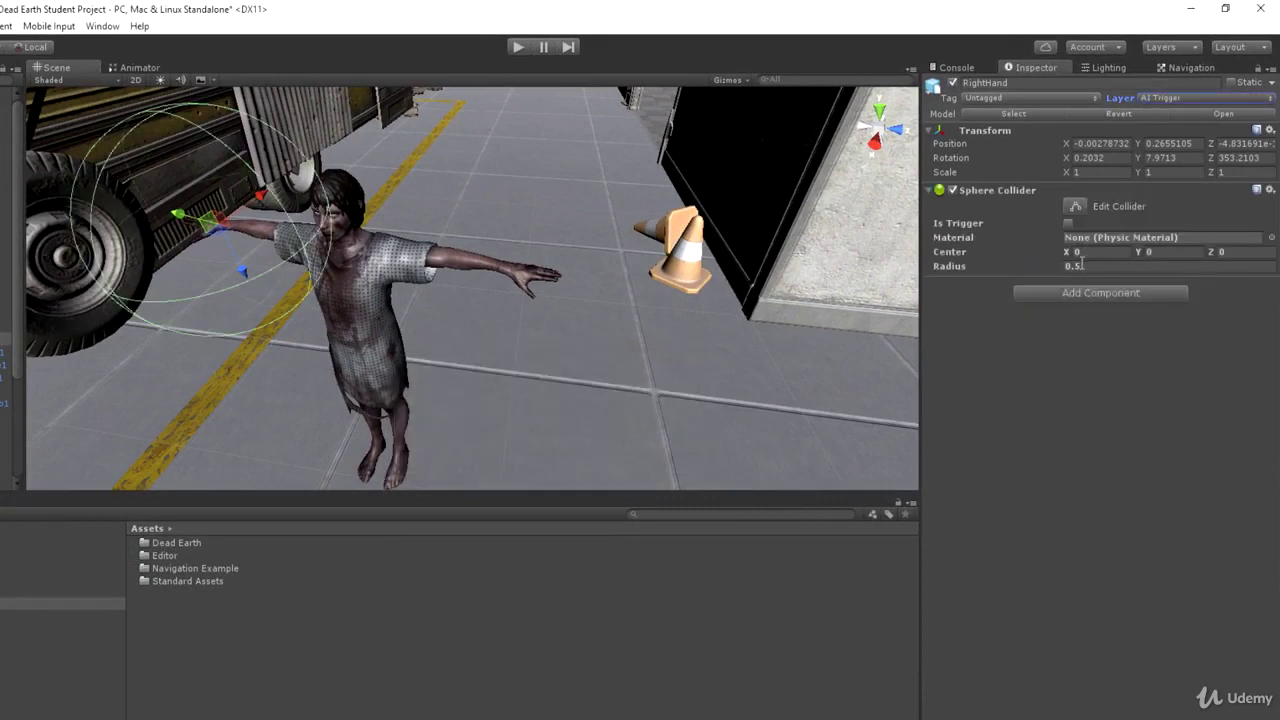
pyautogui.click(1081, 265)
pyautogui.press('BackSpace')
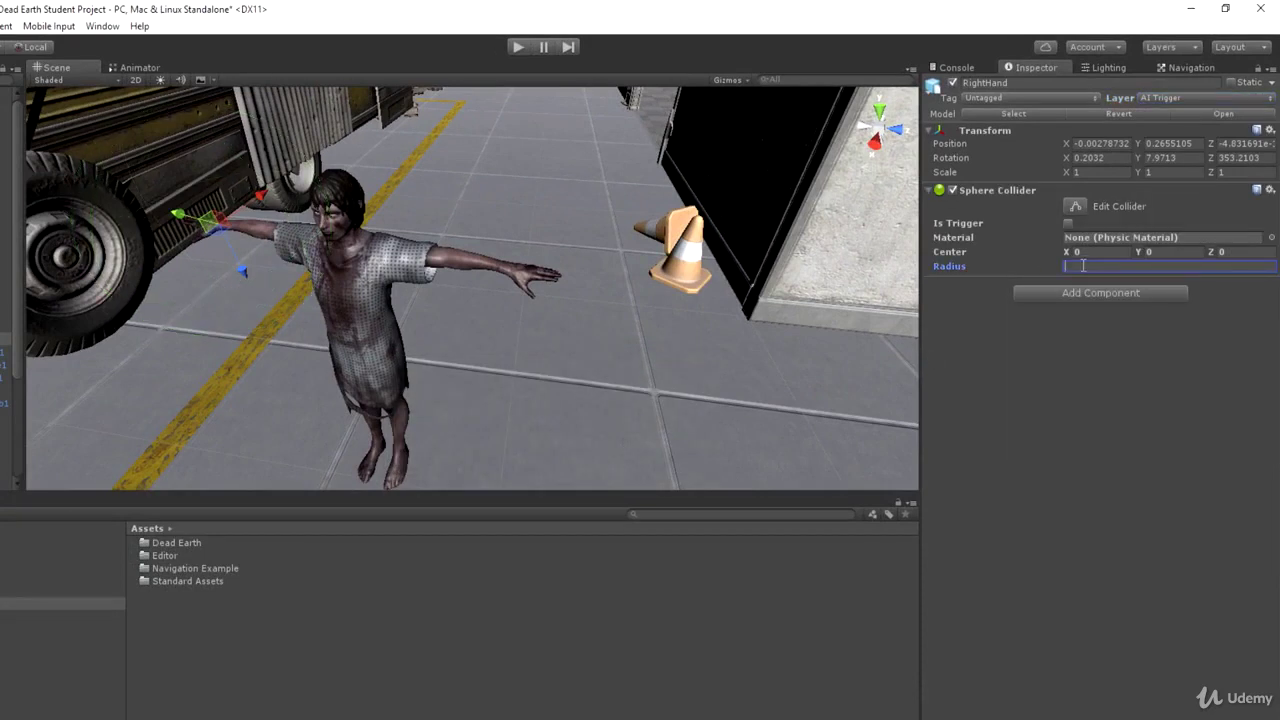
pyautogui.write('0.18')
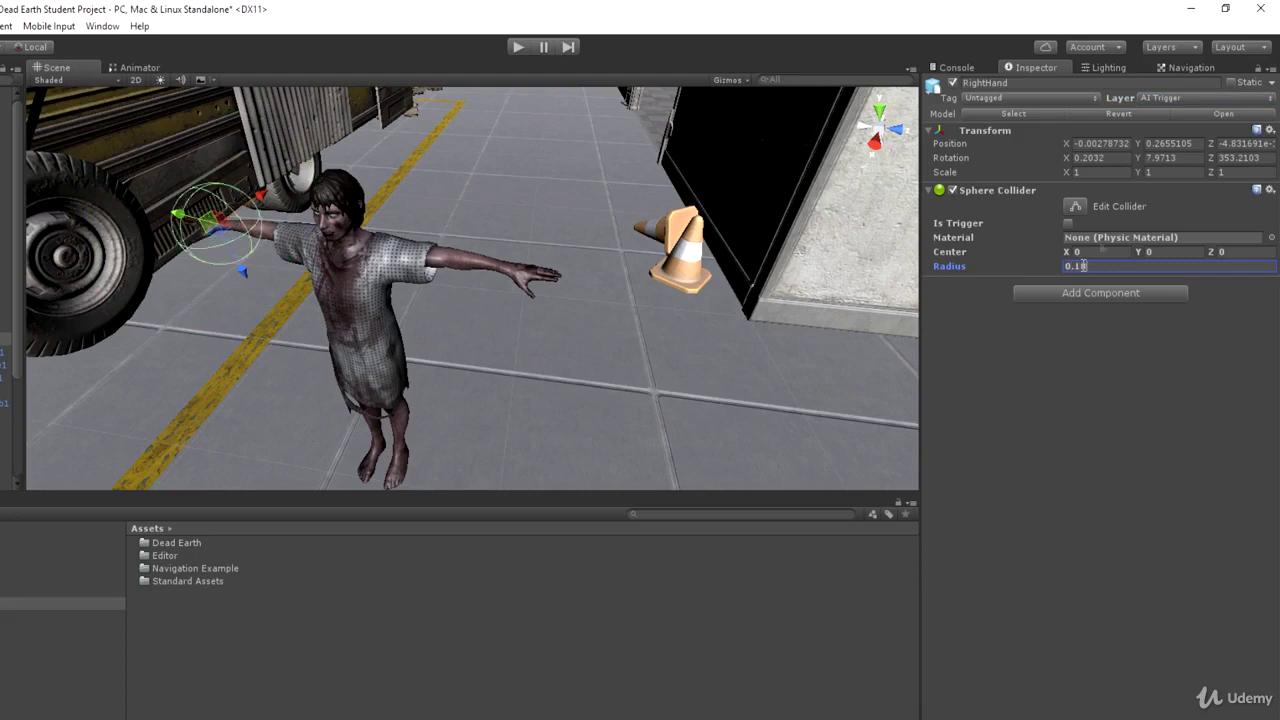
# Step: Set the RightHand Sphere Collider's Center Y to 0.06 and check how it fits around the hand
pyautogui.click(1150, 252)
pyautogui.write('0.')
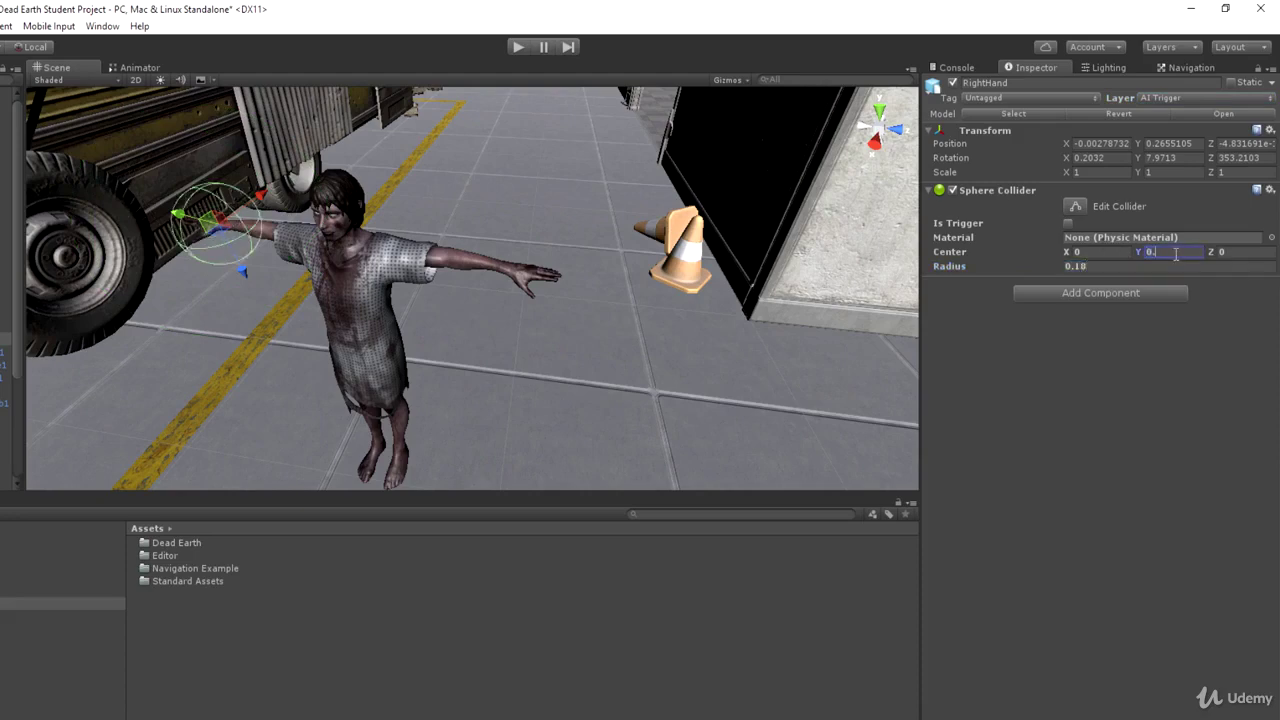
pyautogui.write('06')
pyautogui.press('Return')
pyautogui.press('f')
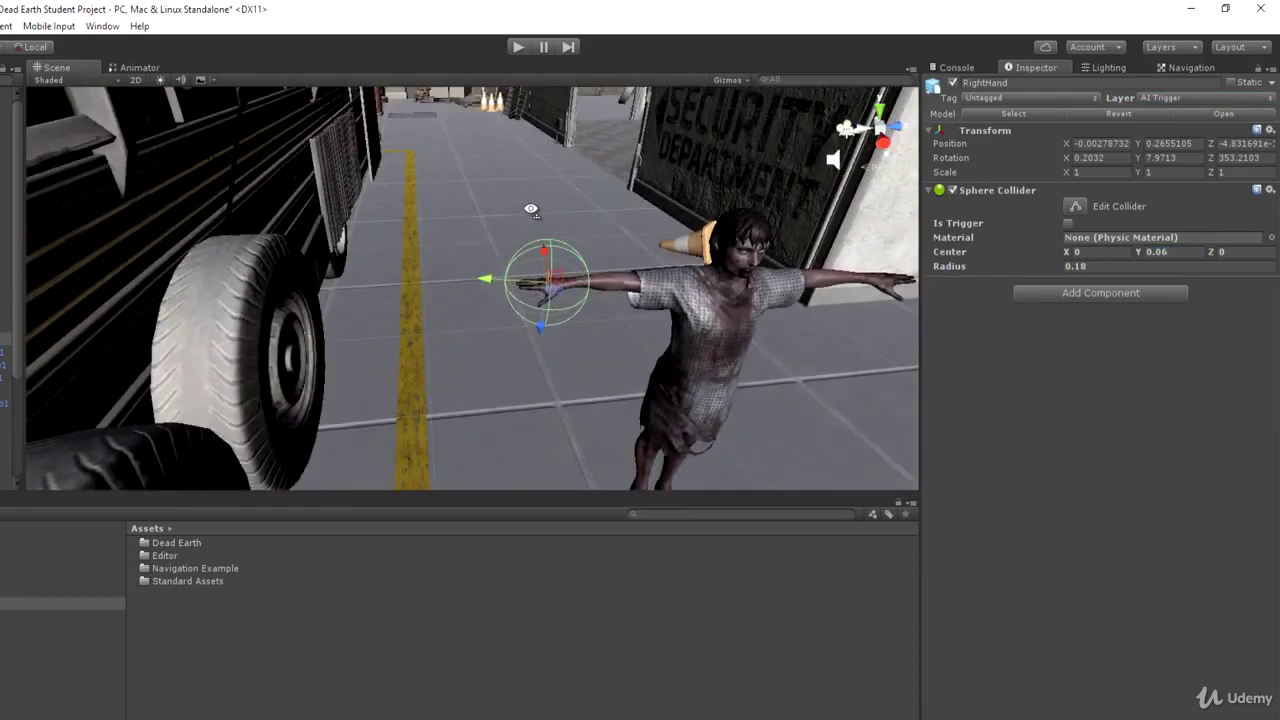
pyautogui.keyDown('alt'); pyautogui.moveTo(531, 209); pyautogui.dragTo(446, 220); pyautogui.keyUp('alt')
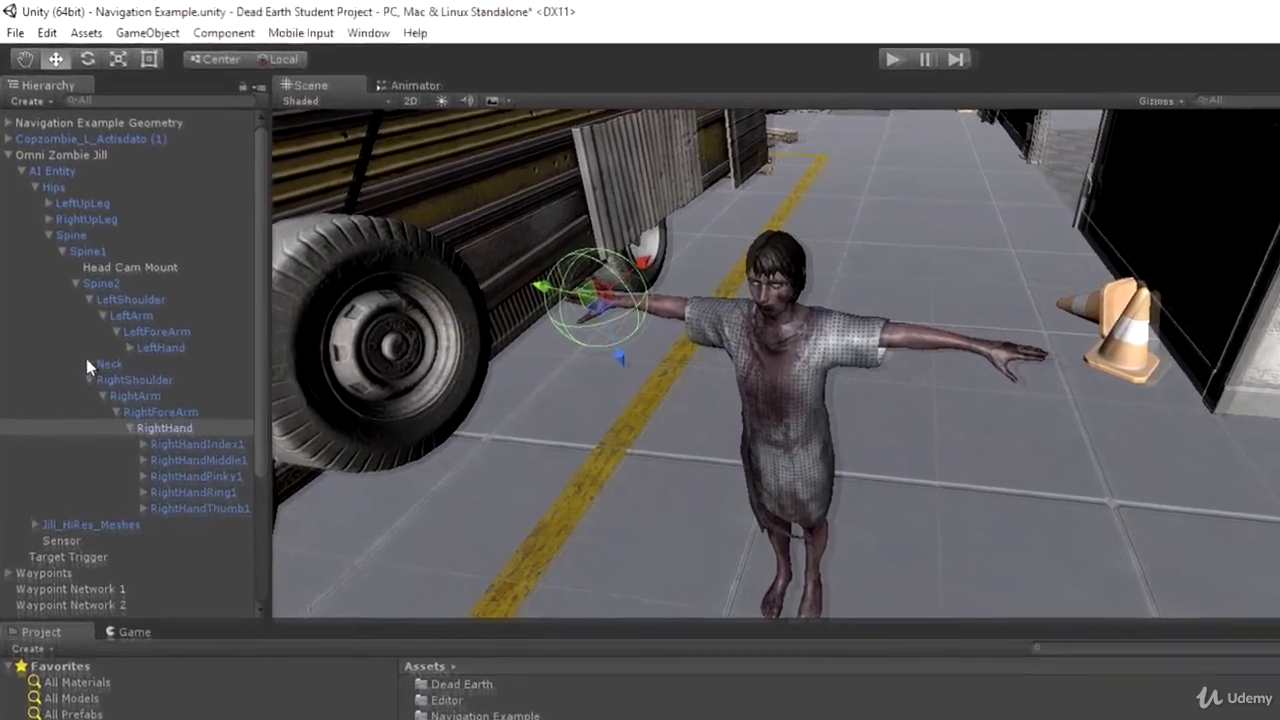
# Step: Expand the Neck branch, select the Head bone and assign it to the AI Trigger layer, for this object only
pyautogui.click(70, 288)
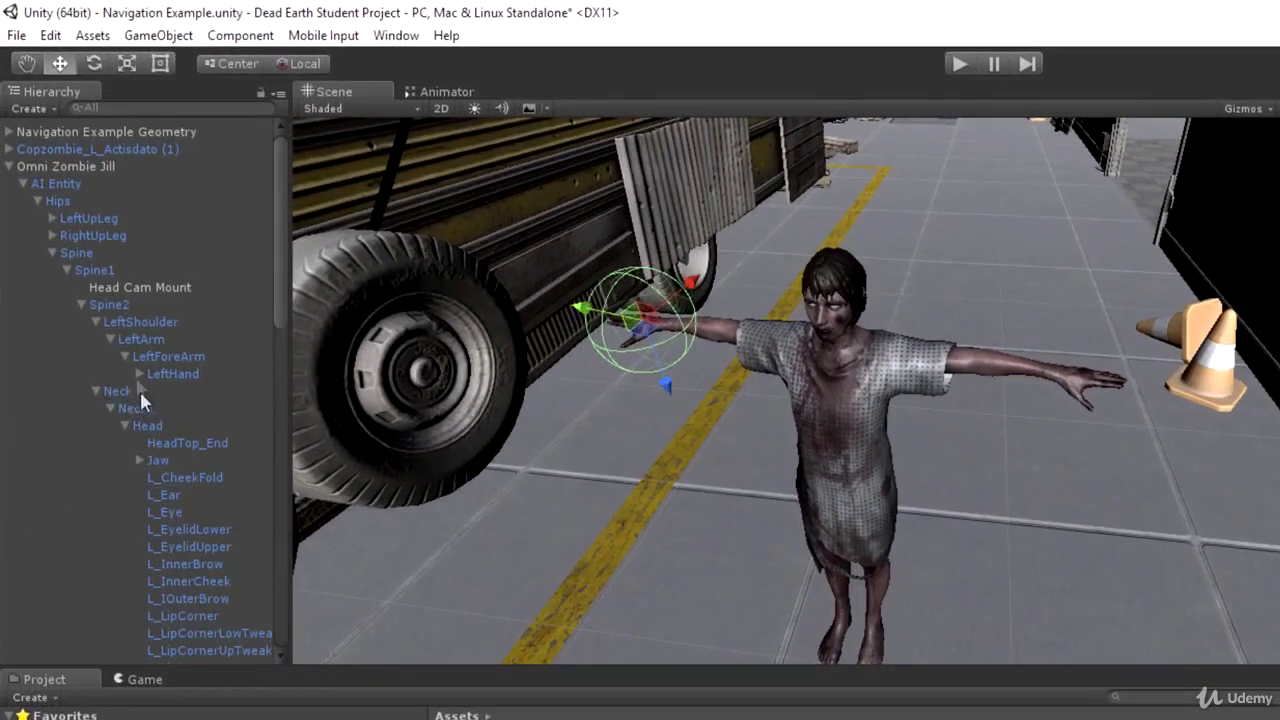
pyautogui.scroll(-5, 130, 347)
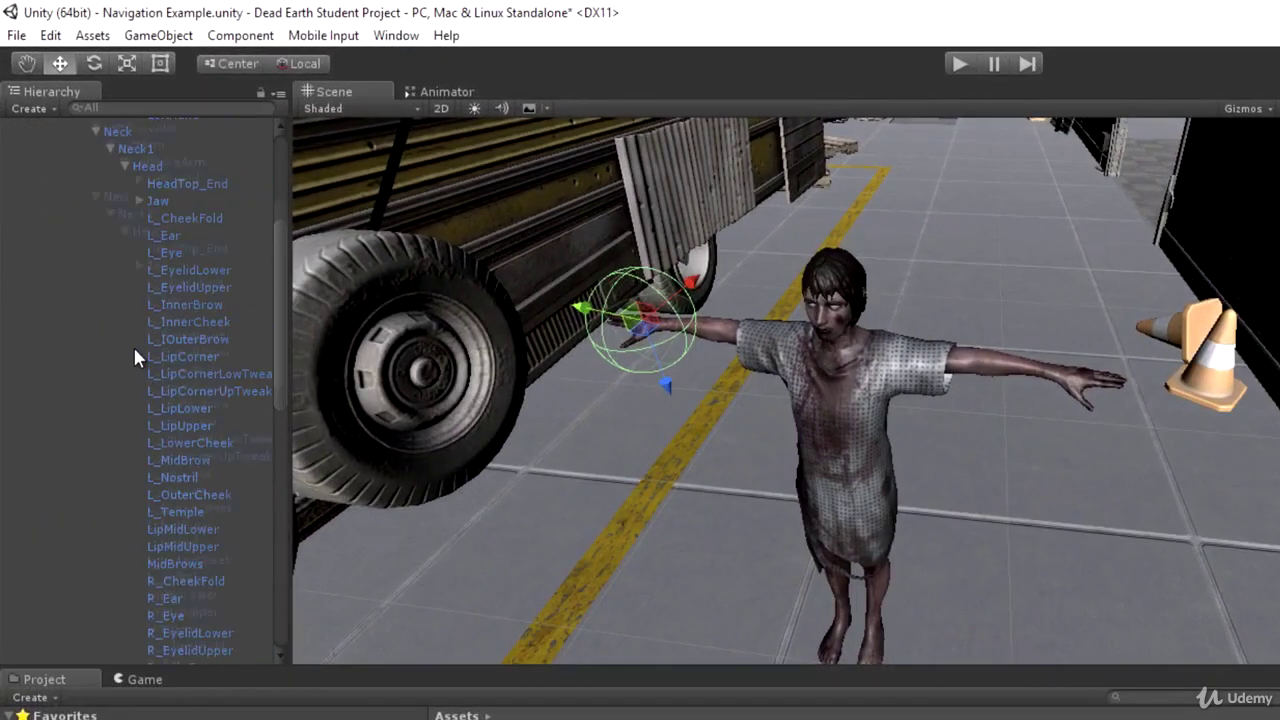
pyautogui.scroll(3, 140, 348)
pyautogui.click(145, 296)
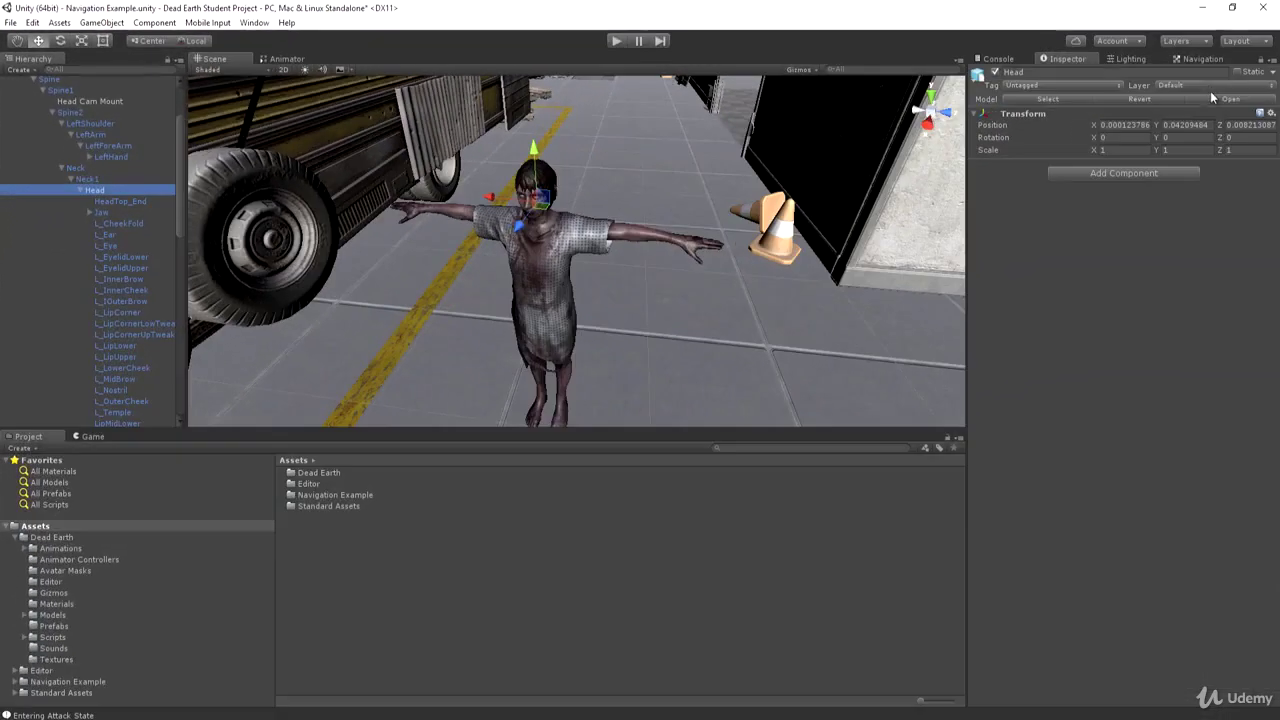
pyautogui.click(1205, 84)
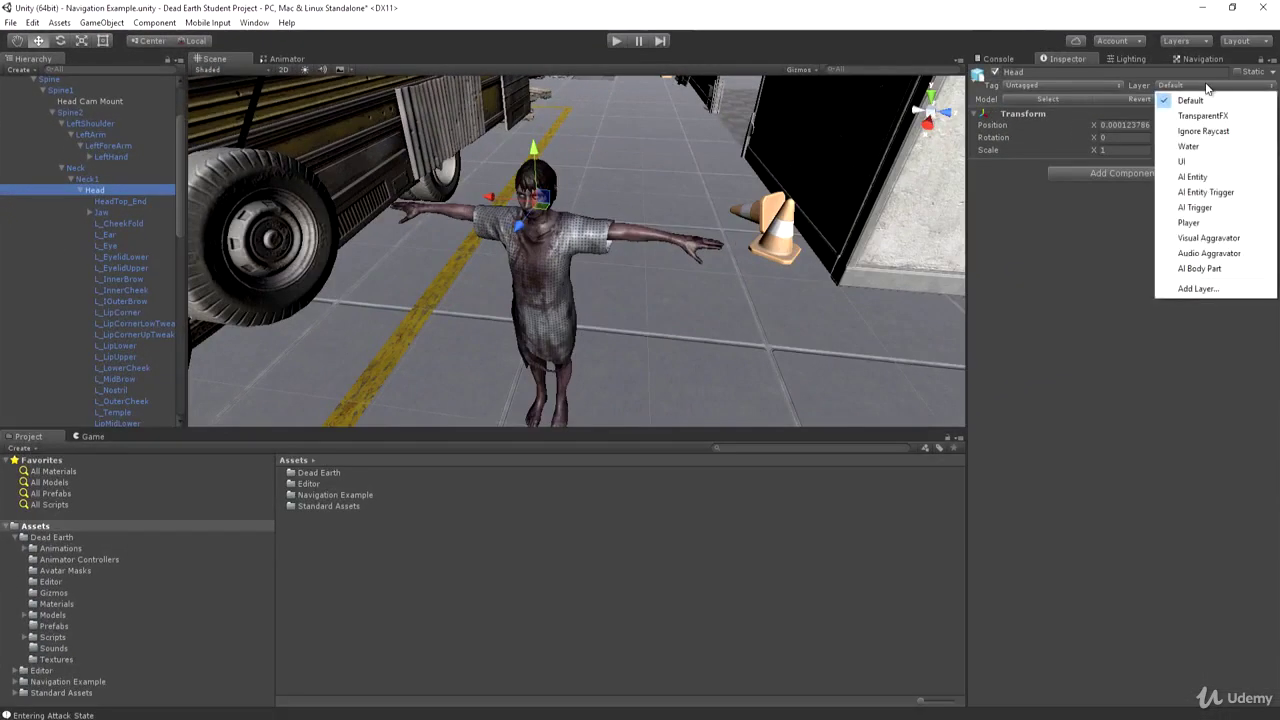
pyautogui.click(1196, 207)
pyautogui.click(674, 404)
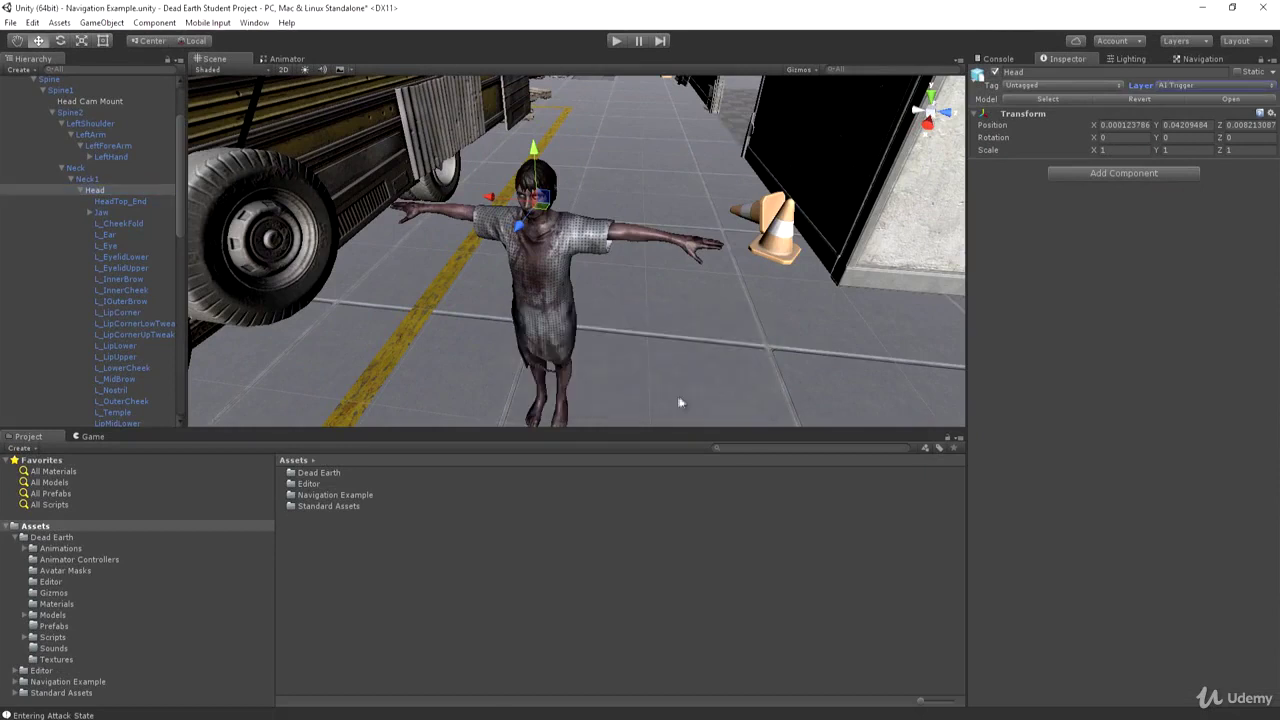
# Step: Add a Capsule Collider to the Head bone
pyautogui.click(1106, 171)
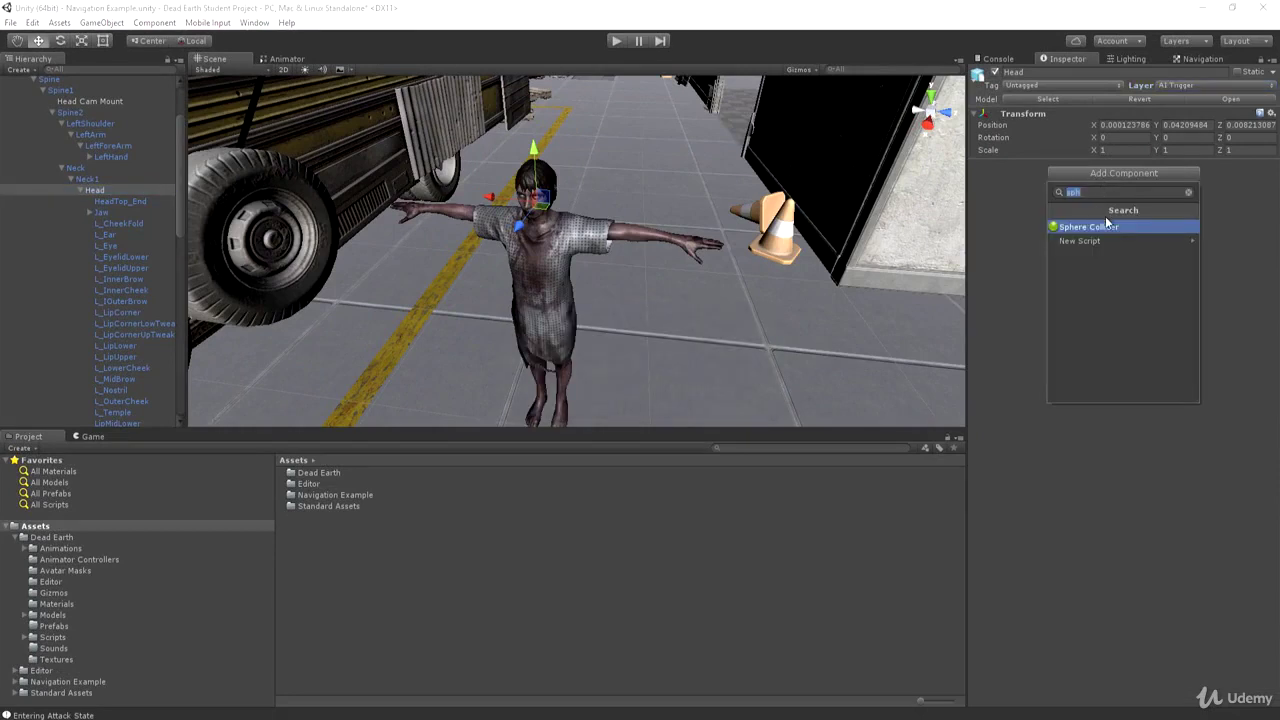
pyautogui.press('BackSpace')
pyautogui.write('caps')
pyautogui.click(1116, 228)
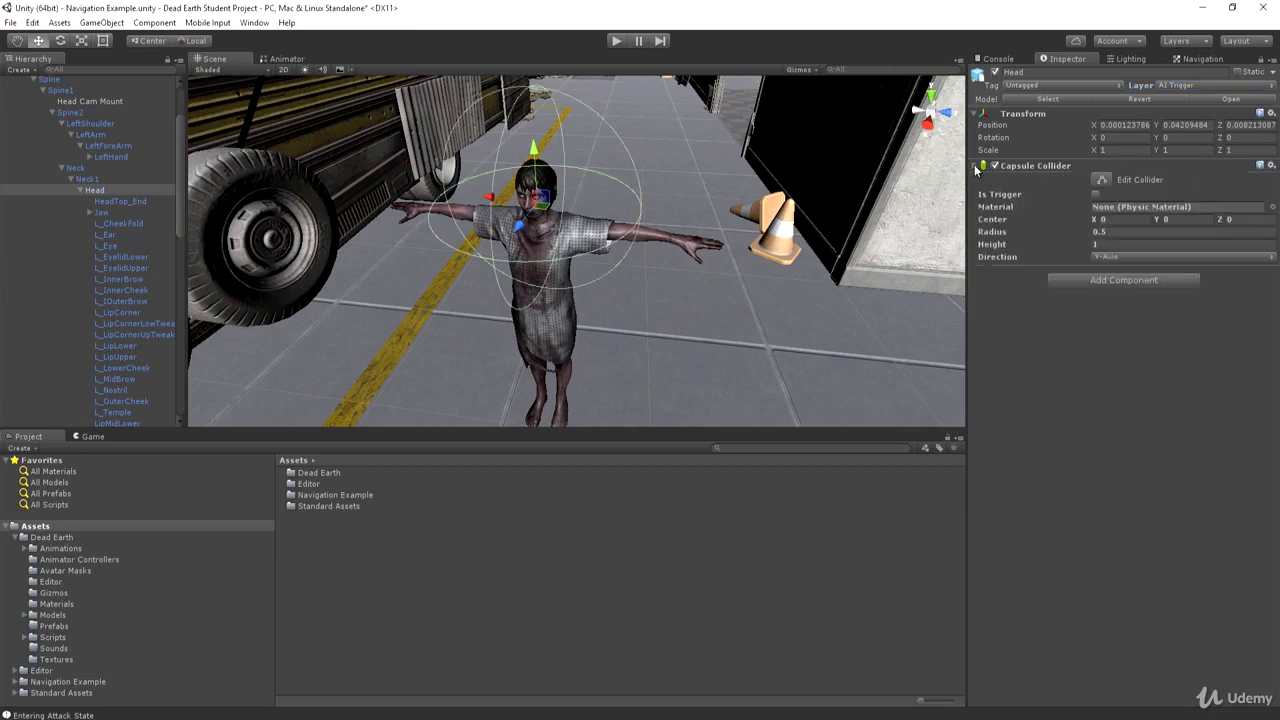
# Step: Align the Head's Capsule Collider with the Z-Axis and set its Radius to 0.08 and Height to 0.49
pyautogui.keyDown('alt'); pyautogui.moveTo(824, 199); pyautogui.dragTo(556, 212); pyautogui.keyUp('alt')
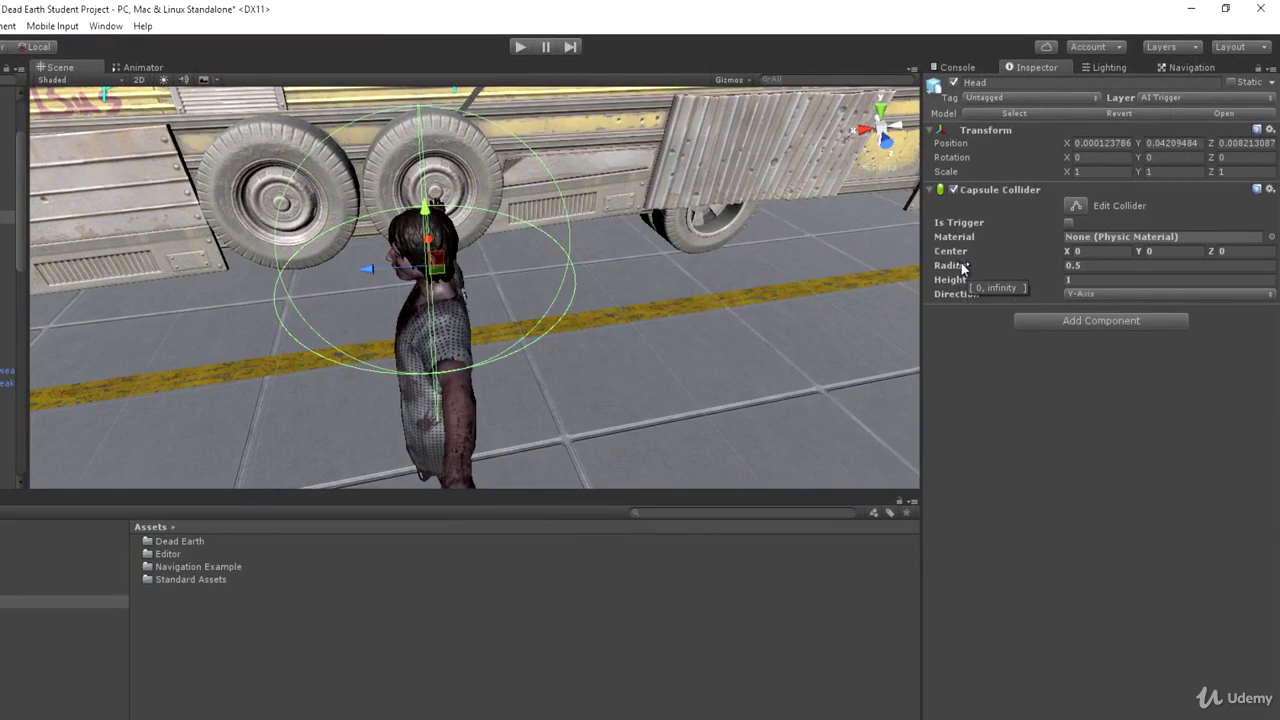
pyautogui.moveTo(964, 266); pyautogui.dragTo(951, 267)
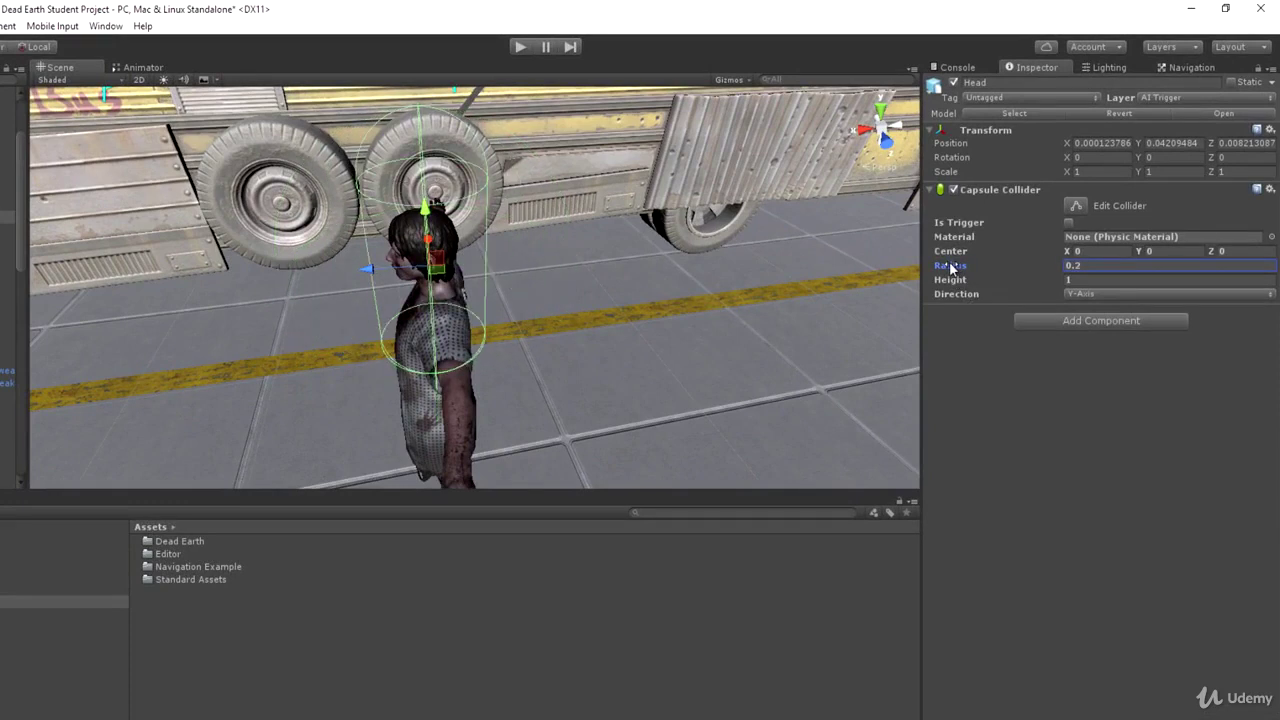
pyautogui.click(1118, 292)
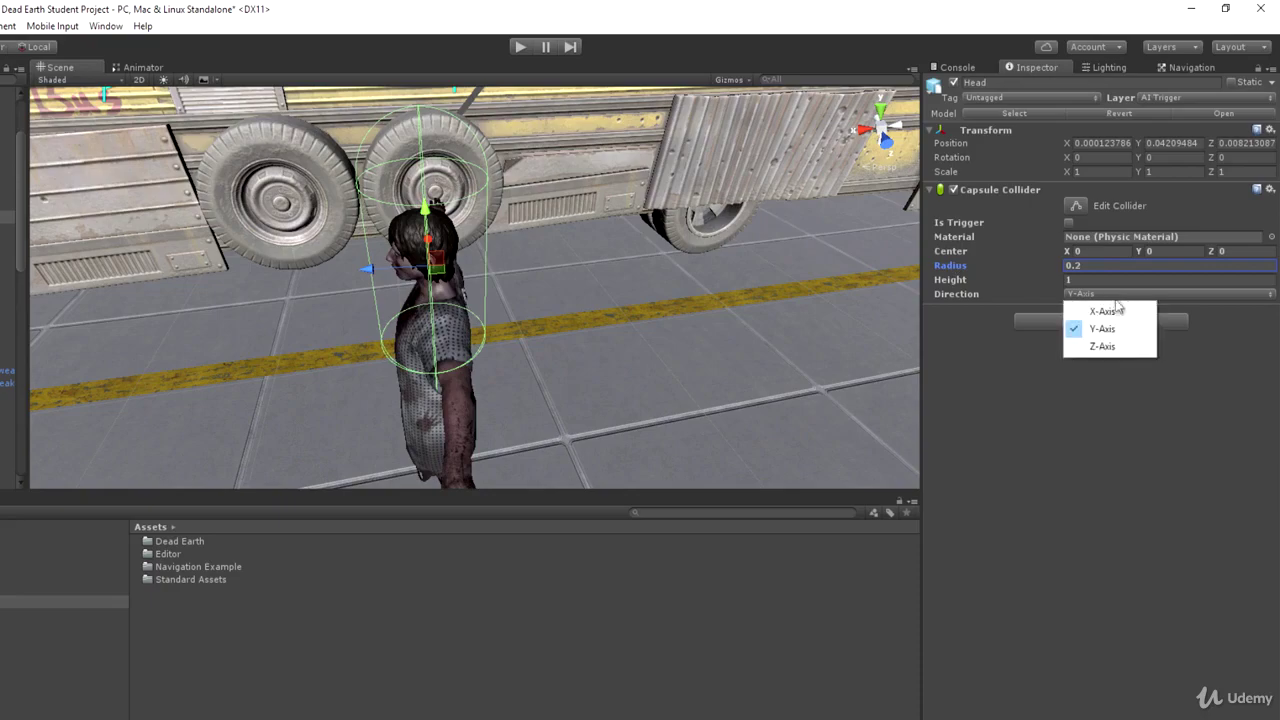
pyautogui.click(1103, 346)
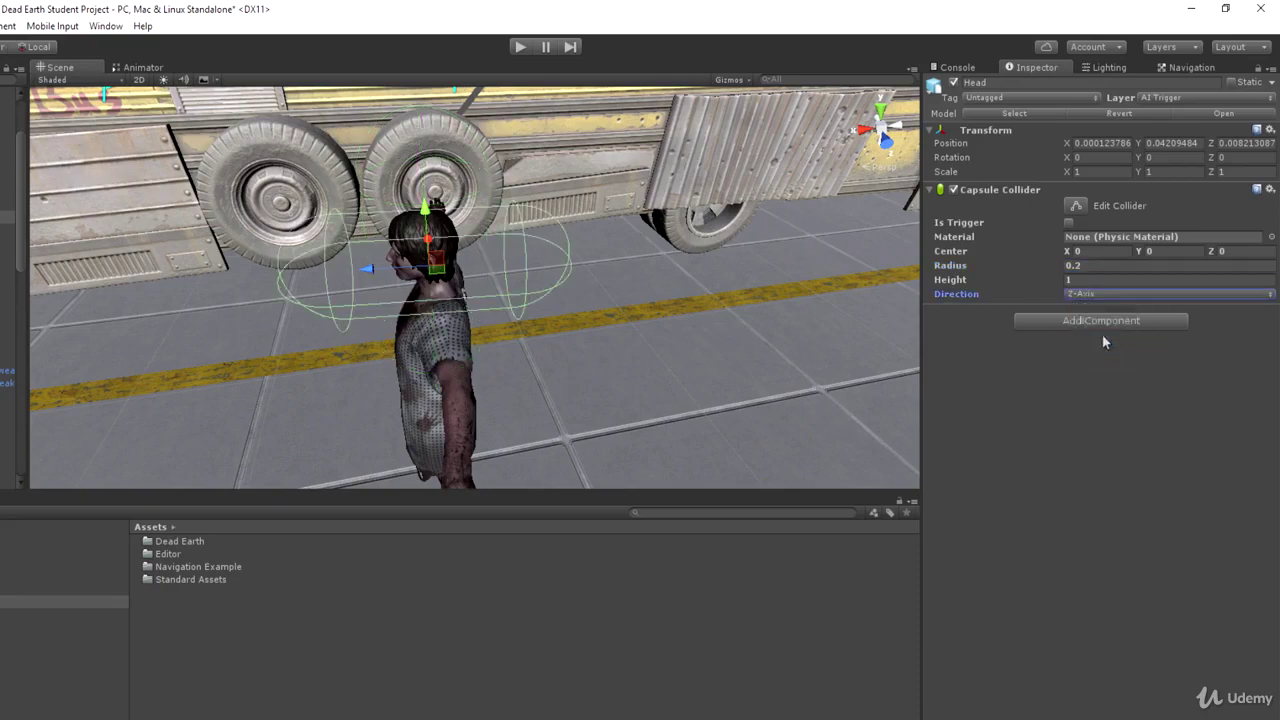
pyautogui.keyDown('alt'); pyautogui.moveTo(652, 198); pyautogui.dragTo(1088, 287); pyautogui.keyUp('alt')
pyautogui.moveTo(972, 268); pyautogui.dragTo(963, 271)
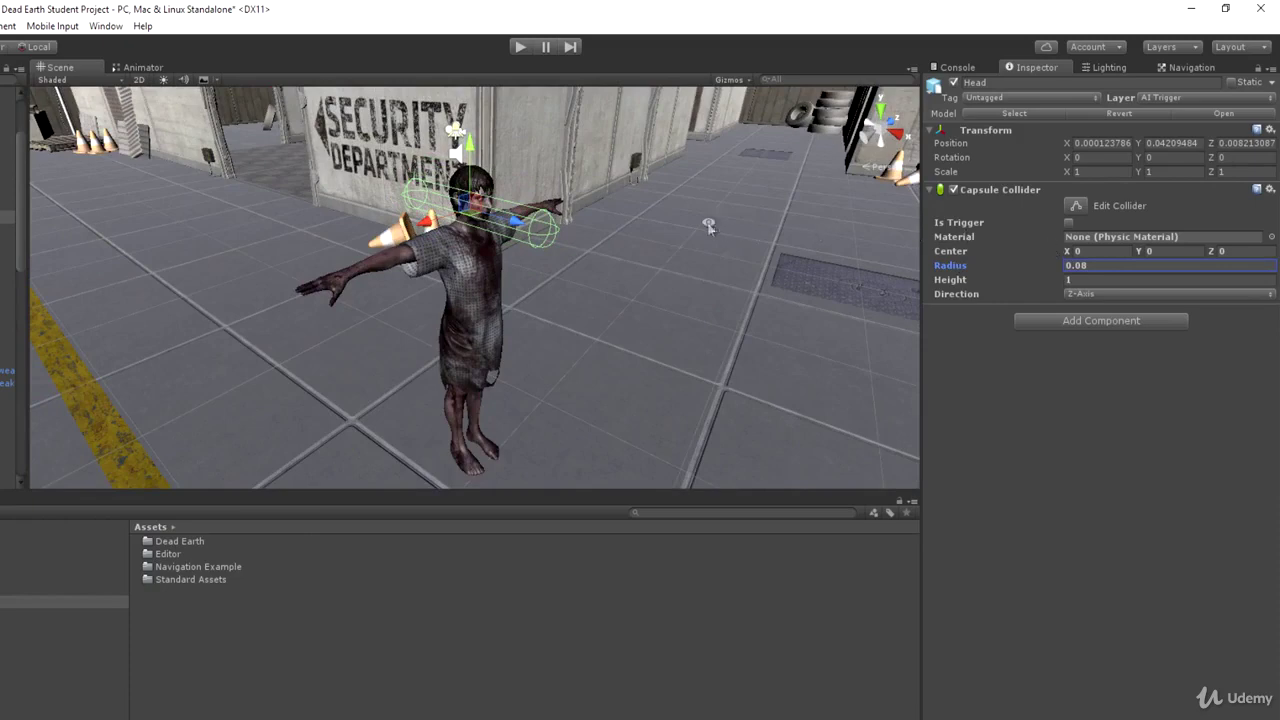
pyautogui.keyDown('alt'); pyautogui.moveTo(709, 223); pyautogui.dragTo(944, 285); pyautogui.keyUp('alt')
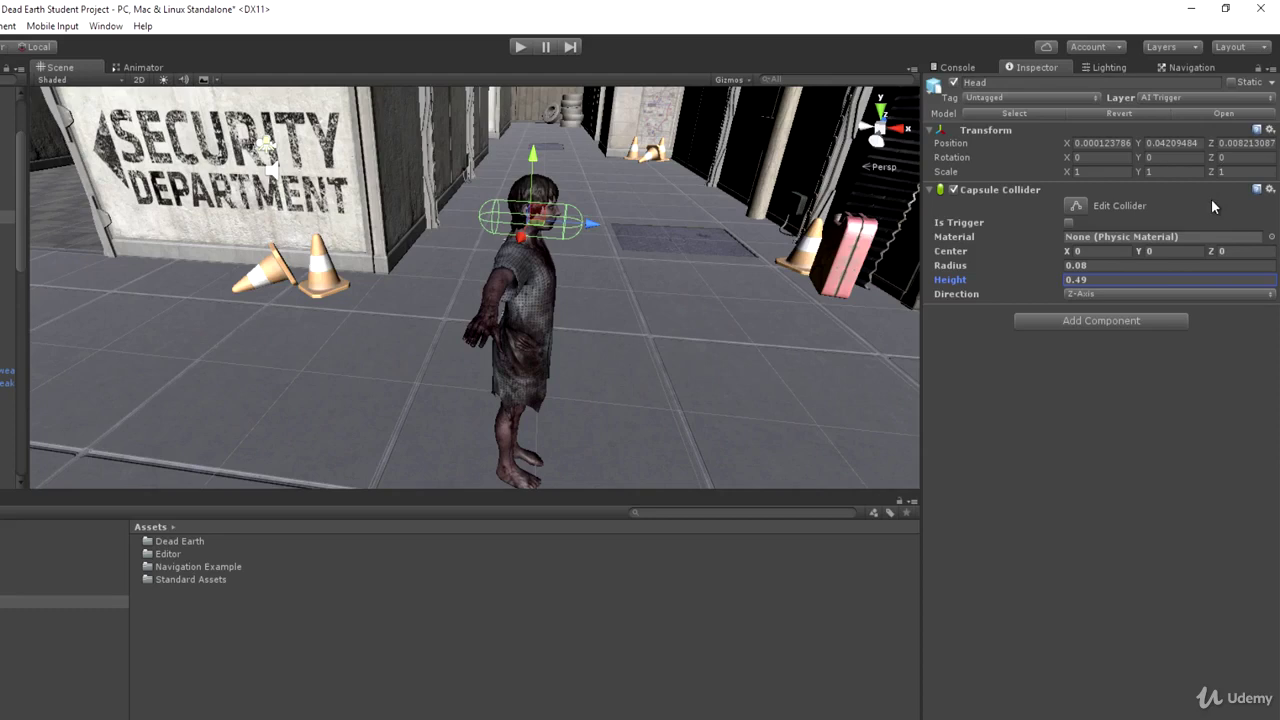
# Step: Shift the Head's Capsule Collider forward by setting its Center Z to 0.24, and enable Is Trigger
pyautogui.moveTo(592, 223); pyautogui.dragTo(690, 241)
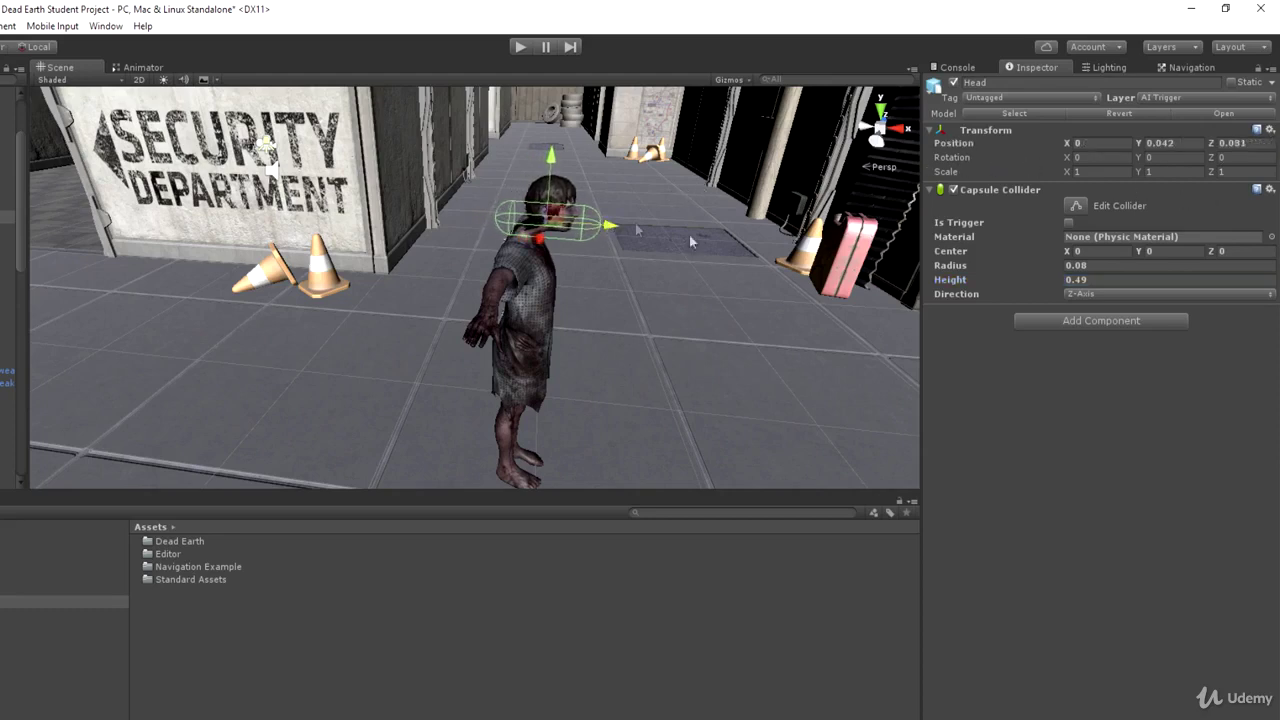
pyautogui.hotkey('ctrl', 'z')
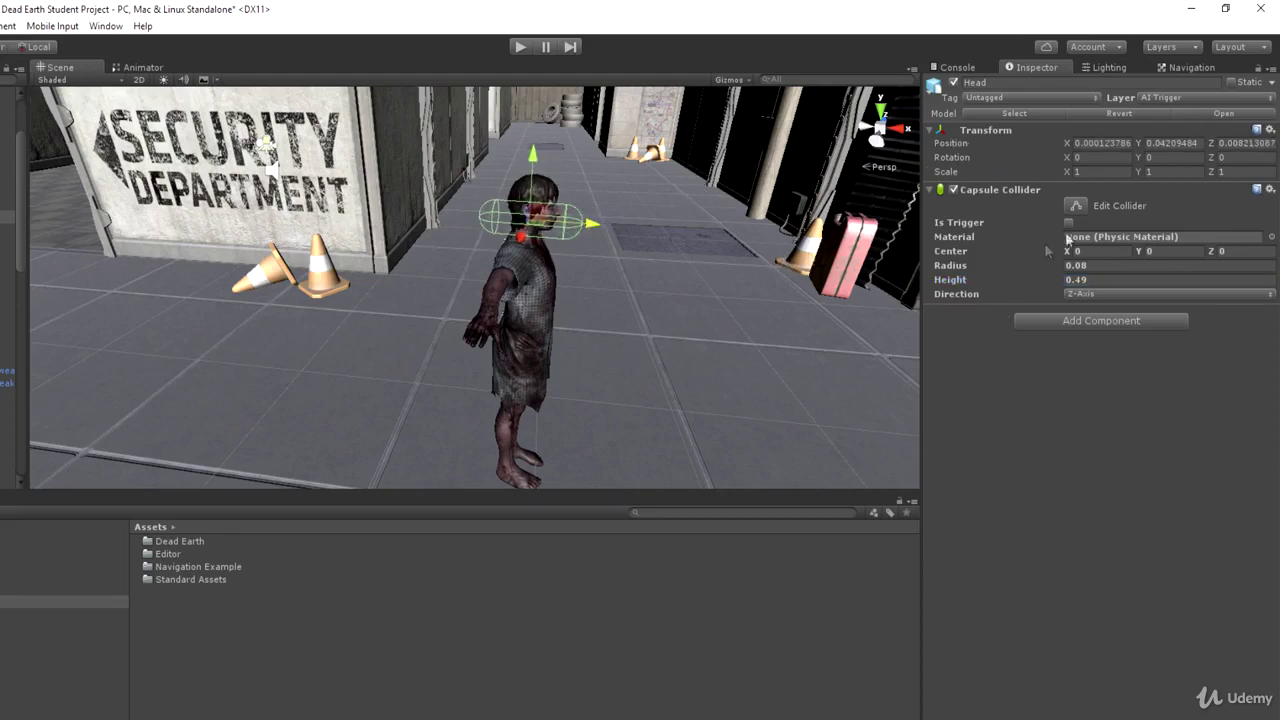
pyautogui.moveTo(1211, 251); pyautogui.dragTo(1219, 253)
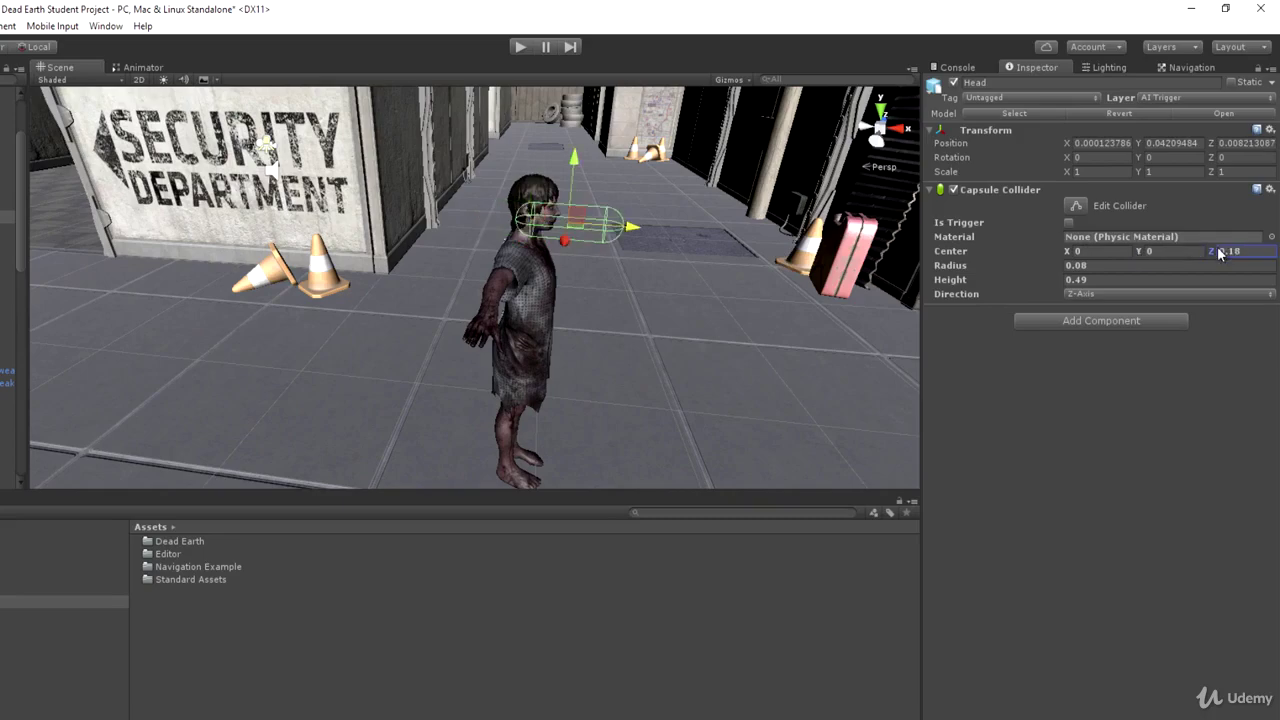
pyautogui.keyDown('alt'); pyautogui.moveTo(771, 269); pyautogui.dragTo(57, 357); pyautogui.keyUp('alt')
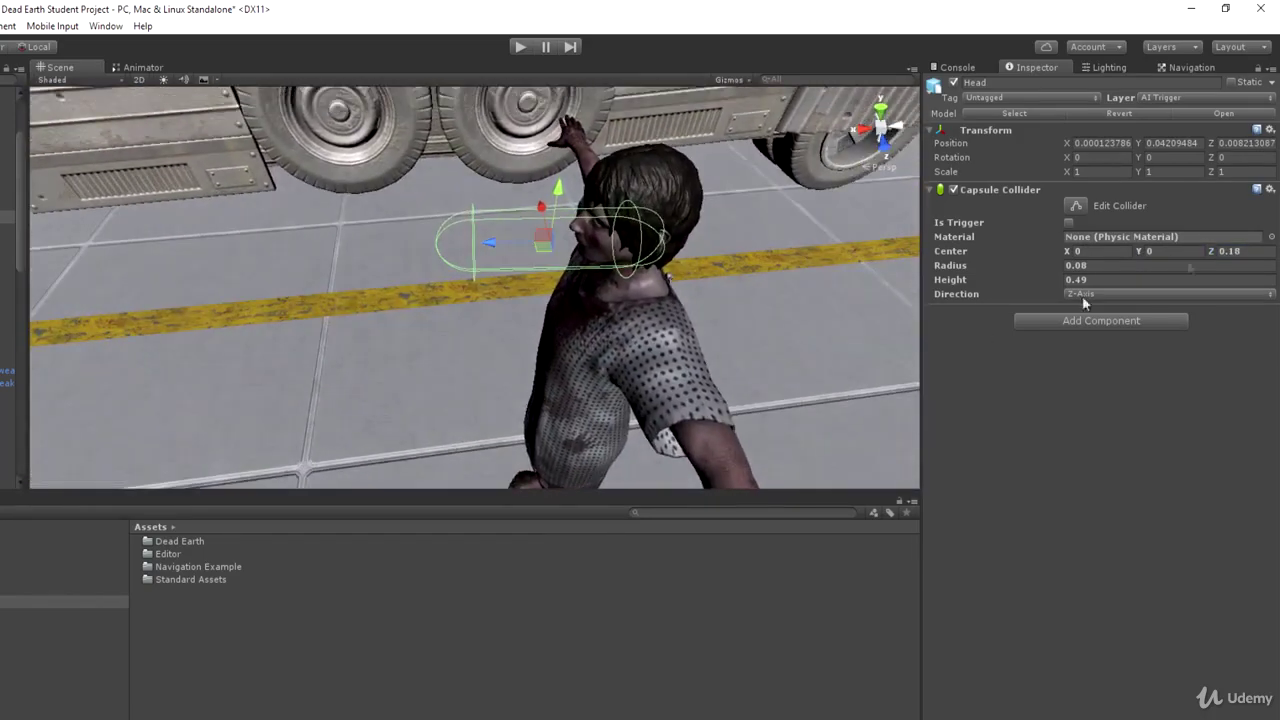
pyautogui.click(1213, 250)
pyautogui.moveTo(1207, 255); pyautogui.dragTo(1210, 254)
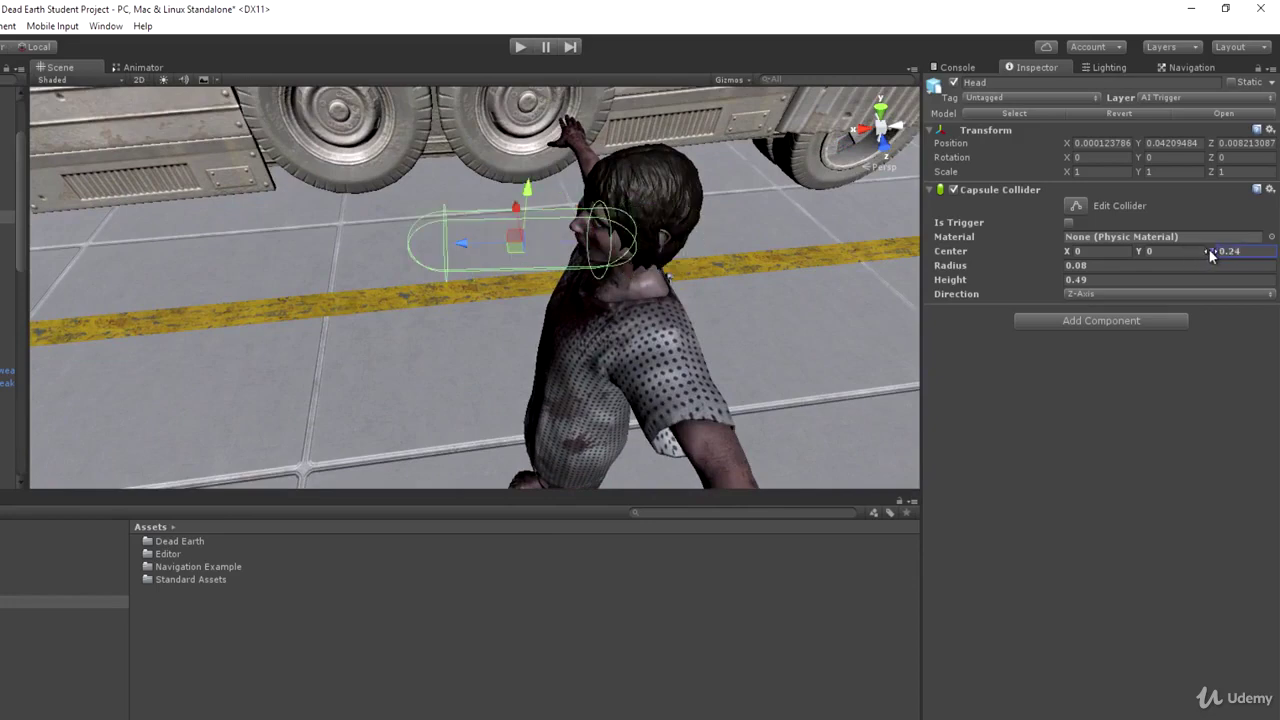
pyautogui.click(1069, 223)
# Step: Run the scene with the Game view unmaximized, examine how the Head collider follows the moving zombie, and stop playback
pyautogui.moveTo(480, 300); pyautogui.dragTo(425, 285, button='right')
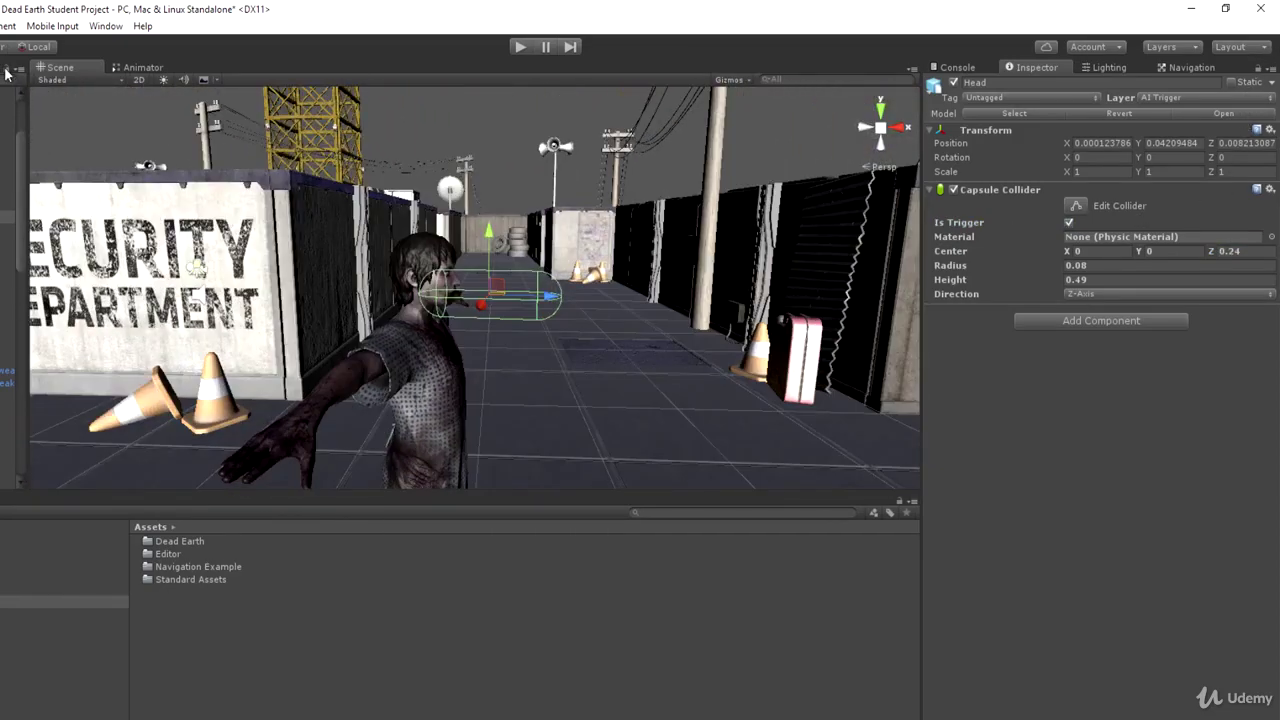
pyautogui.click(519, 47)
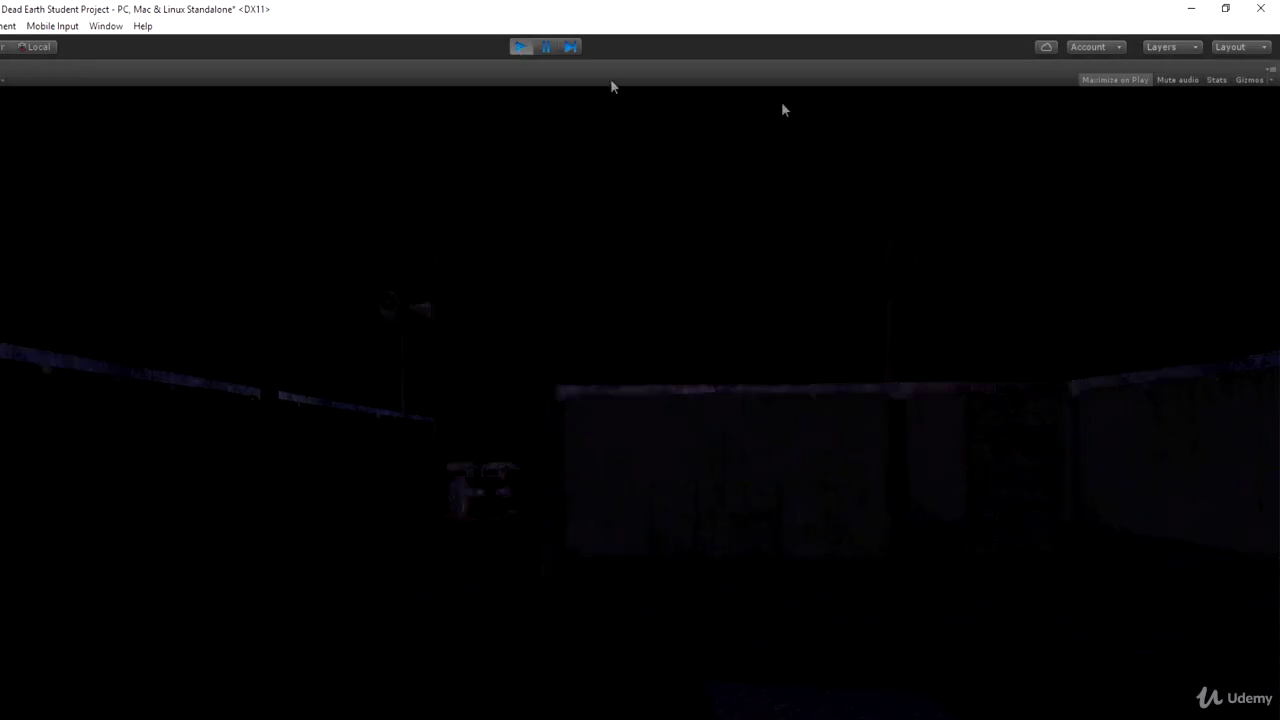
pyautogui.click(1270, 70)
pyautogui.click(1263, 87)
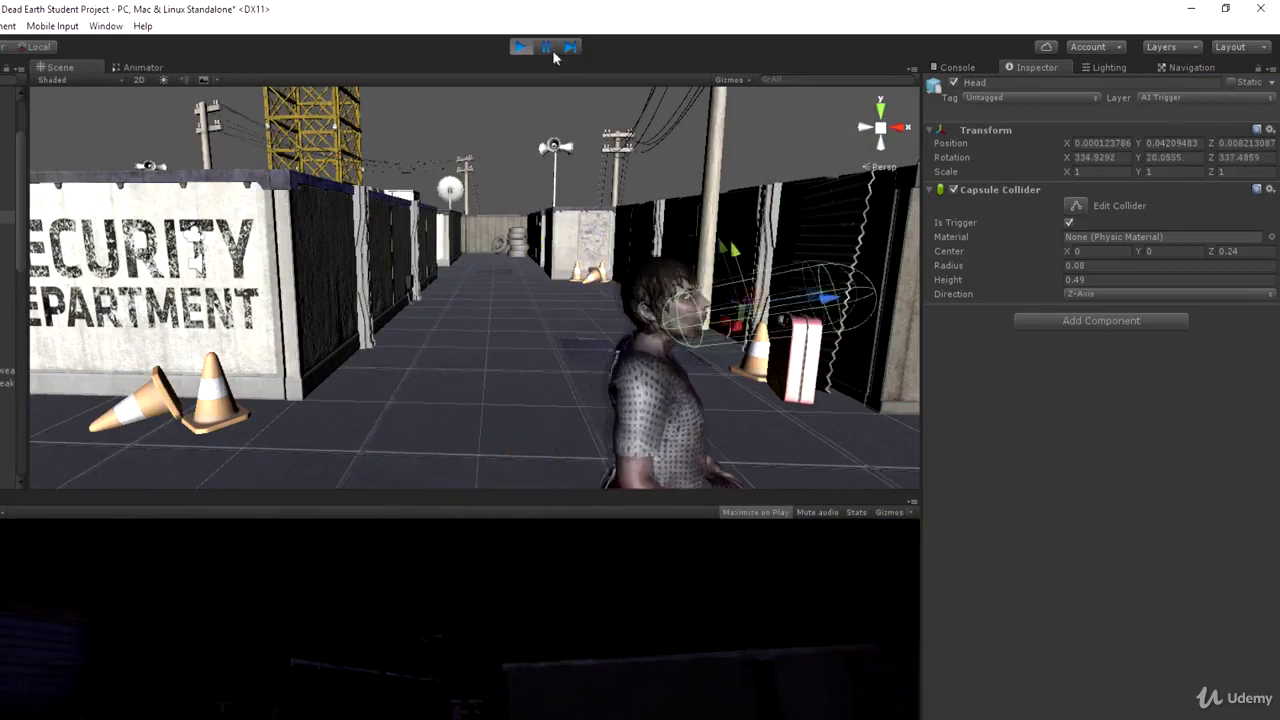
pyautogui.moveTo(810, 211); pyautogui.dragTo(844, 214, button='right')
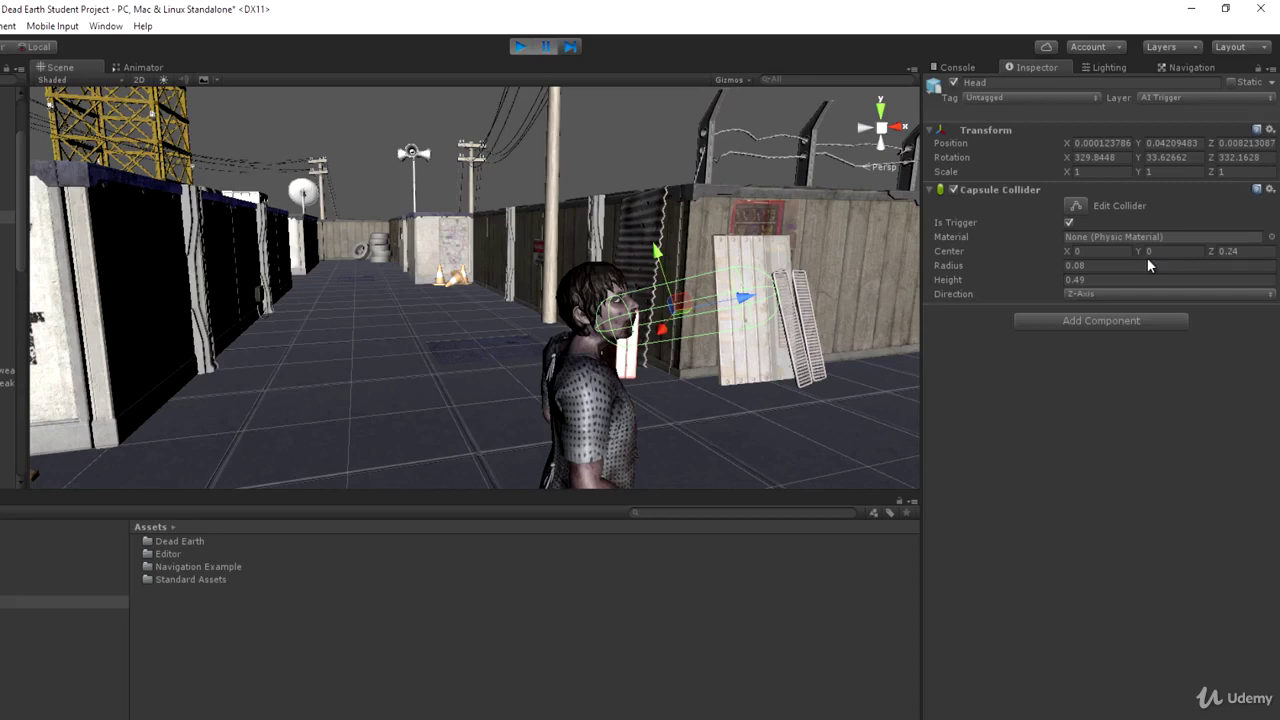
pyautogui.click(519, 46)
# Step: Remove the Capsule Collider from Head and set its layer back to Default, for this object only
pyautogui.rightClick(1008, 190)
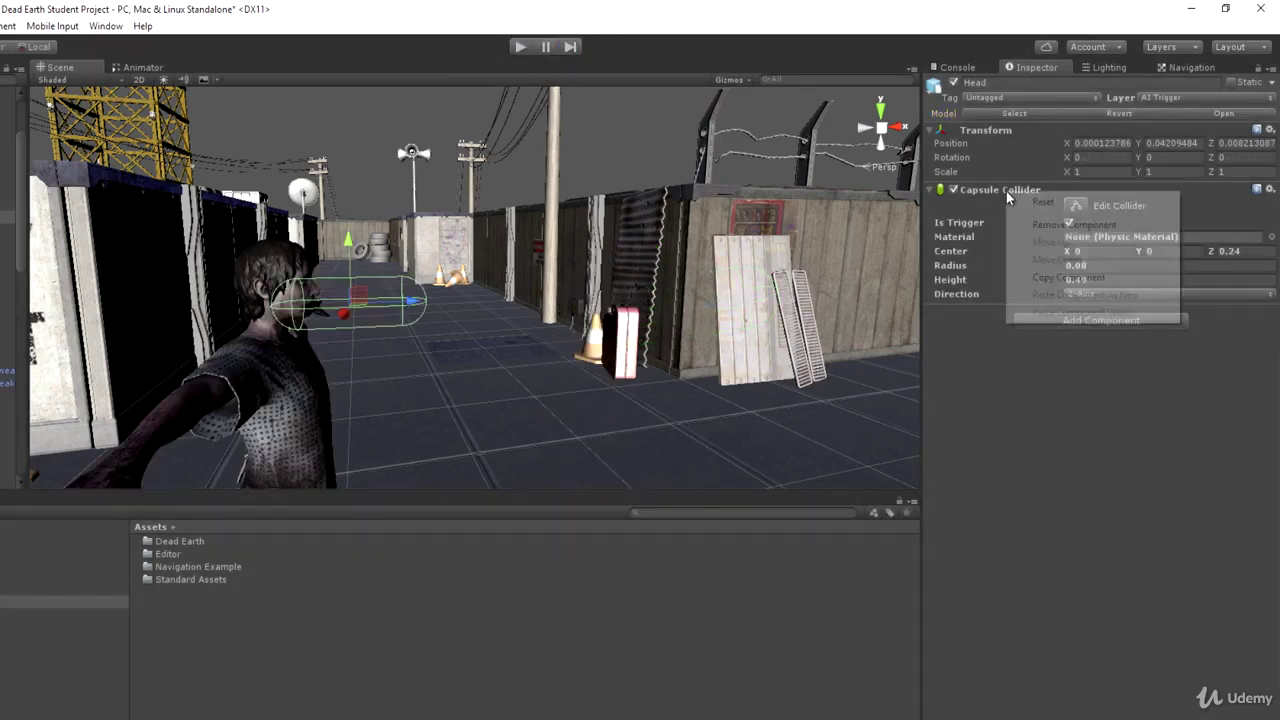
pyautogui.click(1057, 226)
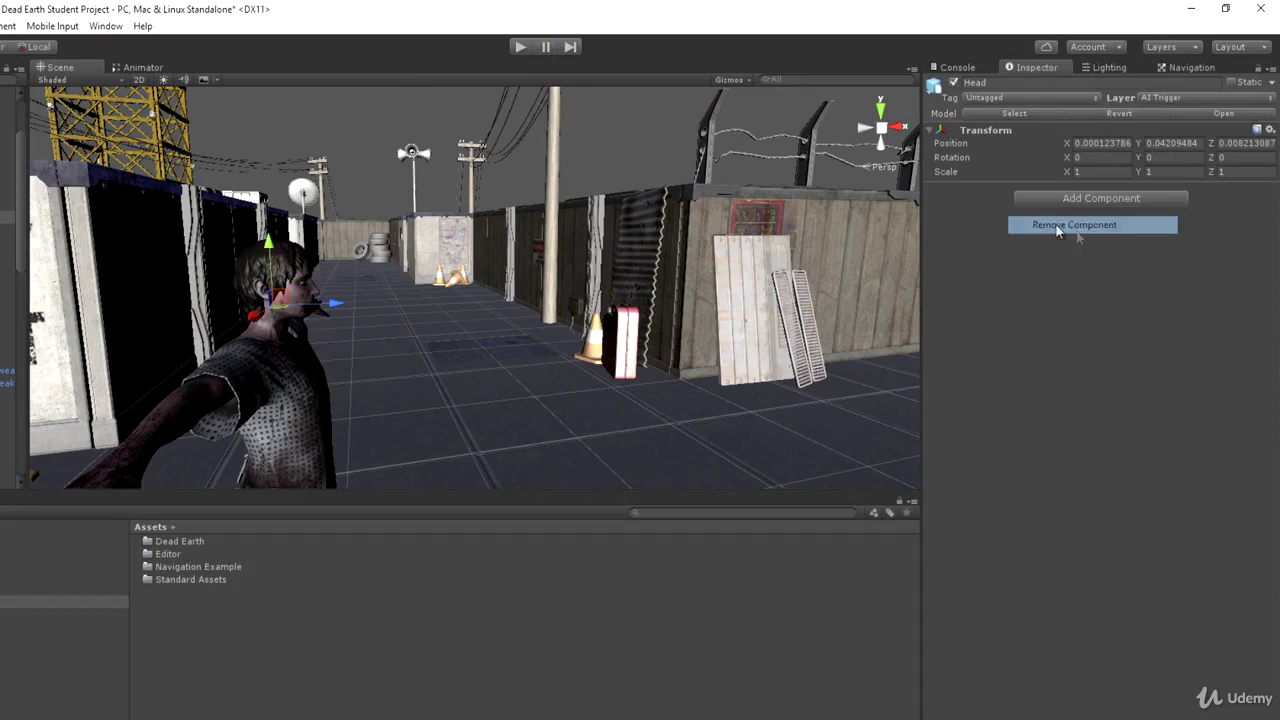
pyautogui.click(1196, 98)
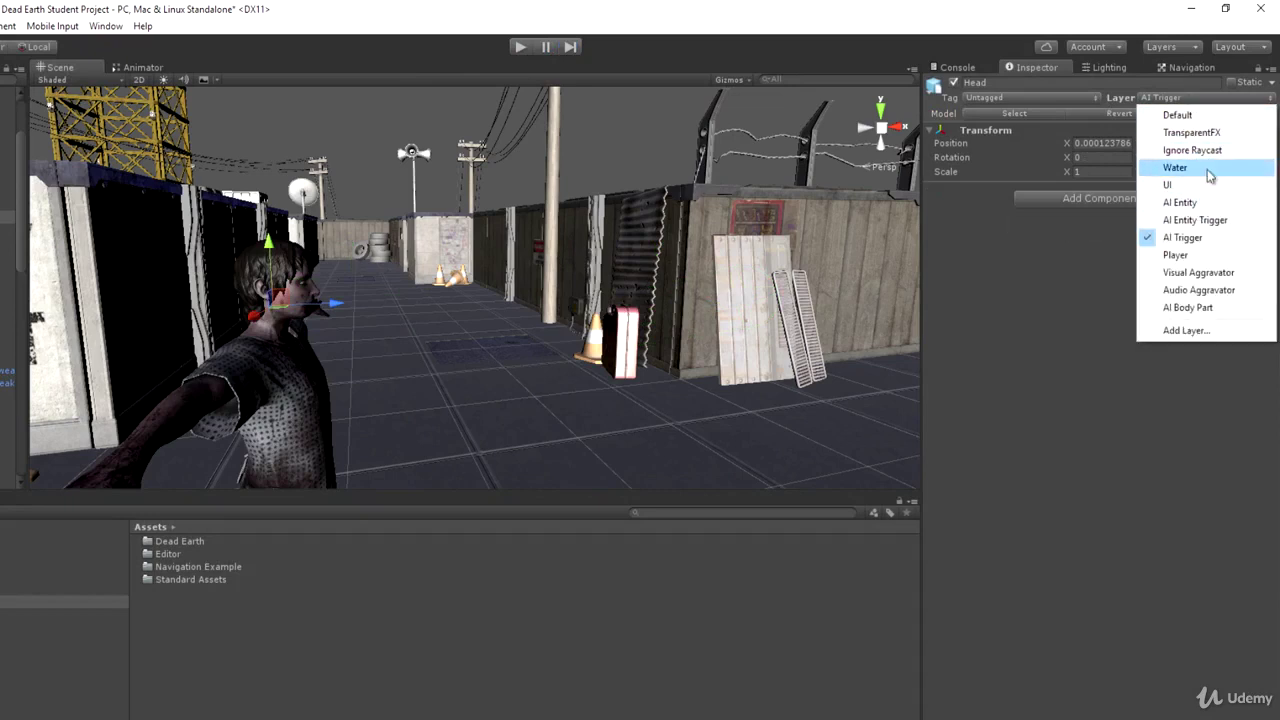
pyautogui.click(1192, 116)
pyautogui.click(566, 452)
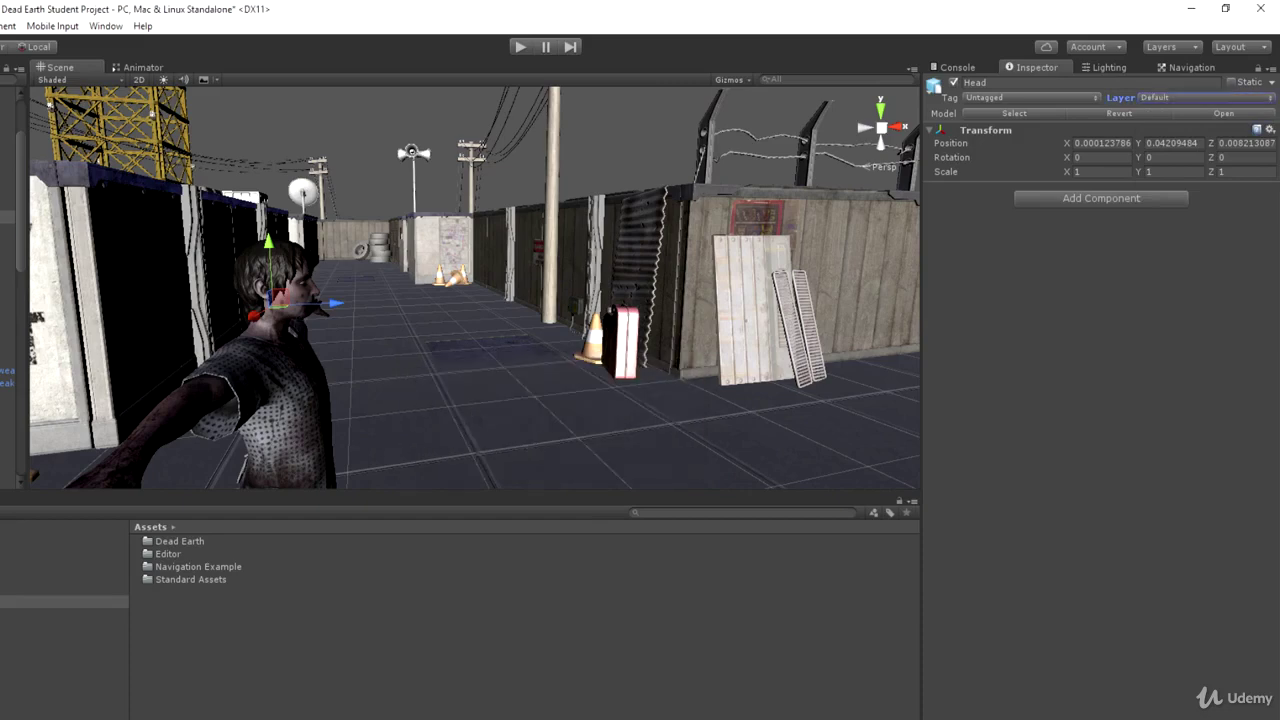
# Step: Create an empty child object under the zombie's Head bone and name it Mouth Trigger
pyautogui.click(10, 231)
pyautogui.press('Down')
pyautogui.press('Down')
pyautogui.press('Down')
pyautogui.press('Down')
pyautogui.press('Down')
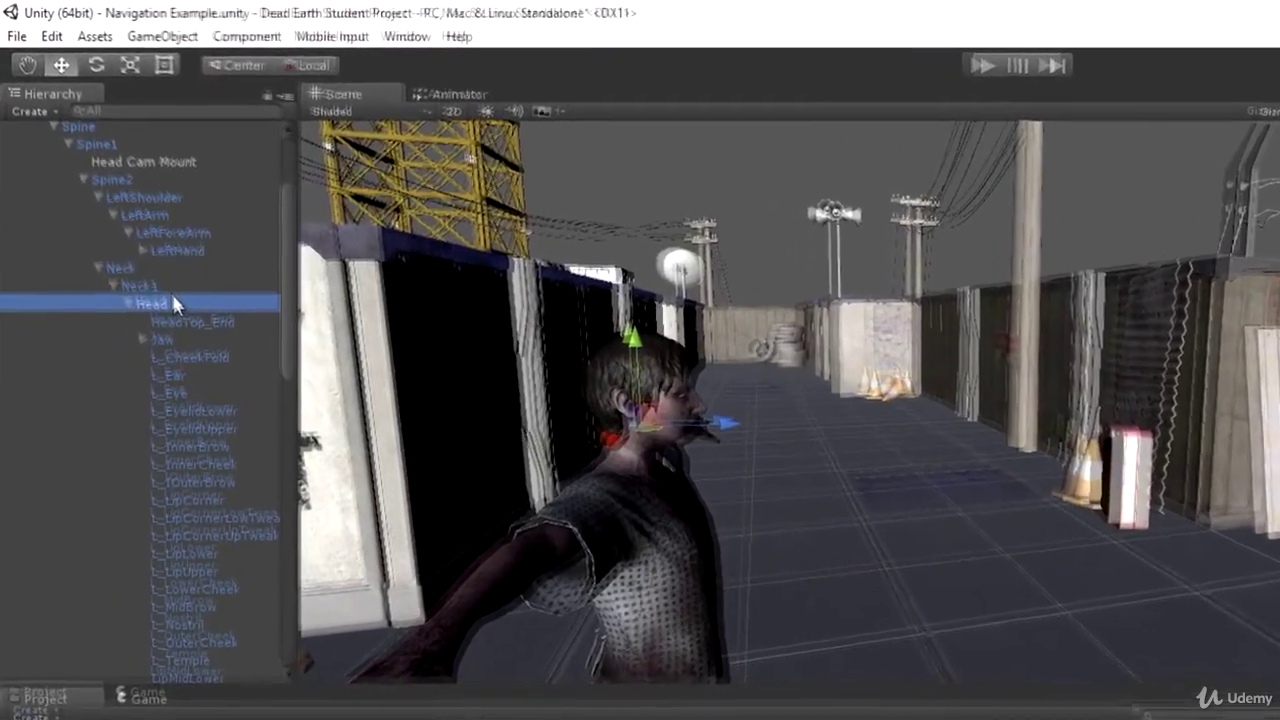
pyautogui.rightClick(48, 218)
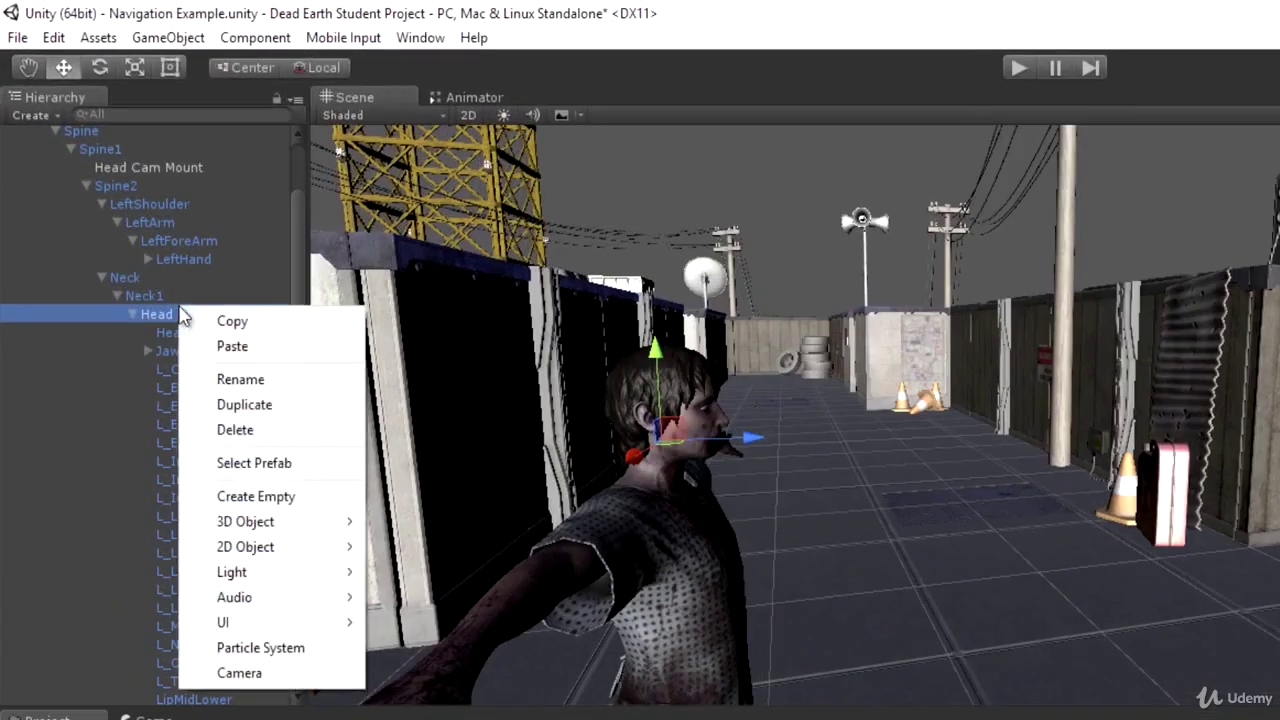
pyautogui.click(250, 496)
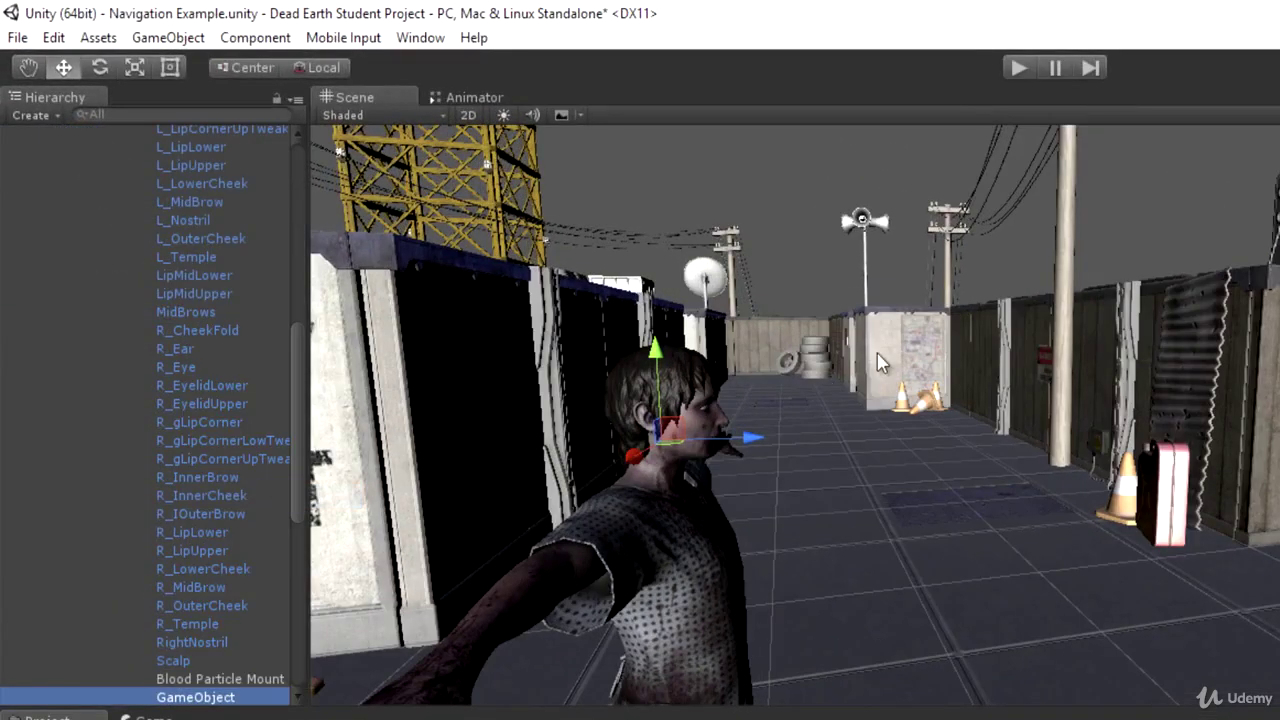
pyautogui.doubleClick(245, 697)
pyautogui.write('Mouth Tri')
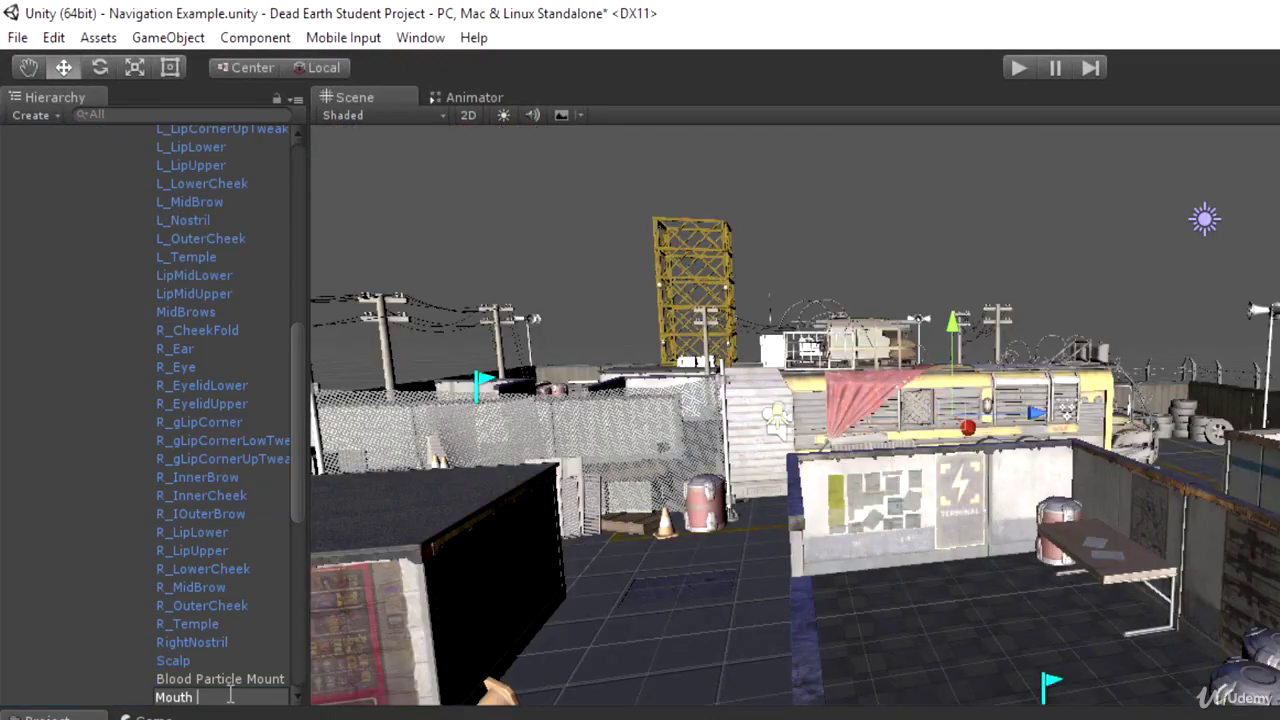
pyautogui.write('gger')
pyautogui.press('Return')
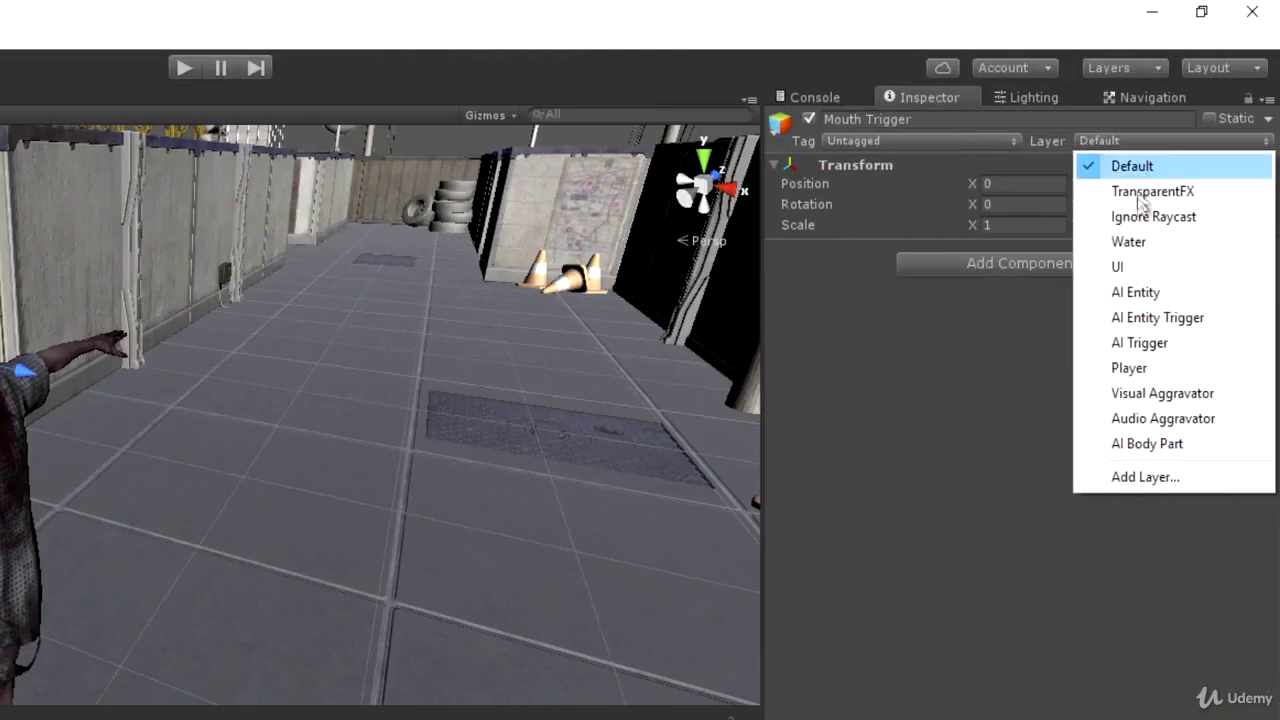
# Step: Assign Mouth Trigger to the AI Trigger layer and add a Capsule Collider component to it
pyautogui.click(1163, 342)
pyautogui.click(1058, 262)
pyautogui.write('capsule')
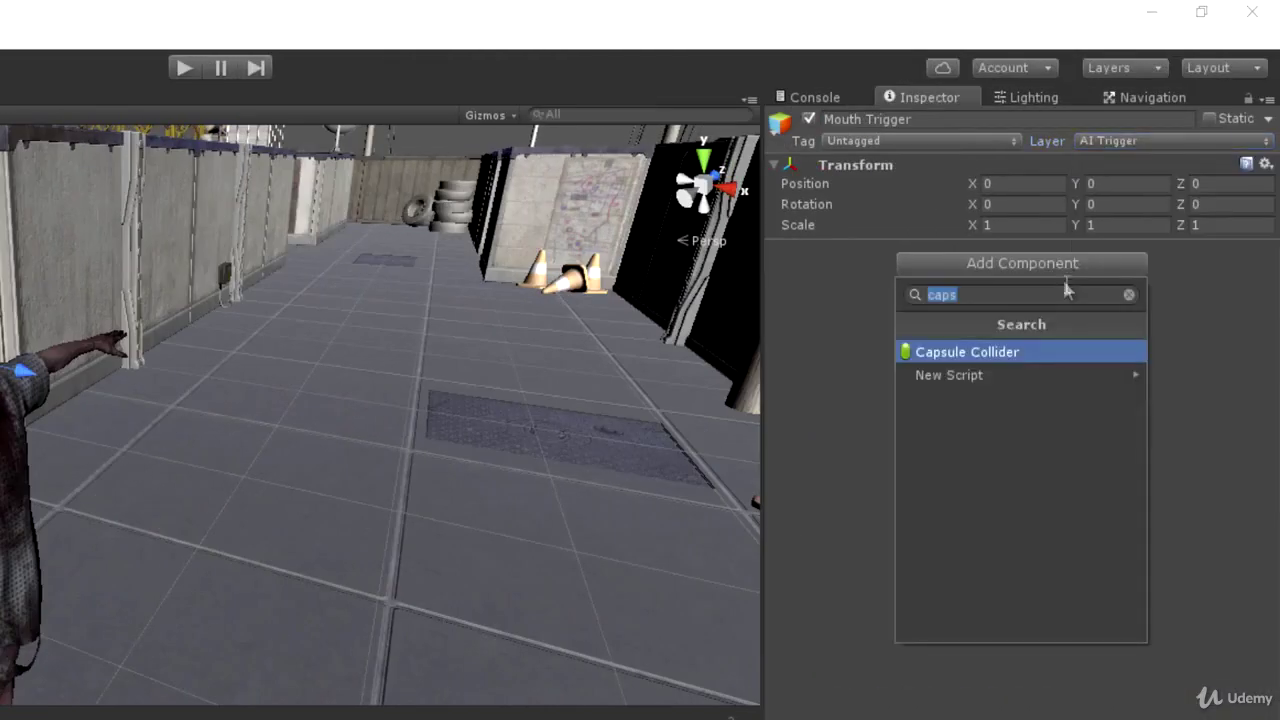
pyautogui.click(1011, 346)
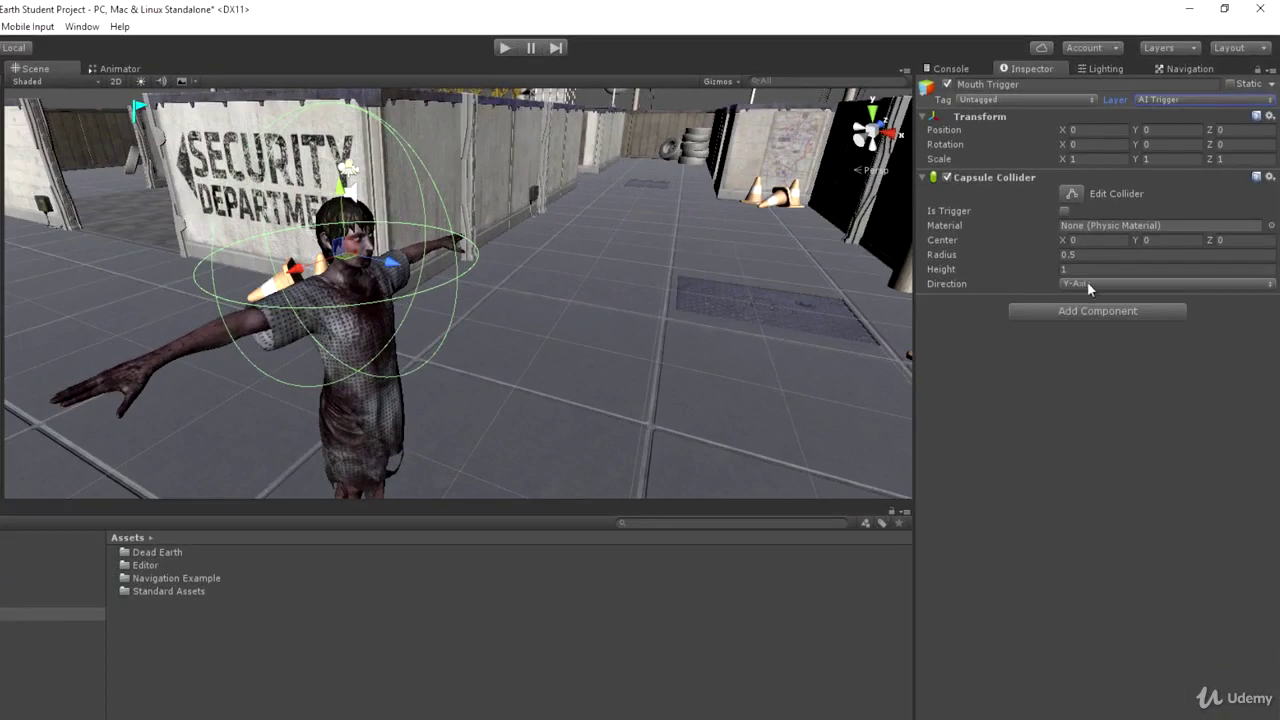
# Step: Align Mouth Trigger's Capsule Collider with the Z-Axis and set its Radius to 0.05 and Height to 0.55
pyautogui.click(1087, 284)
pyautogui.click(1104, 337)
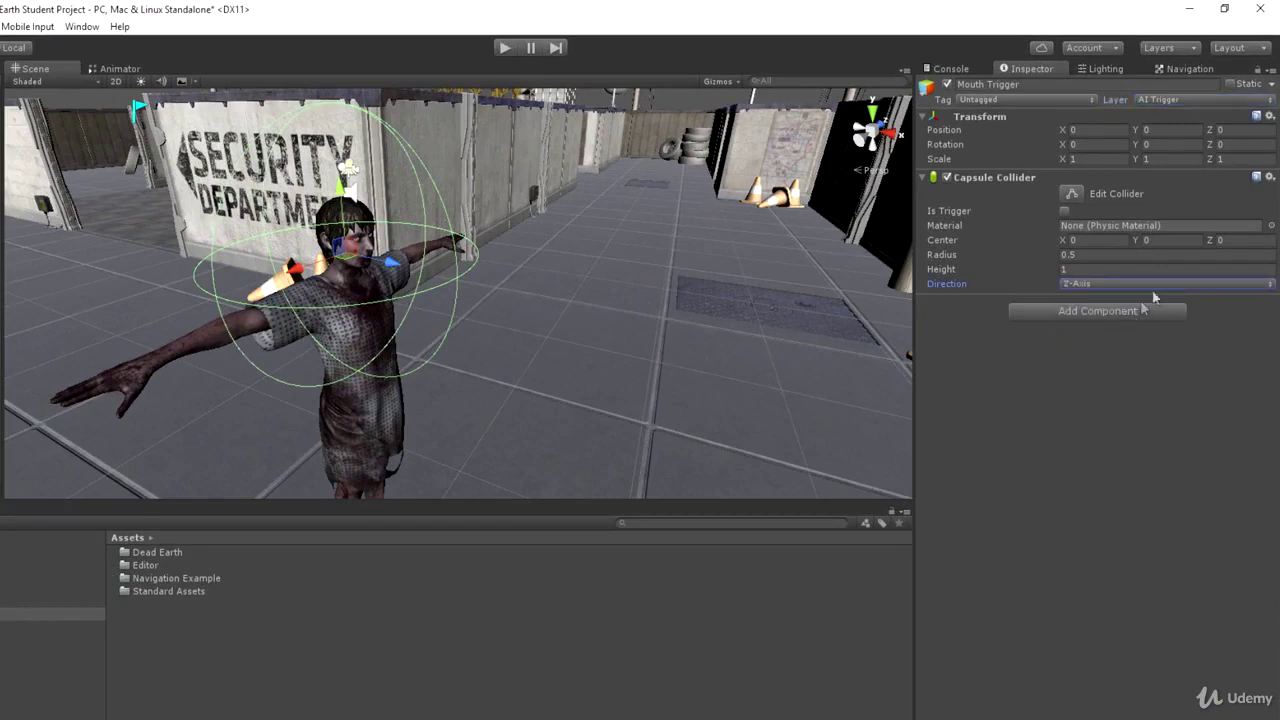
pyautogui.moveTo(951, 258); pyautogui.dragTo(936, 260)
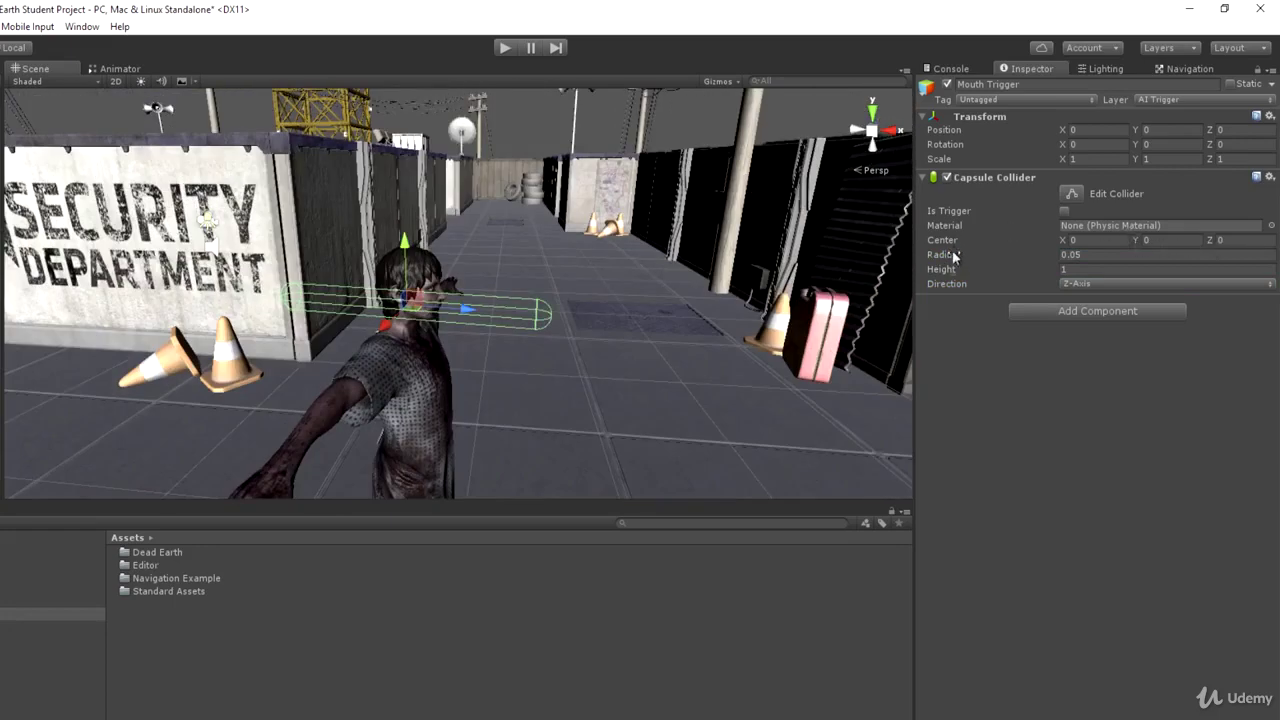
pyautogui.moveTo(940, 269); pyautogui.dragTo(922, 270)
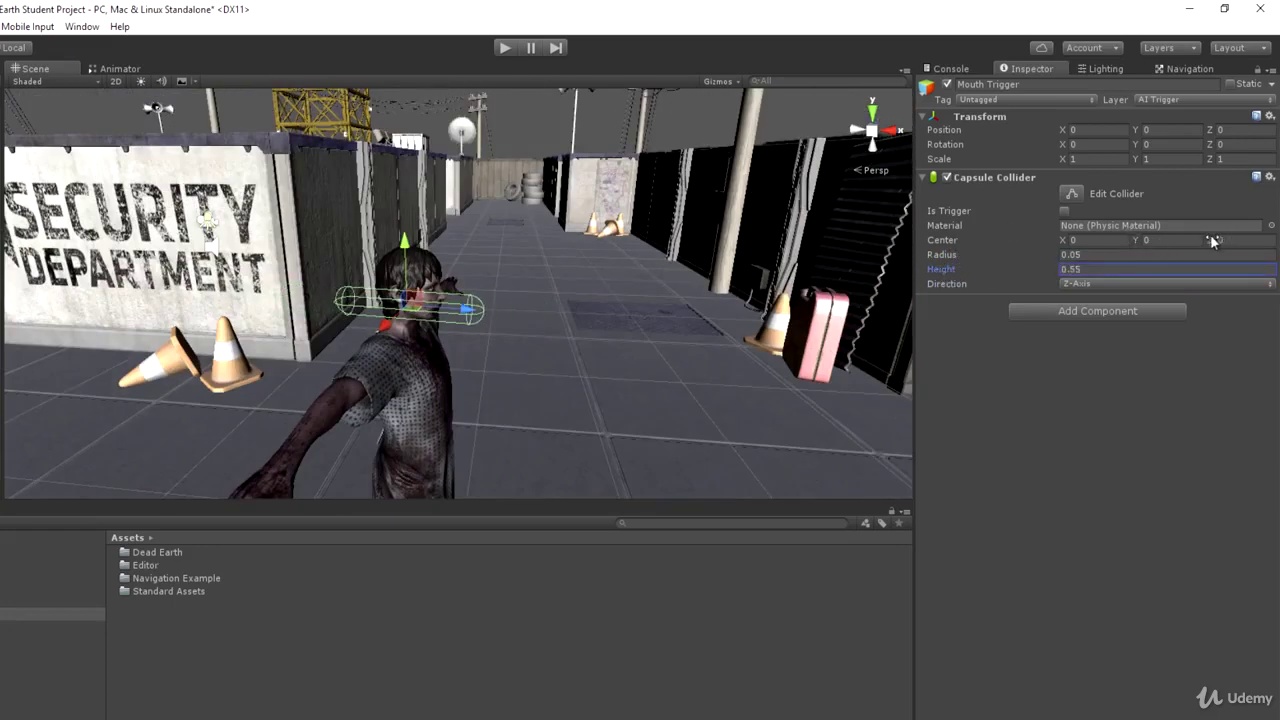
# Step: Shift the mouth collider forward with Center Z 0.24 and tilt Mouth Trigger downward with Rotation X 21.42
pyautogui.moveTo(1210, 241); pyautogui.dragTo(1222, 241)
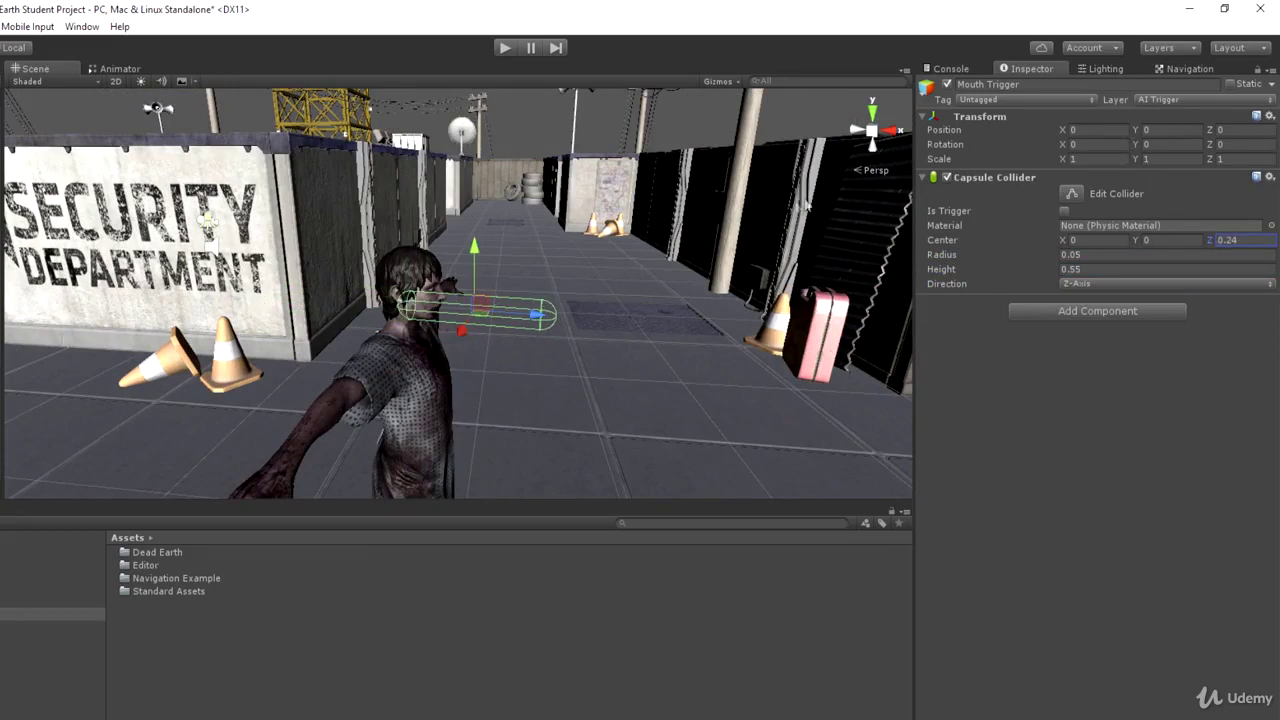
pyautogui.click(1066, 145)
pyautogui.moveTo(1077, 147); pyautogui.dragTo(1113, 147)
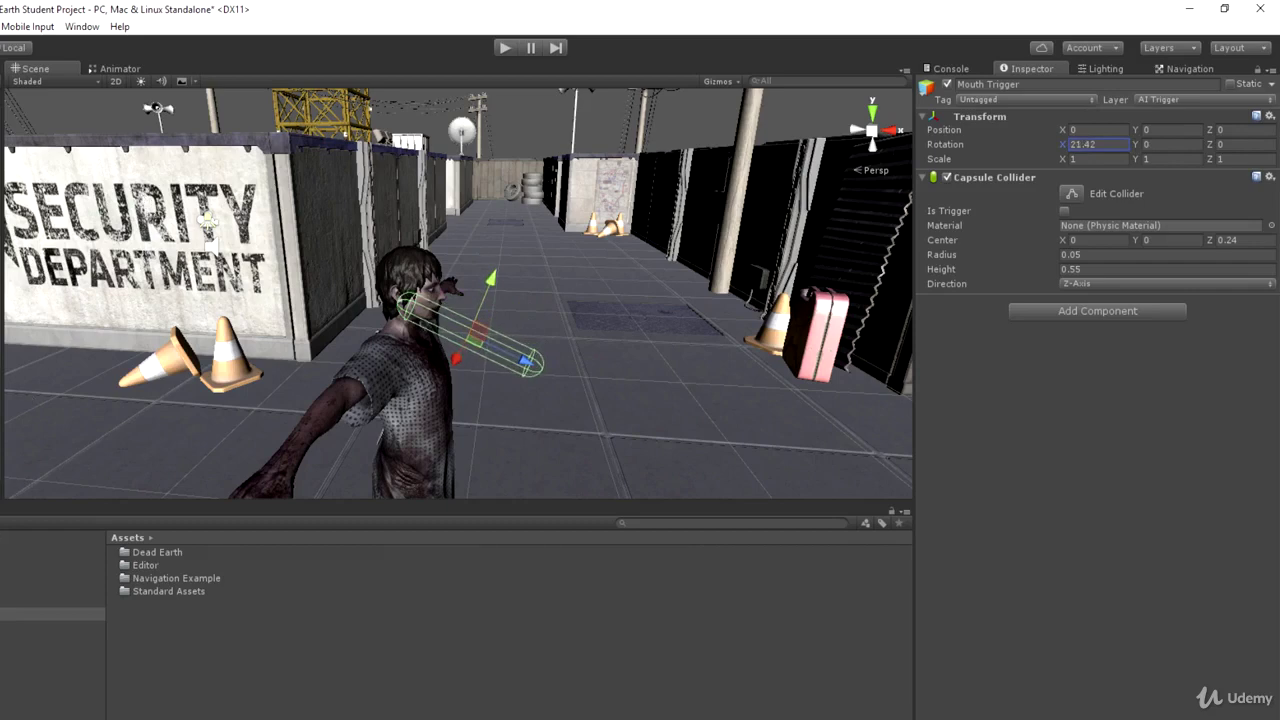
# Step: Run the scene, examine how the tilted mouth collider follows the zombie's head in the Scene view, and stop playback
pyautogui.hotkey('ctrl', '2')
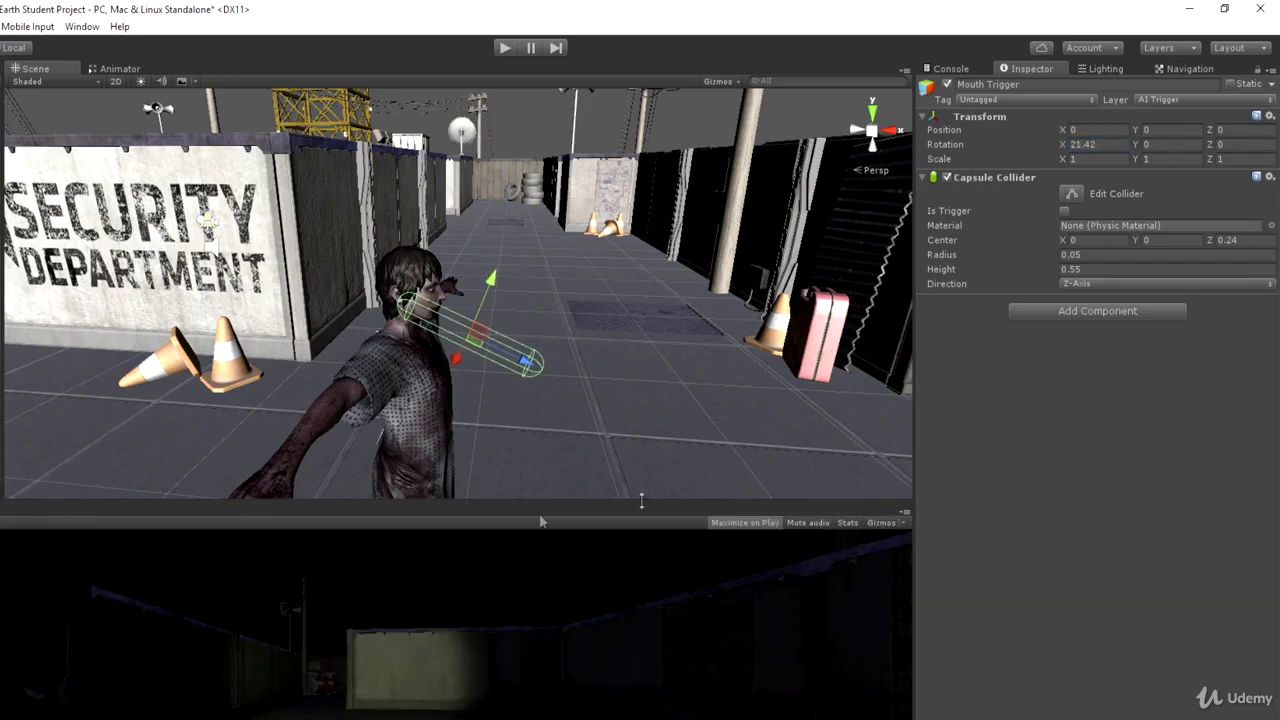
pyautogui.click(502, 48)
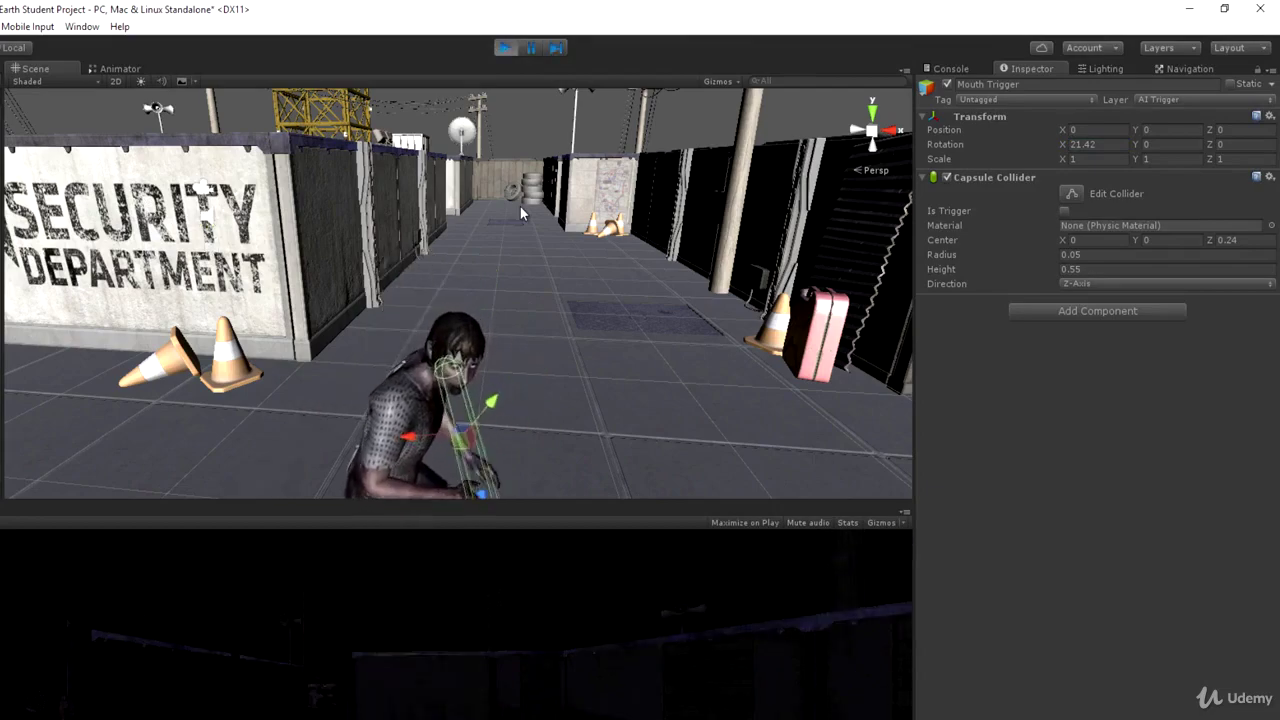
pyautogui.moveTo(504, 256)
pyautogui.mouseDown(button='right')
pyautogui.moveTo(488, 235)
pyautogui.moveTo(505, 255)
pyautogui.mouseUp(button='right')
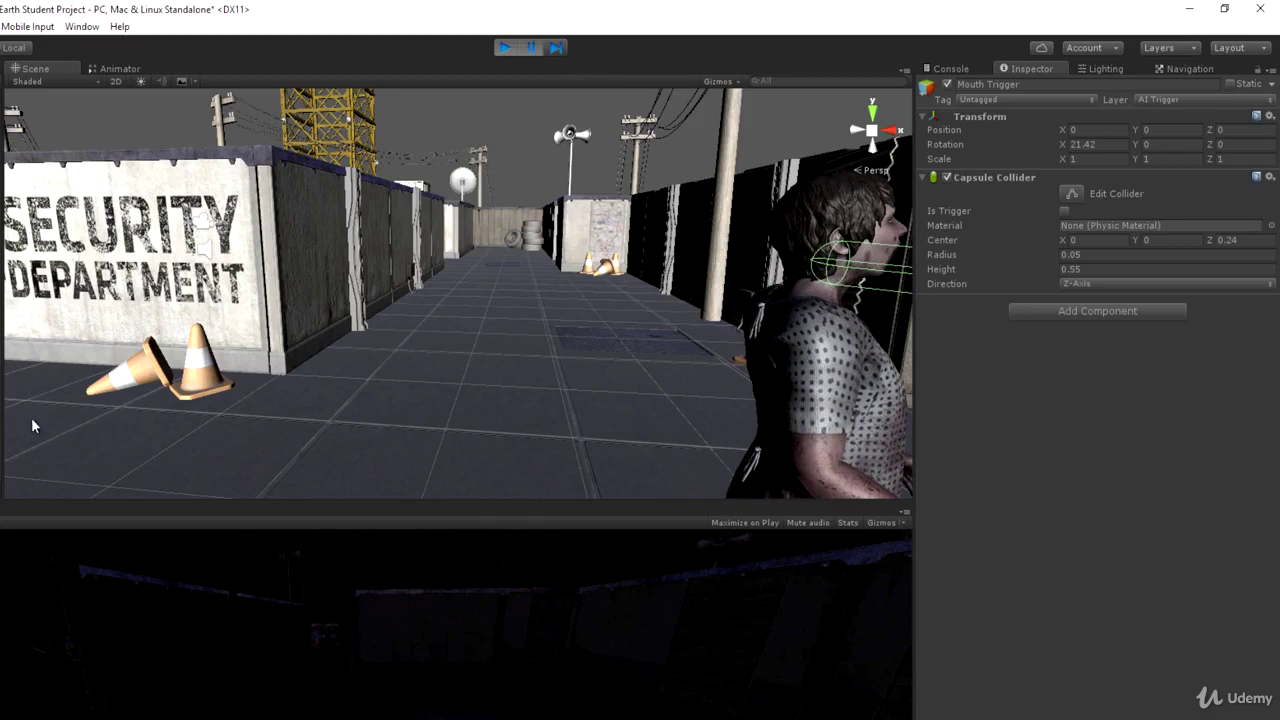
pyautogui.click(505, 48)
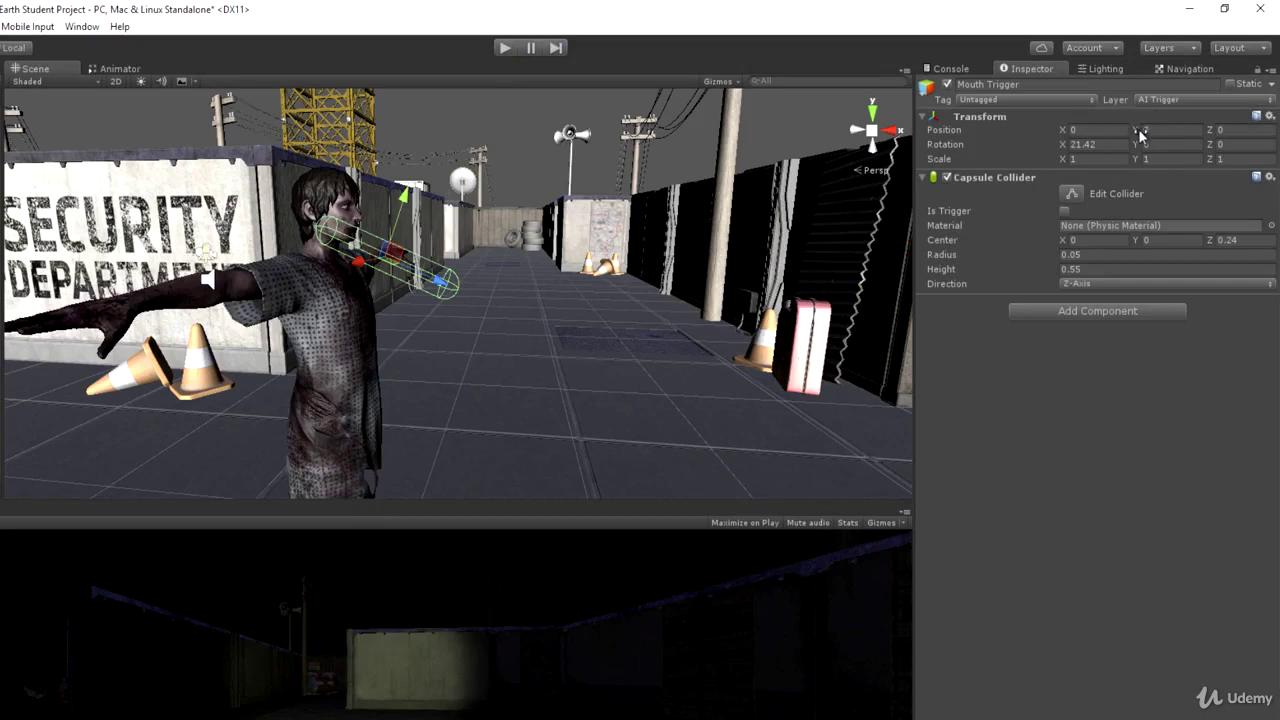
# Step: Raise Mouth Trigger to Position Y 0.03 and set its Capsule Collider's Height to 0.45 and Radius to 0.08
pyautogui.moveTo(1140, 135); pyautogui.dragTo(1142, 133)
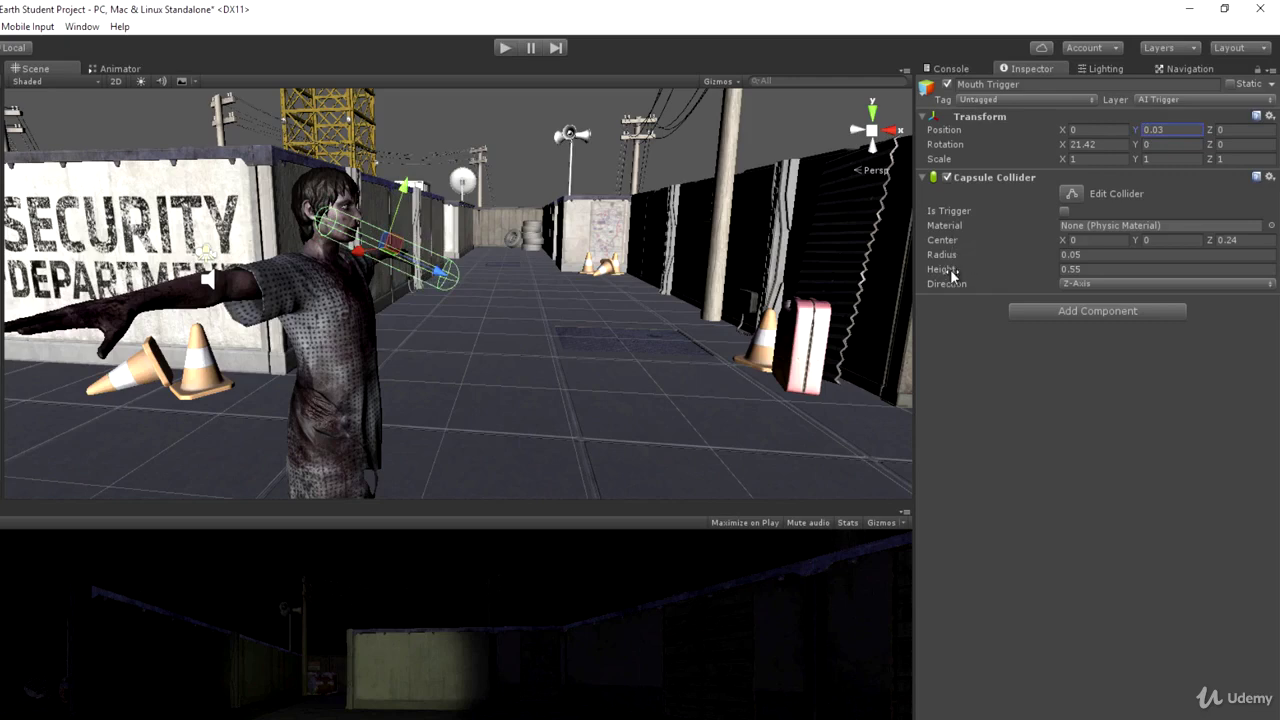
pyautogui.moveTo(951, 271); pyautogui.dragTo(943, 276)
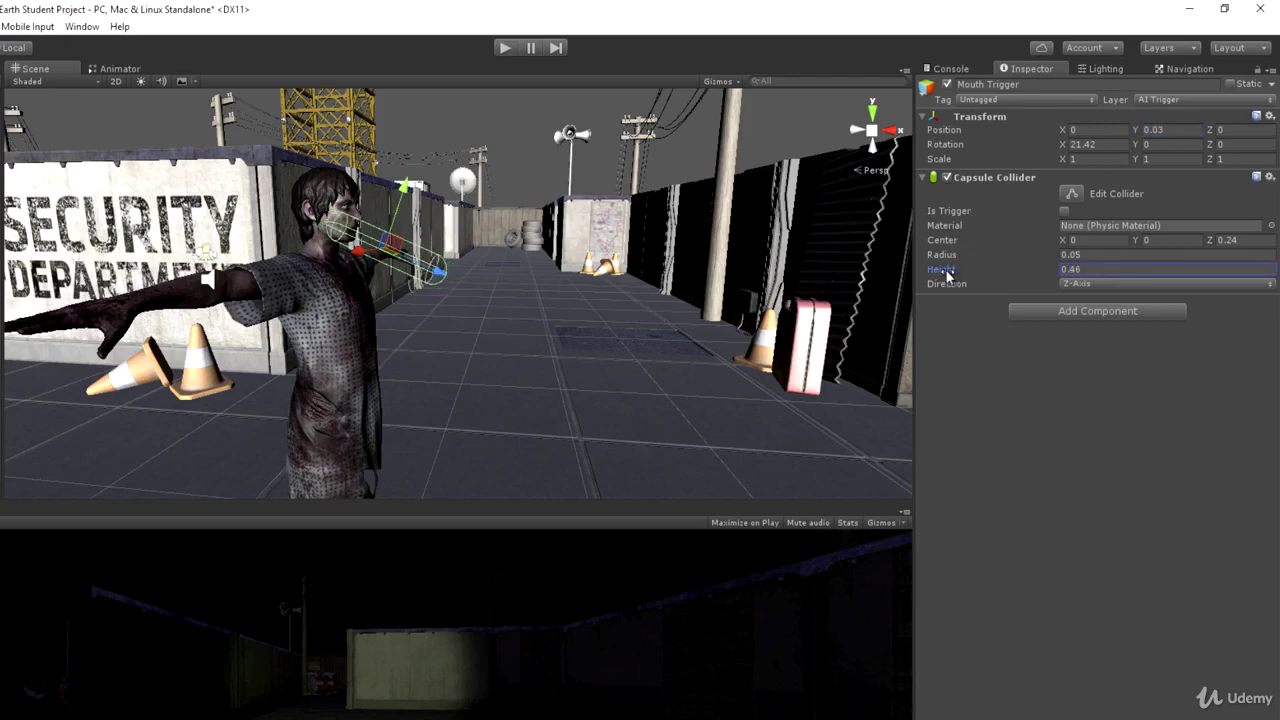
pyautogui.doubleClick(1083, 269)
pyautogui.write('0.45')
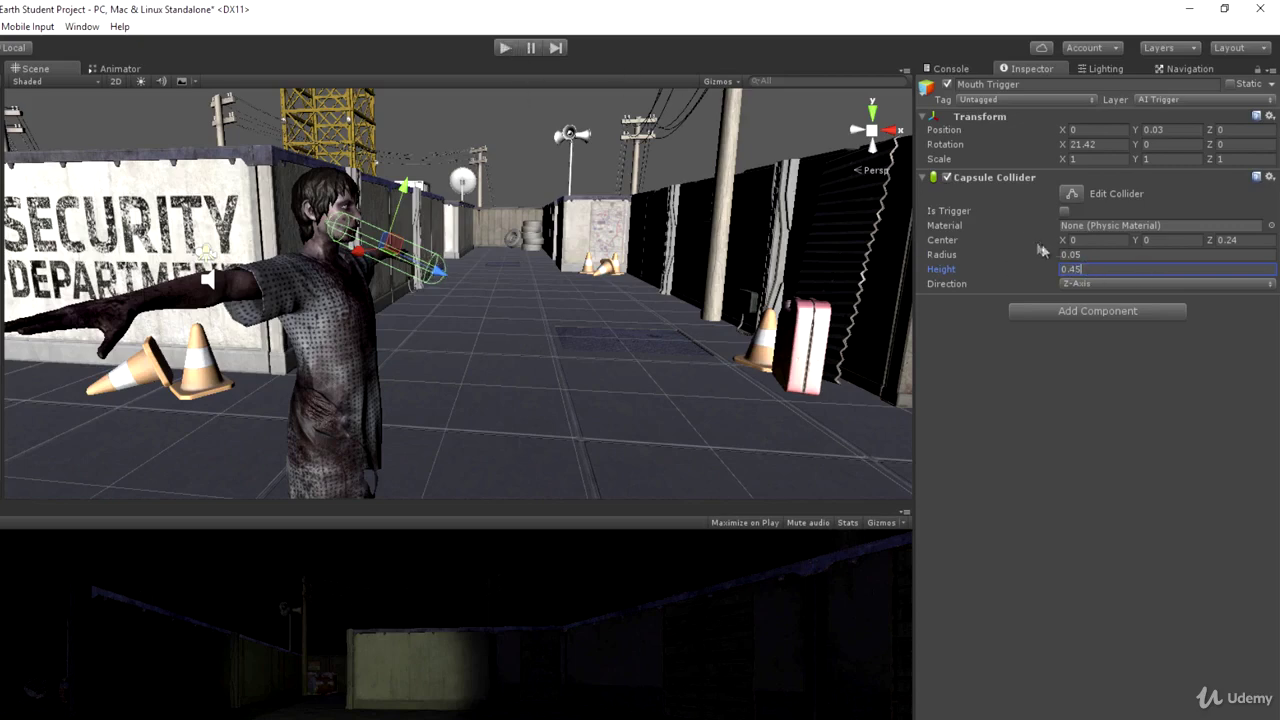
pyautogui.click(1097, 254)
pyautogui.press('BackSpace')
pyautogui.write('8')
pyautogui.press('Return')
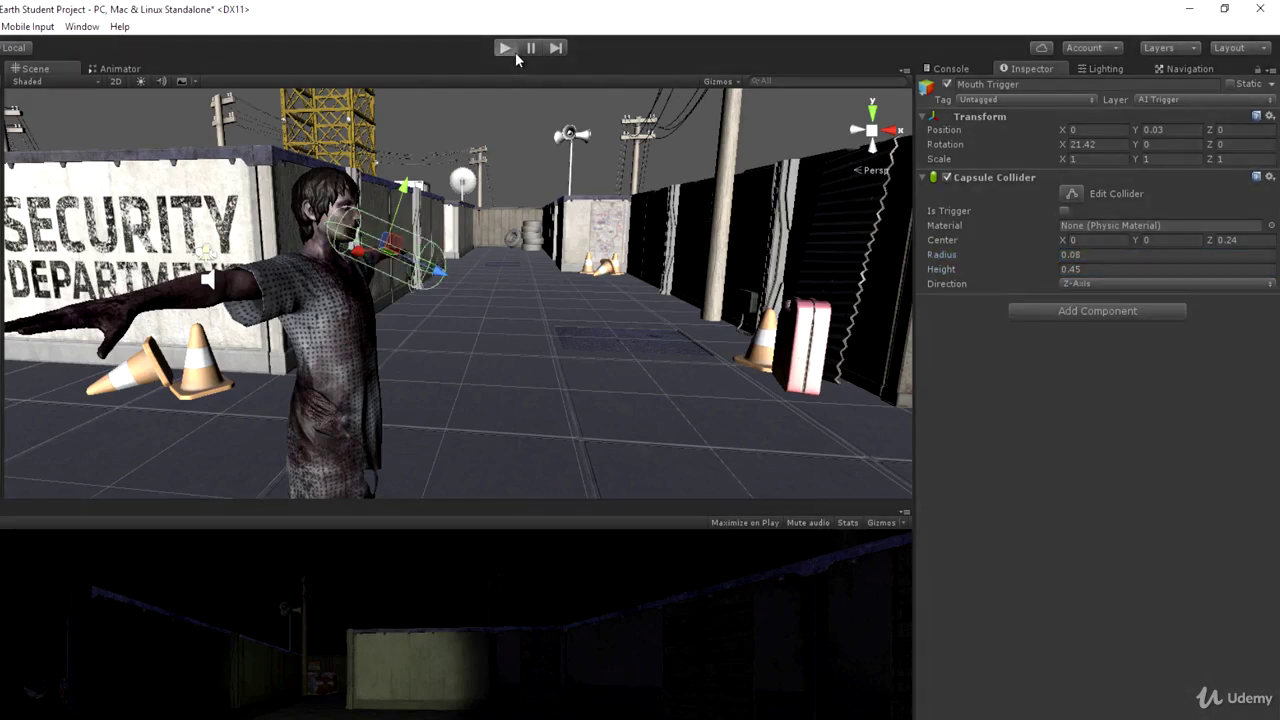
# Step: Play the scene again to check the resized mouth collider's placement on the moving zombie, and stop playback
pyautogui.click(513, 51)
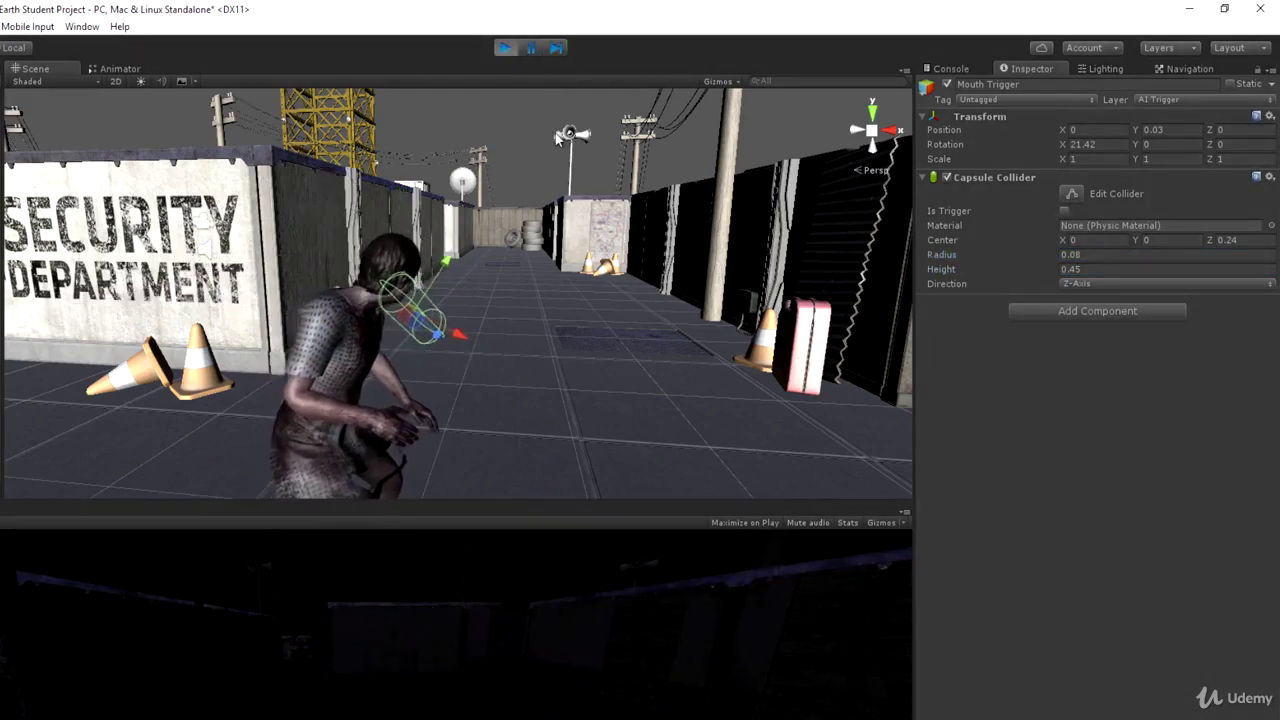
pyautogui.keyDown('alt'); pyautogui.moveTo(557, 137); pyautogui.dragTo(628, 67); pyautogui.keyUp('alt')
pyautogui.hotkey('shift', 'f')
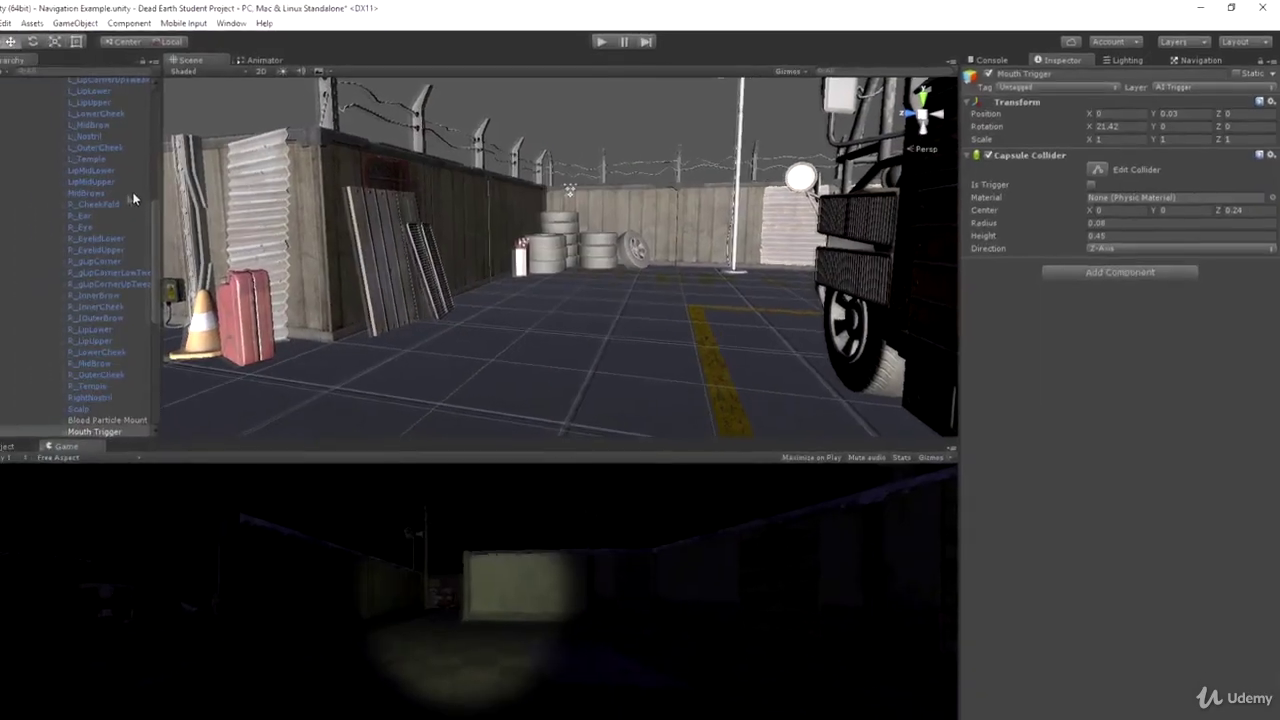
# Step: Collapse the AI Entity hierarchy and open the Dead Earth > Scripts > AI folder in the project assets
pyautogui.moveTo(182, 214); pyautogui.dragTo(186, 100)
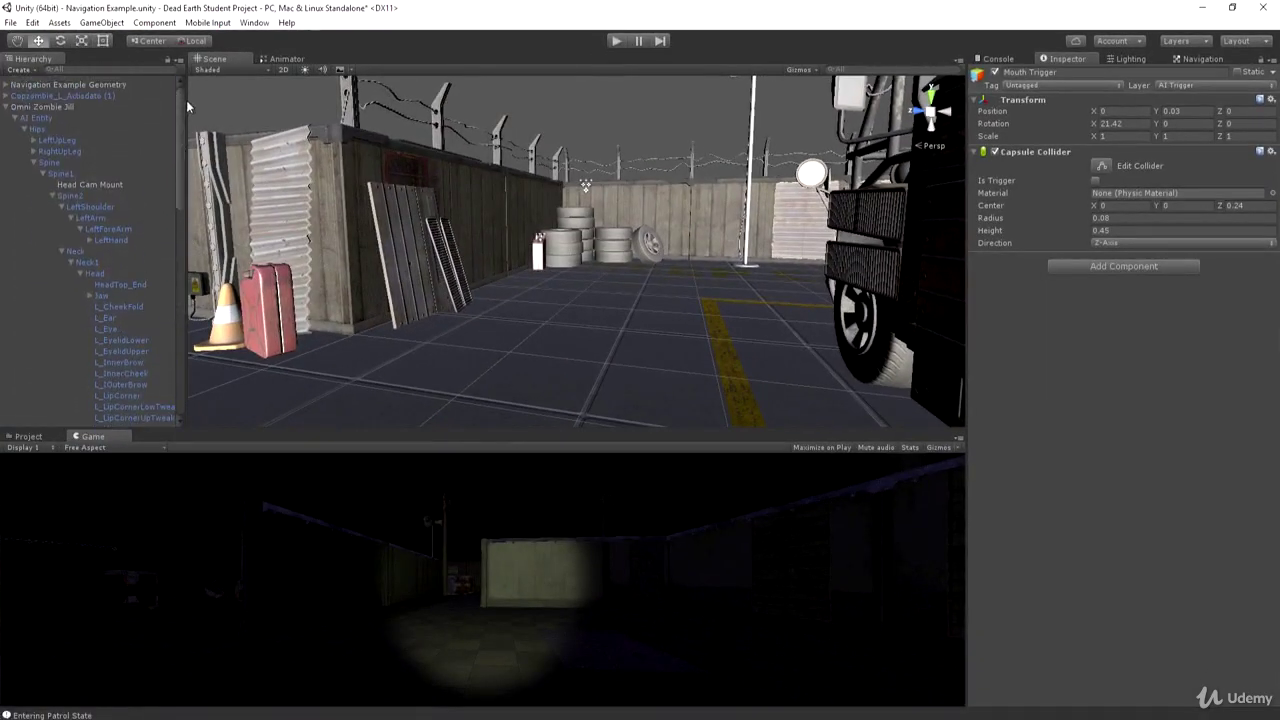
pyautogui.click(14, 118)
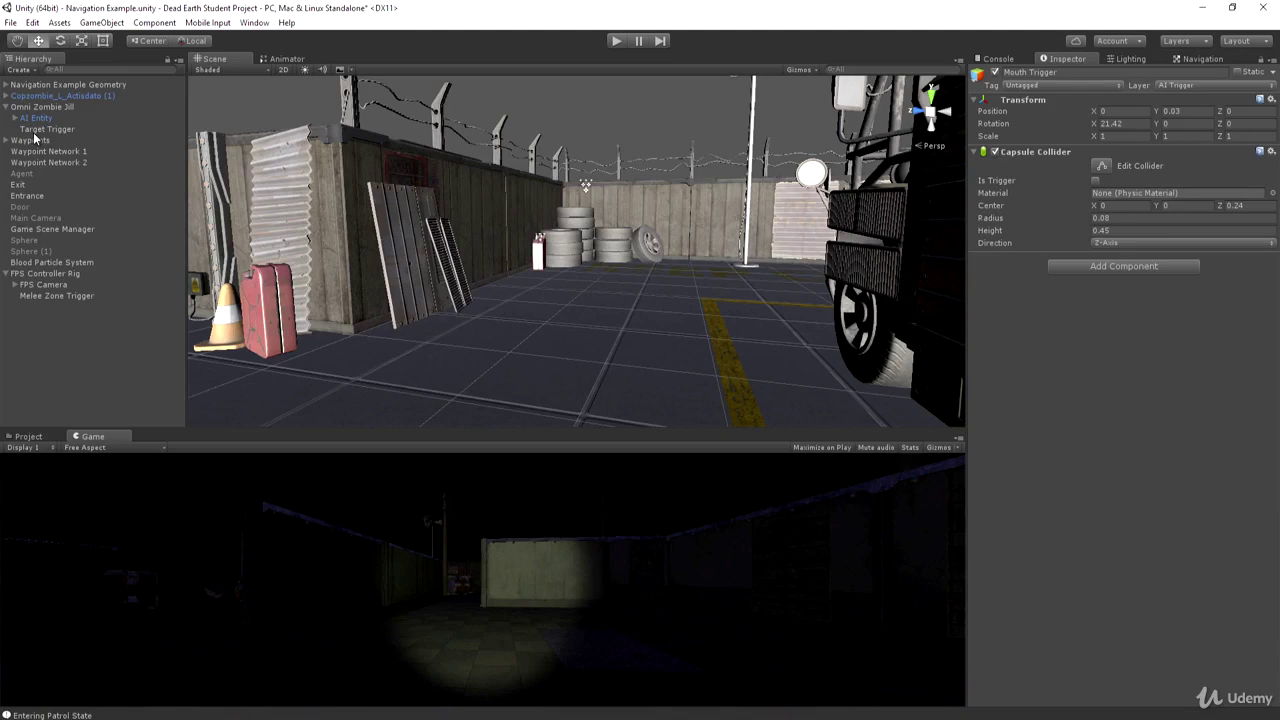
pyautogui.moveTo(97, 431); pyautogui.dragTo(97, 336)
pyautogui.click(35, 341)
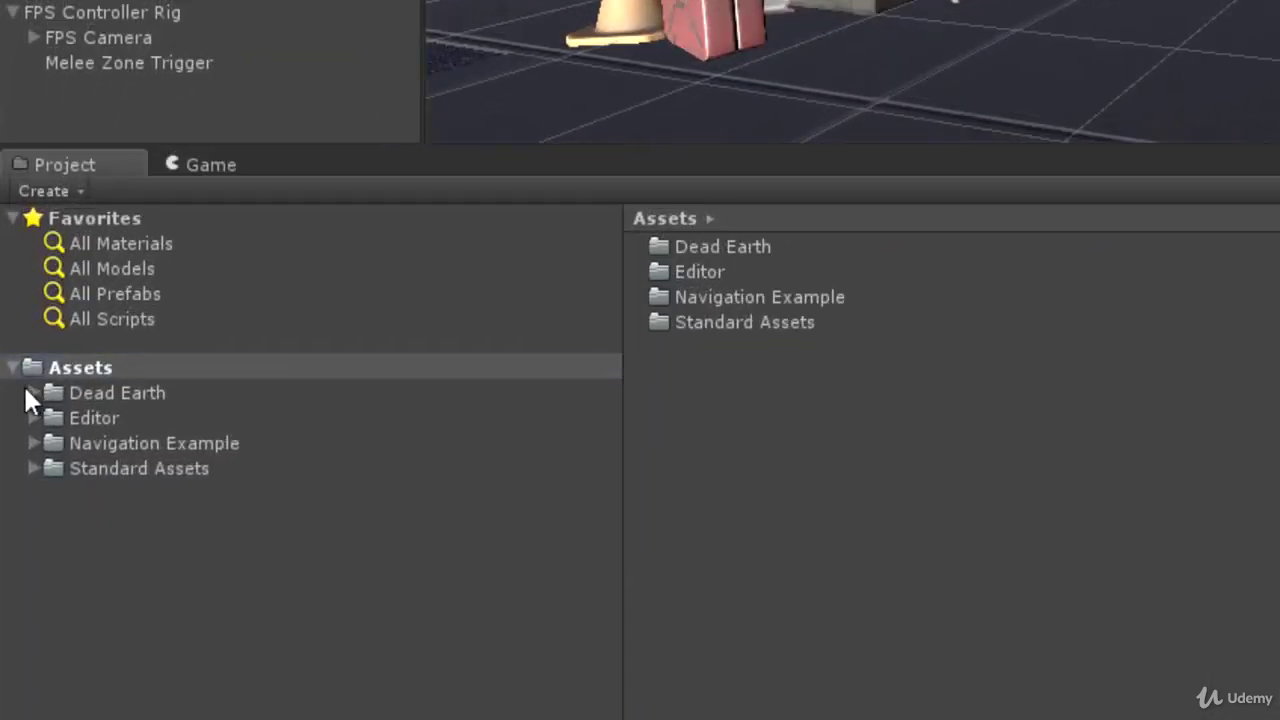
pyautogui.click(14, 441)
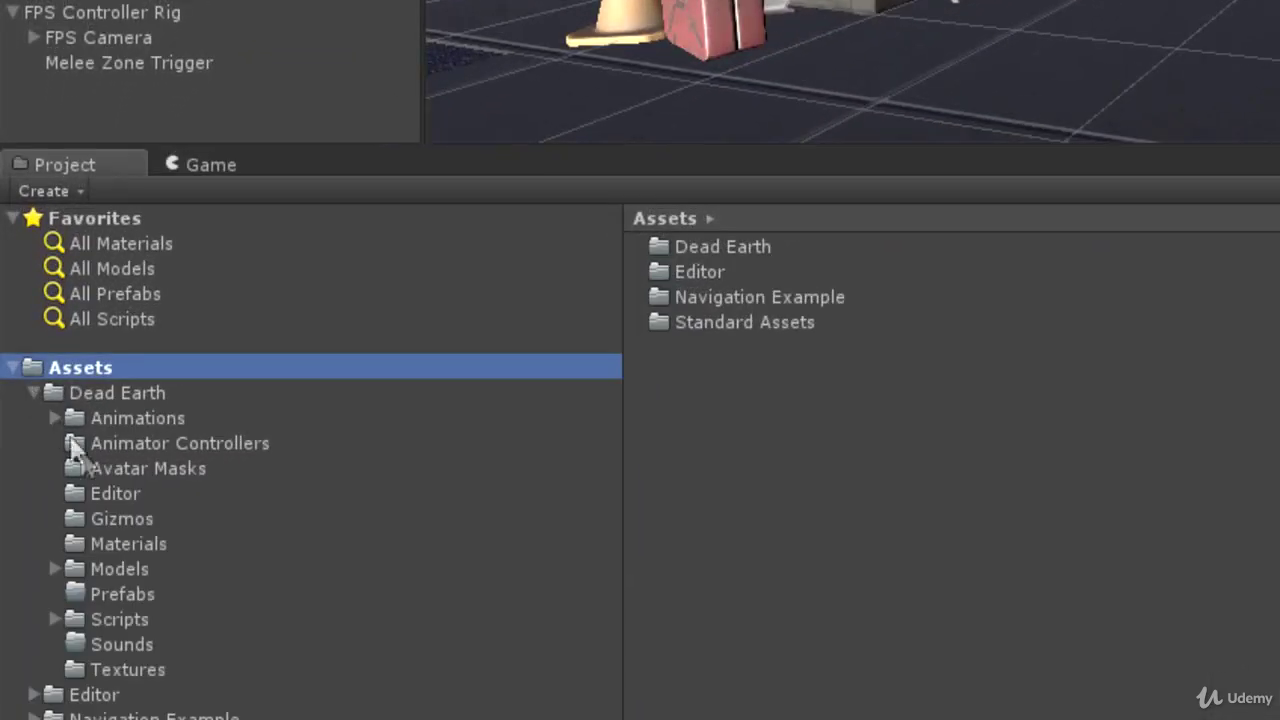
pyautogui.click(110, 393)
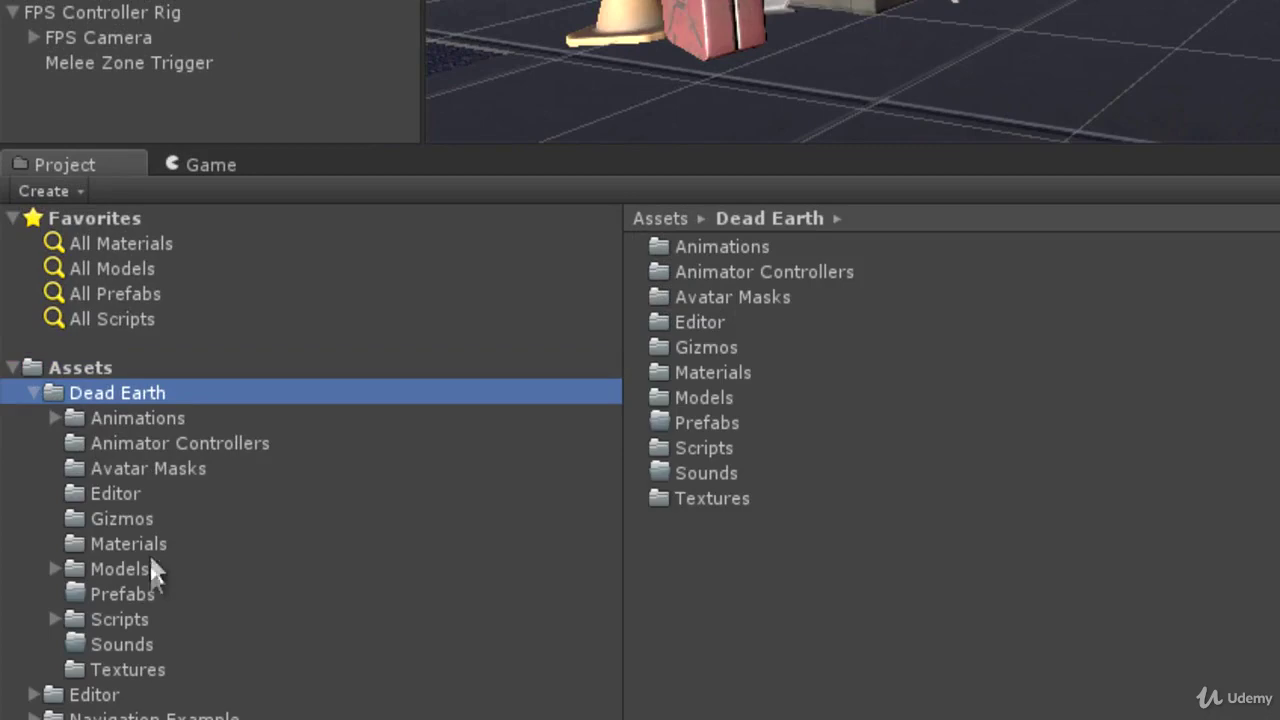
pyautogui.click(55, 619)
pyautogui.click(117, 645)
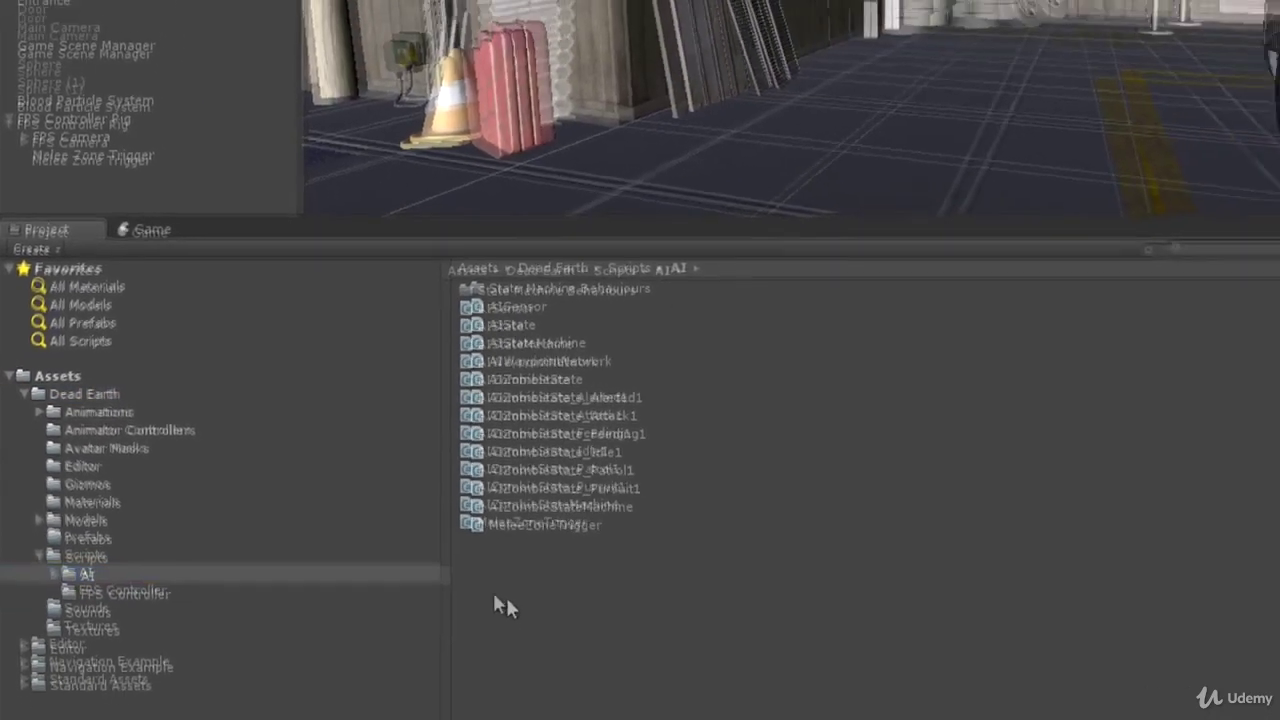
# Step: Create a C# script named AIDamageTrigger in the AI scripts folder
pyautogui.rightClick(496, 597)
pyautogui.moveTo(440, 258)
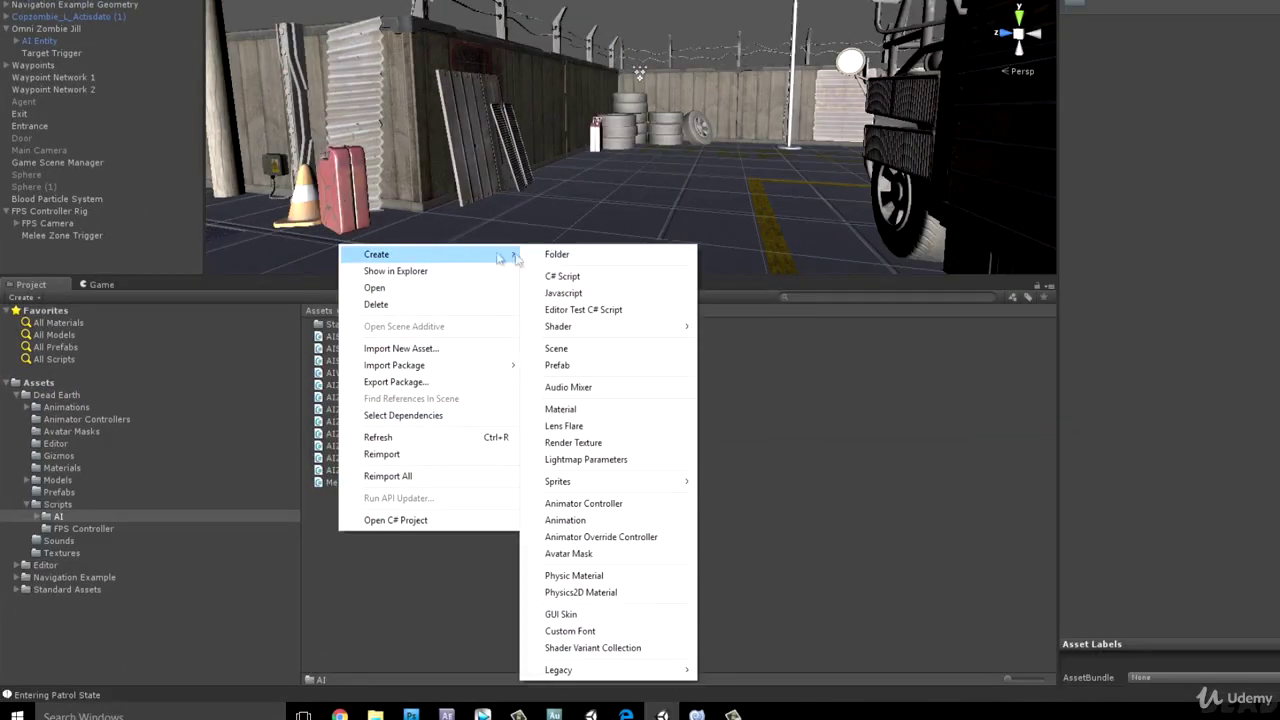
pyautogui.click(561, 276)
pyautogui.write('AI')
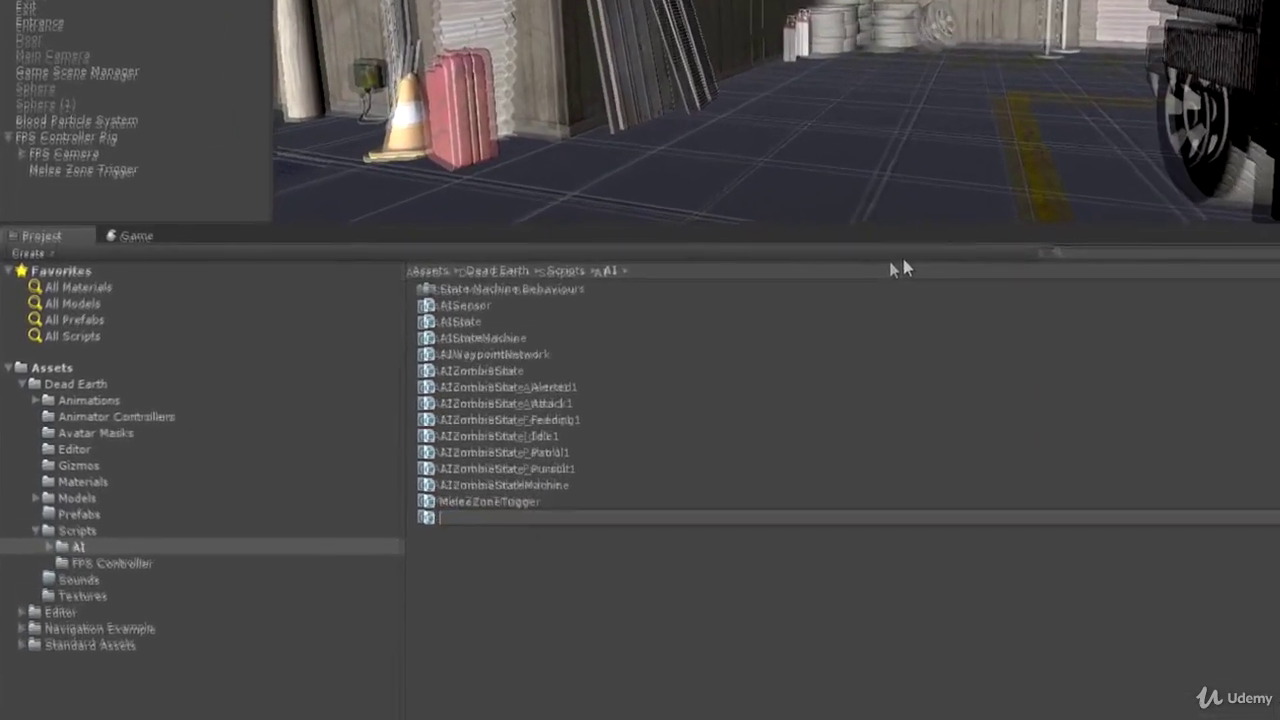
pyautogui.write('DamageTri')
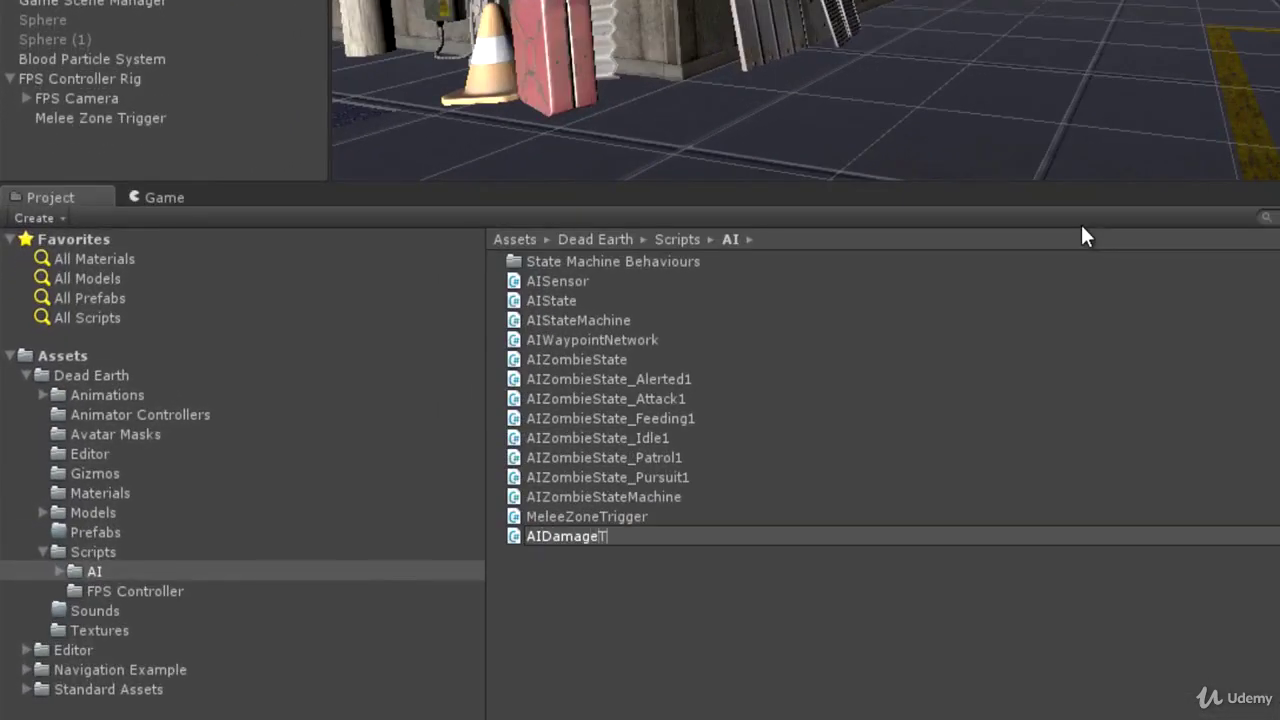
pyautogui.write('gger')
pyautogui.press('Return')
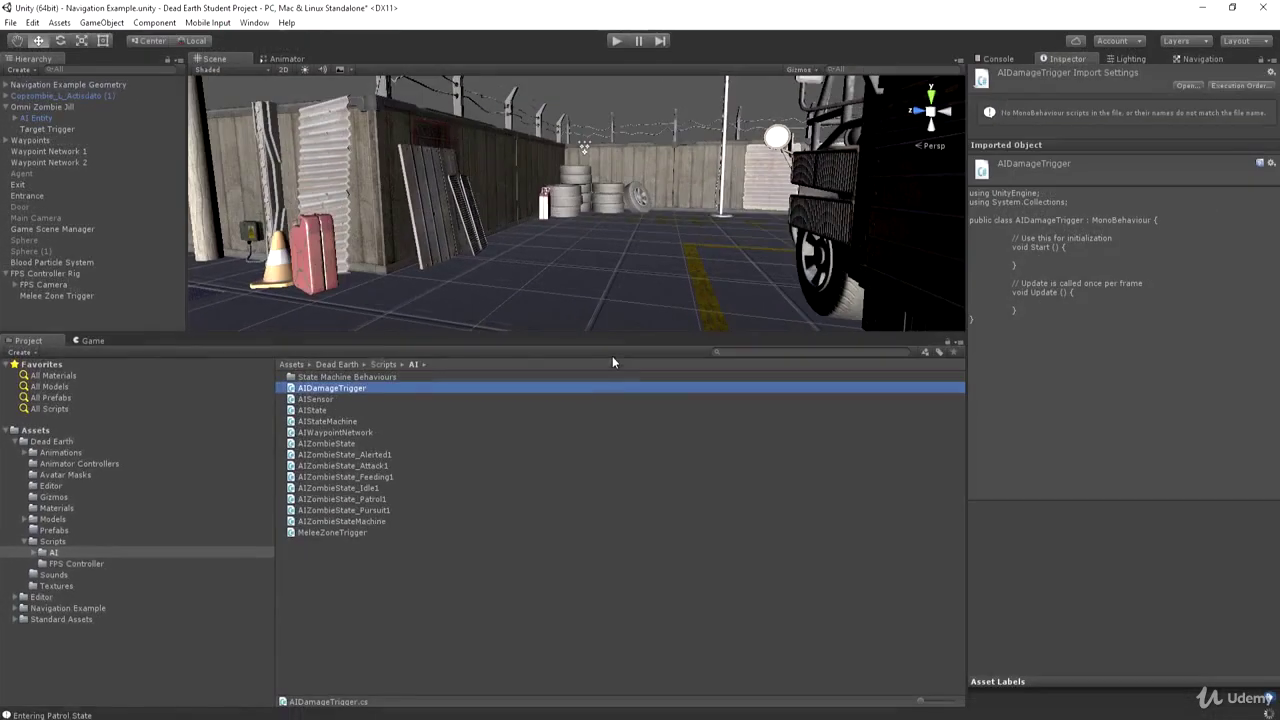
# Step: Open AIDamageTrigger in MonoDevelop and remove the template Start and Update methods, leaving an empty class body with its opening brace on its own line
pyautogui.doubleClick(322, 389)
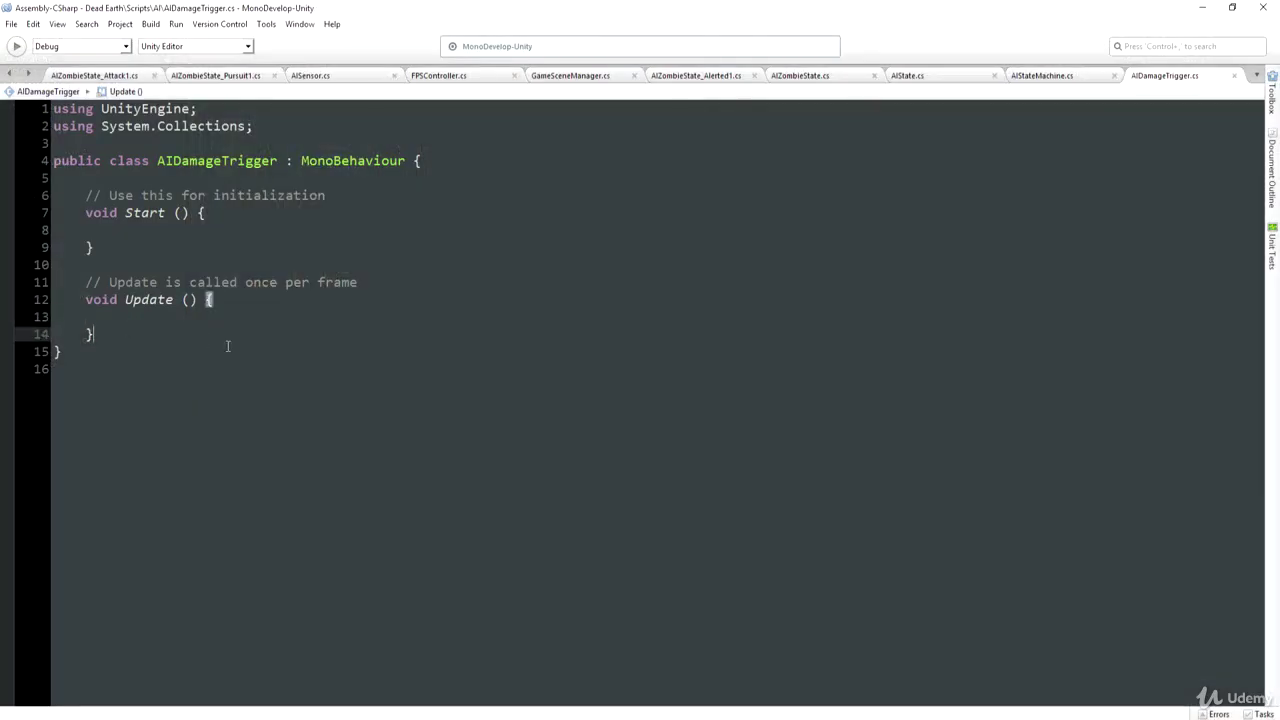
pyautogui.press('BackSpace')
pyautogui.press('BackSpace')
pyautogui.press('BackSpace')
pyautogui.press('BackSpace')
pyautogui.press('BackSpace')
pyautogui.press('BackSpace')
pyautogui.press('BackSpace')
pyautogui.press('BackSpace')
pyautogui.press('BackSpace')
pyautogui.press('BackSpace')
pyautogui.press('BackSpace')
pyautogui.press('BackSpace')
pyautogui.press('BackSpace')
pyautogui.press('BackSpace')
pyautogui.press('BackSpace')
pyautogui.press('BackSpace')
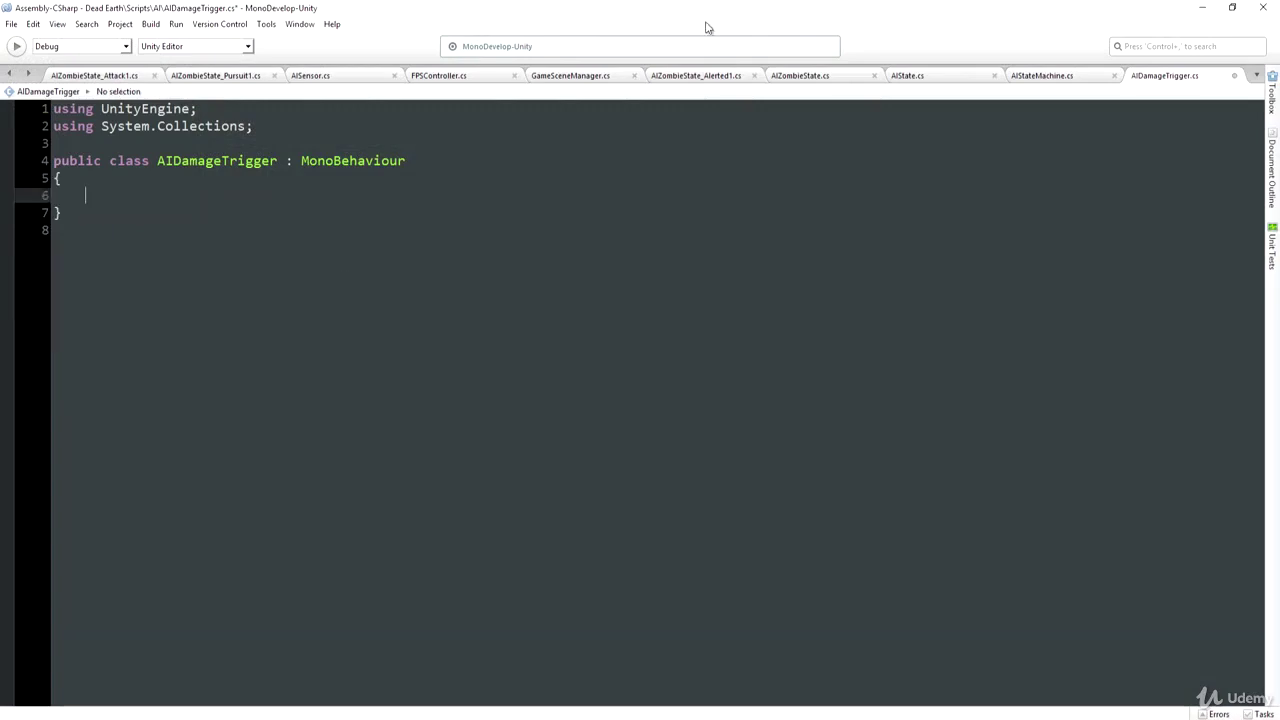
# Step: Begin declaring a void OnTriggerStay method inside the AIDamageTrigger class
pyautogui.write('void ')
pyautogui.write('Omn')
pyautogui.write('Trigger')
pyautogui.write('Stay')
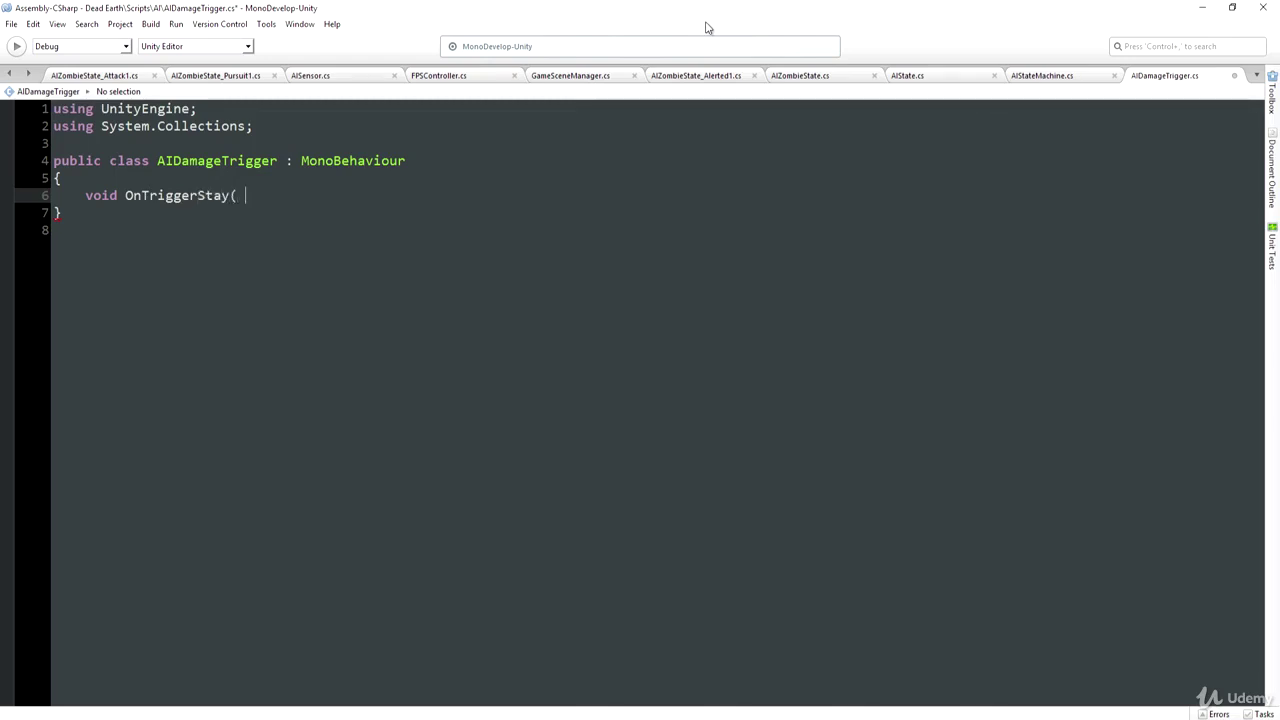
pyautogui.write('llision')
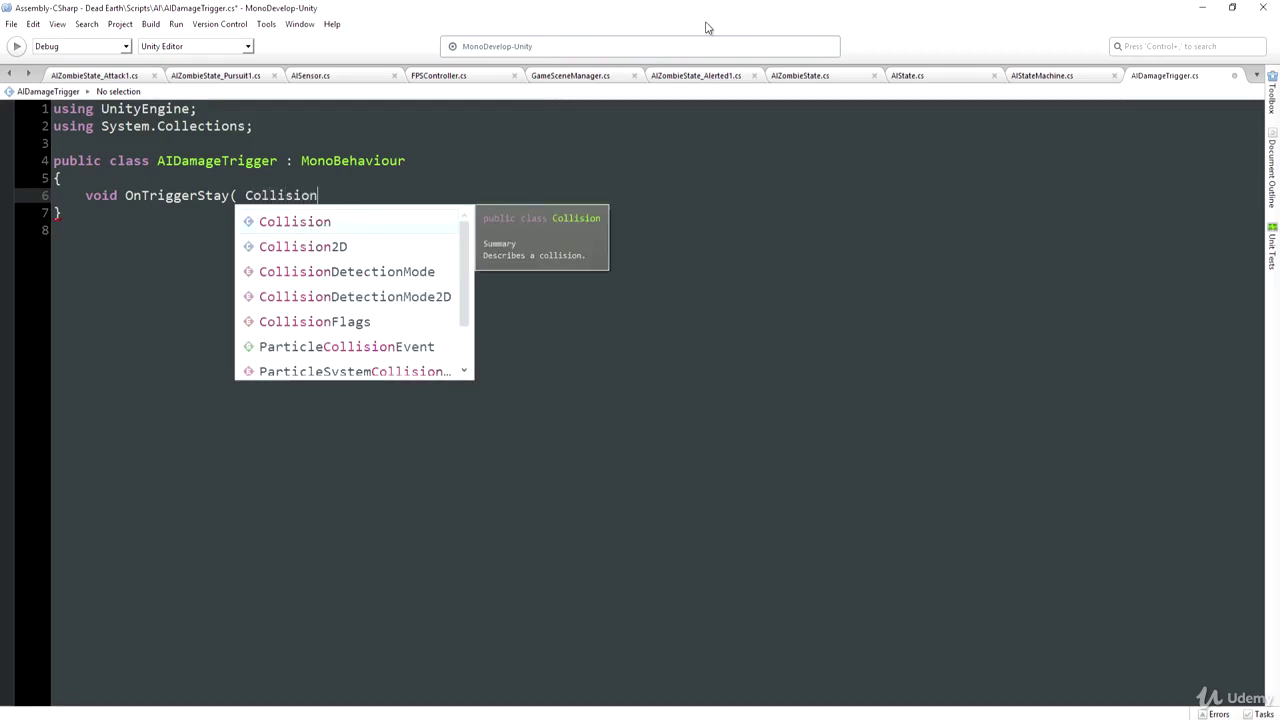
pyautogui.write('=')
pyautogui.press('BackSpace')
pyautogui.press('BackSpace')
pyautogui.press('BackSpace')
pyautogui.press('BackSpace')
pyautogui.press('BackSpace')
pyautogui.press('BackSpace')
pyautogui.press('BackSpace')
pyautogui.press('BackSpace')
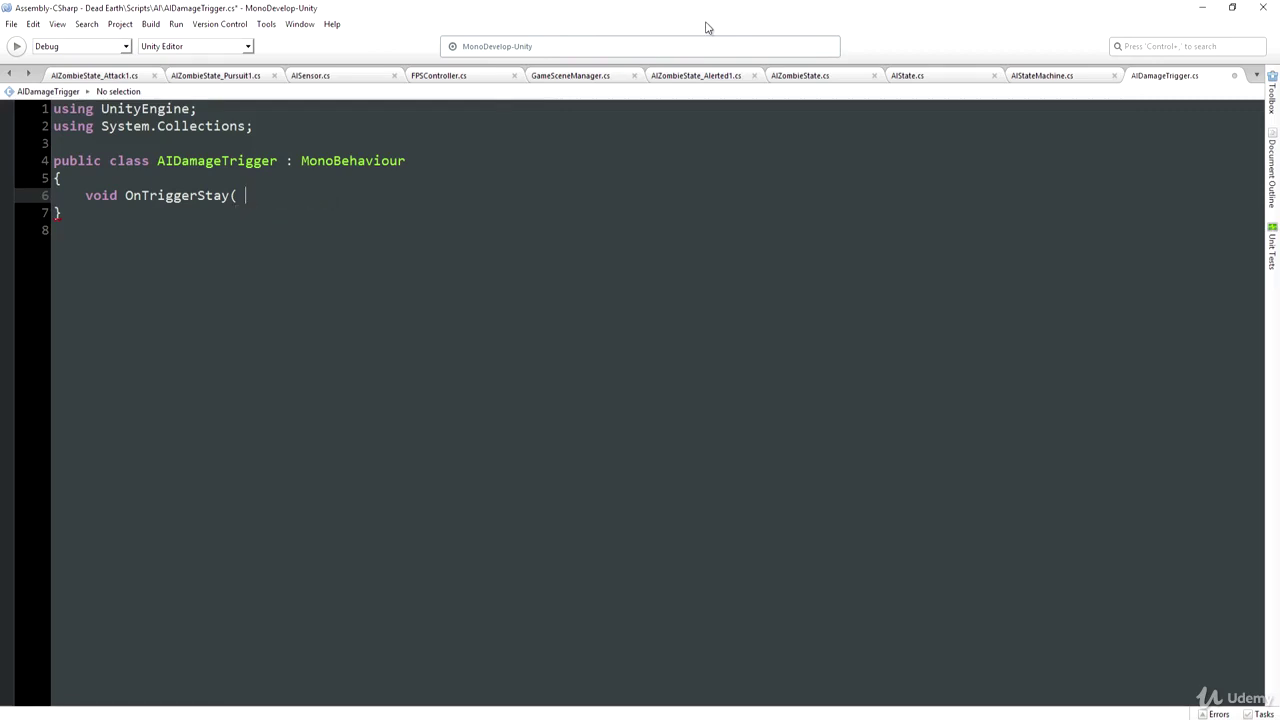
# Step: Give OnTriggerStay a Collider parameter named col and add an empty braced body
pyautogui.write('Collider col )')
pyautogui.press('Return')
pyautogui.write('{')
pyautogui.press('Return')
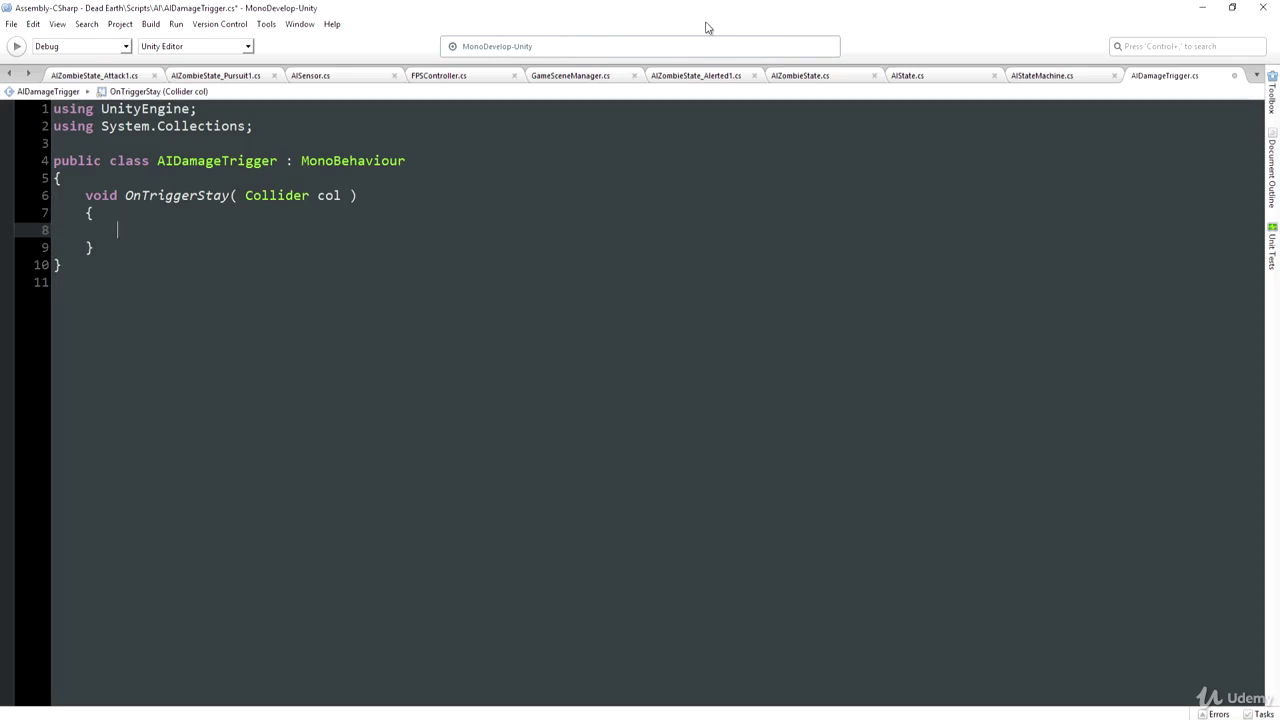
# Step: Add an if block in OnTriggerStay testing col.gameObject.CompareTag("Player"), with its opening brace on its own line
pyautogui.write('i')
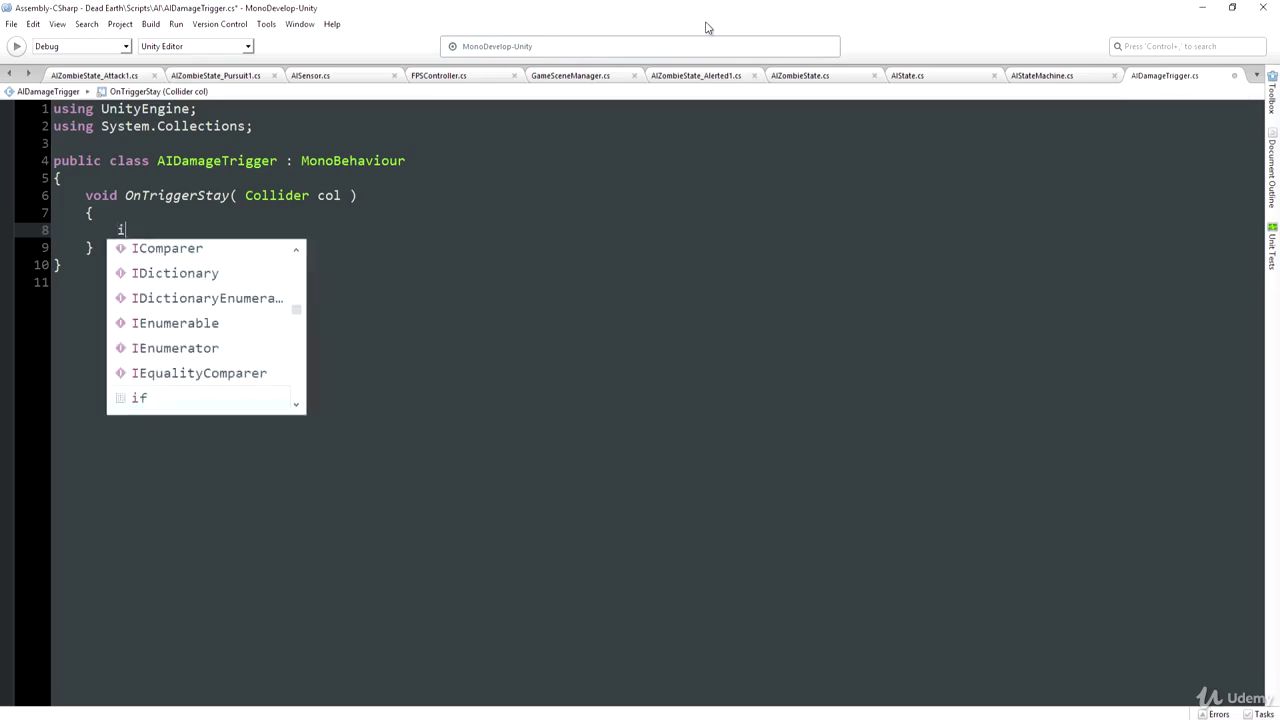
pyautogui.write('f ( col')
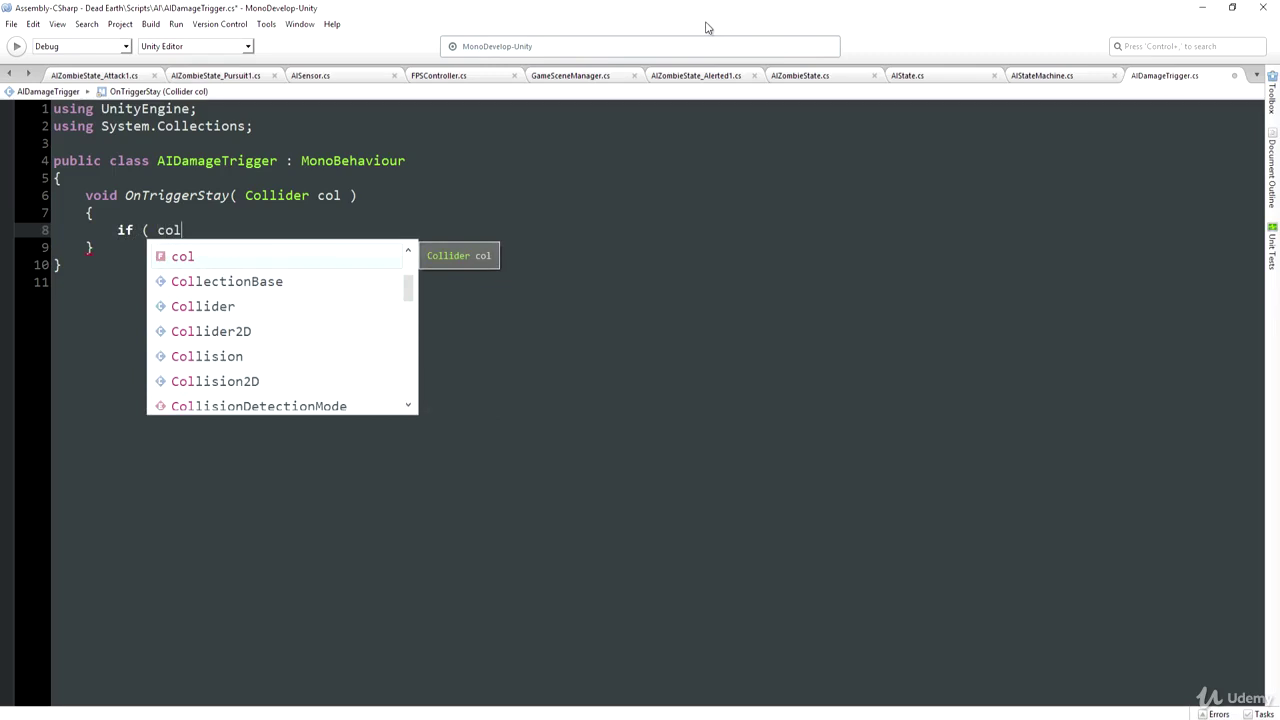
pyautogui.write('.game')
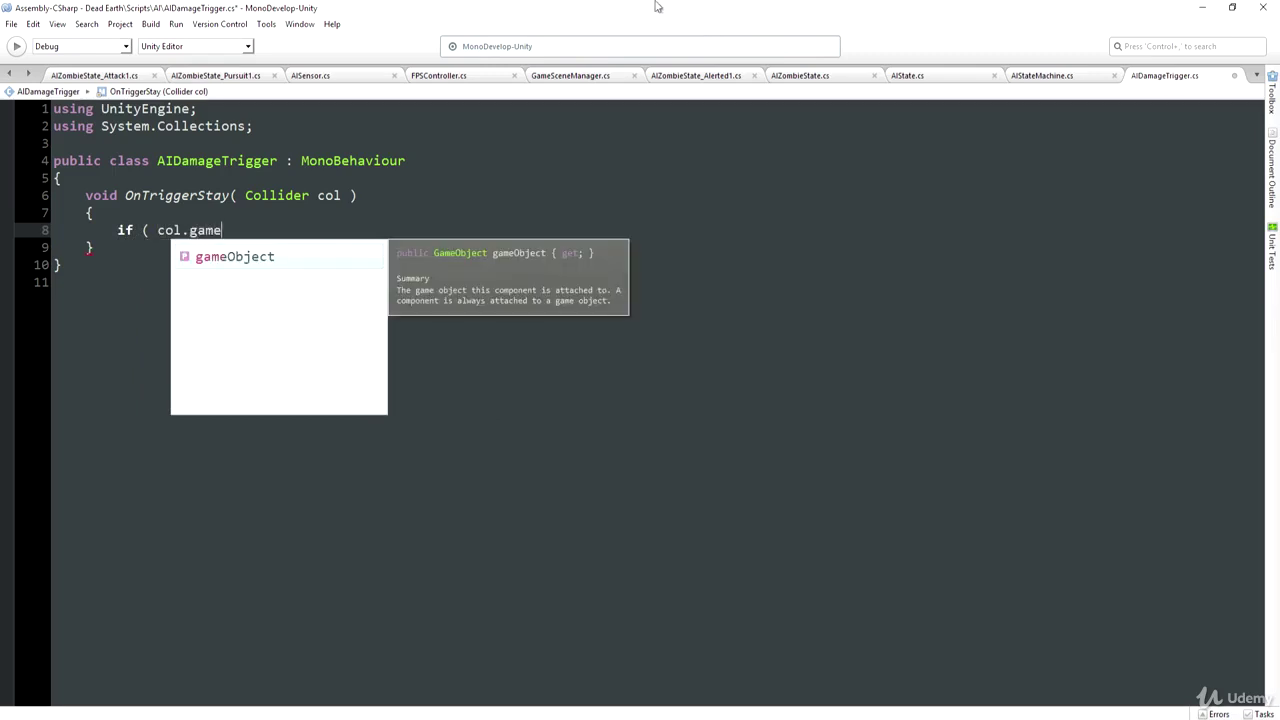
pyautogui.press('Return')
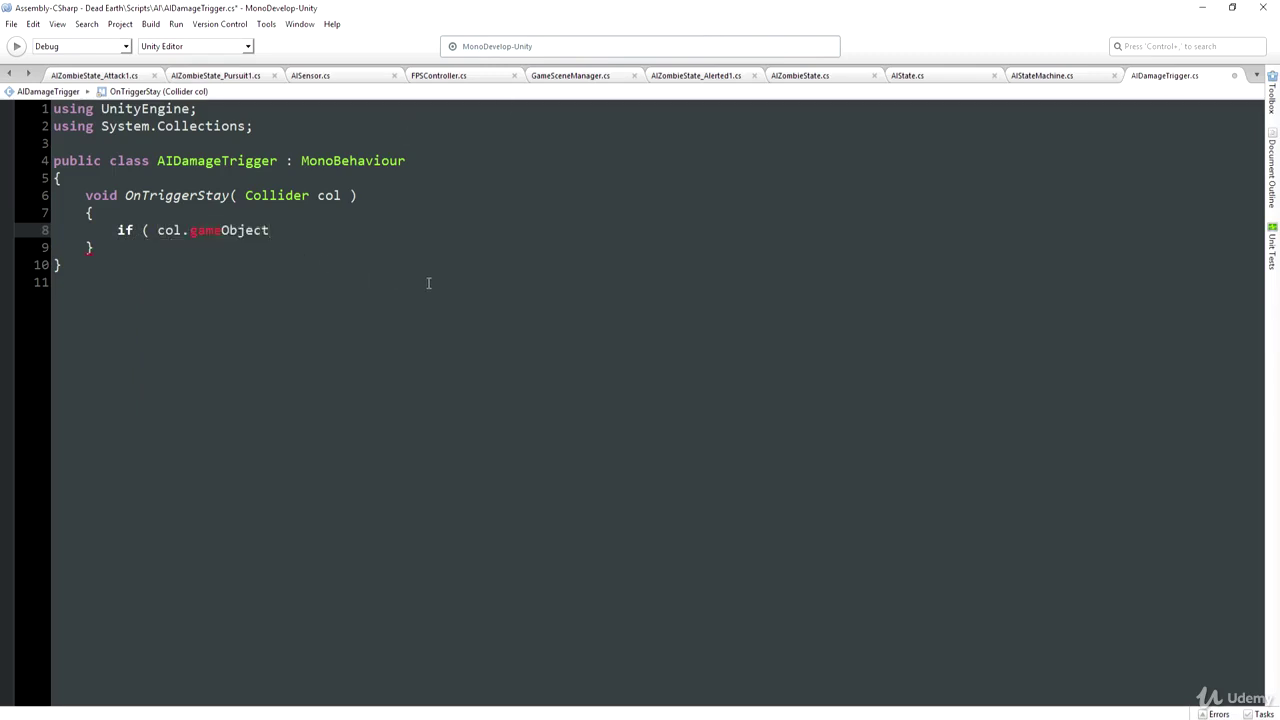
pyautogui.write('.com')
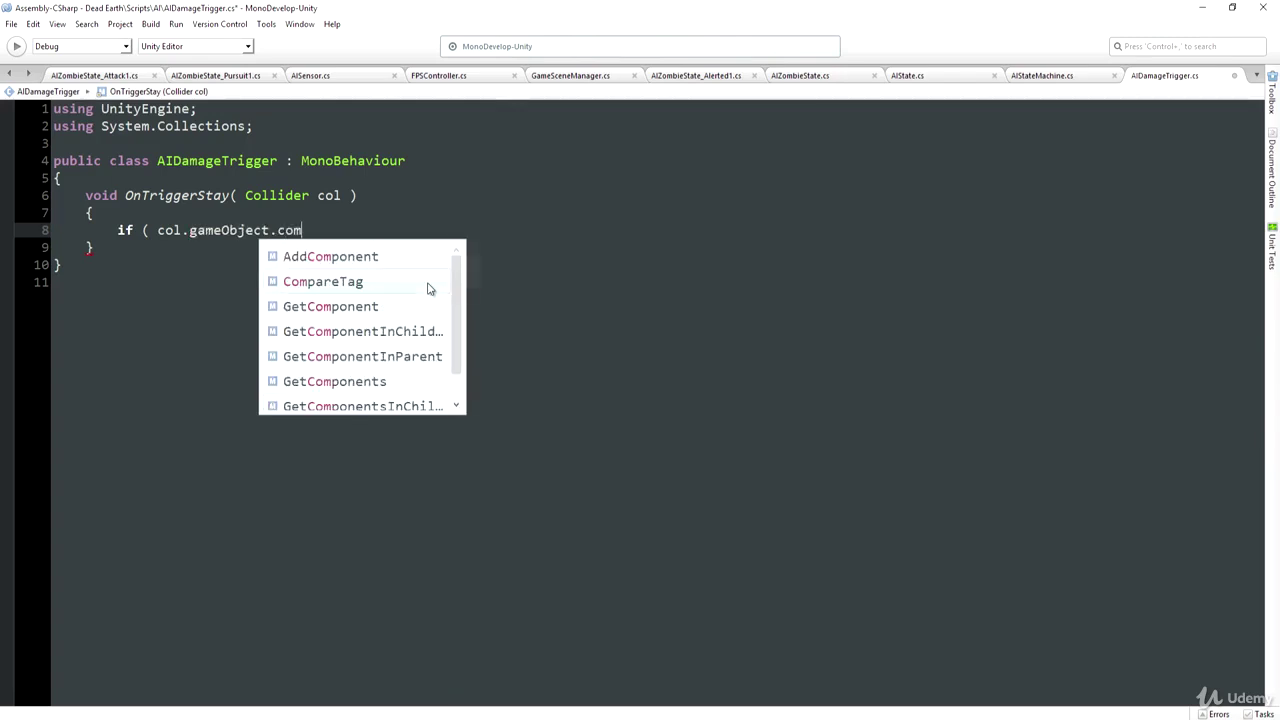
pyautogui.press('Return')
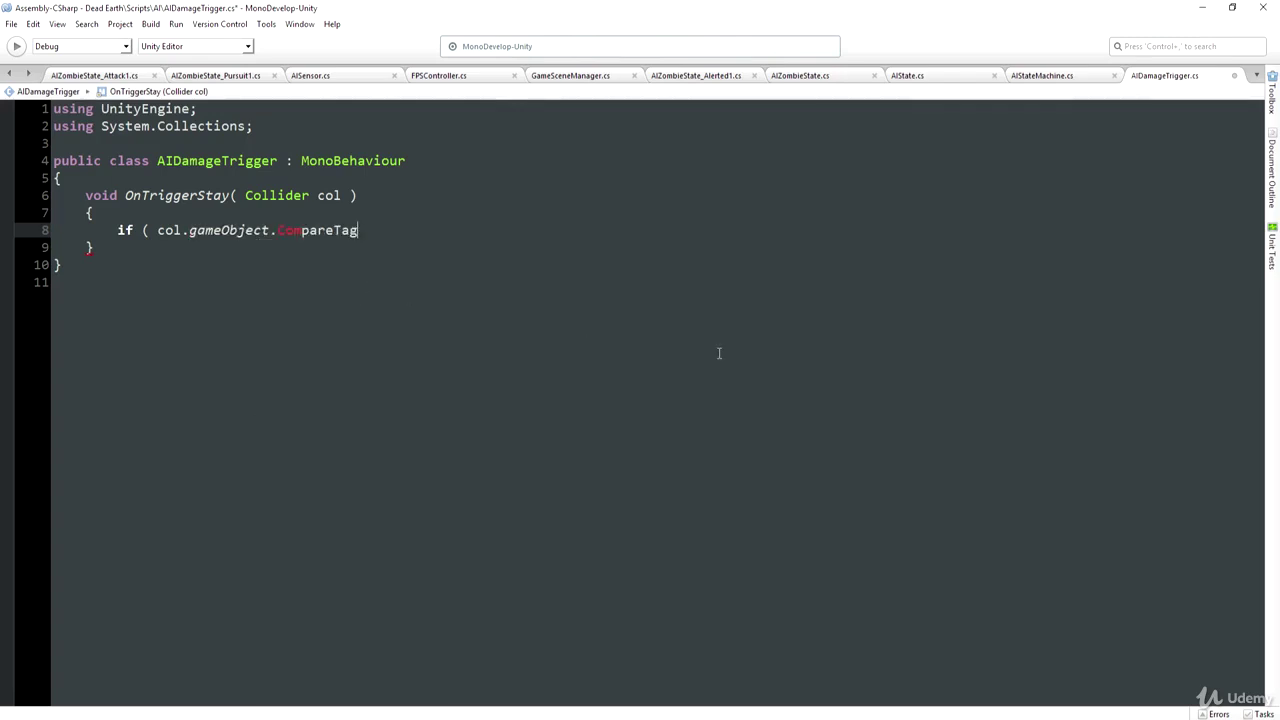
pyautogui.write('("Playe')
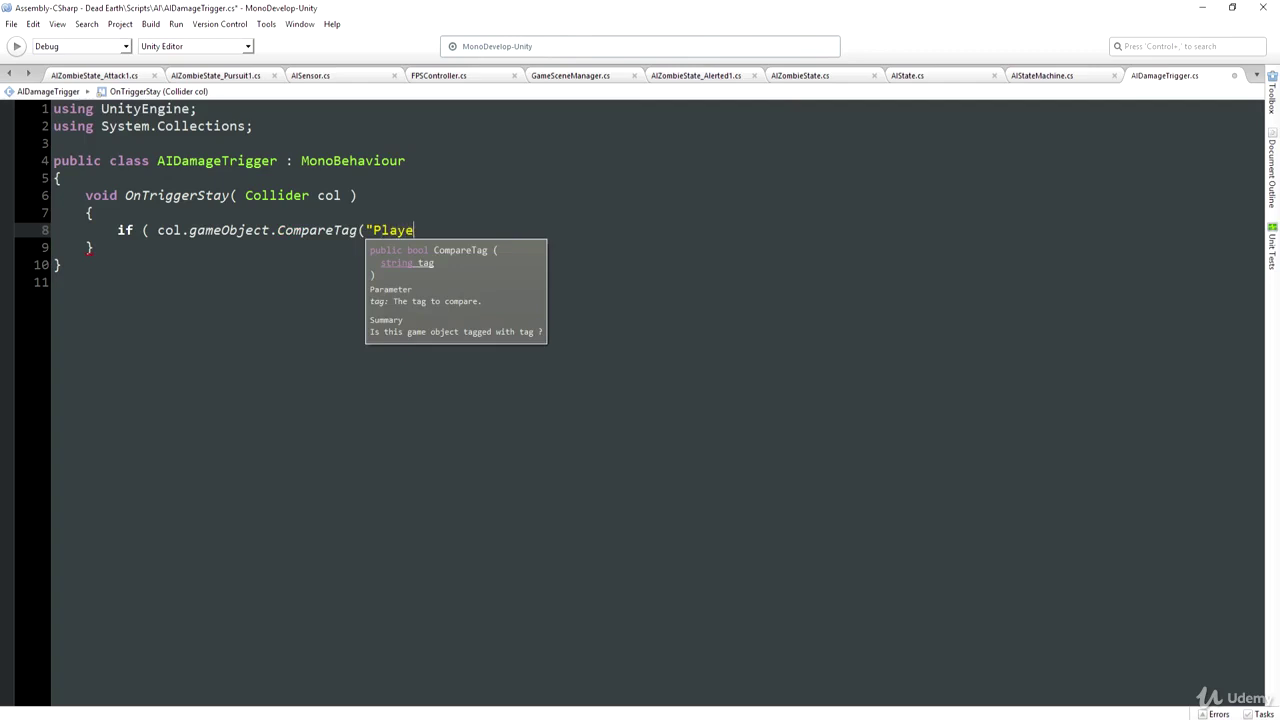
pyautogui.write('r"))')
pyautogui.press('Return')
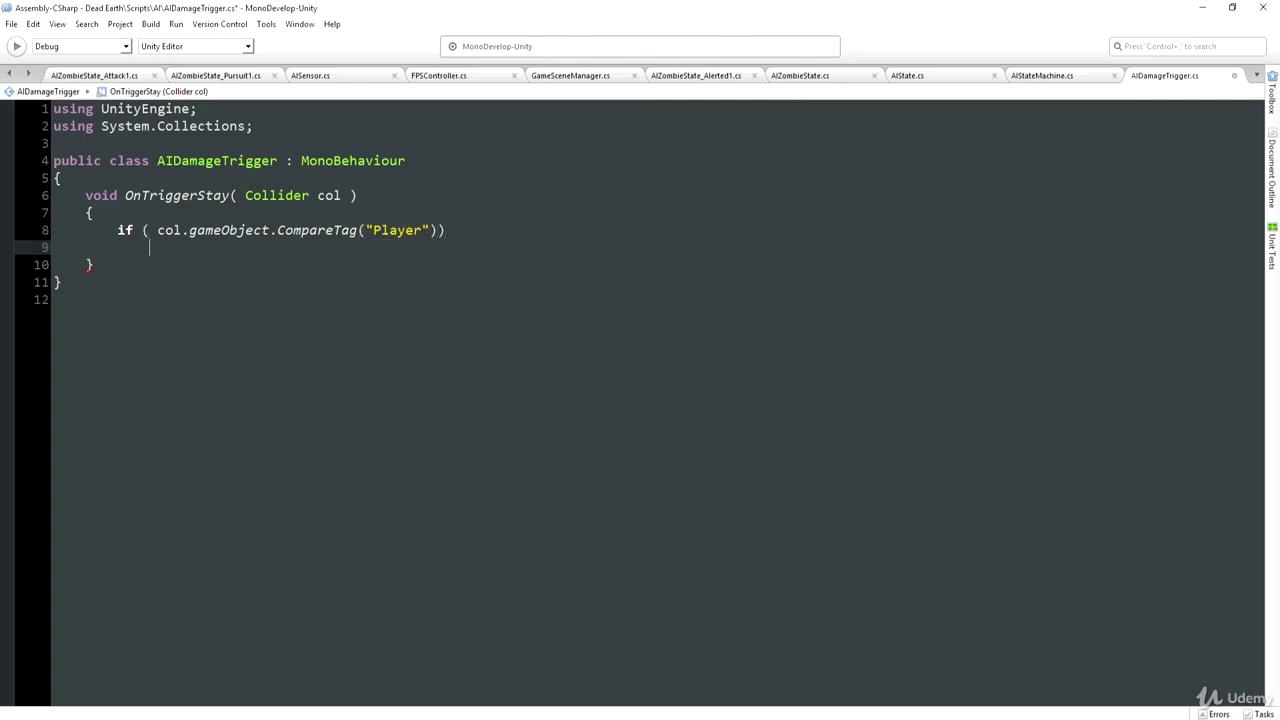
pyautogui.write('{')
pyautogui.press('Return')
pyautogui.write('}')
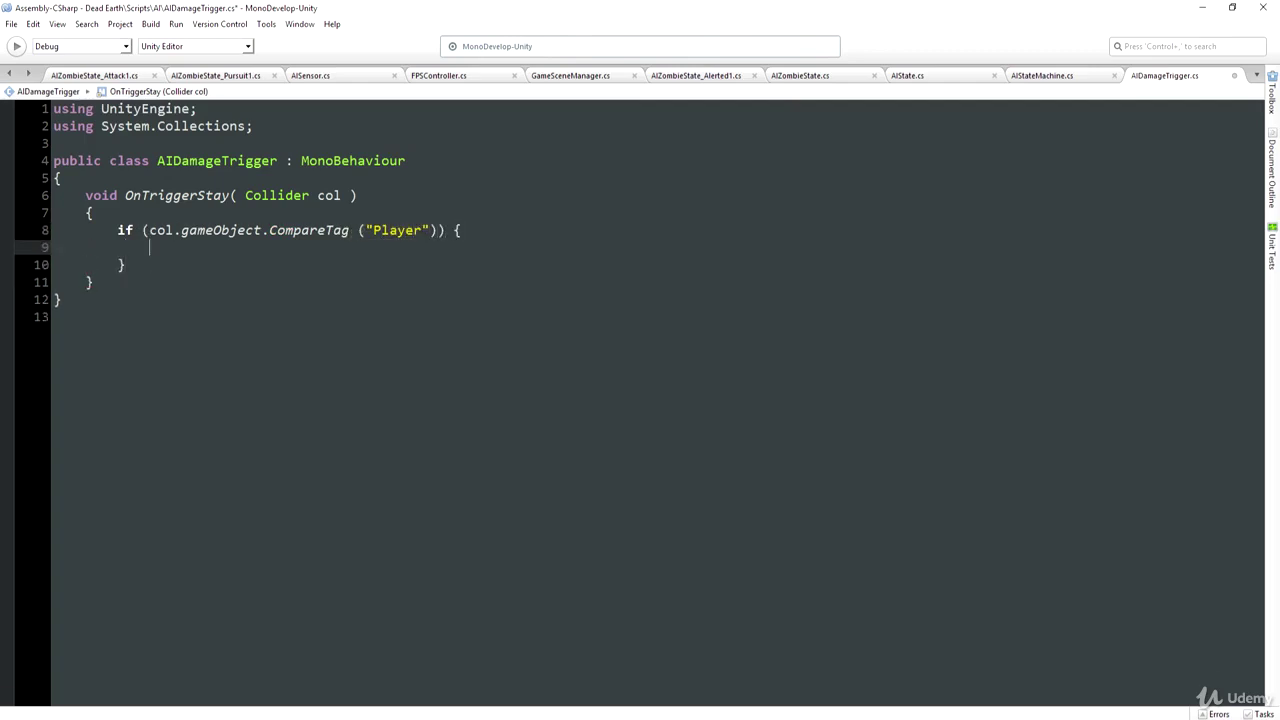
pyautogui.press('Up')
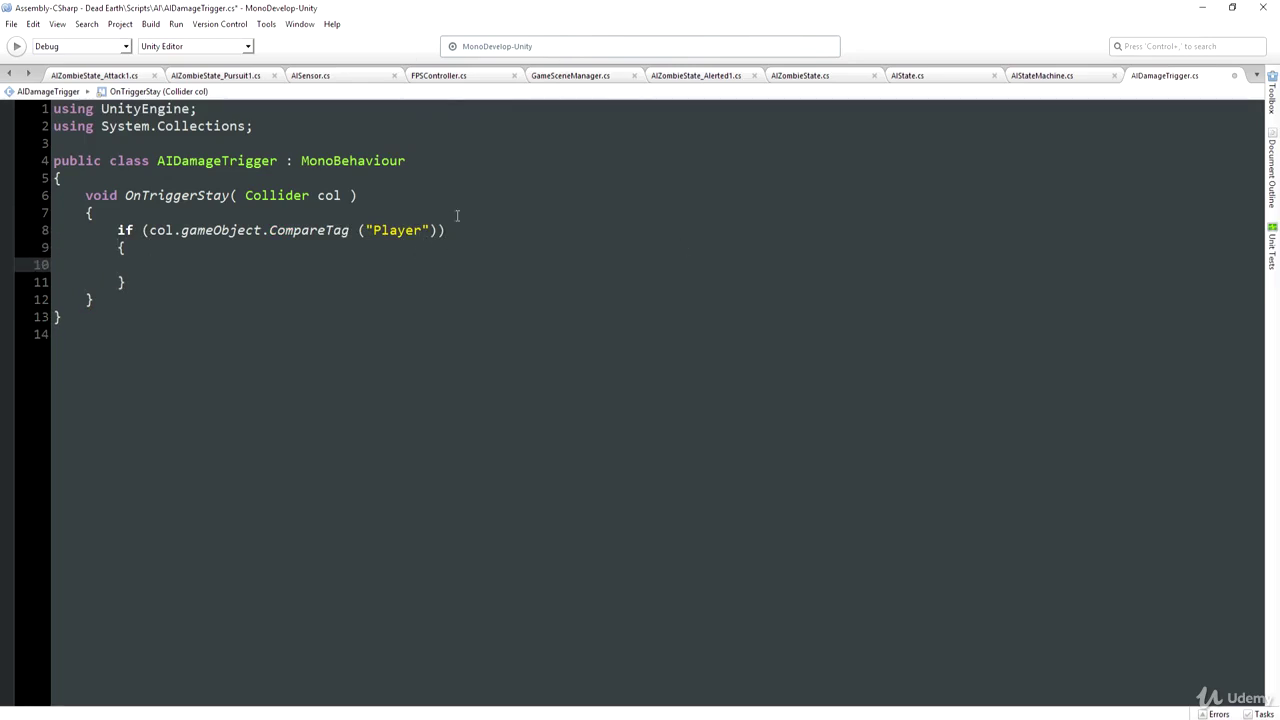
# Step: Log the message "Player being Damaged" with Debug.Log inside the Player tag check and save the script
pyautogui.write('Debu')
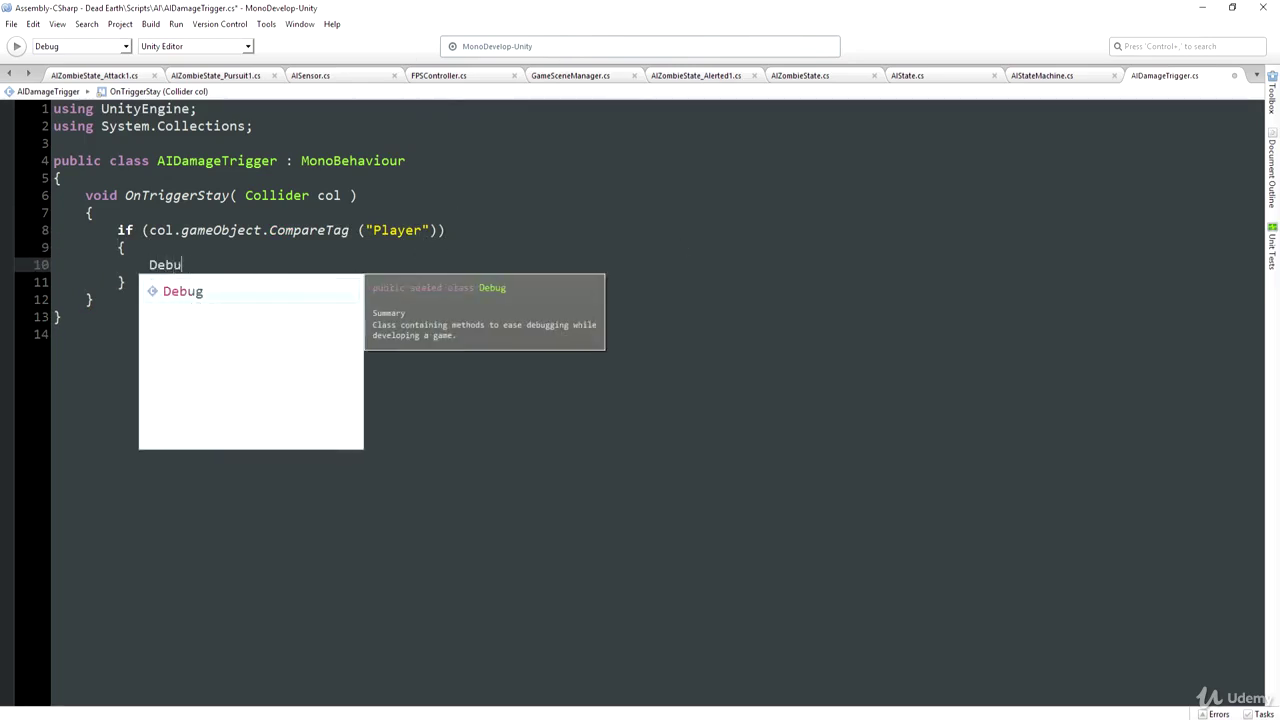
pyautogui.write('g.Log ("Player')
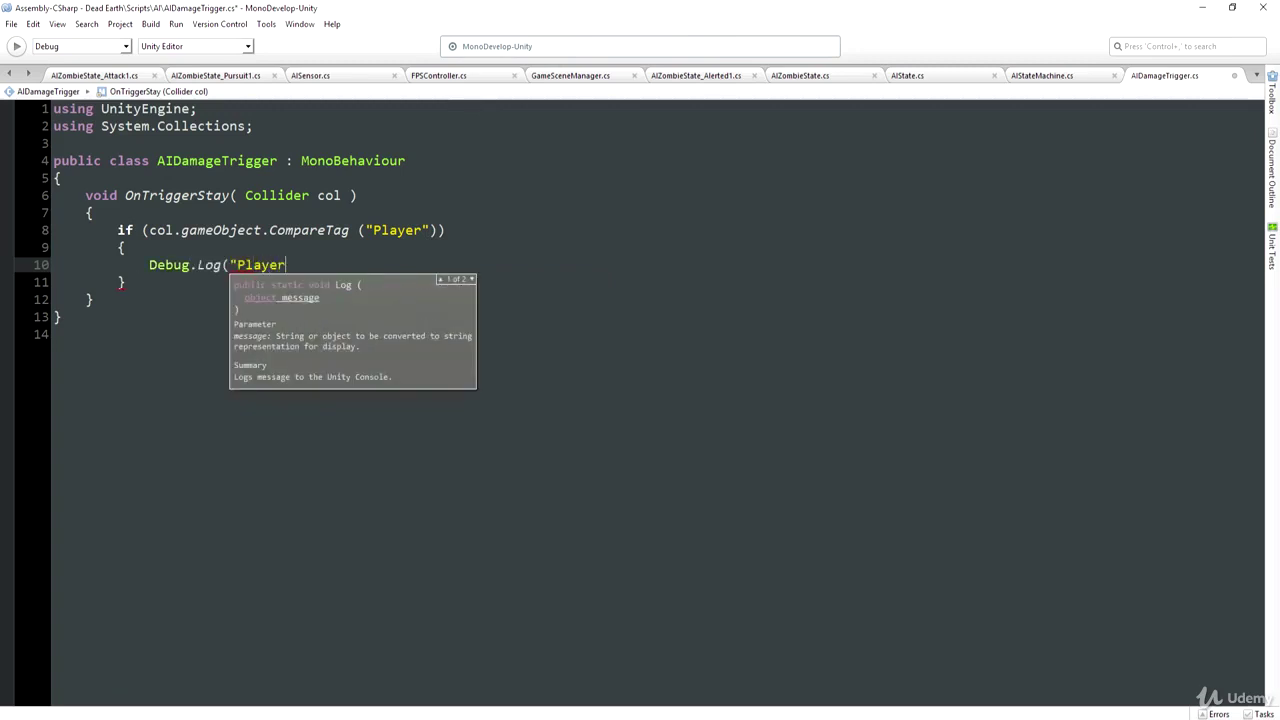
pyautogui.write(' being Damaged");')
pyautogui.click(12, 26)
pyautogui.click(31, 82)
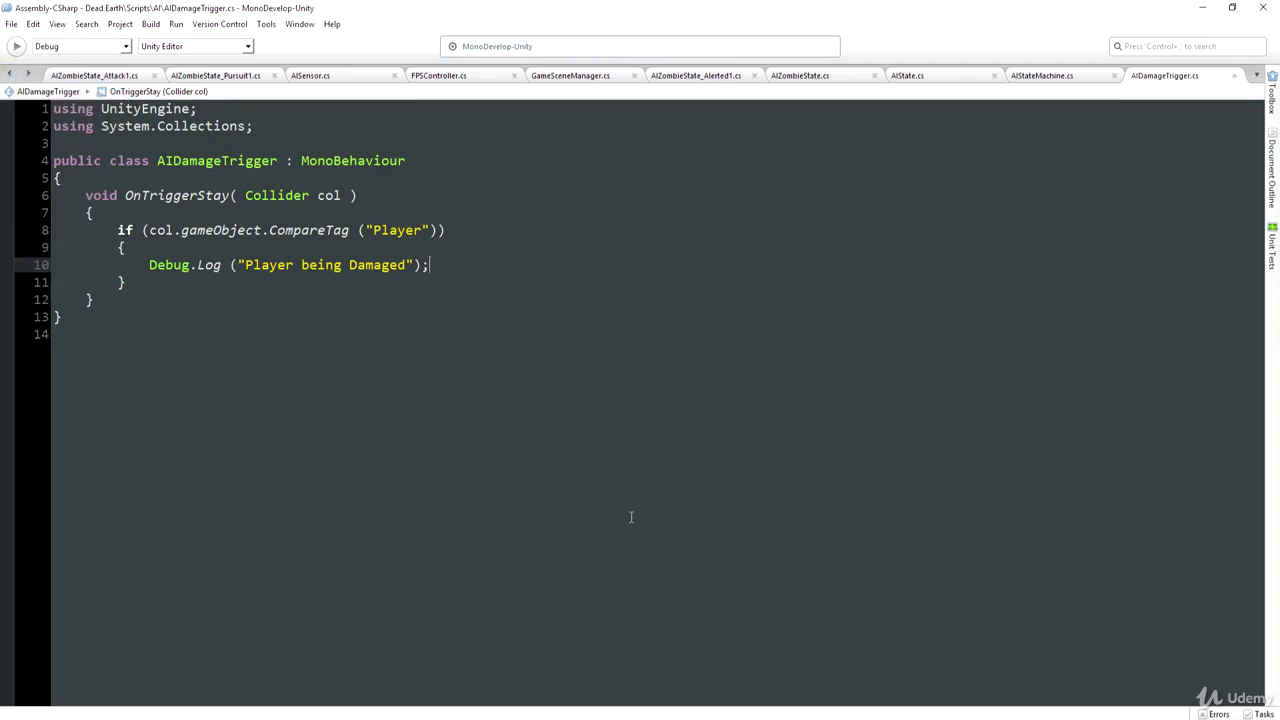
# Step: Switch to Unity and add the AI Damage Trigger script to the zombie's LeftHand, Mouth Trigger and RightHand together
pyautogui.hotkey('alt', 'Tab')
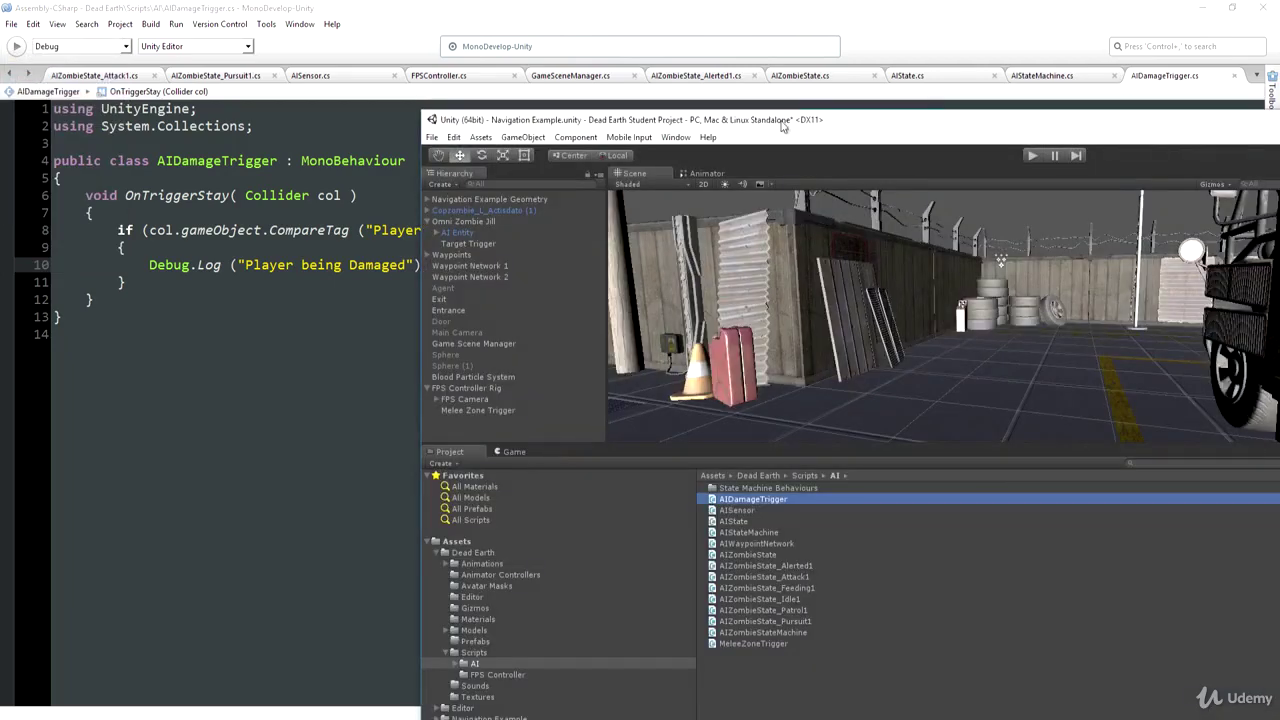
pyautogui.doubleClick(782, 122)
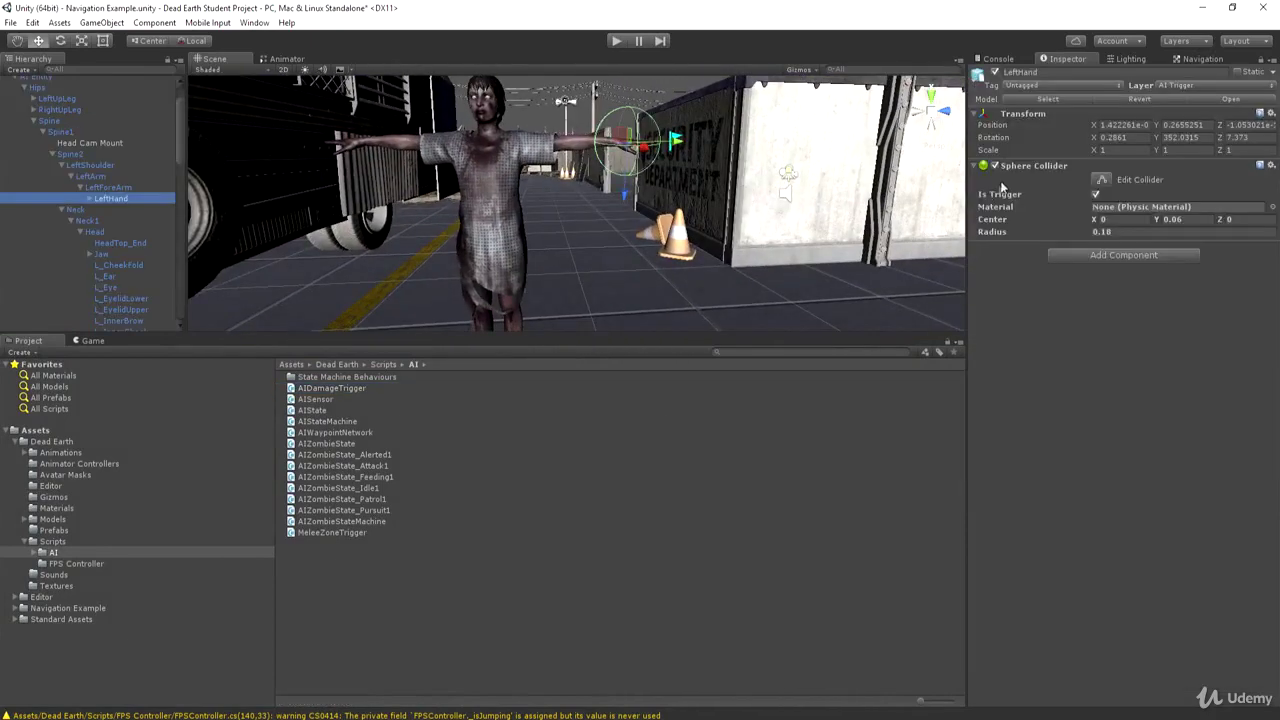
pyautogui.scroll(-10, 116, 151)
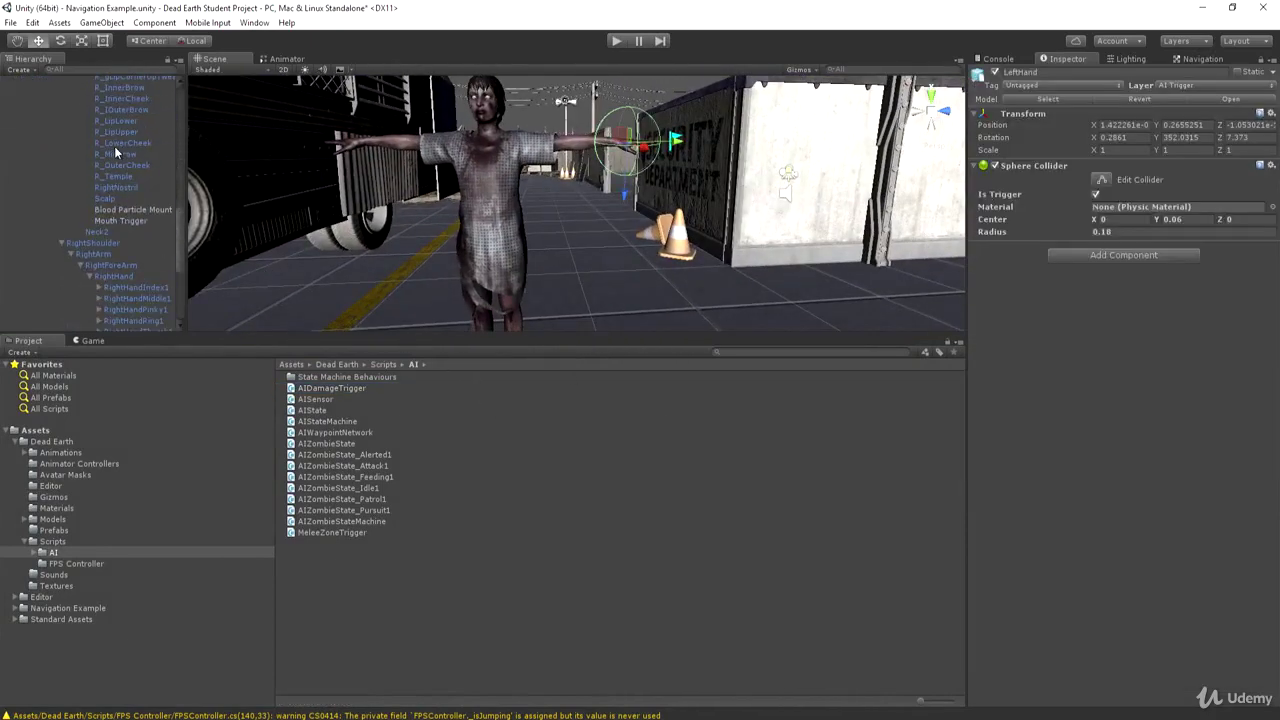
pyautogui.keyDown('ctrl'); pyautogui.click(117, 220); pyautogui.keyUp('ctrl')
pyautogui.scroll(-4, 138, 185)
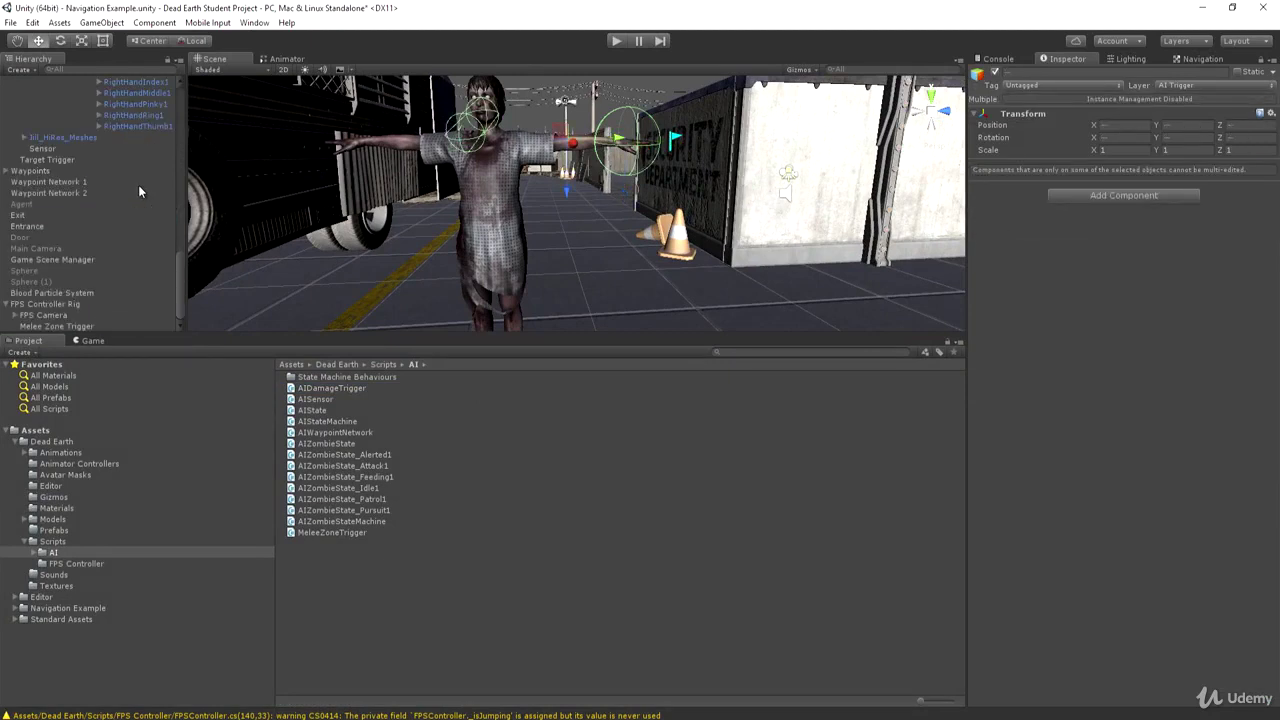
pyautogui.keyDown('ctrl'); pyautogui.click(126, 155); pyautogui.keyUp('ctrl')
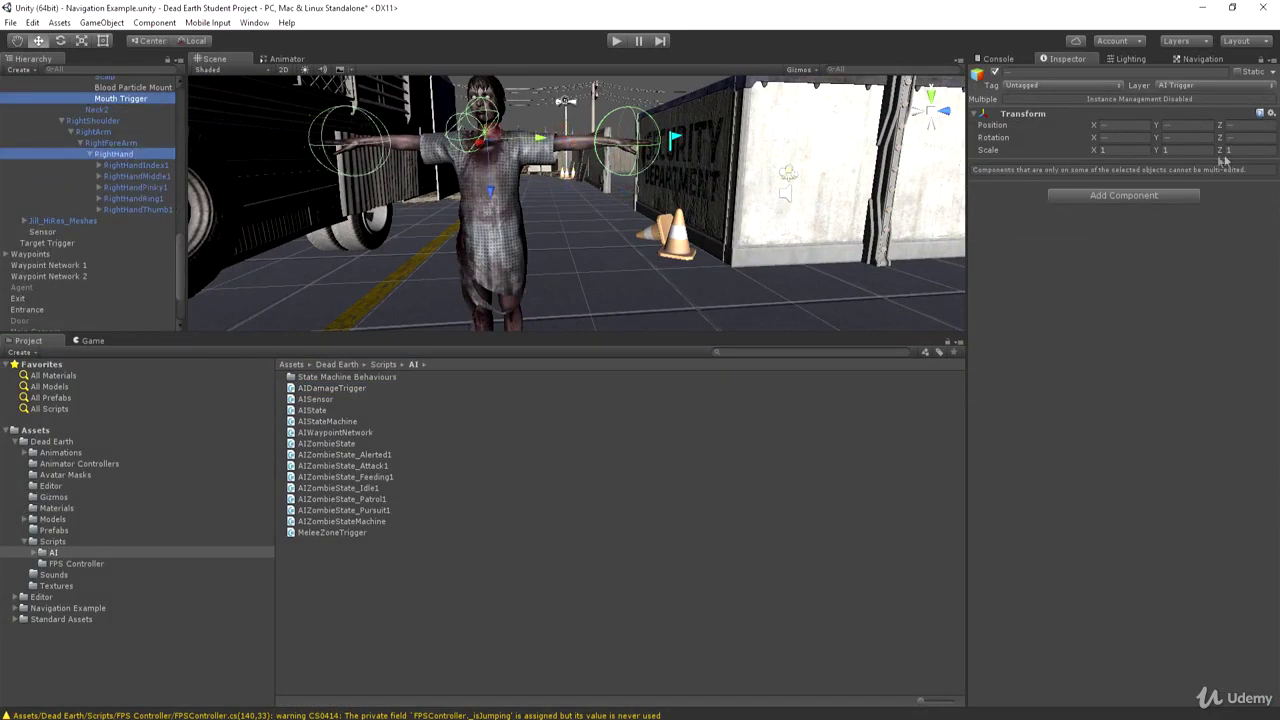
pyautogui.click(1136, 195)
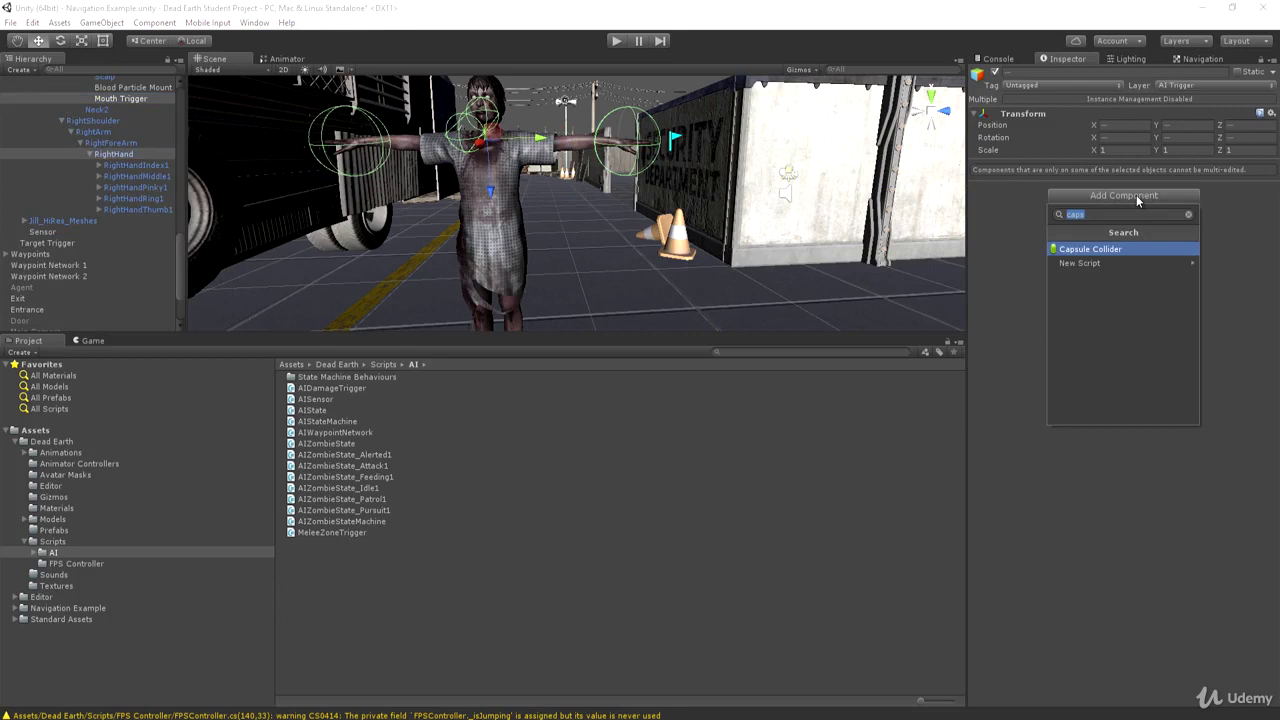
pyautogui.write('ai')
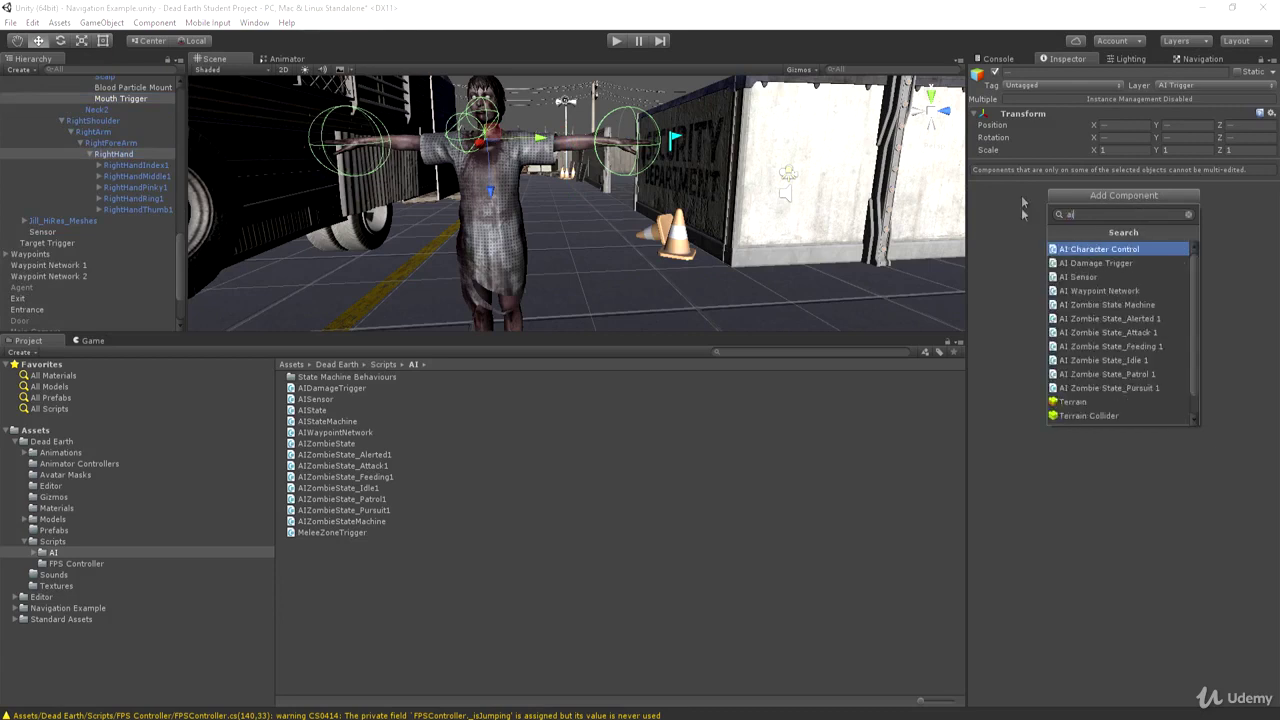
pyautogui.click(1084, 262)
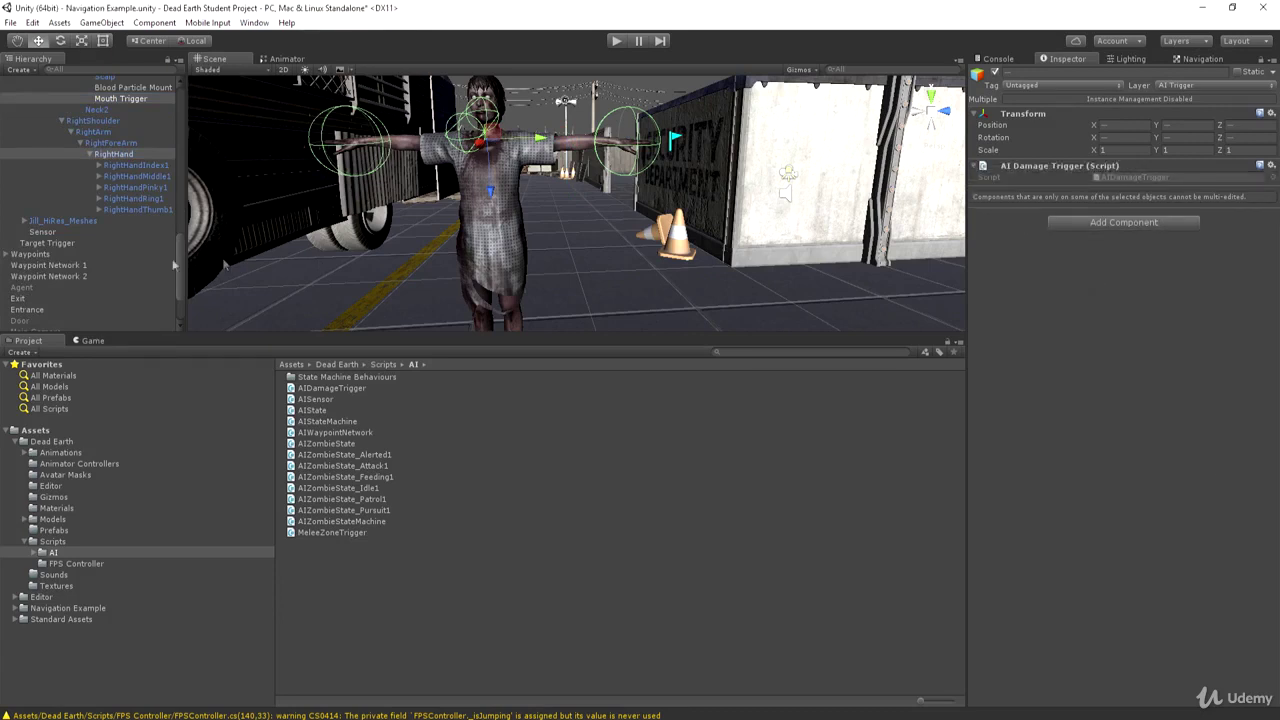
# Step: Select RightHand alone and briefly play the scene to check the game view, and stop playback
pyautogui.click(113, 154)
pyautogui.click(615, 41)
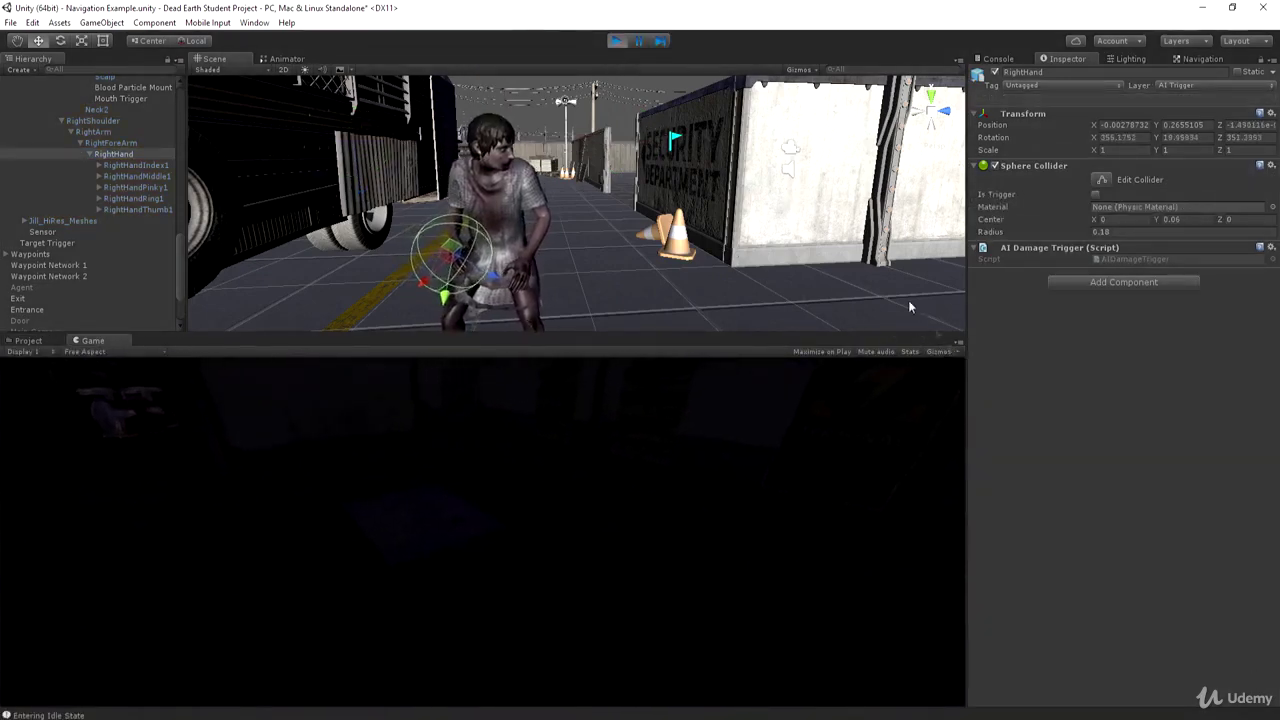
pyautogui.hotkey('ctrl', 'p')
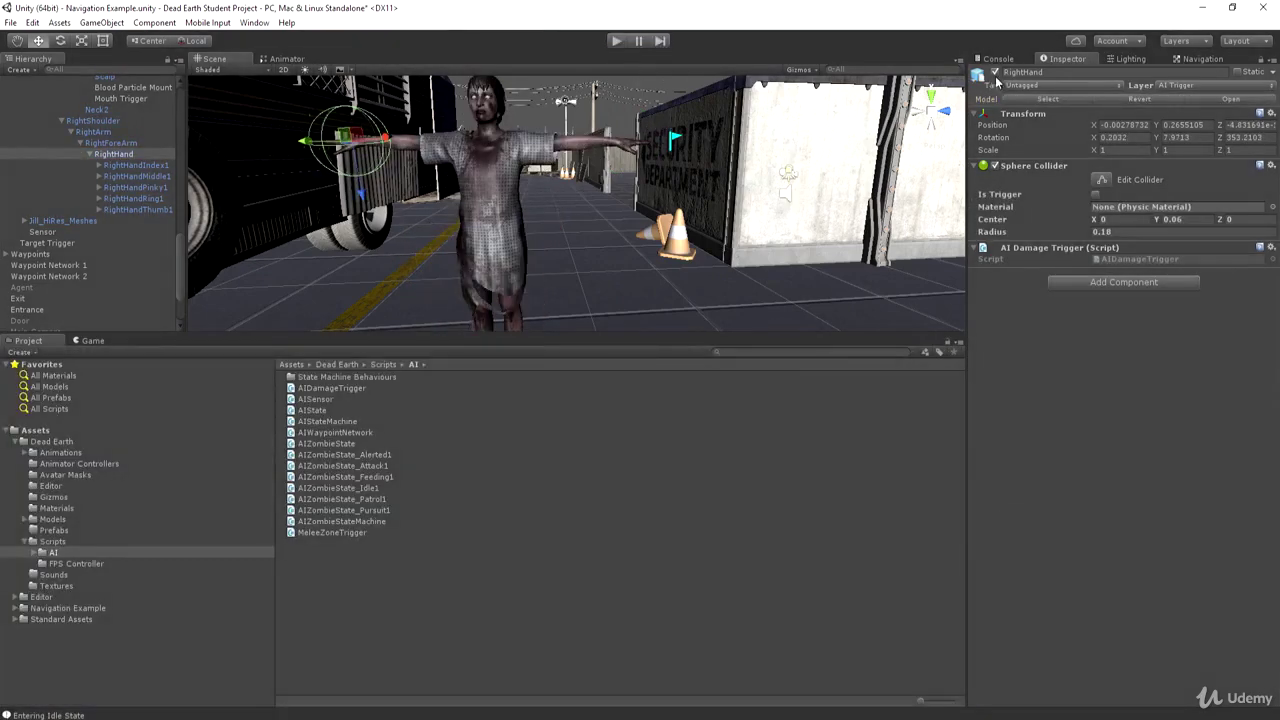
# Step: Raise the scene lighting's ambient intensity to 1.28 while previewing the game view
pyautogui.click(1131, 59)
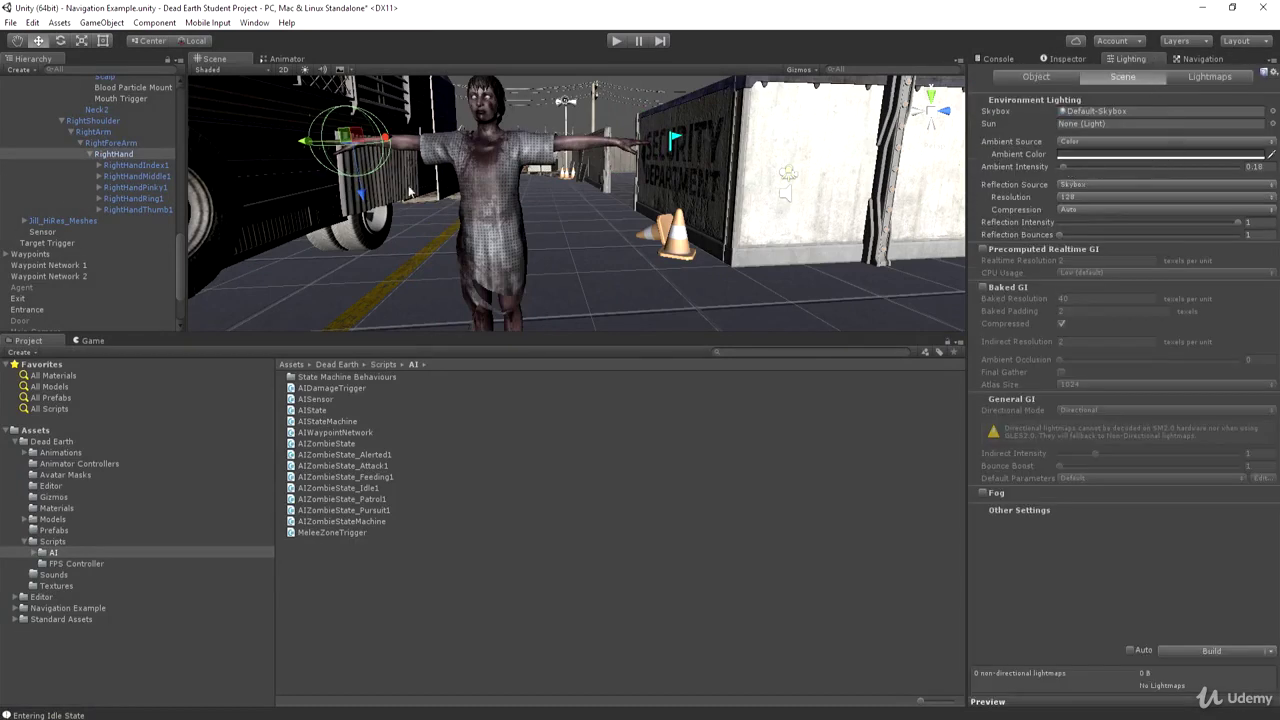
pyautogui.click(90, 341)
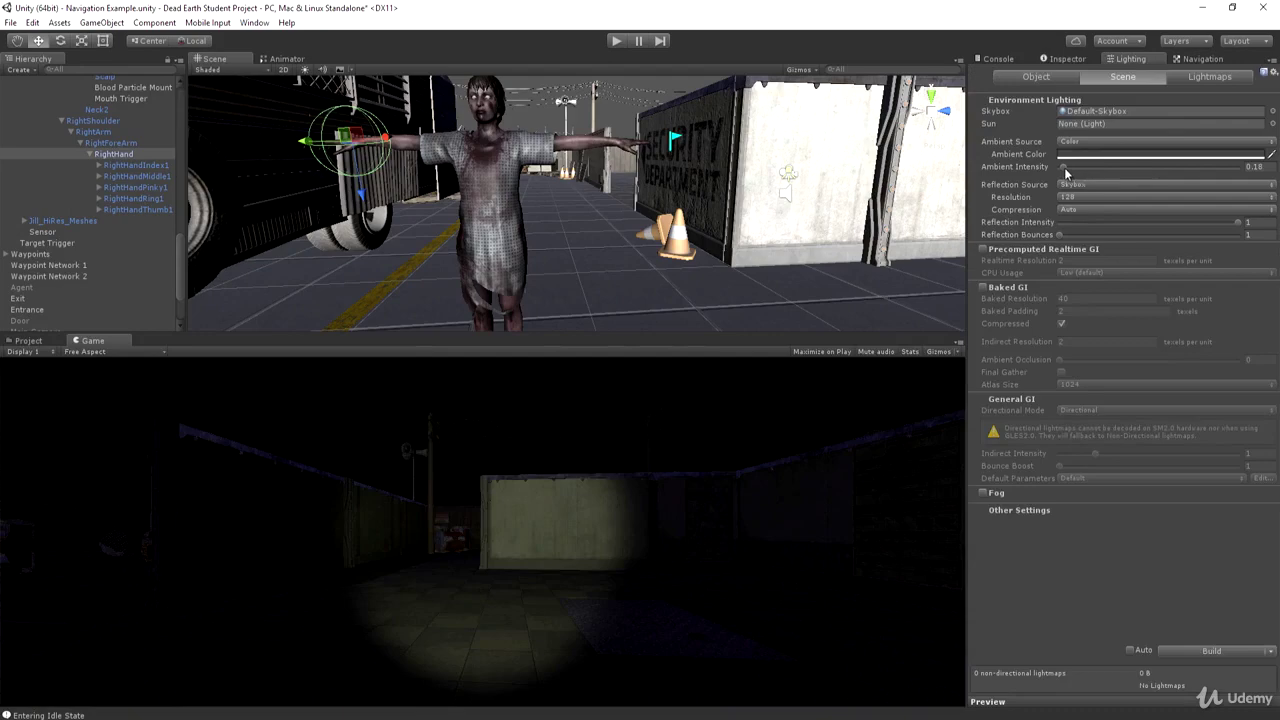
pyautogui.moveTo(1066, 173); pyautogui.dragTo(1089, 170)
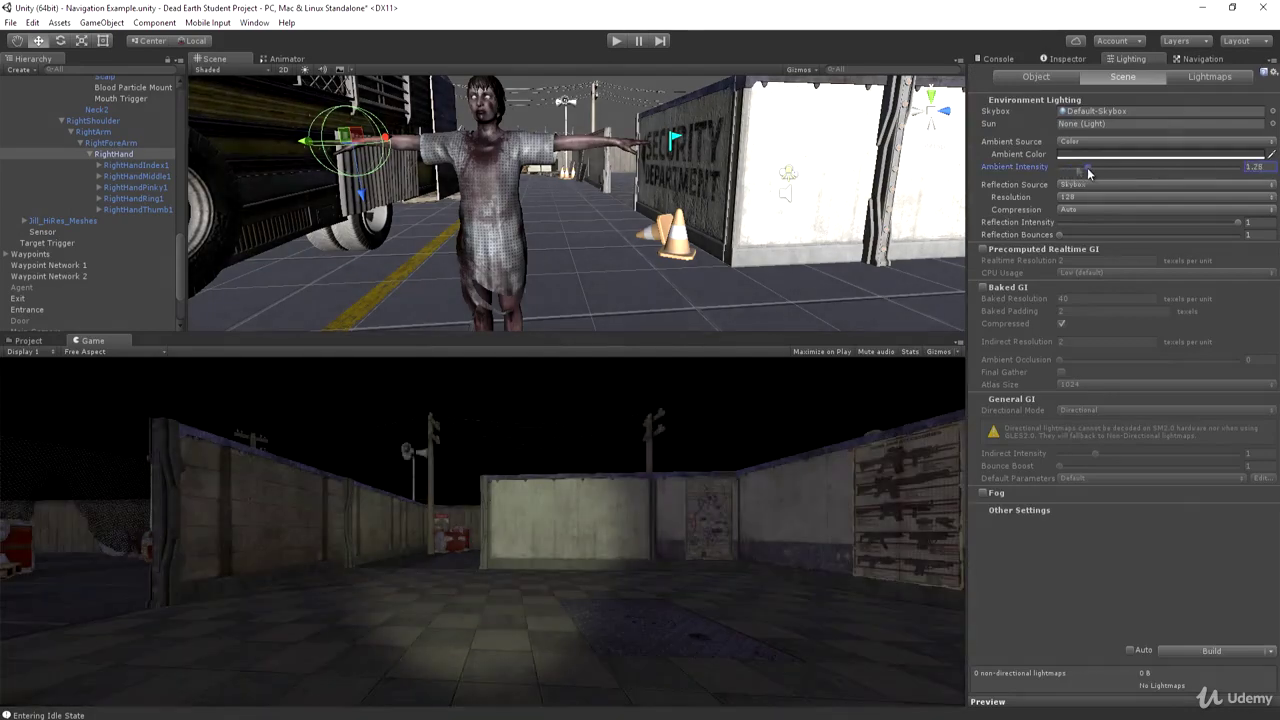
# Step: Play the scene and let the zombie attack the player, clearing the console between attacks to check the damage log messages
pyautogui.click(615, 41)
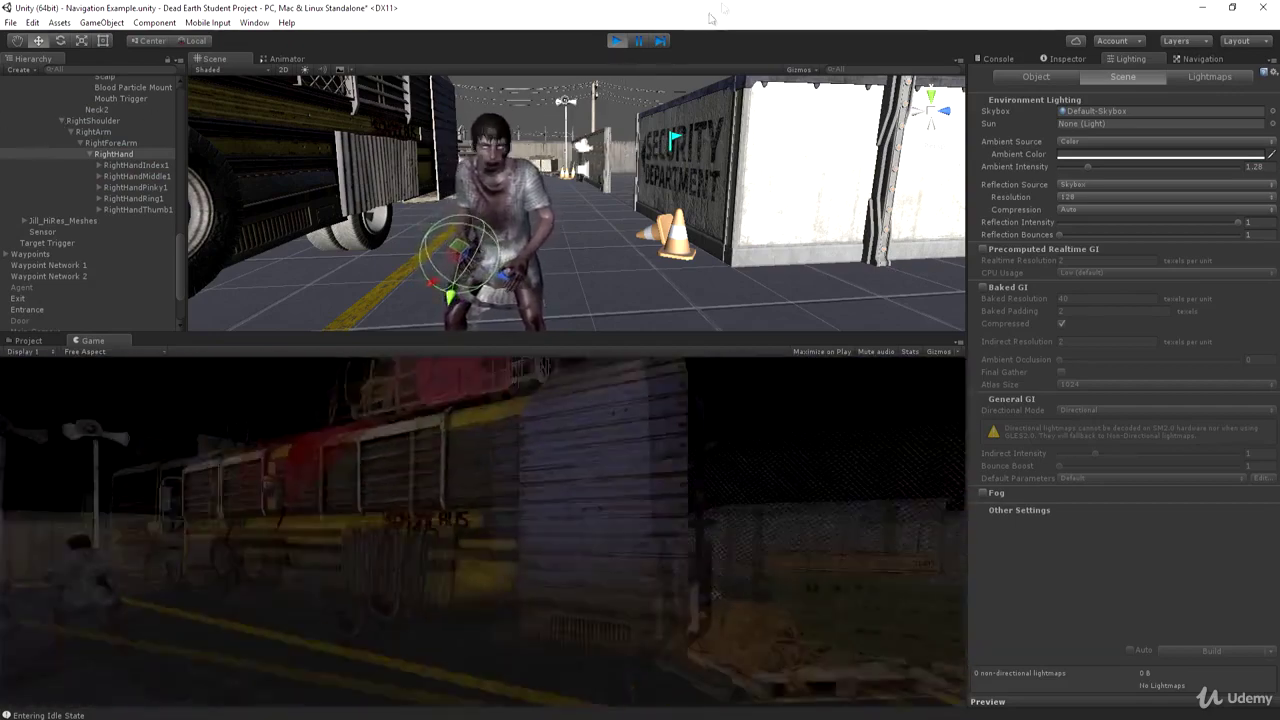
pyautogui.click(998, 58)
pyautogui.click(983, 69)
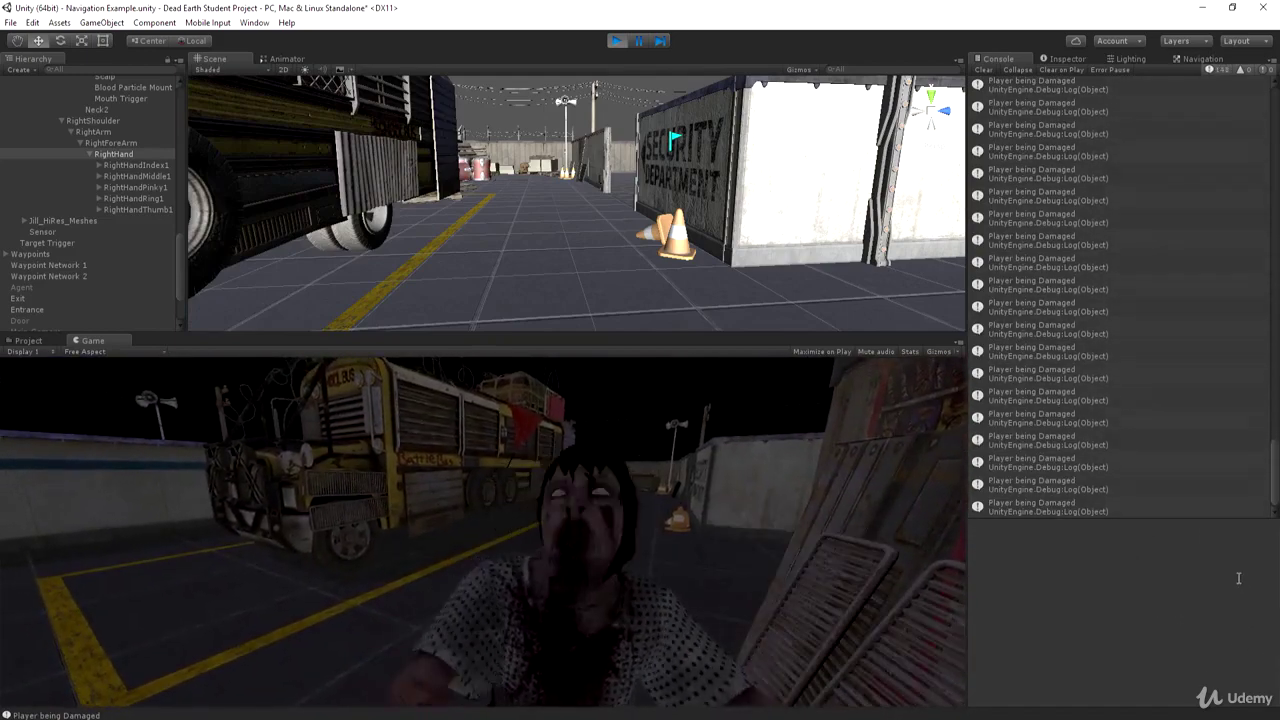
pyautogui.click(985, 70)
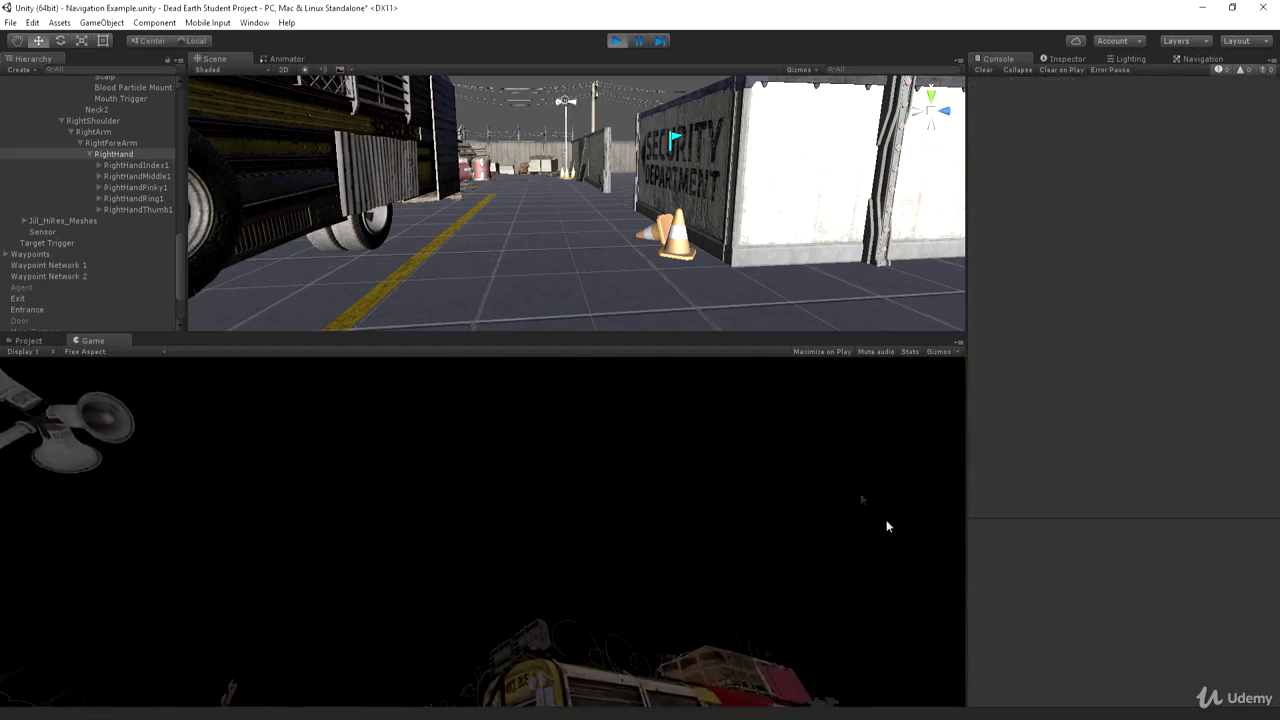
pyautogui.click(728, 447)
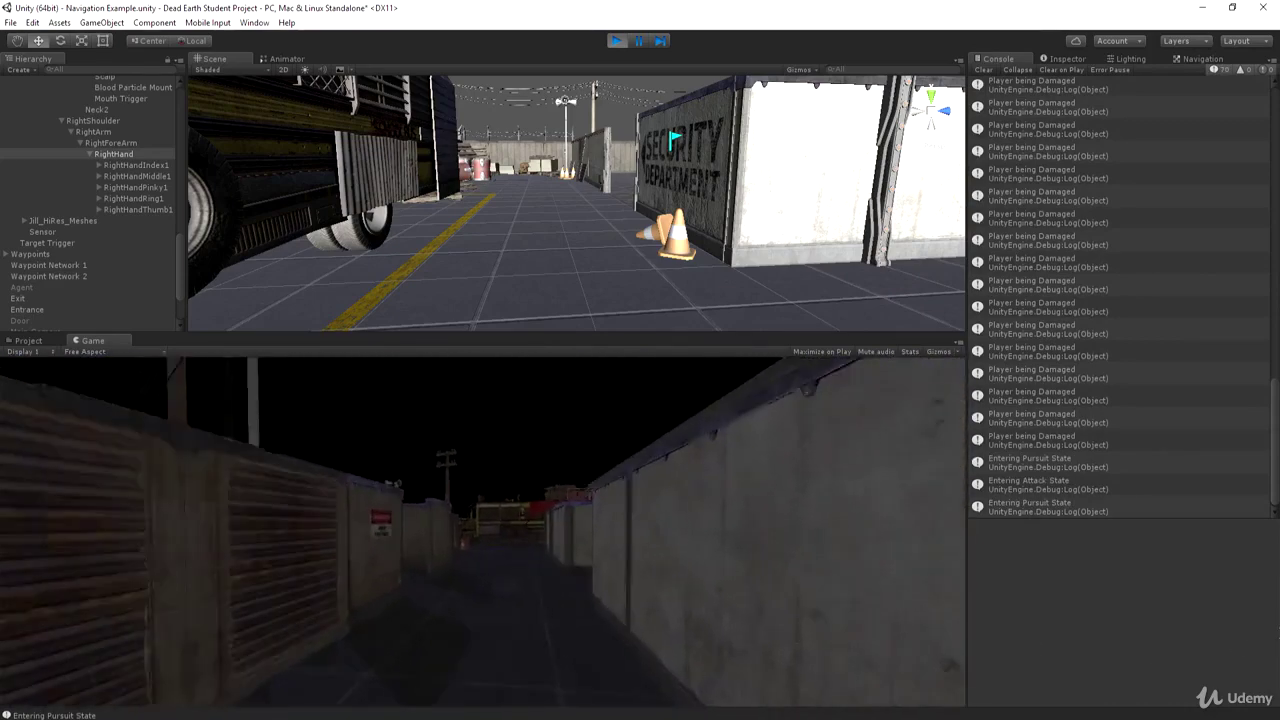
pyautogui.click(986, 70)
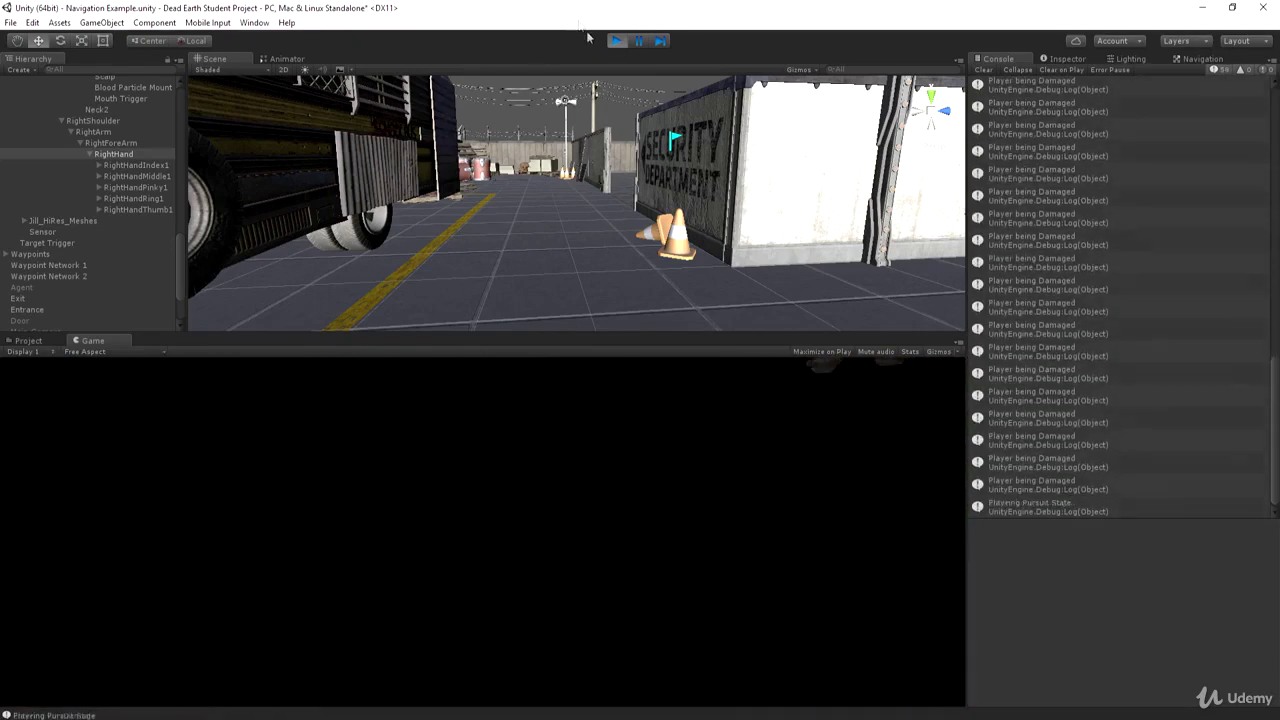
# Step: Stop playback and open the zombie_attack_1 clip's import settings from the Attack 1 state in the animator's Attack layer
pyautogui.click(616, 40)
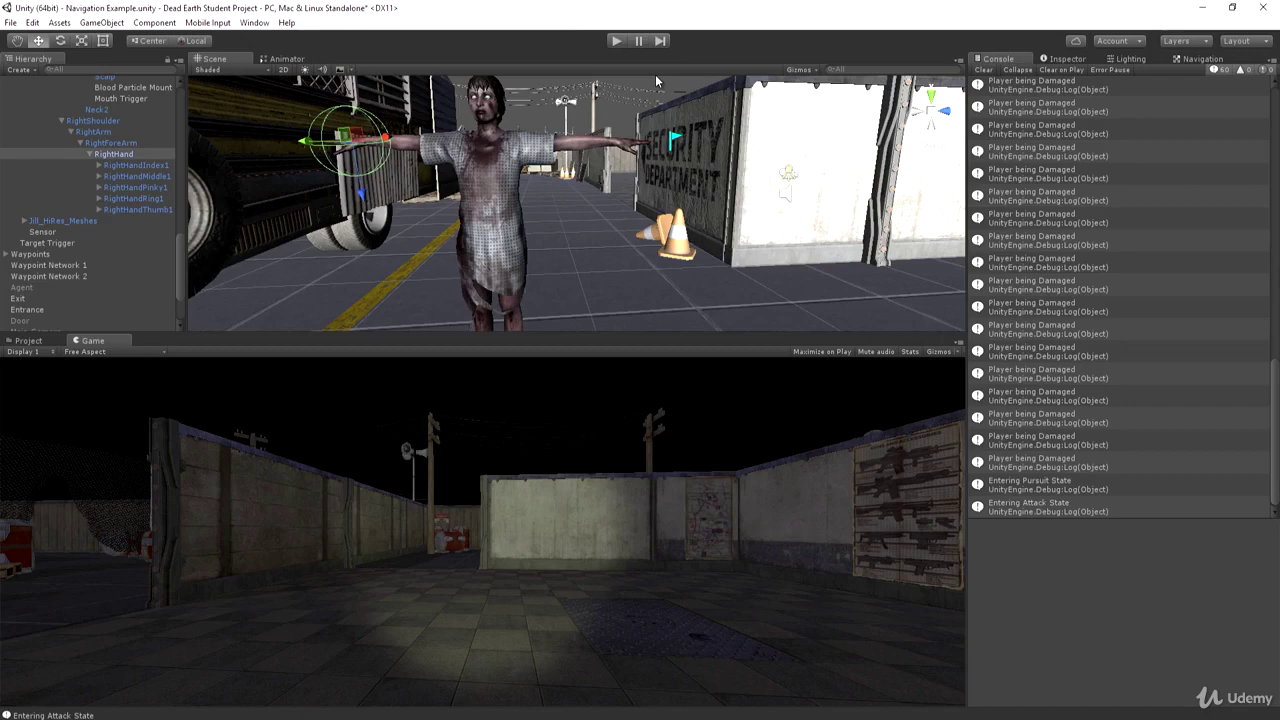
pyautogui.click(287, 59)
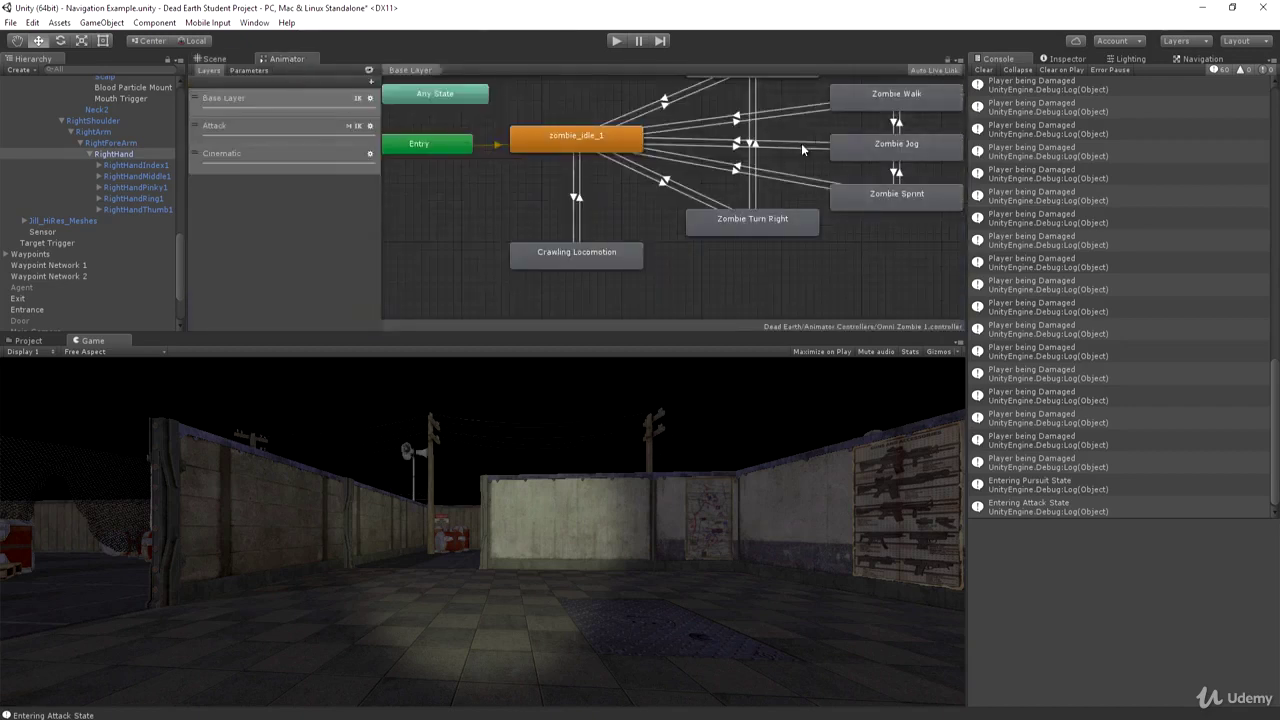
pyautogui.moveTo(801, 143); pyautogui.dragTo(603, 284, button='middle')
pyautogui.click(270, 126)
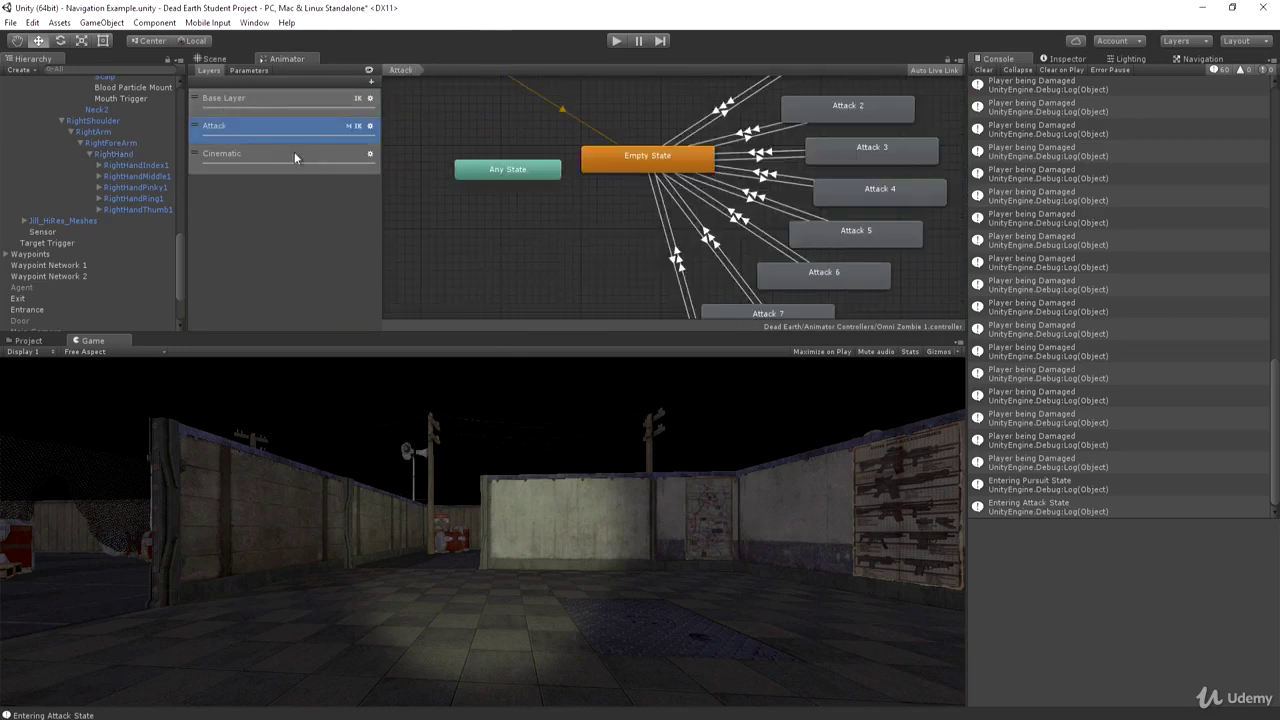
pyautogui.moveTo(811, 158); pyautogui.dragTo(750, 249, button='middle')
pyautogui.click(732, 160)
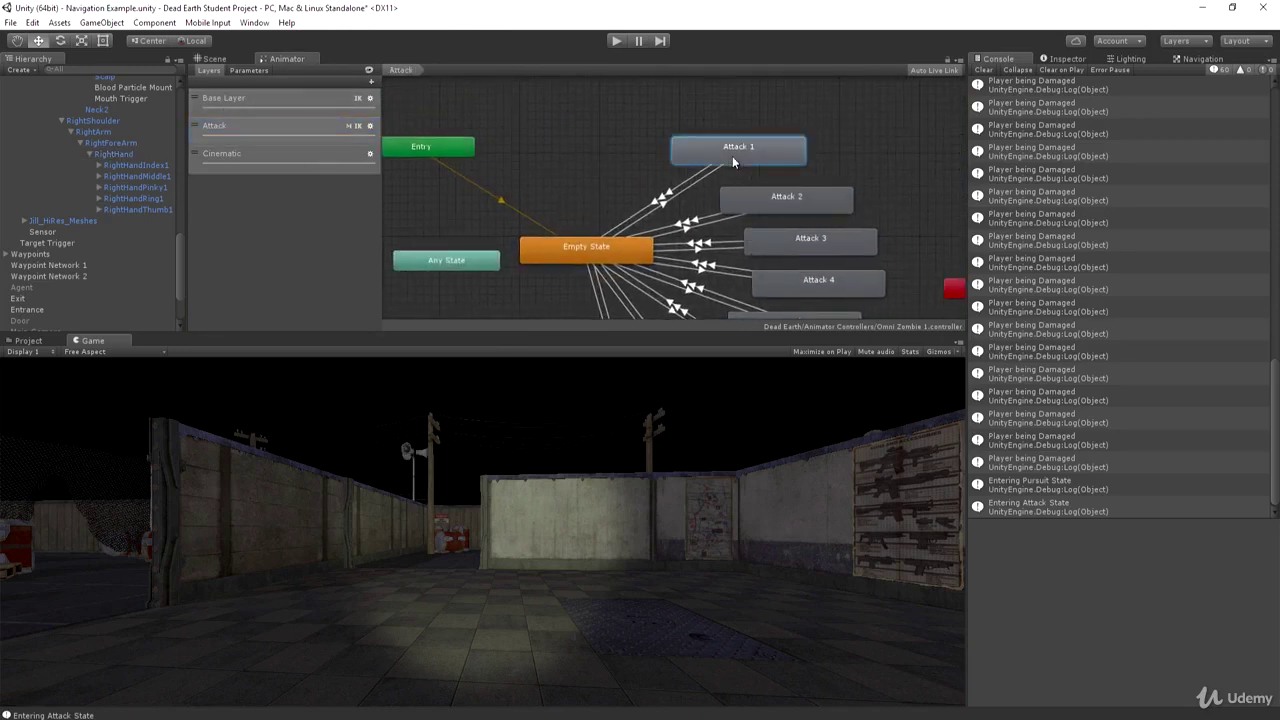
pyautogui.click(1064, 59)
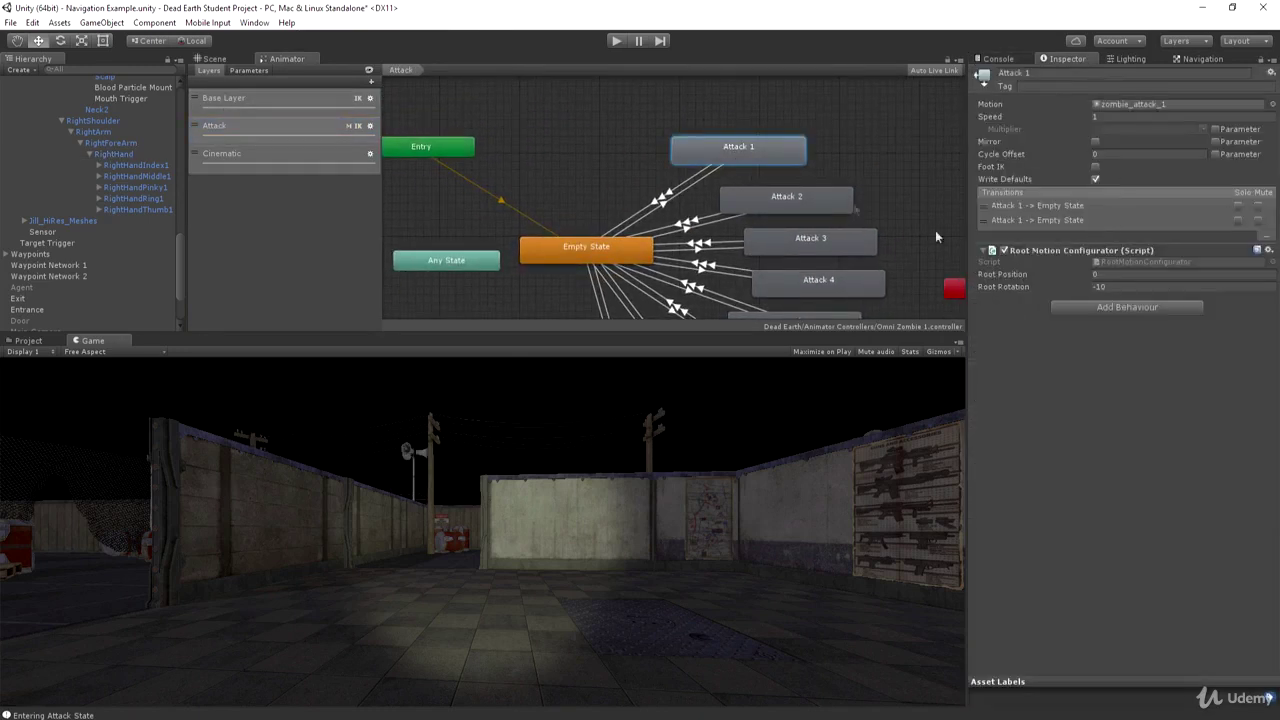
pyautogui.doubleClick(776, 154)
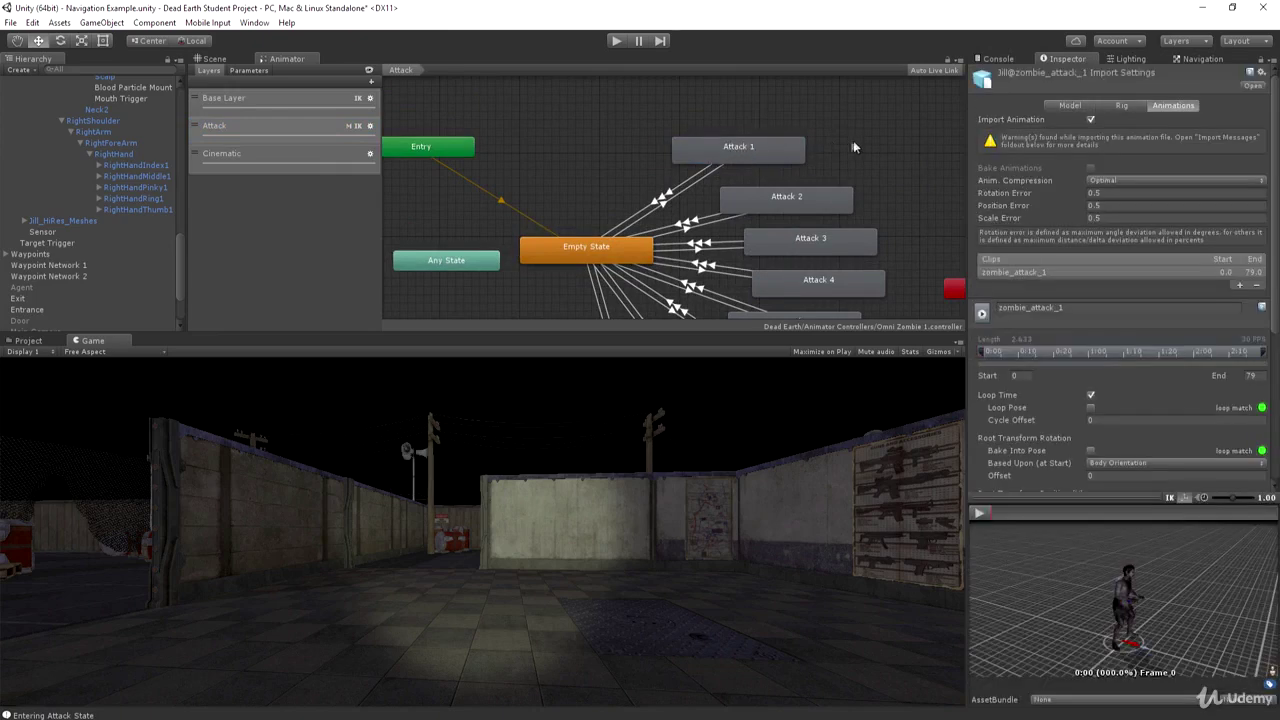
# Step: Enlarge the animation preview and play and scrub zombie_attack_1 to examine the hand movement during the attack
pyautogui.moveTo(853, 147); pyautogui.dragTo(688, 114, button='middle')
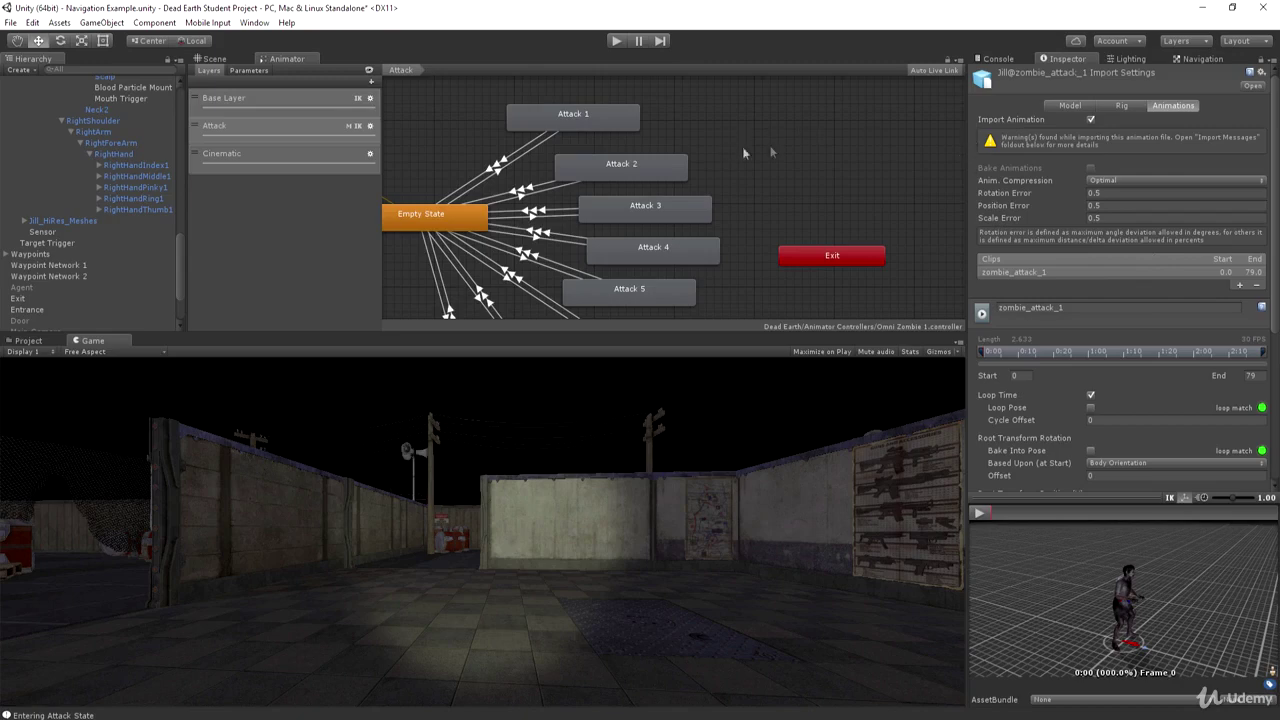
pyautogui.moveTo(966, 143); pyautogui.dragTo(835, 143)
pyautogui.moveTo(1065, 498); pyautogui.dragTo(900, 186)
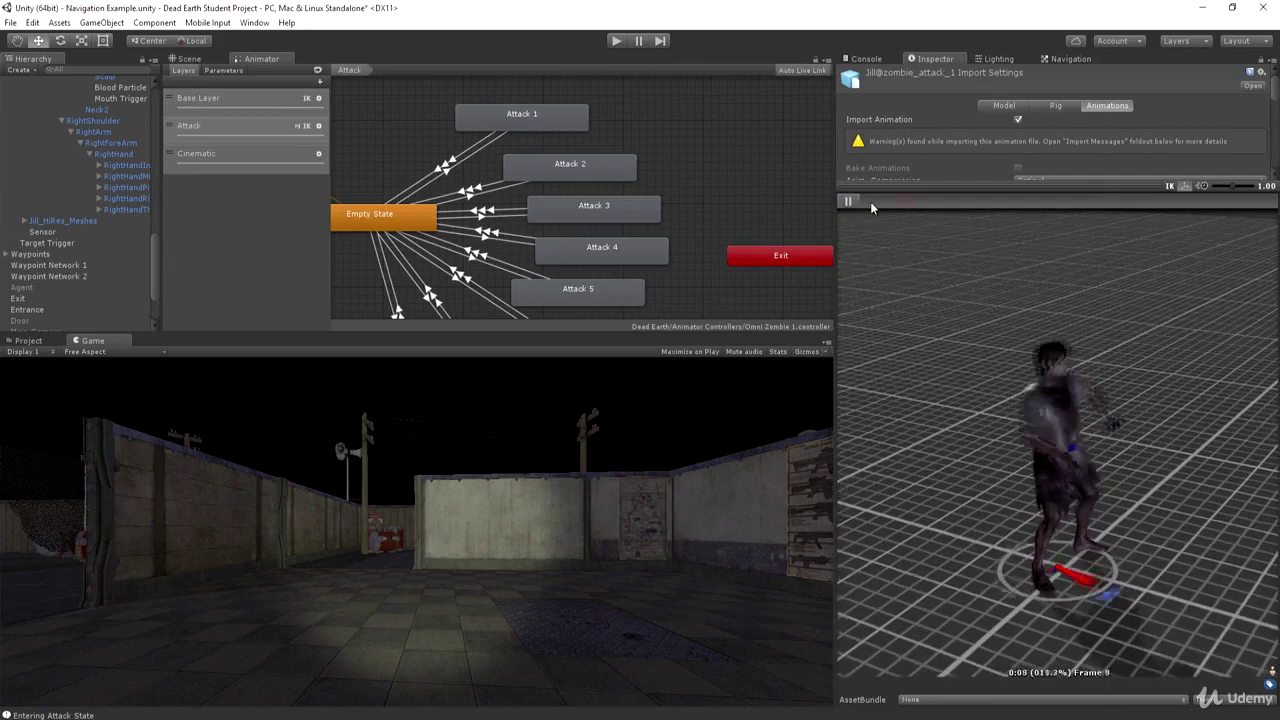
pyautogui.click(1044, 203)
pyautogui.moveTo(1047, 205); pyautogui.dragTo(854, 212)
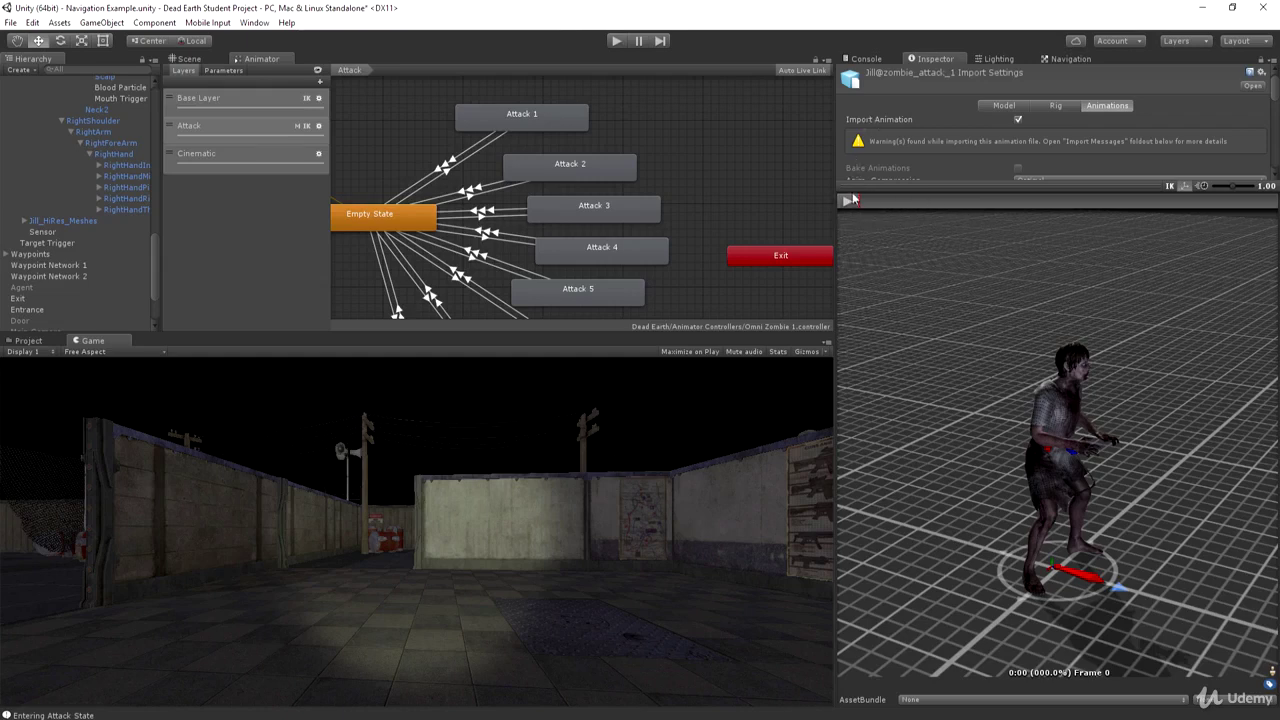
pyautogui.moveTo(870, 202)
pyautogui.mouseDown()
pyautogui.moveTo(1048, 204)
pyautogui.moveTo(858, 210)
pyautogui.mouseUp()
pyautogui.click(860, 210)
pyautogui.moveTo(860, 210); pyautogui.dragTo(1017, 203)
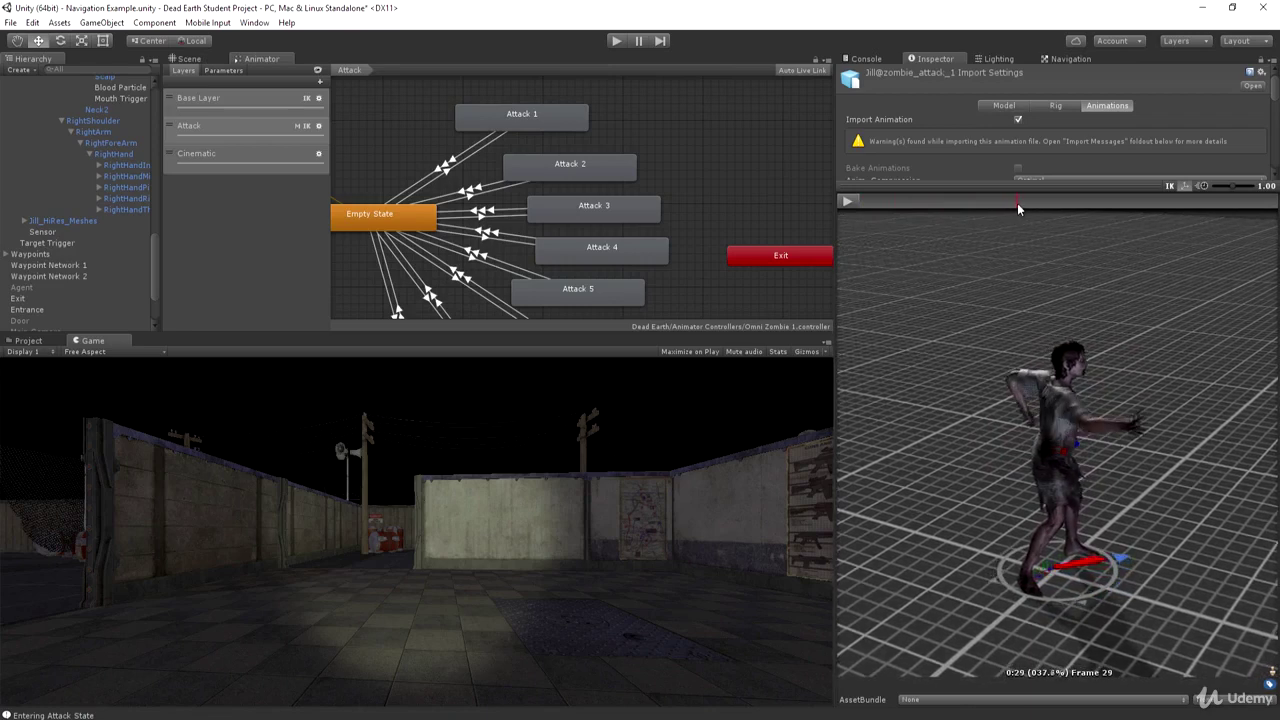
# Step: Display the animator parameters and play the zombie_neck_bite animation in the preview to examine the bite
pyautogui.click(222, 71)
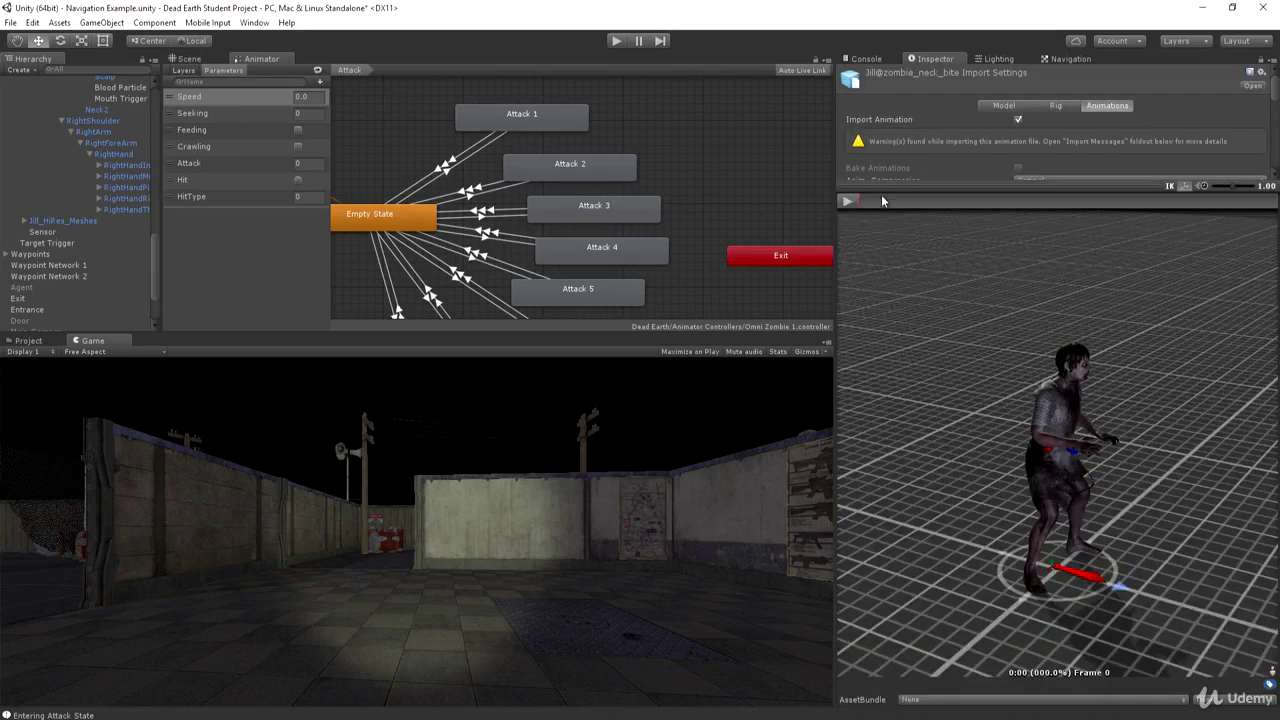
pyautogui.click(849, 202)
pyautogui.click(849, 202)
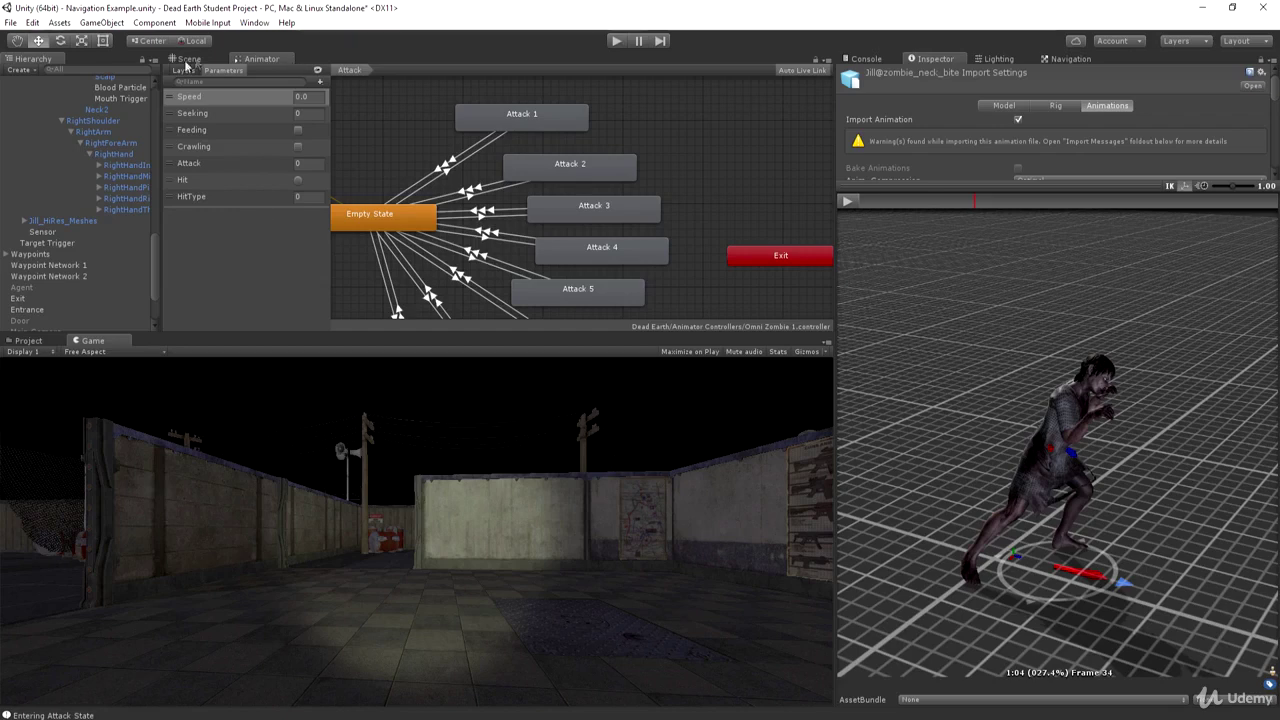
# Step: Add a float parameter named LeftHand to the zombie's animator controller
pyautogui.click(317, 80)
pyautogui.click(344, 99)
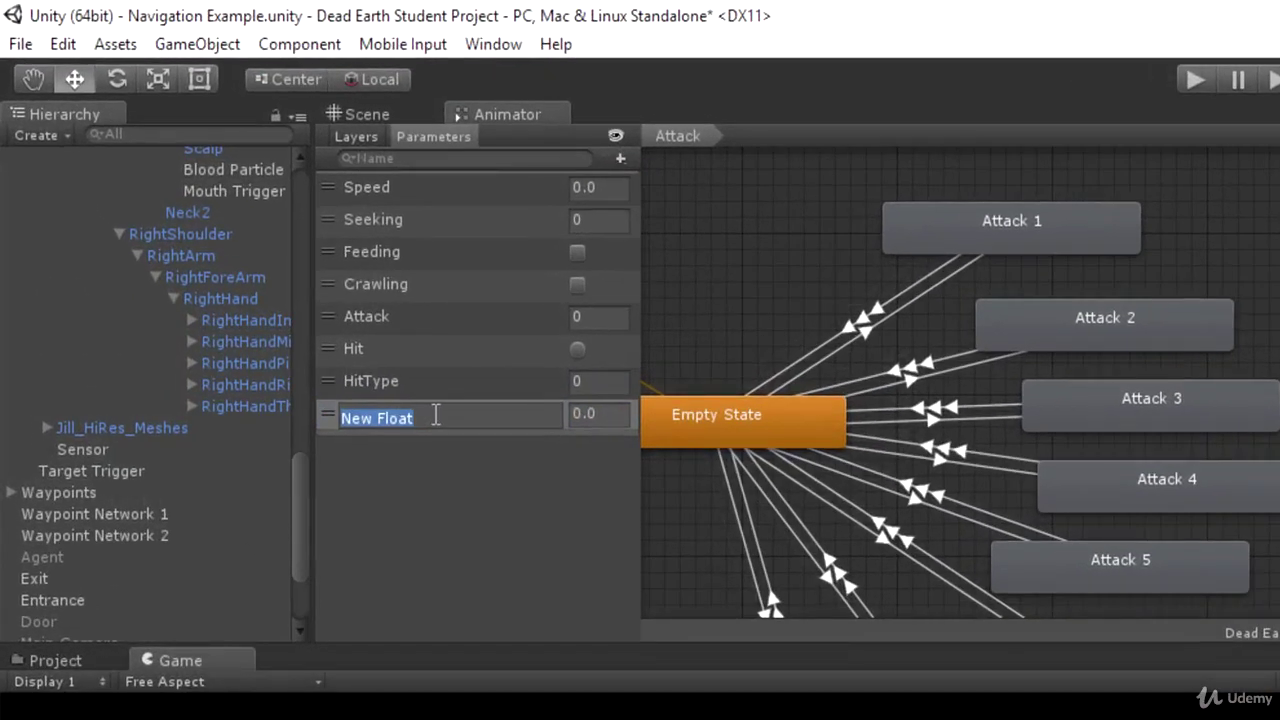
pyautogui.press('BackSpace')
pyautogui.write('LeftHand')
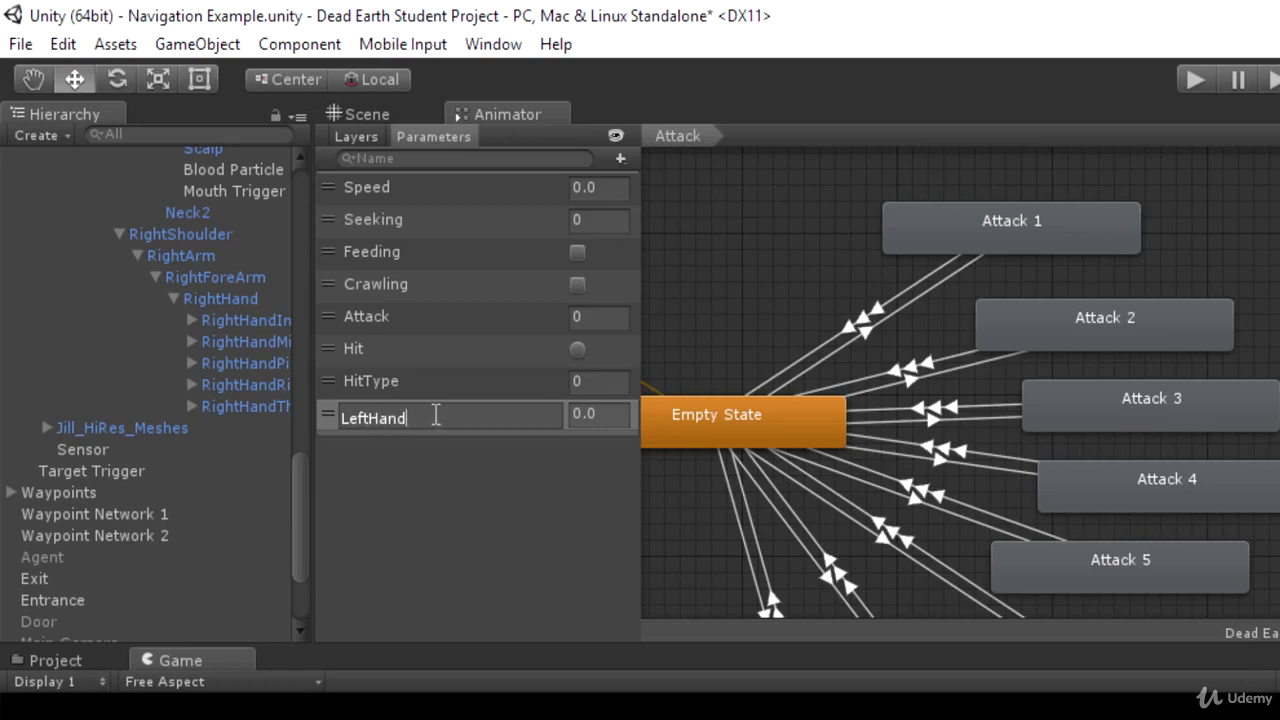
pyautogui.press('Return')
# Step: Add a second float animator parameter named RightHand
pyautogui.click(620, 160)
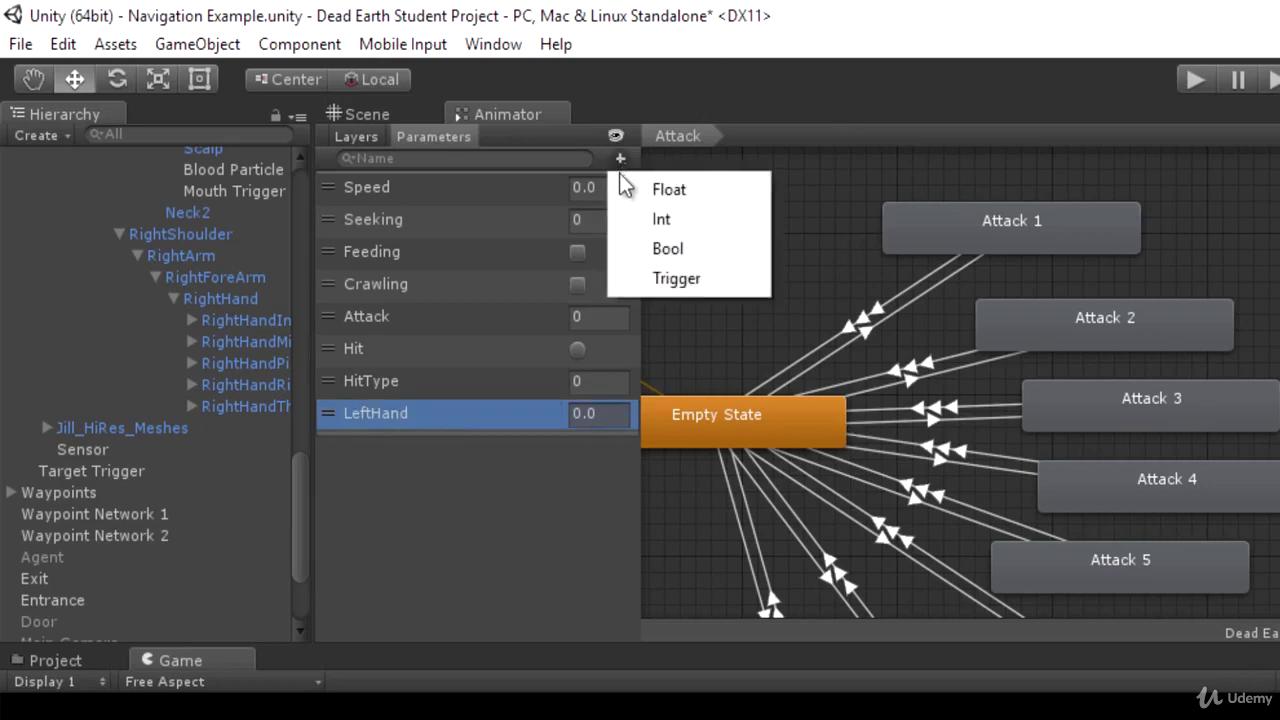
pyautogui.click(614, 190)
pyautogui.click(428, 446)
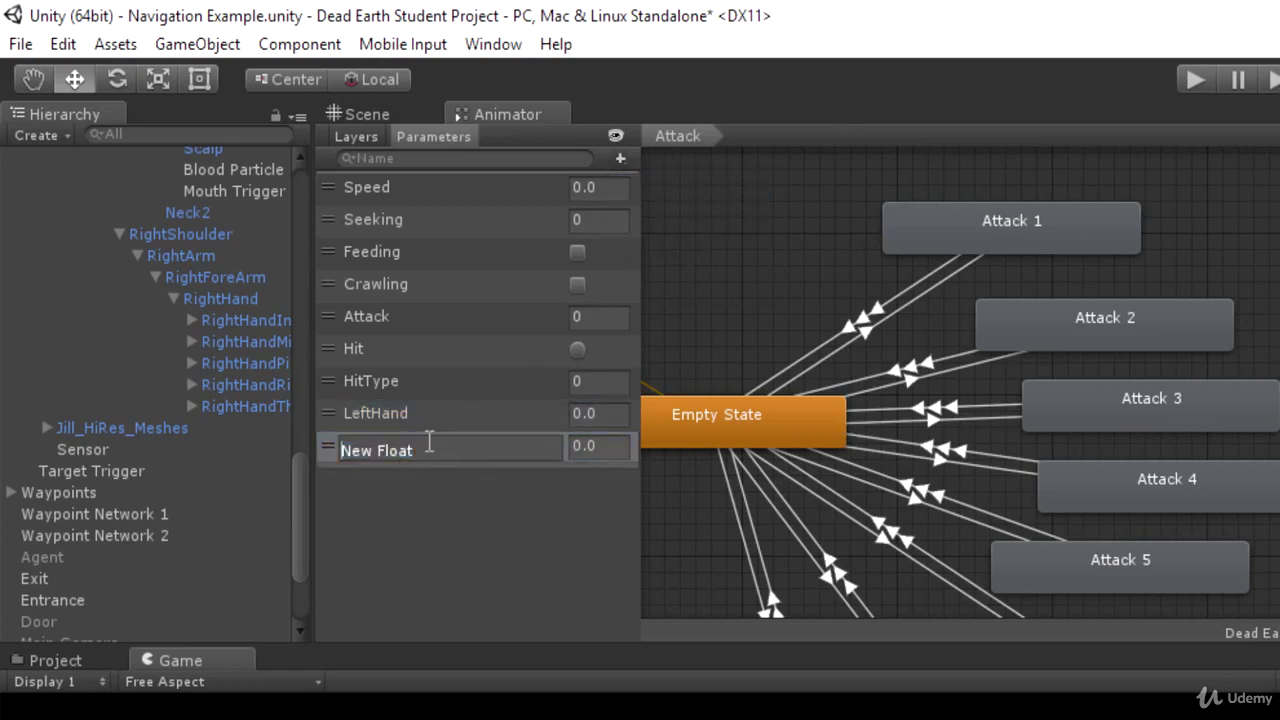
pyautogui.hotkey('ctrl', 'a')
pyautogui.write('RightHand')
pyautogui.press('Return')
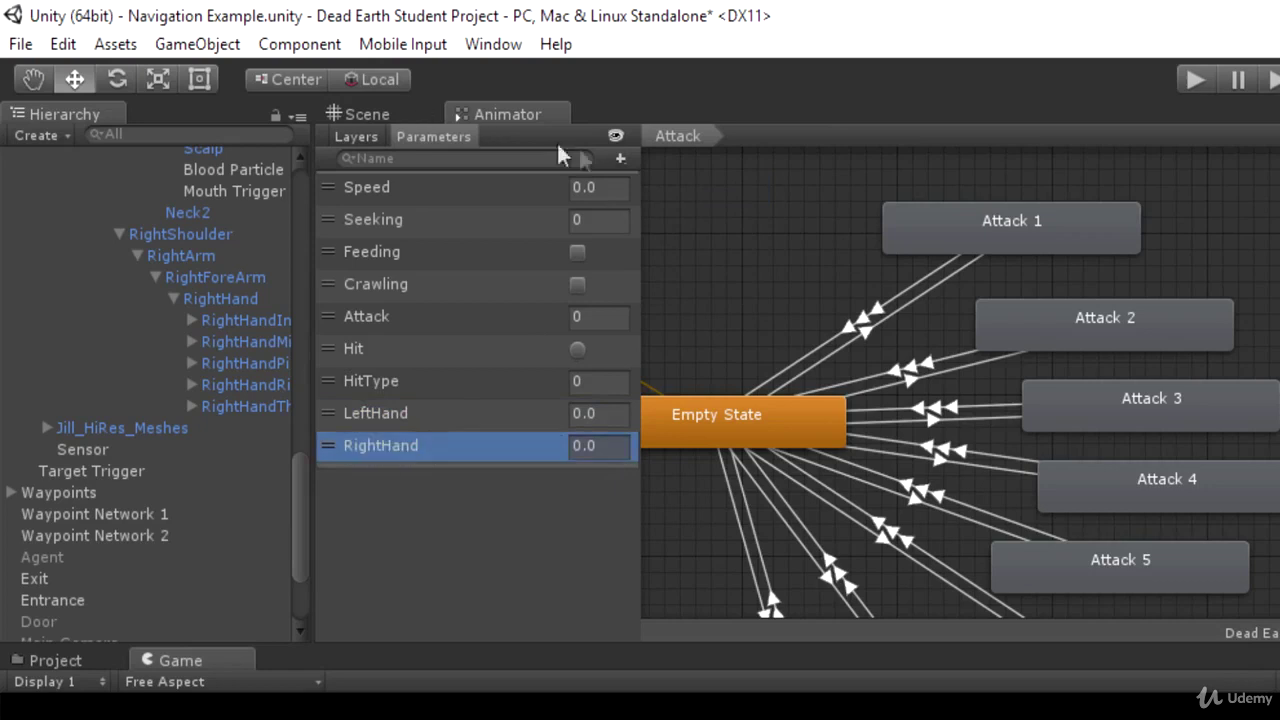
# Step: Add a third float animator parameter named Mouth
pyautogui.click(620, 160)
pyautogui.click(660, 190)
pyautogui.click(440, 484)
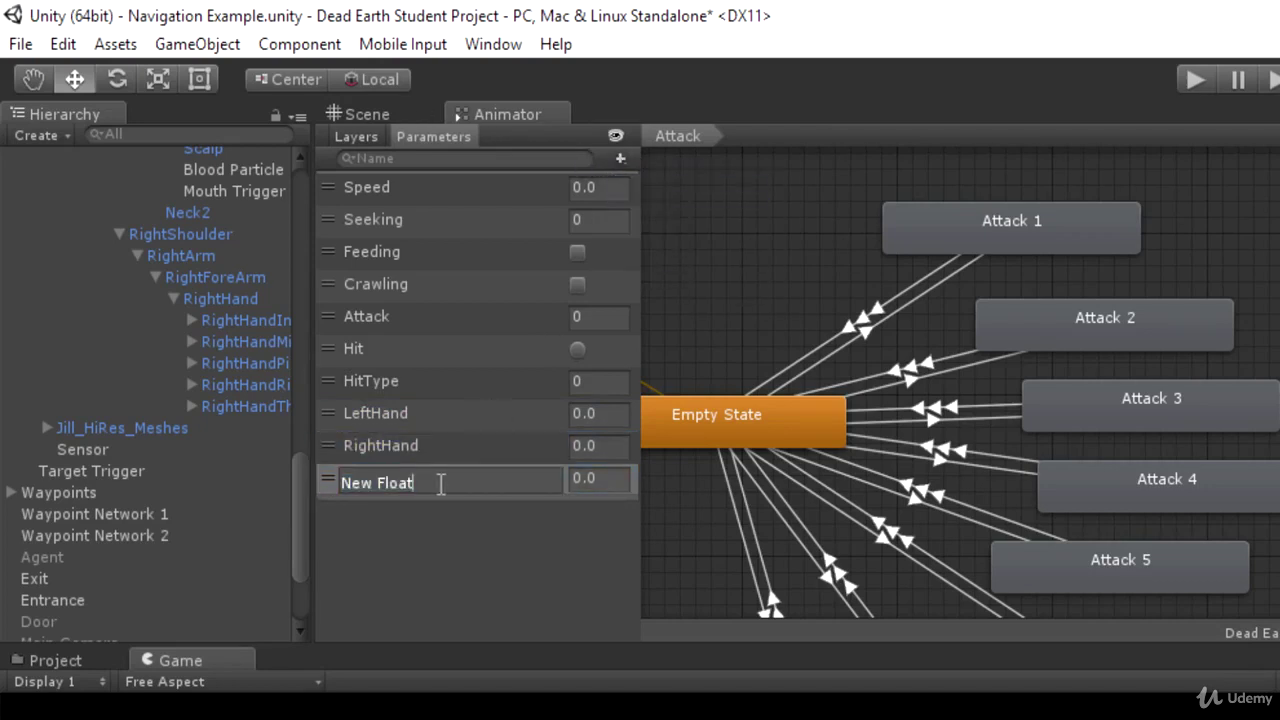
pyautogui.press('BackSpace')
pyautogui.press('BackSpace')
pyautogui.press('BackSpace')
pyautogui.press('BackSpace')
pyautogui.press('BackSpace')
pyautogui.press('BackSpace')
pyautogui.press('BackSpace')
pyautogui.press('BackSpace')
pyautogui.press('BackSpace')
pyautogui.write('Mouth')
pyautogui.press('Return')
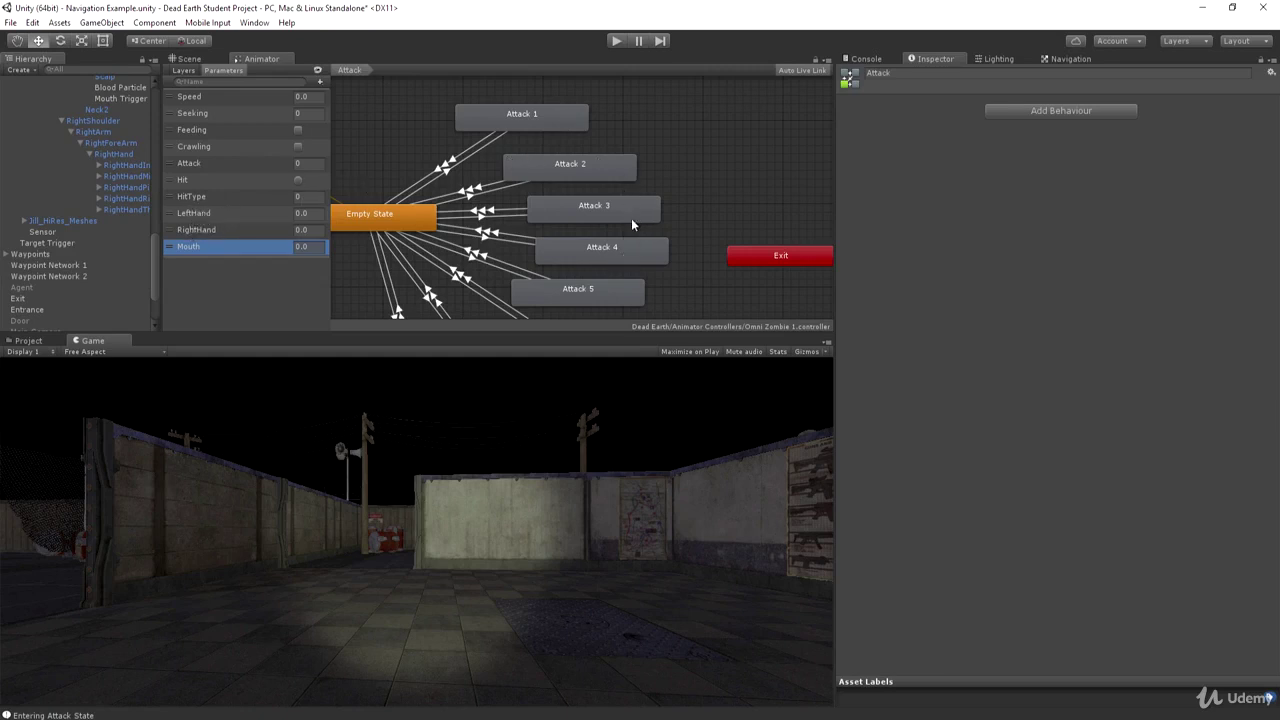
# Step: Set the Attack Less condition to 99999 on the transition from Empty State to Attack 1
pyautogui.click(450, 168)
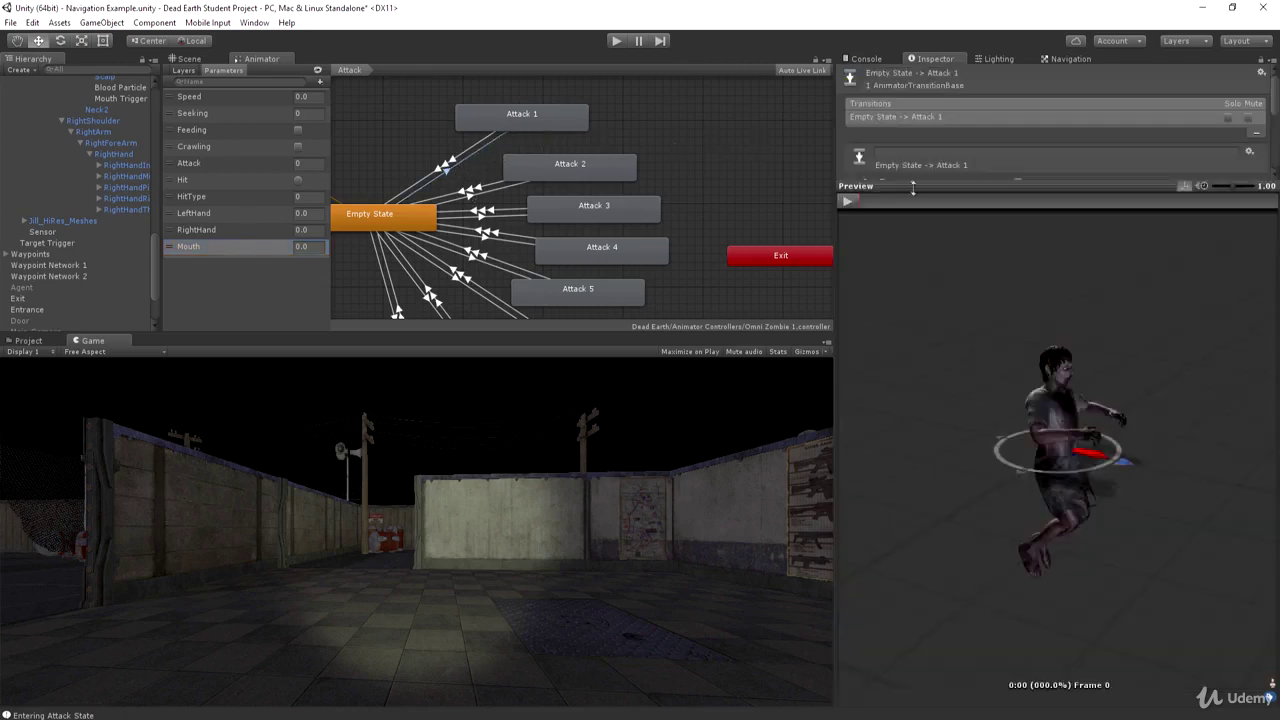
pyautogui.moveTo(912, 187); pyautogui.dragTo(902, 545)
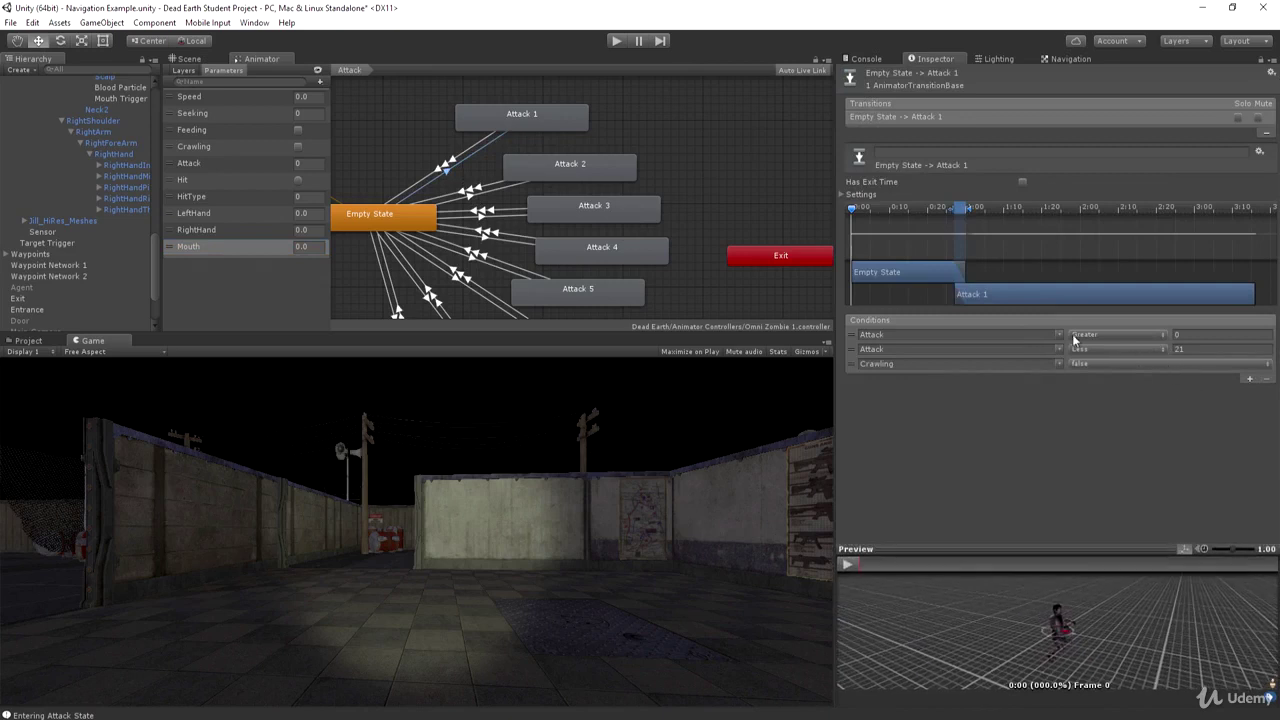
pyautogui.click(1191, 347)
pyautogui.write('99999')
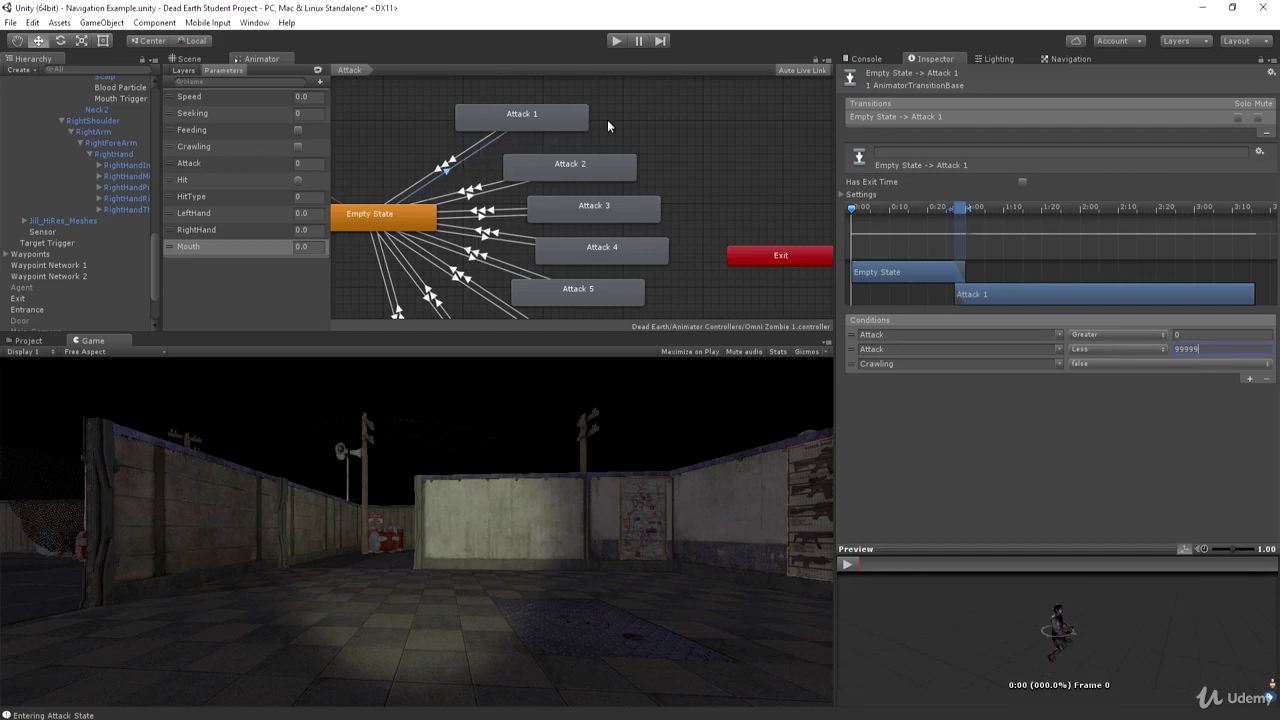
pyautogui.scroll(-2, 491, 145)
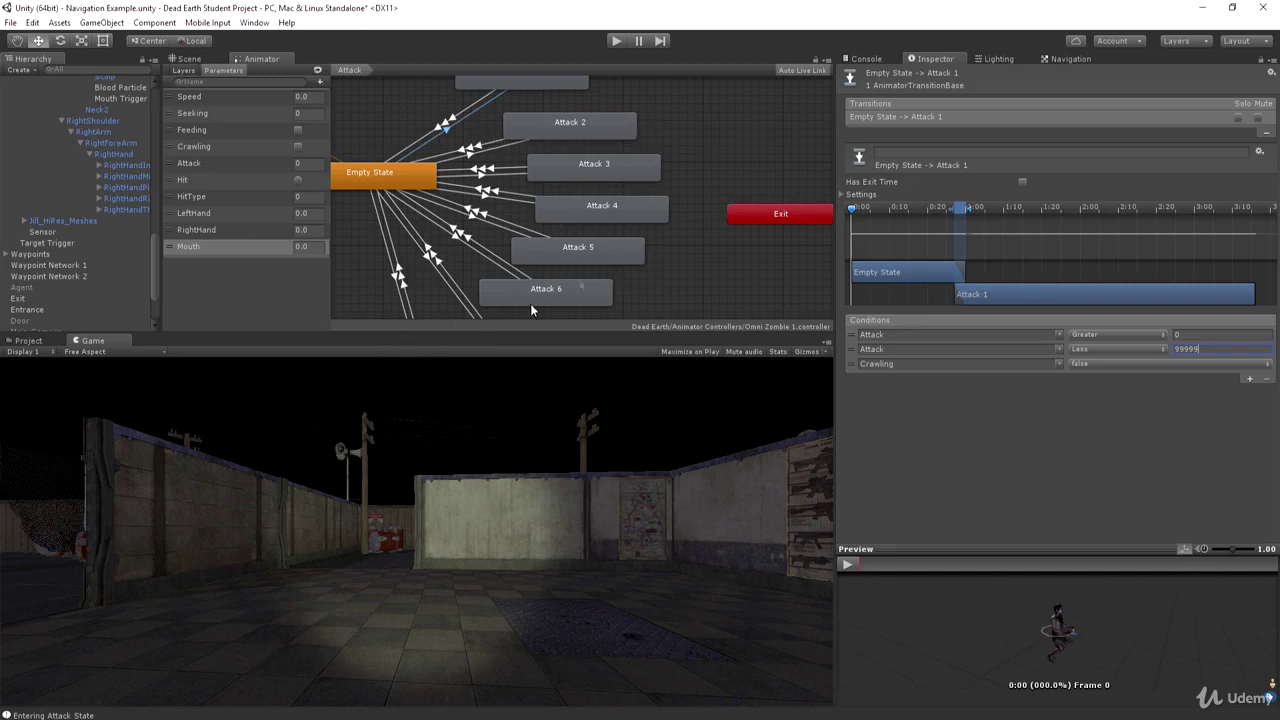
pyautogui.scroll(4, 724, 150)
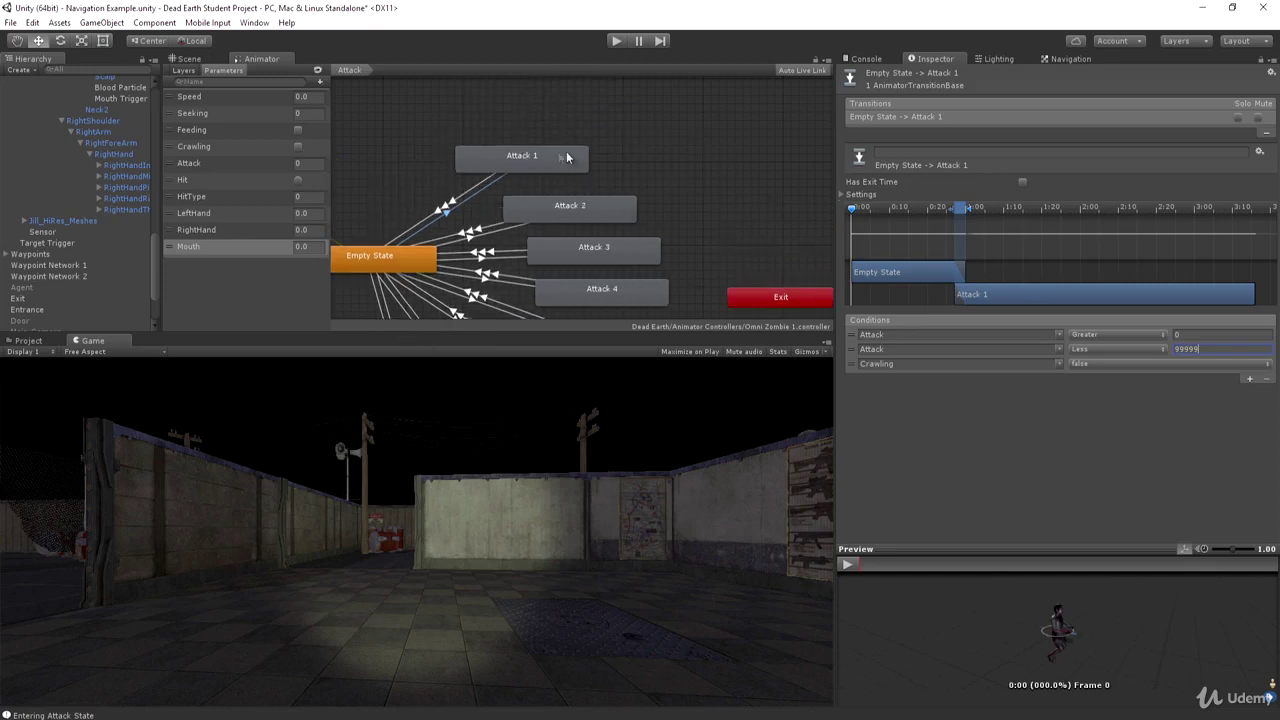
# Step: Open the import settings of the Attack 1 state's animation clip and enlarge its preview area for inspecting the motion
pyautogui.click(700, 159)
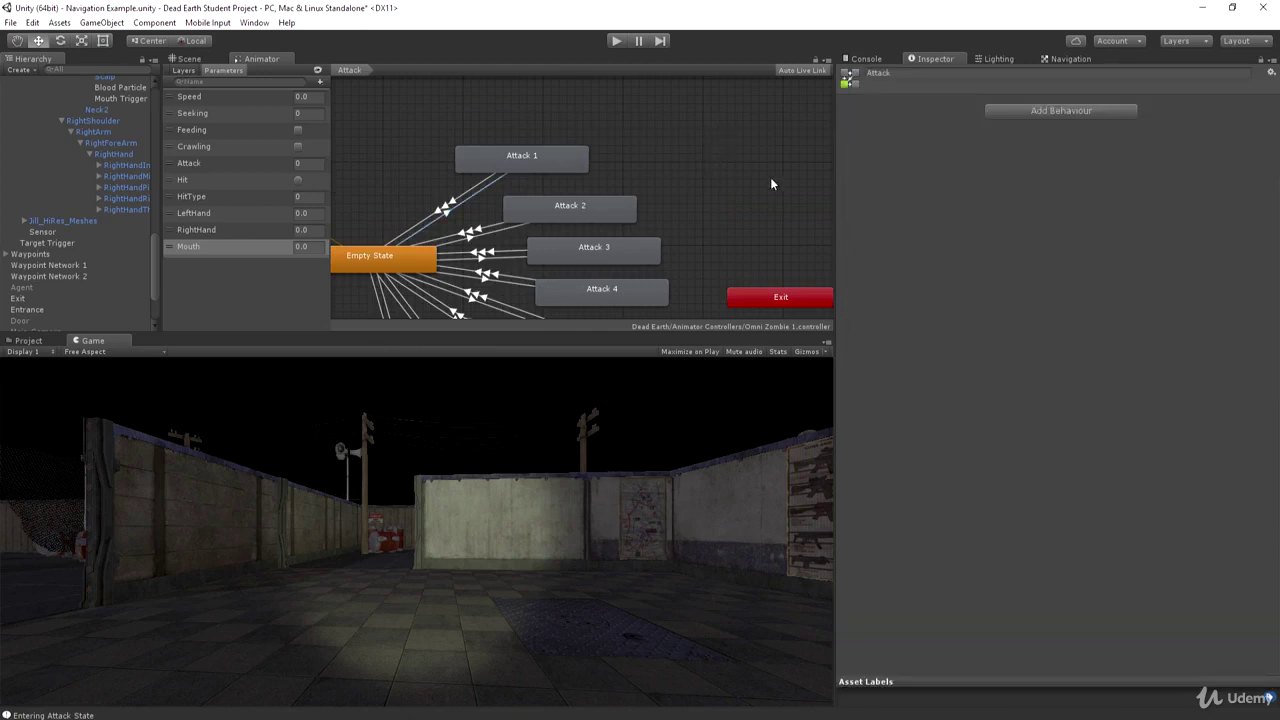
pyautogui.doubleClick(518, 157)
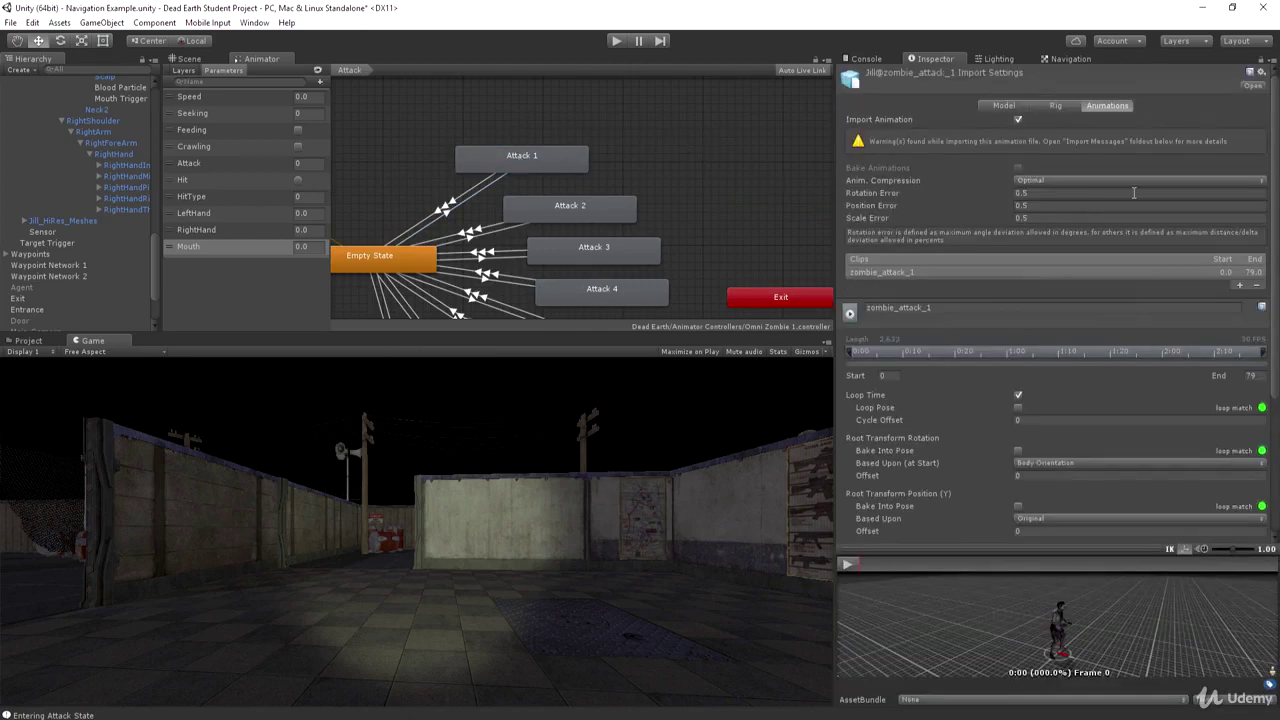
pyautogui.scroll(-5, 1135, 160)
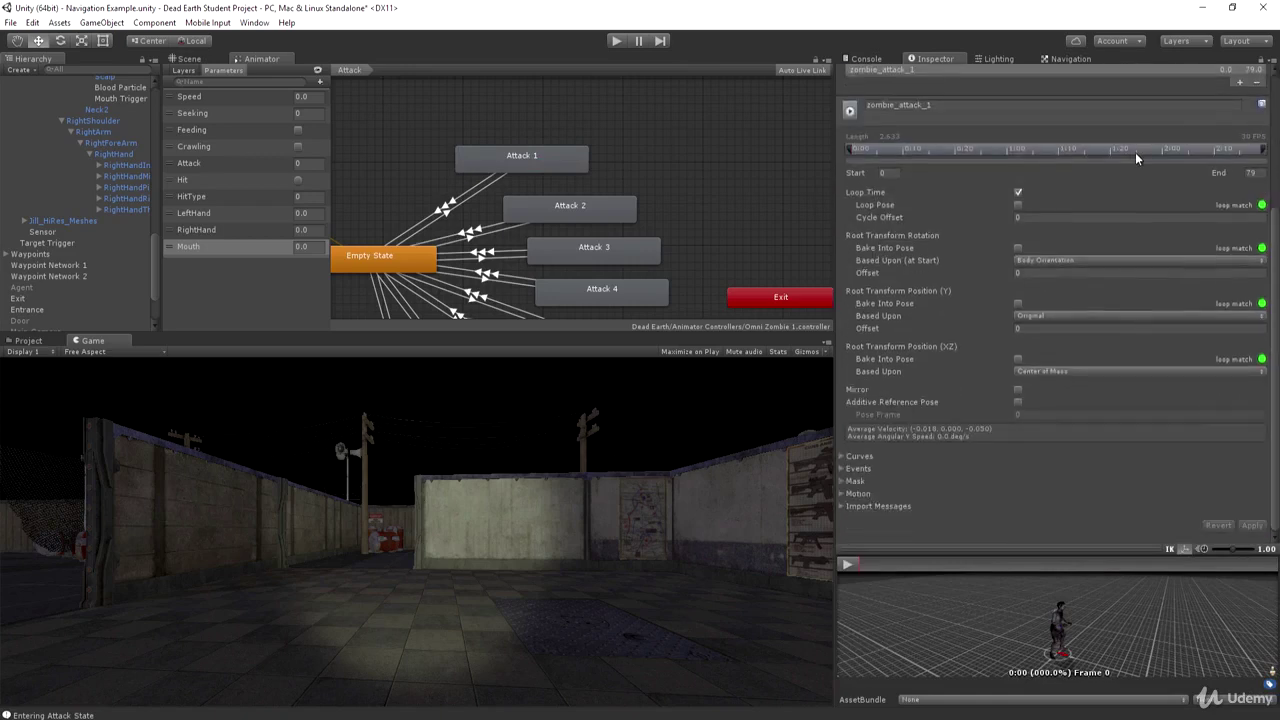
pyautogui.scroll(4, 1135, 152)
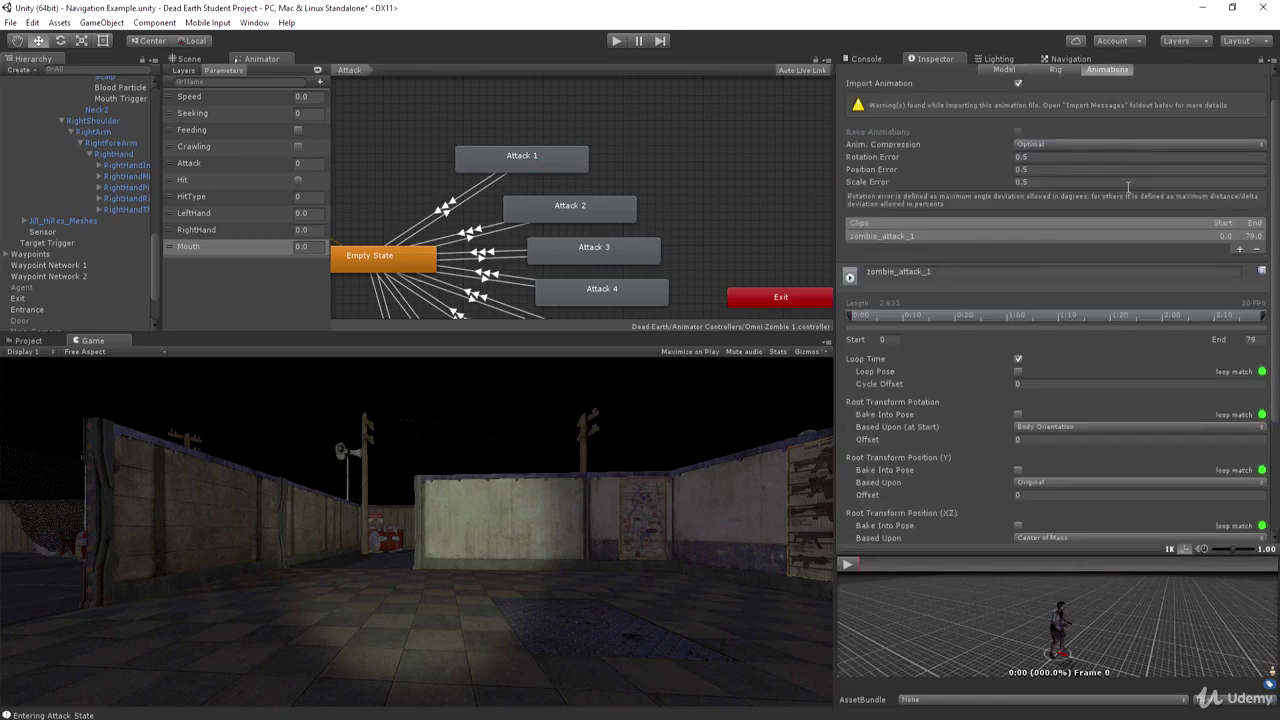
pyautogui.scroll(-4, 1127, 192)
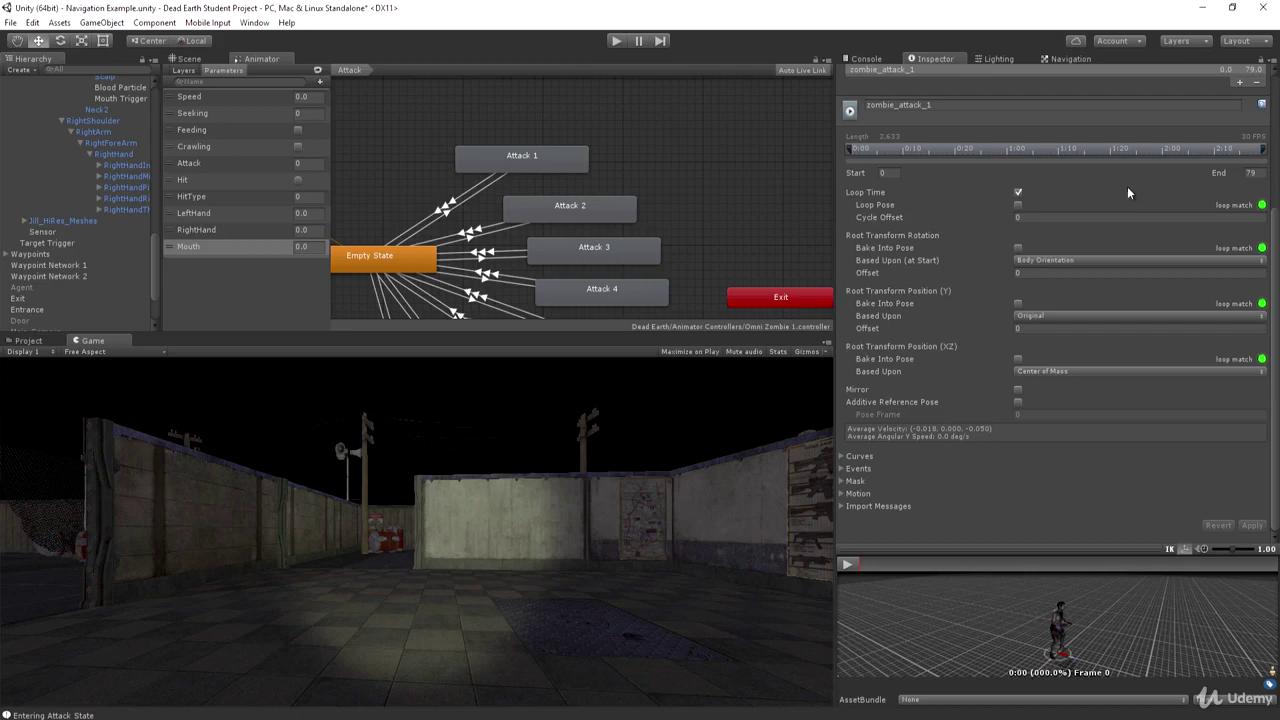
pyautogui.moveTo(997, 547); pyautogui.dragTo(1003, 288)
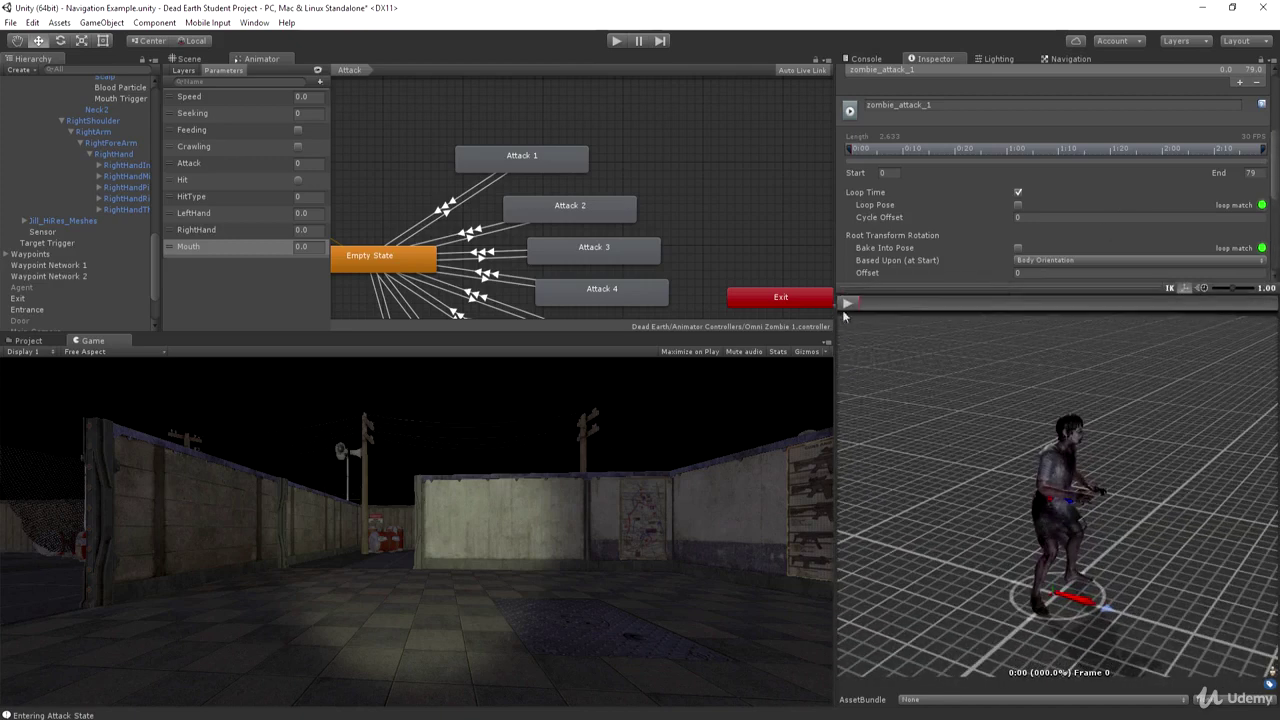
pyautogui.moveTo(834, 264); pyautogui.dragTo(794, 258)
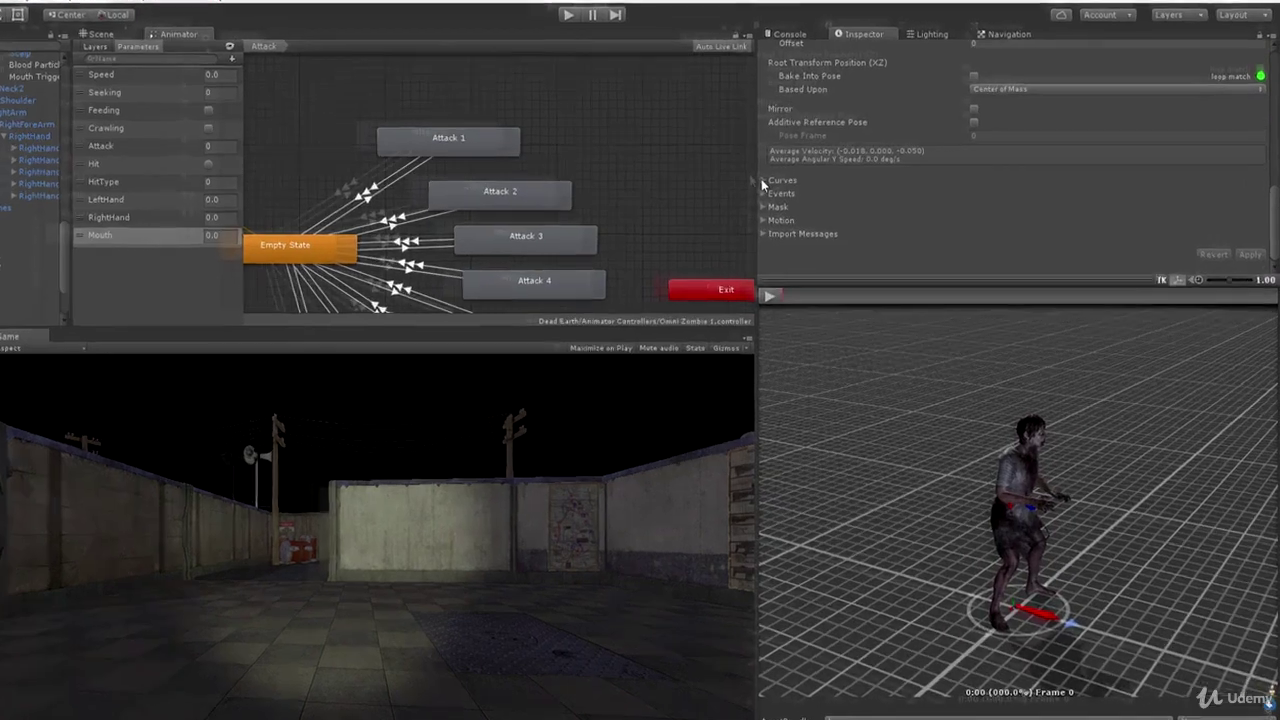
# Step: Add an animation curve named RightHand to the zombie_attack_1 clip and apply the import settings
pyautogui.click(799, 195)
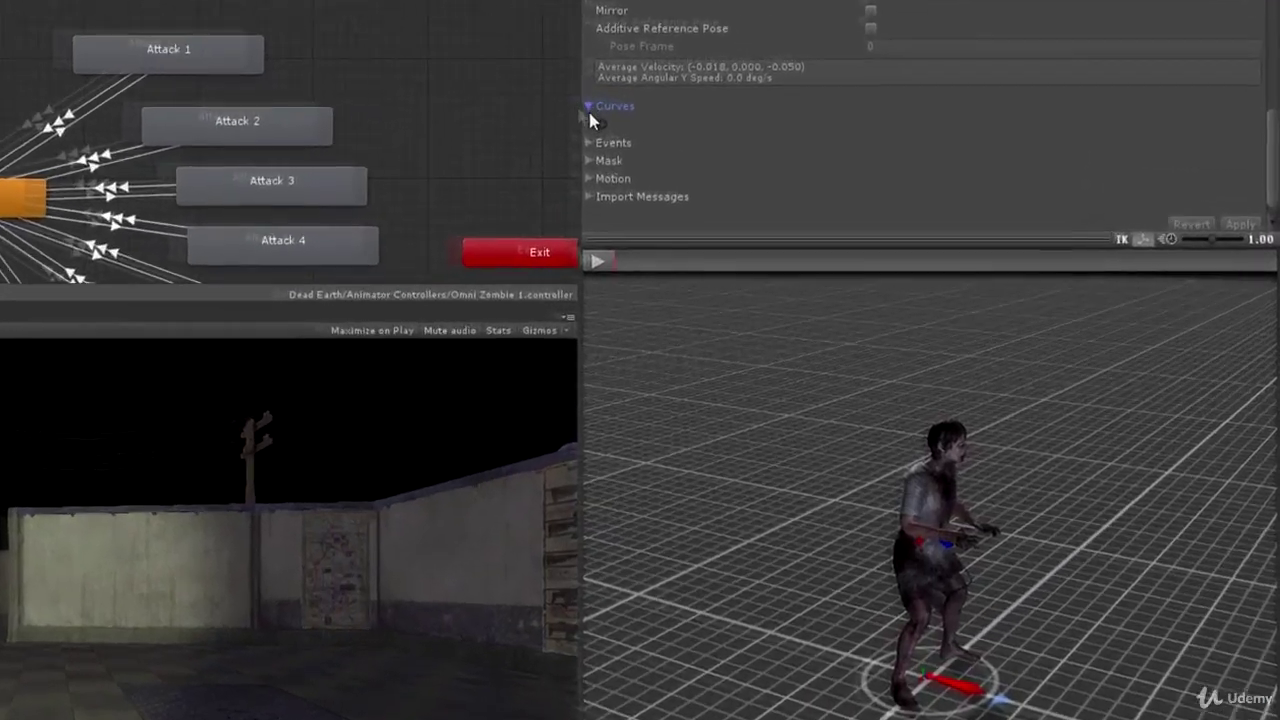
pyautogui.click(463, 68)
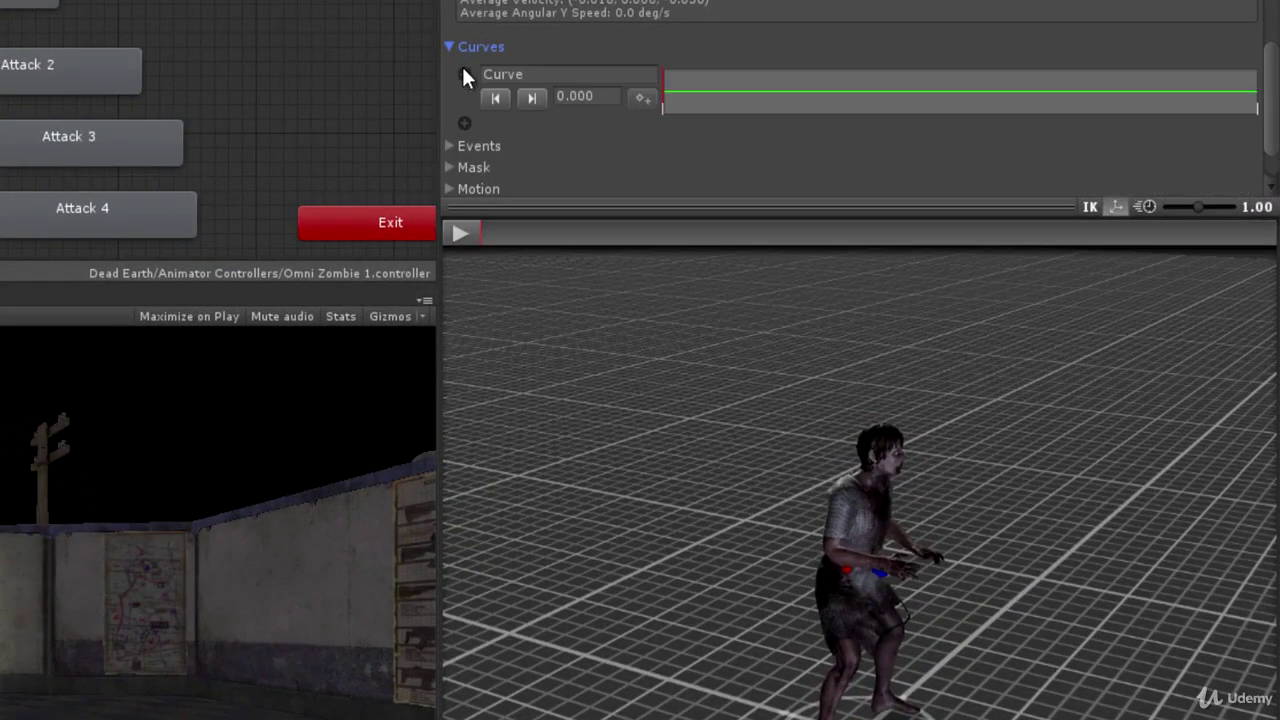
pyautogui.click(526, 73)
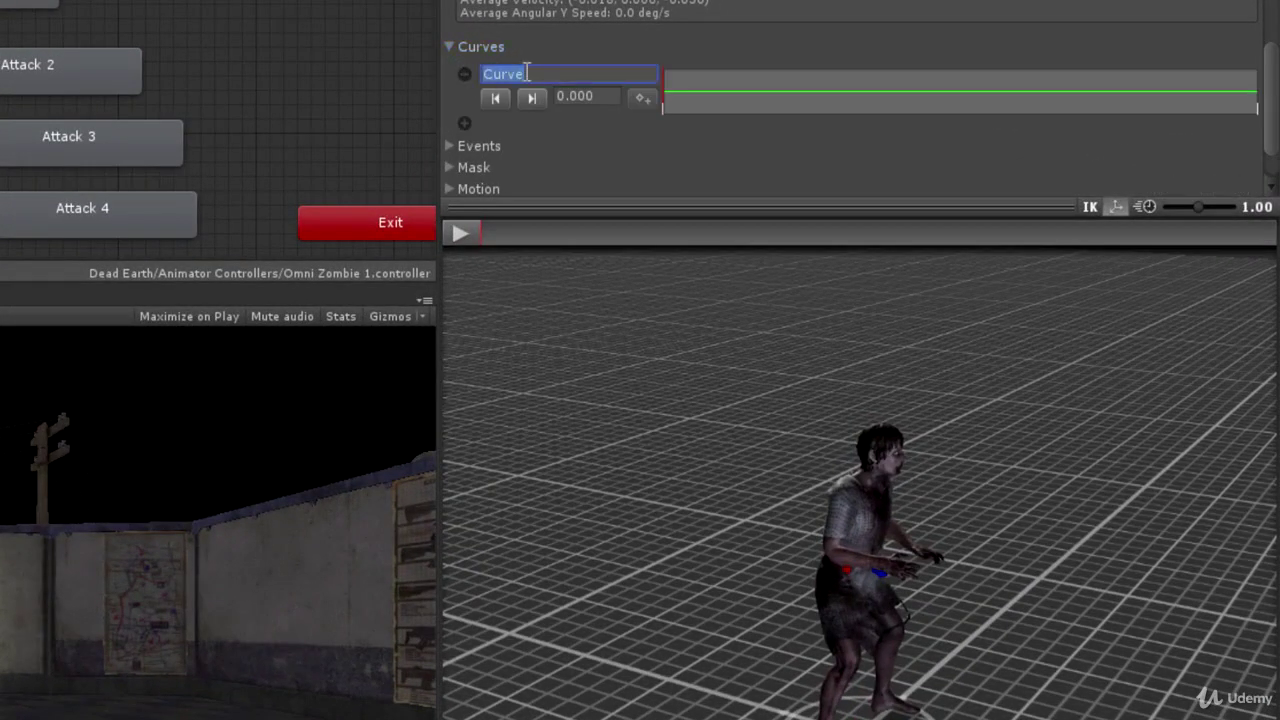
pyautogui.press('BackSpace')
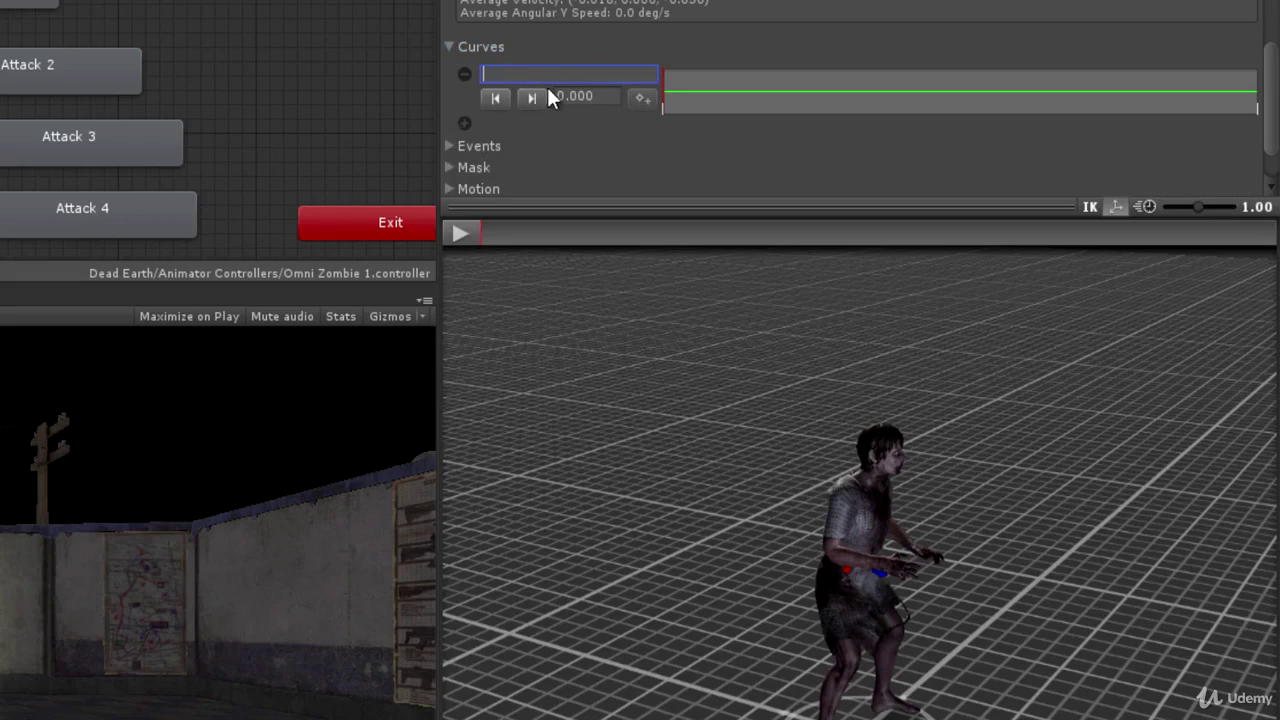
pyautogui.write('RightHand')
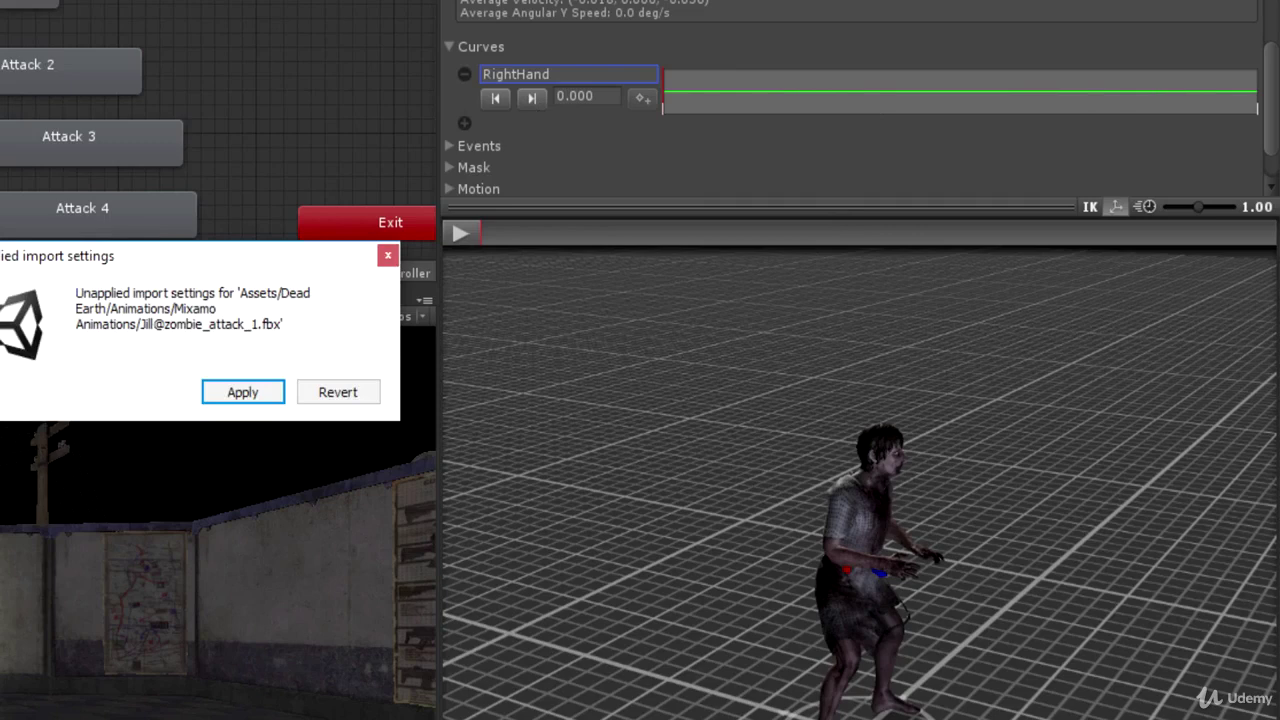
pyautogui.click(246, 390)
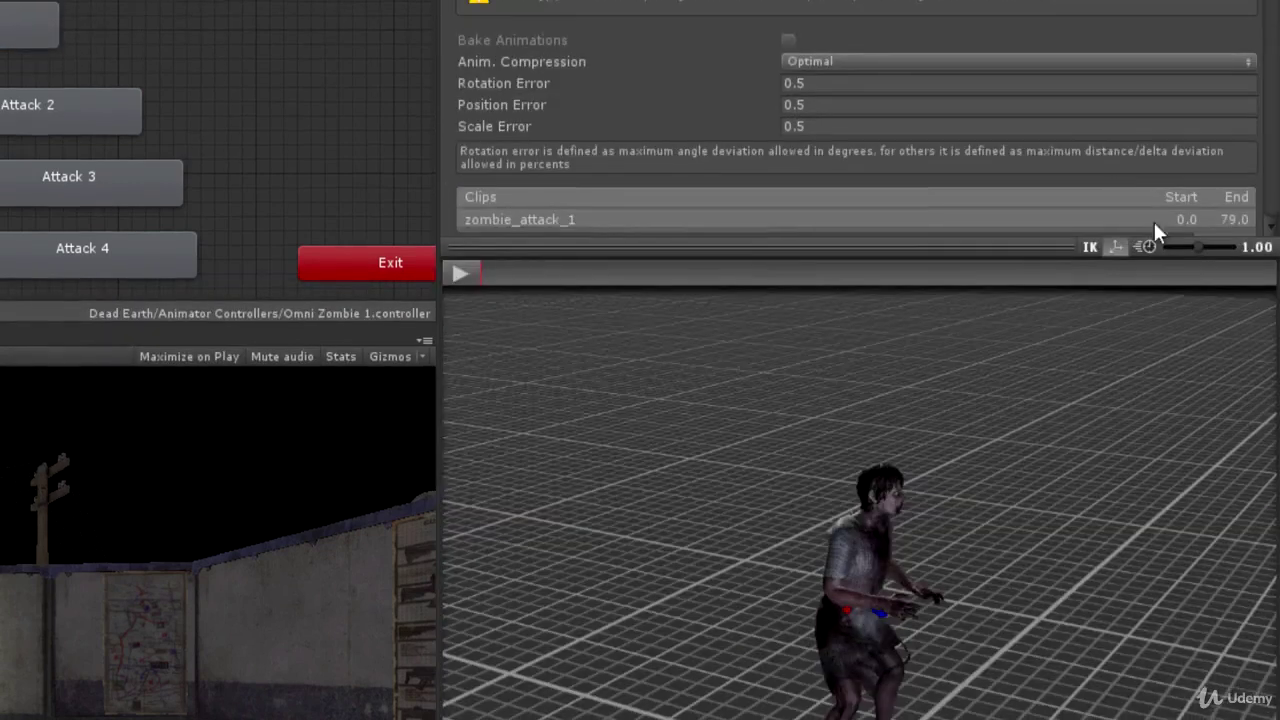
# Step: Add keys to the RightHand curve at about 32% and 45% of the clip, bounding the arm swing, and apply them
pyautogui.scroll(-5, 850, 150)
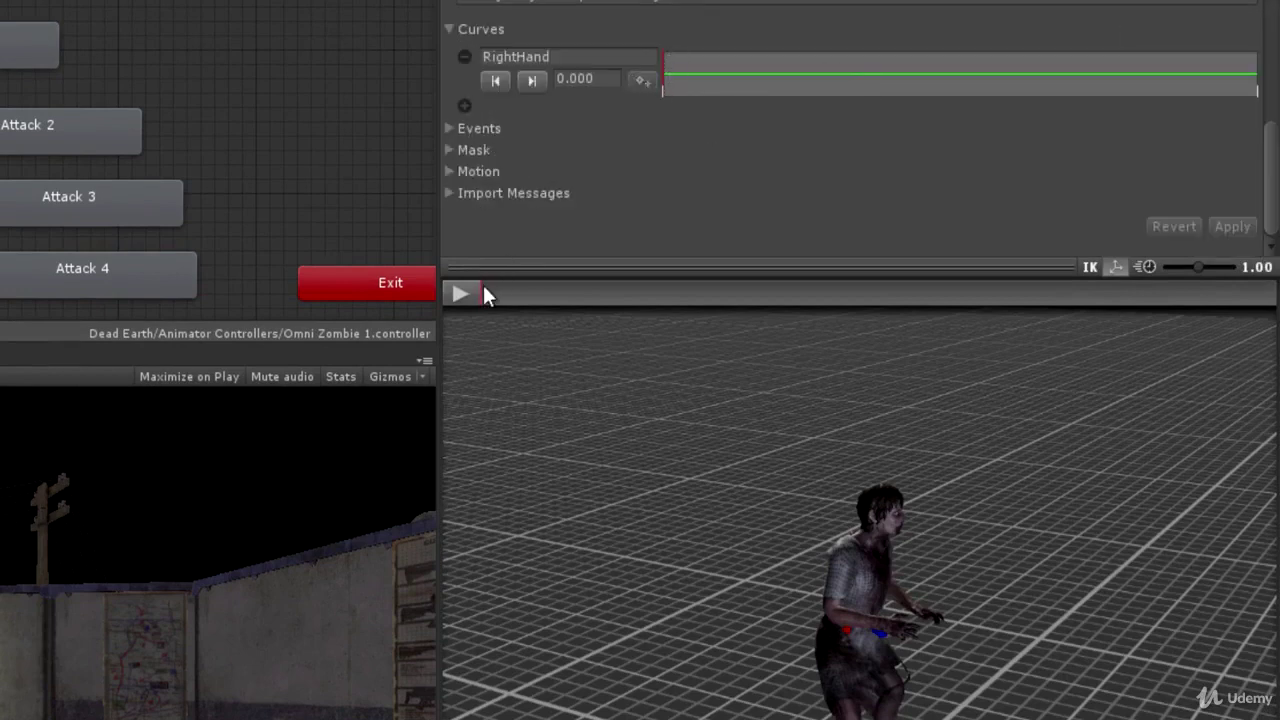
pyautogui.moveTo(482, 286); pyautogui.dragTo(736, 290)
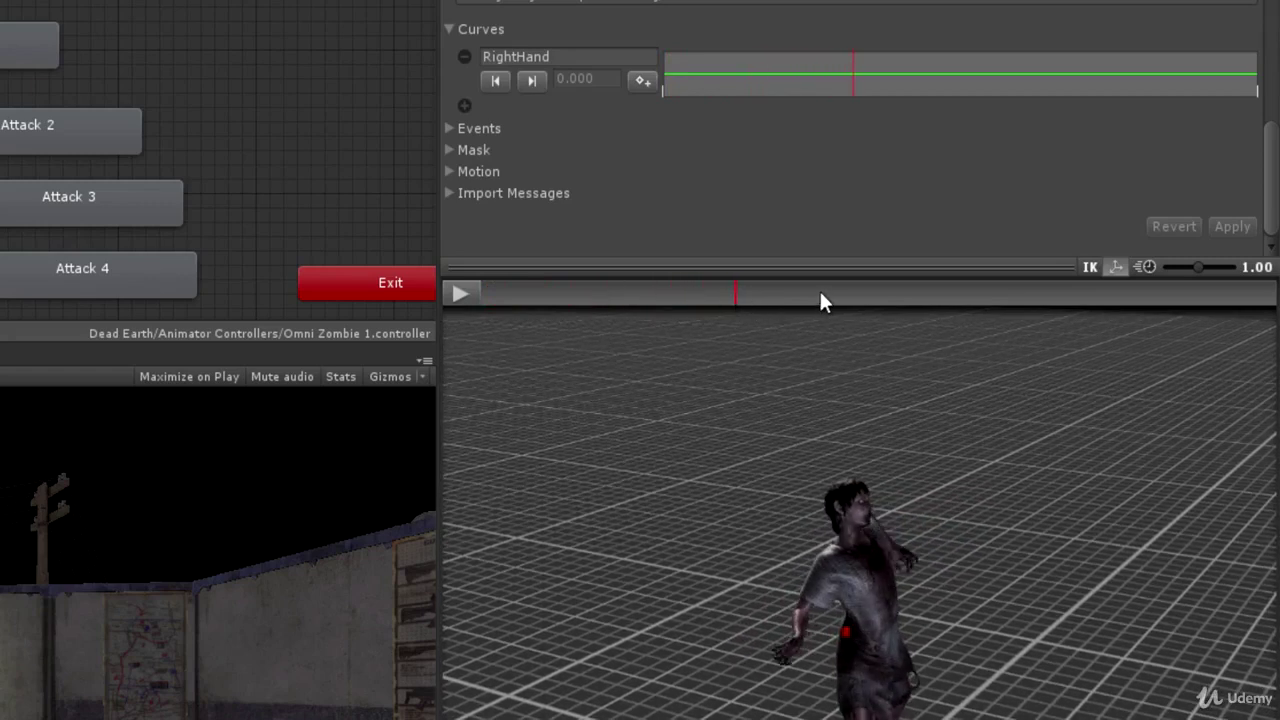
pyautogui.click(642, 79)
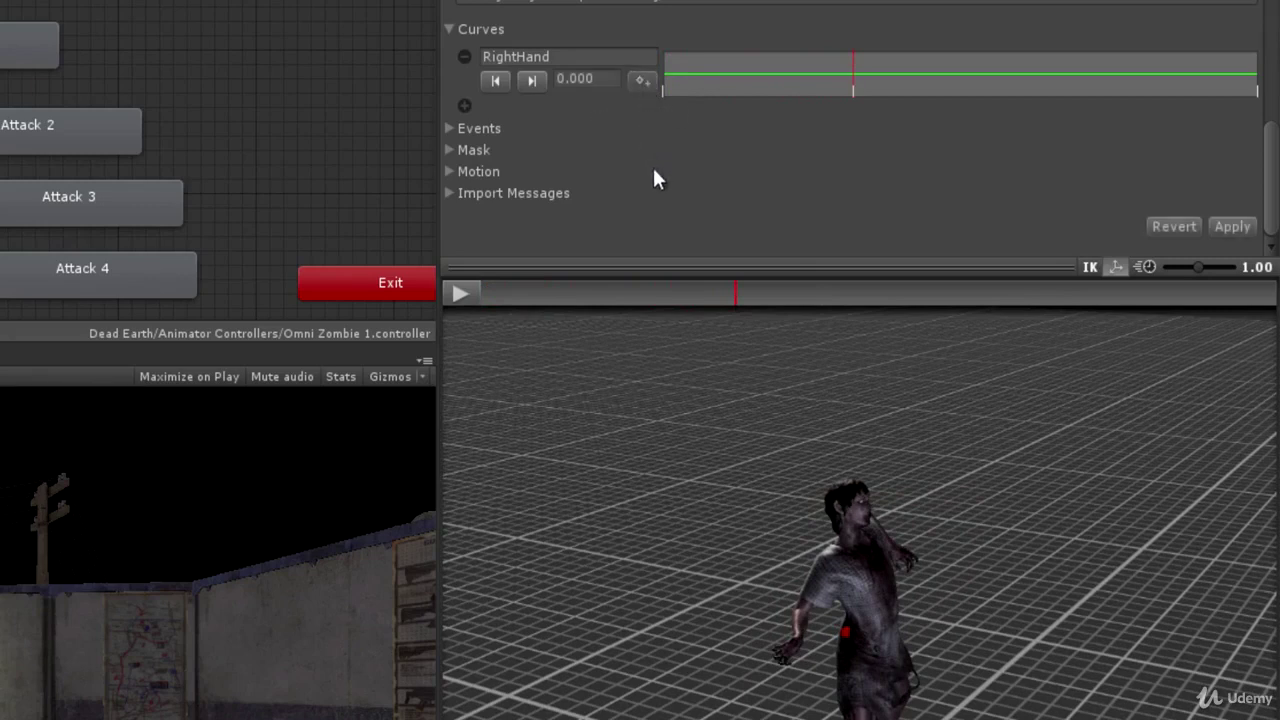
pyautogui.moveTo(736, 306); pyautogui.dragTo(838, 298)
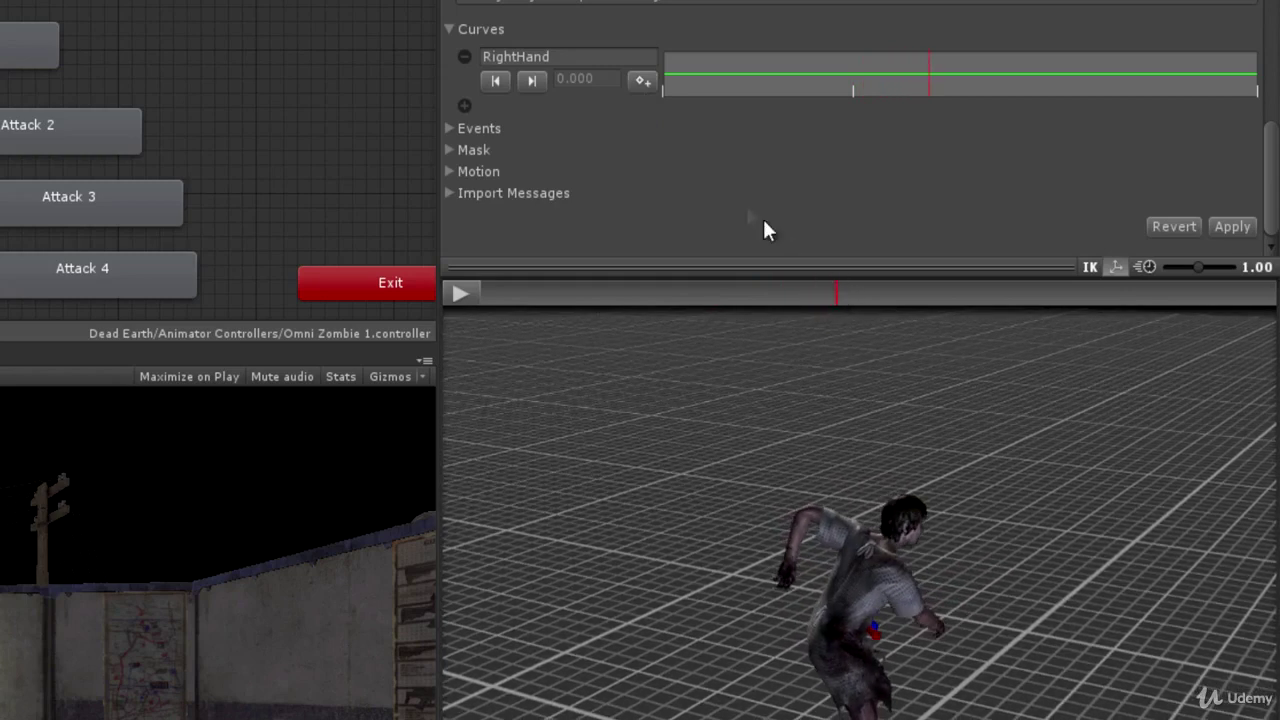
pyautogui.click(641, 80)
pyautogui.click(1232, 224)
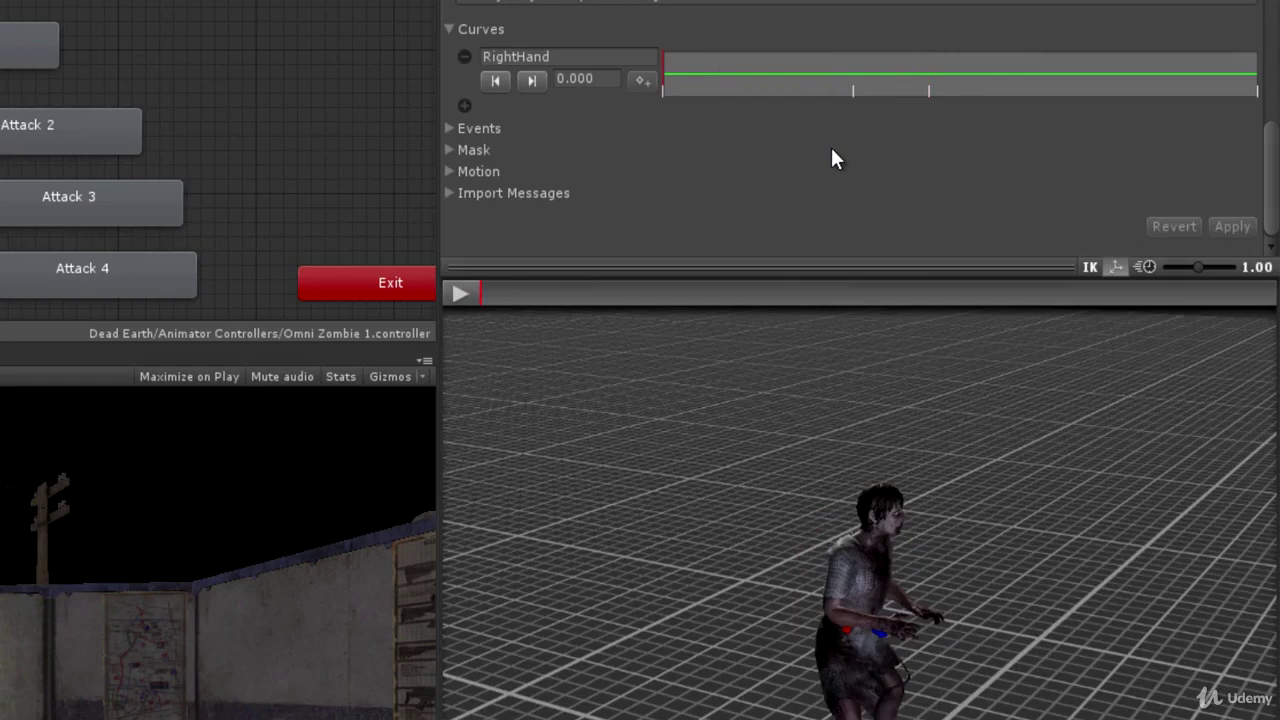
# Step: Add outer keys to the RightHand curve just before the 32% key and just after the 45% key
pyautogui.moveTo(481, 295)
pyautogui.mouseDown()
pyautogui.moveTo(740, 286)
pyautogui.moveTo(730, 289)
pyautogui.mouseUp()
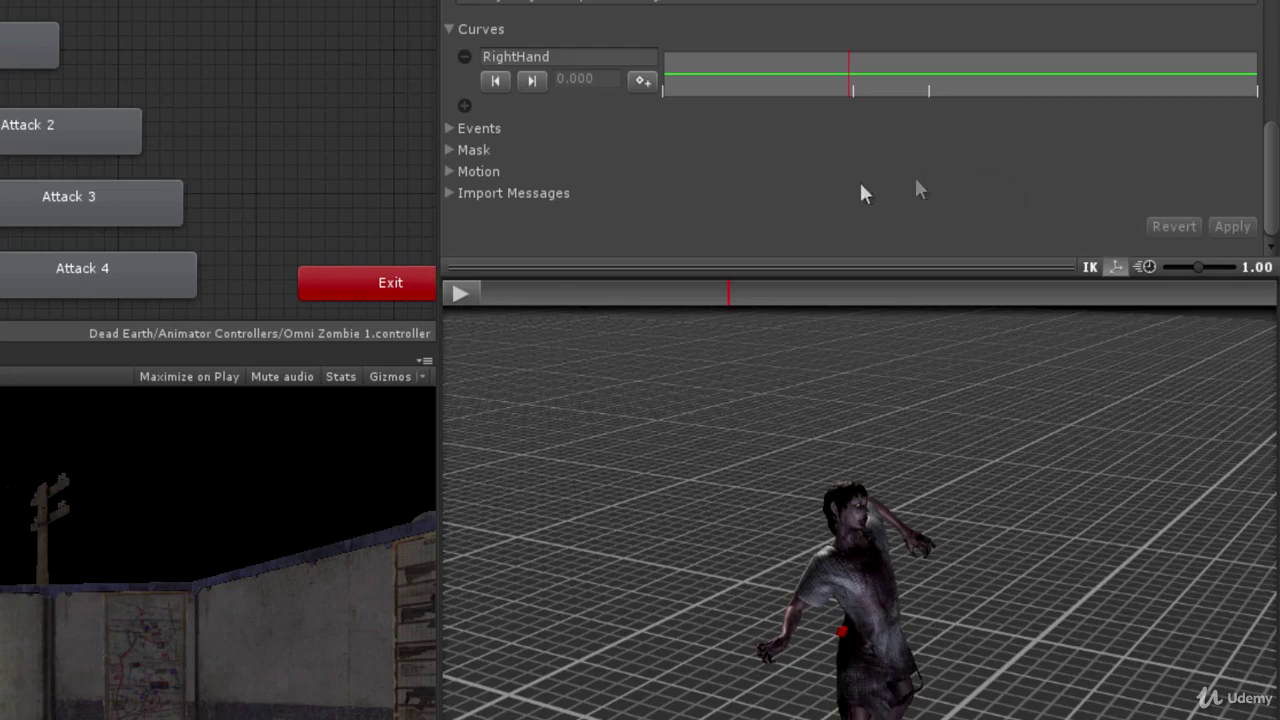
pyautogui.click(645, 79)
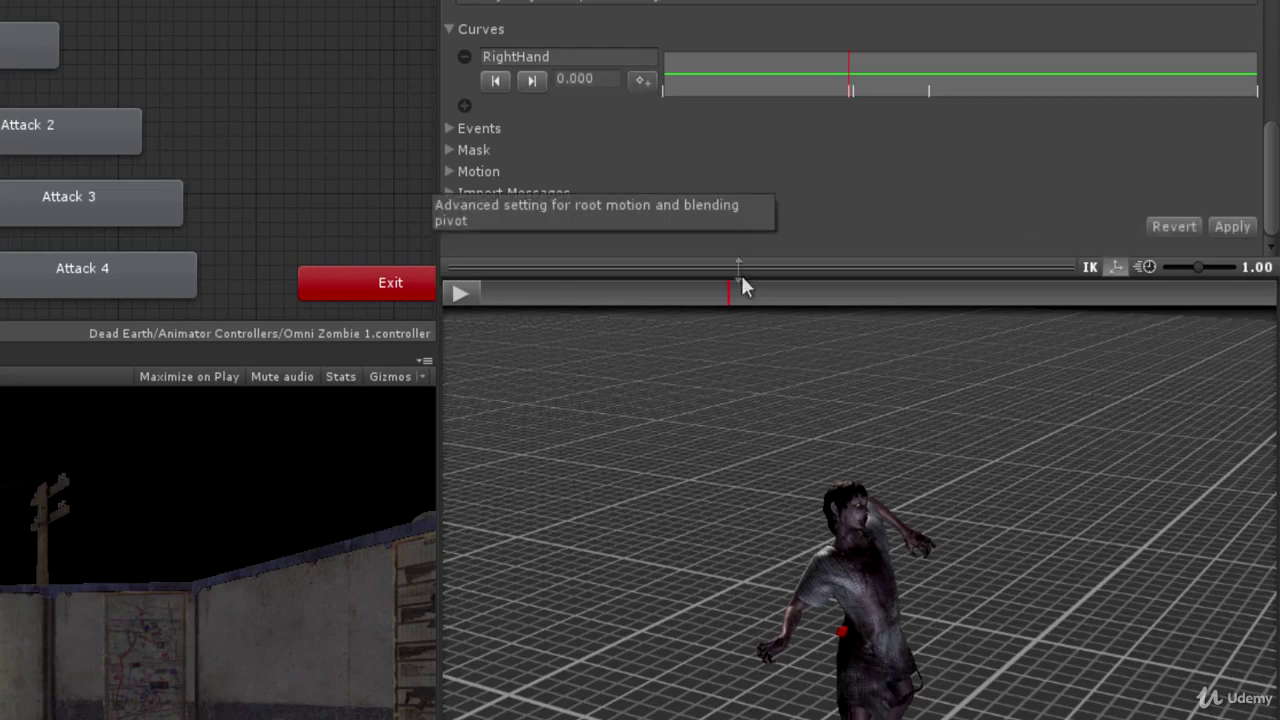
pyautogui.click(750, 288)
pyautogui.moveTo(752, 288)
pyautogui.mouseDown()
pyautogui.moveTo(863, 287)
pyautogui.moveTo(840, 288)
pyautogui.mouseUp()
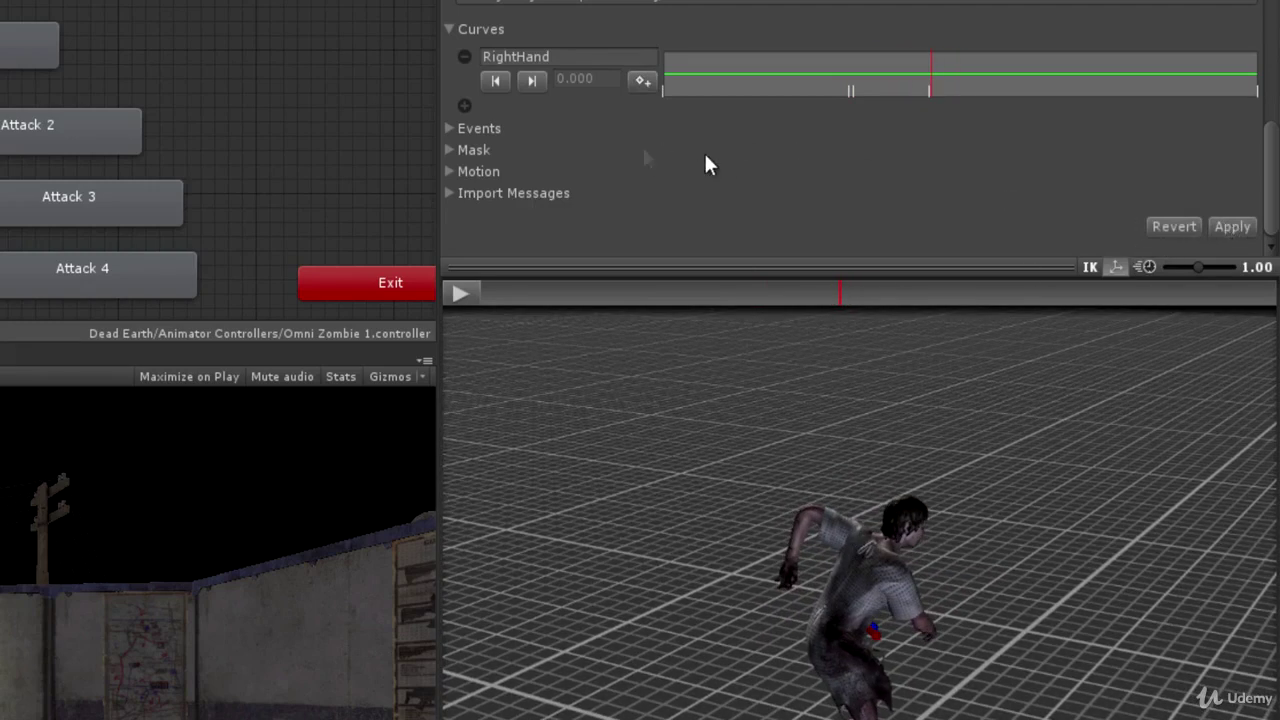
pyautogui.click(643, 80)
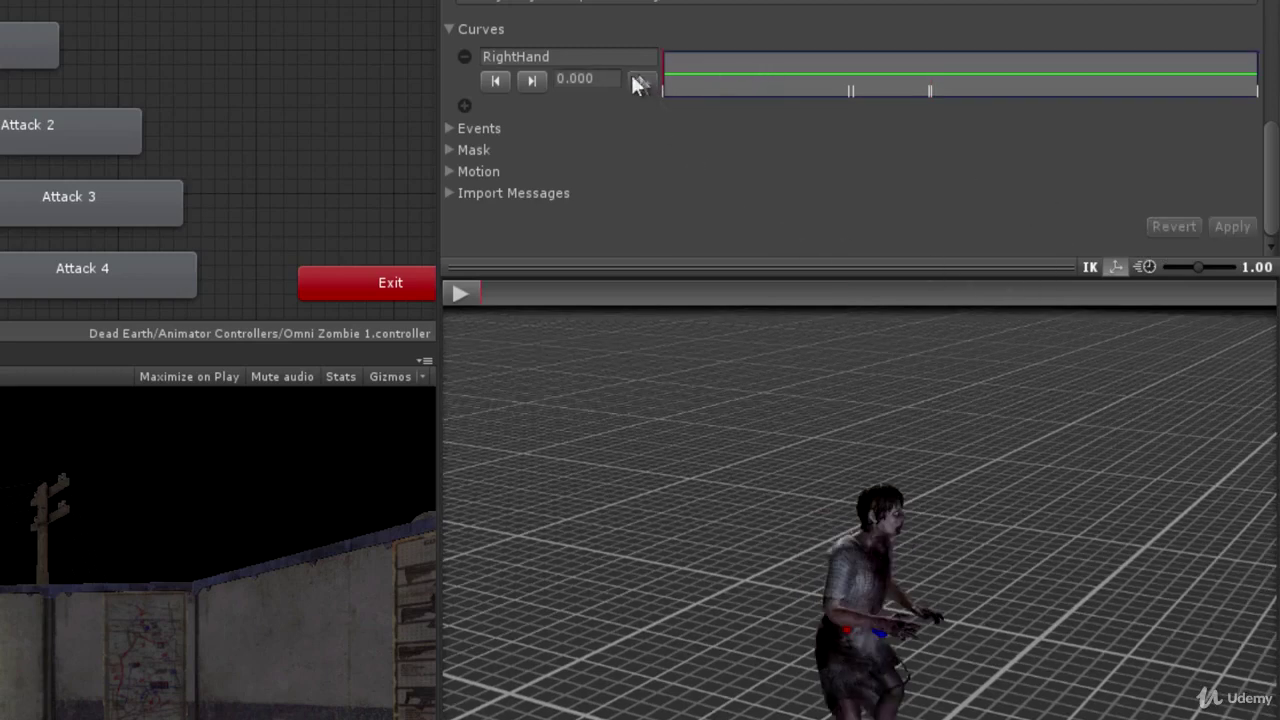
# Step: Set the value of the two inner keys on the RightHand curve to 1
pyautogui.click(533, 81)
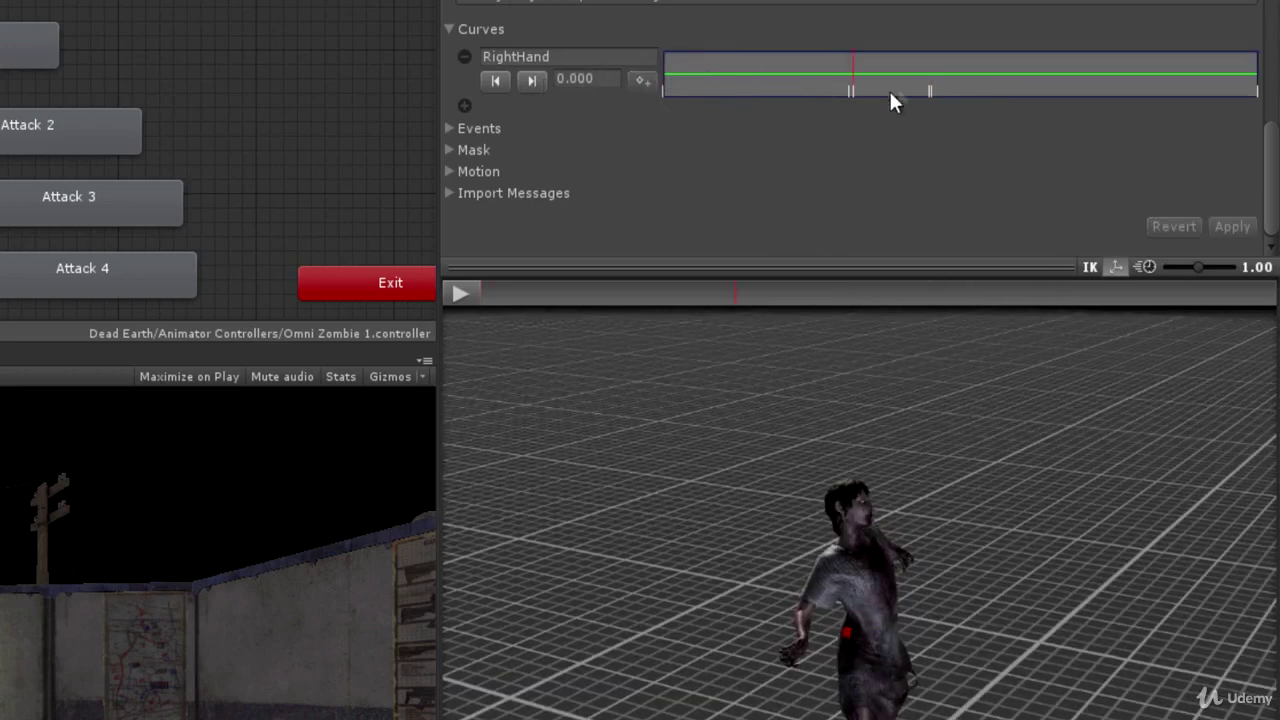
pyautogui.click(572, 78)
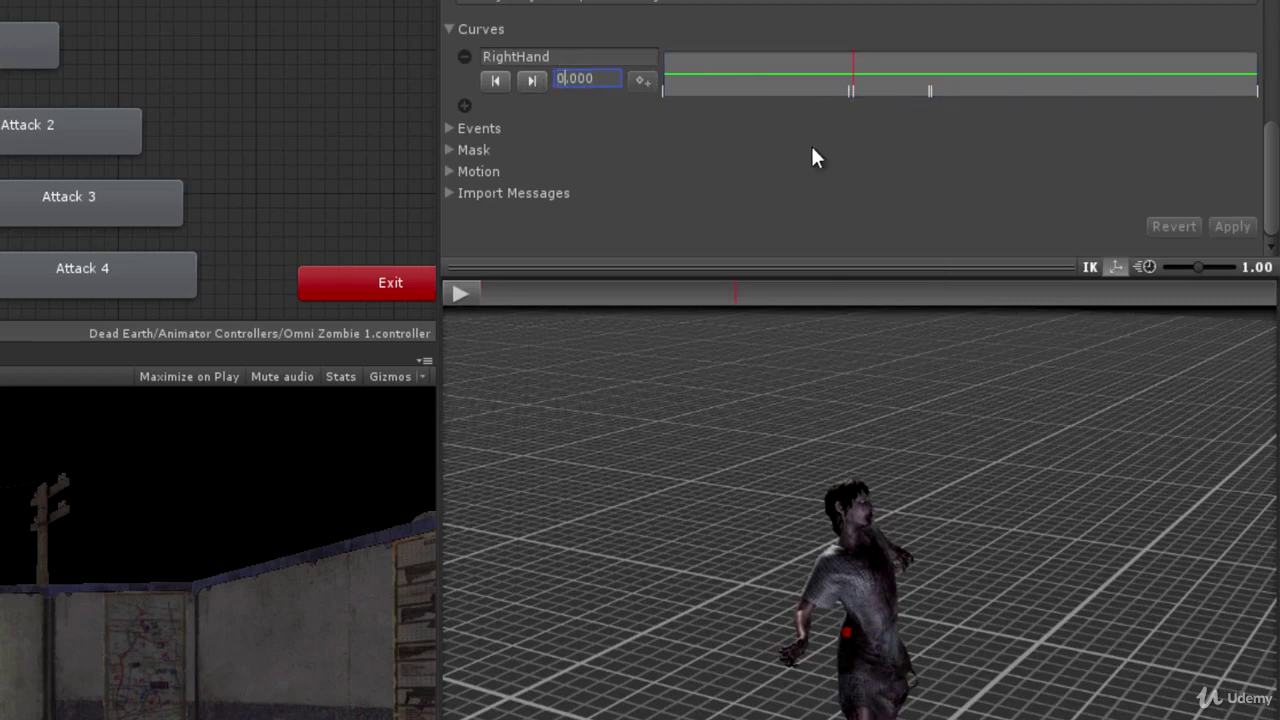
pyautogui.press('Delete')
pyautogui.write('1')
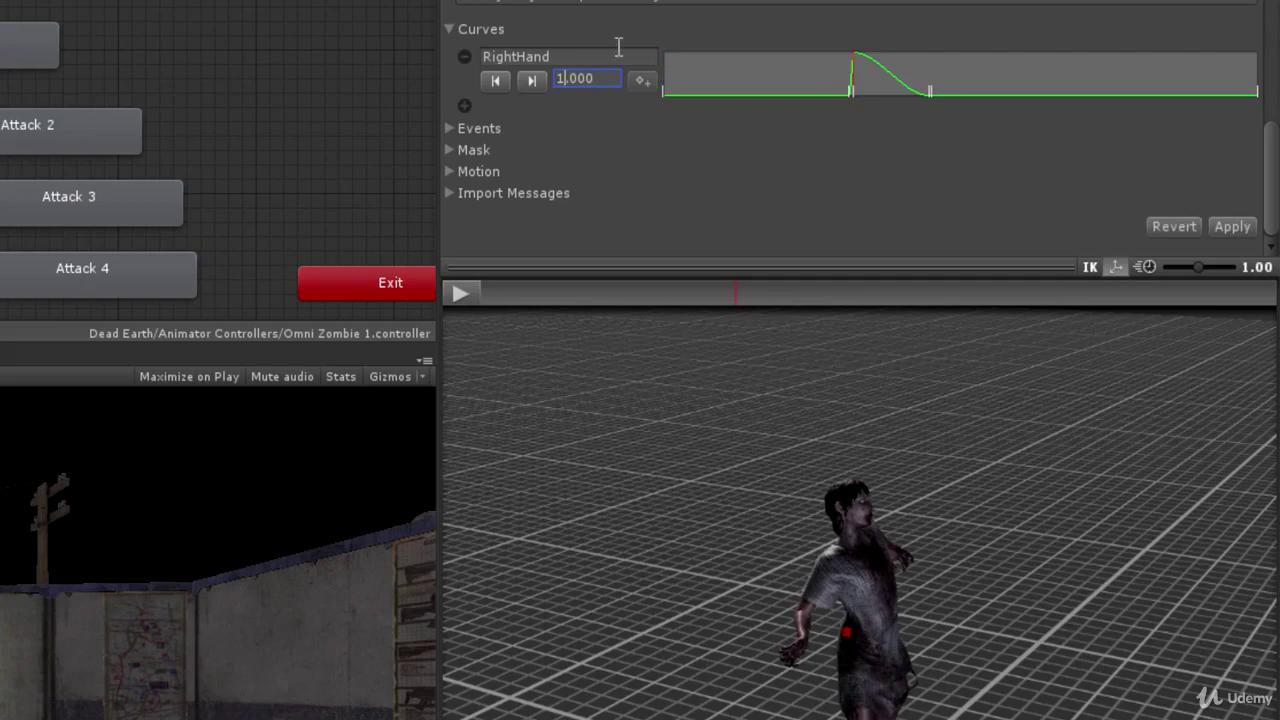
pyautogui.click(533, 80)
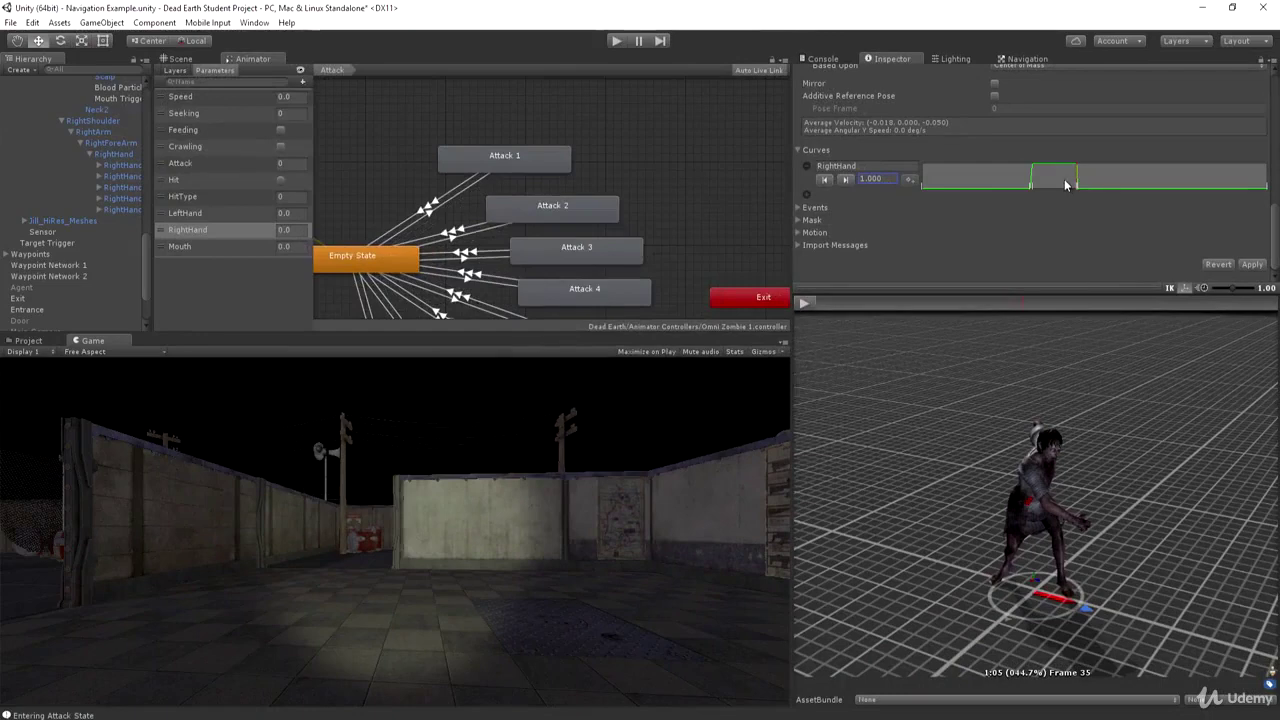
# Step: Align the two outer zero keys beneath the inner keys in the curve editor so the transitions are vertical, and apply the clip settings
pyautogui.click(909, 89)
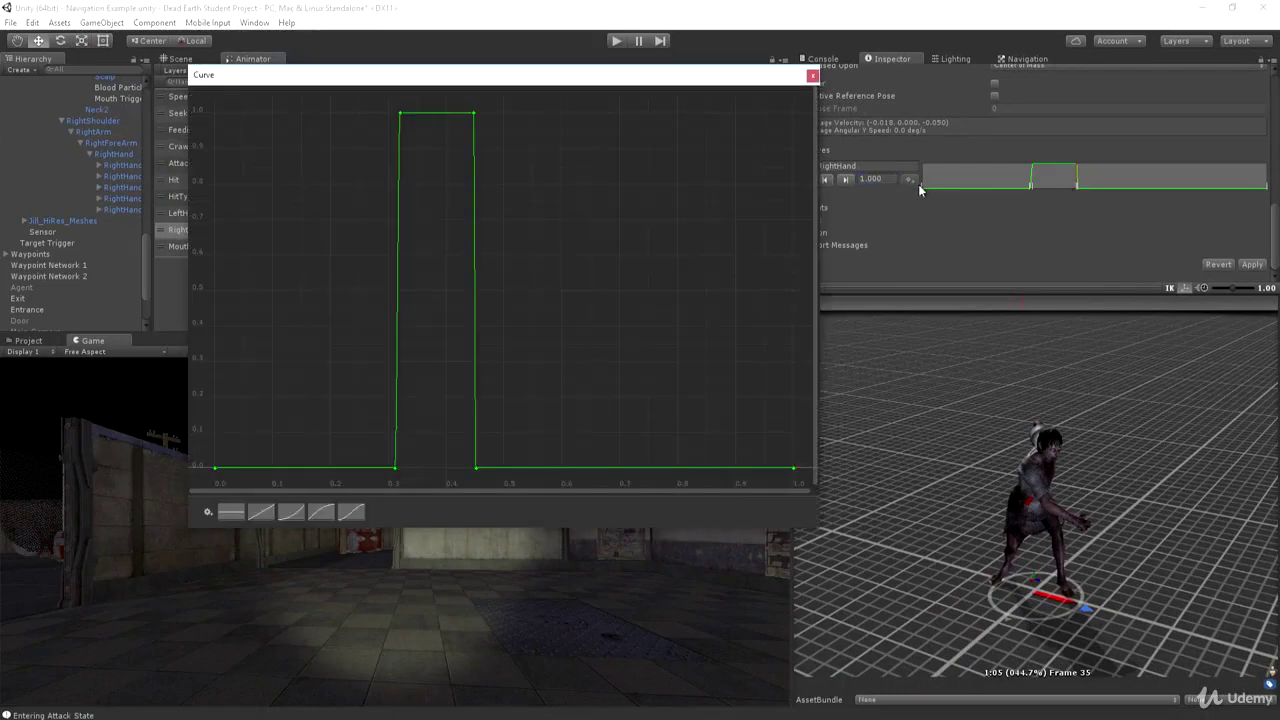
pyautogui.moveTo(706, 77); pyautogui.dragTo(770, 212)
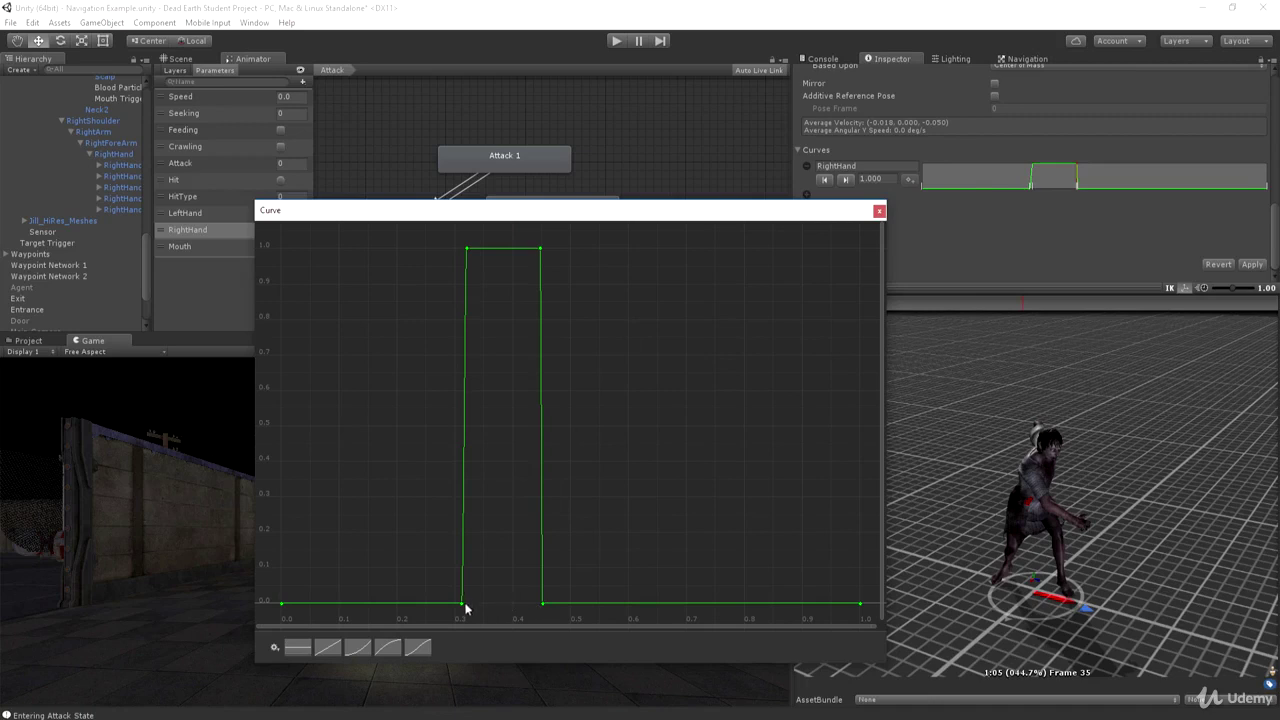
pyautogui.moveTo(465, 607); pyautogui.dragTo(542, 607)
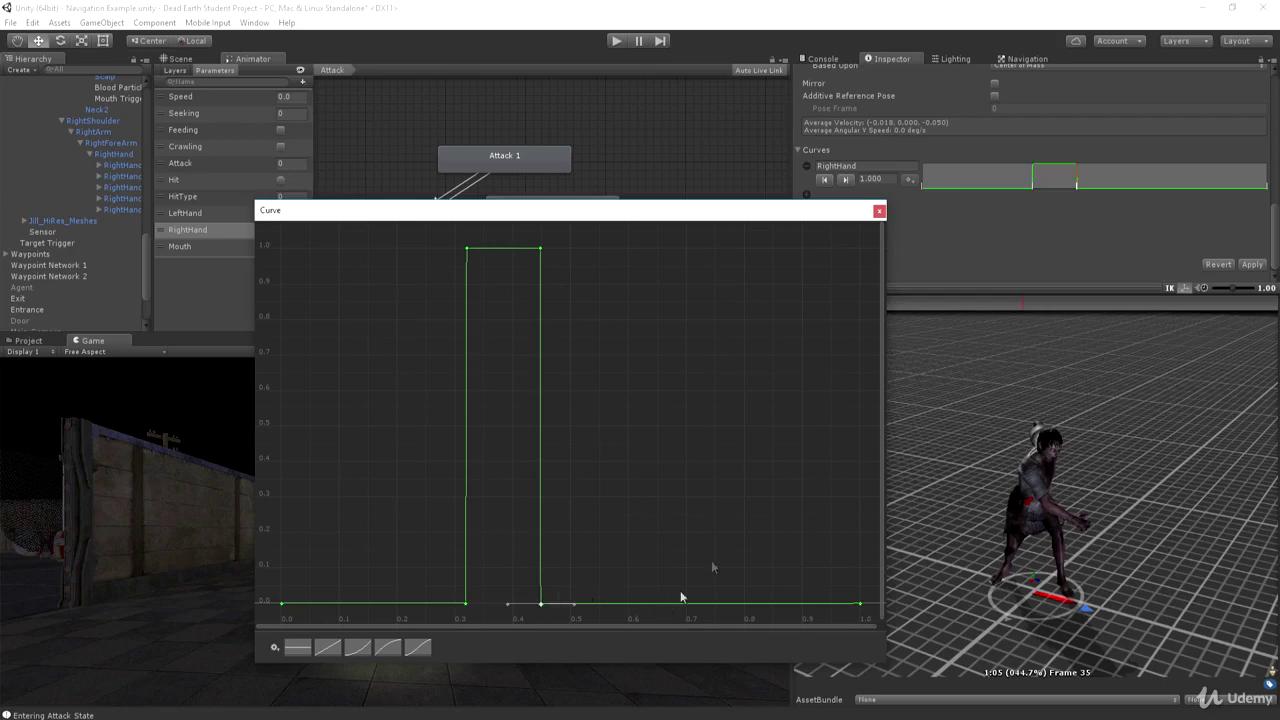
pyautogui.click(879, 210)
pyautogui.click(1252, 265)
# Step: Play the game and watch the RightHand animator parameter during the zombie's attack, and stop playback
pyautogui.moveTo(360, 147); pyautogui.dragTo(472, 126, button='middle')
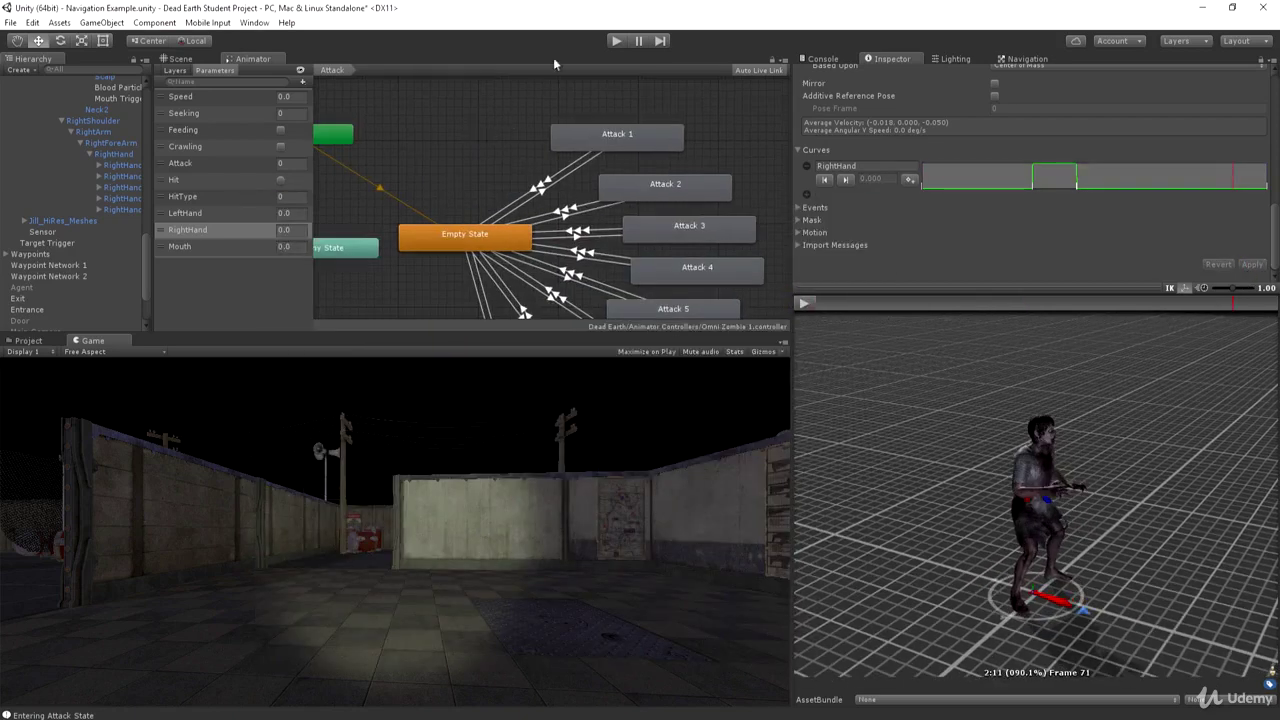
pyautogui.click(618, 40)
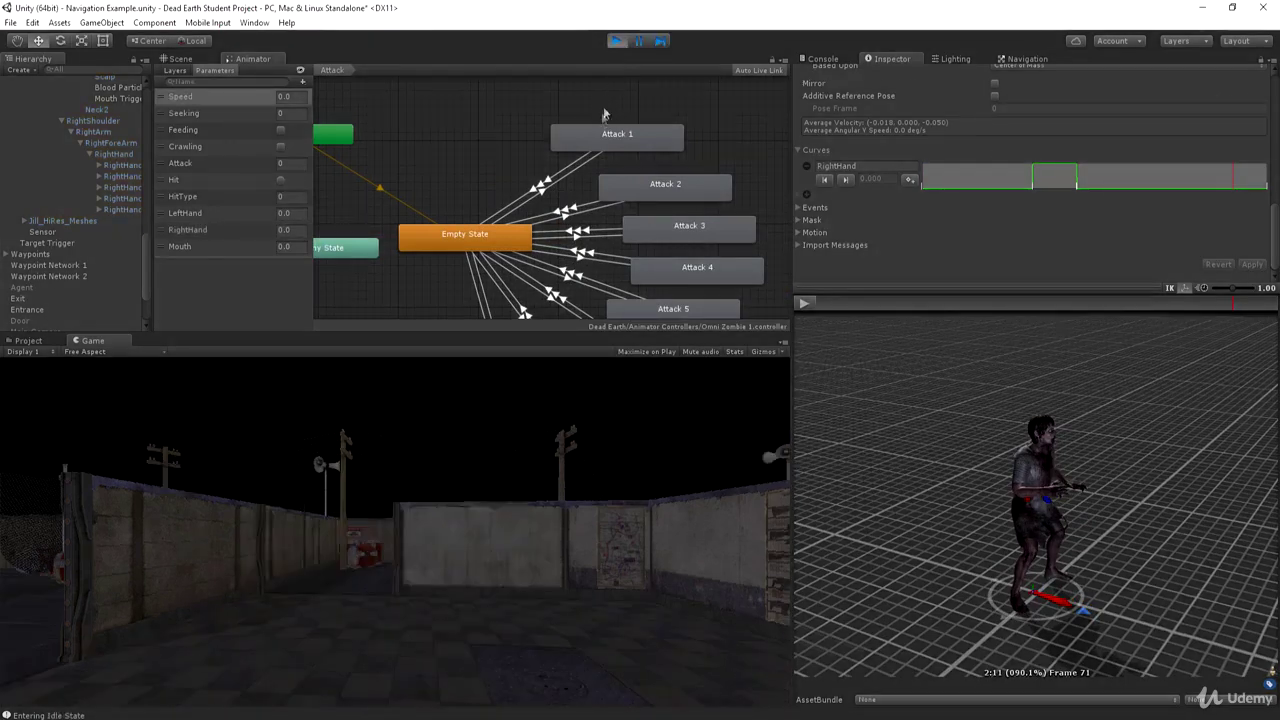
pyautogui.click(208, 229)
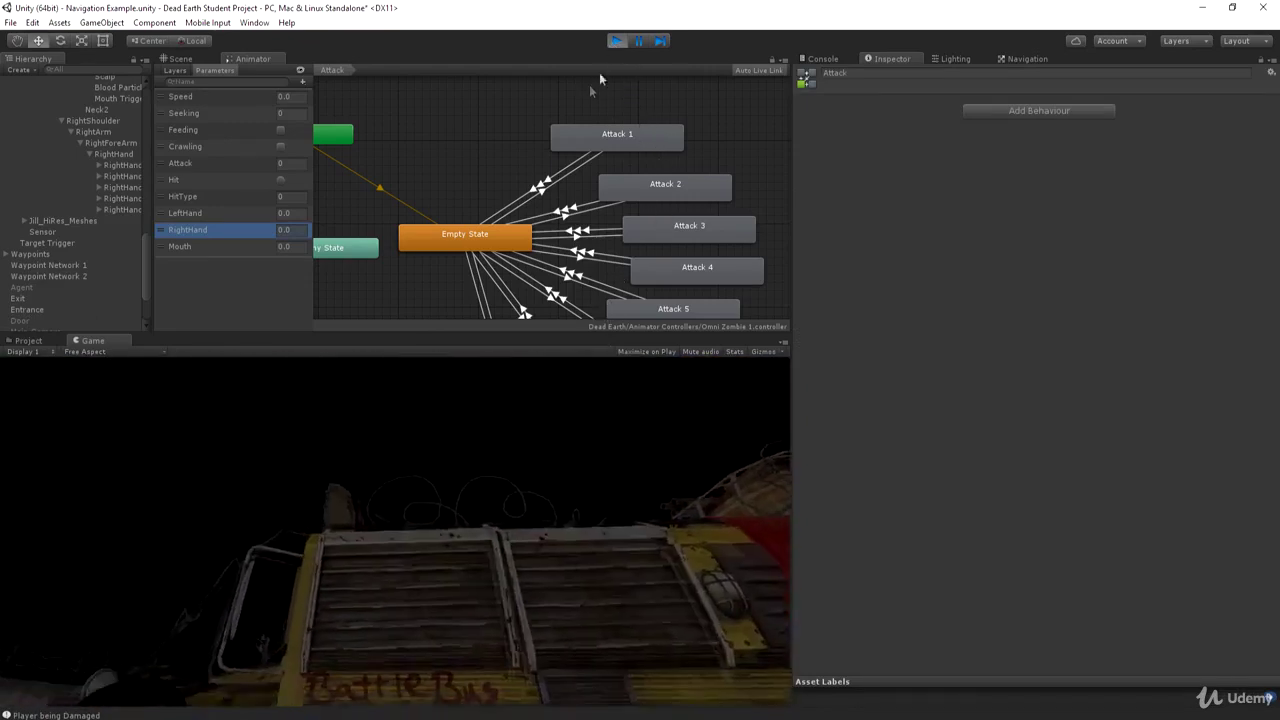
pyautogui.click(616, 40)
# Step: Enable Is Trigger on the RightHand bone's Sphere Collider and locate the LeftHand bone in the zombie hierarchy
pyautogui.click(110, 154)
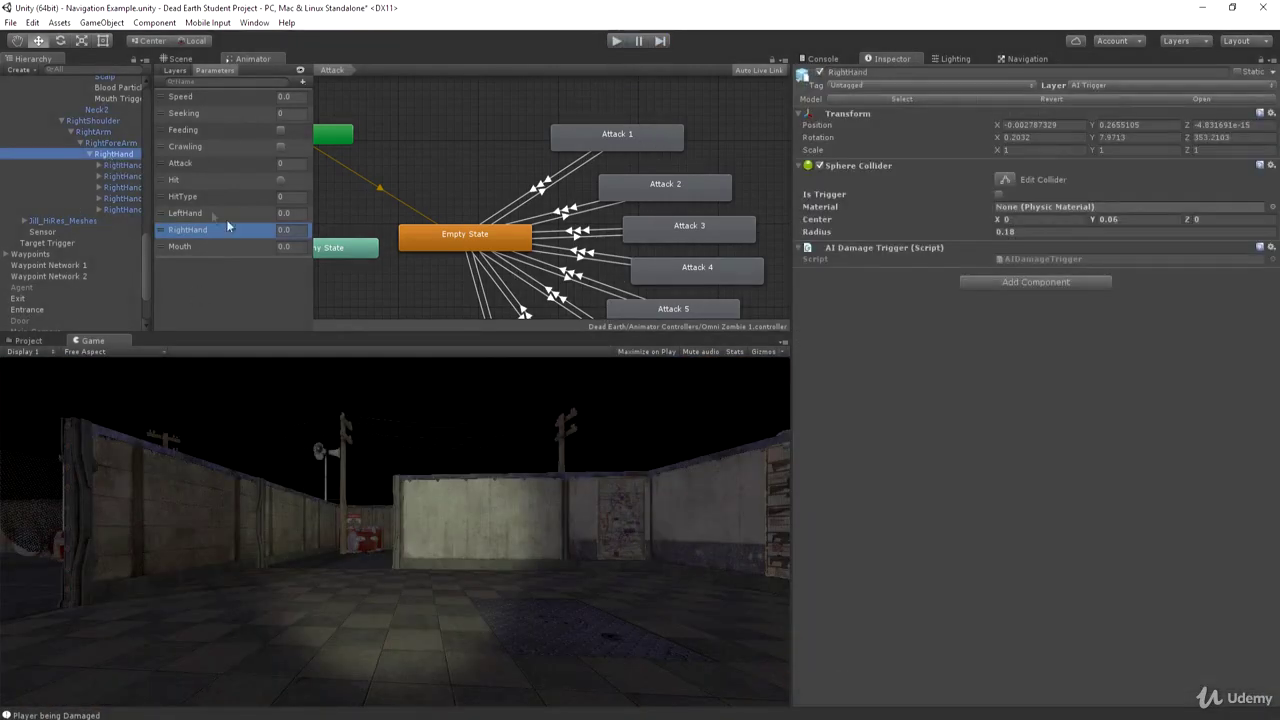
pyautogui.click(998, 194)
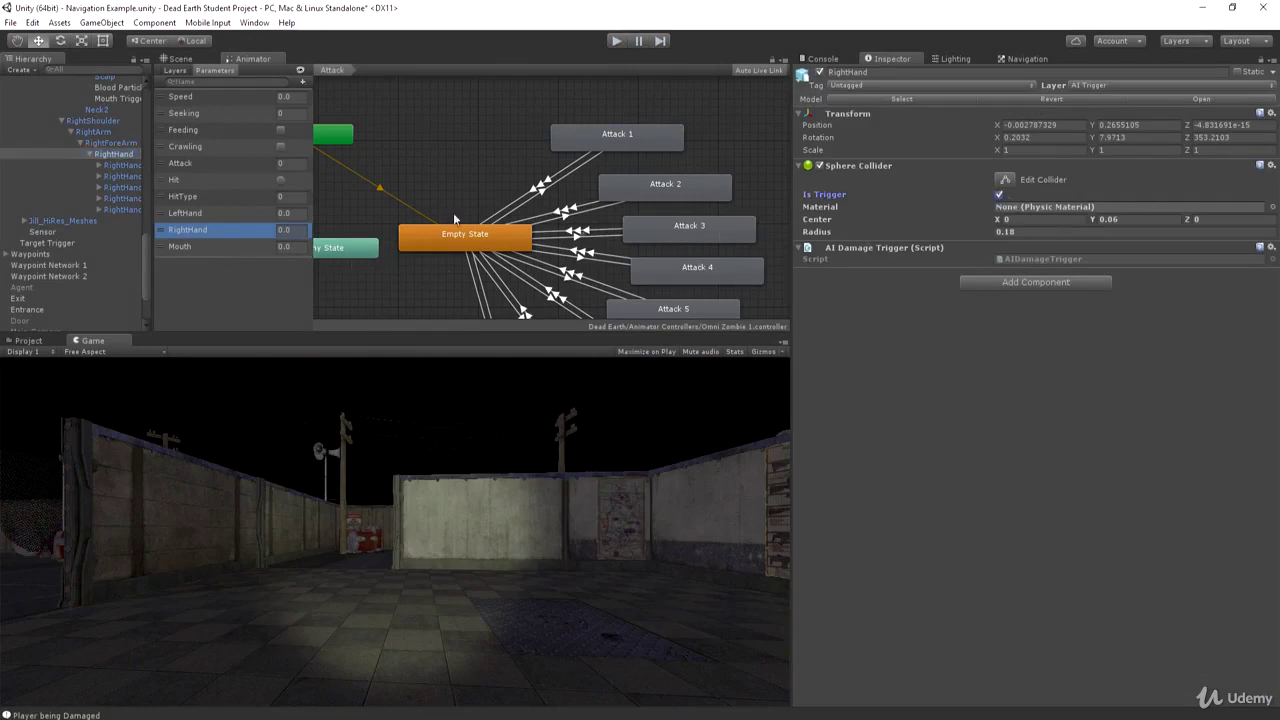
pyautogui.scroll(10, 42, 197)
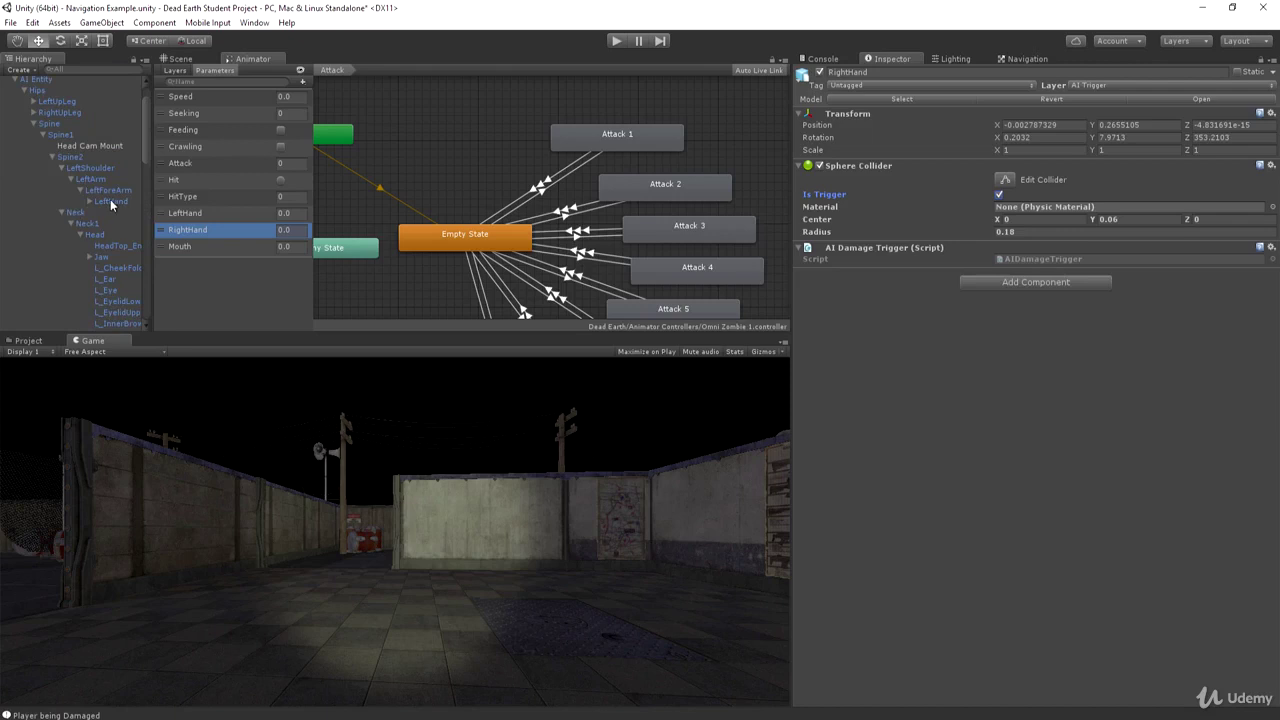
# Step: Check the LeftHand bone's Sphere Collider and enable Is Trigger on the Mouth Trigger's Capsule Collider
pyautogui.click(110, 200)
pyautogui.scroll(-4, 104, 213)
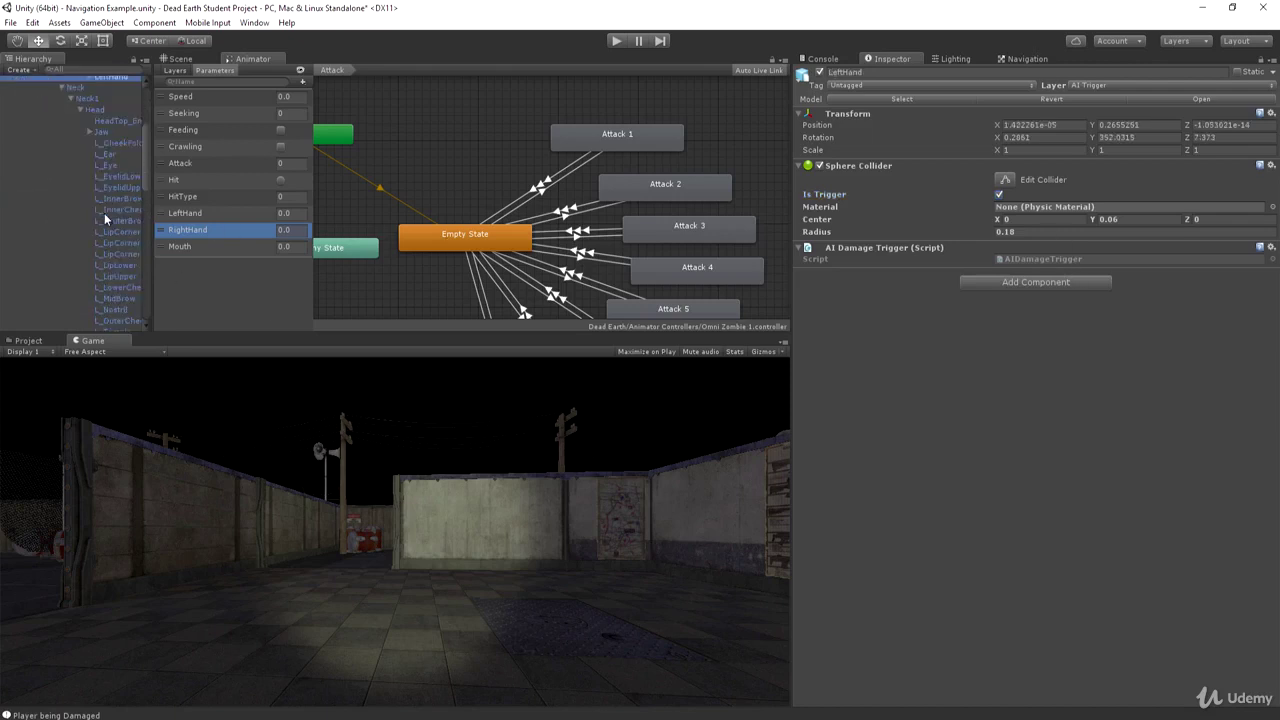
pyautogui.scroll(-5, 104, 213)
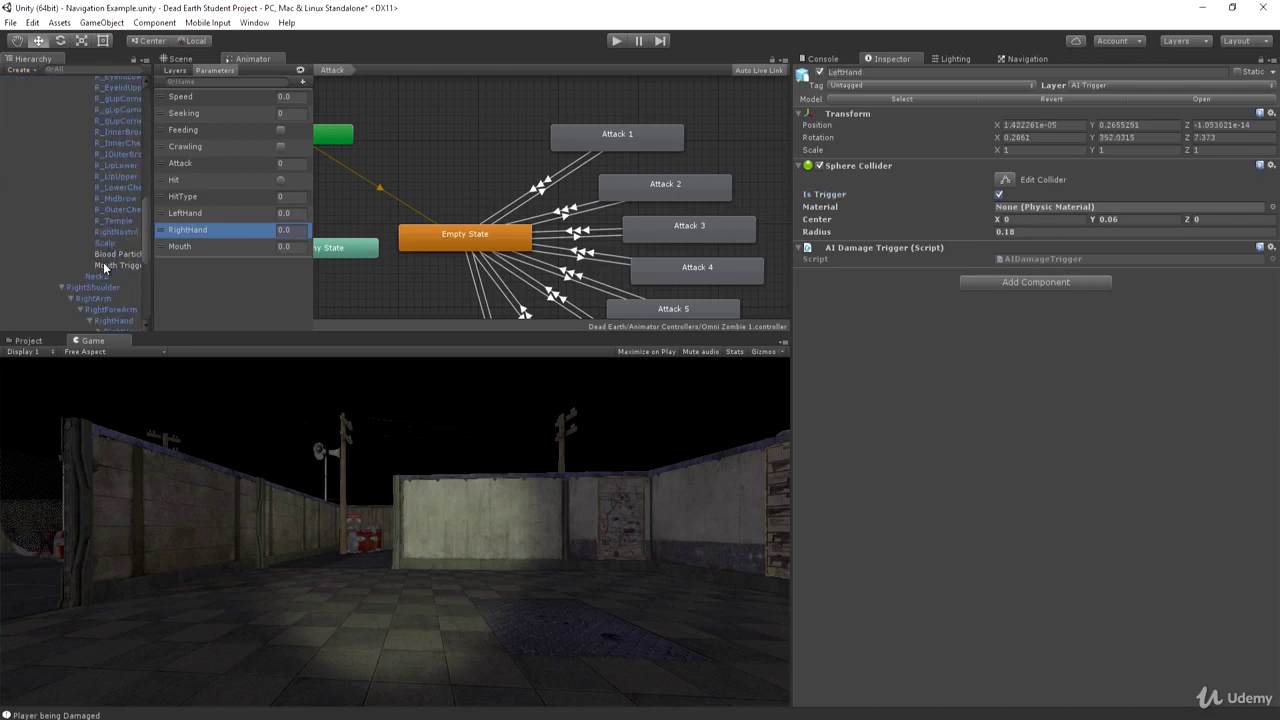
pyautogui.click(105, 265)
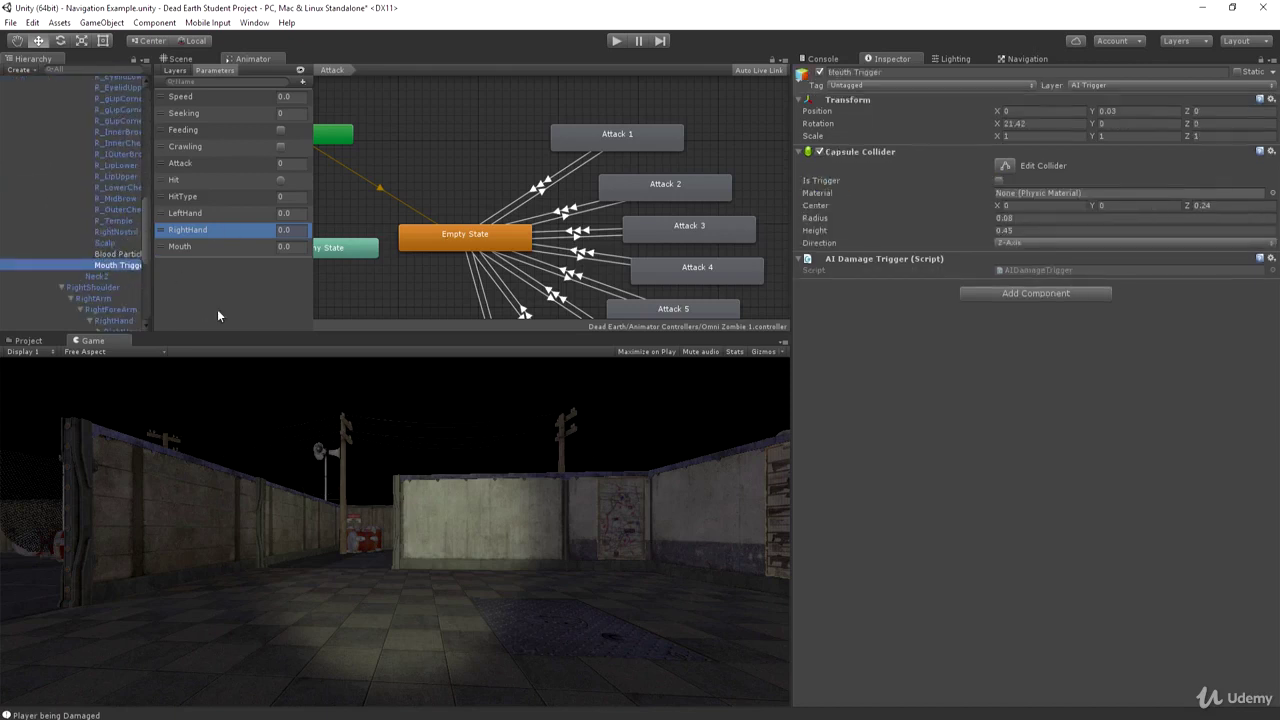
pyautogui.click(999, 181)
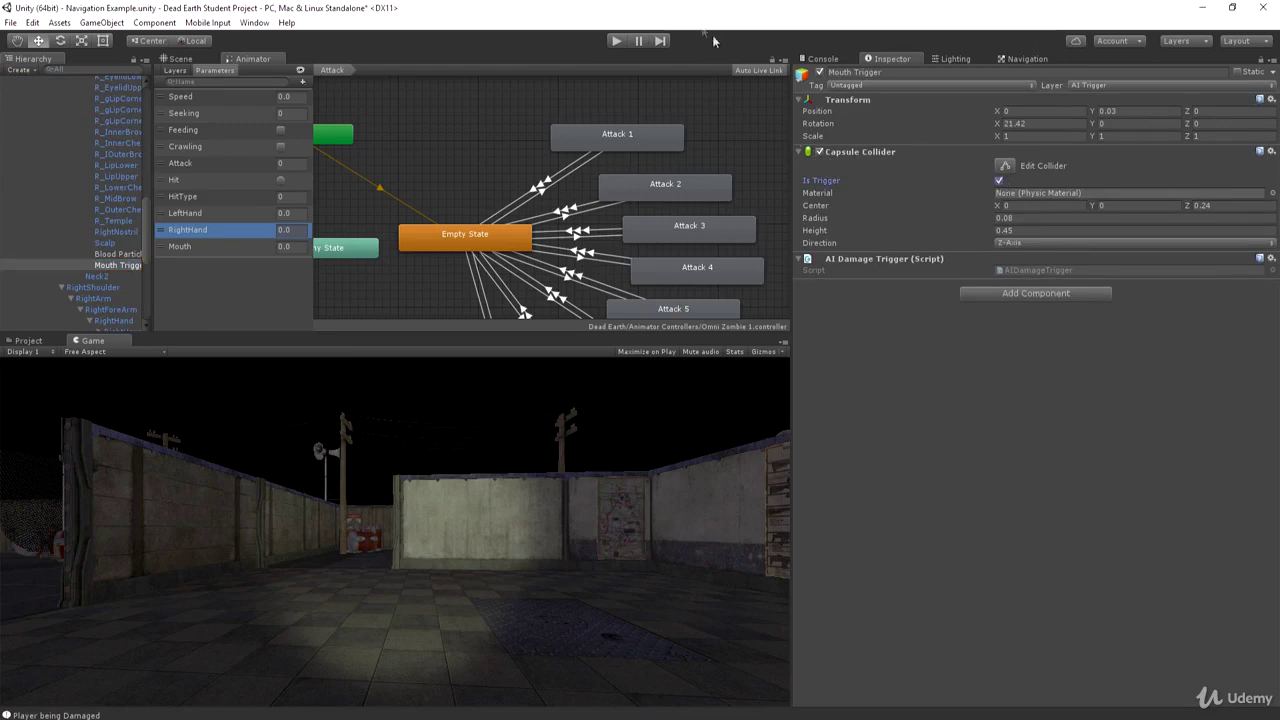
# Step: Play the game with AI Entity selected, watch the RightHand animator parameter during the attack, and stop playback
pyautogui.click(621, 42)
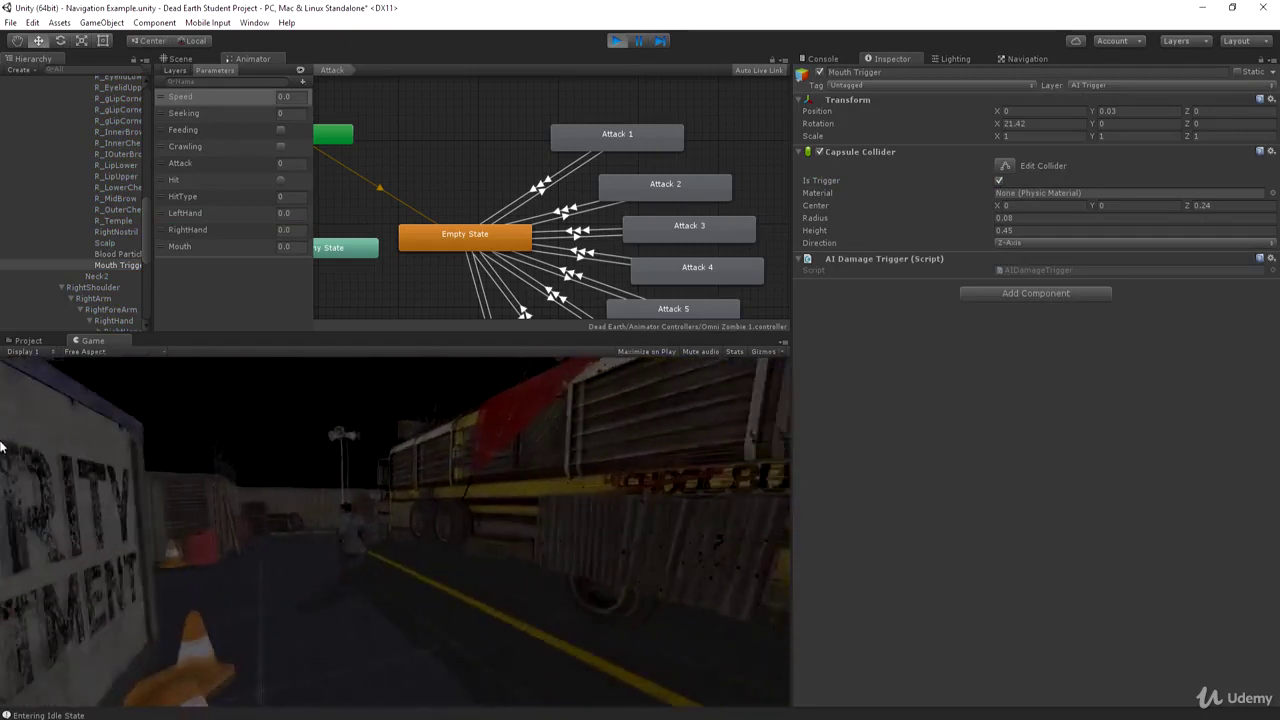
pyautogui.click(199, 229)
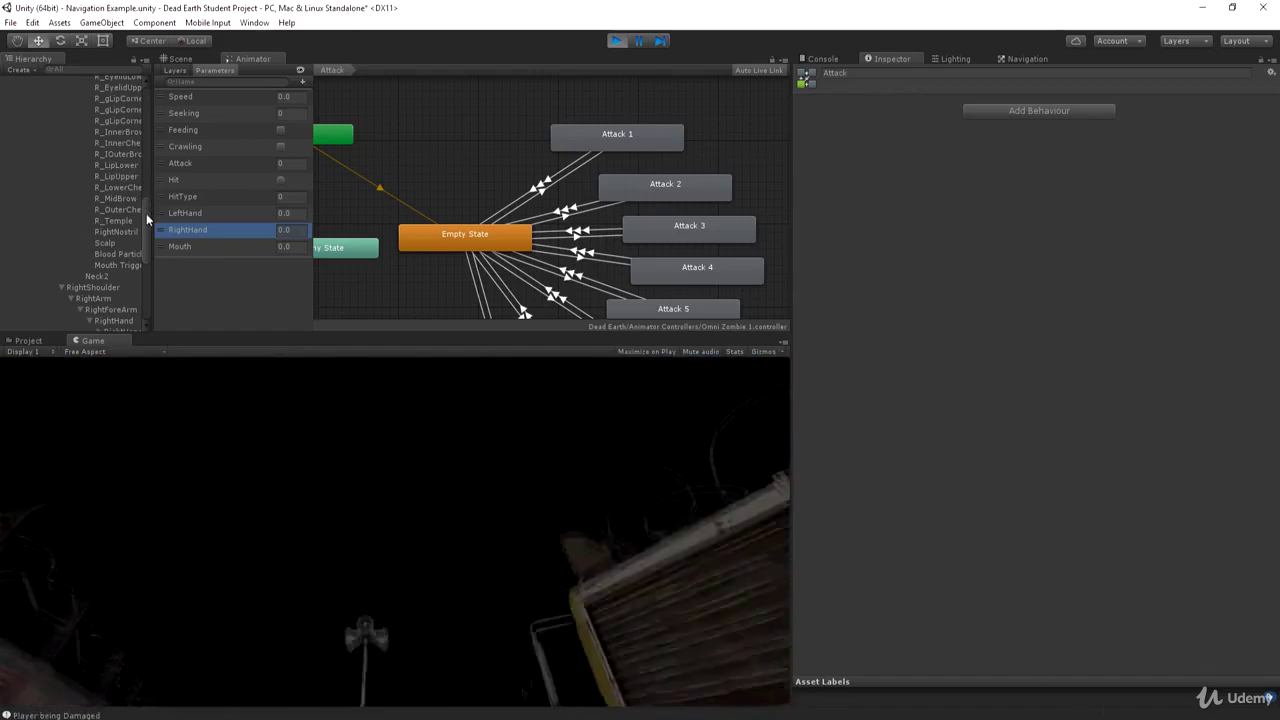
pyautogui.moveTo(146, 213); pyautogui.dragTo(146, 92)
pyautogui.click(42, 118)
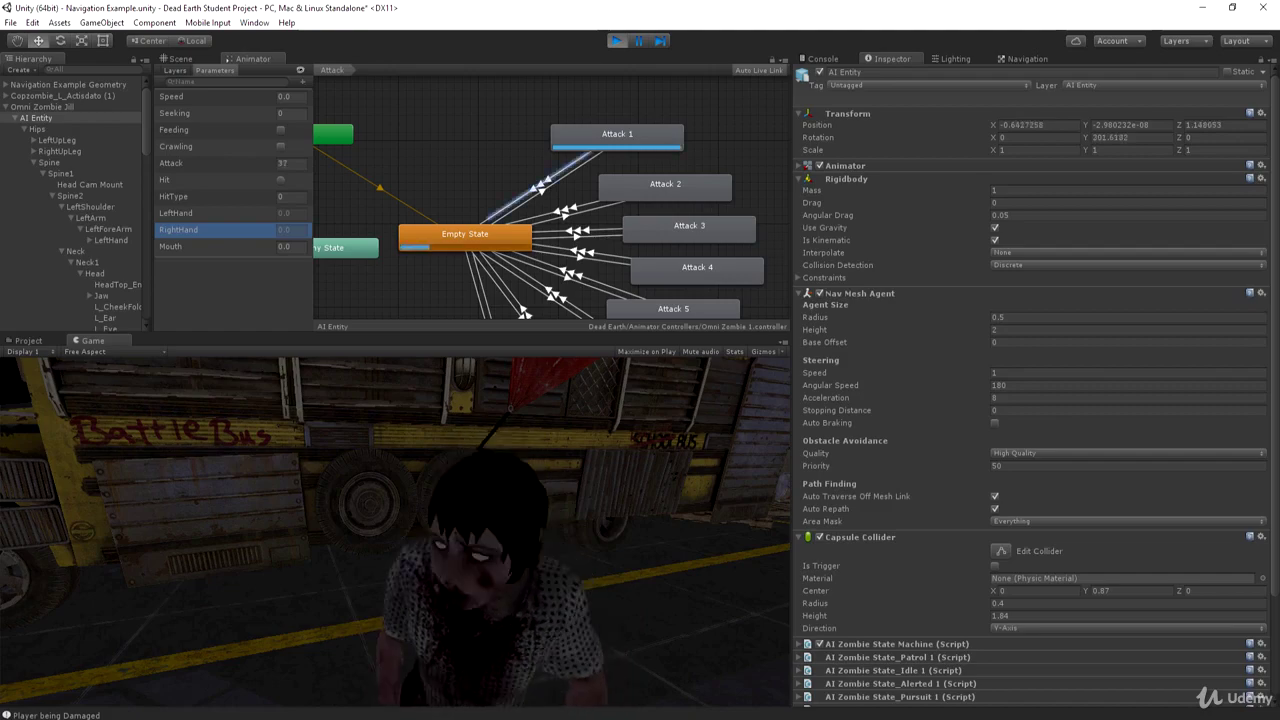
pyautogui.hotkey('ctrl', 'p')
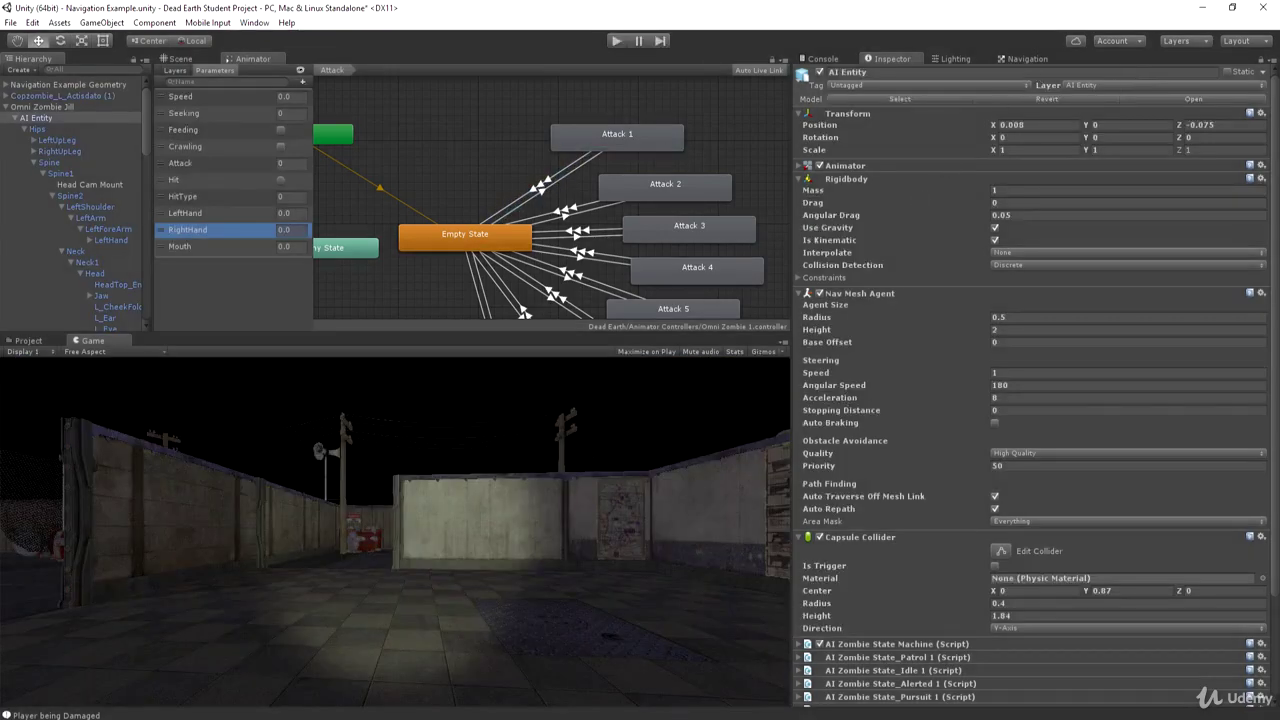
# Step: In MonoDevelop, add a serialized string field _parameter initialised to an empty string at the top of the AIDamageTrigger class and save the script
pyautogui.hotkey('alt', 'Tab')
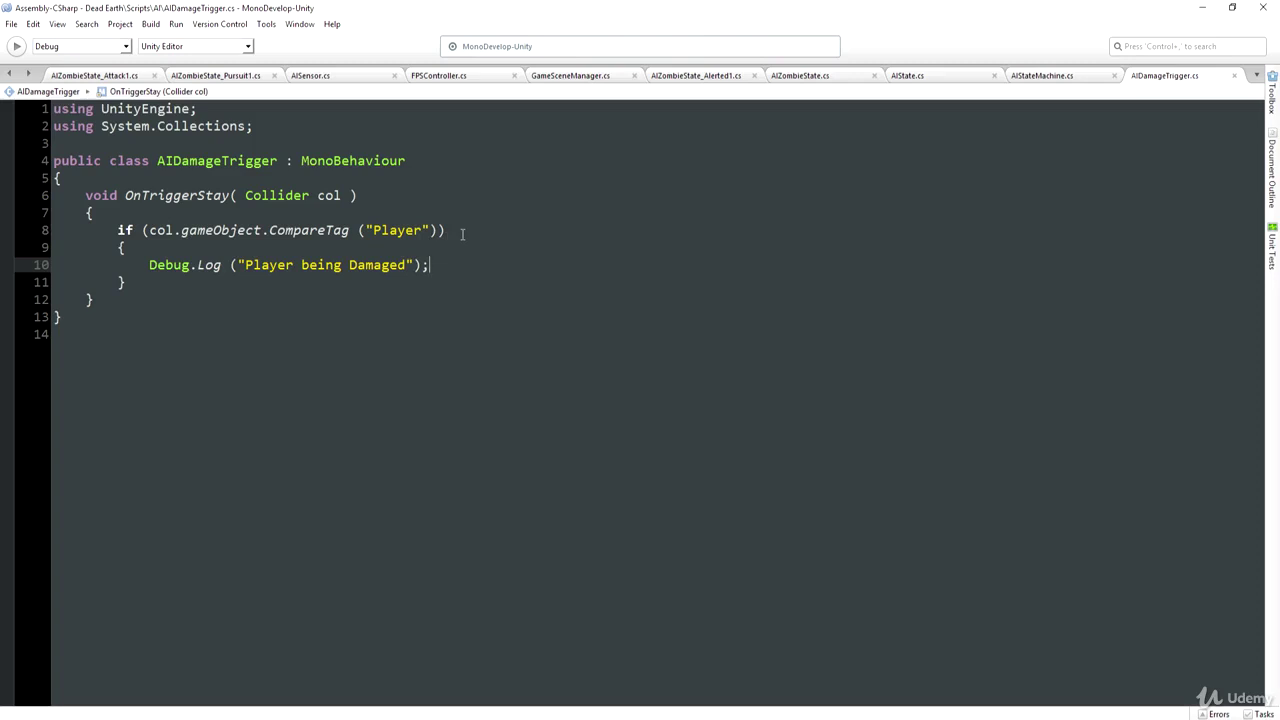
pyautogui.moveTo(165, 265); pyautogui.dragTo(523, 268)
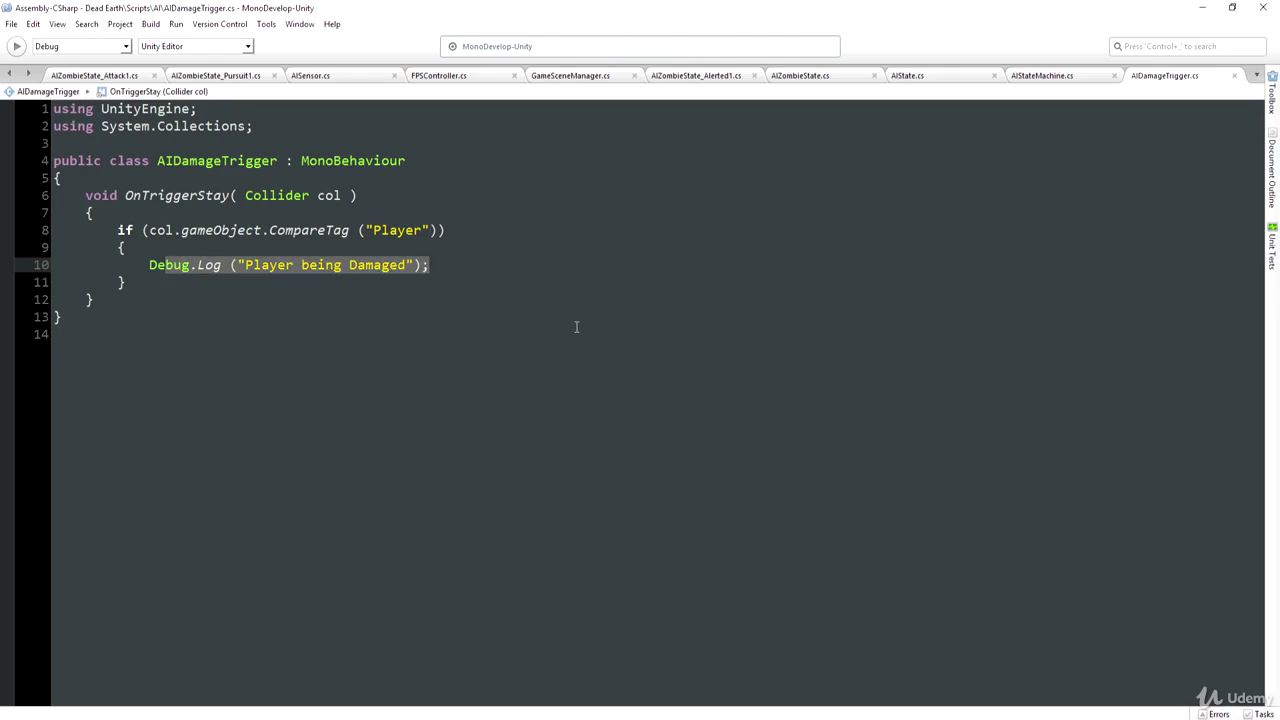
pyautogui.click(243, 197)
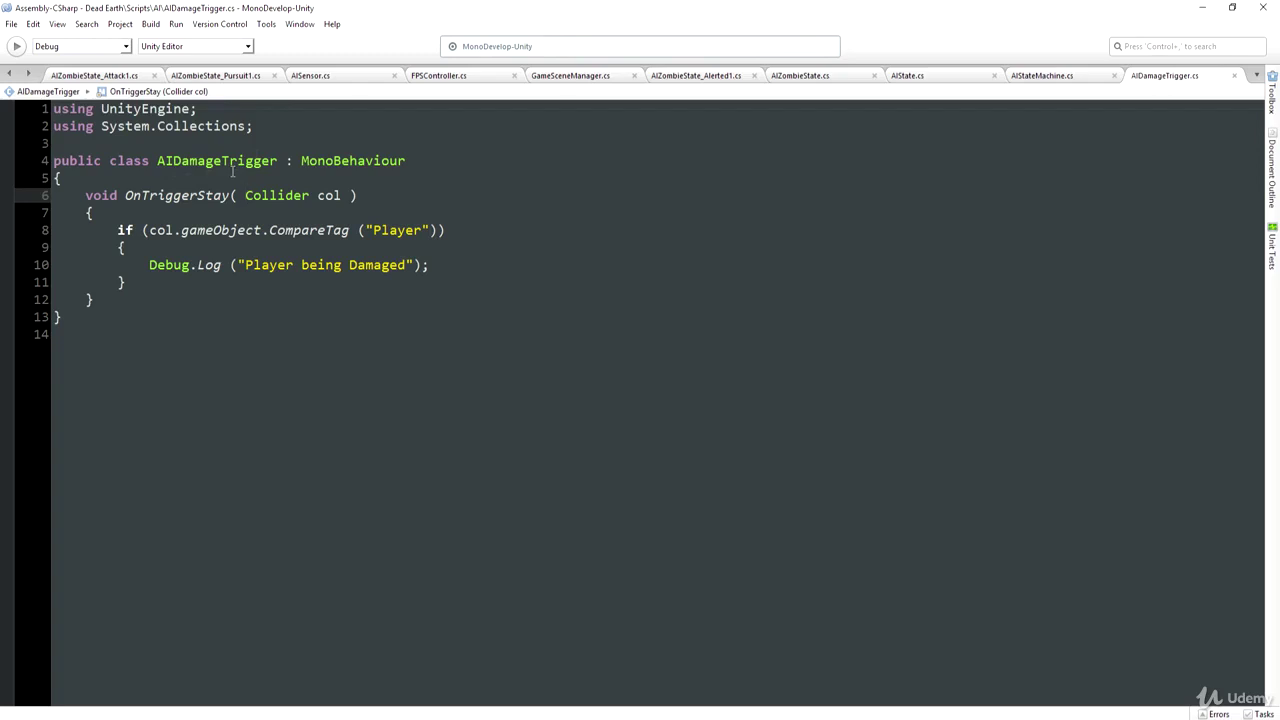
pyautogui.doubleClick(631, 6)
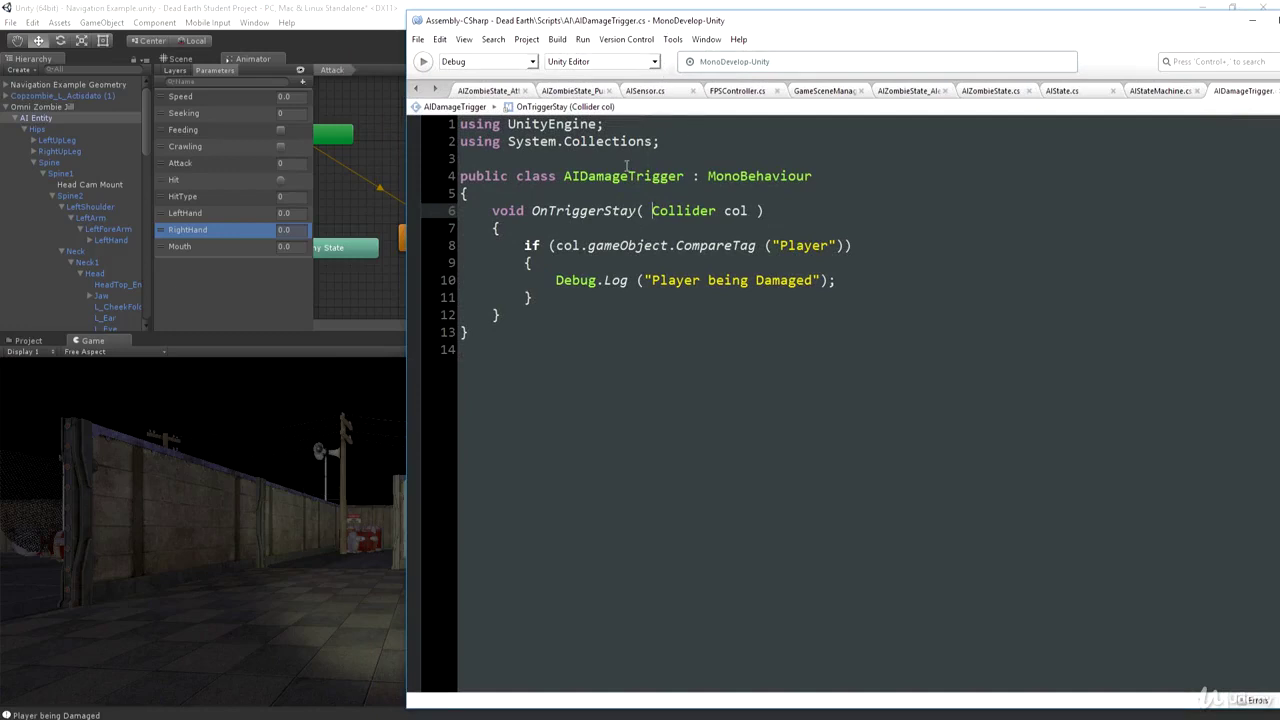
pyautogui.click(572, 190)
pyautogui.press('Return')
pyautogui.write('[SerializeField] string ')
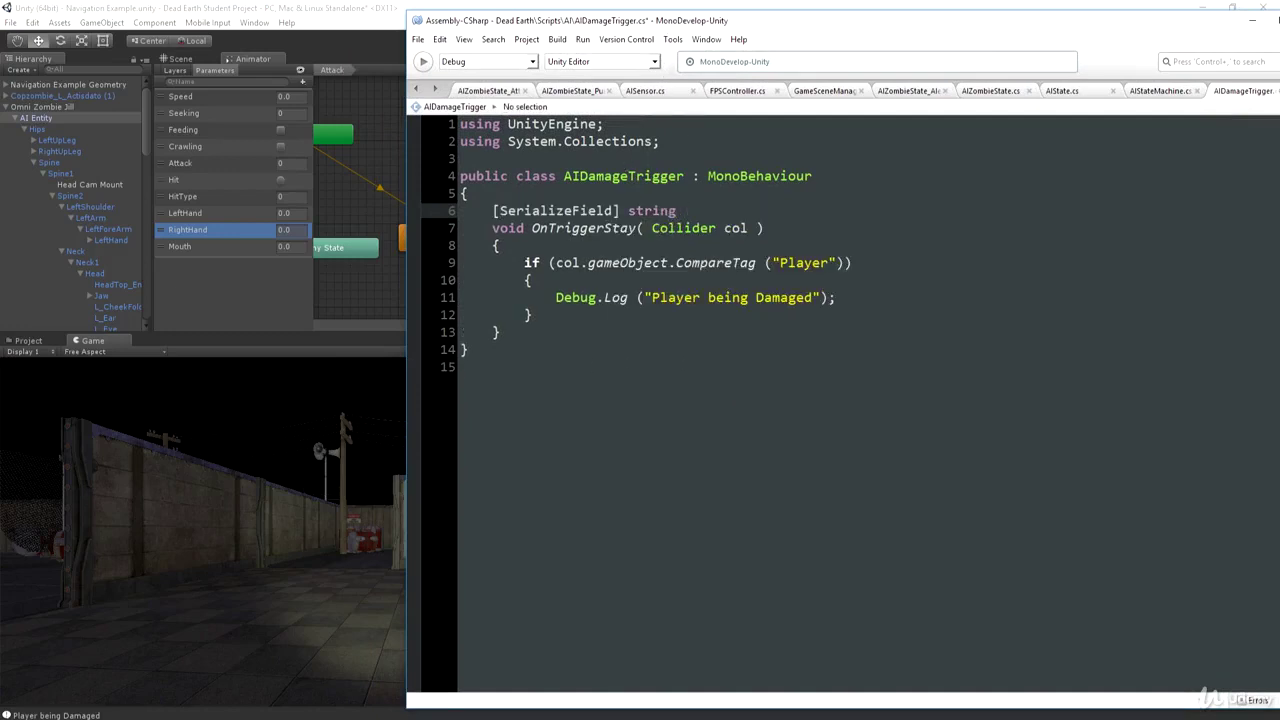
pyautogui.write('_parameter = "";')
pyautogui.press('Return')
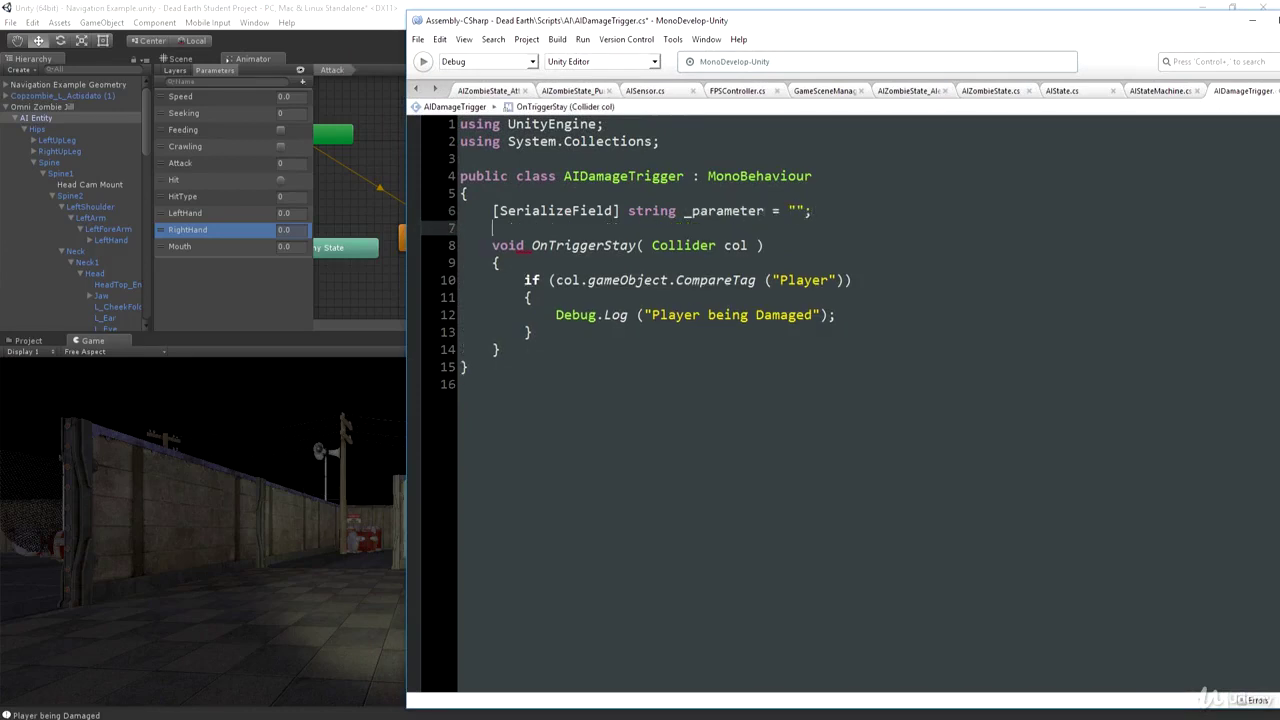
pyautogui.click(418, 39)
pyautogui.click(440, 97)
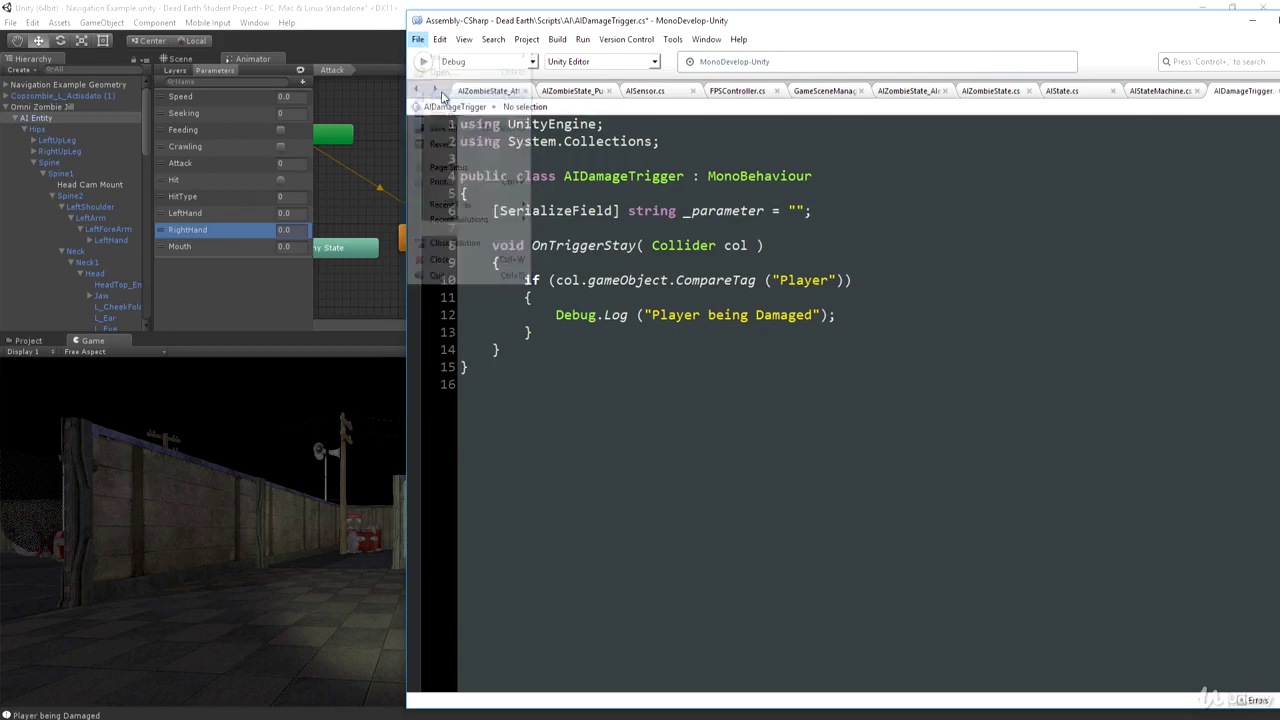
# Step: Switch to Unity and set the Parameter of the LeftHand bone's AI Damage Trigger to Lefthand
pyautogui.click(249, 7)
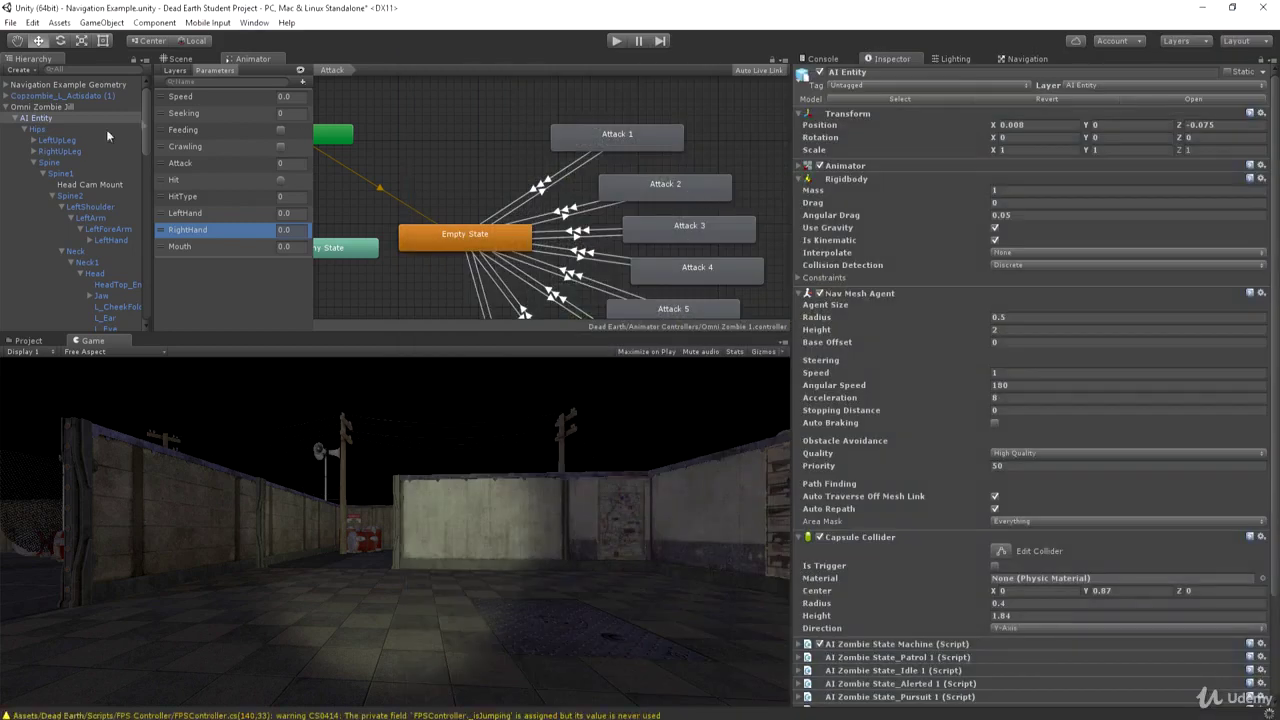
pyautogui.click(111, 240)
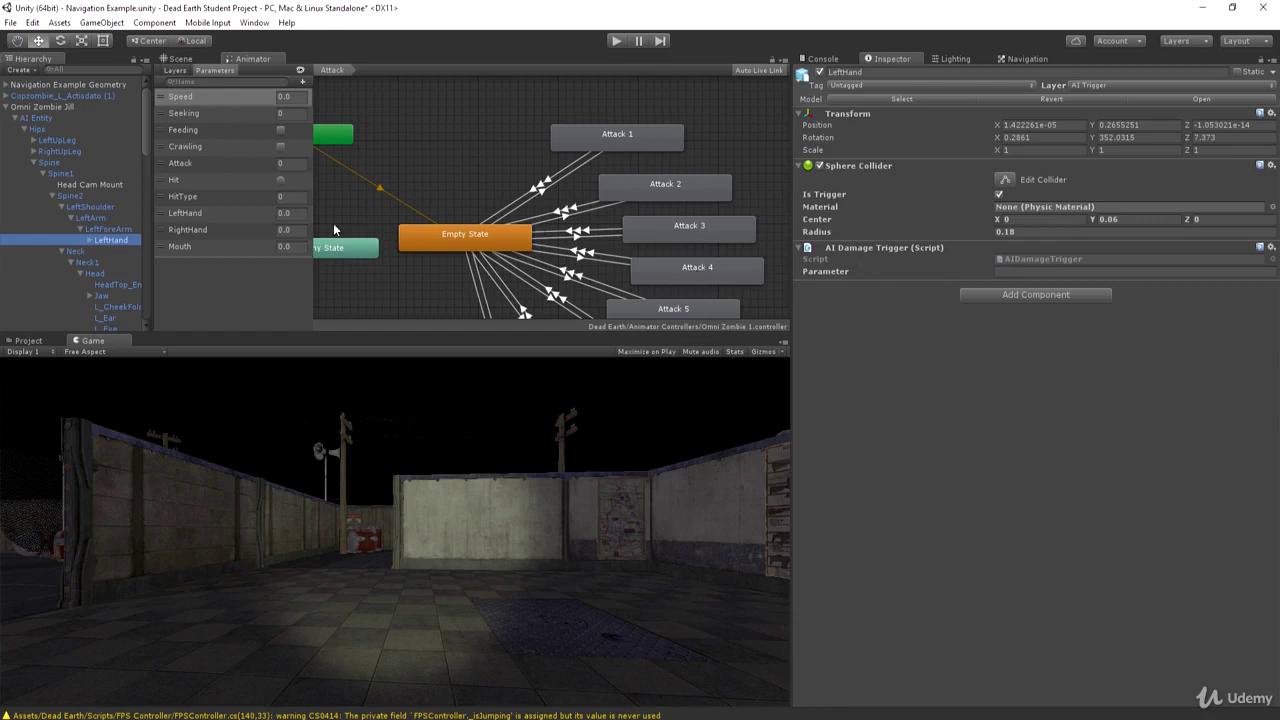
pyautogui.click(184, 59)
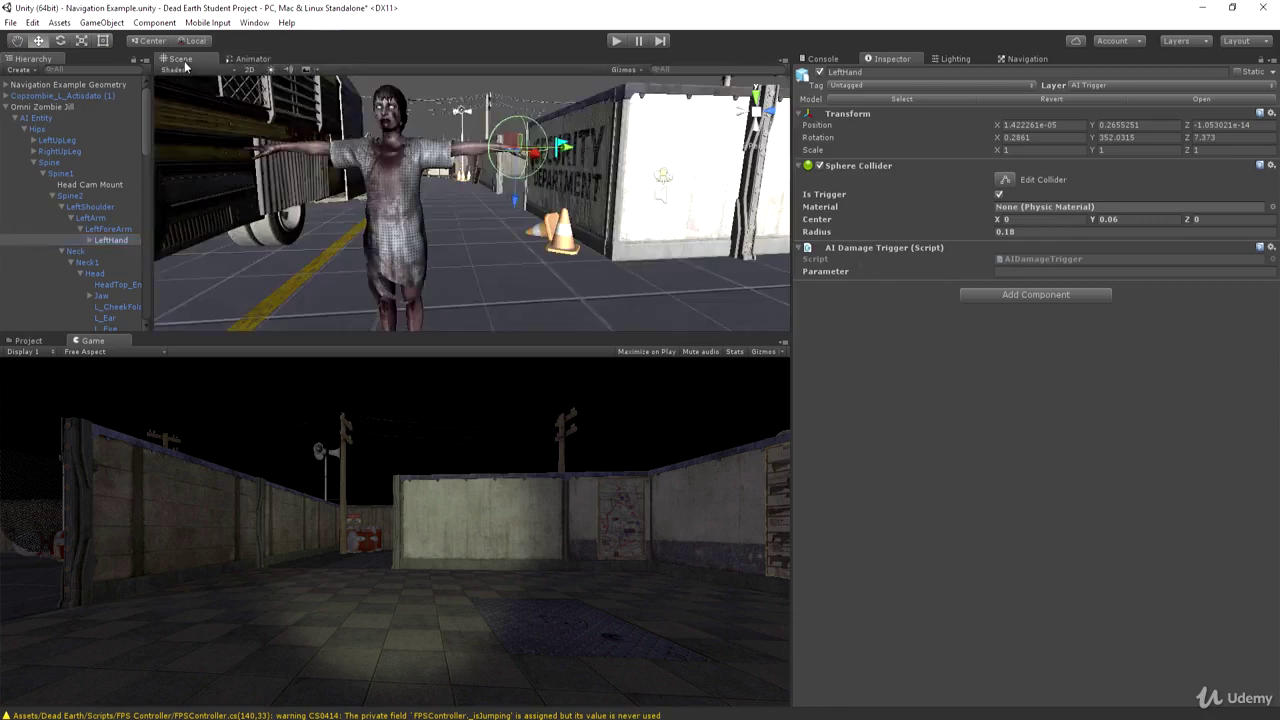
pyautogui.click(1012, 272)
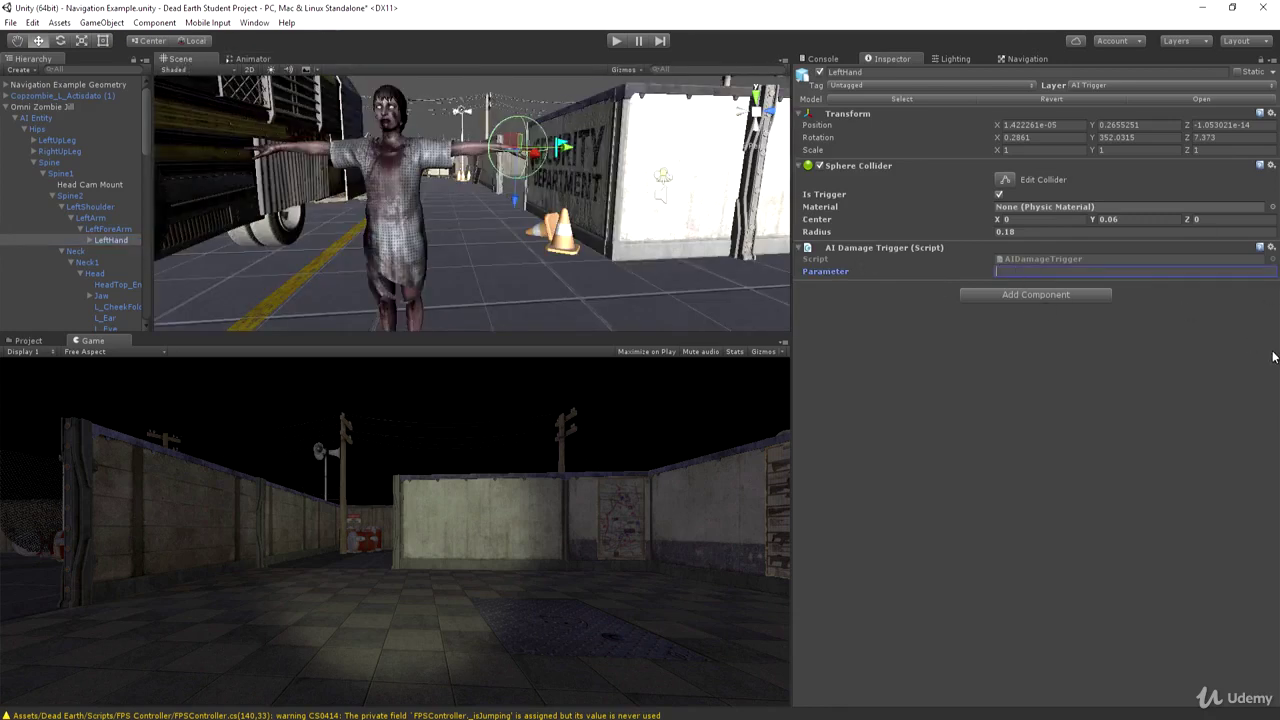
pyautogui.write('Lefthand')
# Step: Set the Parameter of the Mouth Trigger object's AI Damage Trigger to Mouth
pyautogui.scroll(-10, 106, 121)
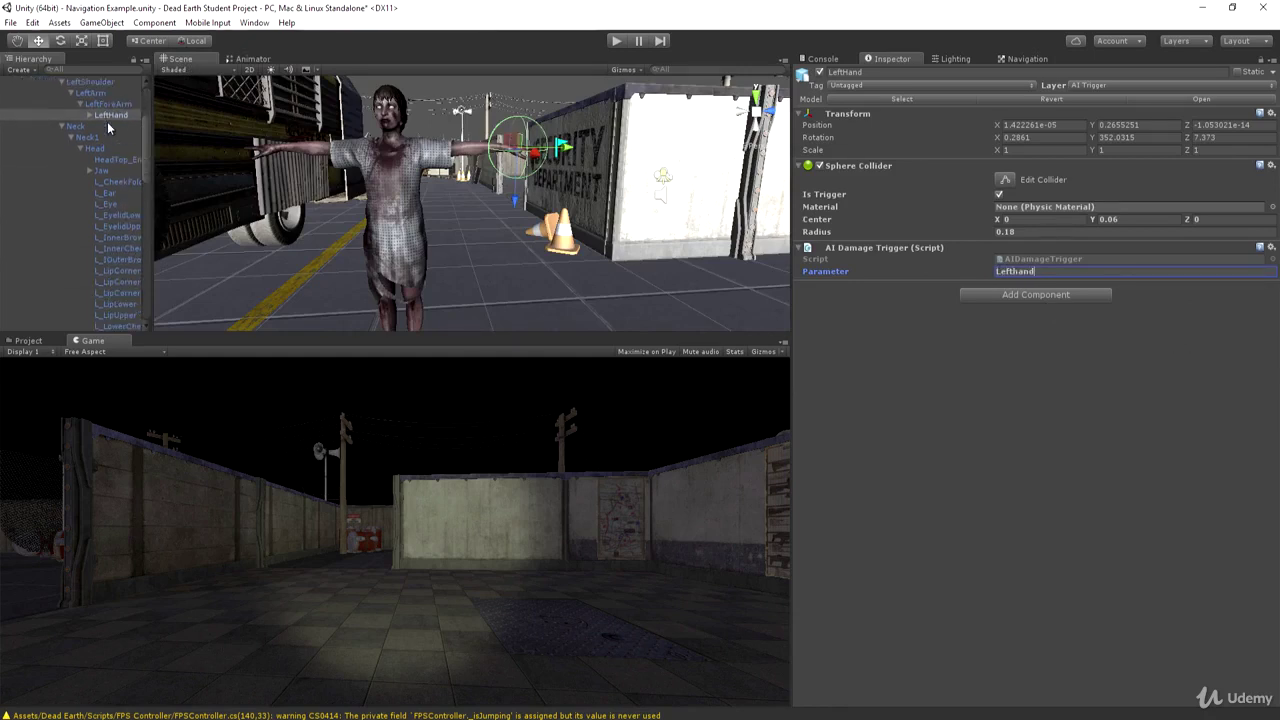
pyautogui.scroll(-6, 108, 125)
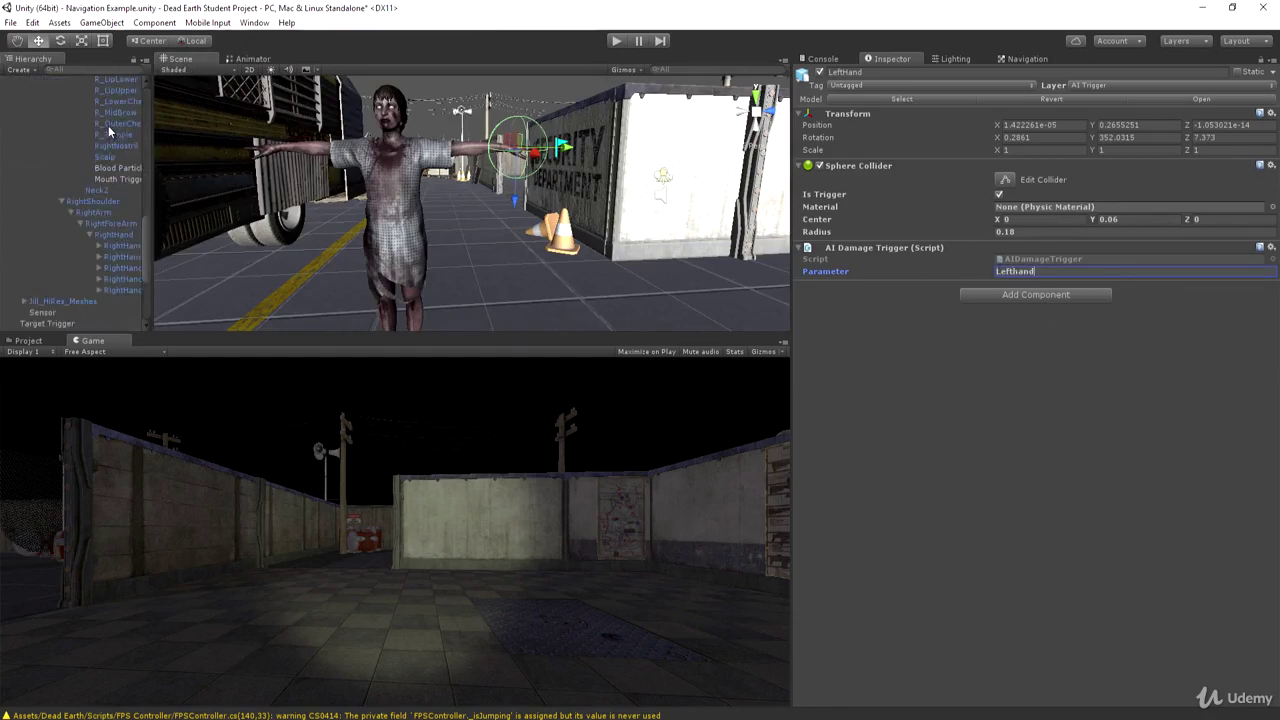
pyautogui.click(110, 177)
pyautogui.click(1022, 283)
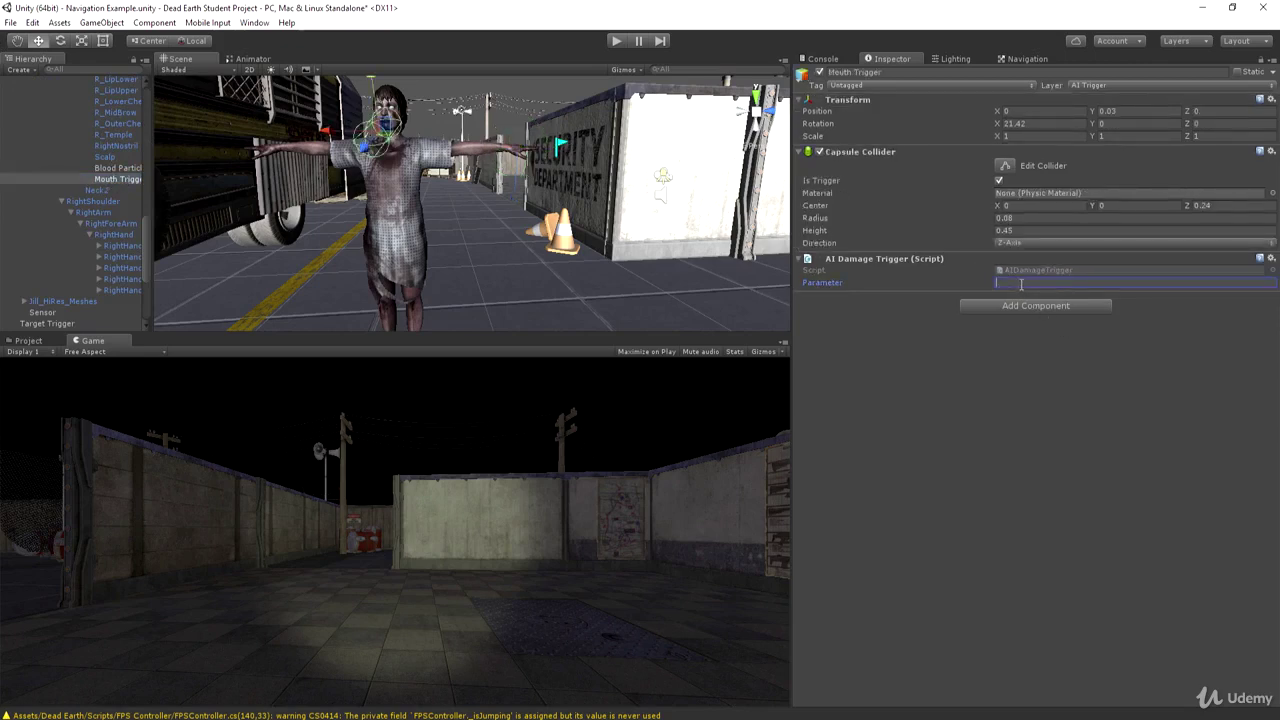
pyautogui.write('Mouth')
# Step: Set the Parameter of the RightHand bone's AI Damage Trigger to RightHand and display the animator's parameters
pyautogui.click(113, 234)
pyautogui.click(1033, 272)
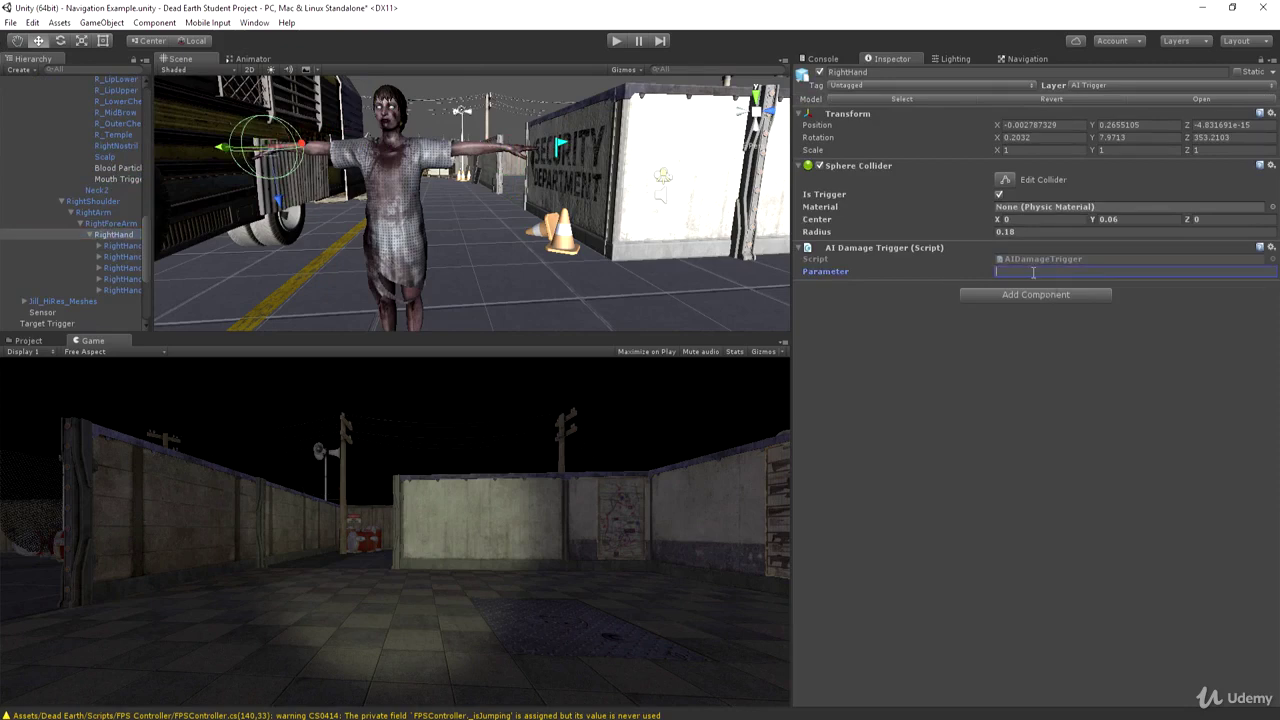
pyautogui.write('RightHand')
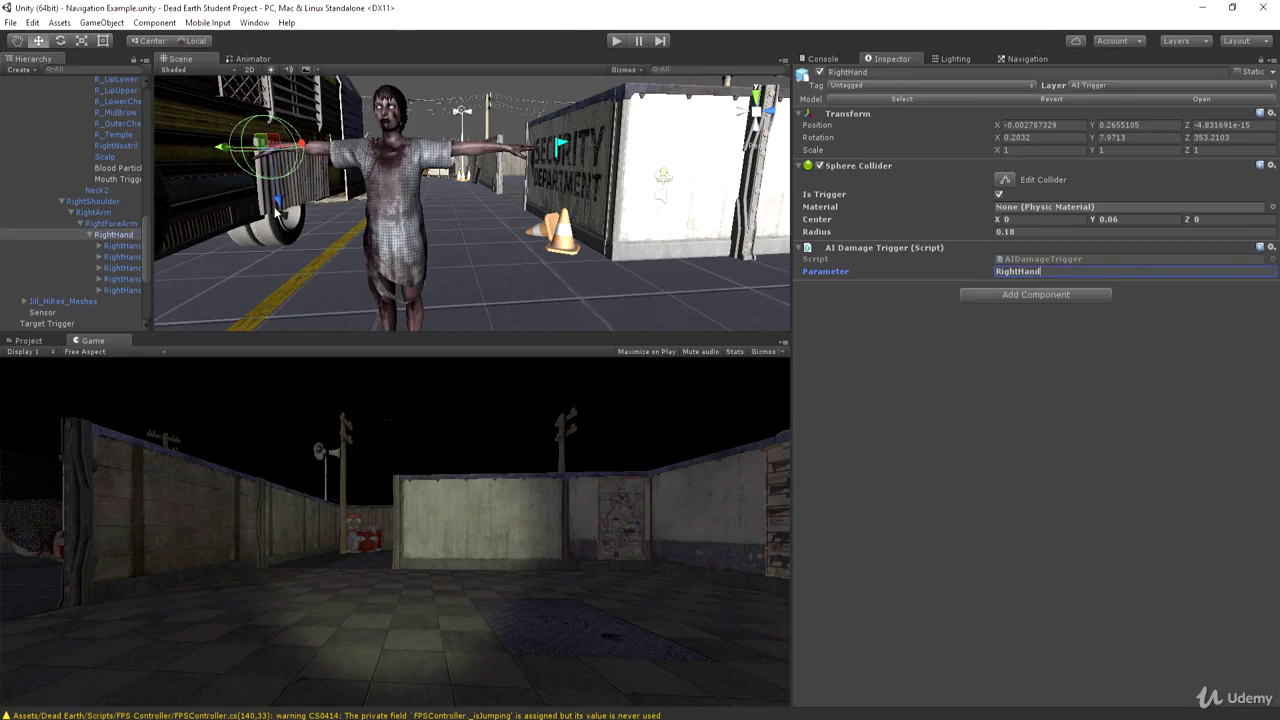
pyautogui.click(254, 59)
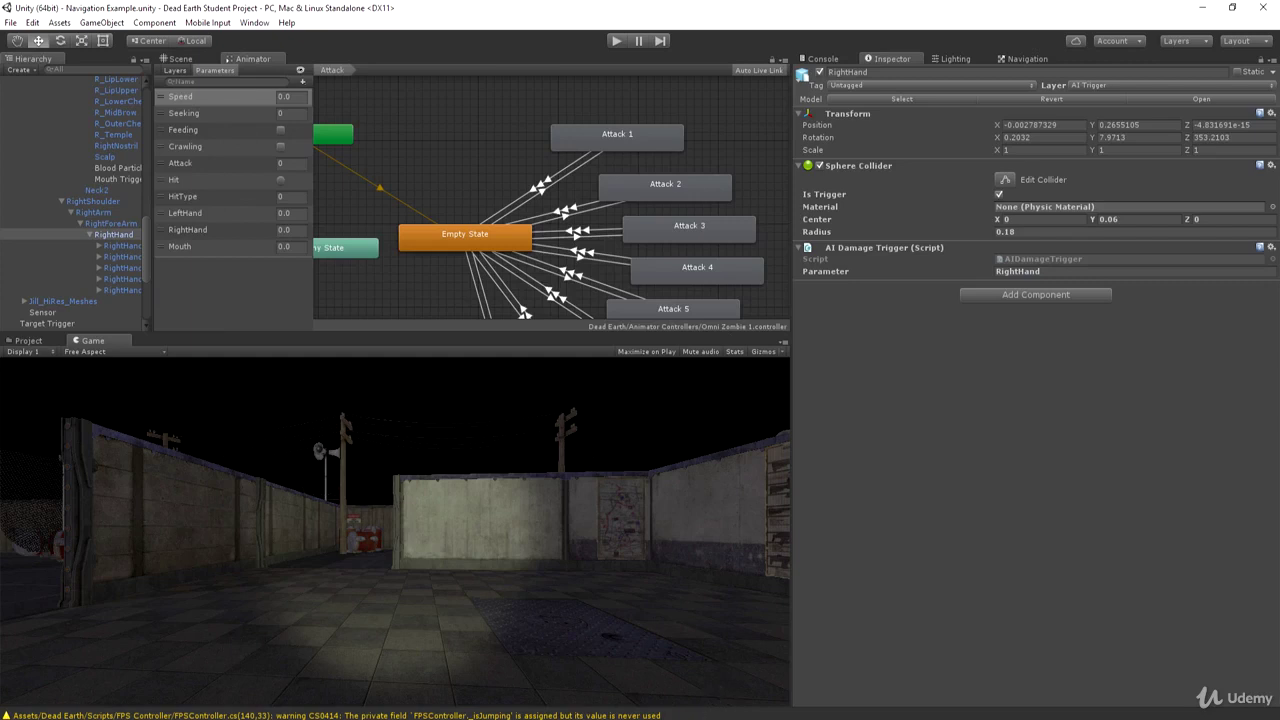
# Step: Switch to MonoDevelop and add an empty void Start() method above OnTriggerStay in AIDamageTrigger
pyautogui.hotkey('alt', 'Tab')
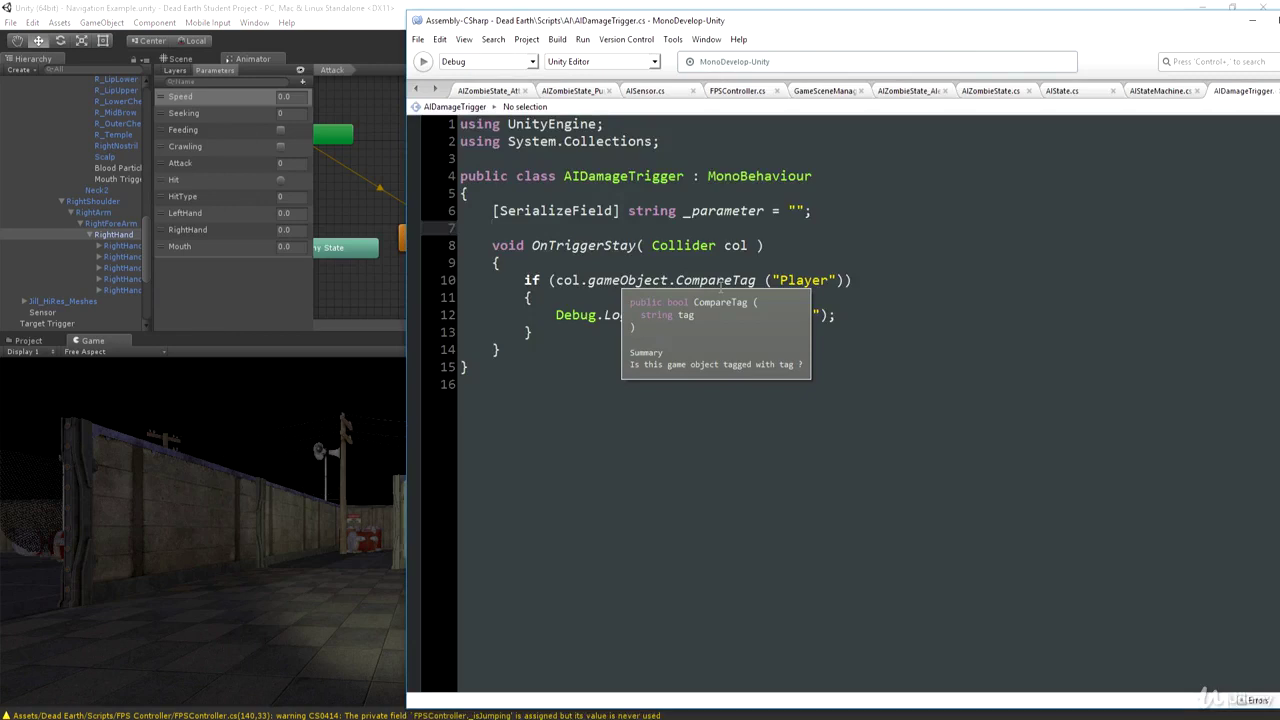
pyautogui.press('Return')
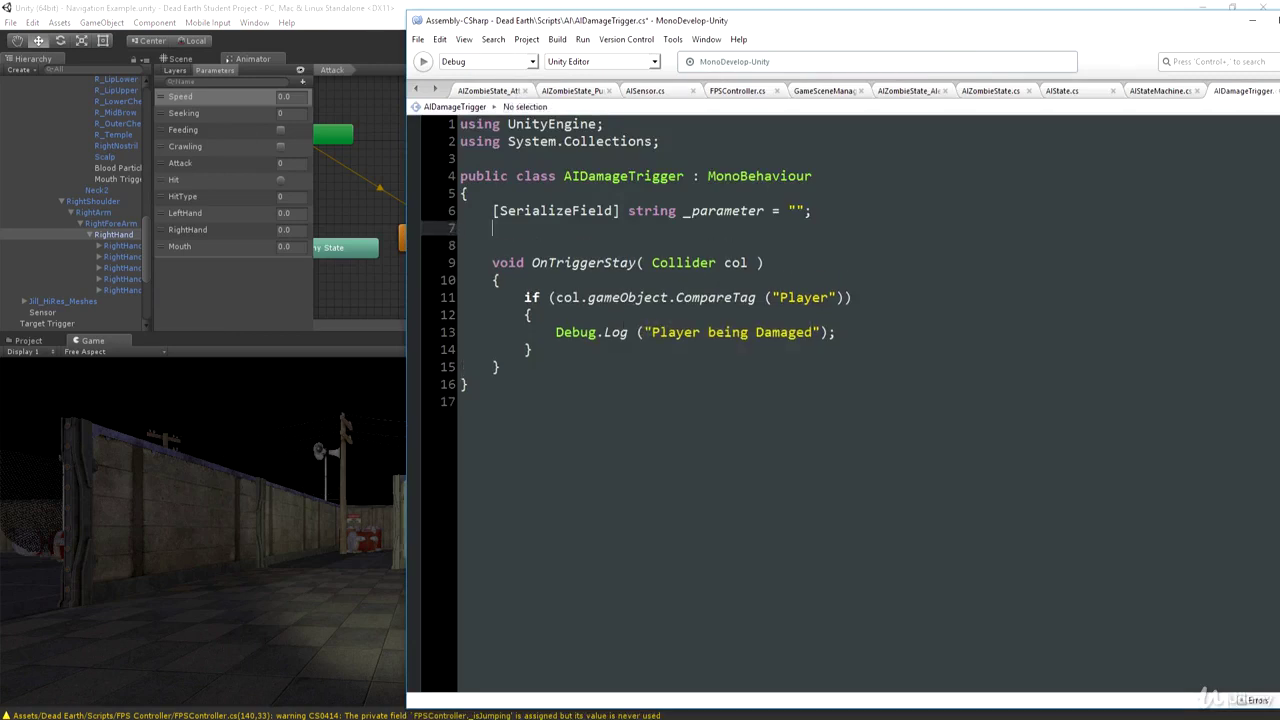
pyautogui.write('void')
pyautogui.press('Return')
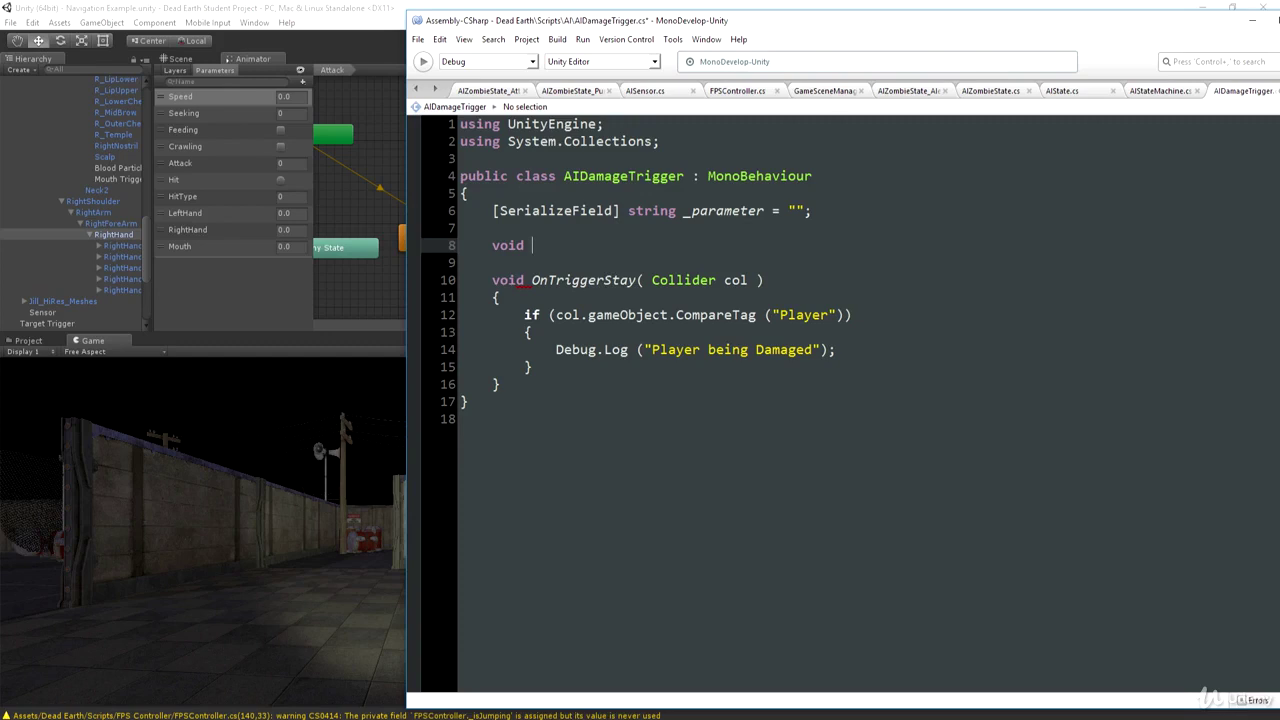
pyautogui.write('Start()')
pyautogui.press('Return')
pyautogui.write('{')
pyautogui.press('Return')
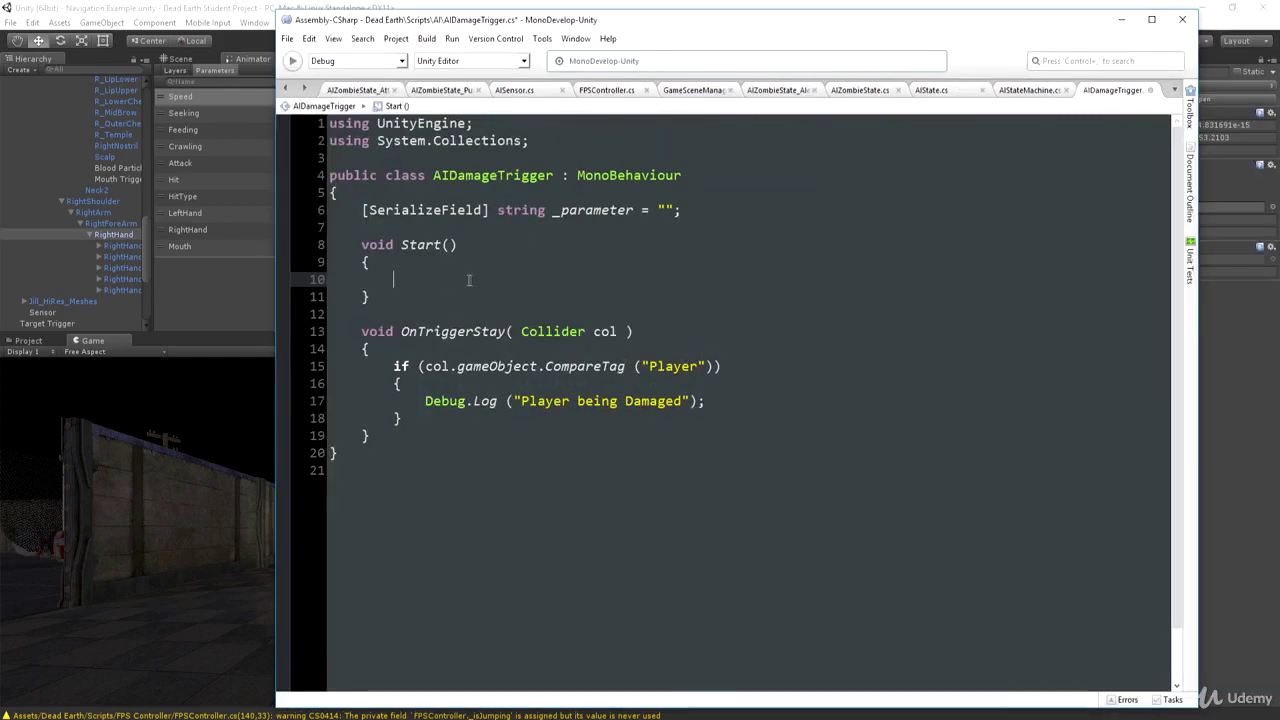
# Step: Add a "// Private" comment line between the _parameter field and the Start method
pyautogui.click(561, 232)
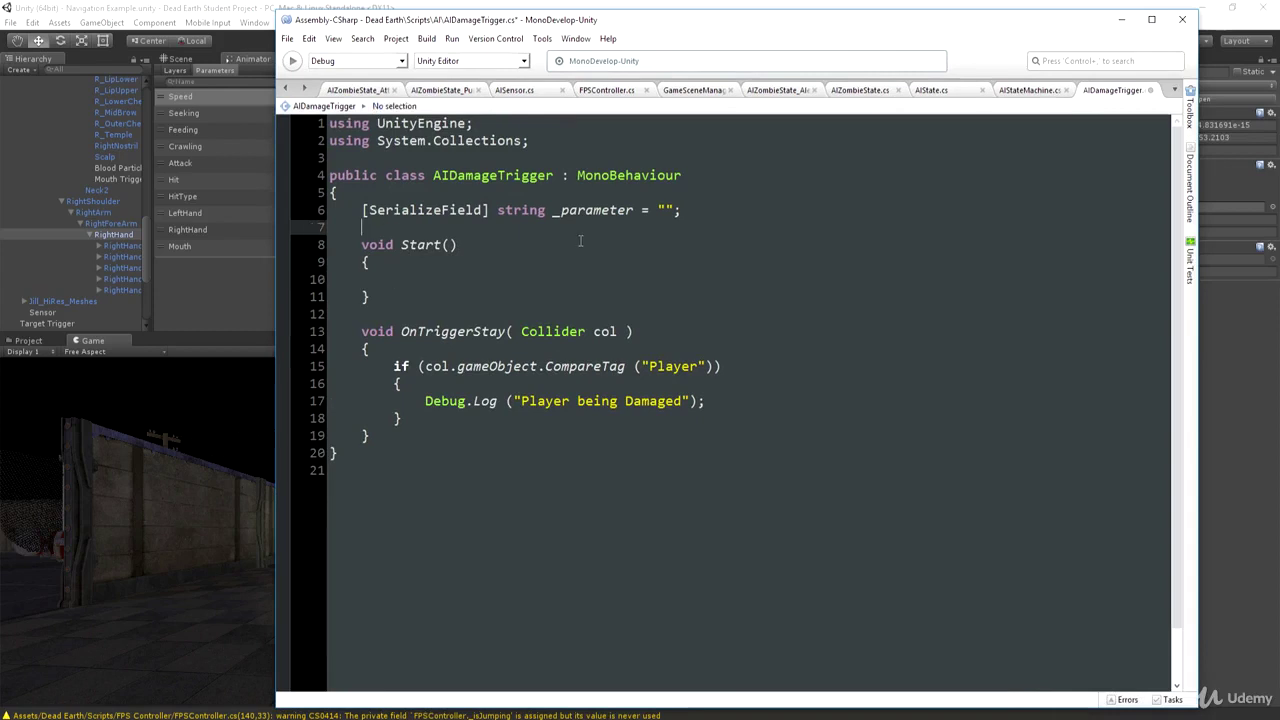
pyautogui.press('Return')
pyautogui.press('Return')
pyautogui.press('Up')
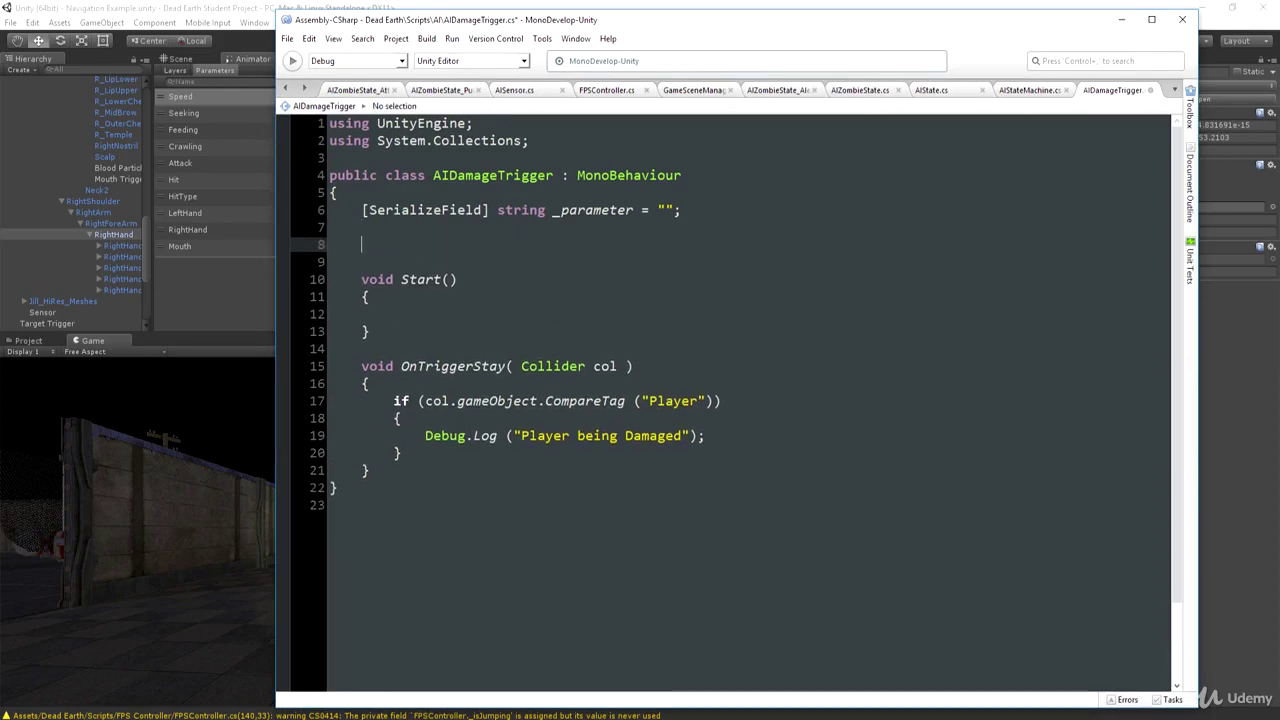
pyautogui.write('// Private')
pyautogui.press('Return')
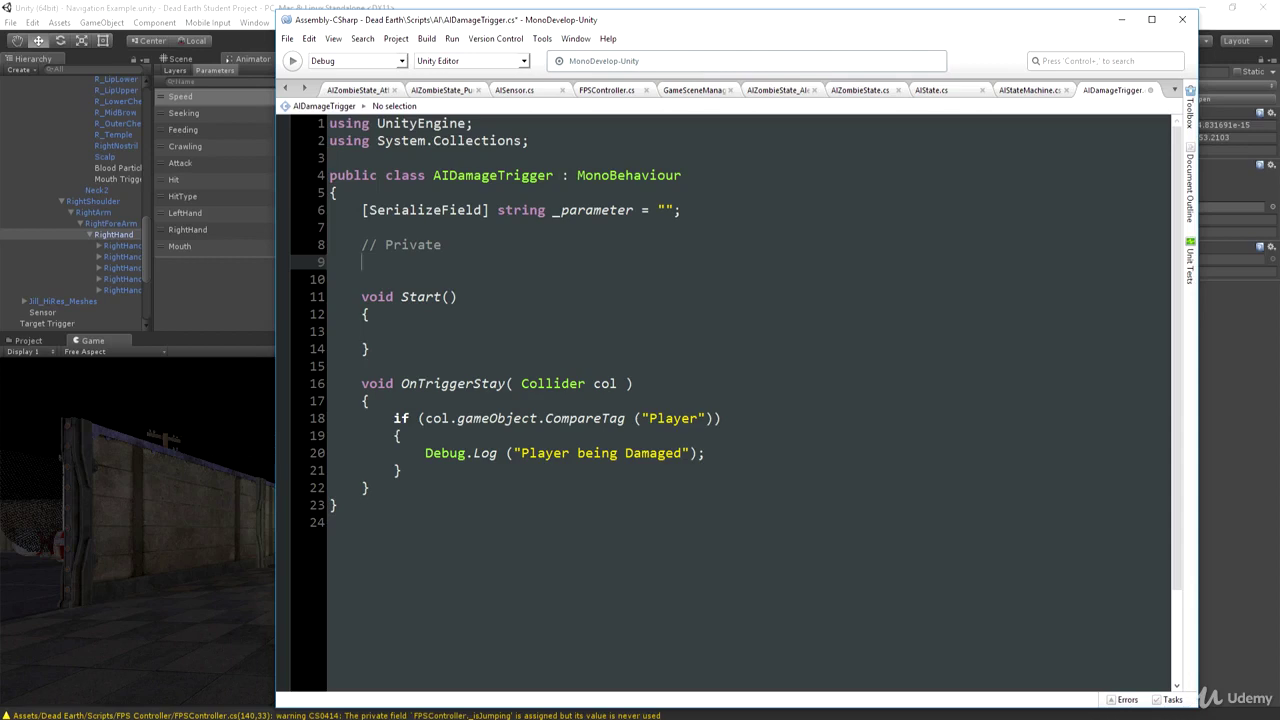
# Step: After viewing the zombie's hierarchy in Unity, declare the field AIStateMachine _stateMachine = null; under the Private comment in the AIDamageTrigger script
pyautogui.click(143, 227)
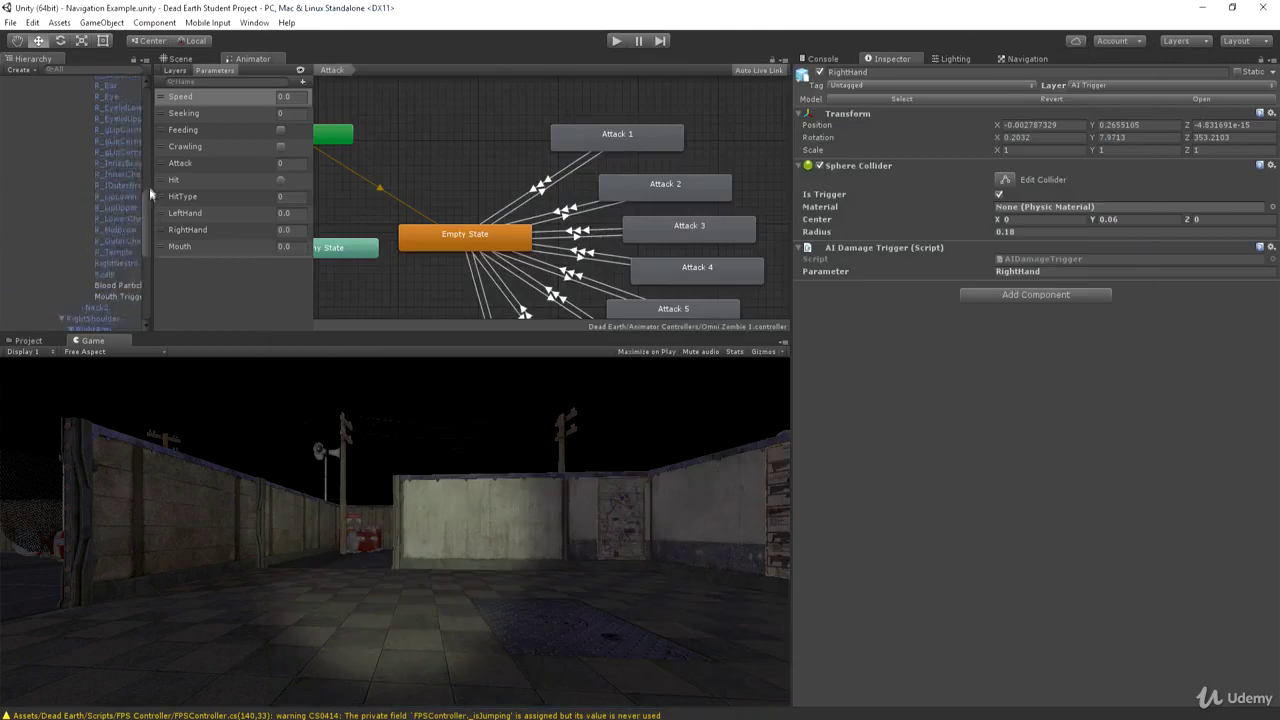
pyautogui.scroll(3, 44, 117)
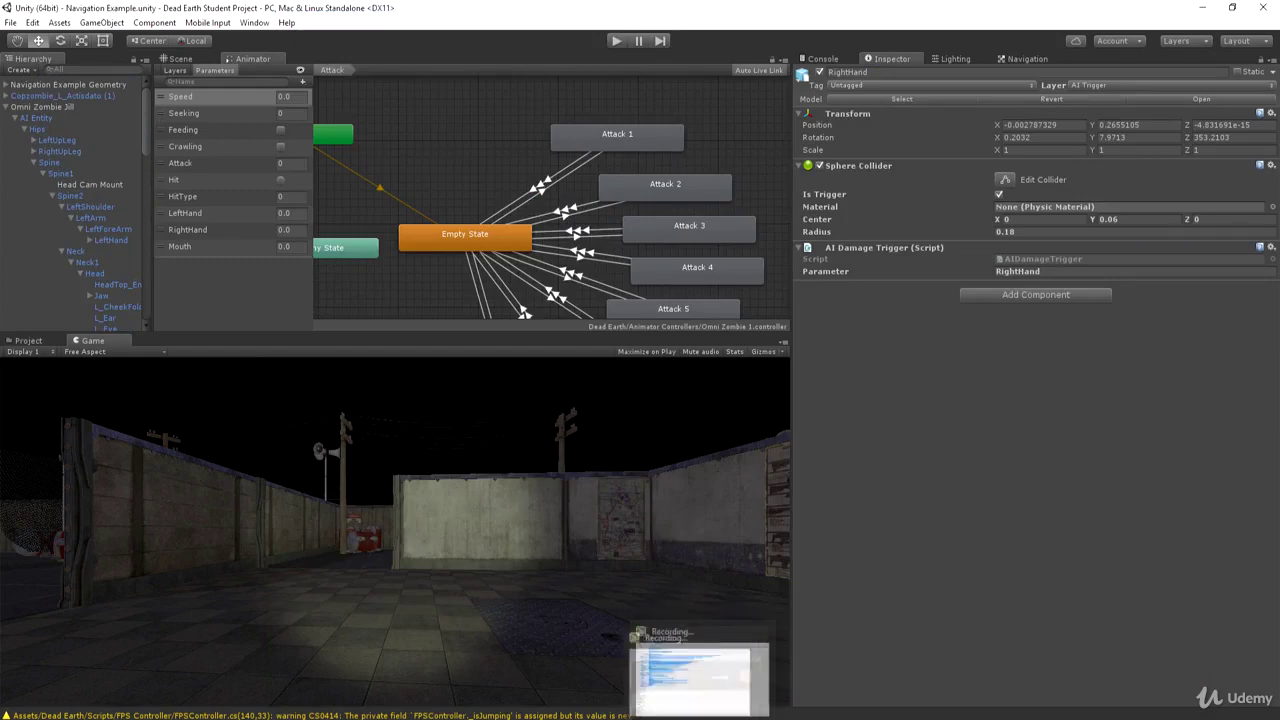
pyautogui.hotkey('alt', 'Tab')
pyautogui.write('AiS')
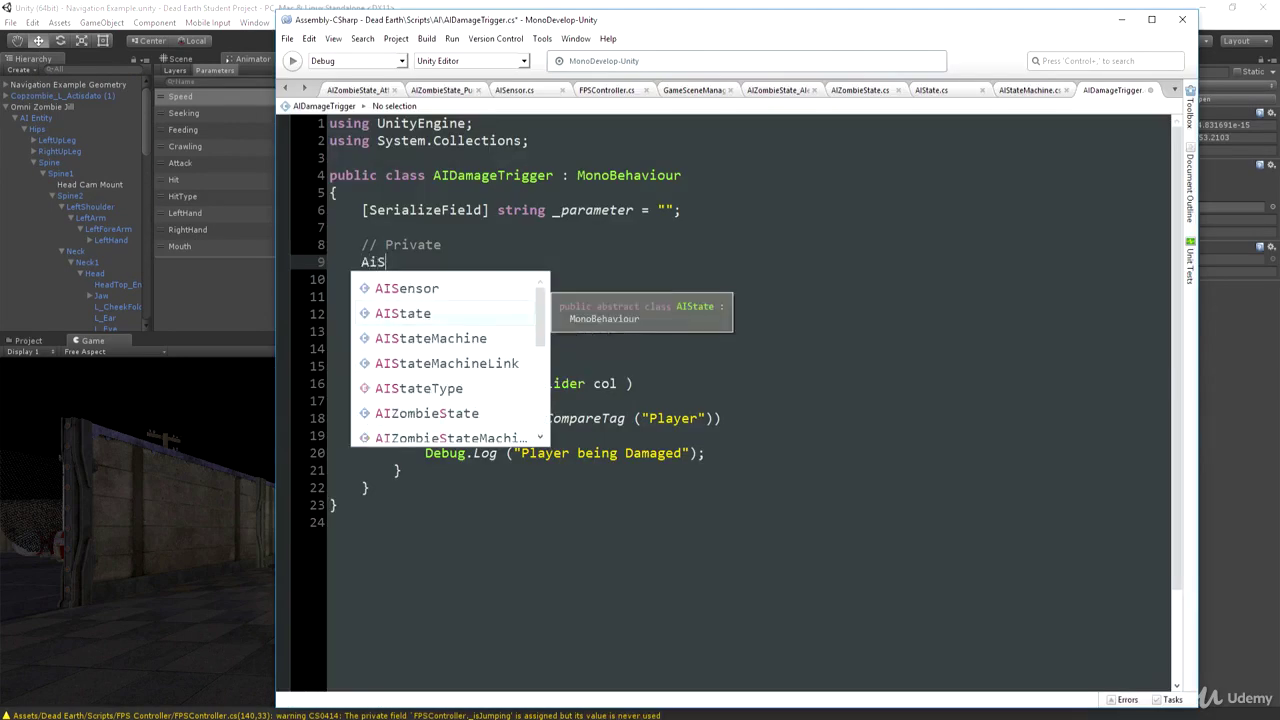
pyautogui.write('tateMachine')
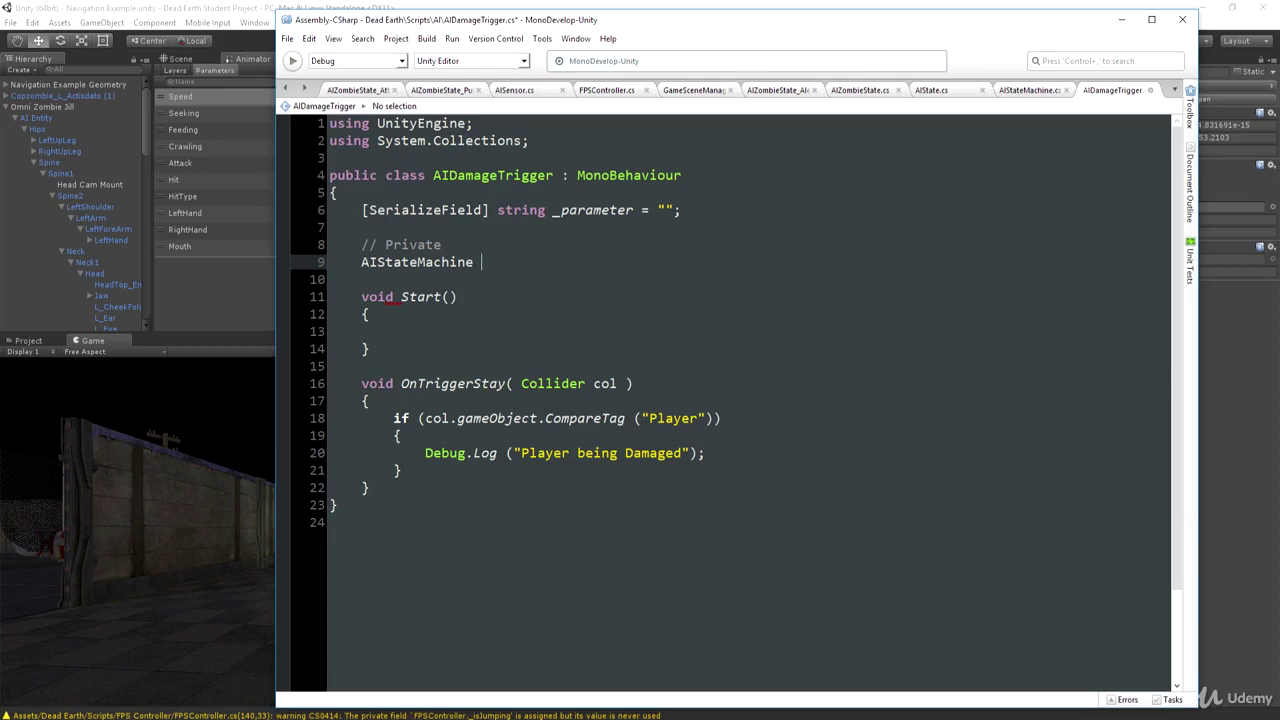
pyautogui.write('_stateMachine = null;')
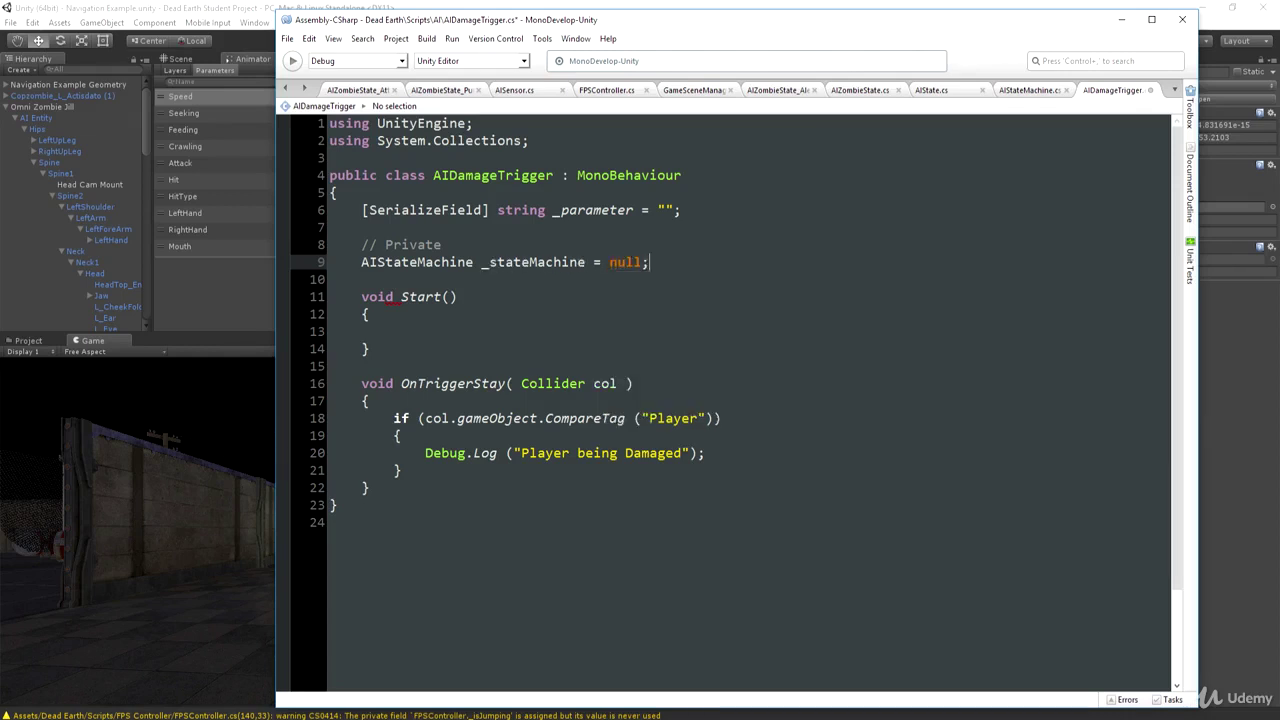
# Step: In Start, assign _stateMachine = transform.root.GetComponentInChildren<AIStateMachine> (); and add an empty line below it
pyautogui.press('Down')
pyautogui.press('Down')
pyautogui.press('Down')
pyautogui.press('Down')
pyautogui.write('_s')
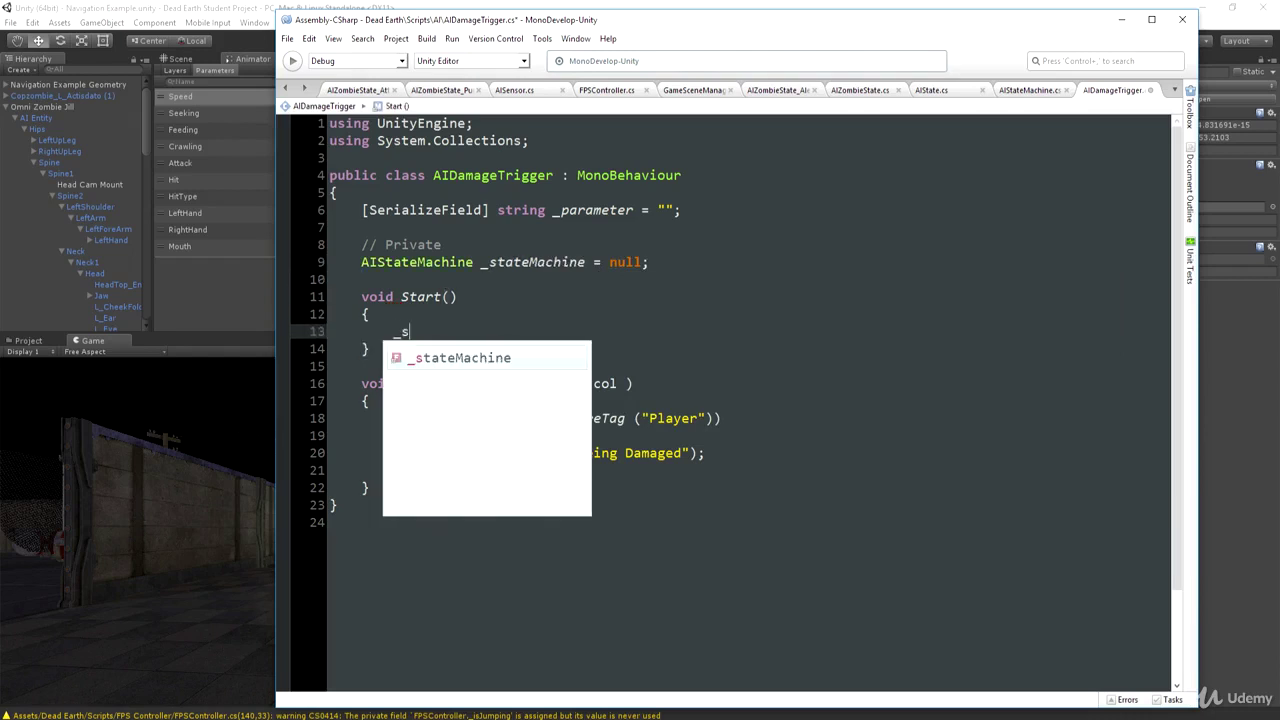
pyautogui.write('tateMachine = ')
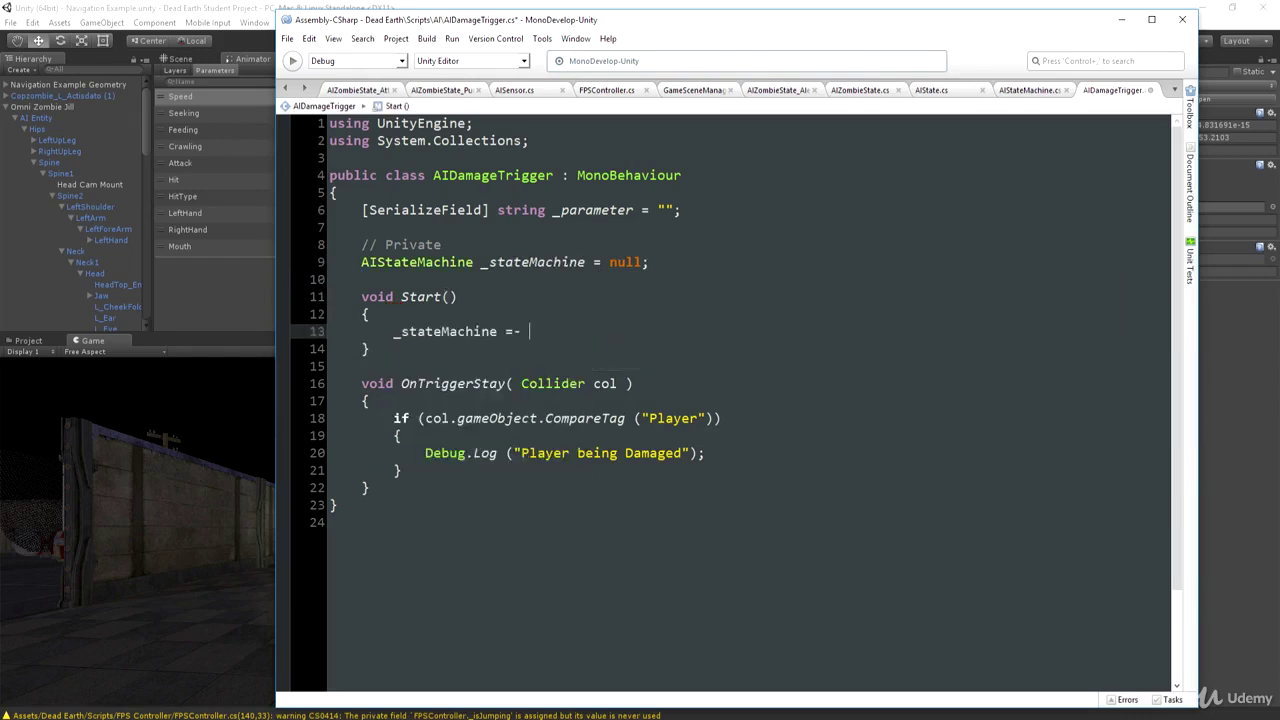
pyautogui.write('t')
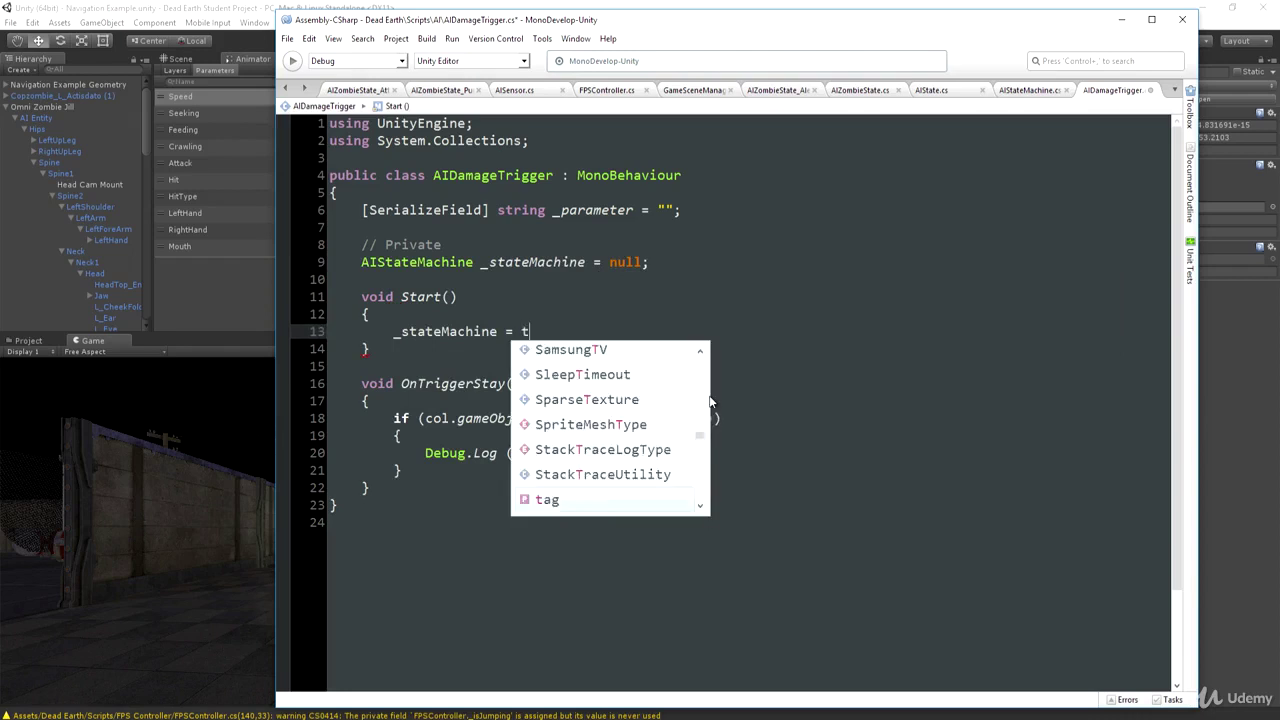
pyautogui.write('ransform')
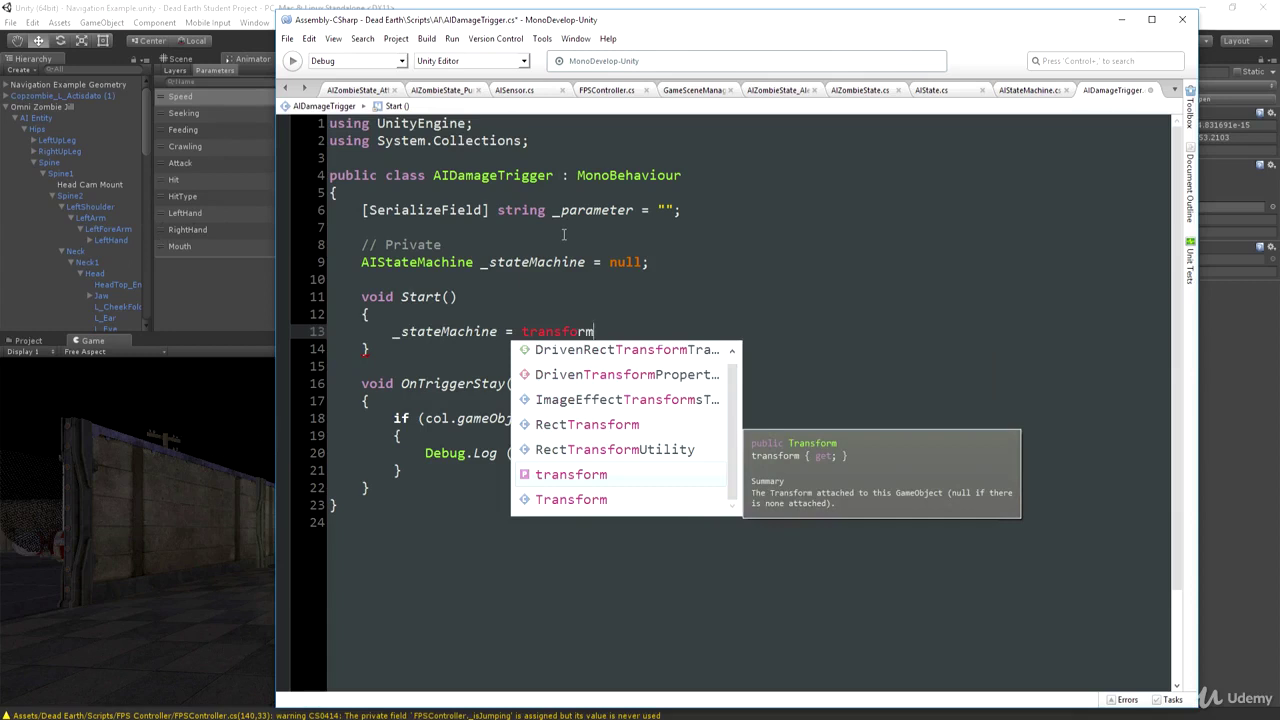
pyautogui.write('.root')
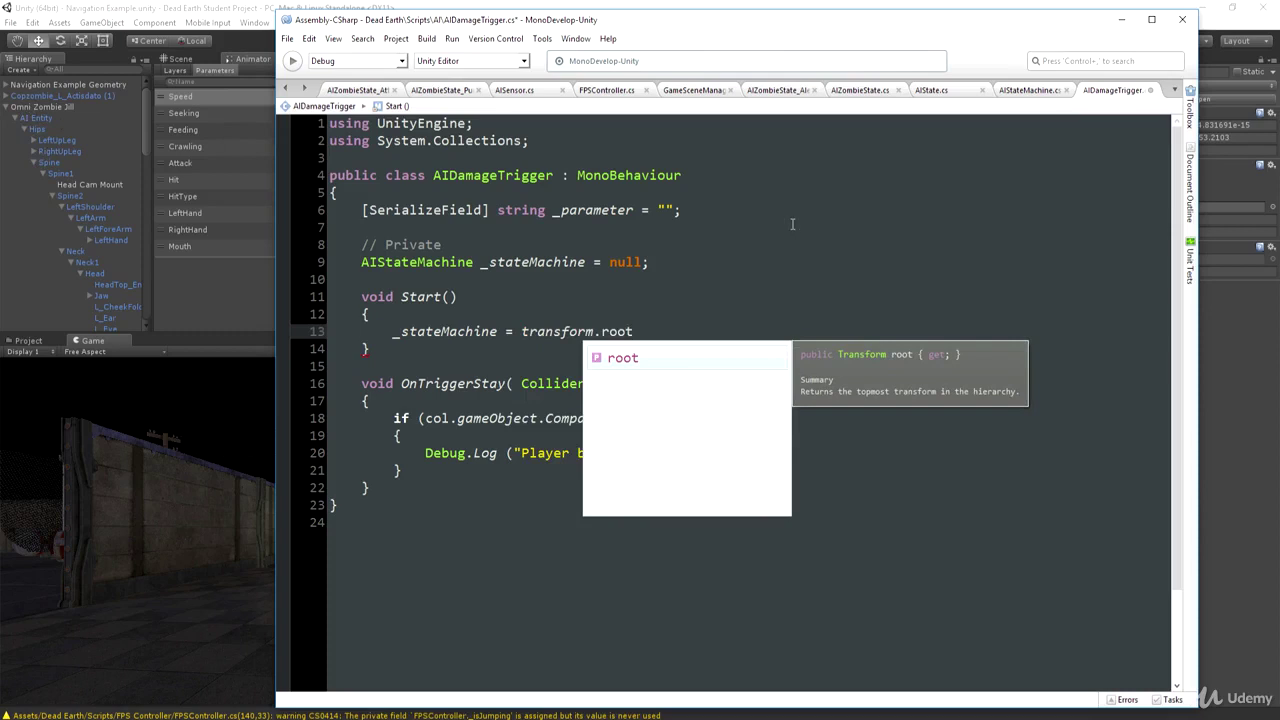
pyautogui.write('.')
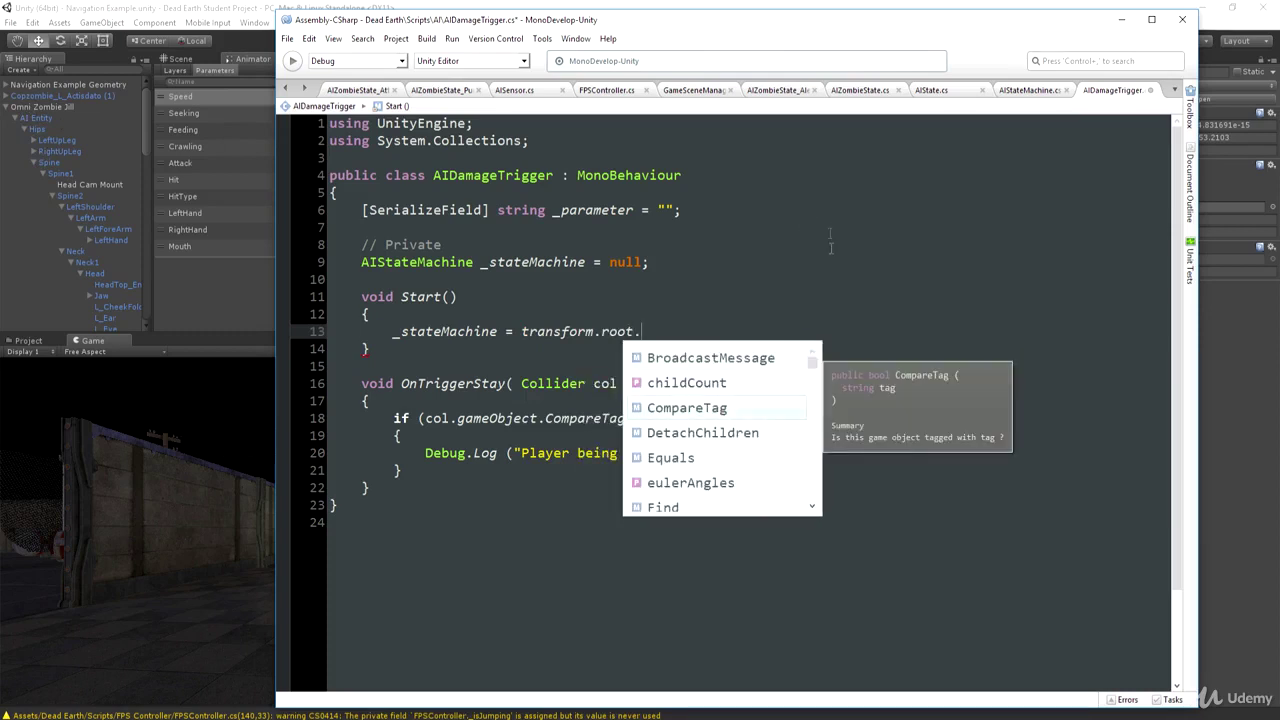
pyautogui.write('Get')
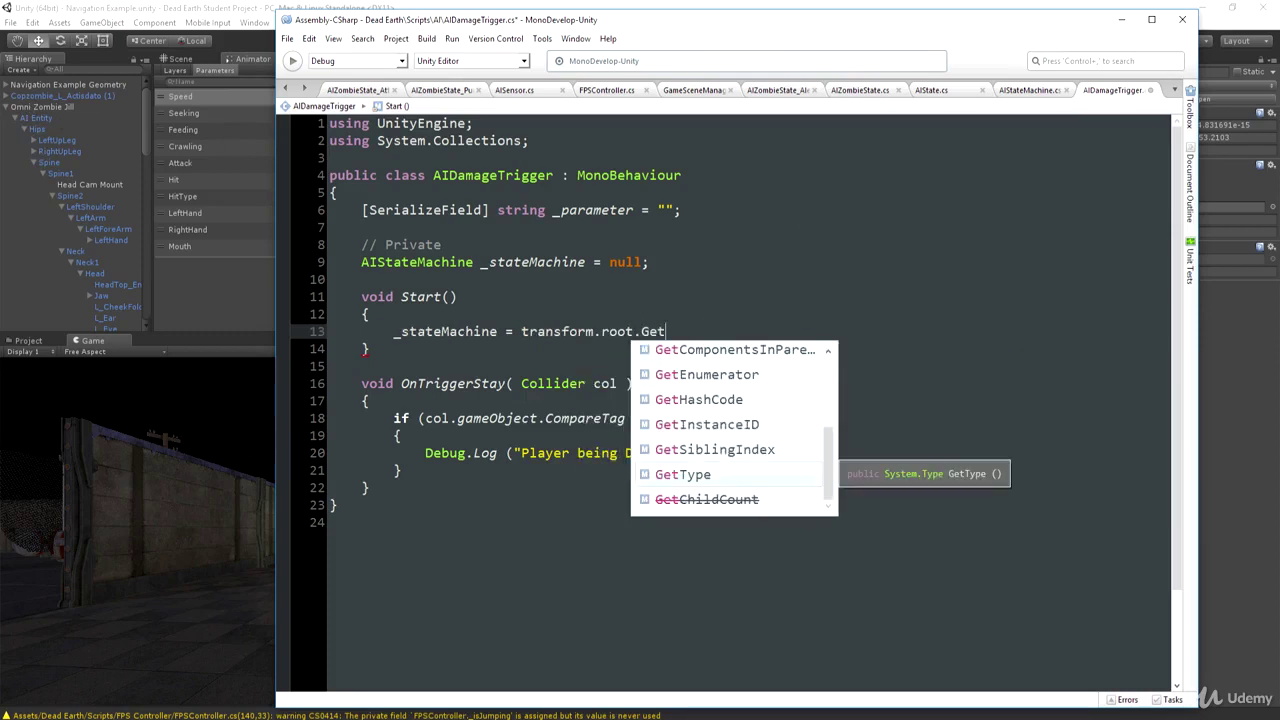
pyautogui.write('Component')
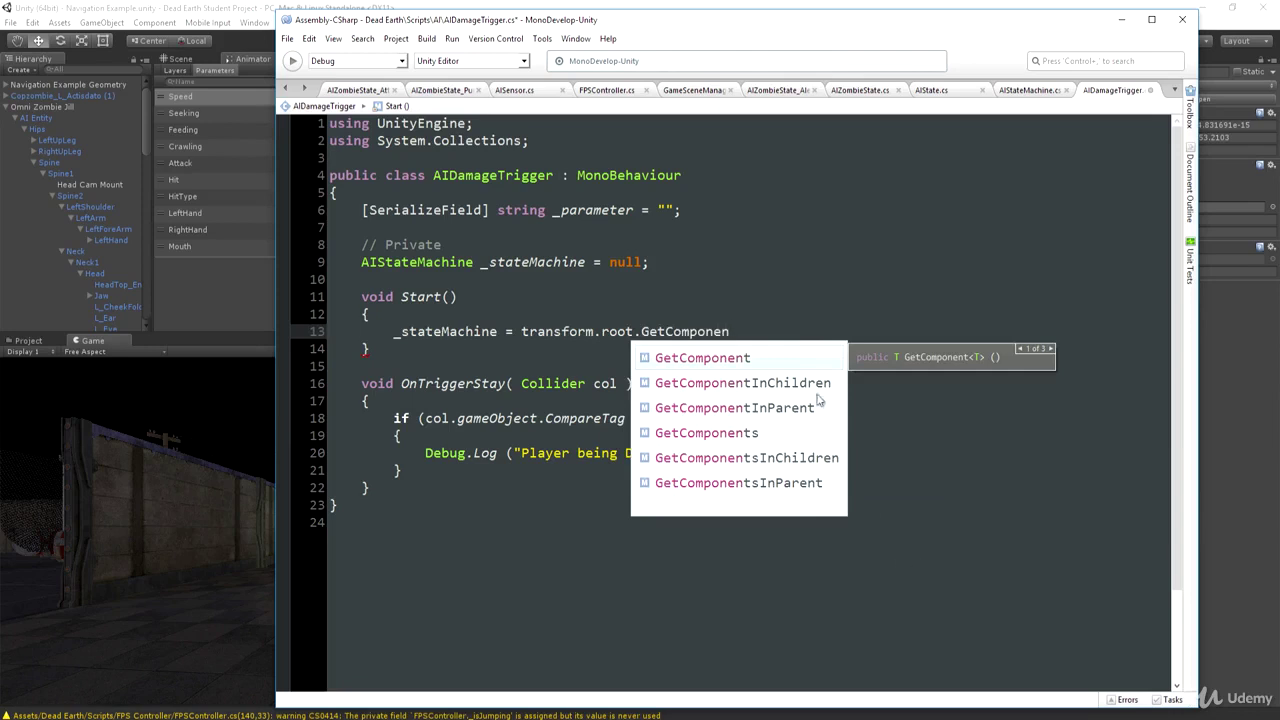
pyautogui.click(810, 388)
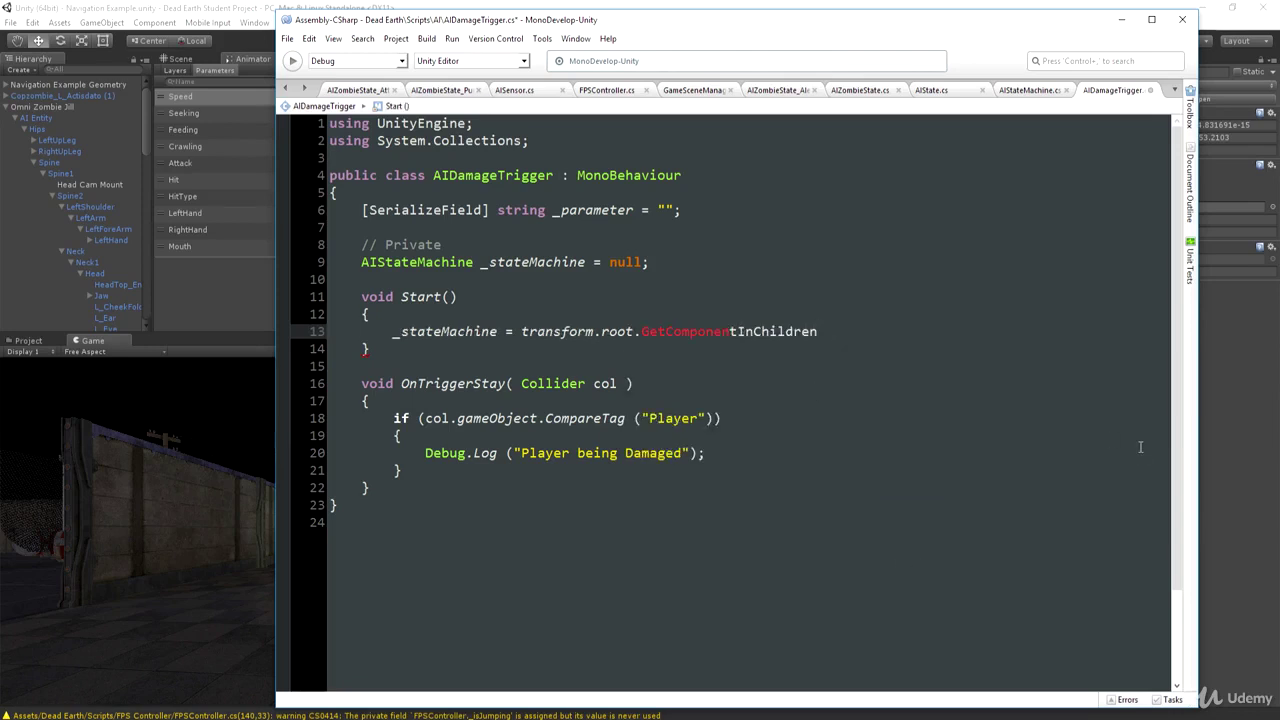
pyautogui.write('<AiStateMachinre')
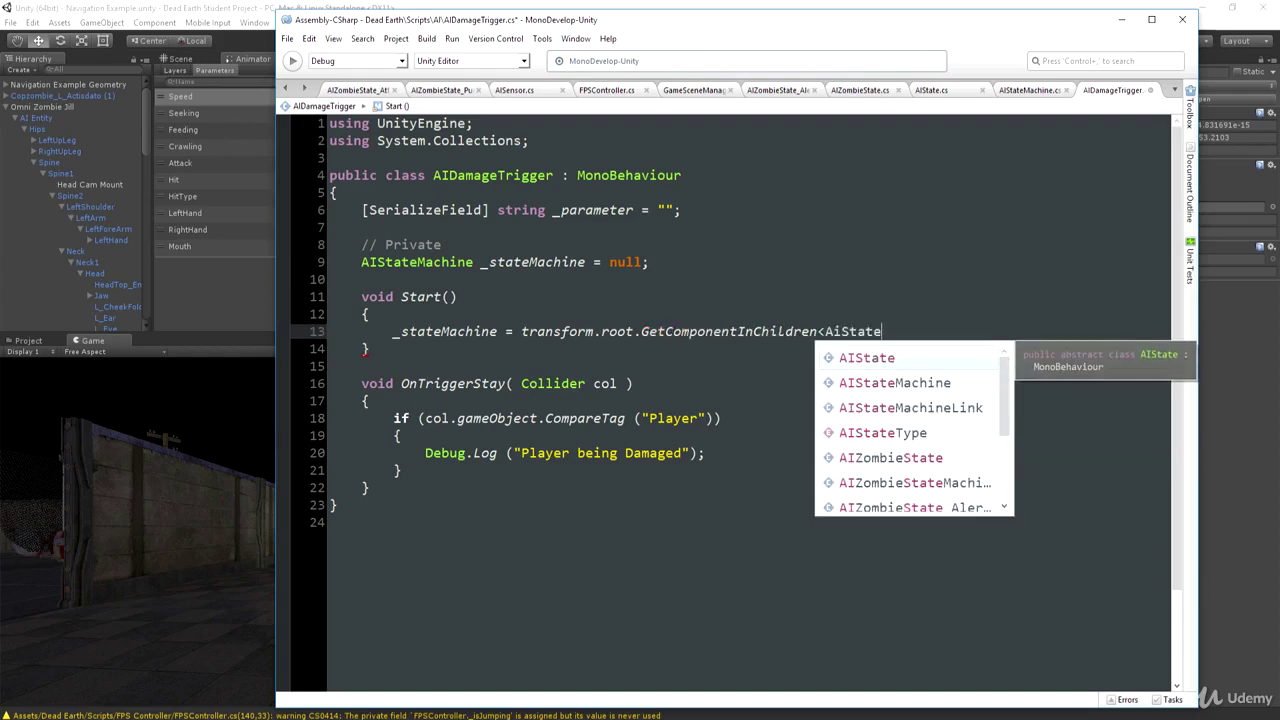
pyautogui.press('BackSpace')
pyautogui.press('BackSpace')
pyautogui.write('e> ();')
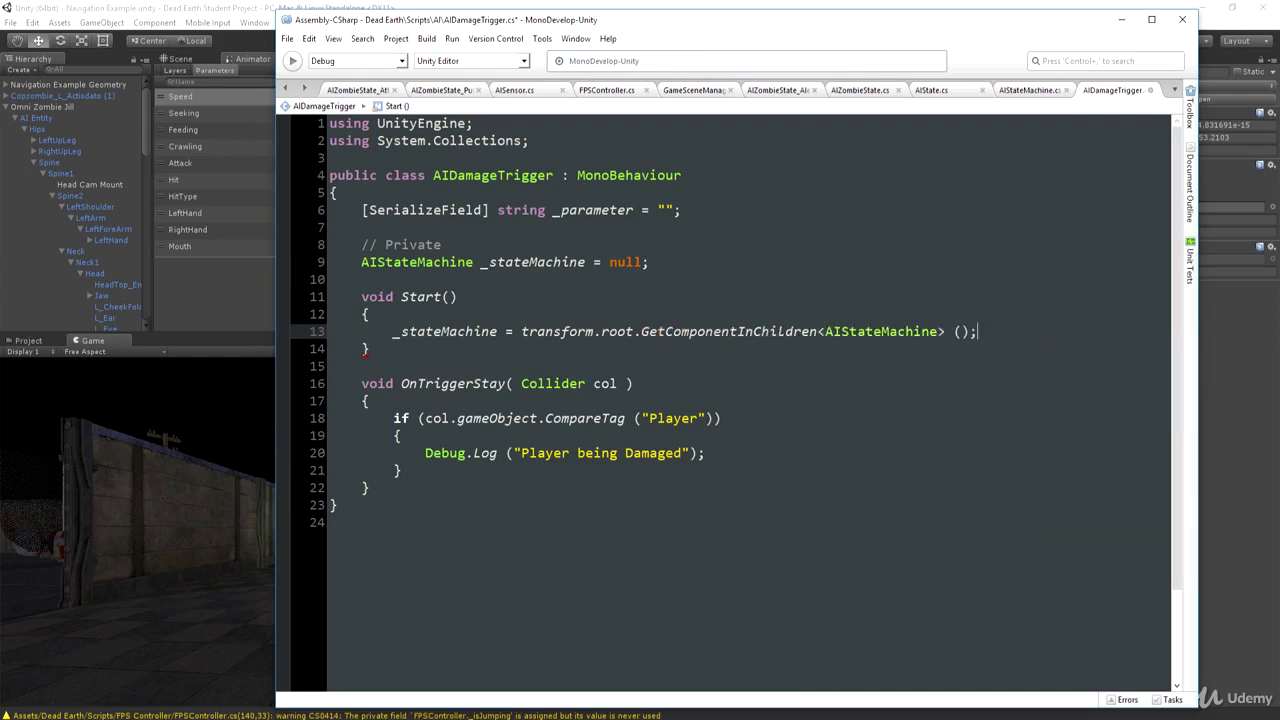
pyautogui.press('Return')
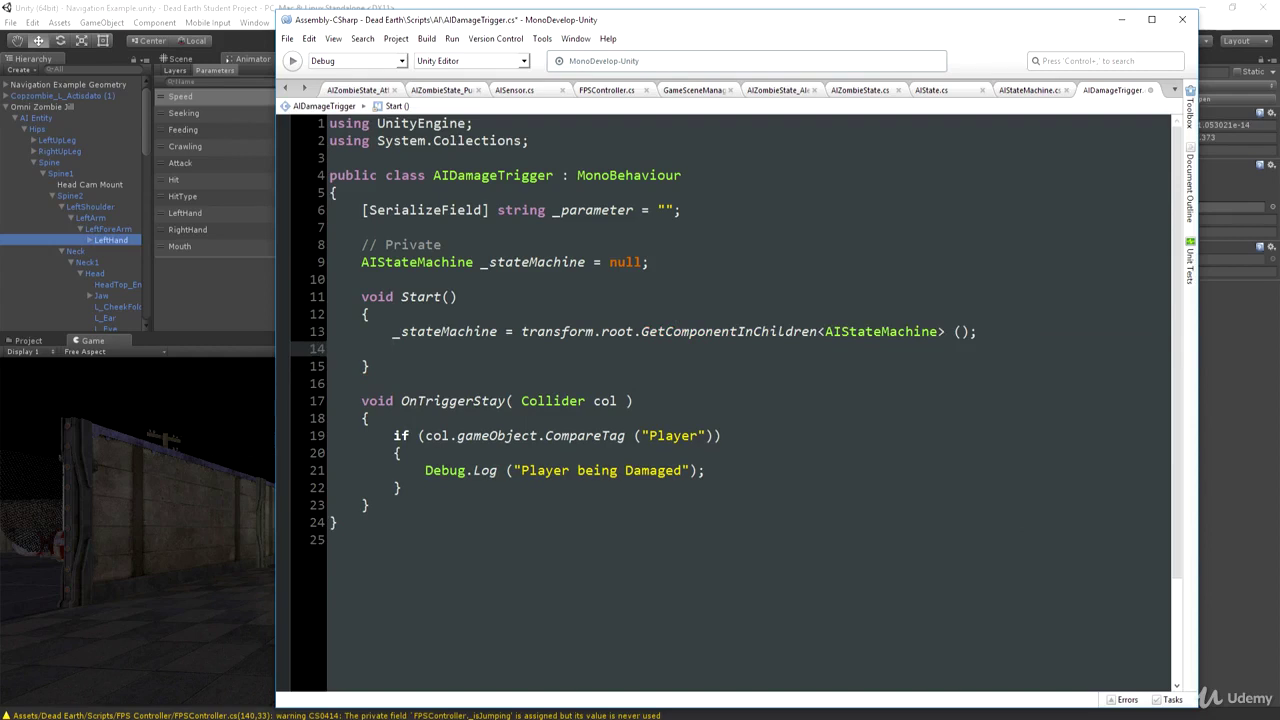
# Step: Declare the private field Animator _animator = null; below _stateMachine, aligned with that declaration's columns
pyautogui.press('Up')
pyautogui.press('Up')
pyautogui.press('Up')
pyautogui.press('Up')
pyautogui.press('Up')
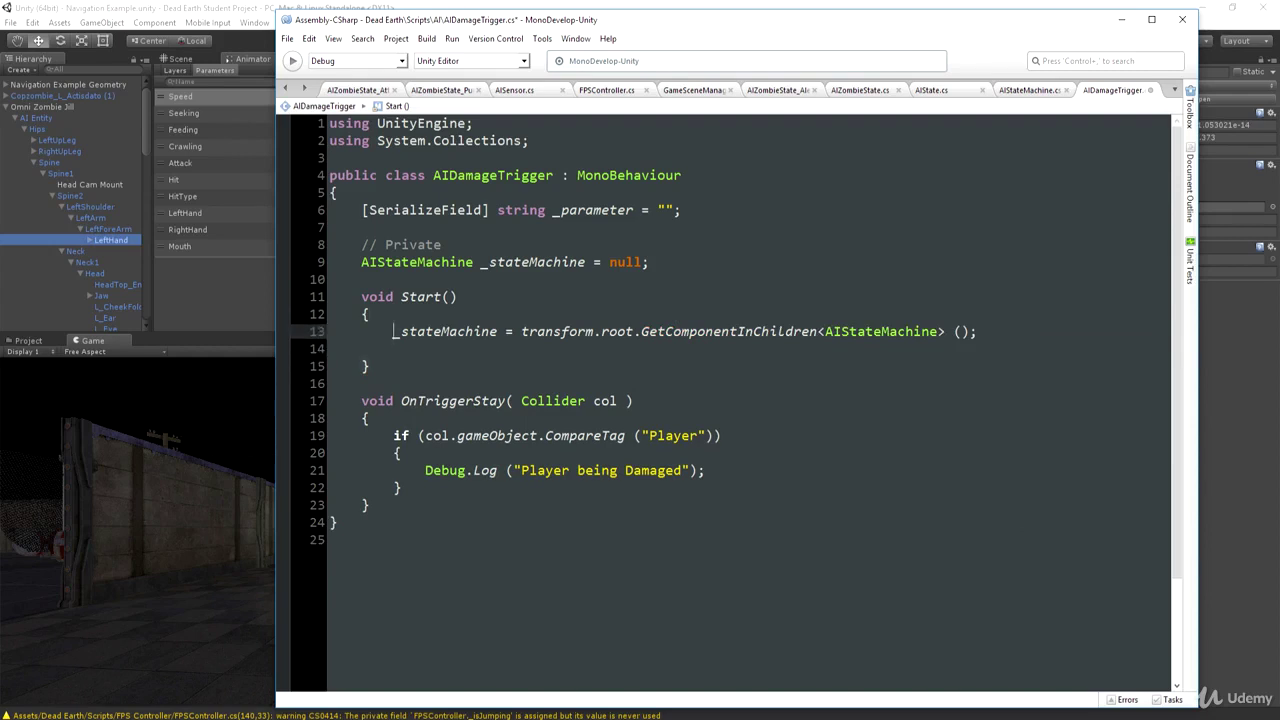
pyautogui.press('End')
pyautogui.press('Return')
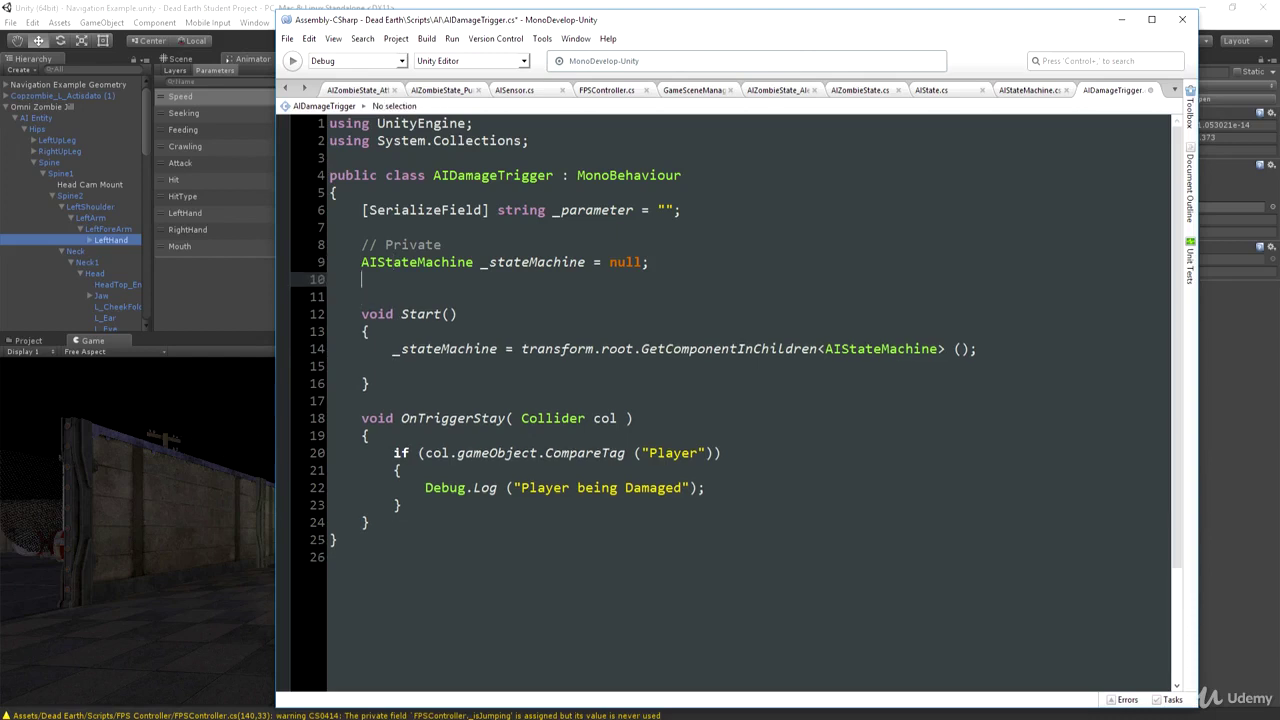
pyautogui.write('Animator')
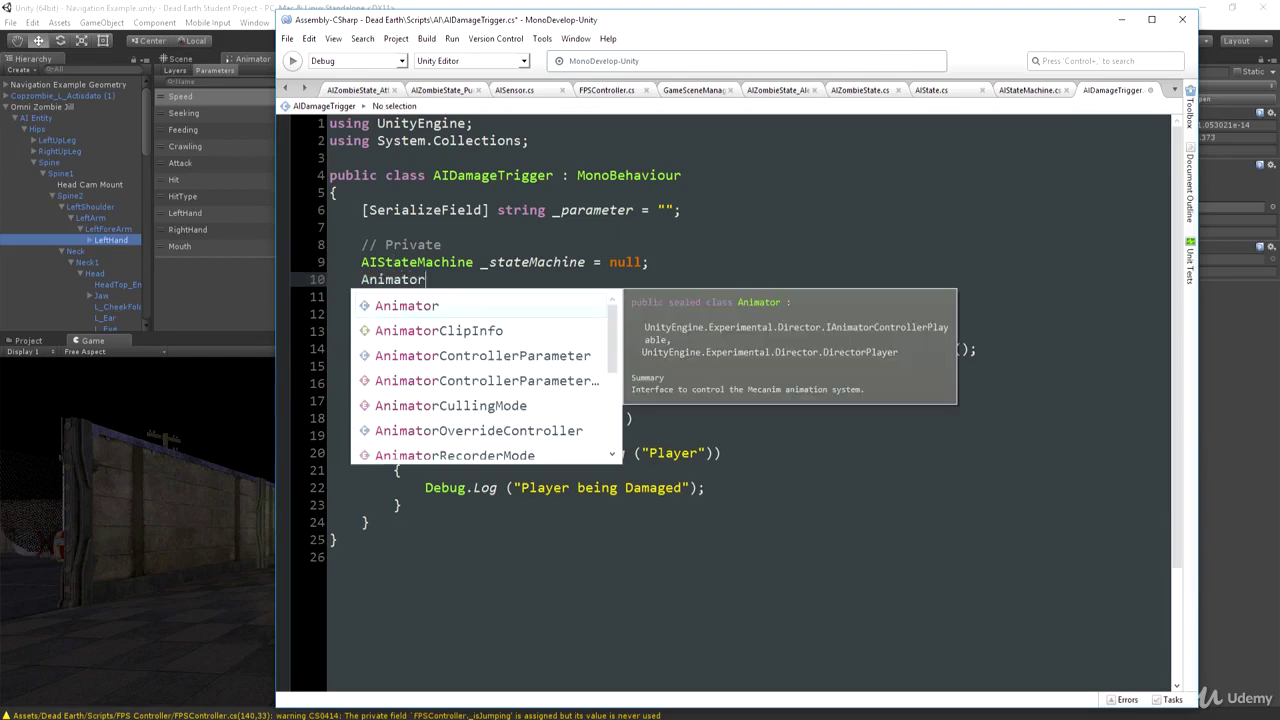
pyautogui.press('Tab')
pyautogui.write('_animator')
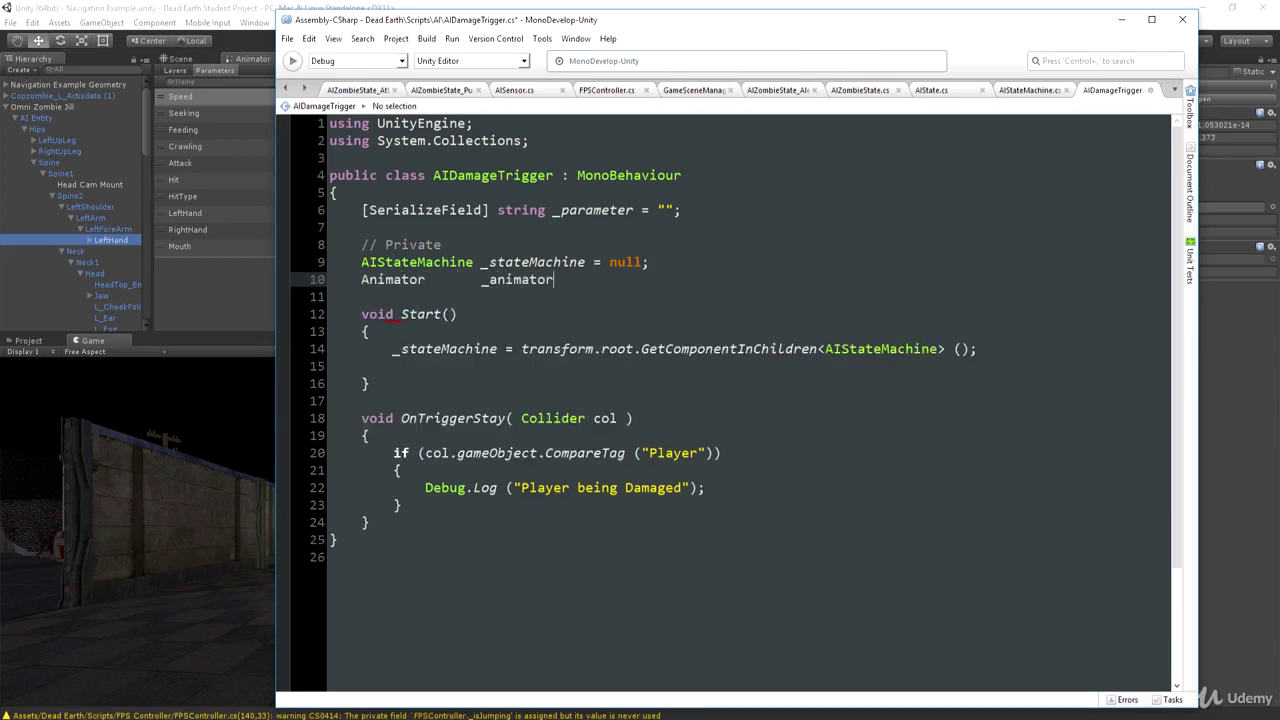
pyautogui.press('Tab')
pyautogui.write('= m')
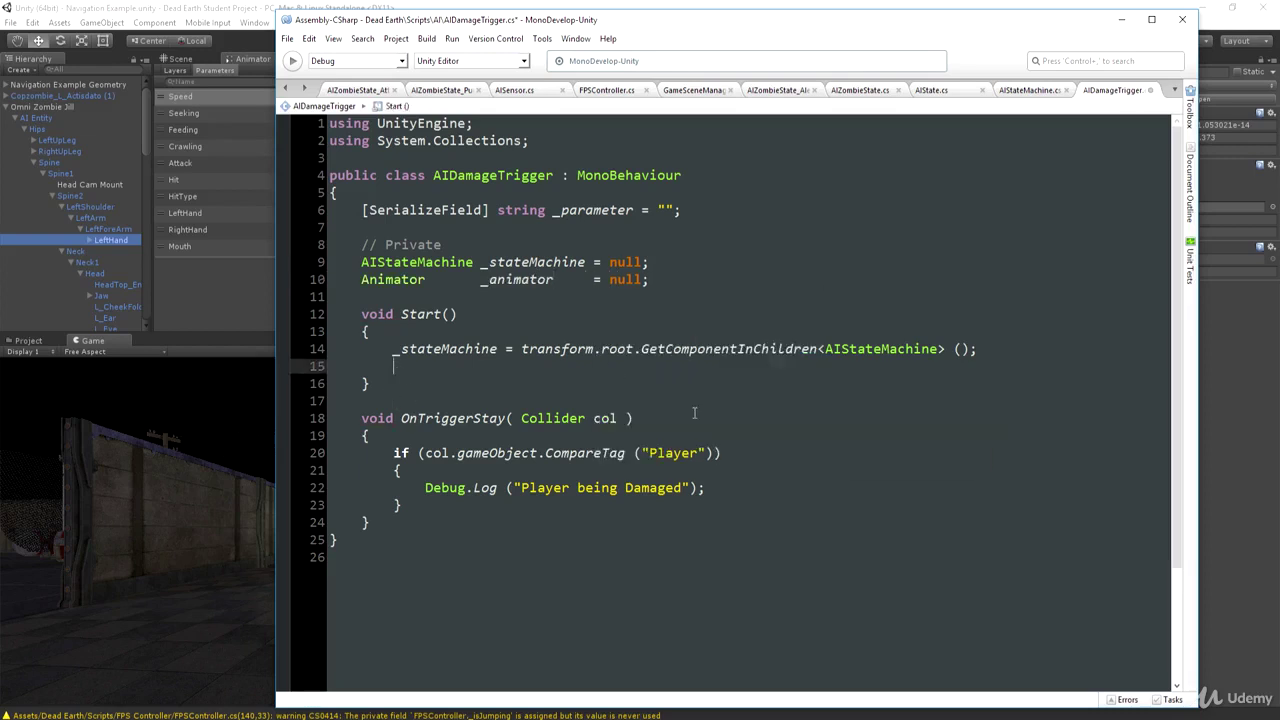
# Step: In Start, add if (_stateMachine != null) with the assignment _animator = _stateMachine.animator; beneath it
pyautogui.write('if (_stateMachine!=null)')
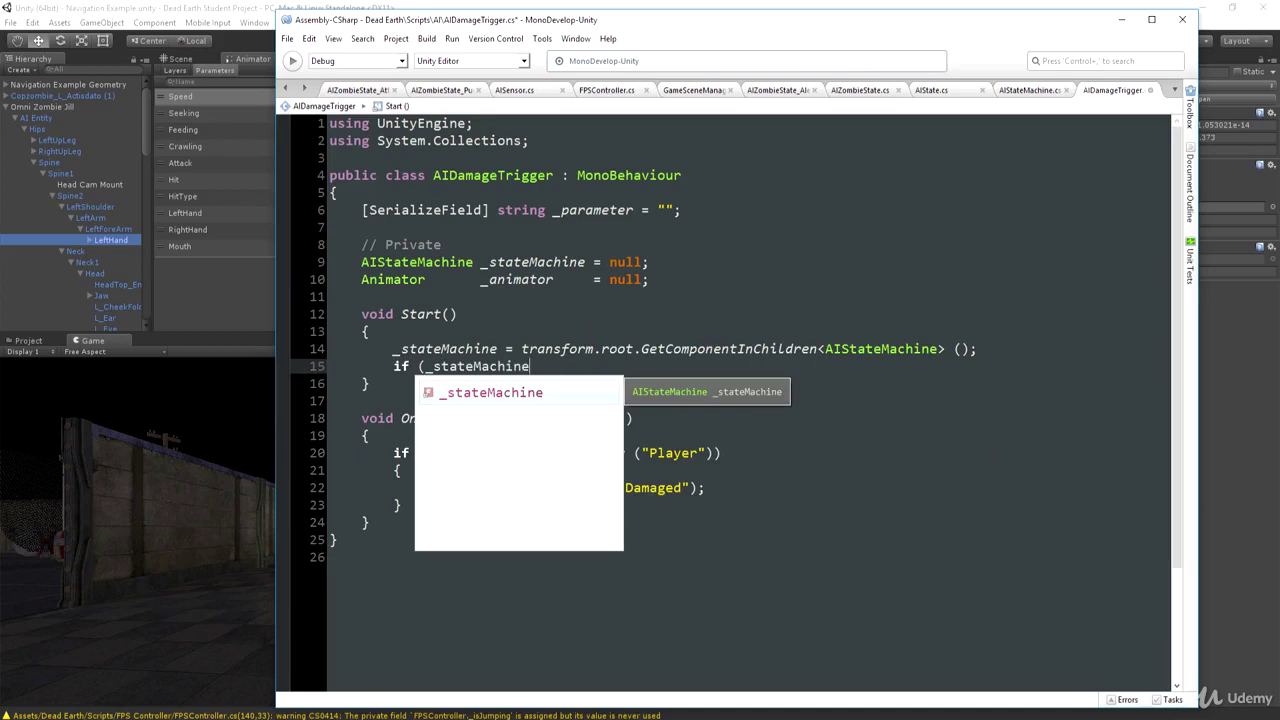
pyautogui.press('Return')
pyautogui.write('_animator = ')
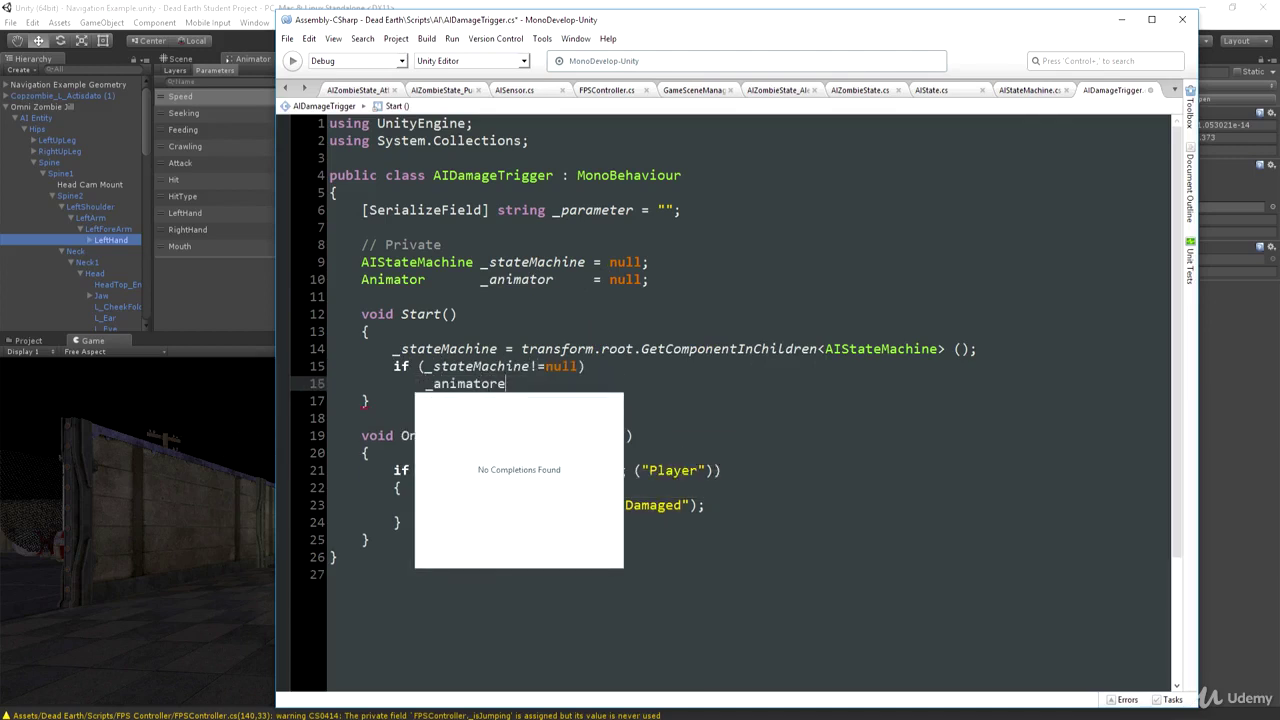
pyautogui.write('_stateMachine.')
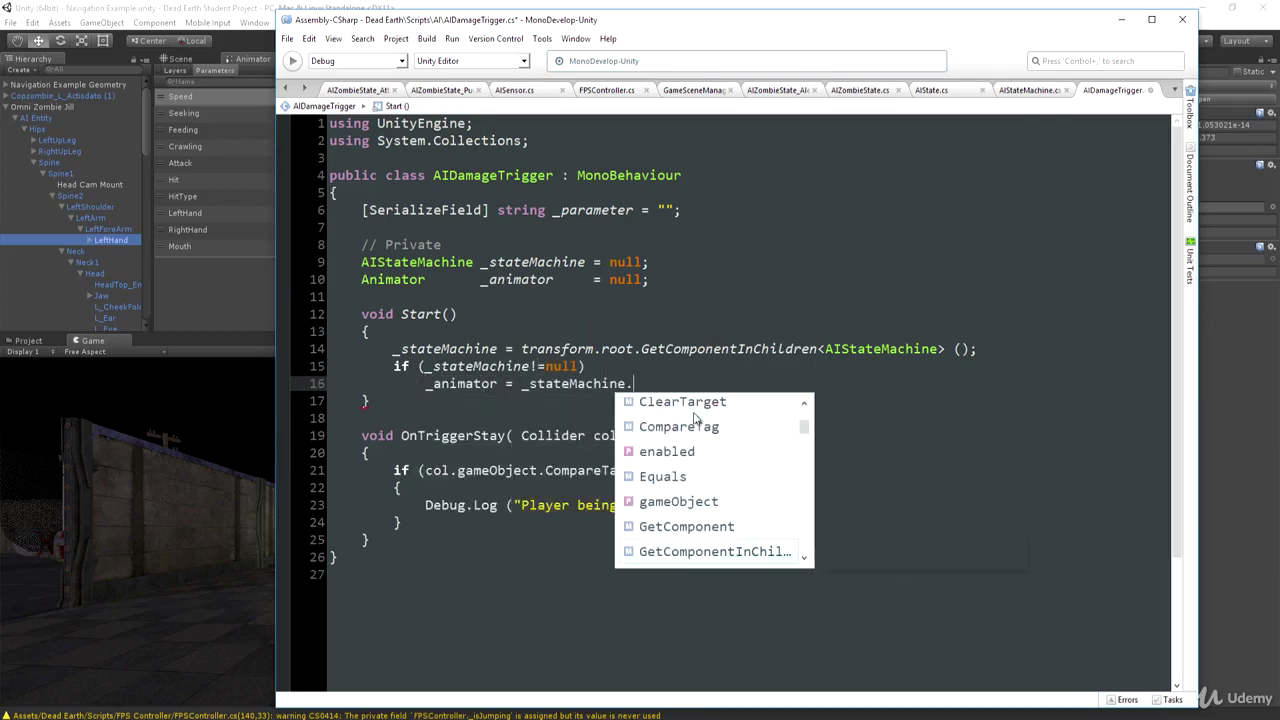
pyautogui.write('animator;')
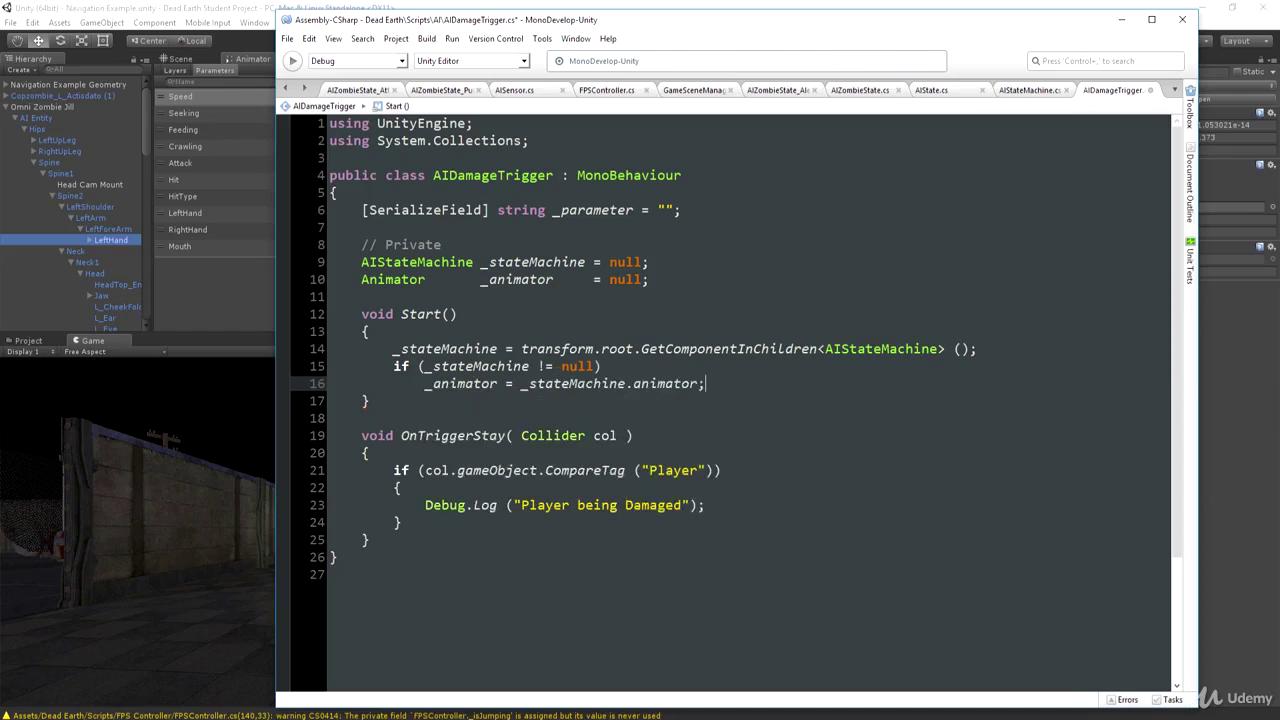
# Step: Declare the private field int _parameterHash= -1; below _animator, aligned with the other field names
pyautogui.moveTo(552, 210); pyautogui.dragTo(682, 210)
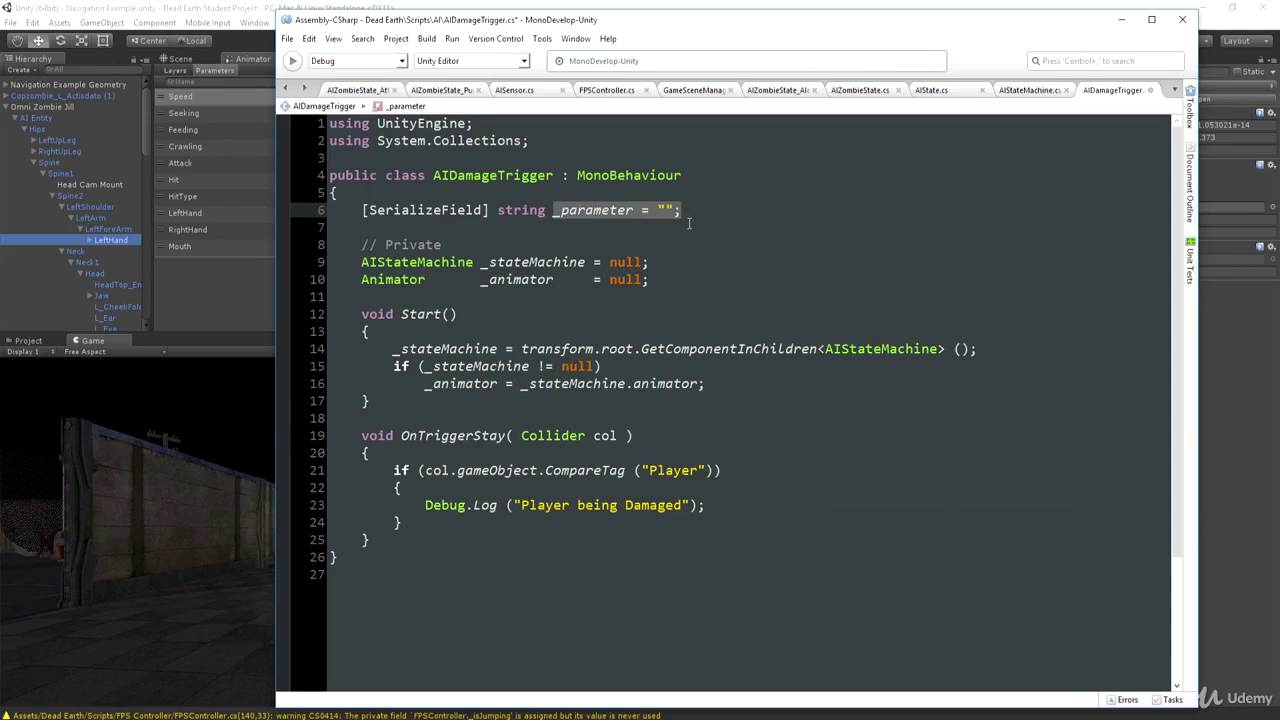
pyautogui.click(366, 298)
pyautogui.press('Return')
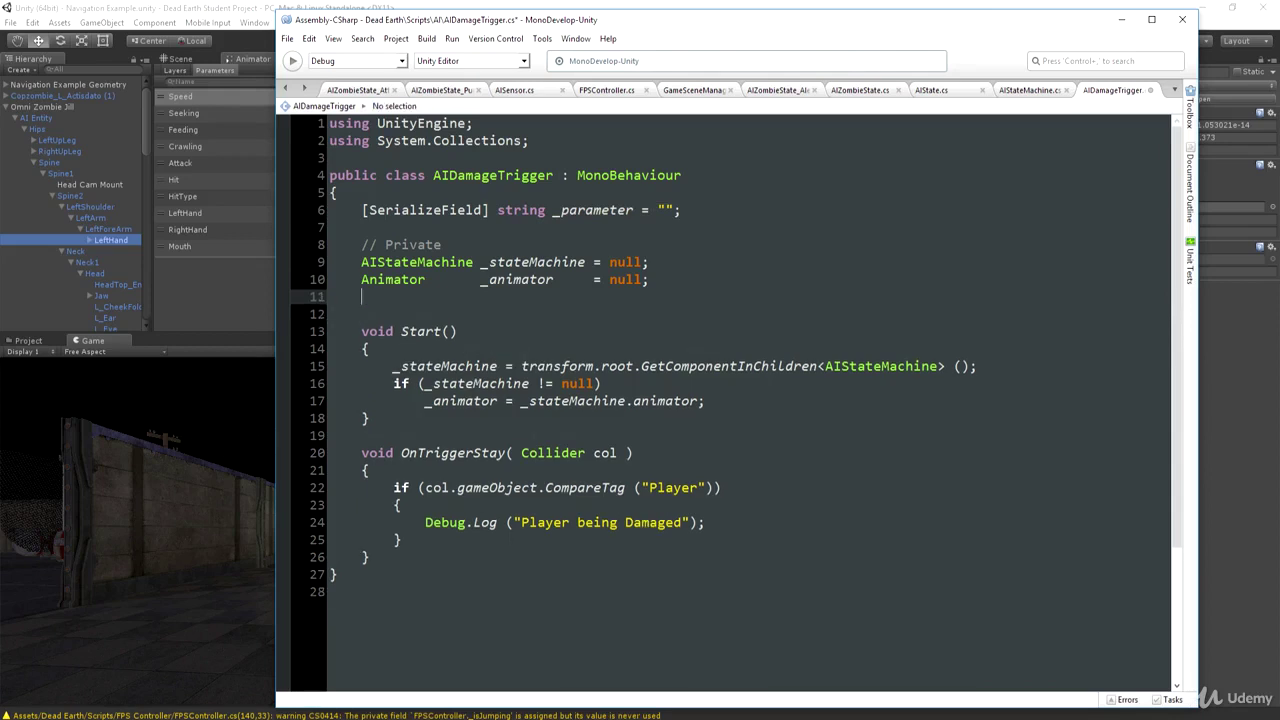
pyautogui.write('int')
pyautogui.press('Tab')
pyautogui.press('Tab')
pyautogui.press('Tab')
pyautogui.press('Tab')
pyautogui.write('_parameterHash= -1;')
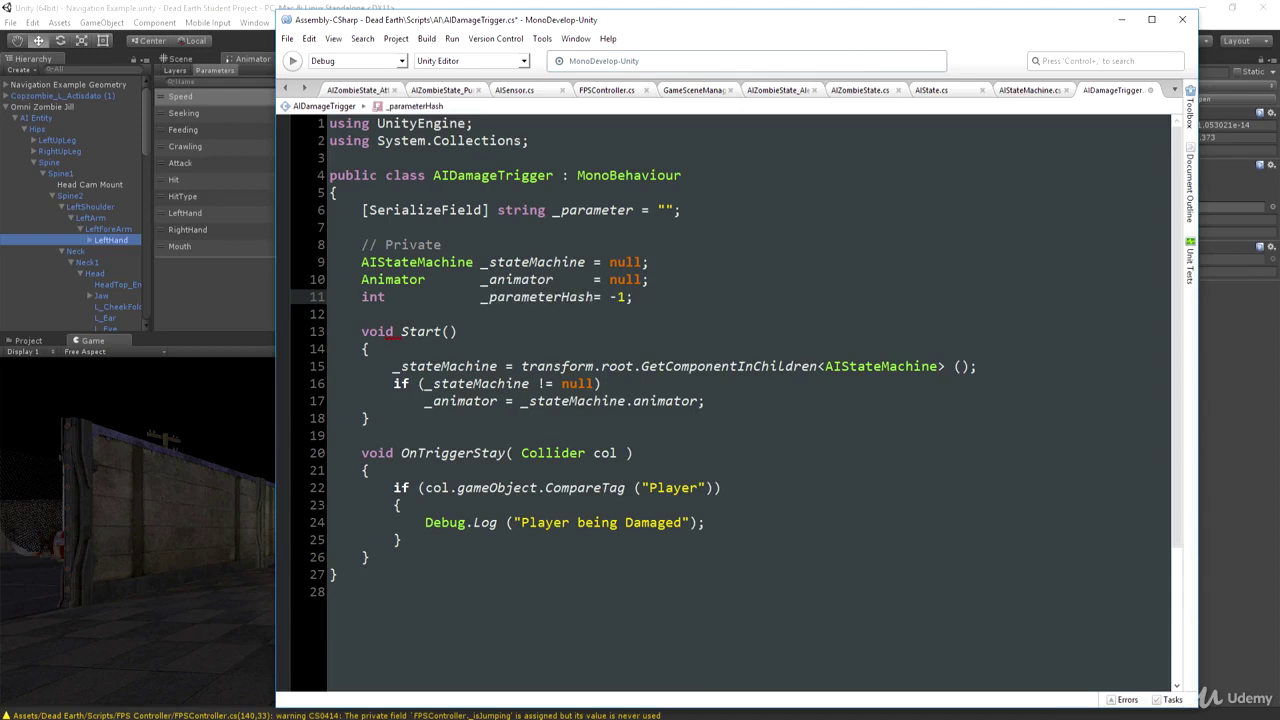
# Step: In Start, add _parameterHash = Animator.StringToHash (_parameter); below the _animator assignment
pyautogui.click(706, 401)
pyautogui.press('Return')
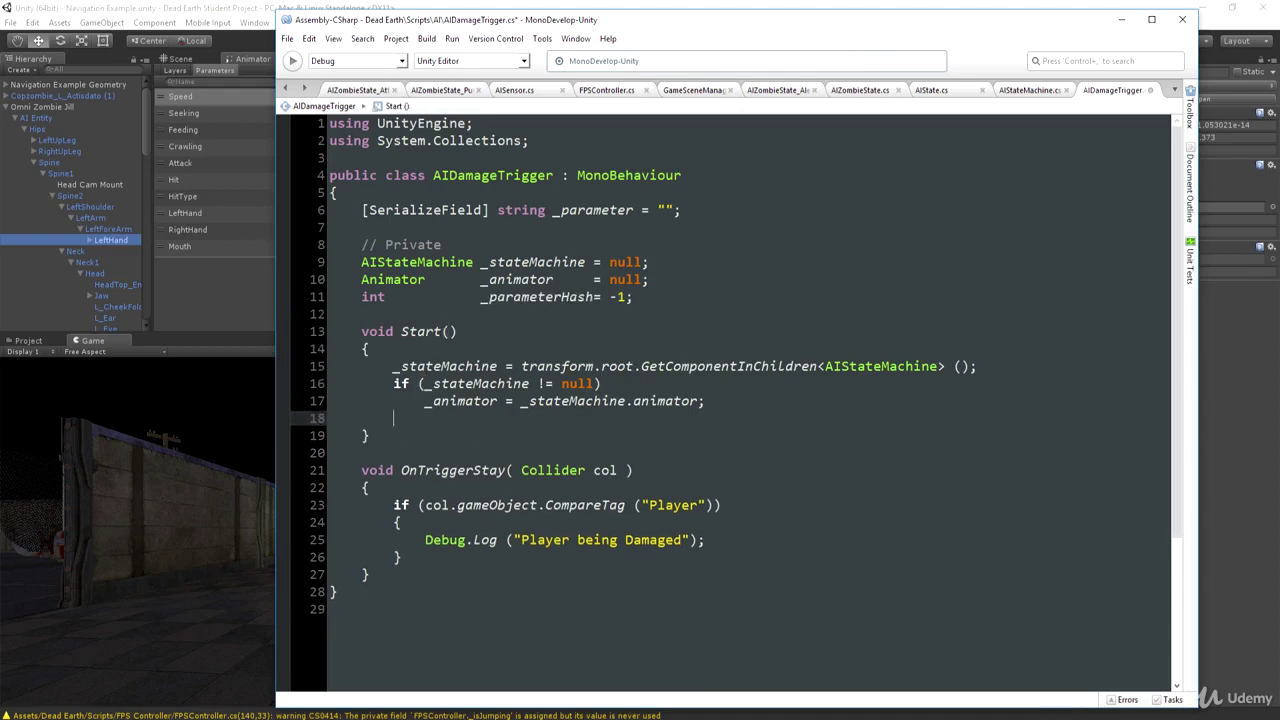
pyautogui.write('_param')
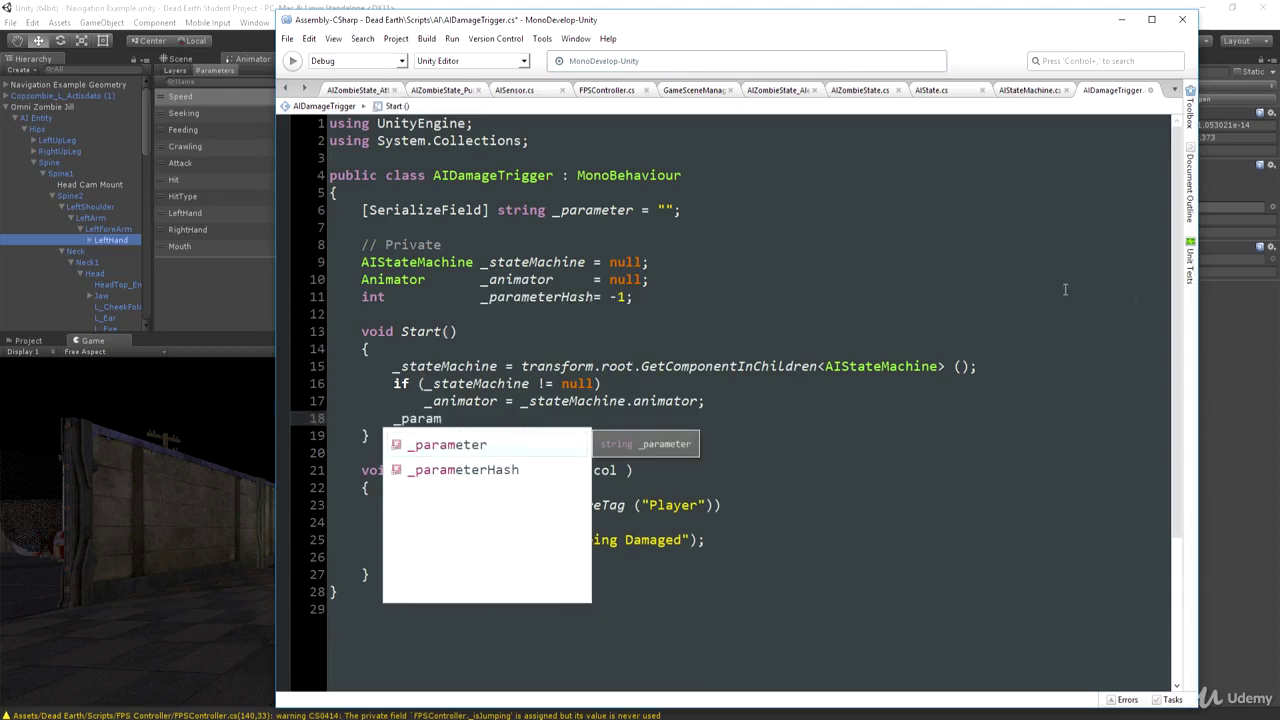
pyautogui.write('eterHash = Animator')
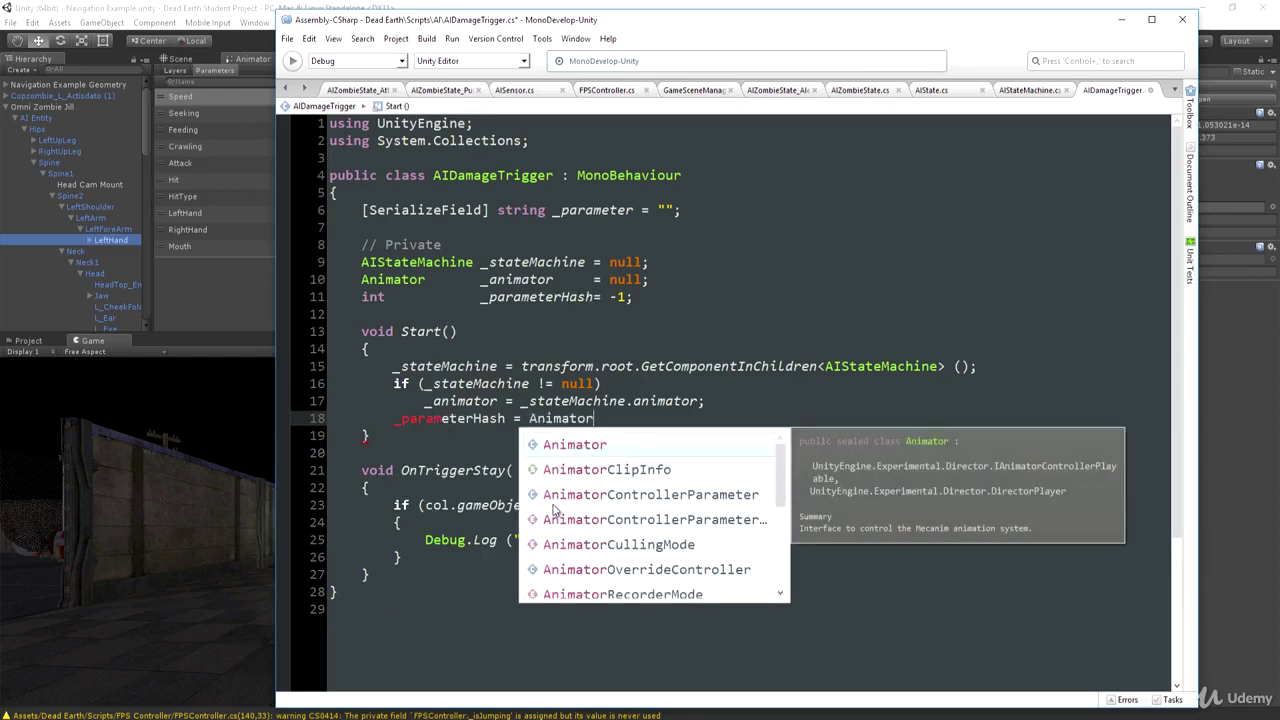
pyautogui.write('.')
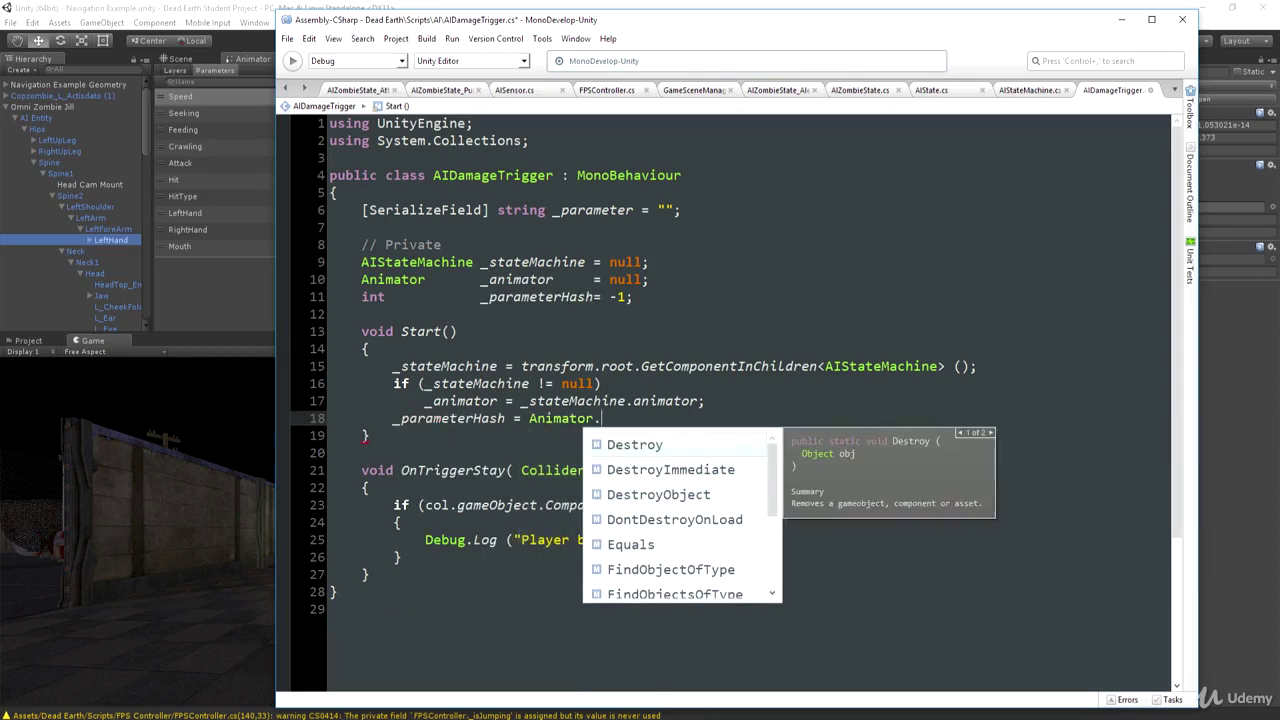
pyautogui.write('StringToHash (')
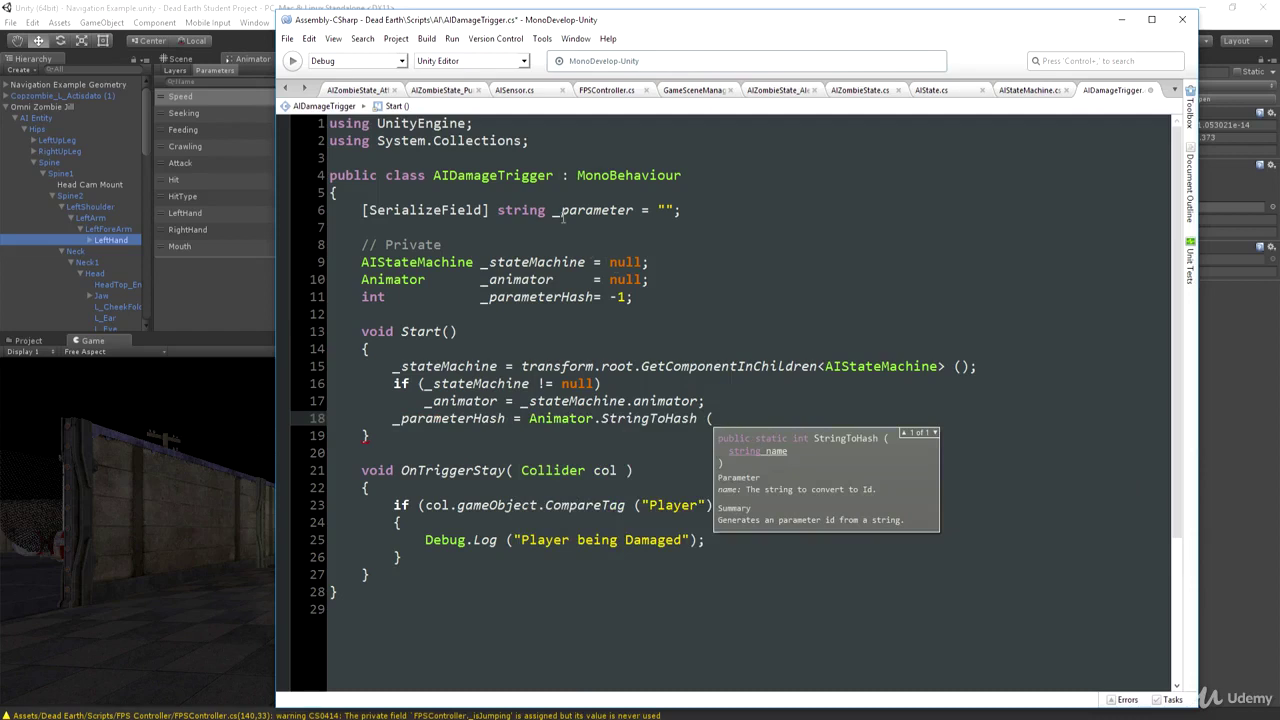
pyautogui.doubleClick(590, 210)
pyautogui.click(716, 418)
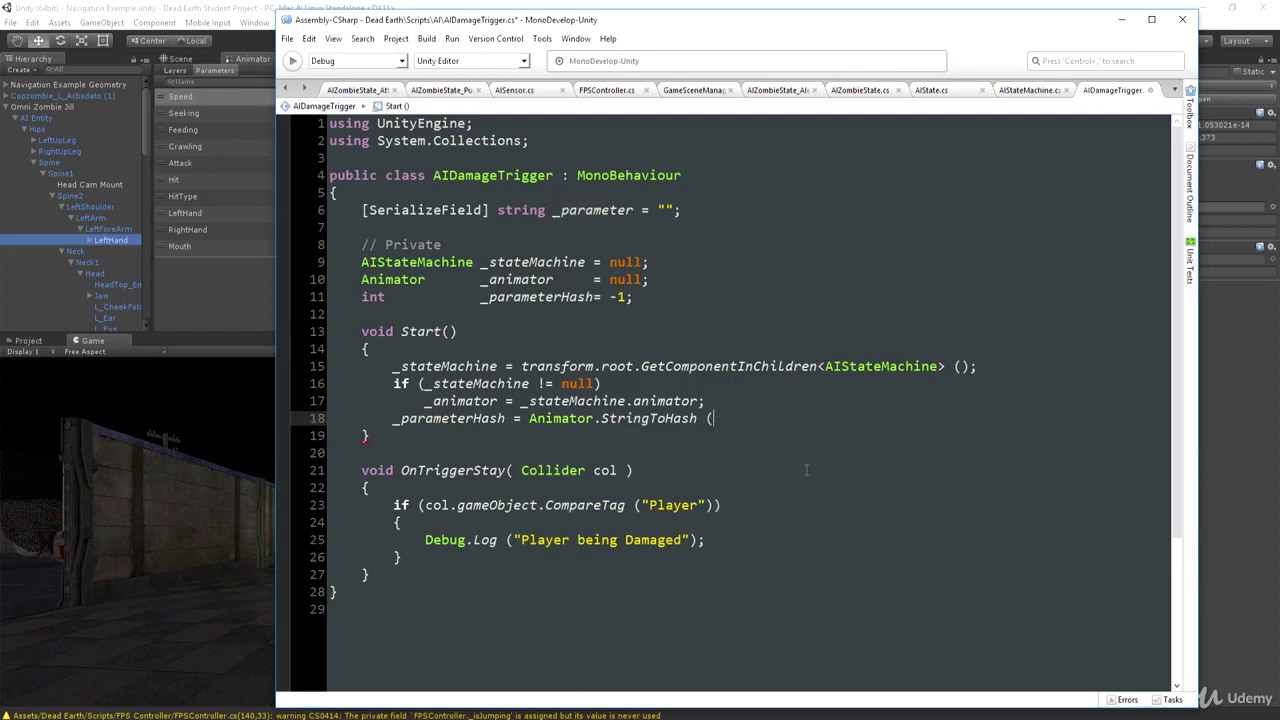
pyautogui.write('_parameter);')
# Step: Separate the _stateMachine null check in Start with an empty line above and below it
pyautogui.click(706, 400)
pyautogui.press('Return')
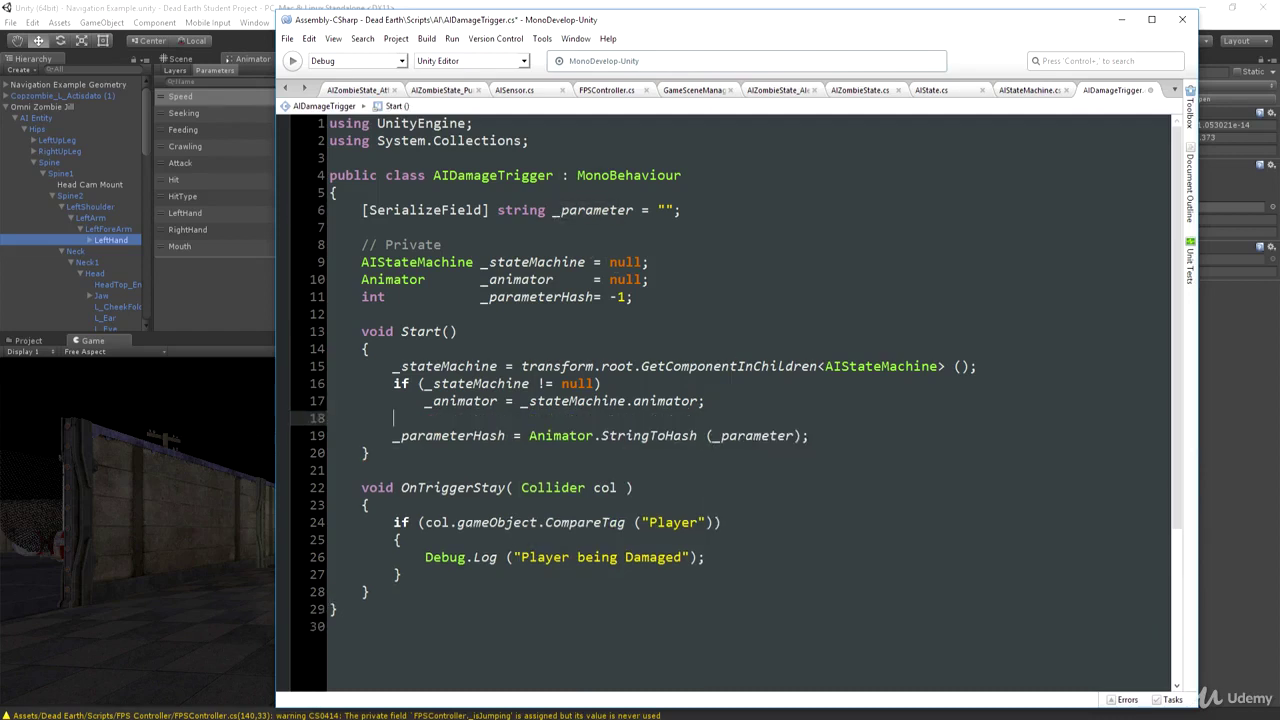
pyautogui.press('Up')
pyautogui.press('Up')
pyautogui.press('Return')
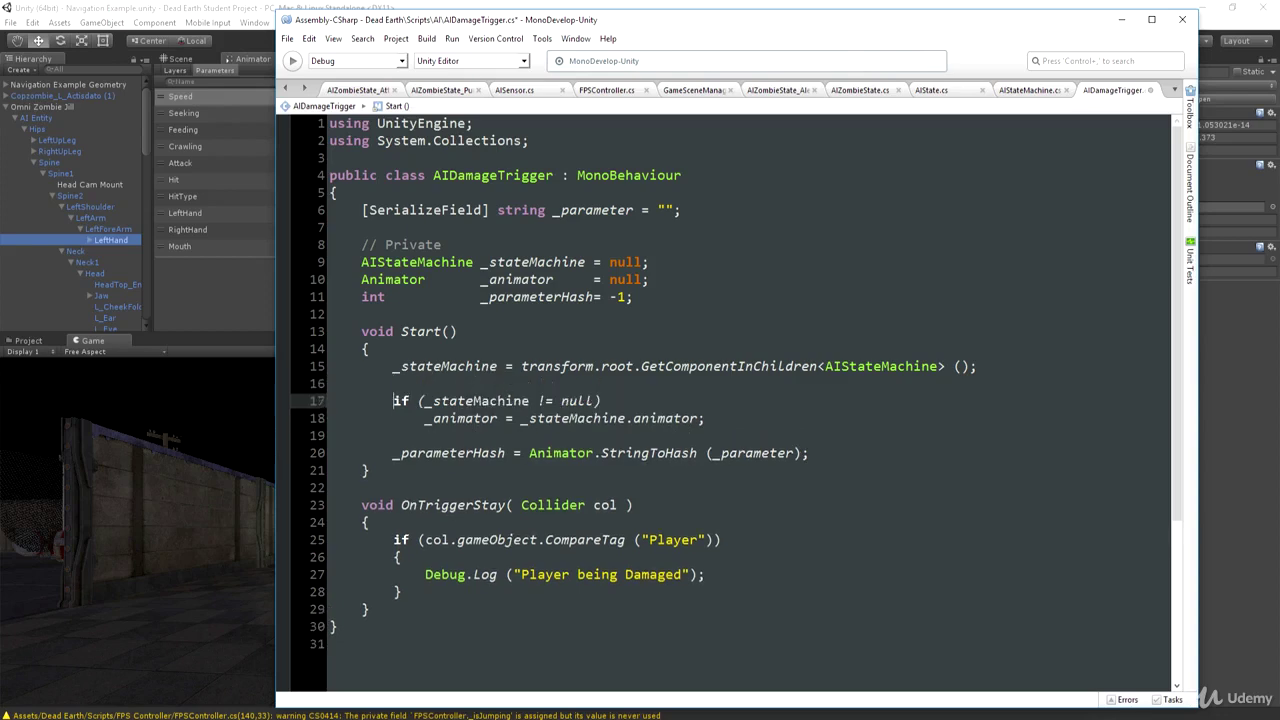
# Step: At the start of OnTriggerStay, add if (!_animator) with return; beneath it, followed by an empty line
pyautogui.scroll(-2, 691, 418)
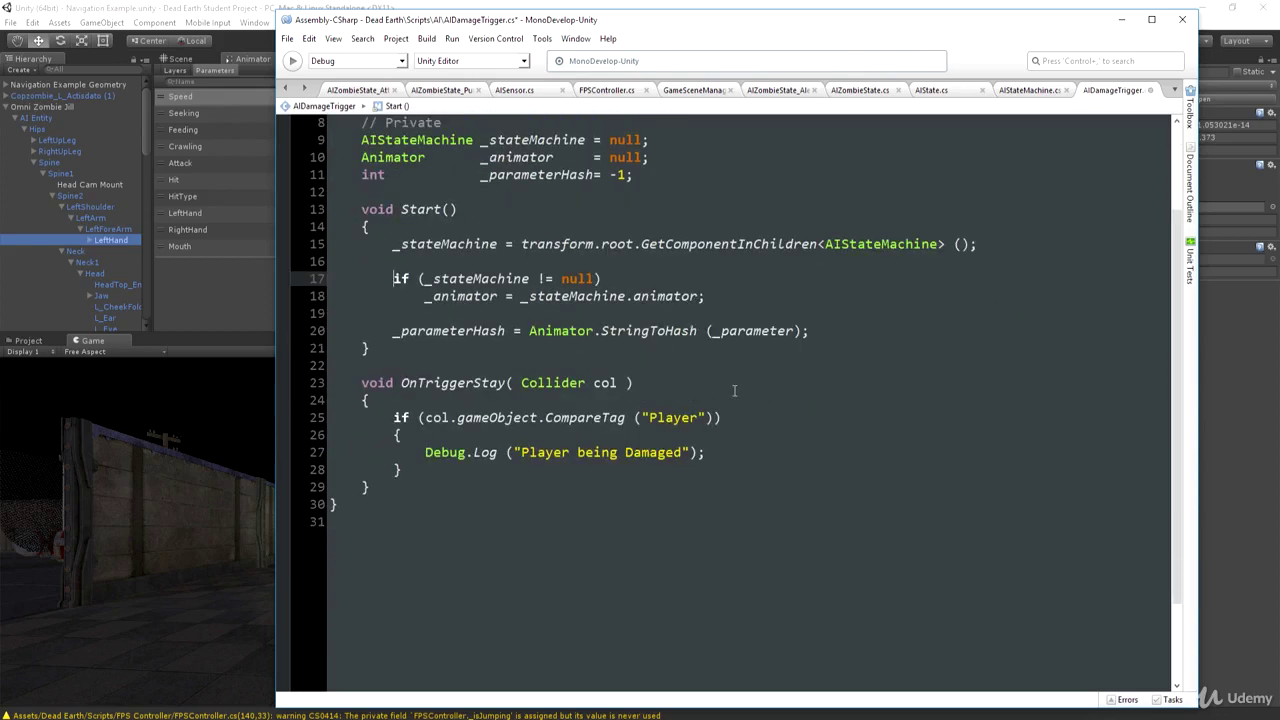
pyautogui.click(425, 435)
pyautogui.press('Up')
pyautogui.press('Up')
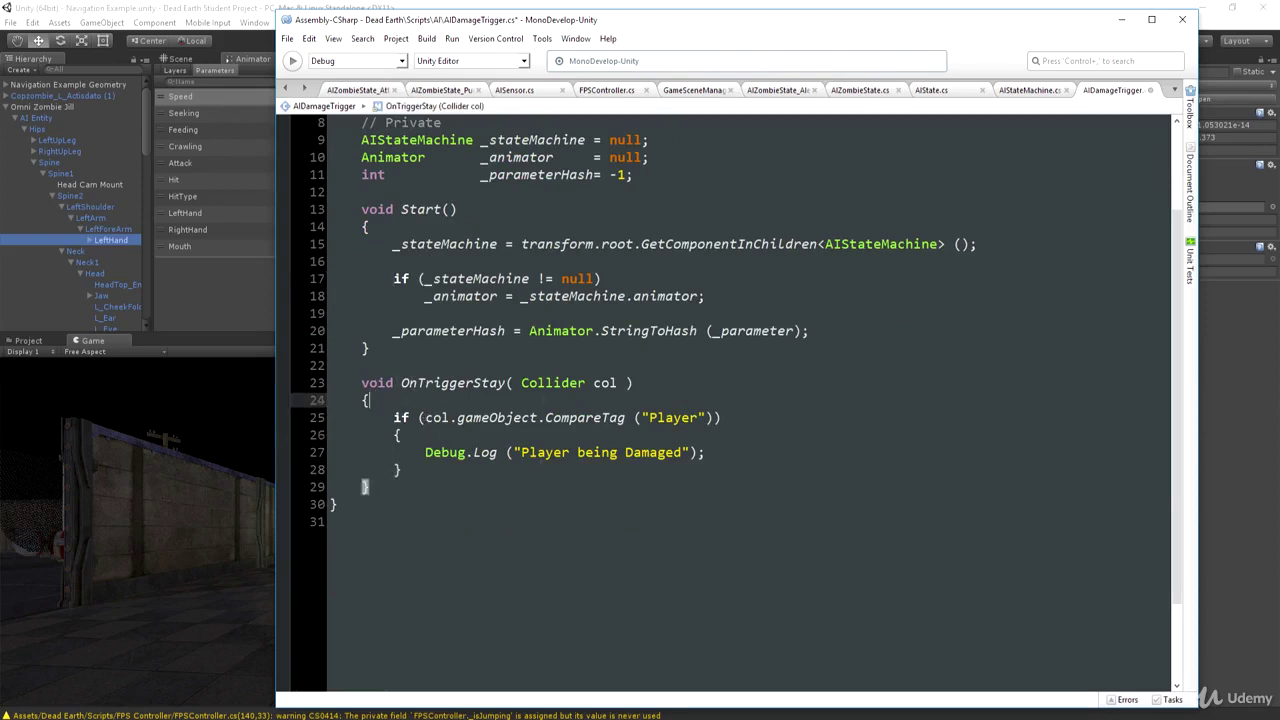
pyautogui.press('Return')
pyautogui.write('if')
pyautogui.write('(_')
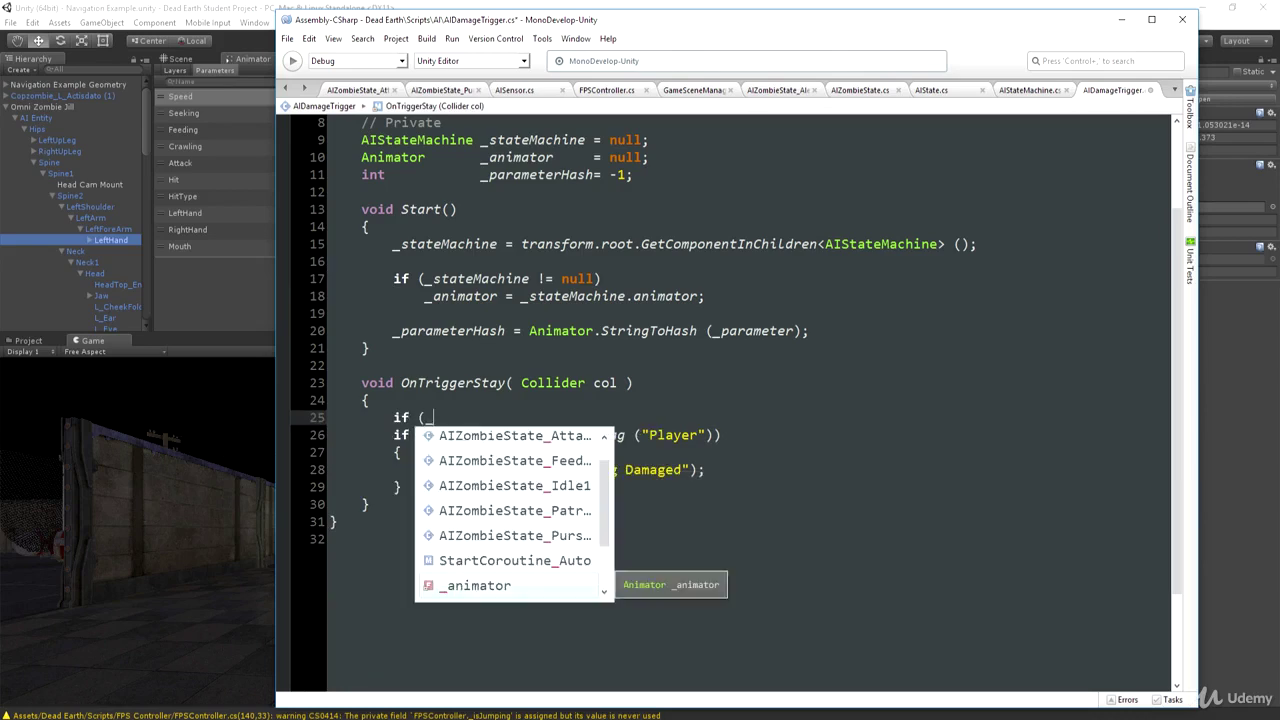
pyautogui.press('Escape')
pyautogui.write('!_a')
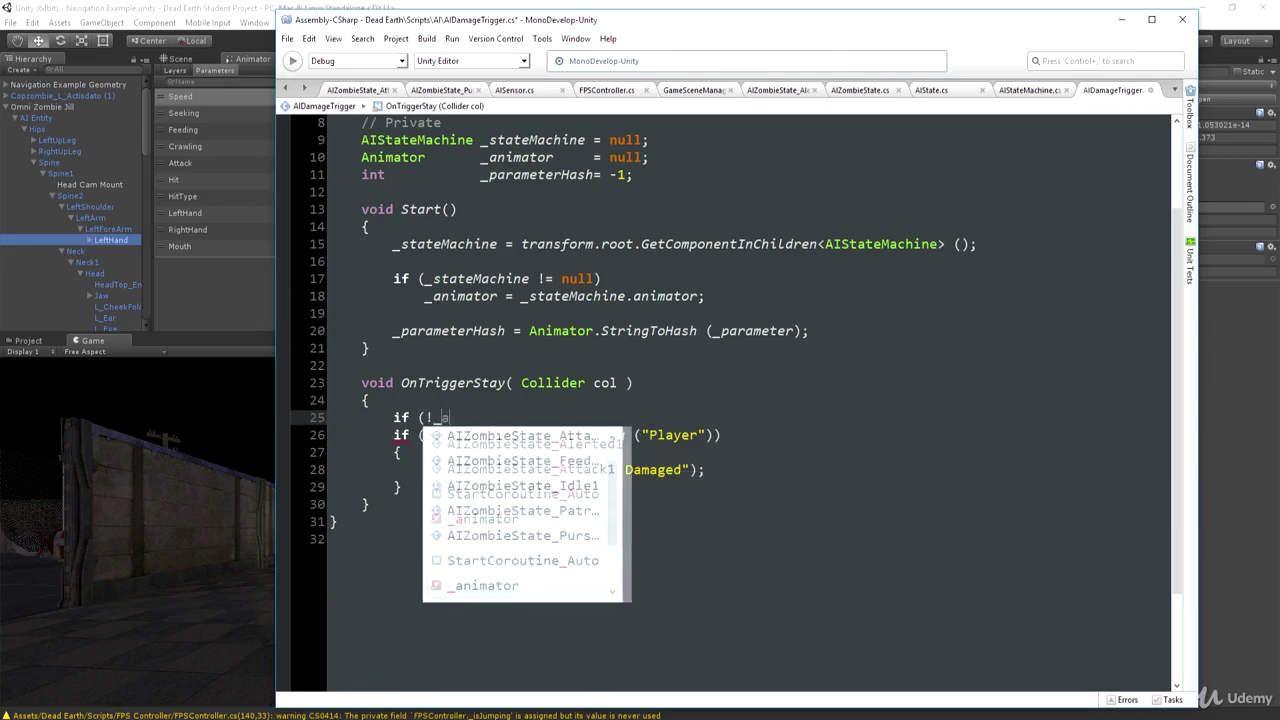
pyautogui.write('nimator)     return')
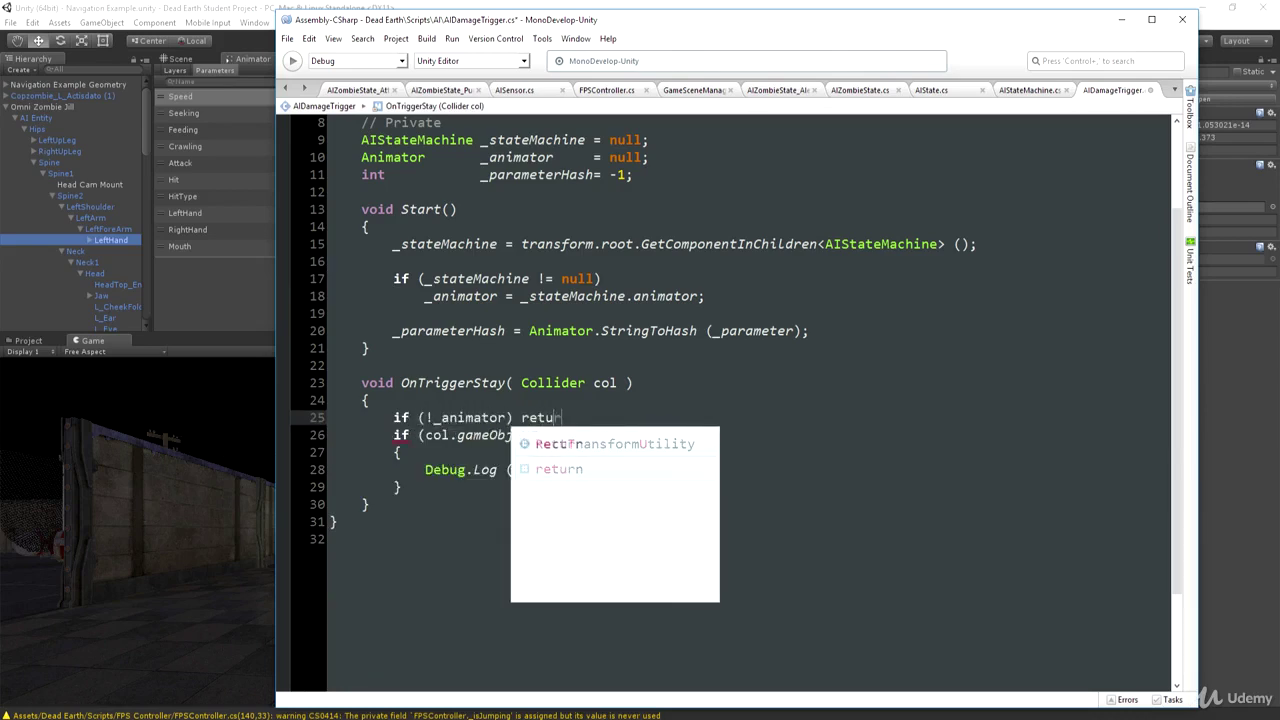
pyautogui.write(';')
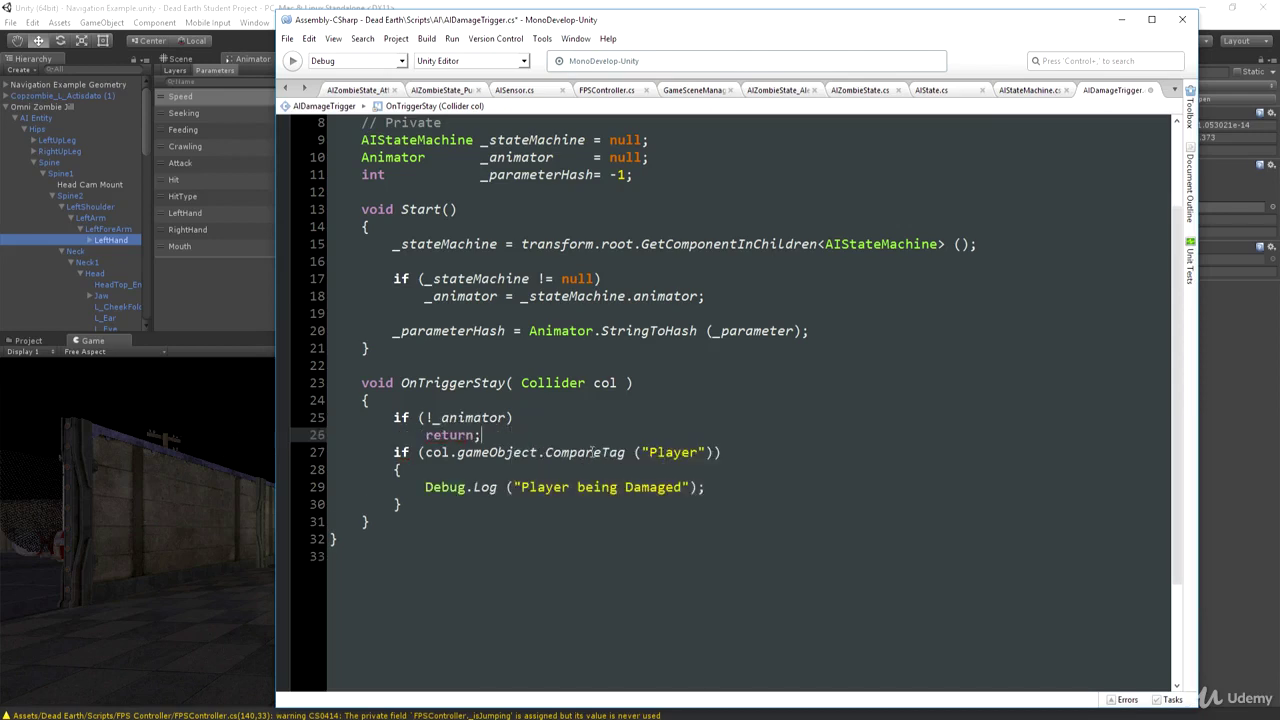
pyautogui.press('Return')
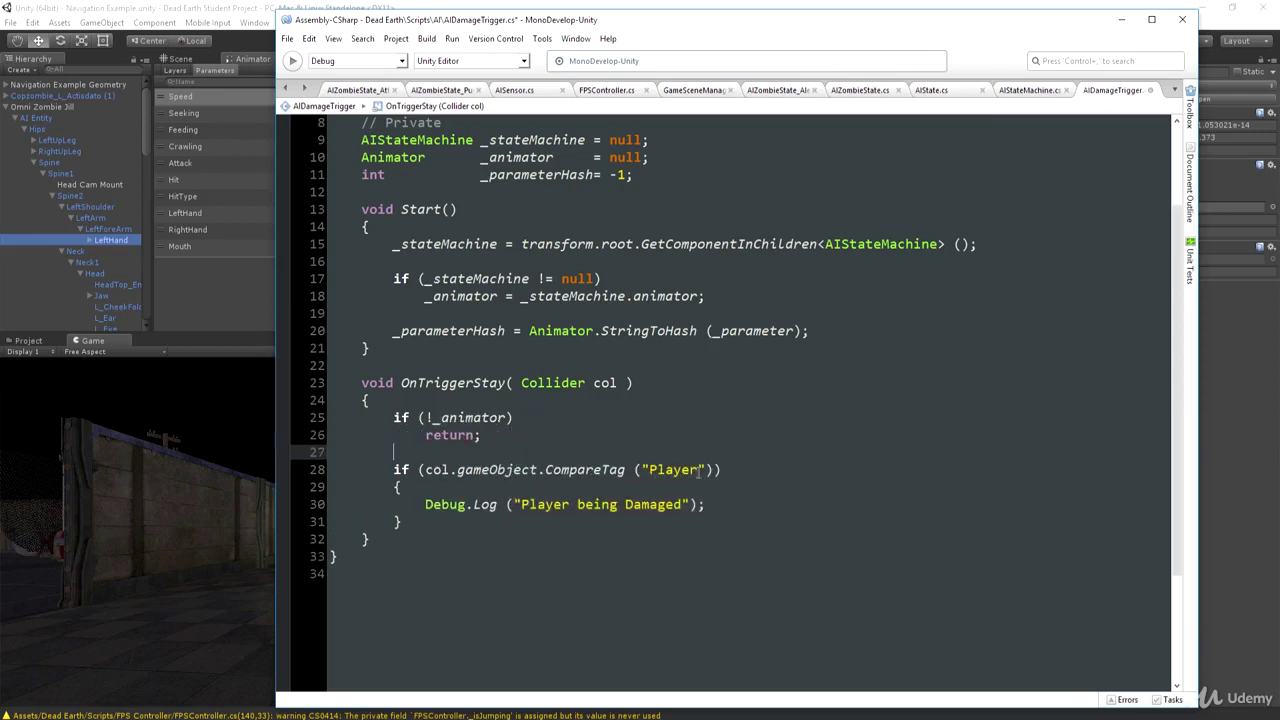
# Step: Extend the Player tag condition with && _animator.GetFloat(_parameterHash) >0.9f, add a trailing space to the log message, and save the script
pyautogui.click(711, 470)
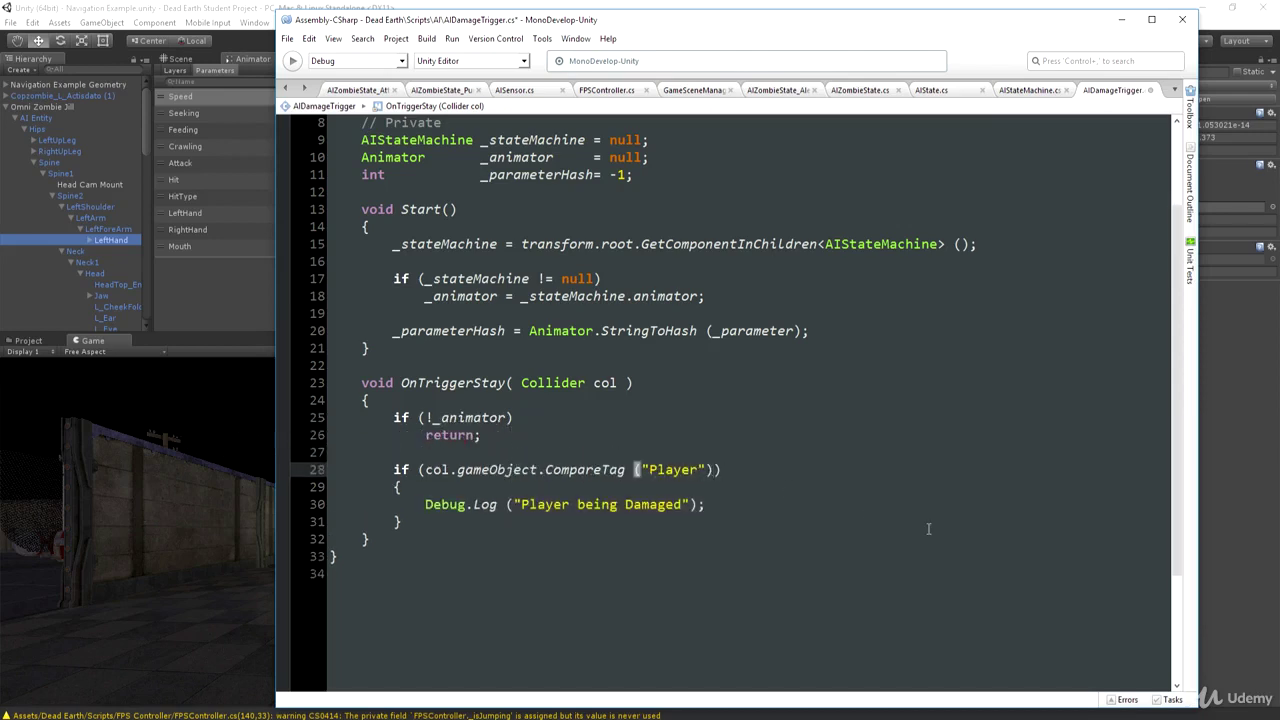
pyautogui.write('&& _animator.')
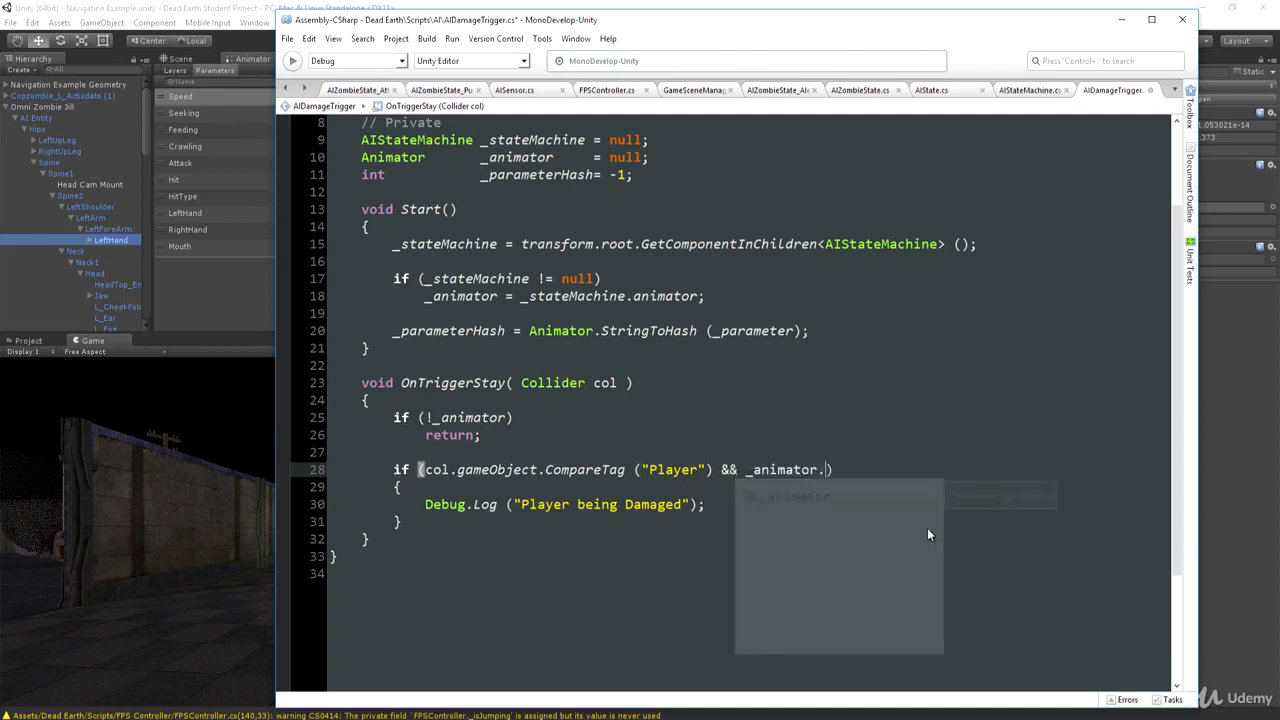
pyautogui.write('GetFloat')
pyautogui.press('Return')
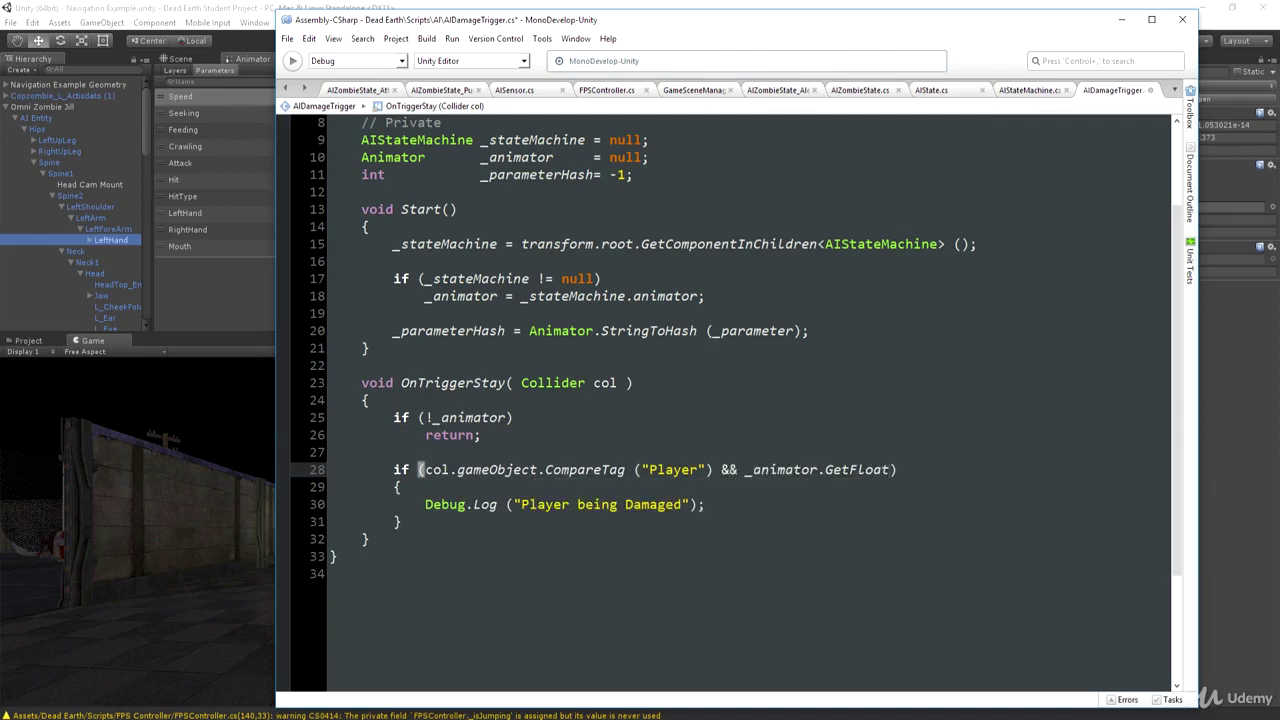
pyautogui.write('(_parameterHash')
pyautogui.press('Return')
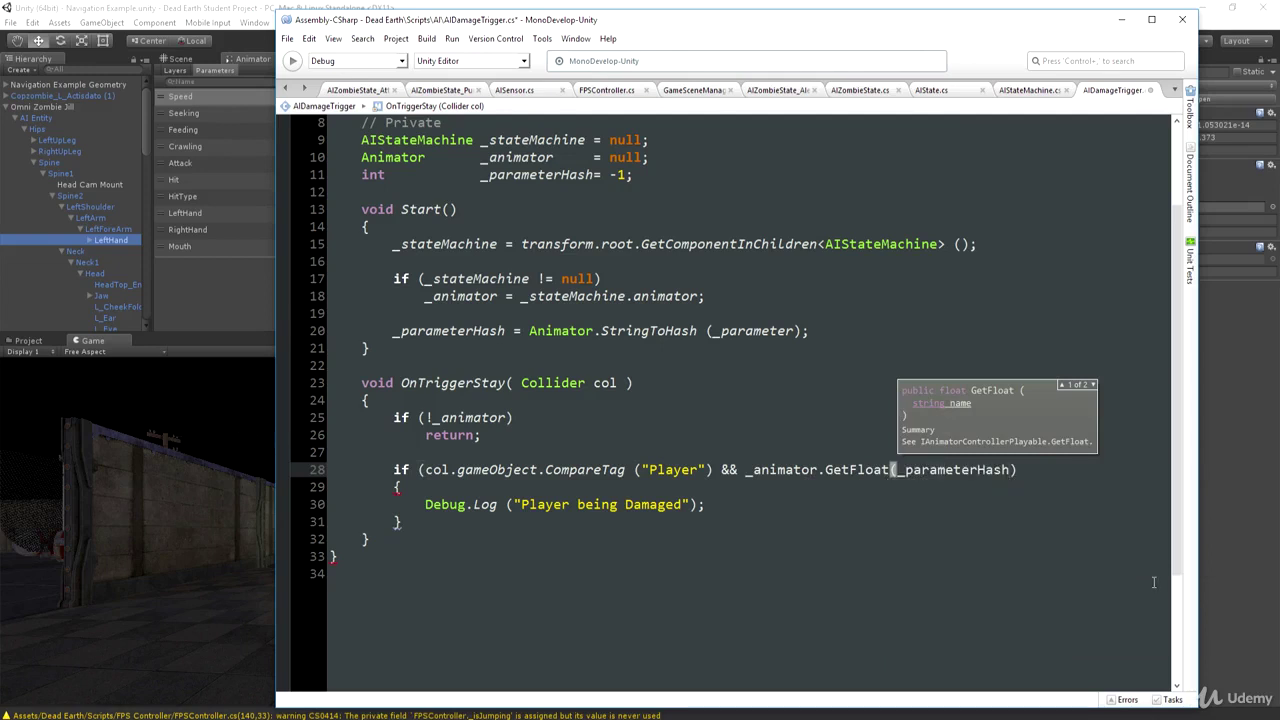
pyautogui.click(1027, 352)
pyautogui.click(1024, 469)
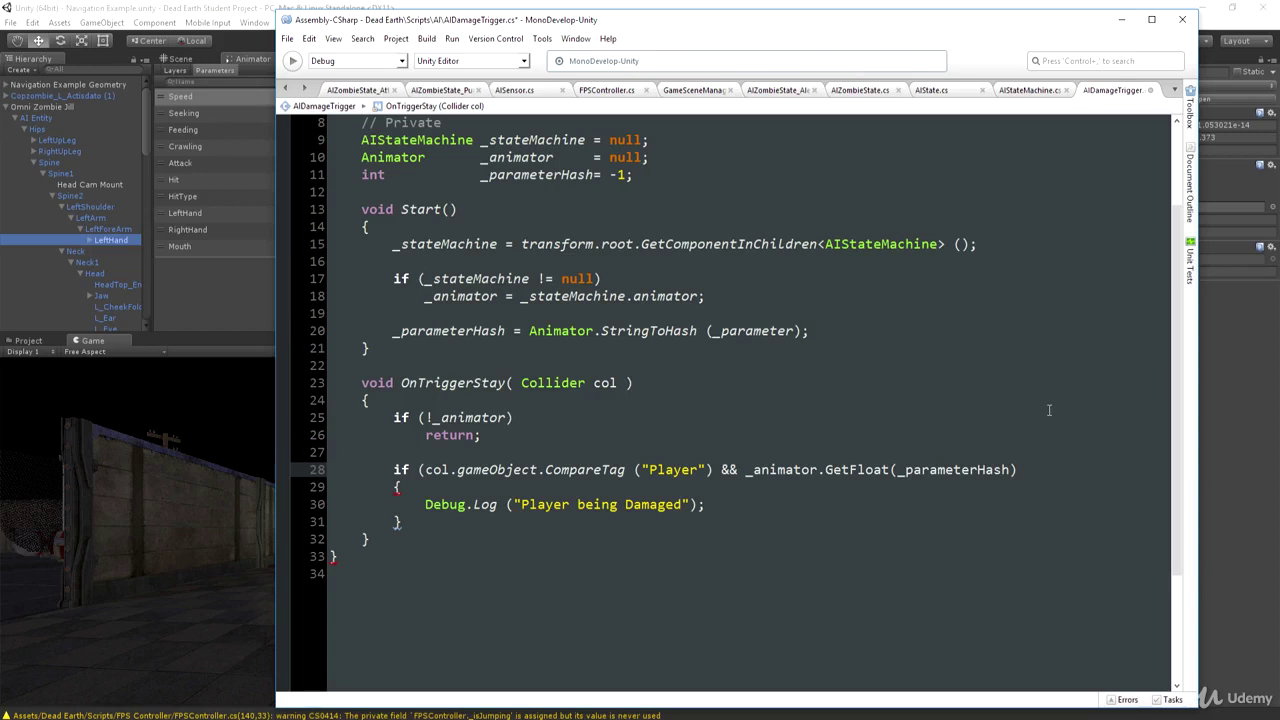
pyautogui.write('>0.9f)')
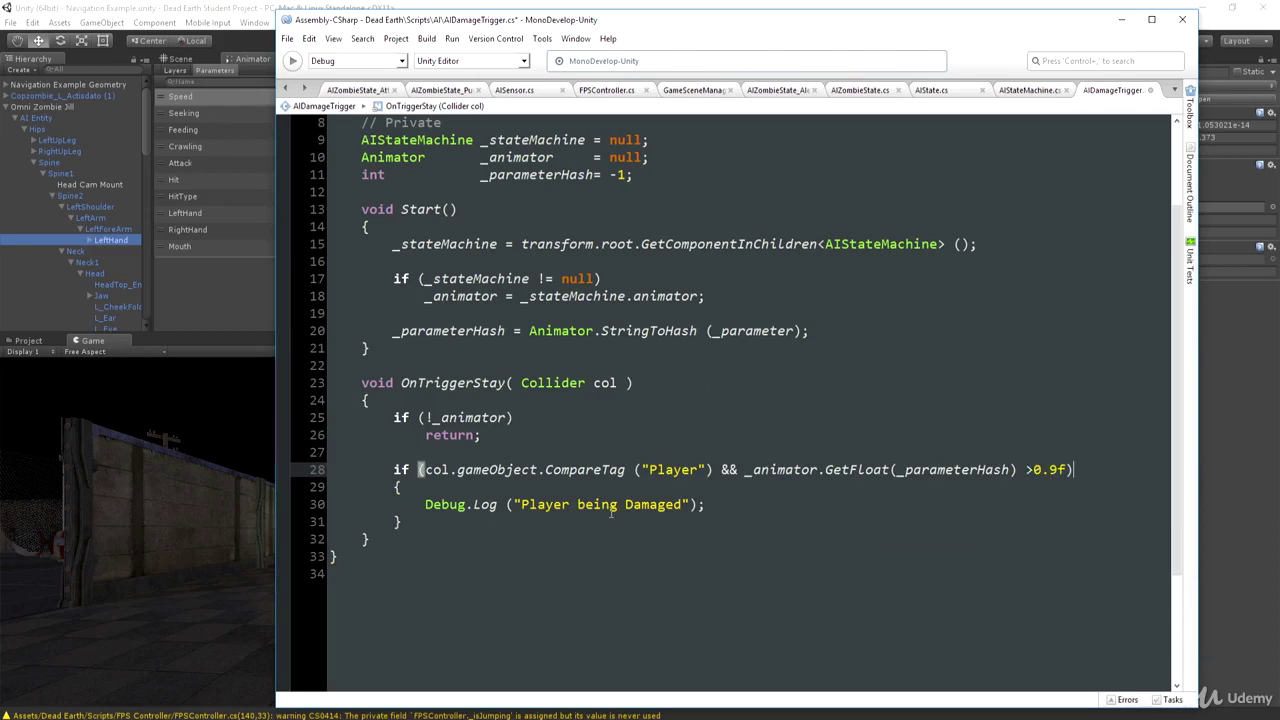
pyautogui.click(687, 504)
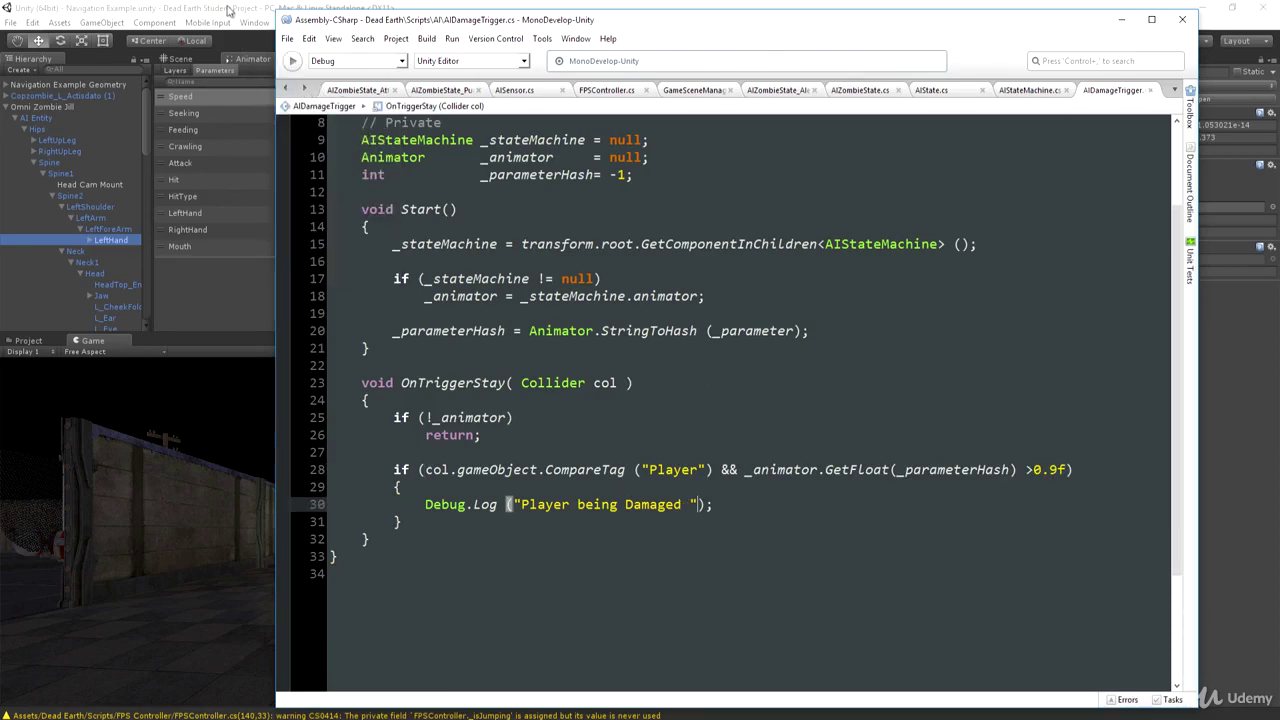
# Step: Switch to Unity and inspect the AI Damage Trigger component on the zombie's RightHand
pyautogui.click(228, 10)
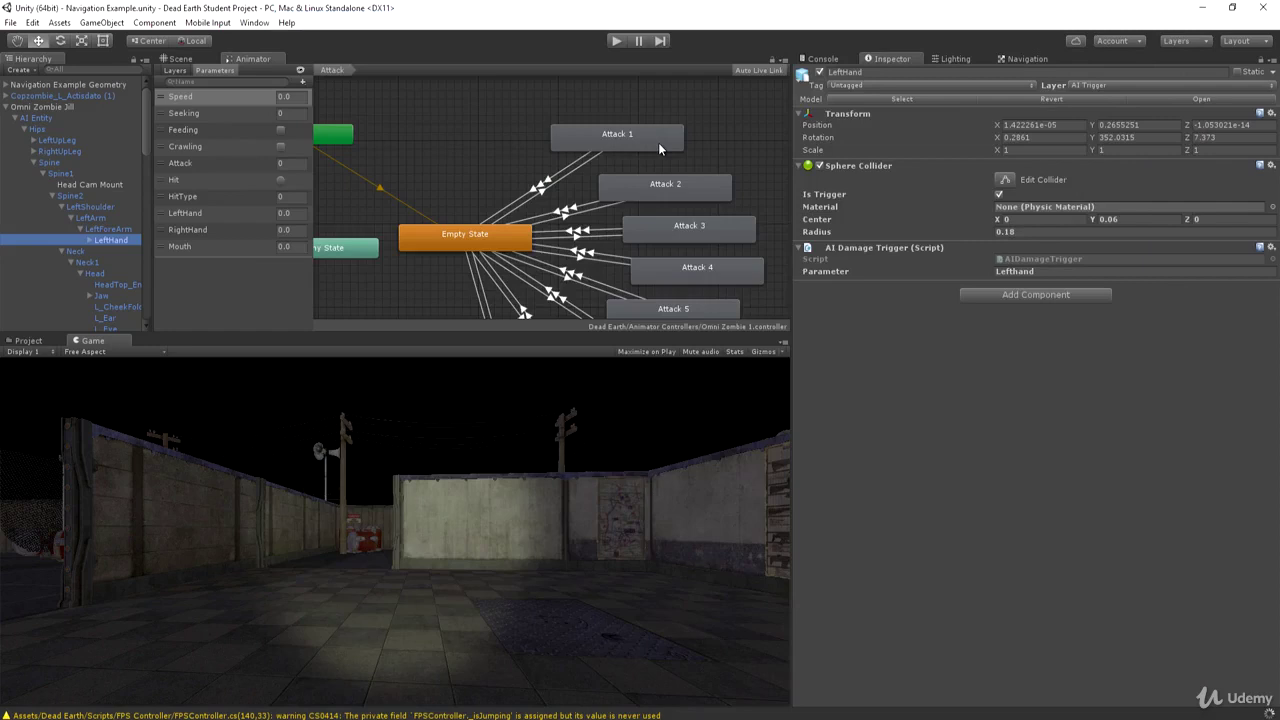
pyautogui.scroll(-3, 124, 207)
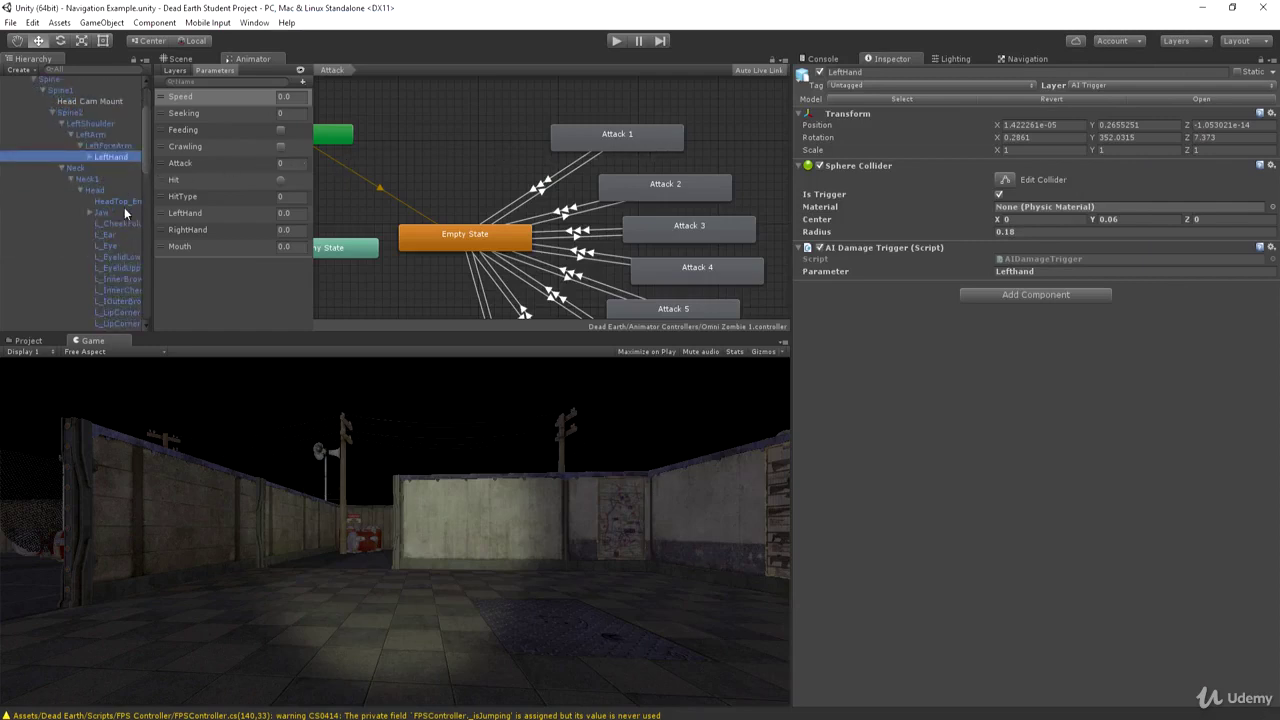
pyautogui.scroll(-9, 124, 207)
pyautogui.scroll(-2, 126, 207)
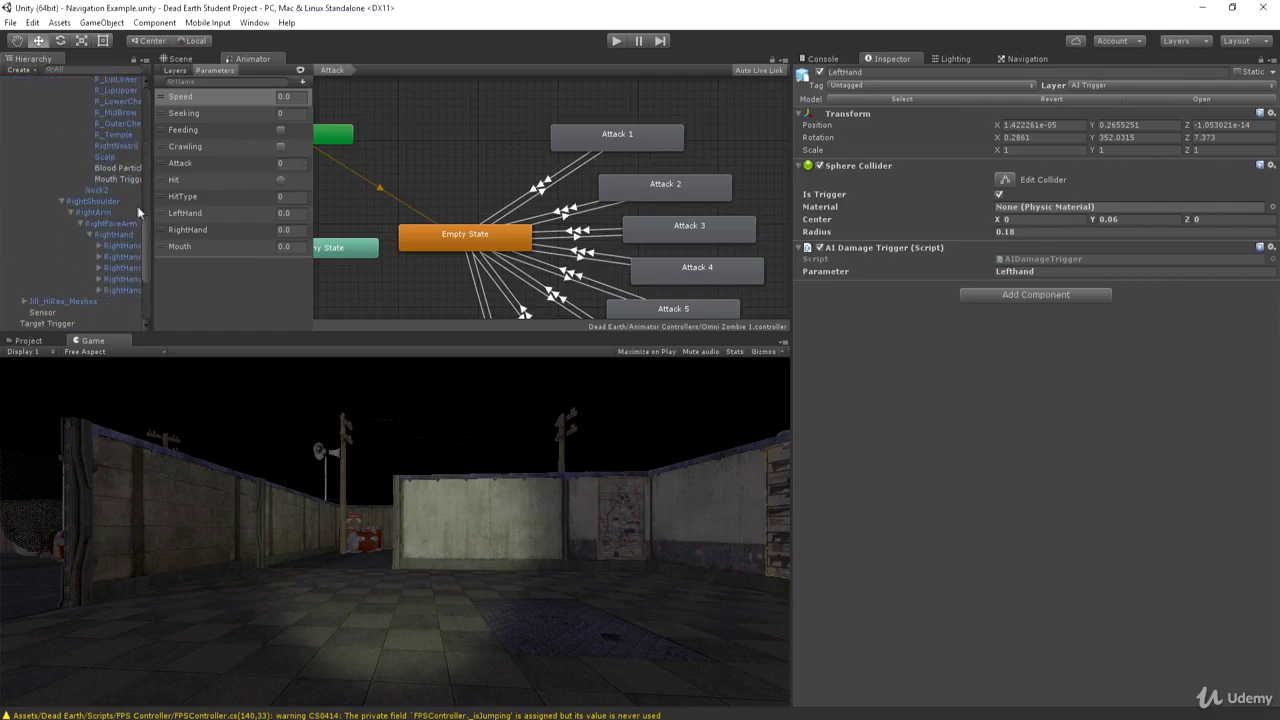
pyautogui.click(113, 234)
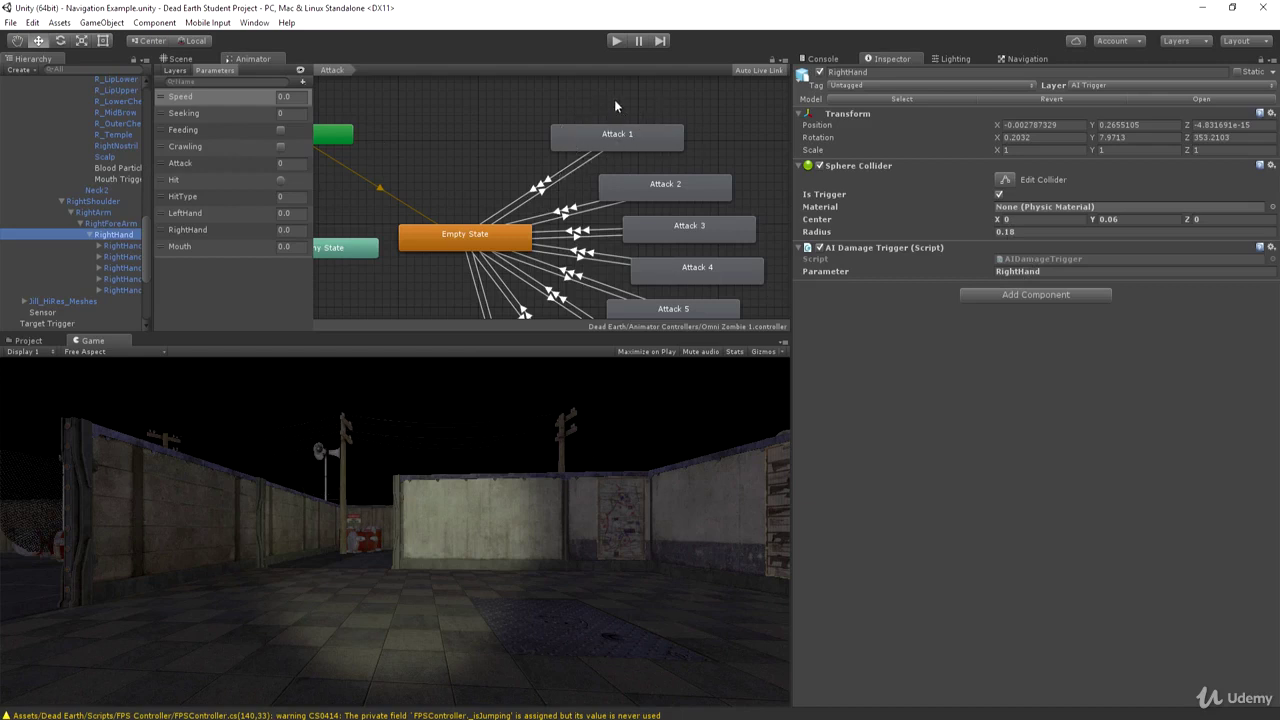
# Step: Clear the console, play-test the zombie's attack while watching the console, and stop the game
pyautogui.click(823, 58)
pyautogui.click(808, 70)
pyautogui.click(617, 40)
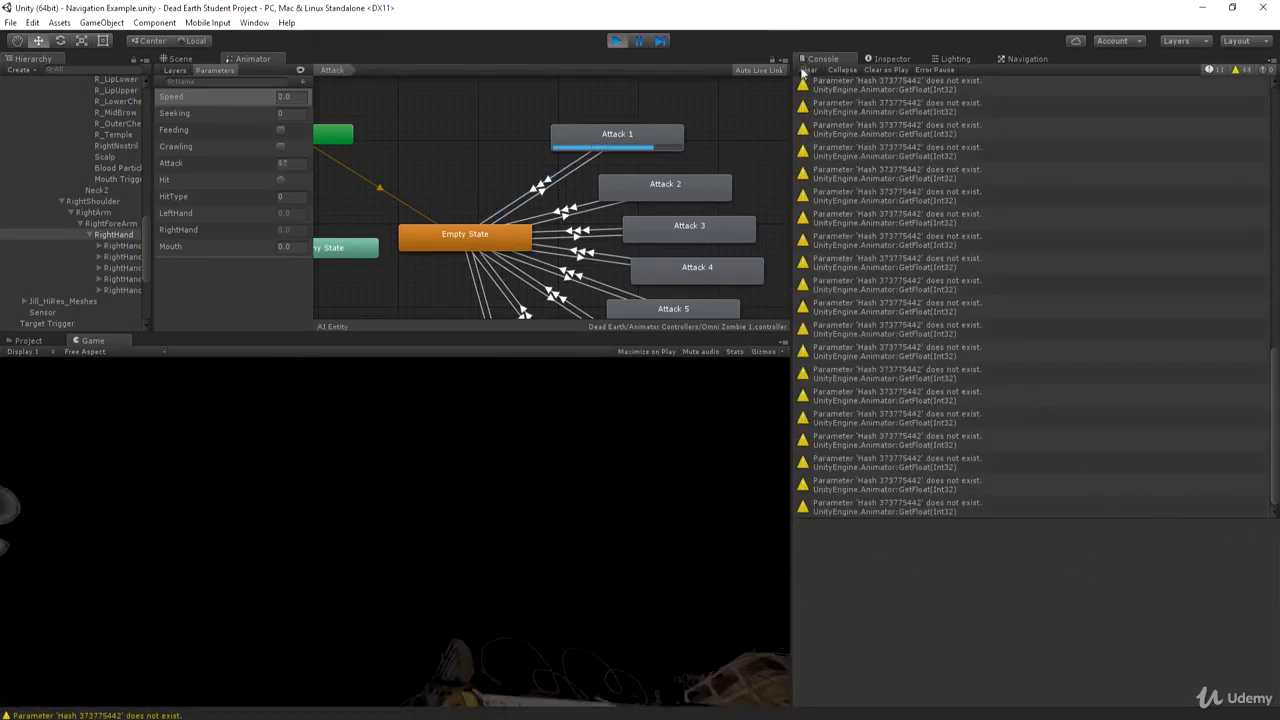
pyautogui.click(616, 41)
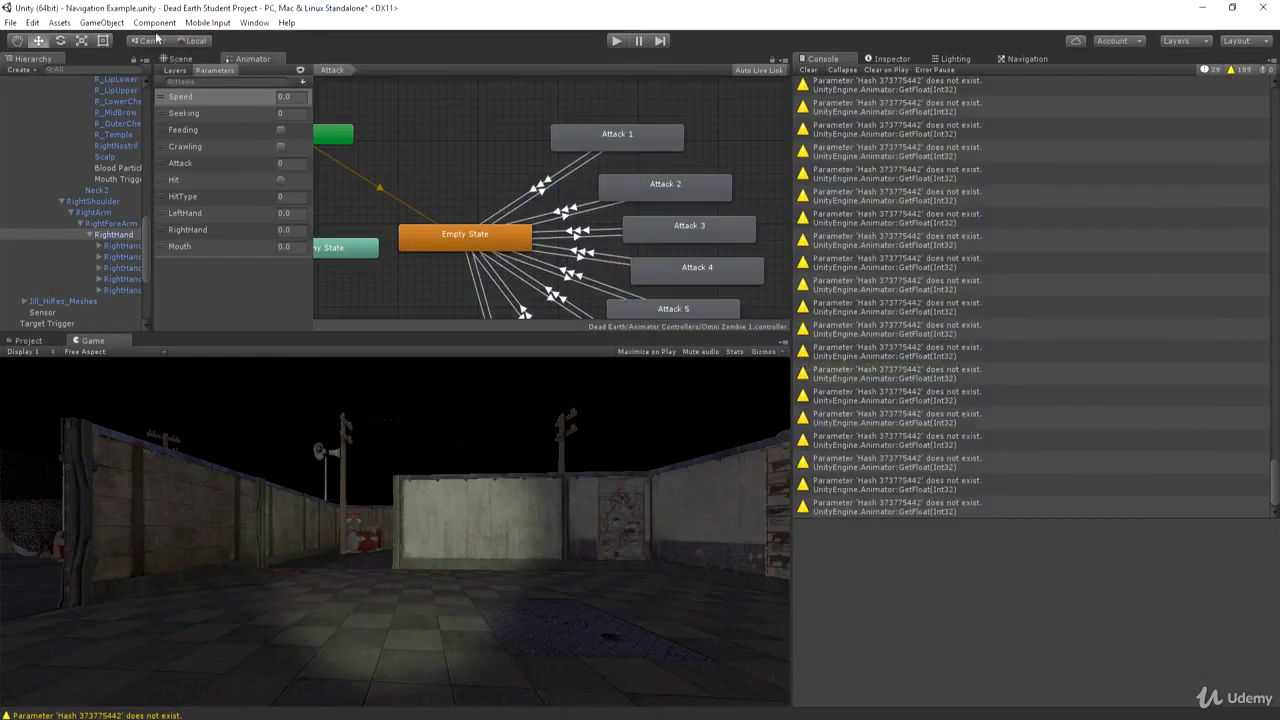
# Step: Widen the Hierarchy and check the AI Damage Trigger parameter names on RightHand and Mouth Trigger against the animator parameters
pyautogui.moveTo(153, 204); pyautogui.dragTo(399, 204)
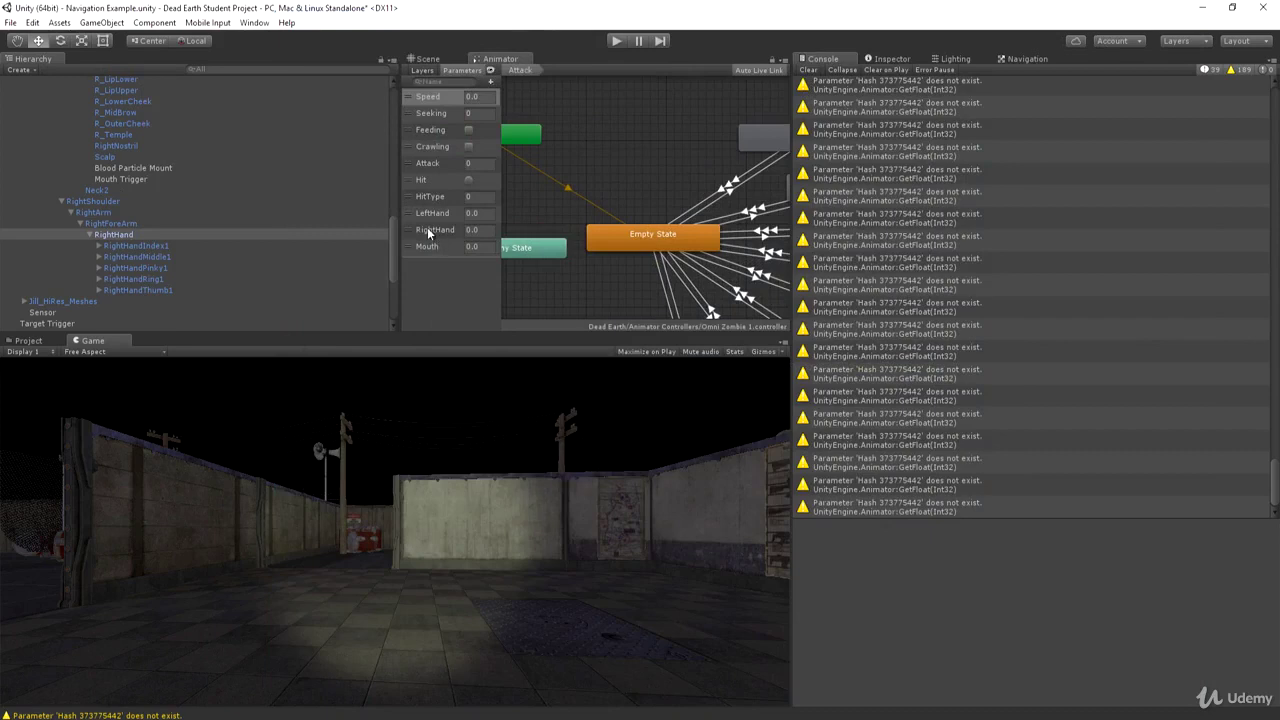
pyautogui.click(900, 60)
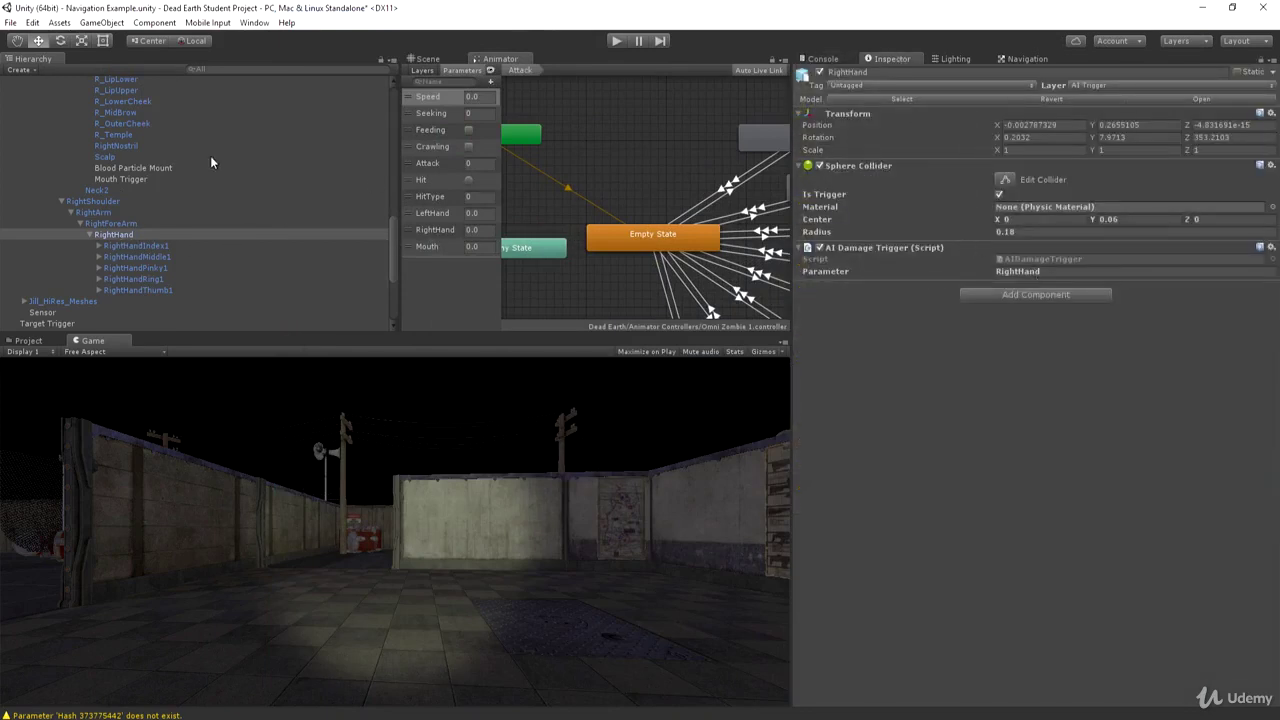
pyautogui.click(120, 179)
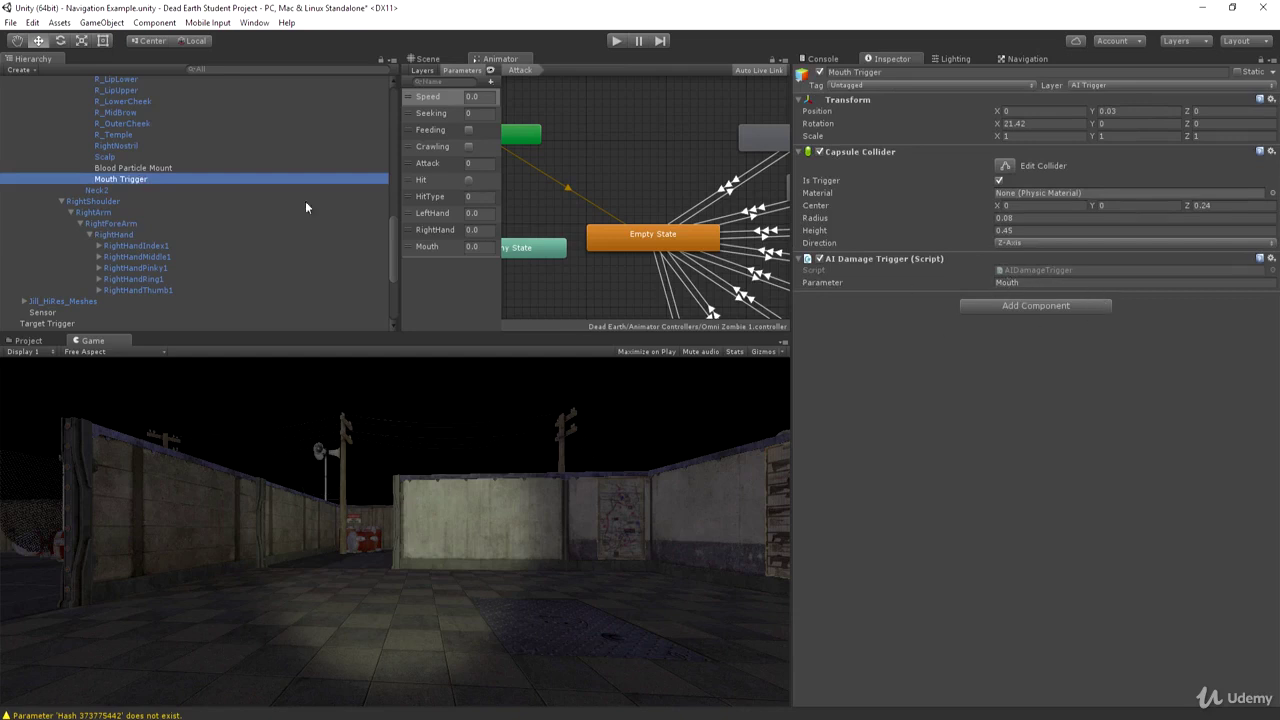
# Step: Set the AI Damage Trigger parameter on the zombie's LeftHand to LeftHand and start the game again
pyautogui.scroll(10, 160, 166)
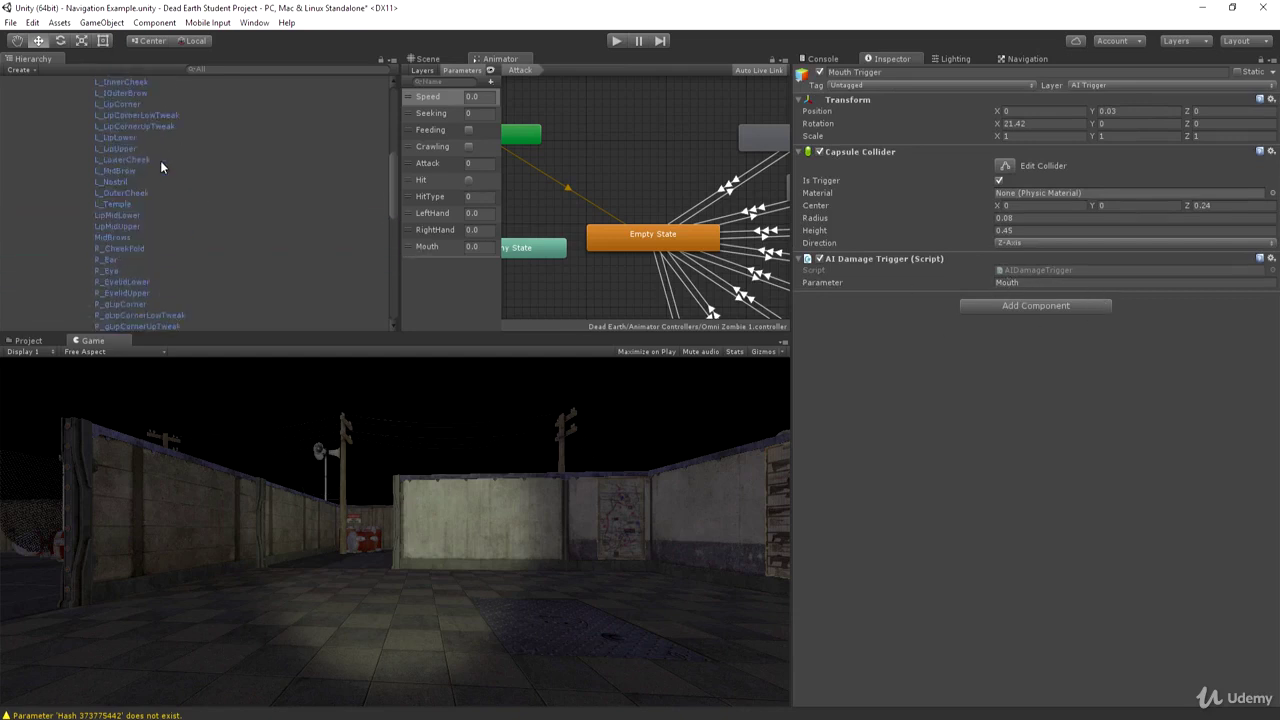
pyautogui.click(106, 157)
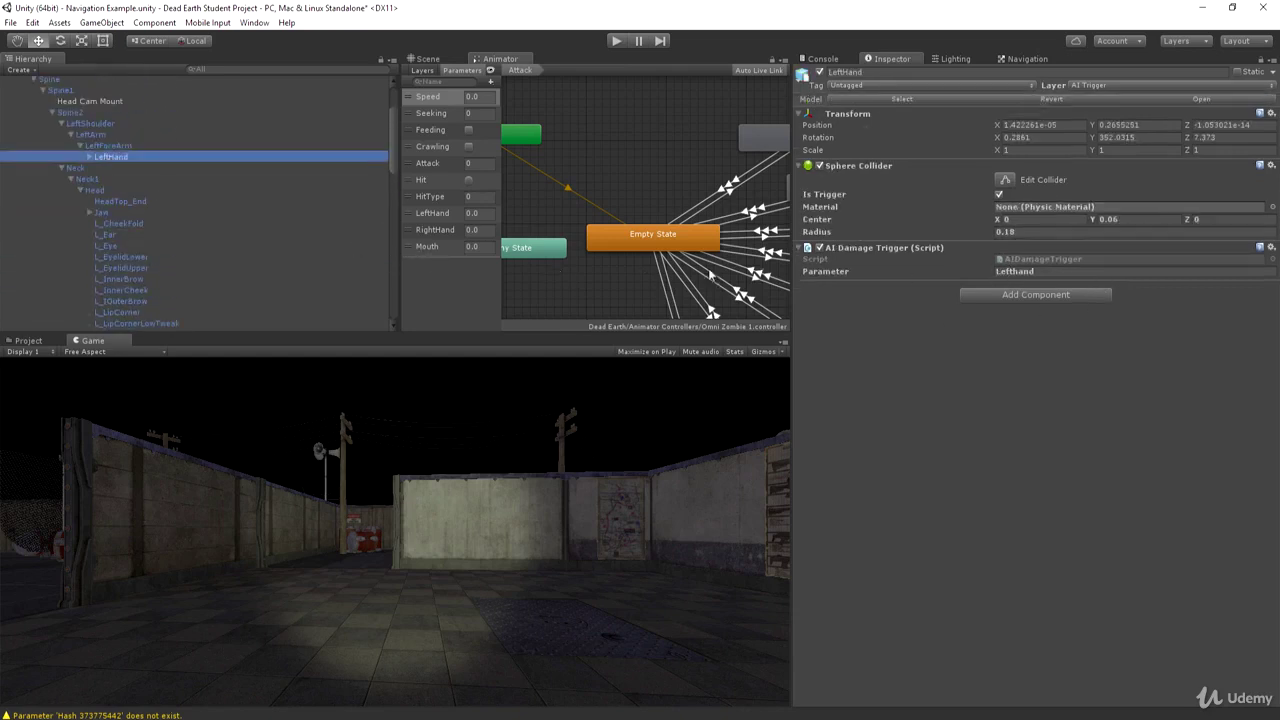
pyautogui.click(1018, 272)
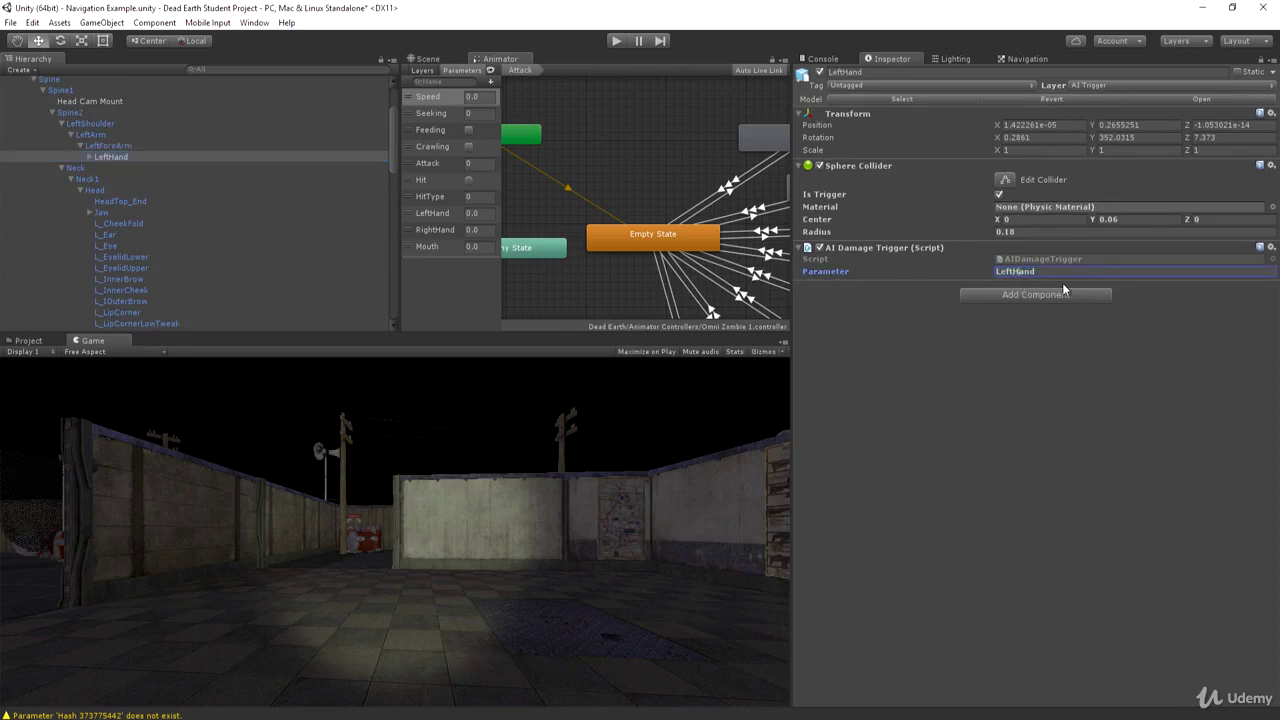
pyautogui.click(616, 41)
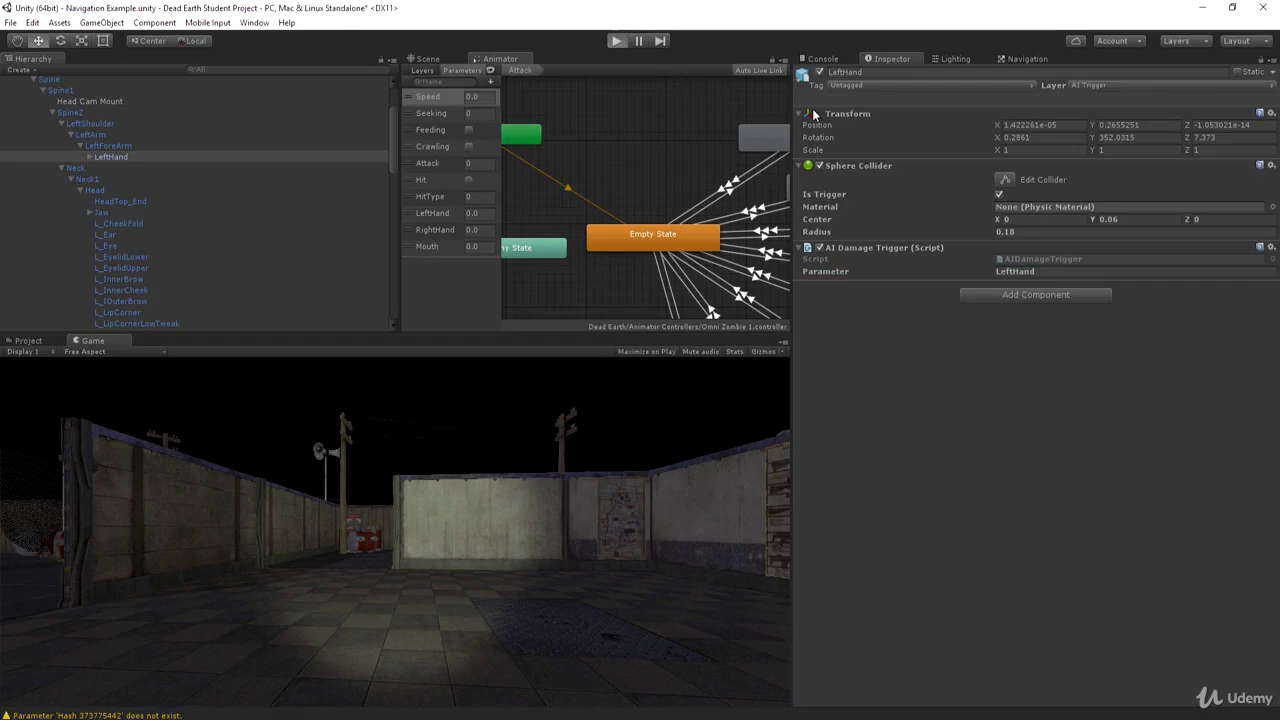
# Step: Play-test the zombie's attack while clearing and watching the console, stop the game, and clear the console again
pyautogui.click(820, 58)
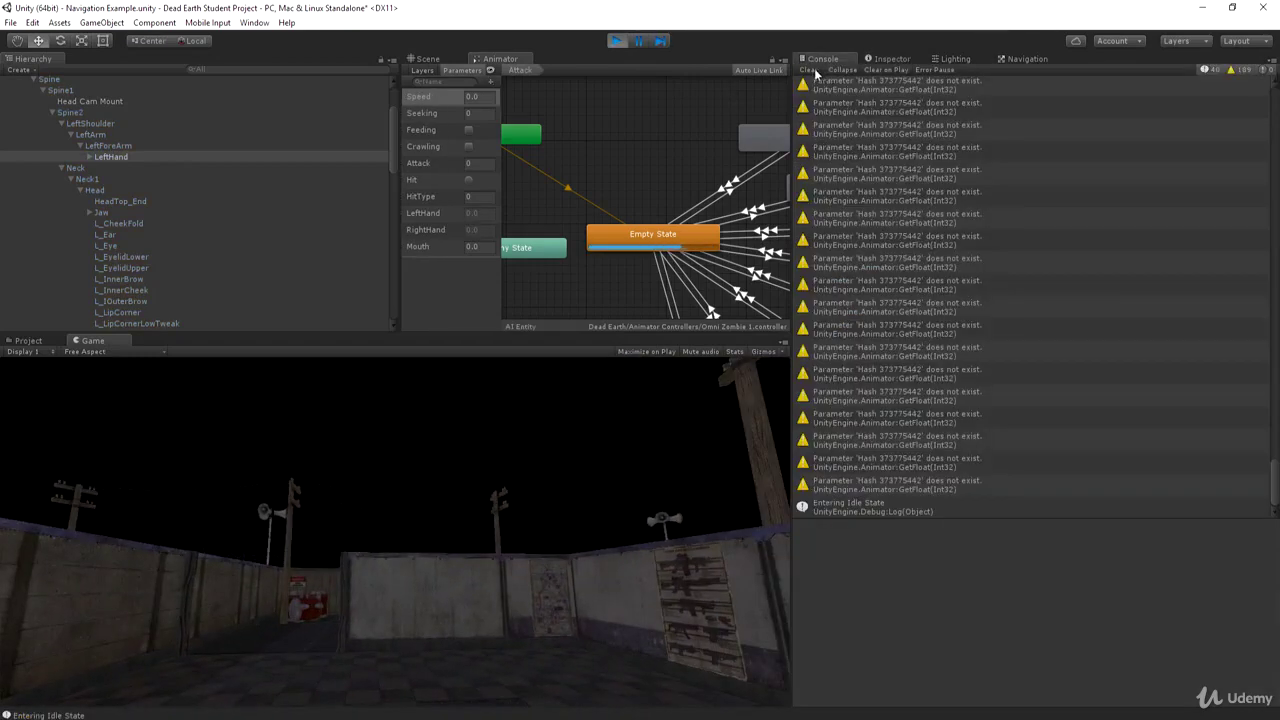
pyautogui.click(808, 70)
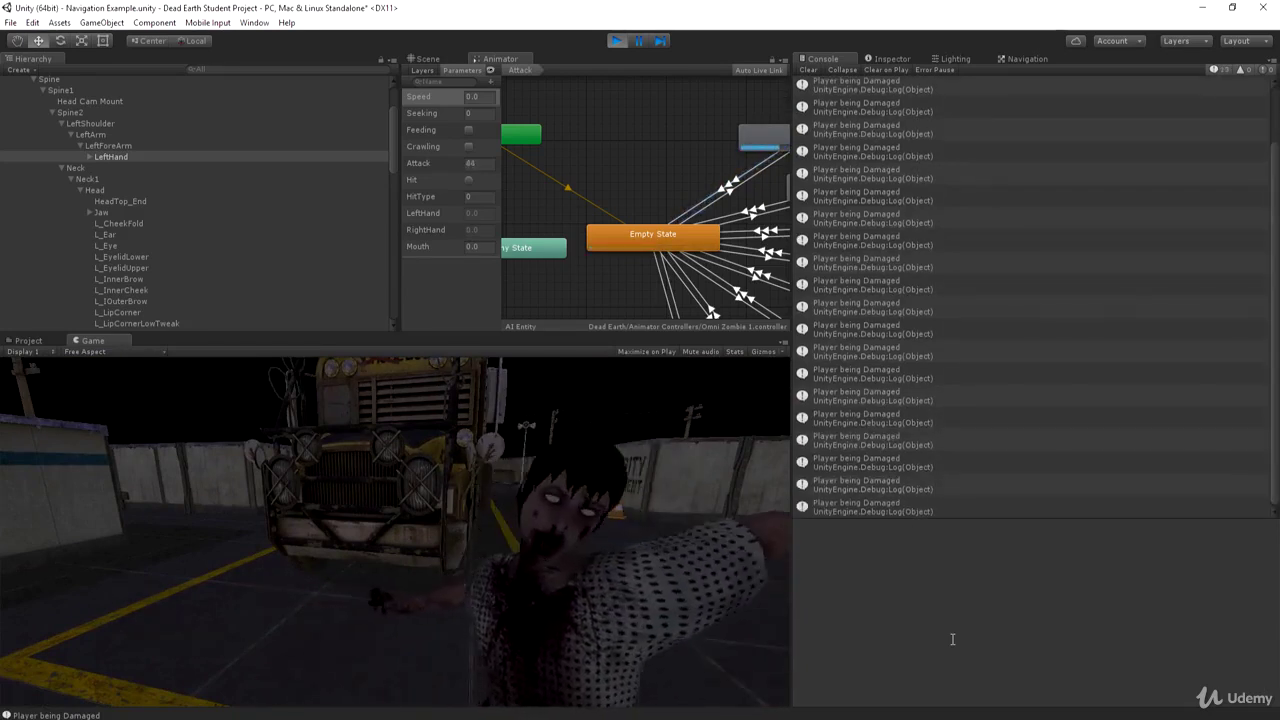
pyautogui.click(808, 69)
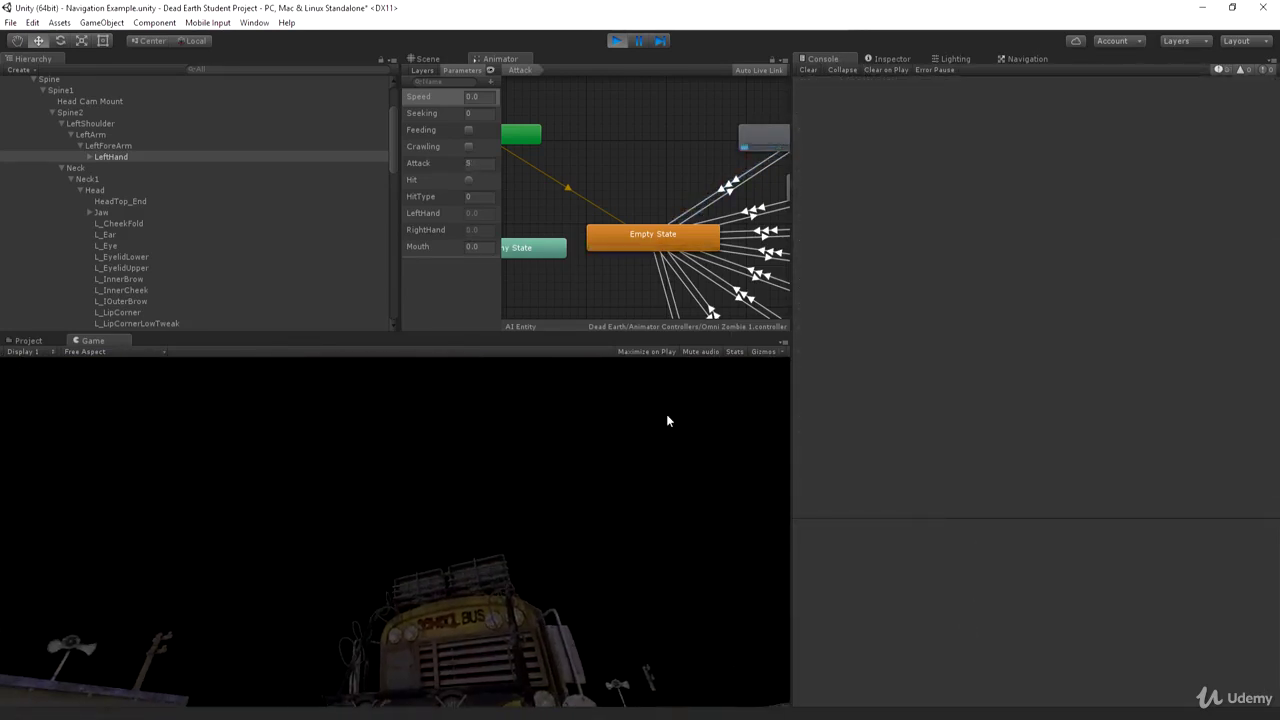
pyautogui.click(615, 41)
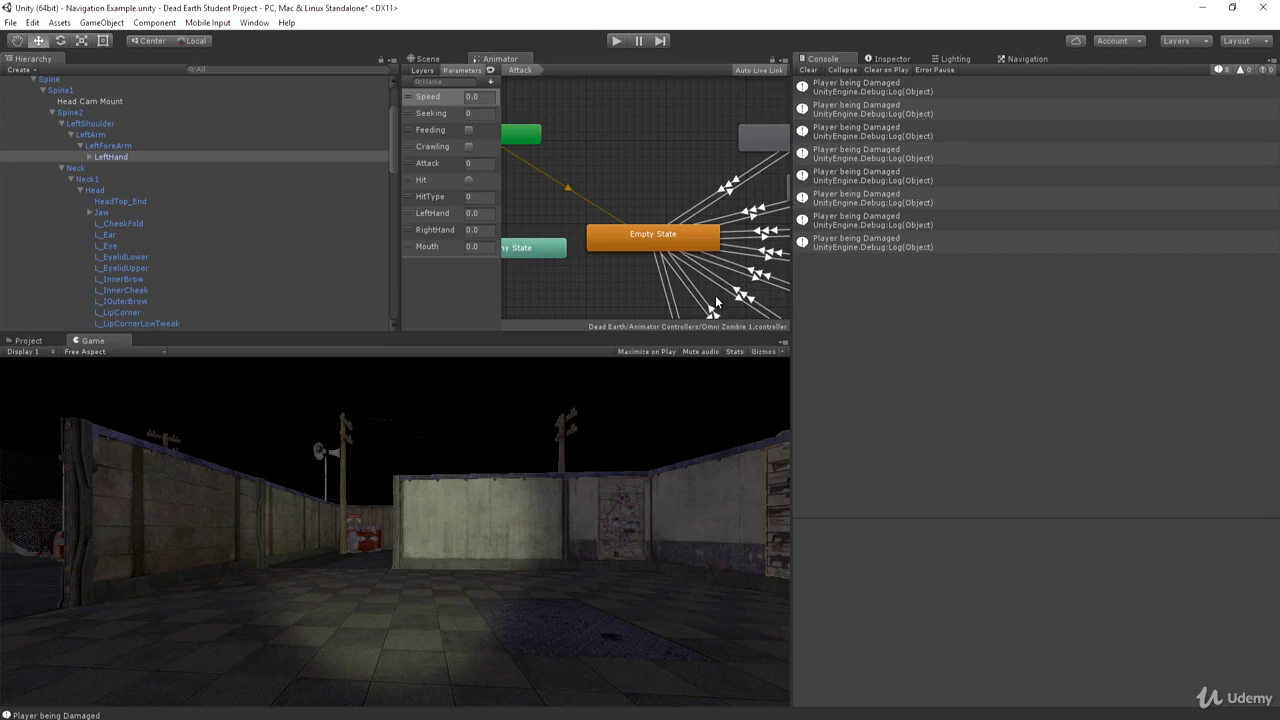
pyautogui.click(808, 70)
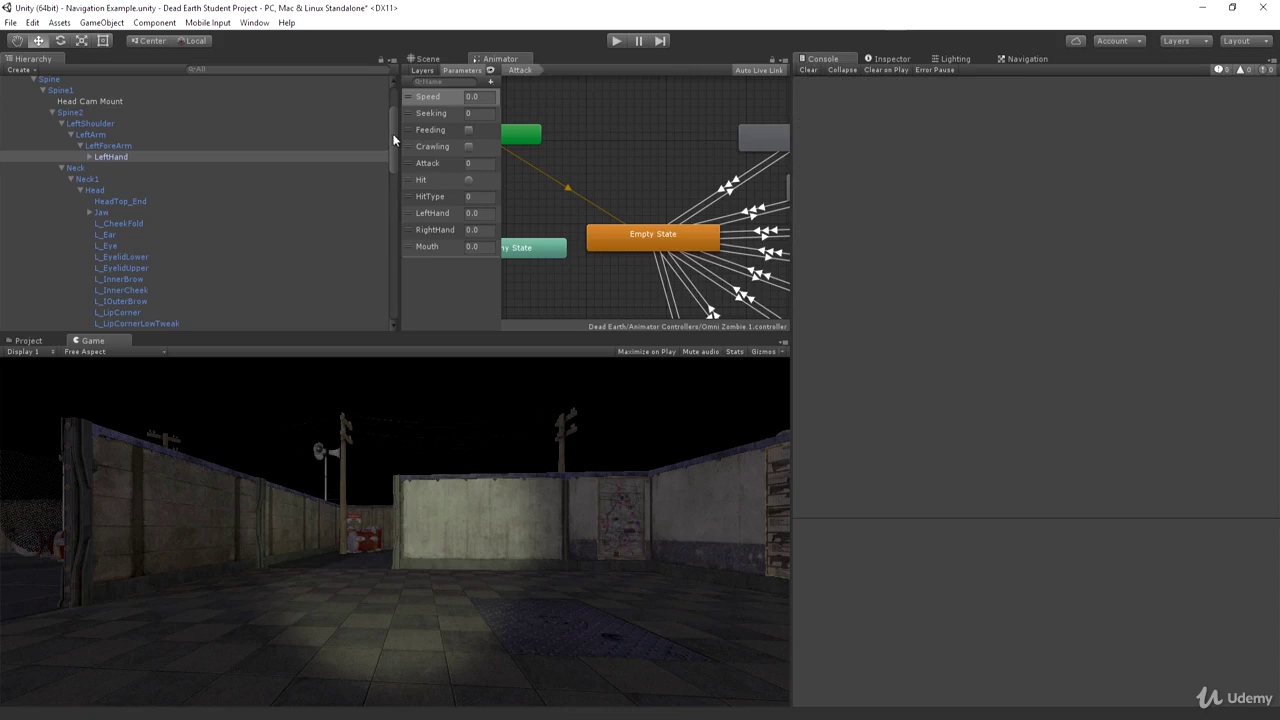
# Step: Set the Attack Less condition of the Empty State to Attack 1 transition to 21 in the Attack layer
pyautogui.moveTo(395, 134); pyautogui.dragTo(177, 132)
pyautogui.moveTo(504, 166); pyautogui.dragTo(454, 119, button='middle')
pyautogui.click(454, 119)
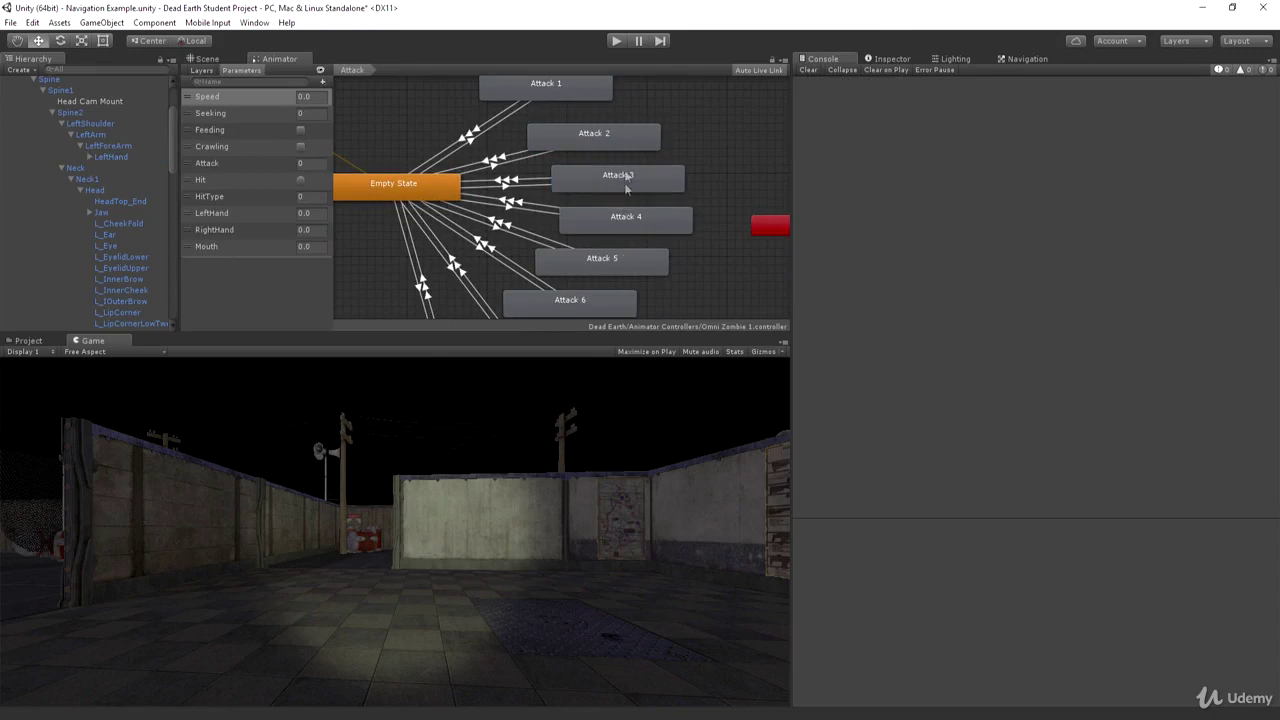
pyautogui.click(482, 131)
pyautogui.click(890, 59)
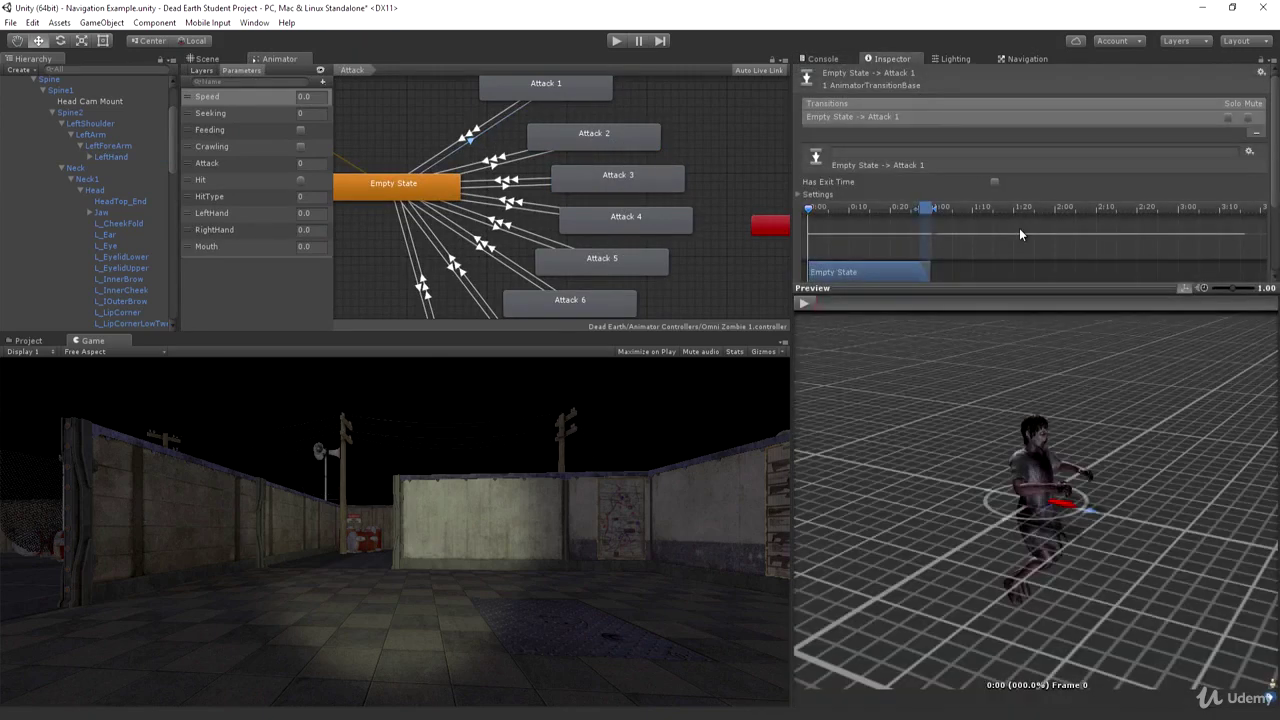
pyautogui.moveTo(990, 284); pyautogui.dragTo(1008, 511)
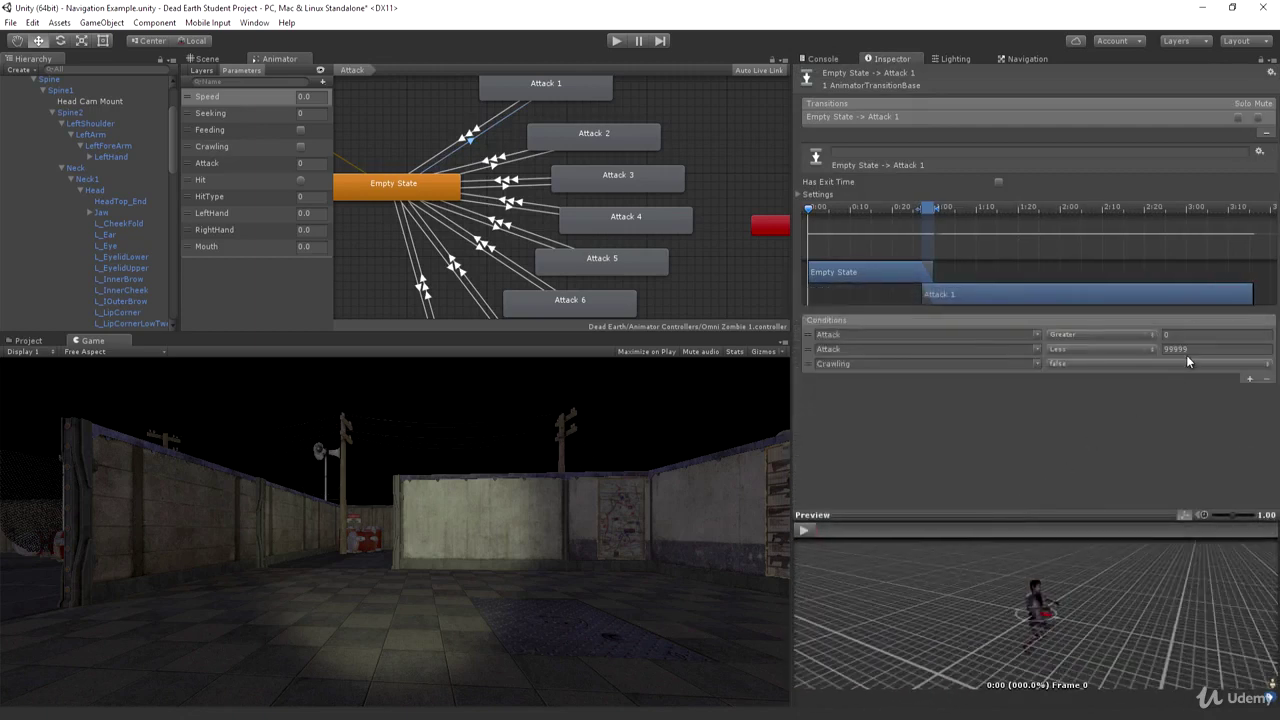
pyautogui.moveTo(553, 137); pyautogui.dragTo(581, 115, button='middle')
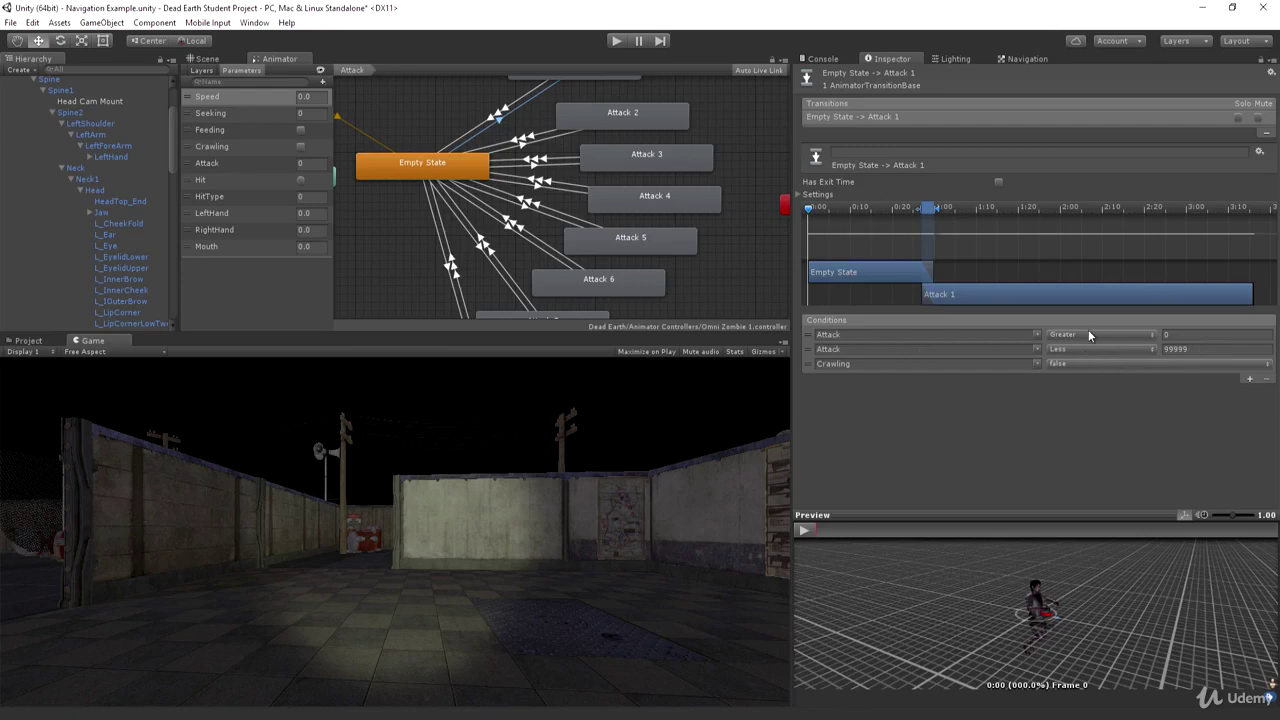
pyautogui.click(1193, 348)
pyautogui.press('BackSpace')
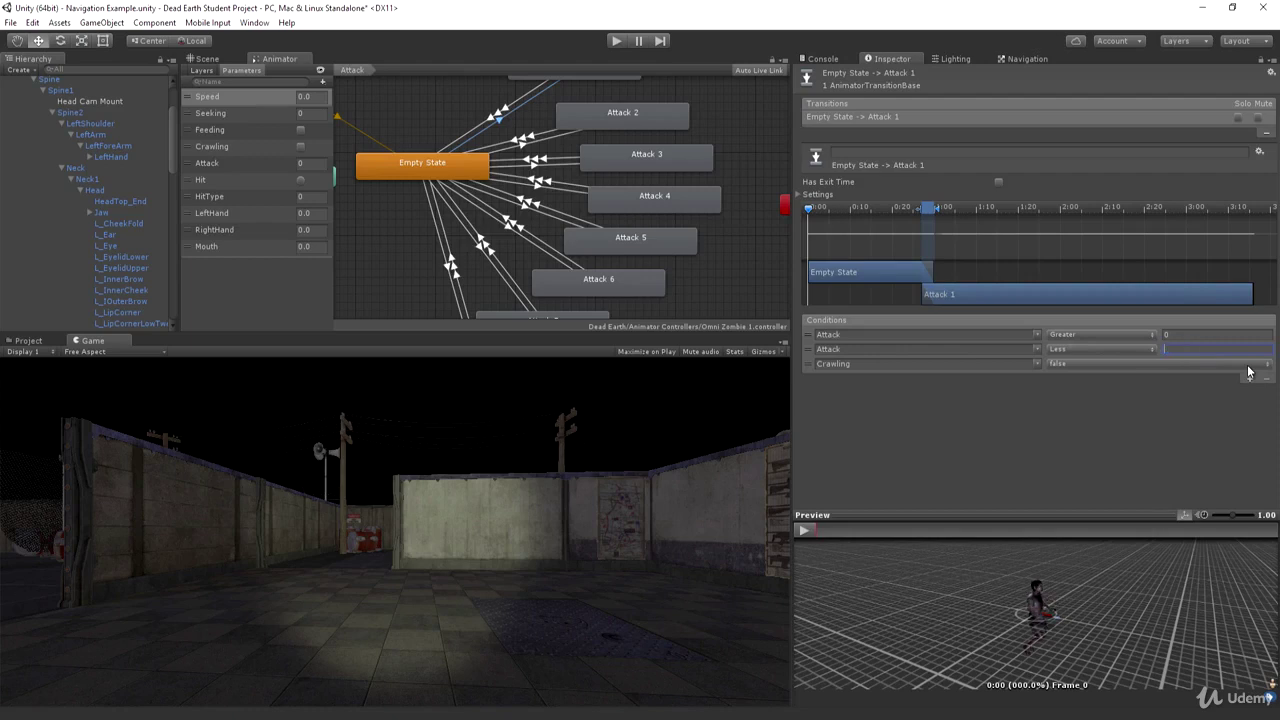
pyautogui.write('21')
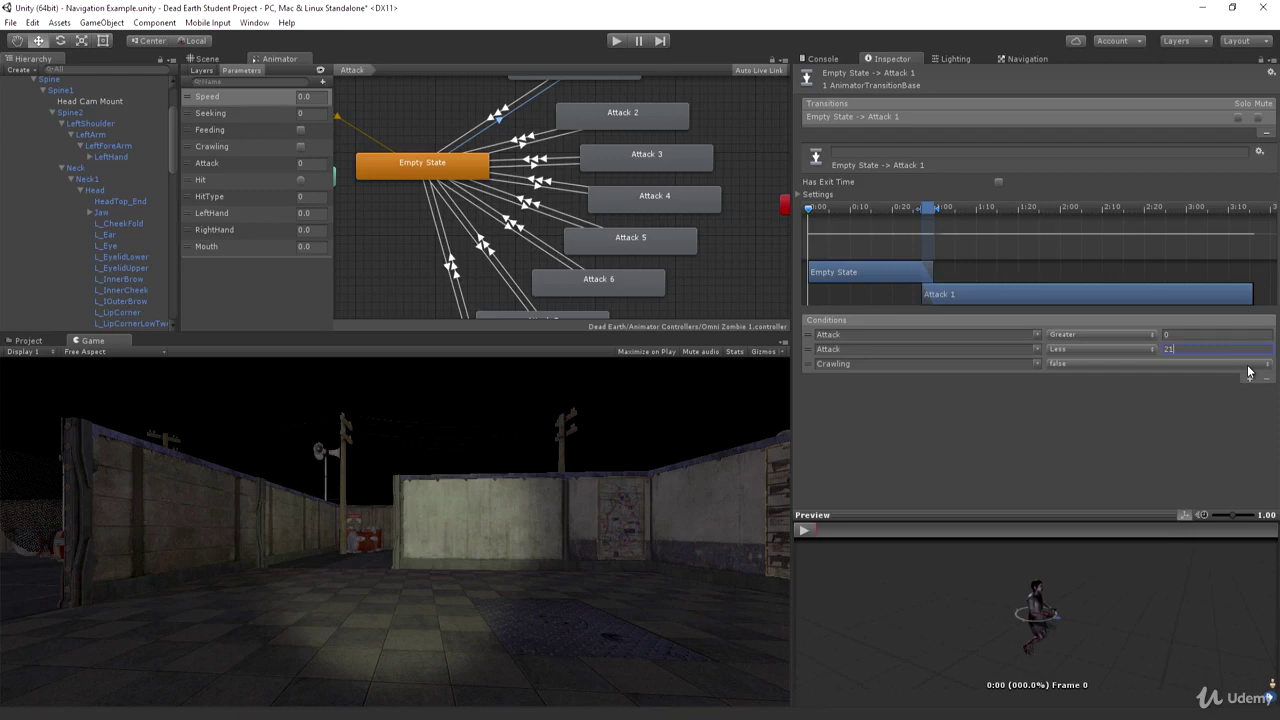
# Step: Open the zombie_neck_bite clip used by the Attack 2 state and preview its animation
pyautogui.doubleClick(604, 118)
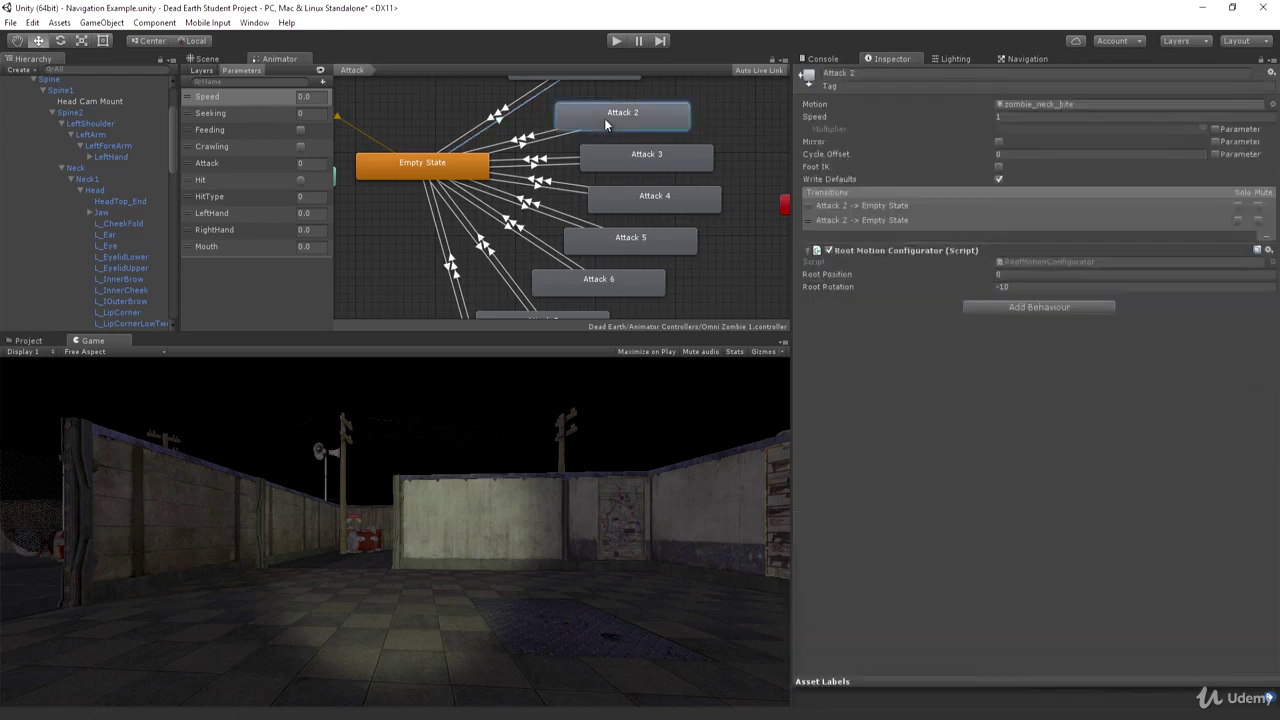
pyautogui.scroll(-5, 1093, 235)
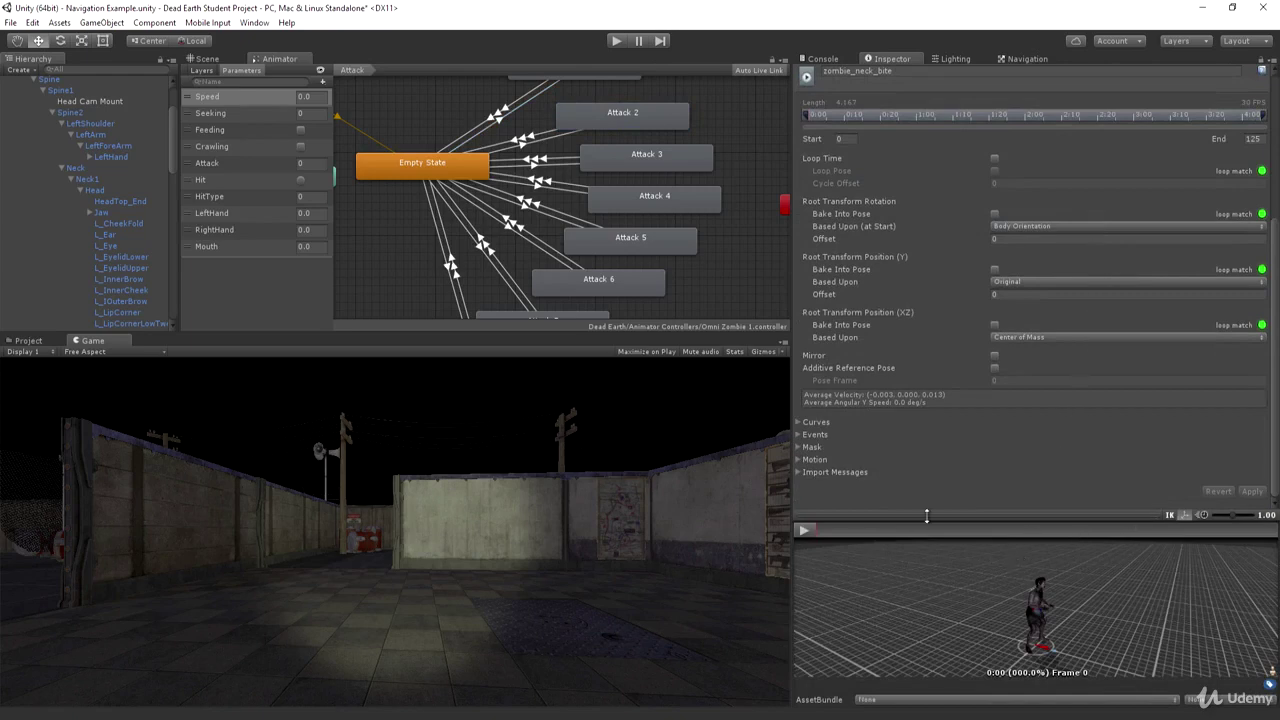
pyautogui.moveTo(926, 515); pyautogui.dragTo(933, 417)
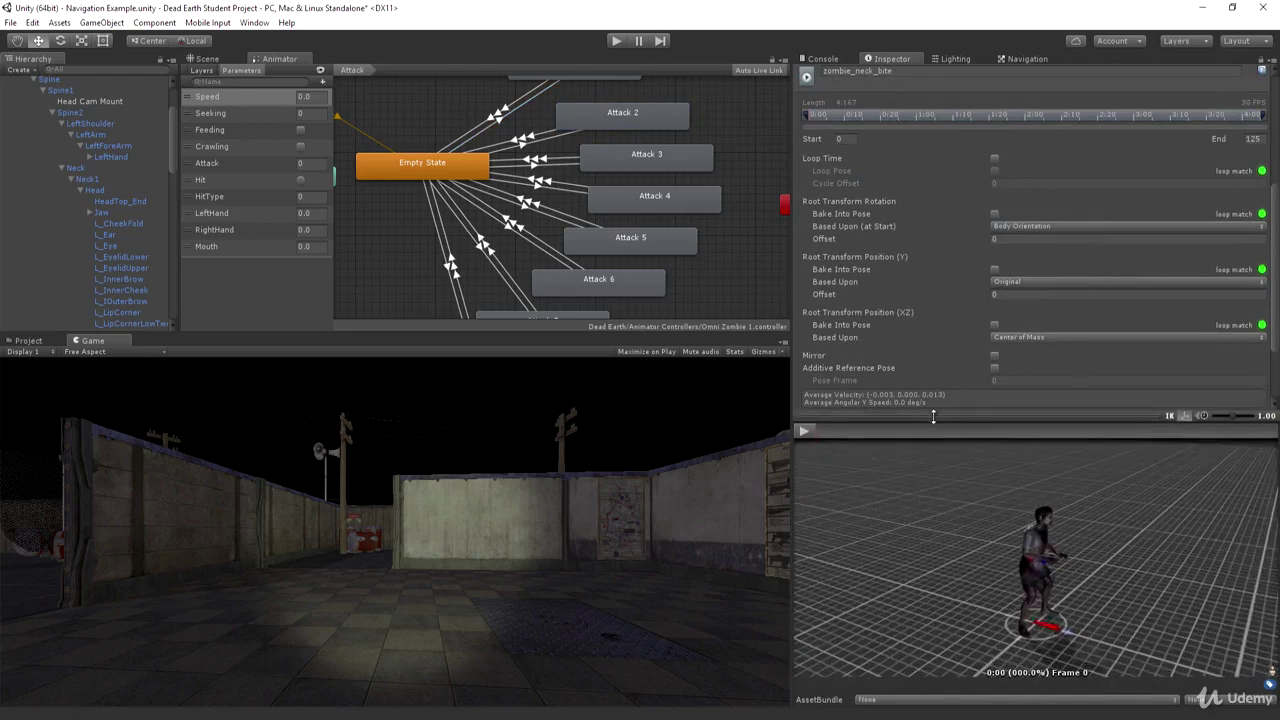
pyautogui.click(806, 432)
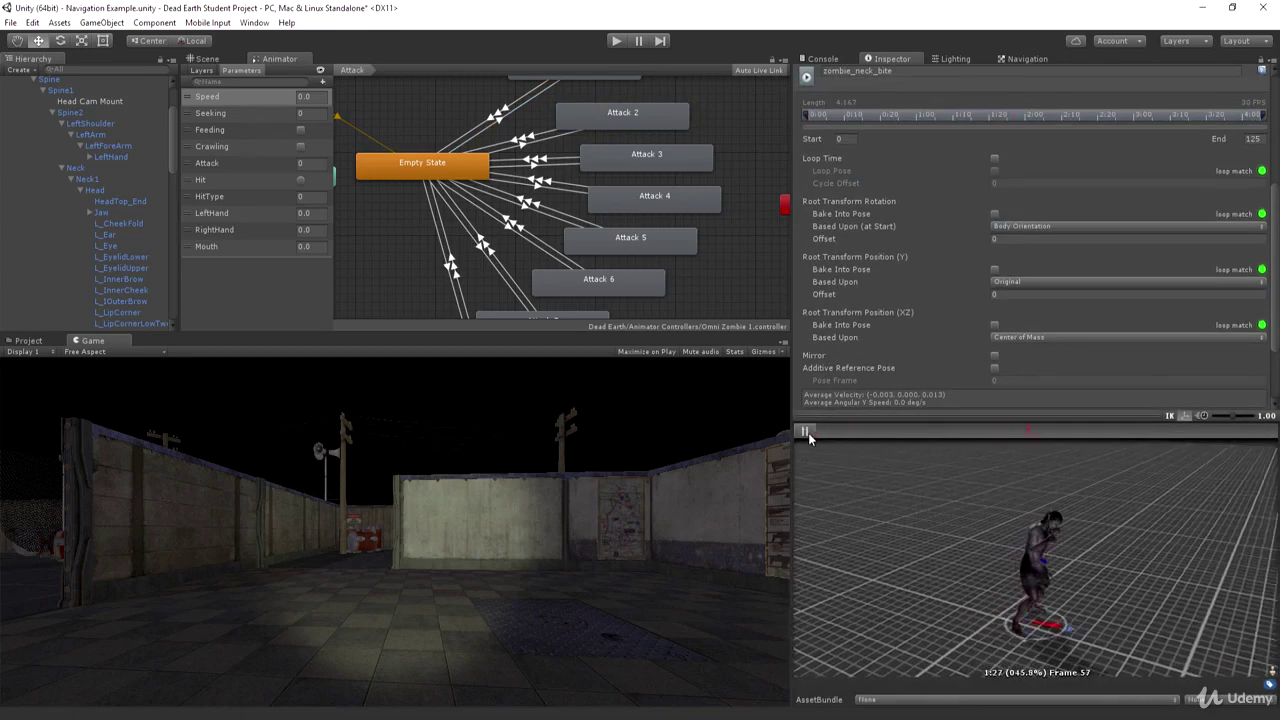
pyautogui.click(808, 432)
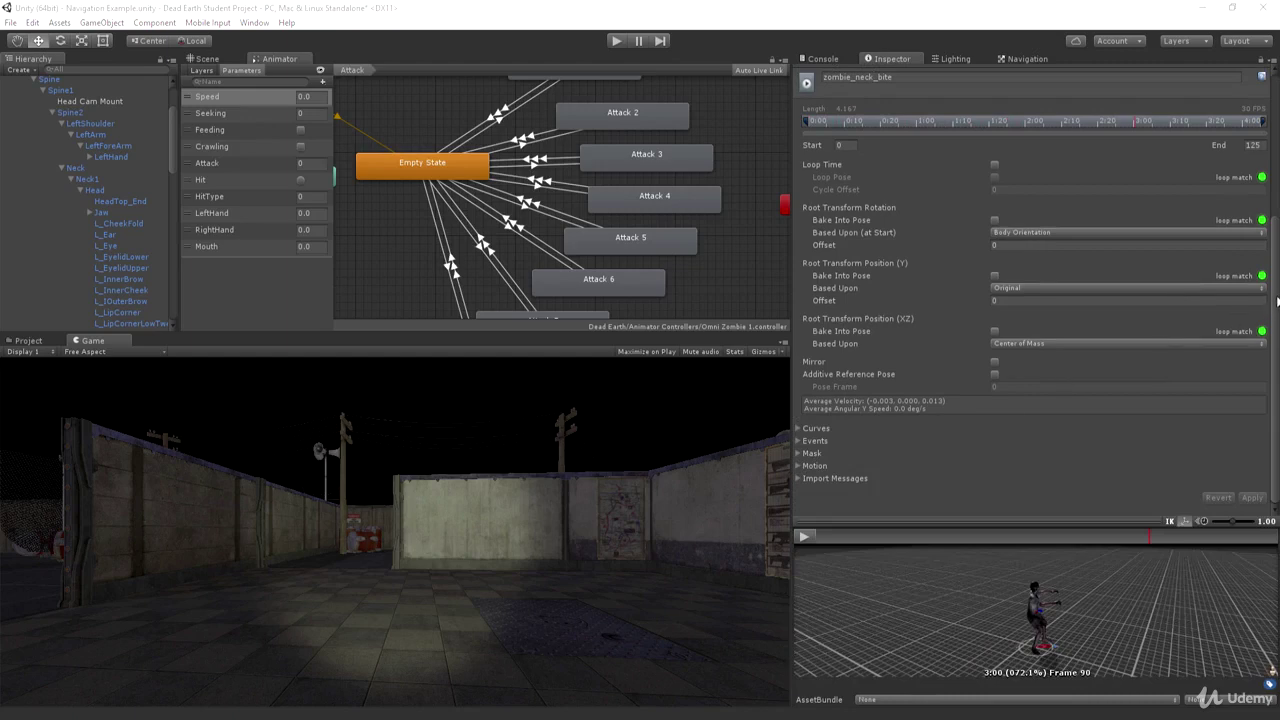
pyautogui.scroll(10, 1277, 300)
pyautogui.scroll(-10, 994, 474)
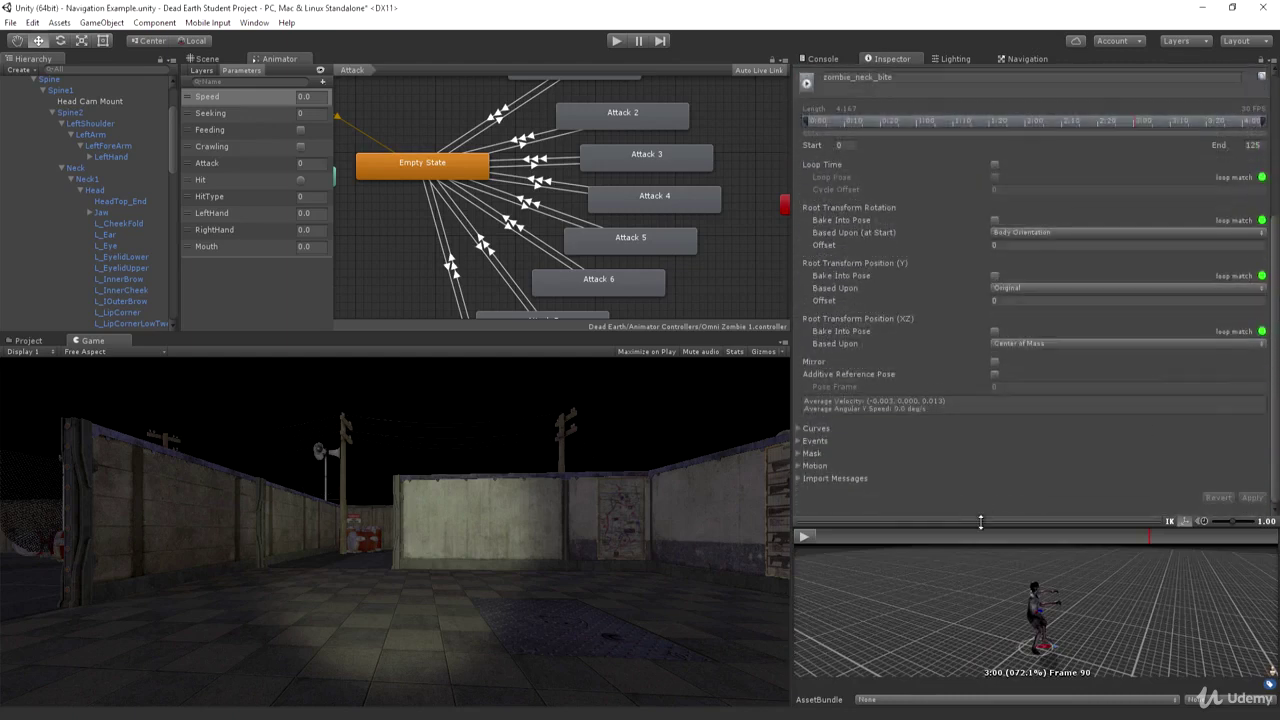
pyautogui.moveTo(980, 521); pyautogui.dragTo(985, 257)
pyautogui.moveTo(823, 273); pyautogui.dragTo(892, 407)
pyautogui.scroll(-3, 1278, 245)
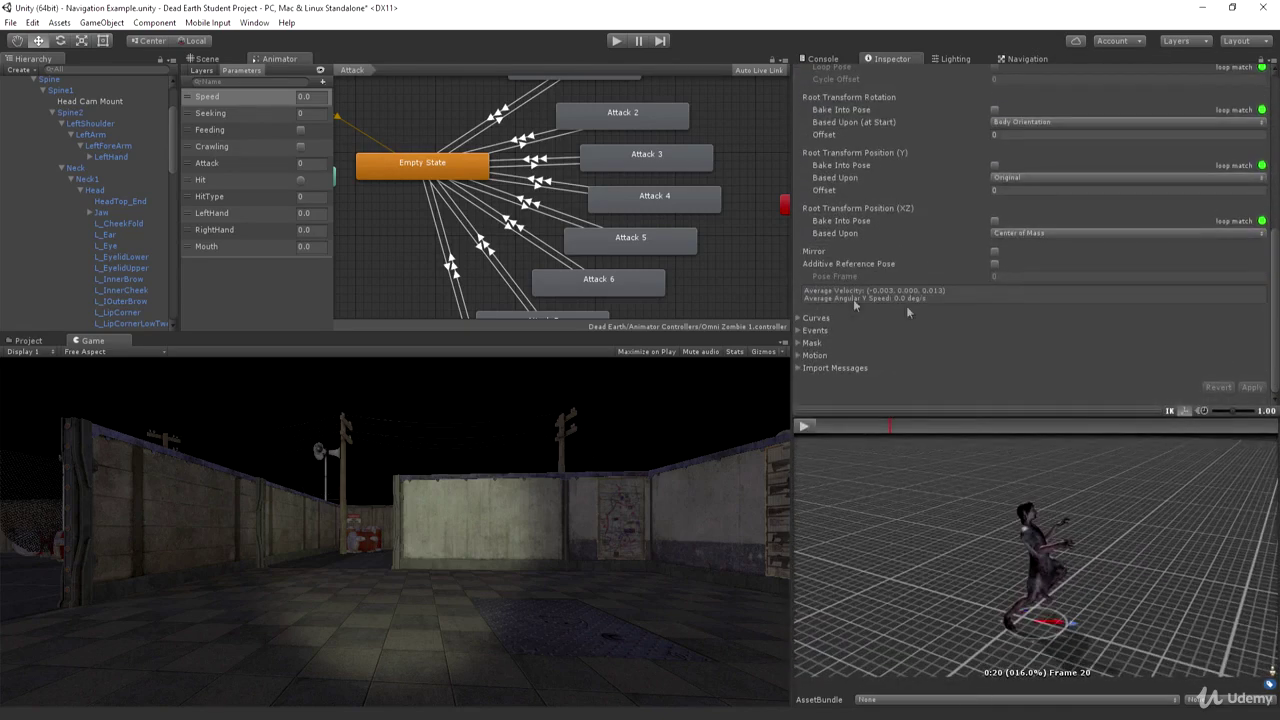
# Step: Add an animation curve named Mouth to the zombie_neck_bite clip
pyautogui.click(800, 318)
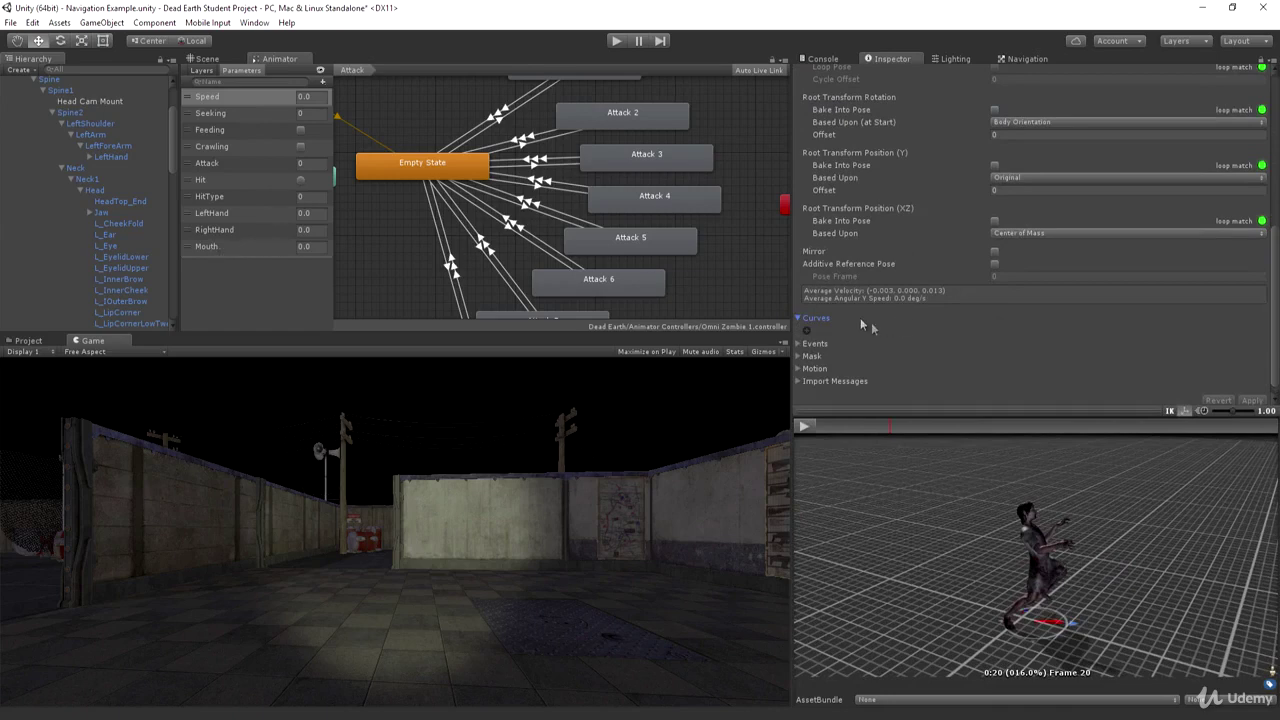
pyautogui.click(808, 333)
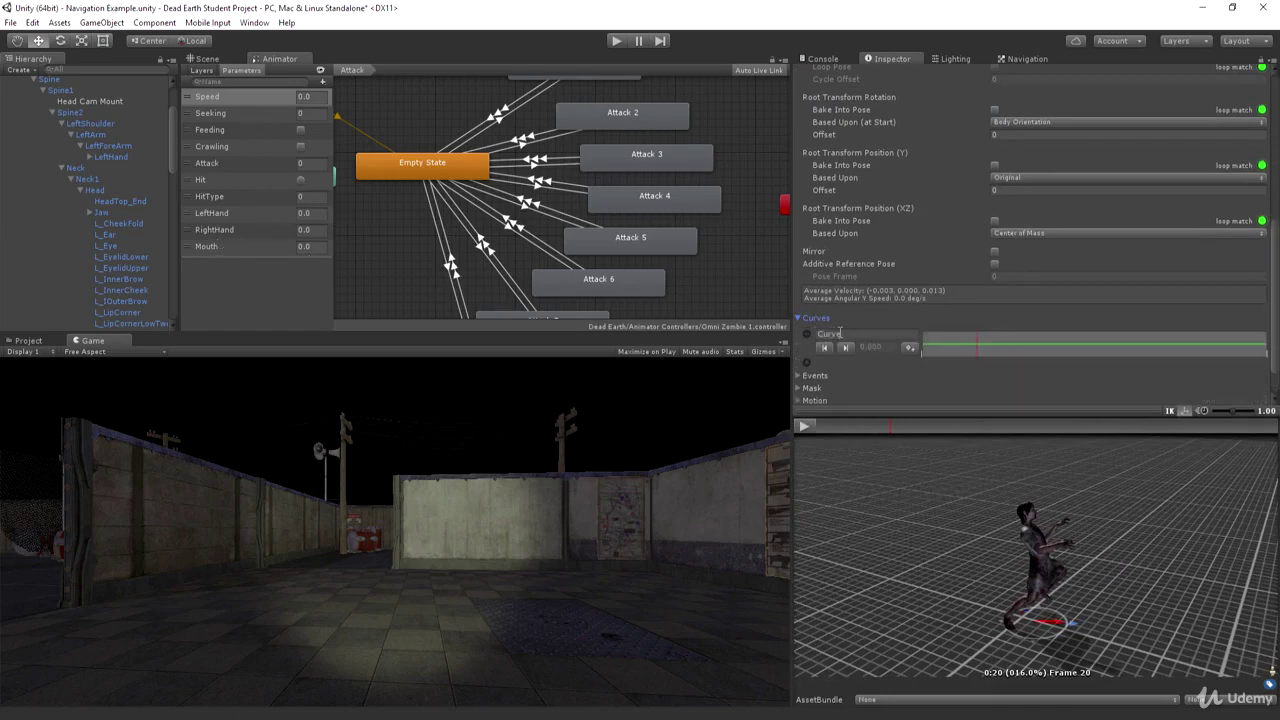
pyautogui.click(843, 335)
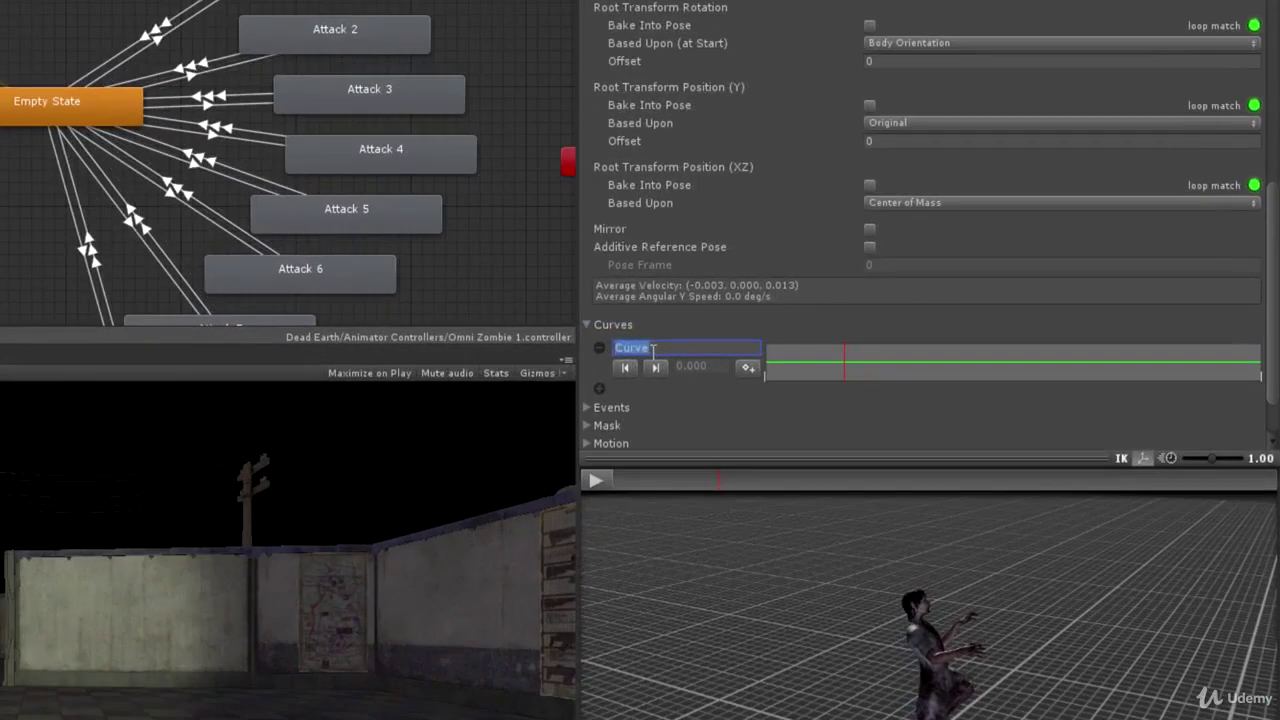
pyautogui.press('BackSpace')
pyautogui.write('Mouth')
pyautogui.click(772, 351)
pyautogui.click(703, 172)
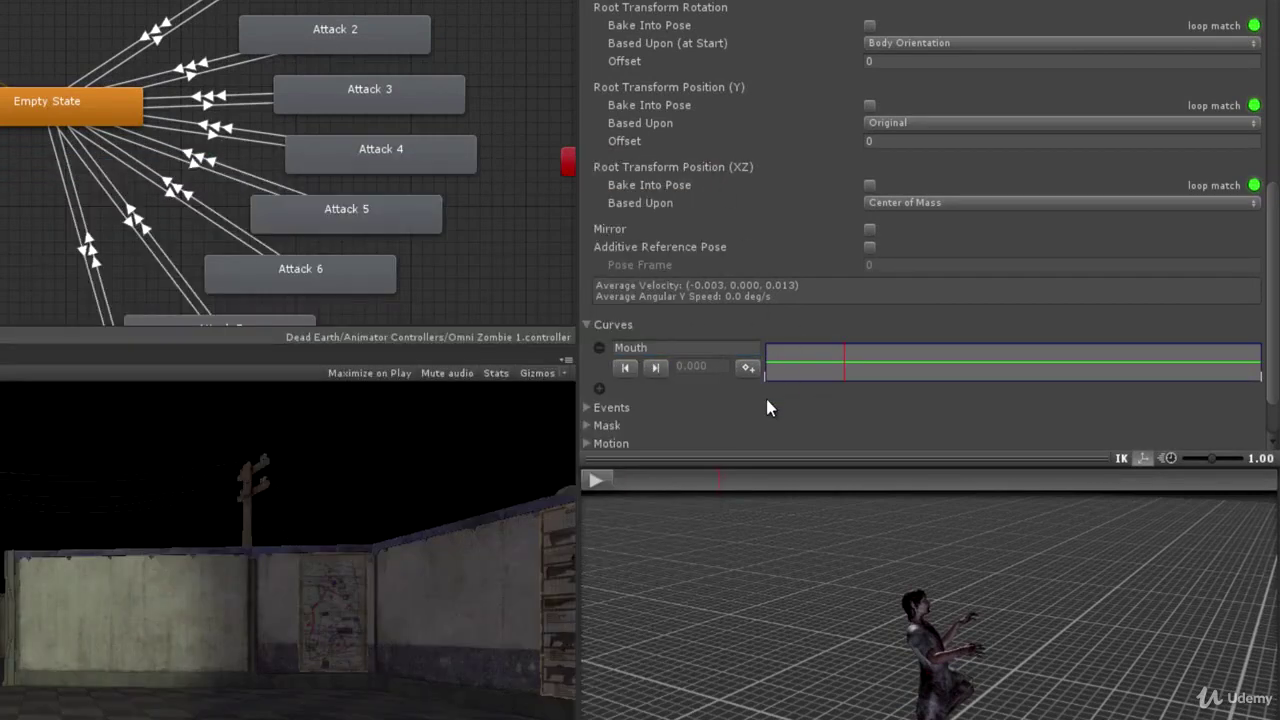
# Step: Find where the bite begins in the clip preview and add a Mouth curve key there, at about 23.5% of the clip
pyautogui.moveTo(727, 485); pyautogui.dragTo(547, 490)
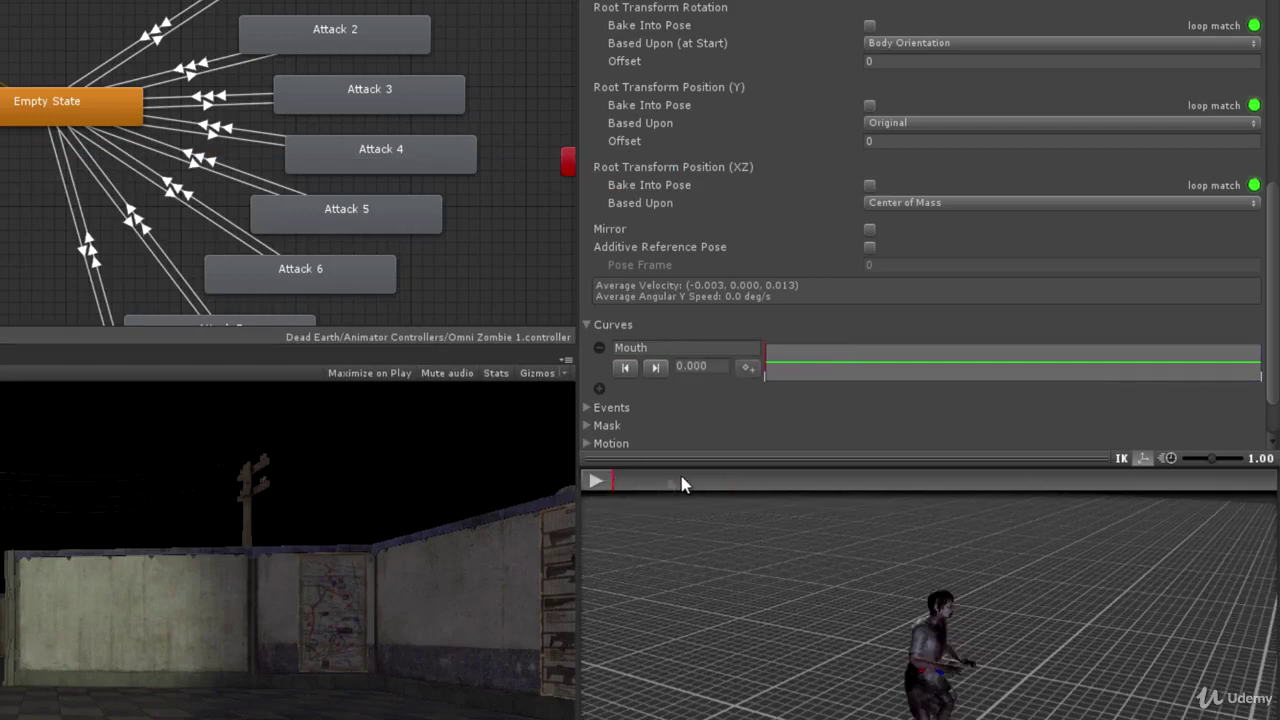
pyautogui.click(598, 481)
pyautogui.click(598, 481)
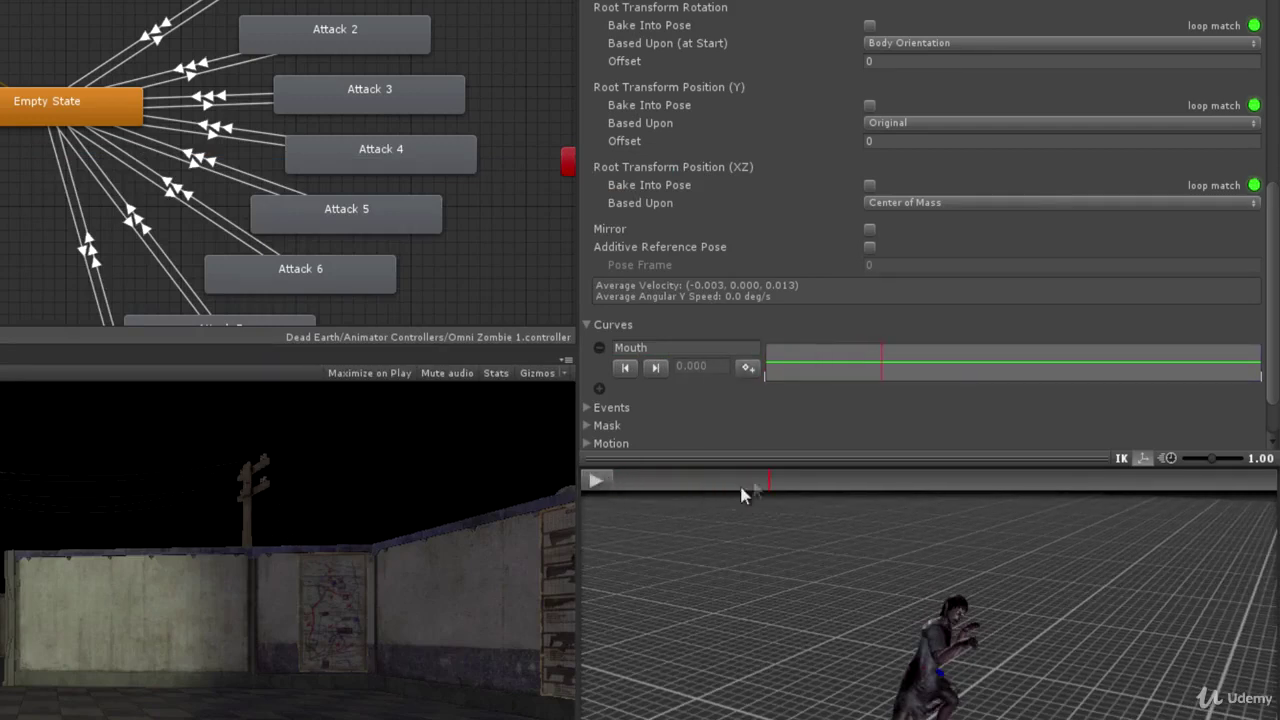
pyautogui.moveTo(768, 484)
pyautogui.mouseDown()
pyautogui.moveTo(714, 484)
pyautogui.moveTo(790, 483)
pyautogui.moveTo(624, 505)
pyautogui.moveTo(748, 504)
pyautogui.mouseUp()
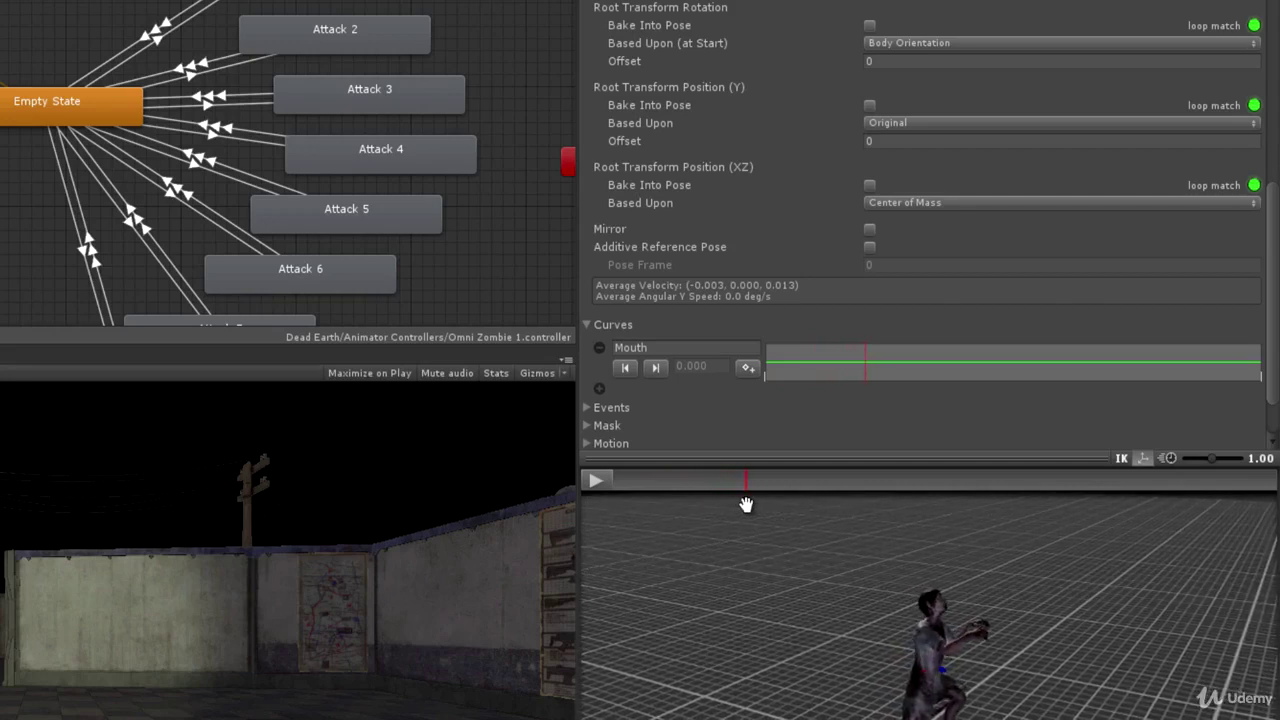
pyautogui.moveTo(745, 504)
pyautogui.mouseDown()
pyautogui.moveTo(786, 505)
pyautogui.moveTo(622, 510)
pyautogui.mouseUp()
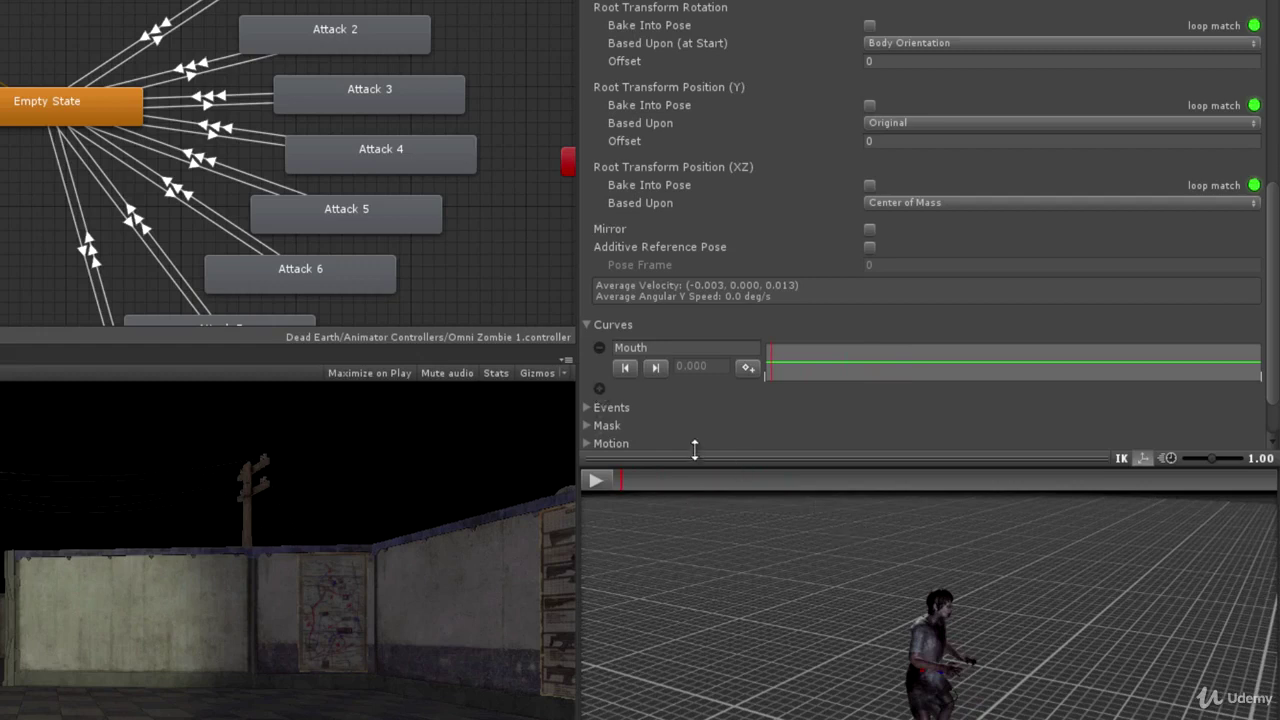
pyautogui.moveTo(629, 485); pyautogui.dragTo(767, 492)
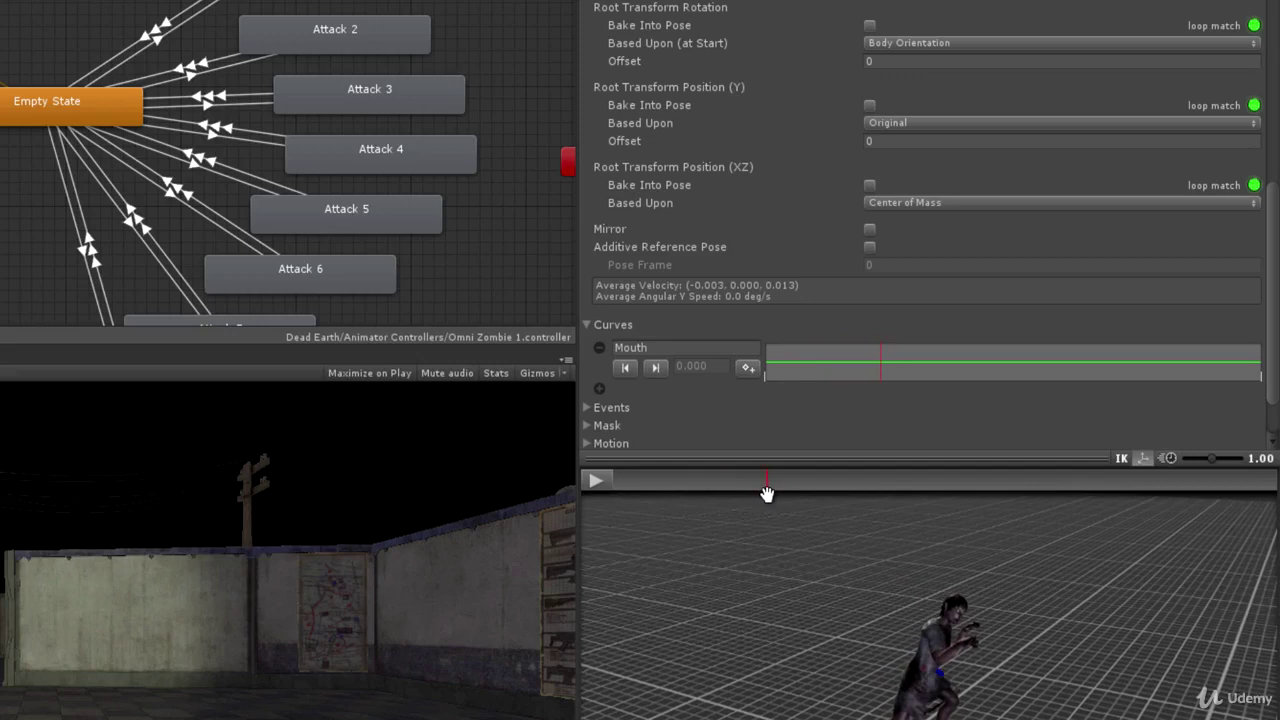
pyautogui.click(748, 368)
pyautogui.moveTo(768, 490); pyautogui.dragTo(771, 491)
pyautogui.click(747, 367)
# Step: Add a second Mouth curve key at the bite's end, about 68.6% of the clip, and check the keys in the curve editor
pyautogui.moveTo(769, 479)
pyautogui.mouseDown()
pyautogui.moveTo(1063, 519)
pyautogui.moveTo(1060, 492)
pyautogui.moveTo(1043, 491)
pyautogui.moveTo(1066, 491)
pyautogui.mouseUp()
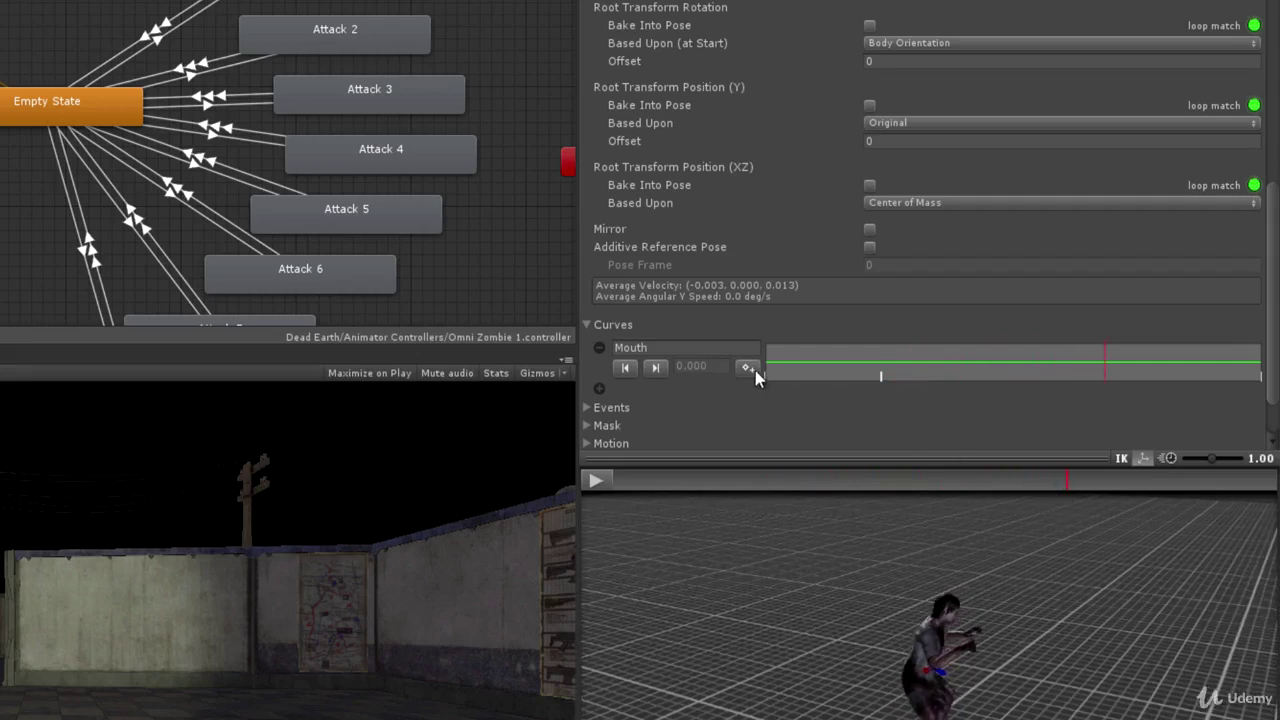
pyautogui.click(748, 369)
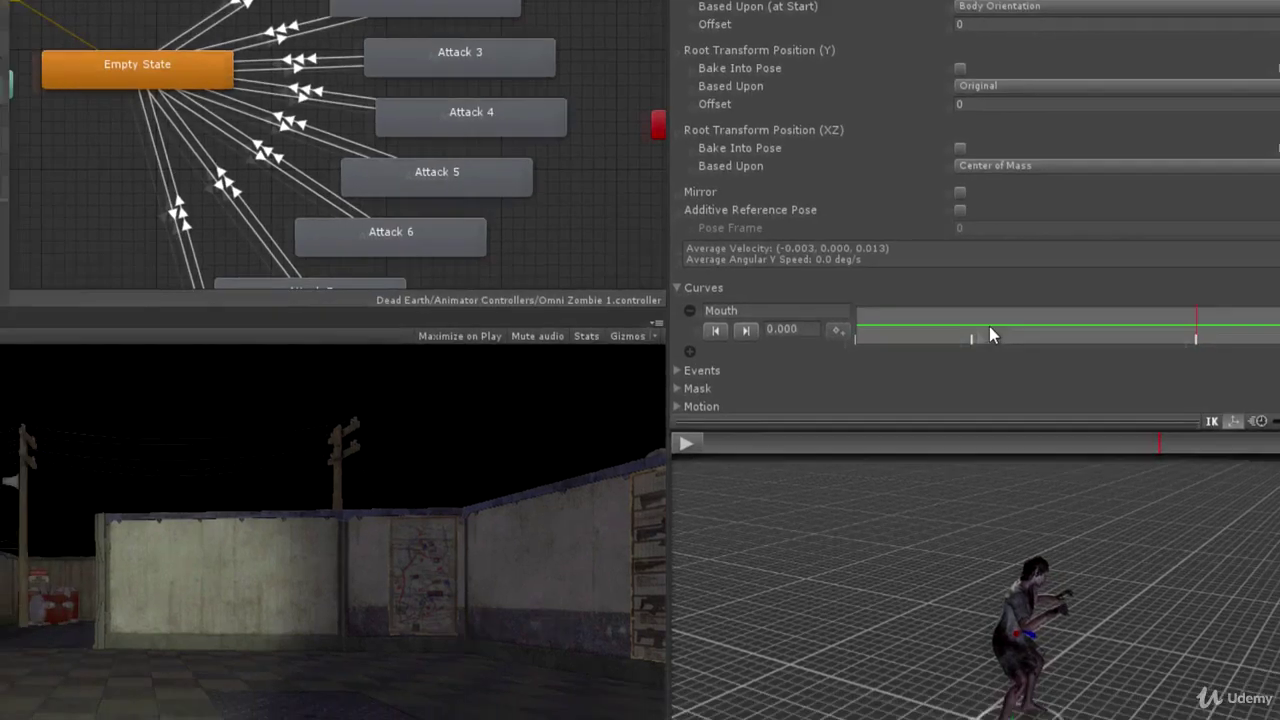
pyautogui.click(889, 370)
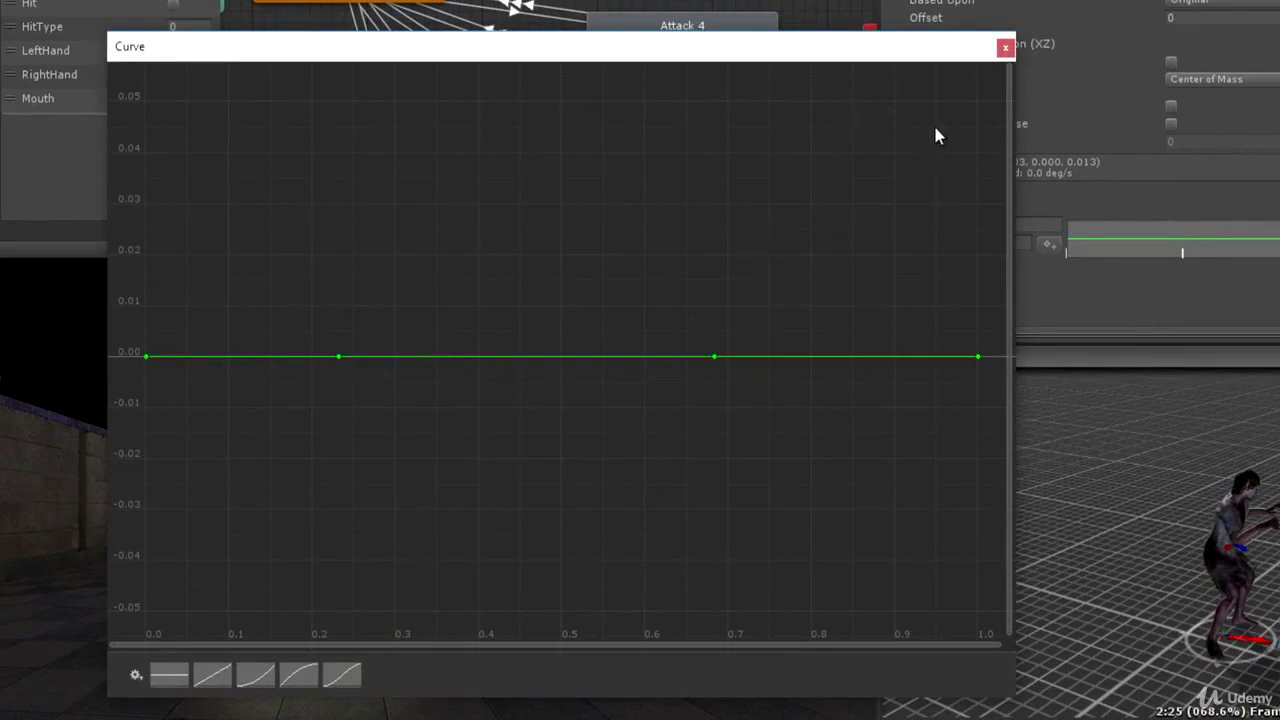
pyautogui.click(1004, 48)
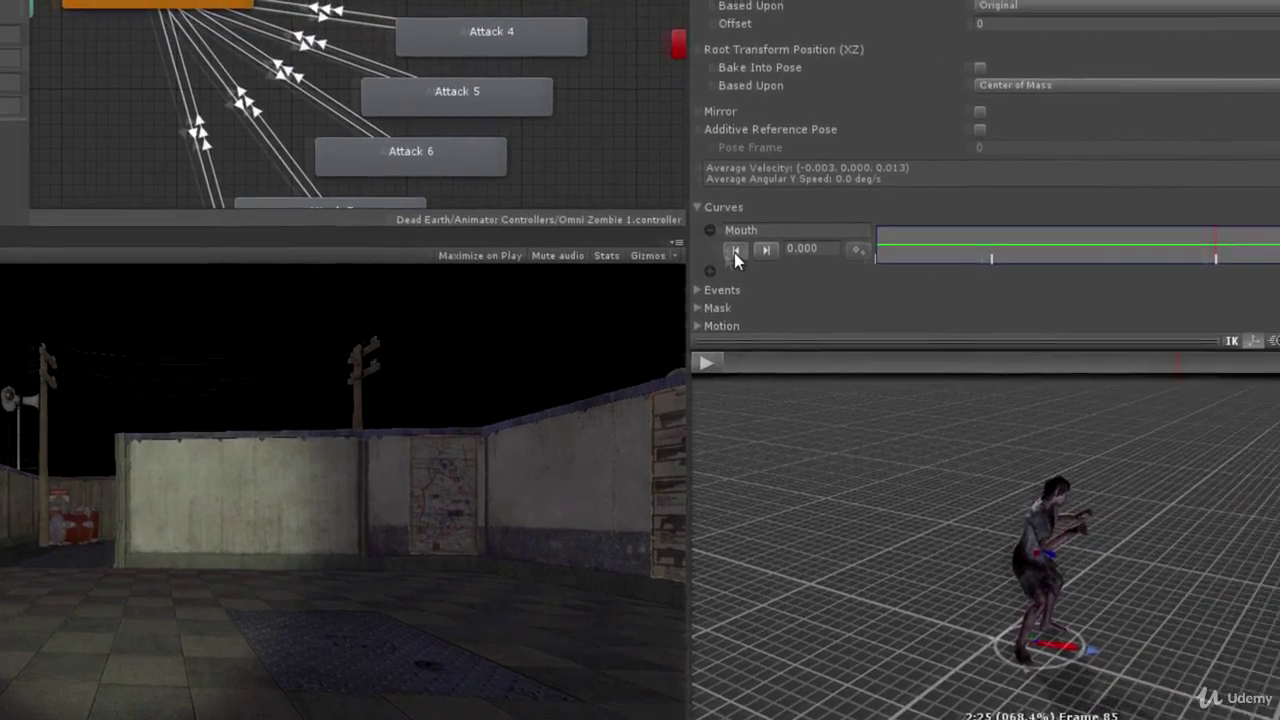
# Step: Set the value of the Mouth curve key at the start of the bite to 1
pyautogui.click(927, 244)
pyautogui.click(624, 256)
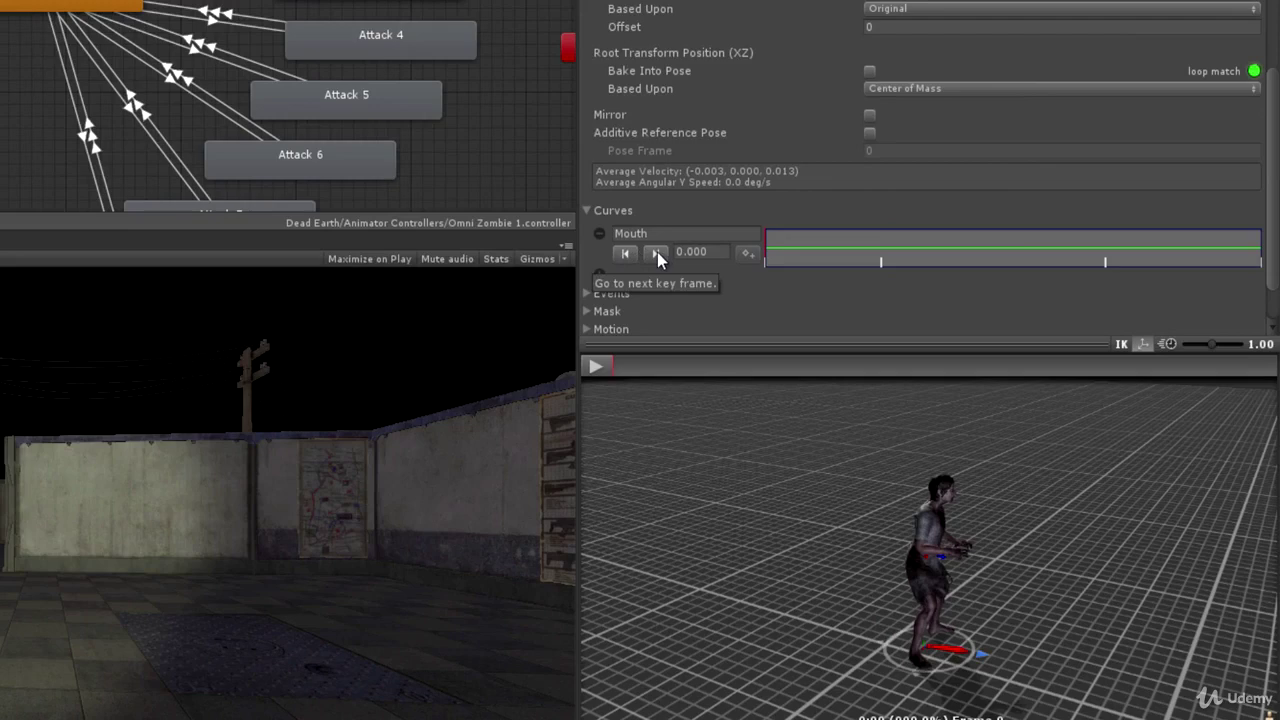
pyautogui.click(657, 252)
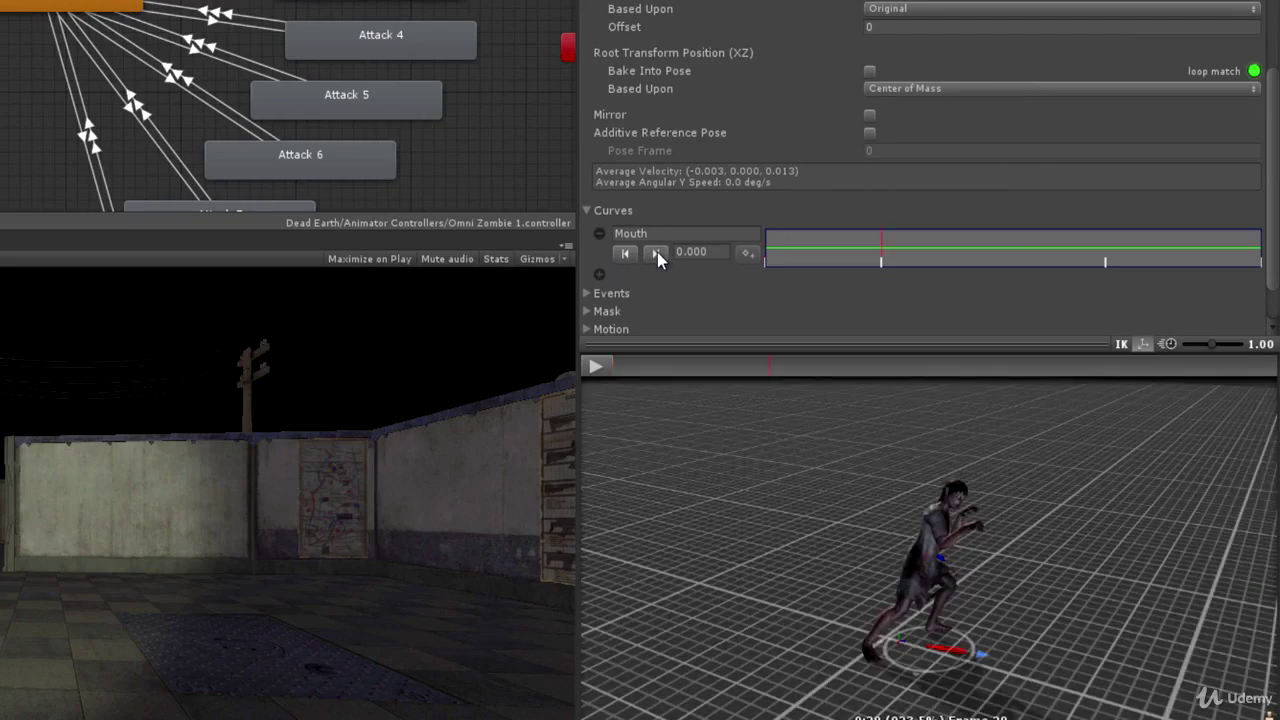
pyautogui.click(690, 252)
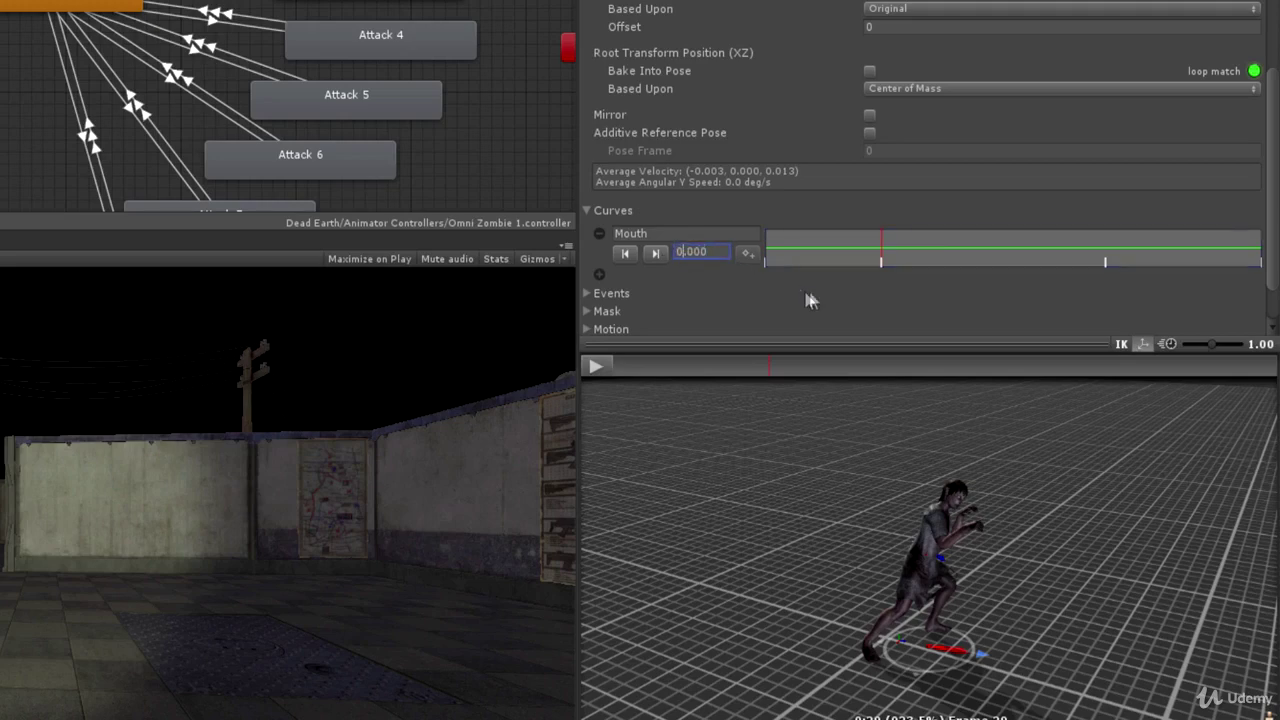
pyautogui.write('1')
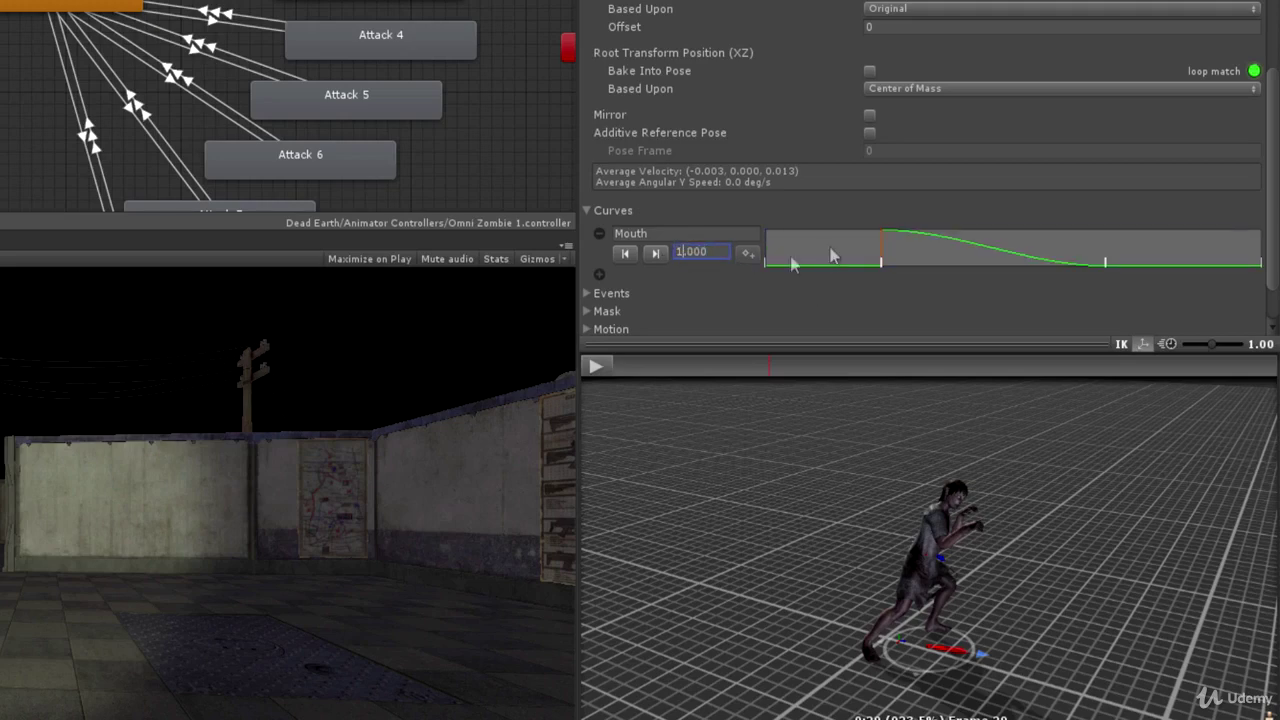
# Step: Set the Mouth curve key at the end of the bite to 1 and scrub through the clip preview to check the timing
pyautogui.click(656, 252)
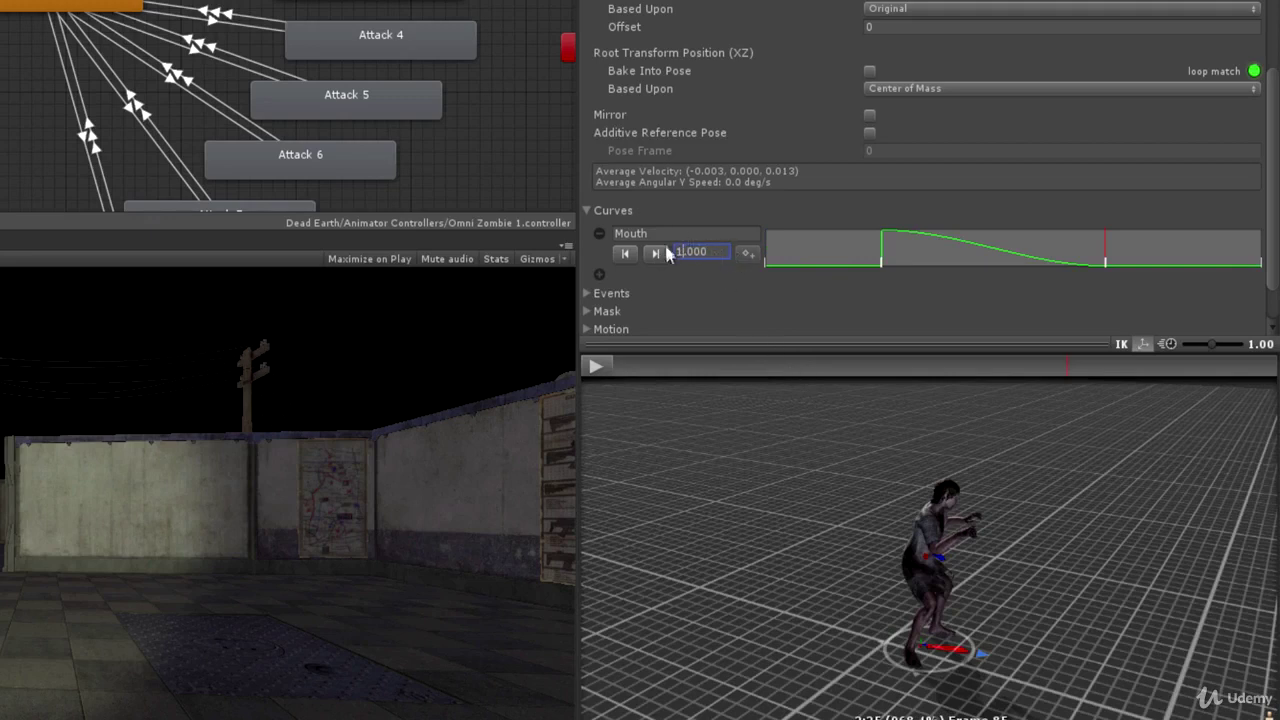
pyautogui.write('1')
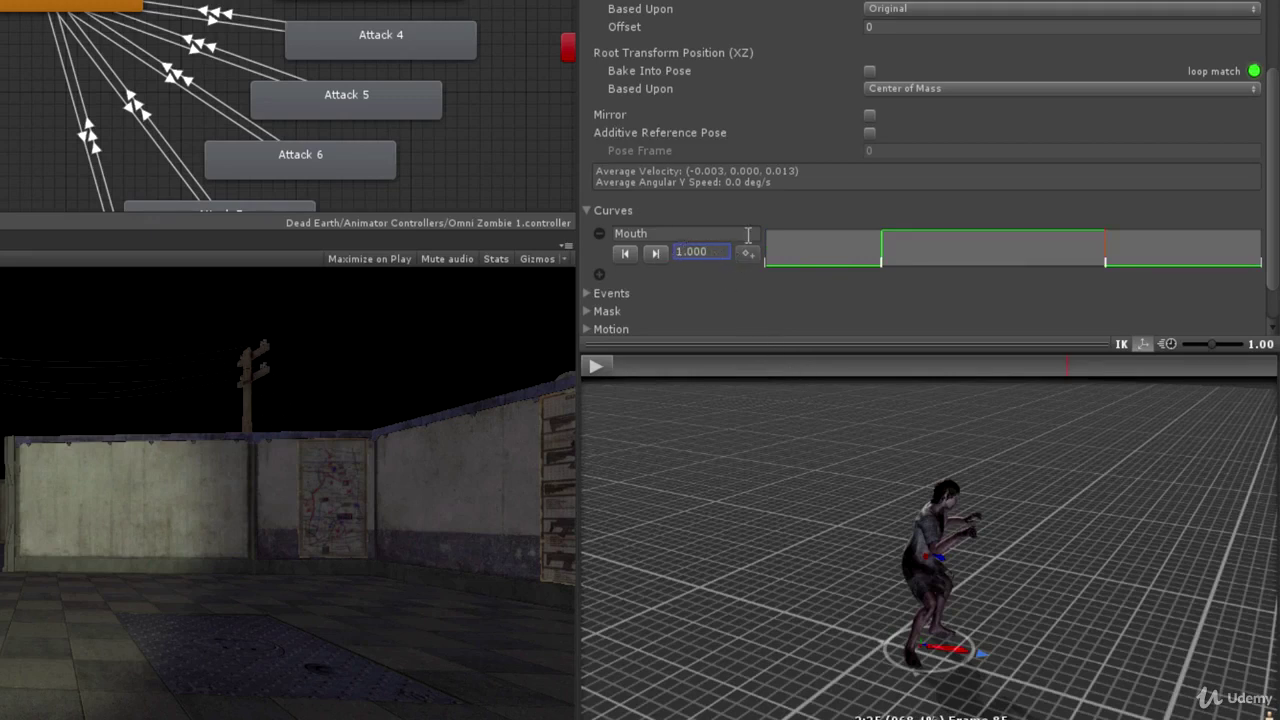
pyautogui.click(669, 367)
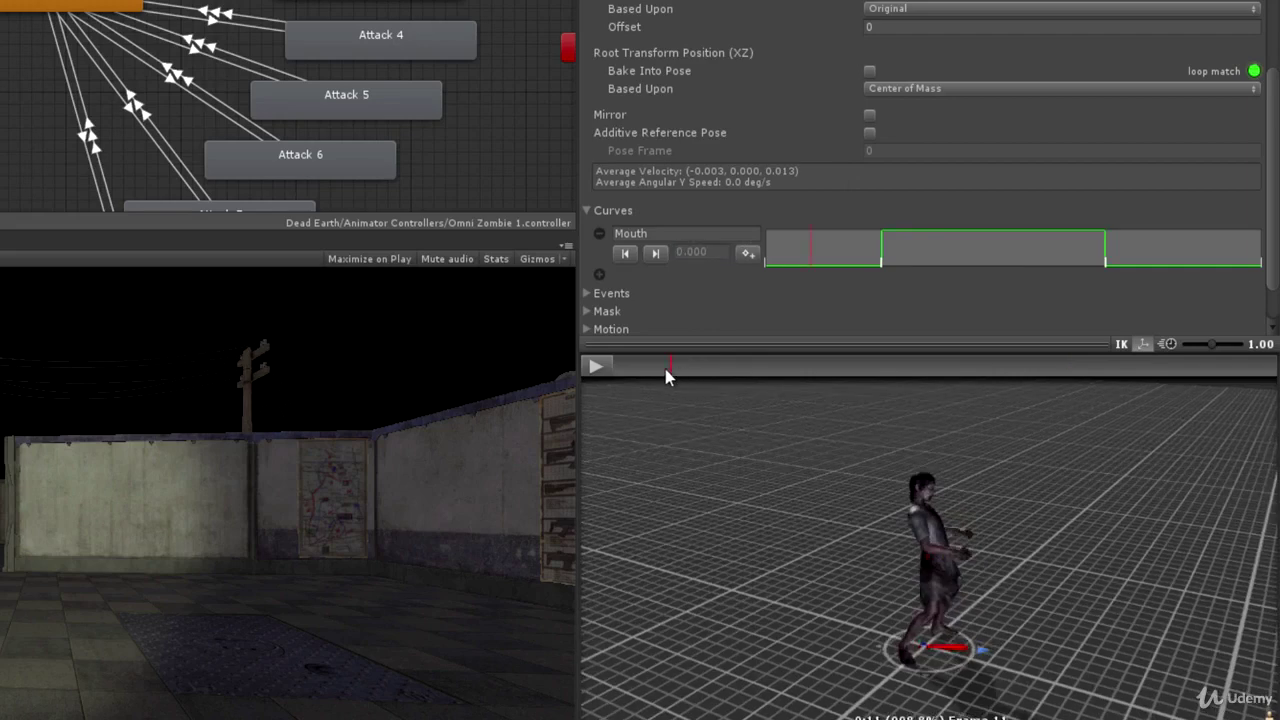
pyautogui.moveTo(665, 369)
pyautogui.mouseDown()
pyautogui.moveTo(1087, 387)
pyautogui.moveTo(567, 387)
pyautogui.moveTo(1120, 370)
pyautogui.mouseUp()
pyautogui.click(595, 367)
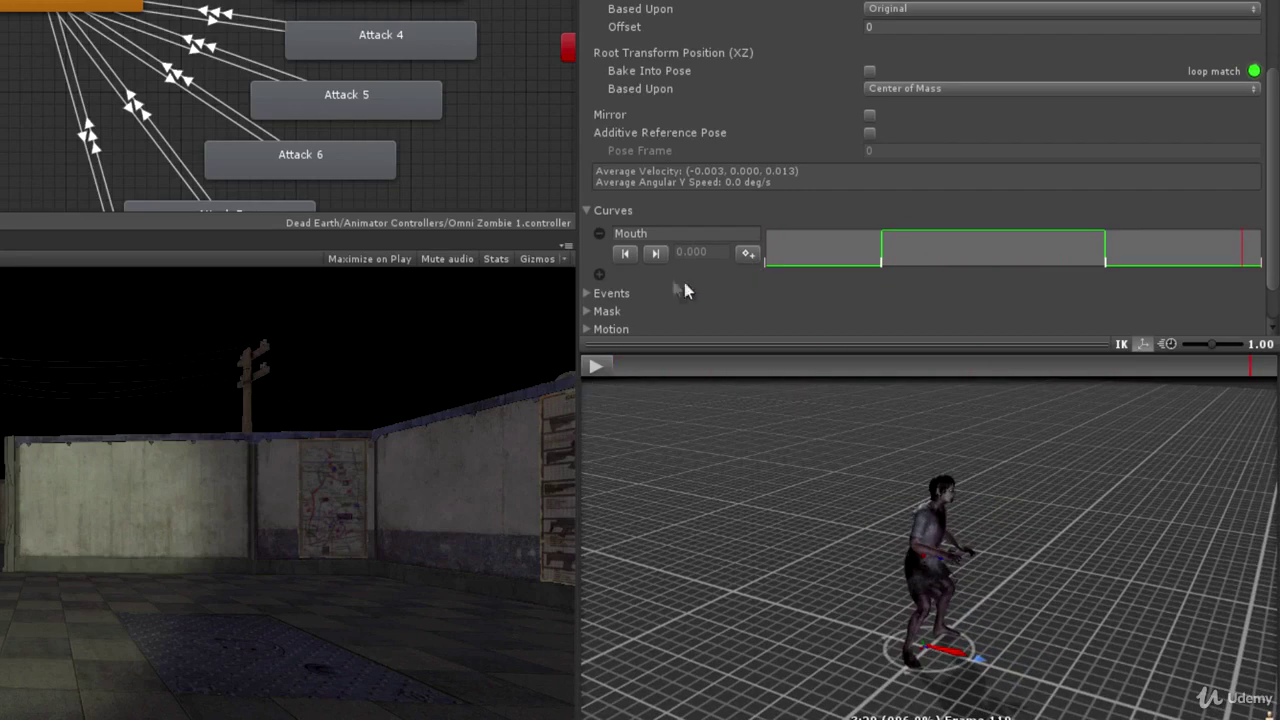
# Step: Add two more animation curves to the neck bite clip, named LeftHand and RightHand
pyautogui.click(600, 275)
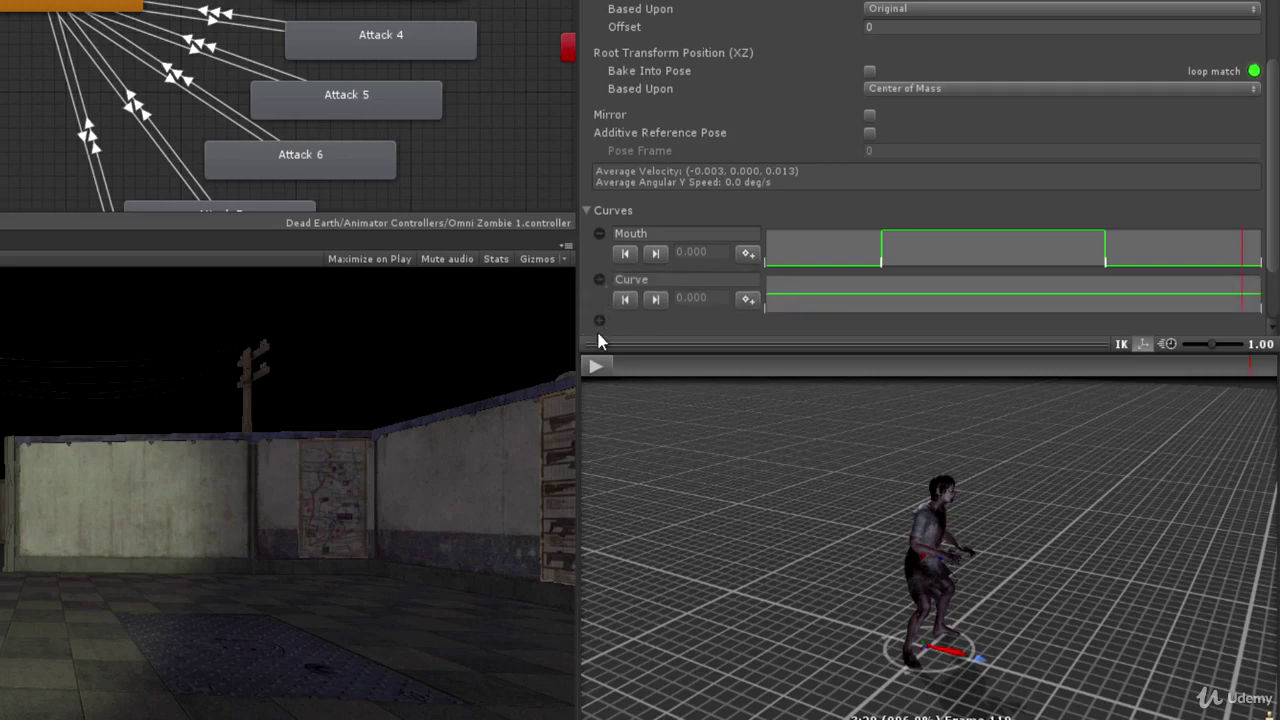
pyautogui.click(599, 320)
pyautogui.click(661, 281)
pyautogui.write('LeftHand')
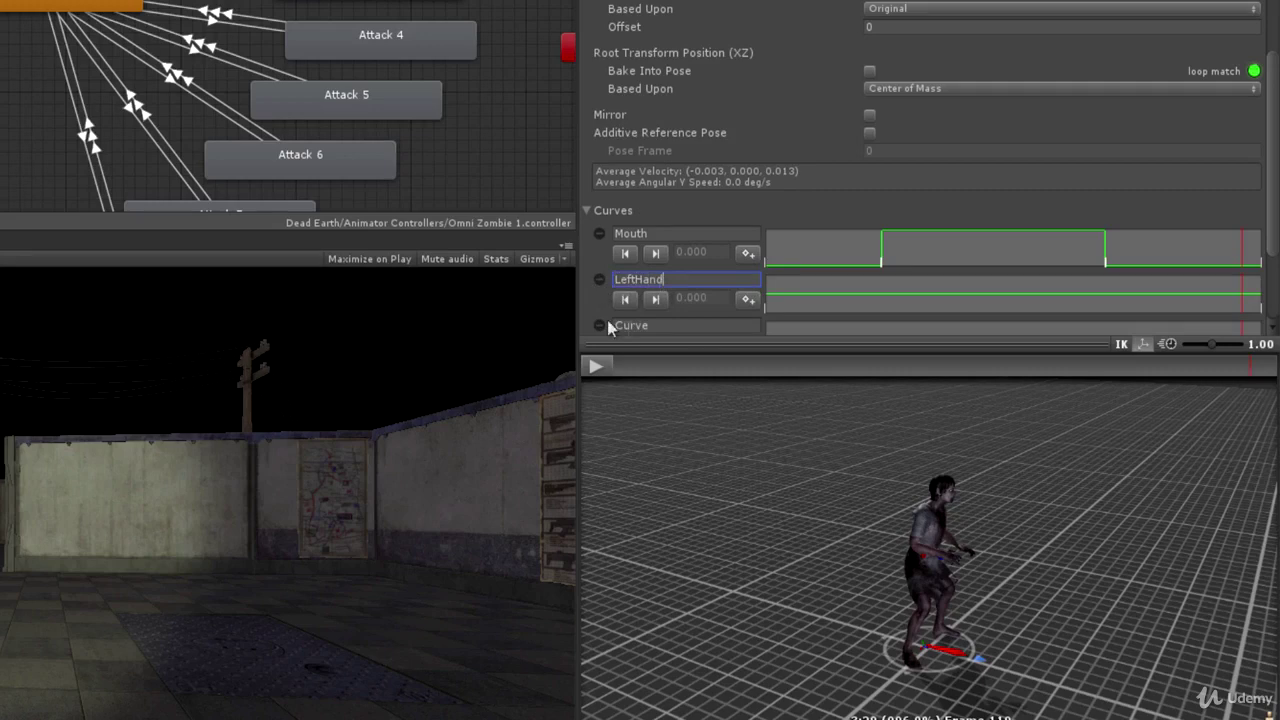
pyautogui.click(661, 326)
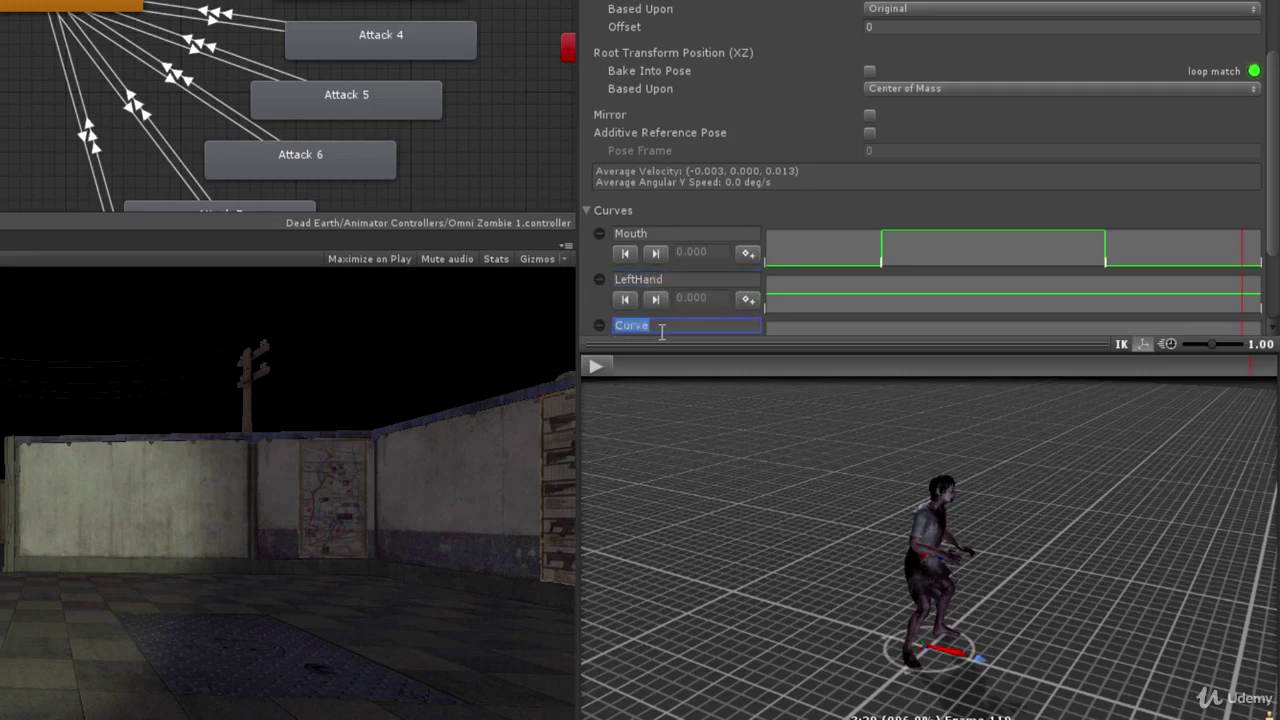
pyautogui.write('RightHand')
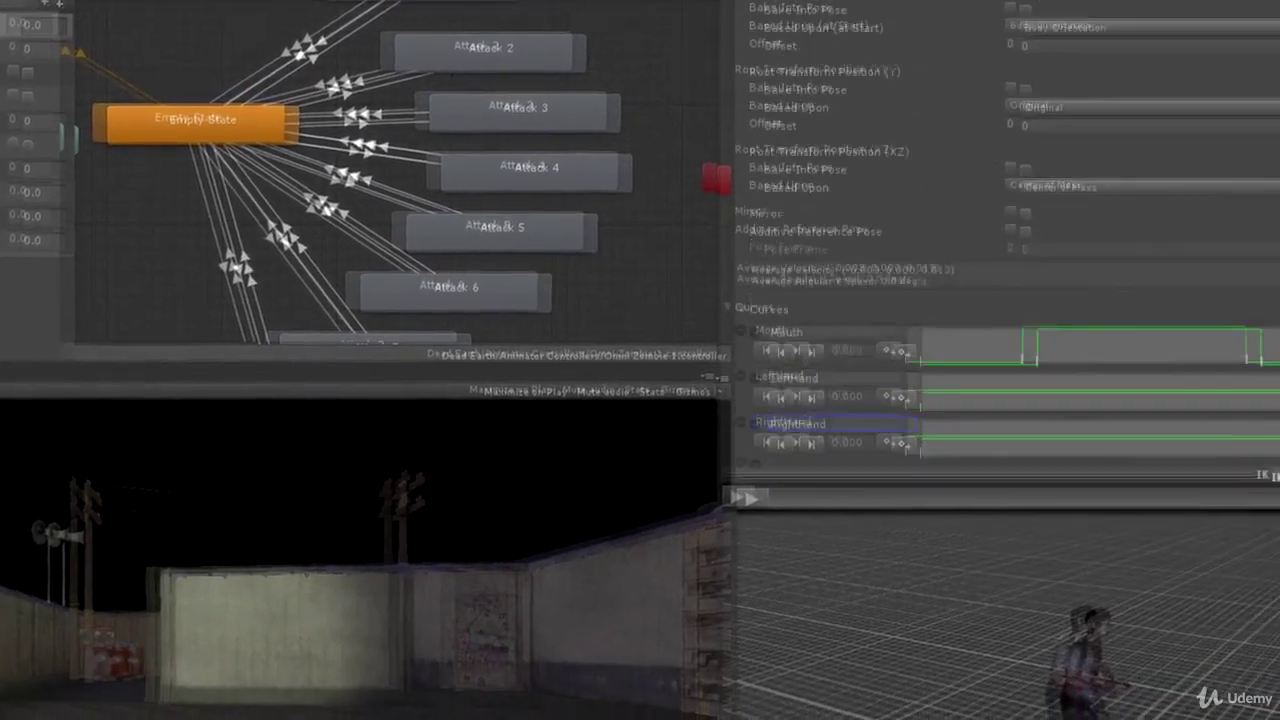
pyautogui.scroll(-3, 1255, 385)
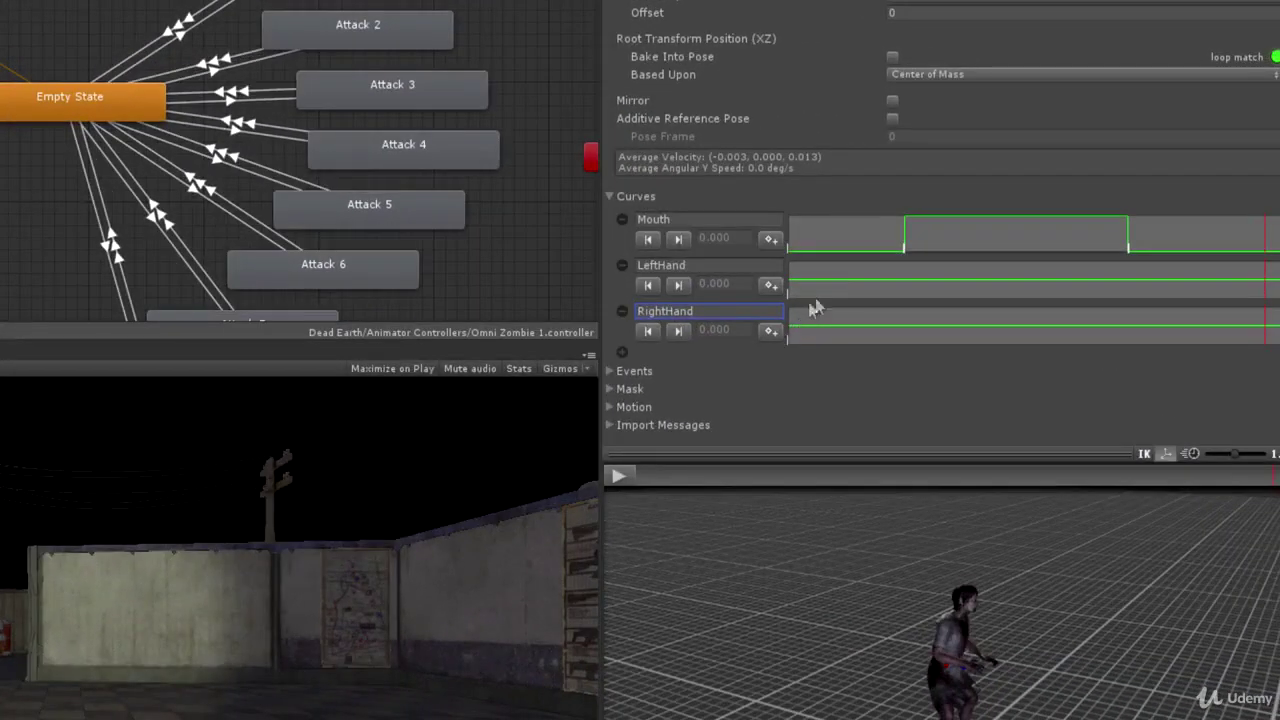
# Step: Add a pair of adjacent LeftHand curve keys where the hands reach out to grab and another pair where they let go
pyautogui.click(908, 281)
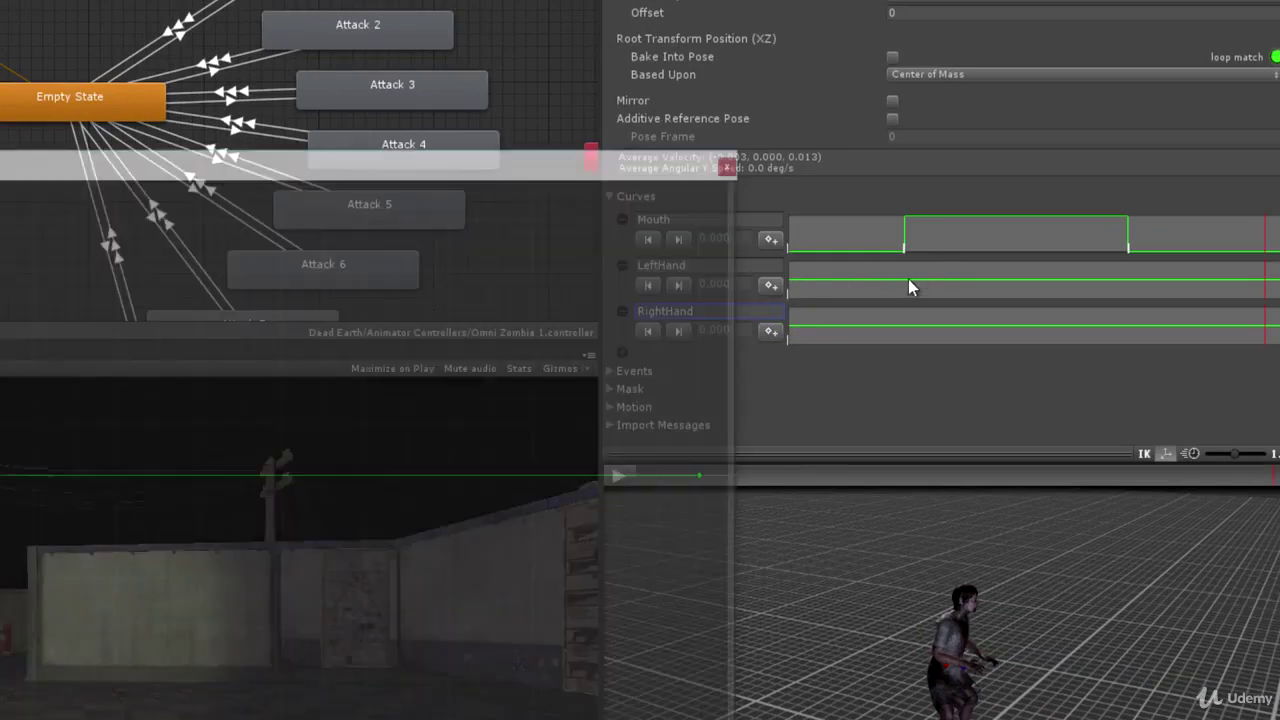
pyautogui.click(727, 166)
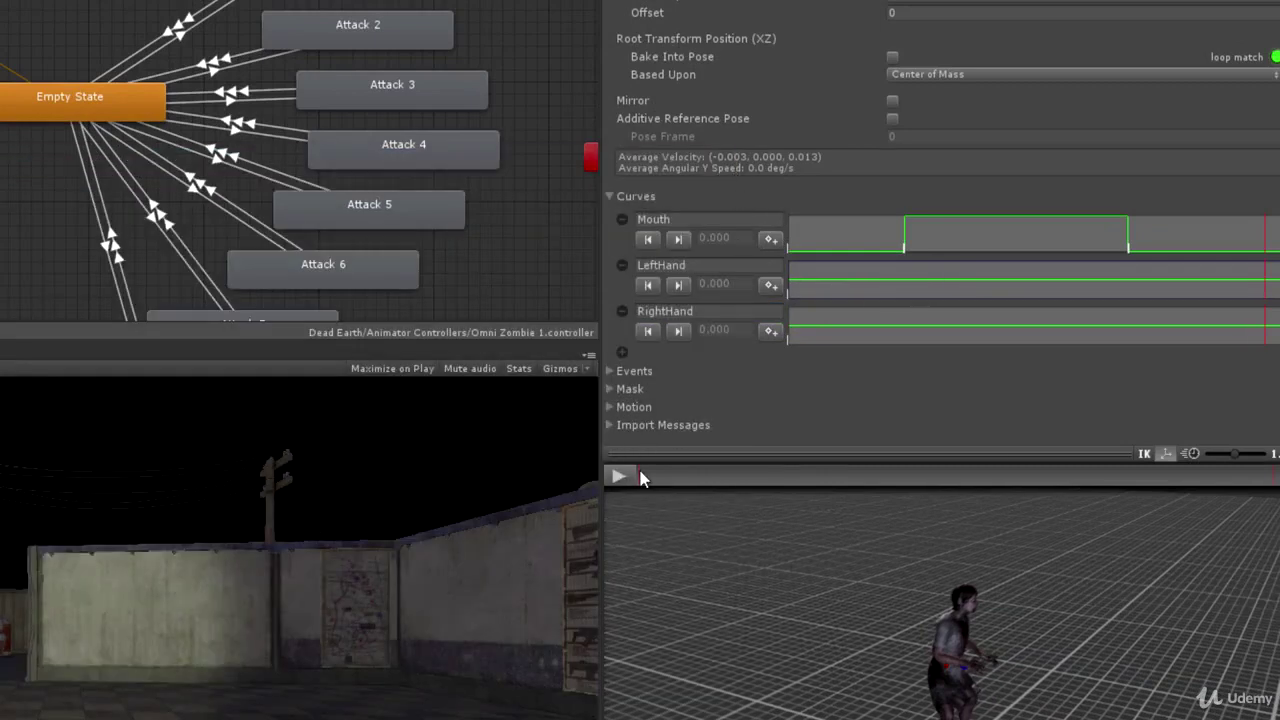
pyautogui.moveTo(655, 476); pyautogui.dragTo(760, 476)
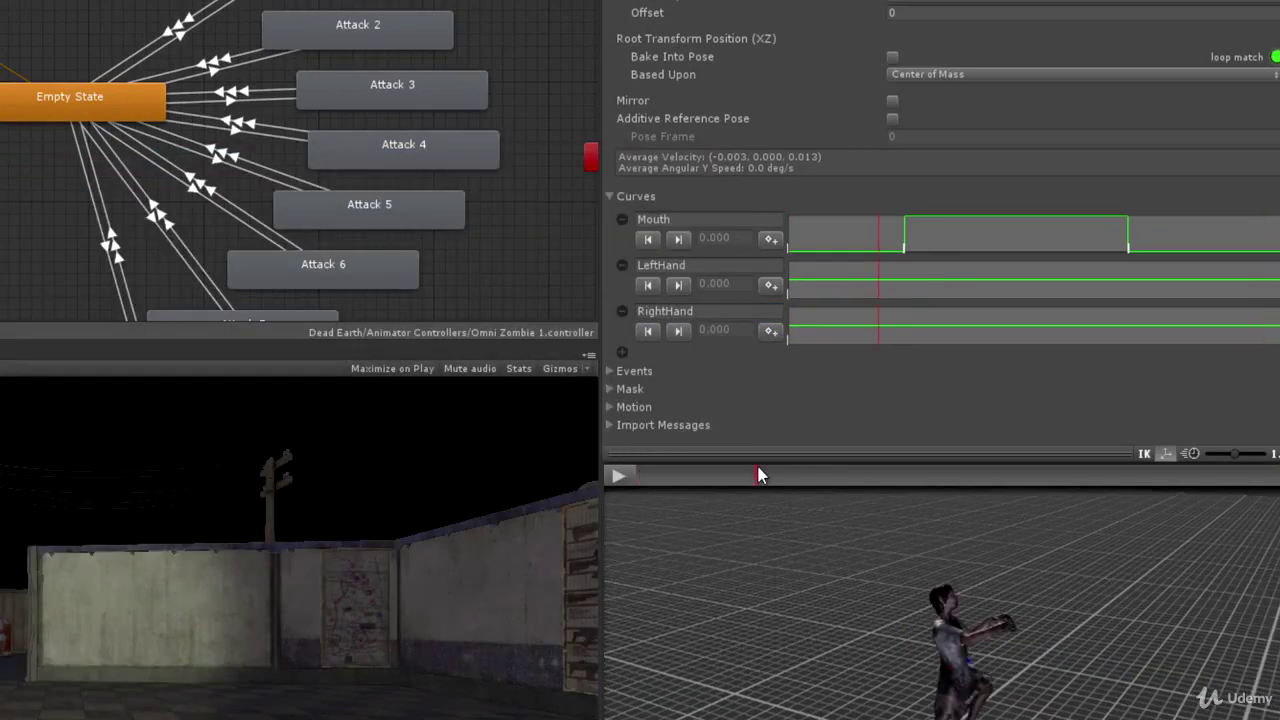
pyautogui.click(771, 286)
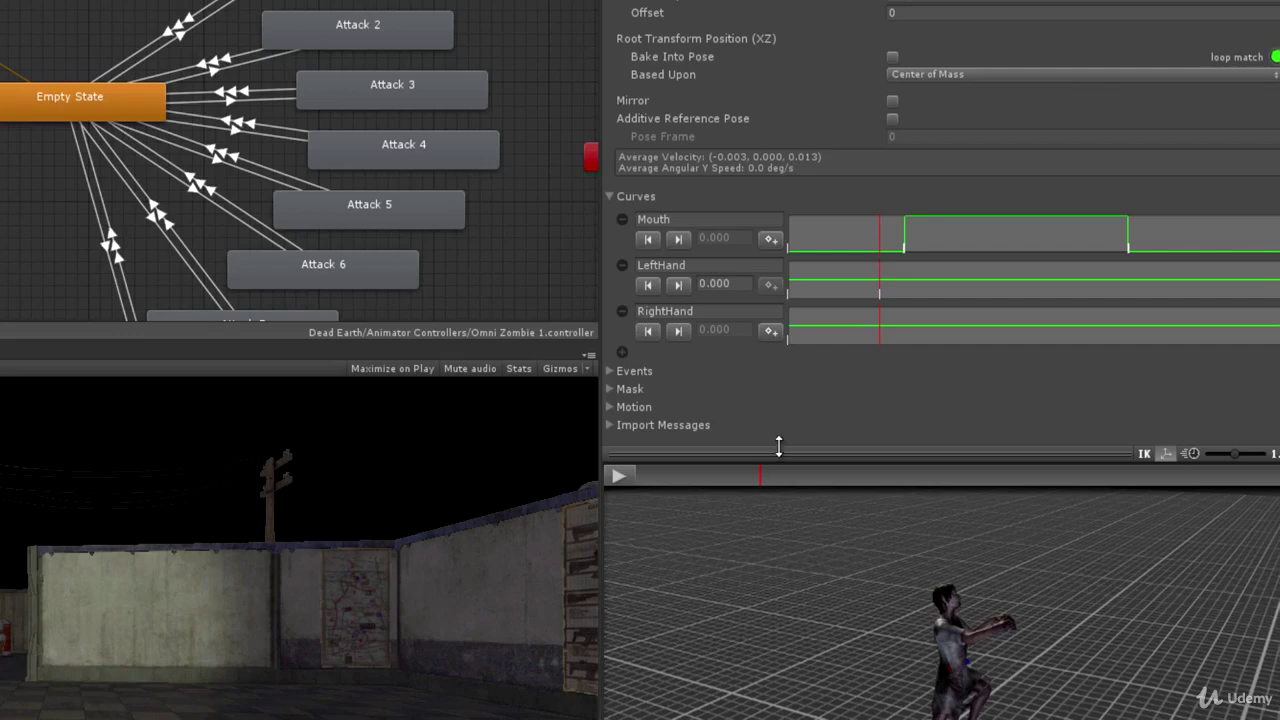
pyautogui.click(770, 287)
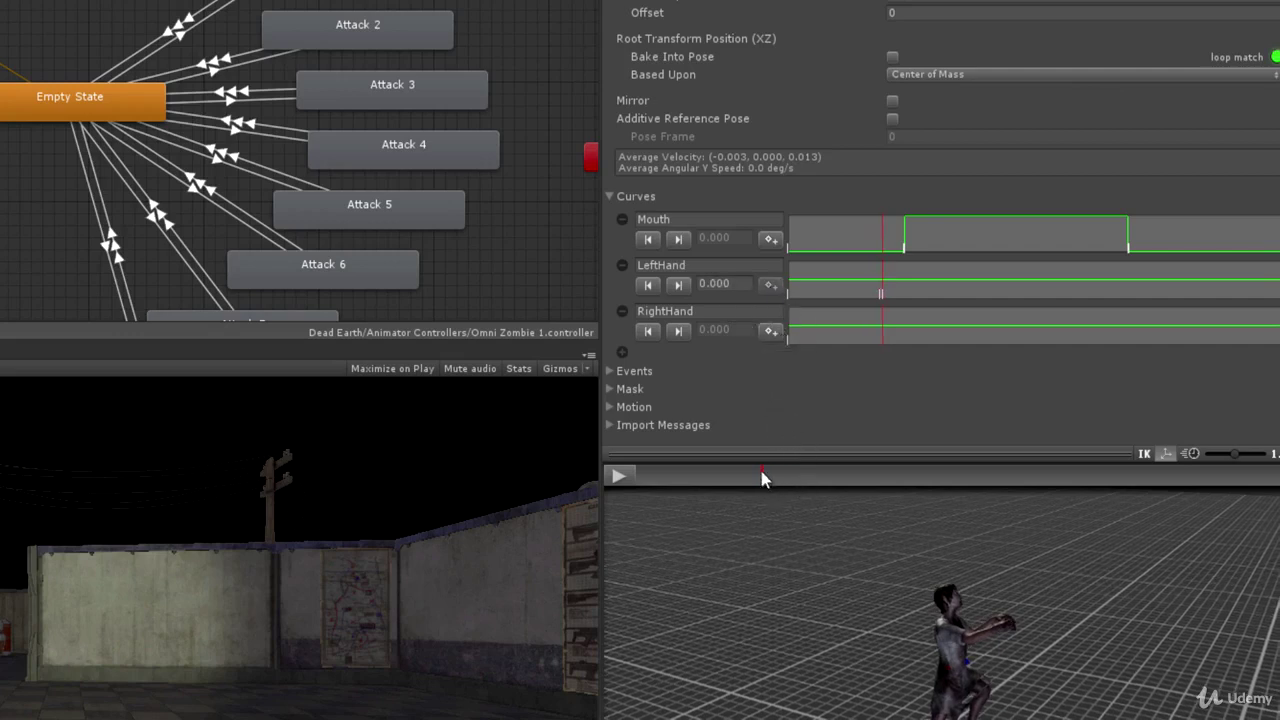
pyautogui.moveTo(765, 477); pyautogui.dragTo(1115, 490)
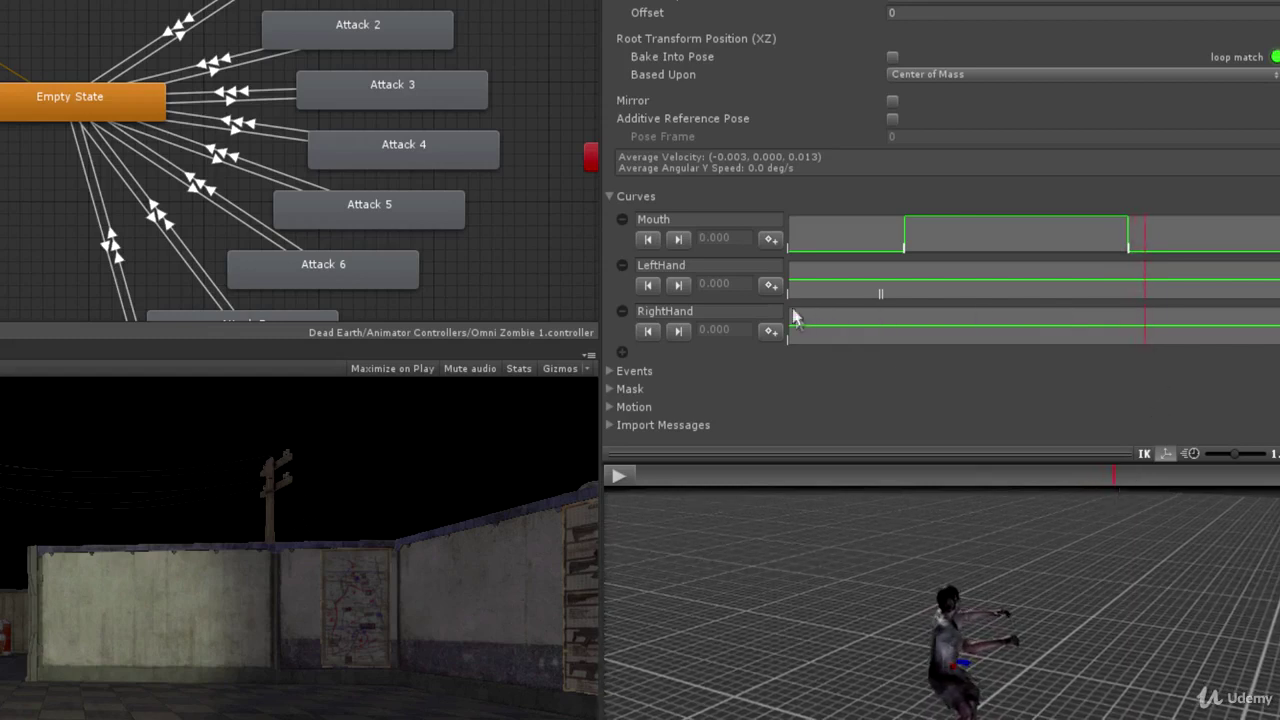
pyautogui.click(770, 285)
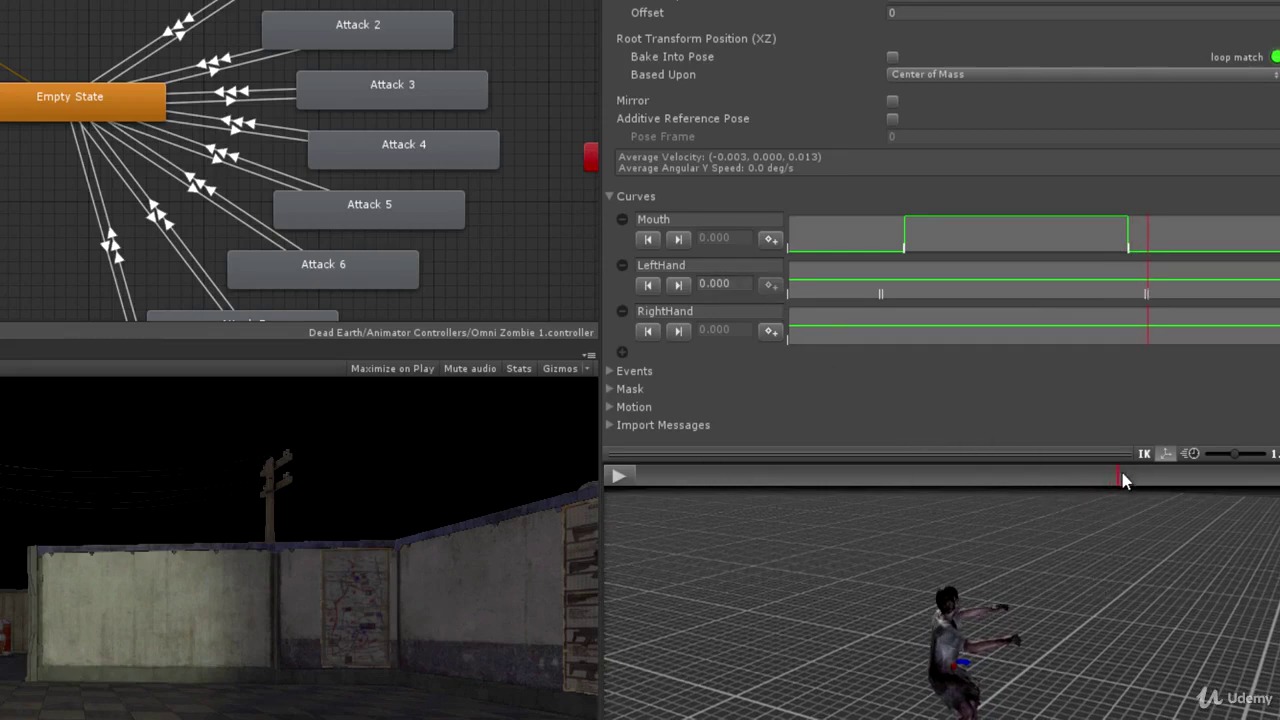
# Step: Add adjacent RightHand curve keys at the start of the grab and again where the right hand pulls away
pyautogui.moveTo(1124, 476); pyautogui.dragTo(762, 487)
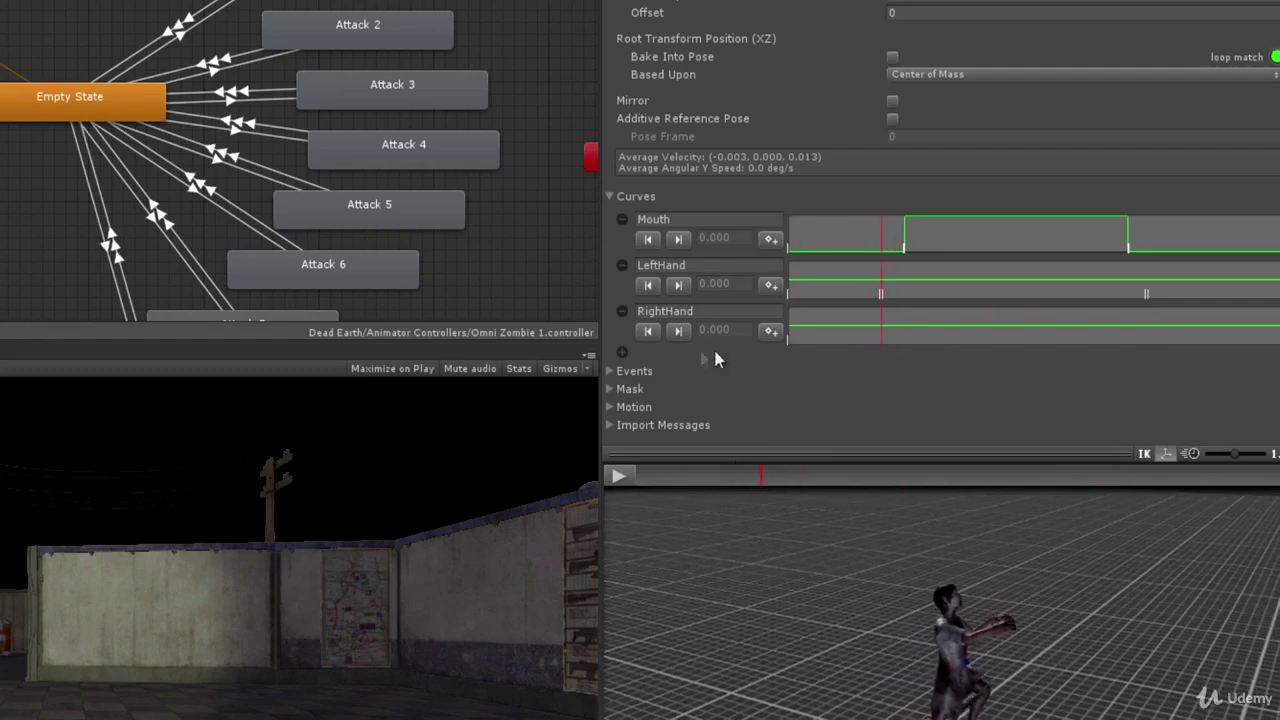
pyautogui.click(776, 332)
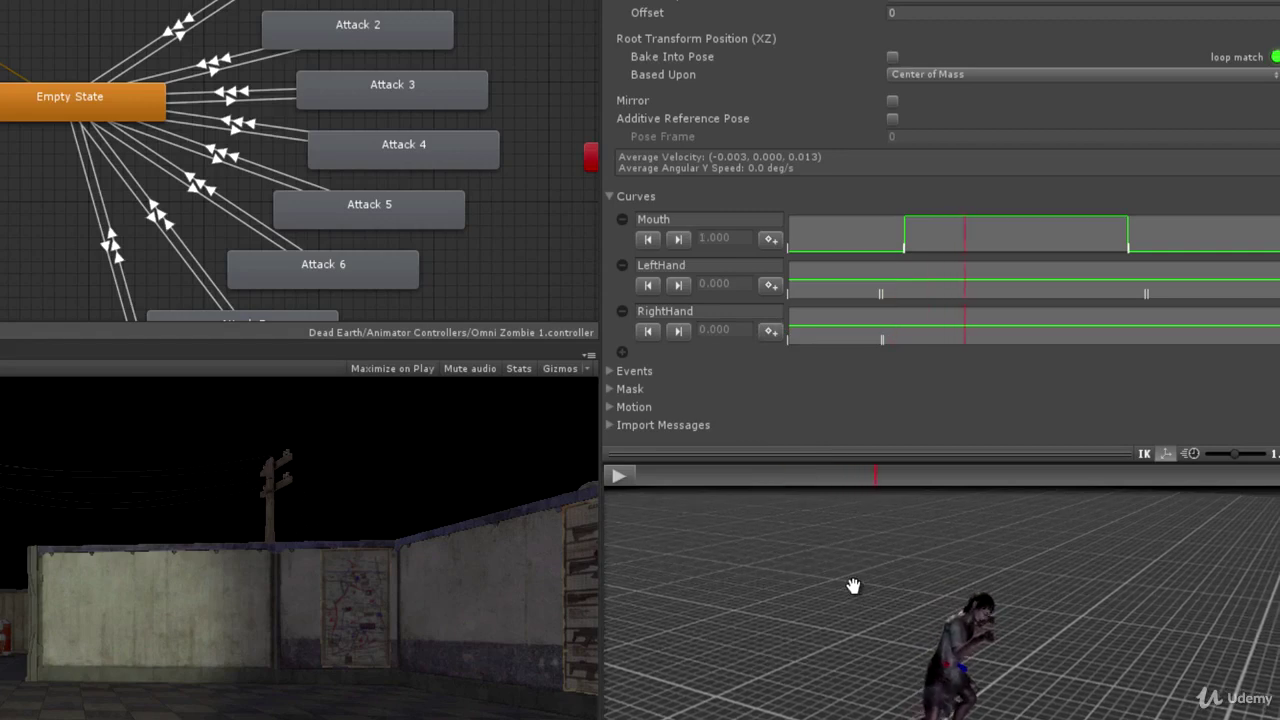
pyautogui.click(981, 338)
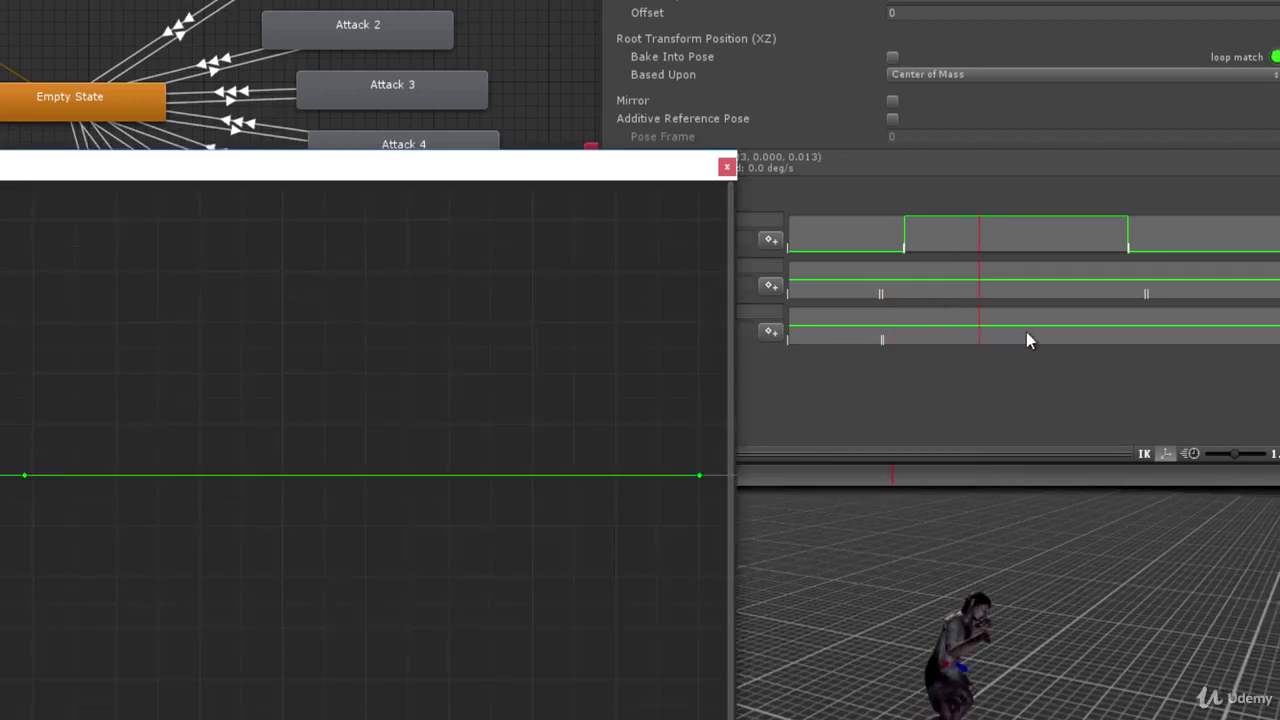
pyautogui.click(726, 166)
pyautogui.moveTo(1148, 477); pyautogui.dragTo(1142, 484)
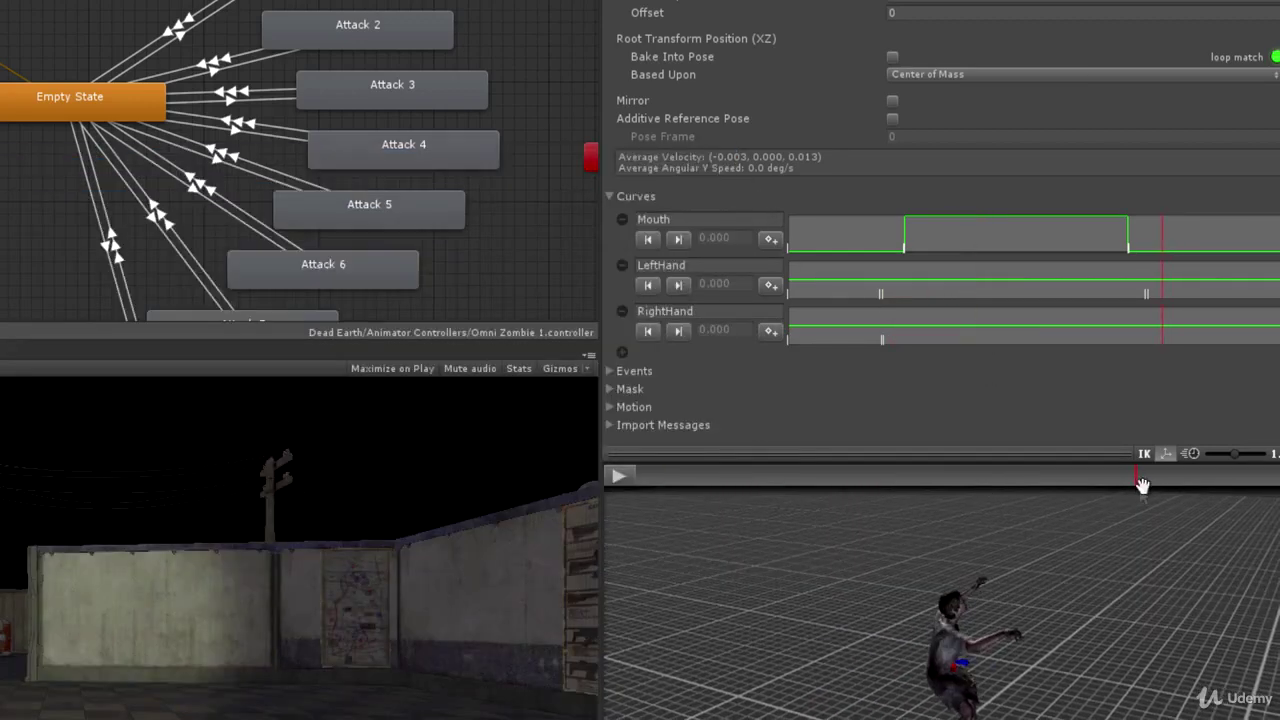
pyautogui.click(770, 331)
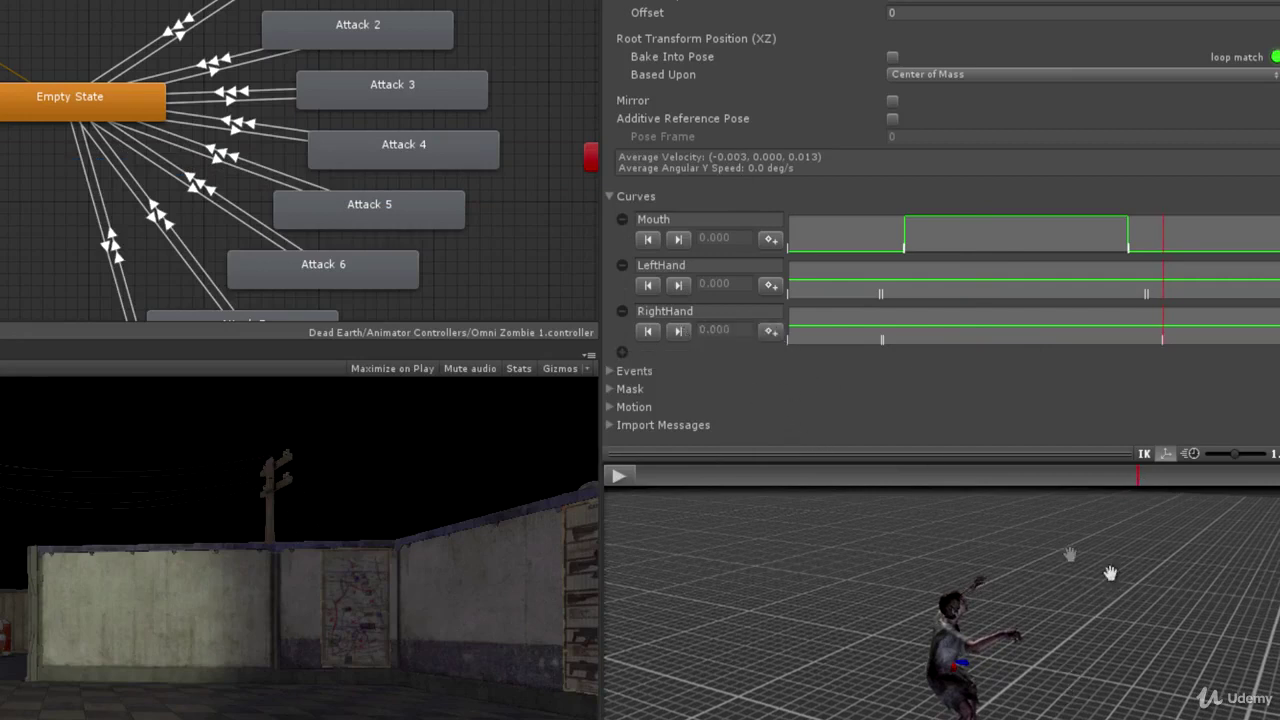
pyautogui.click(769, 333)
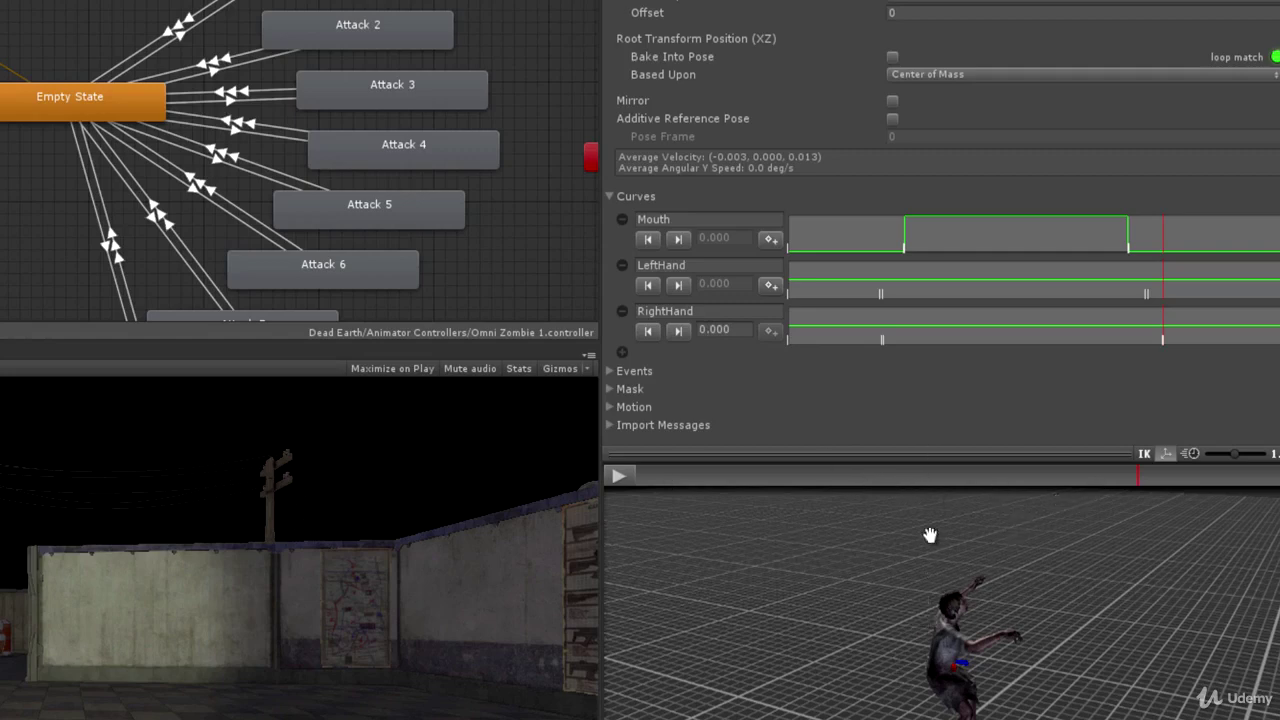
# Step: Set the inner LeftHand keys at the start and end of the grab to 1, so the curve stays high between them
pyautogui.click(651, 287)
pyautogui.click(651, 287)
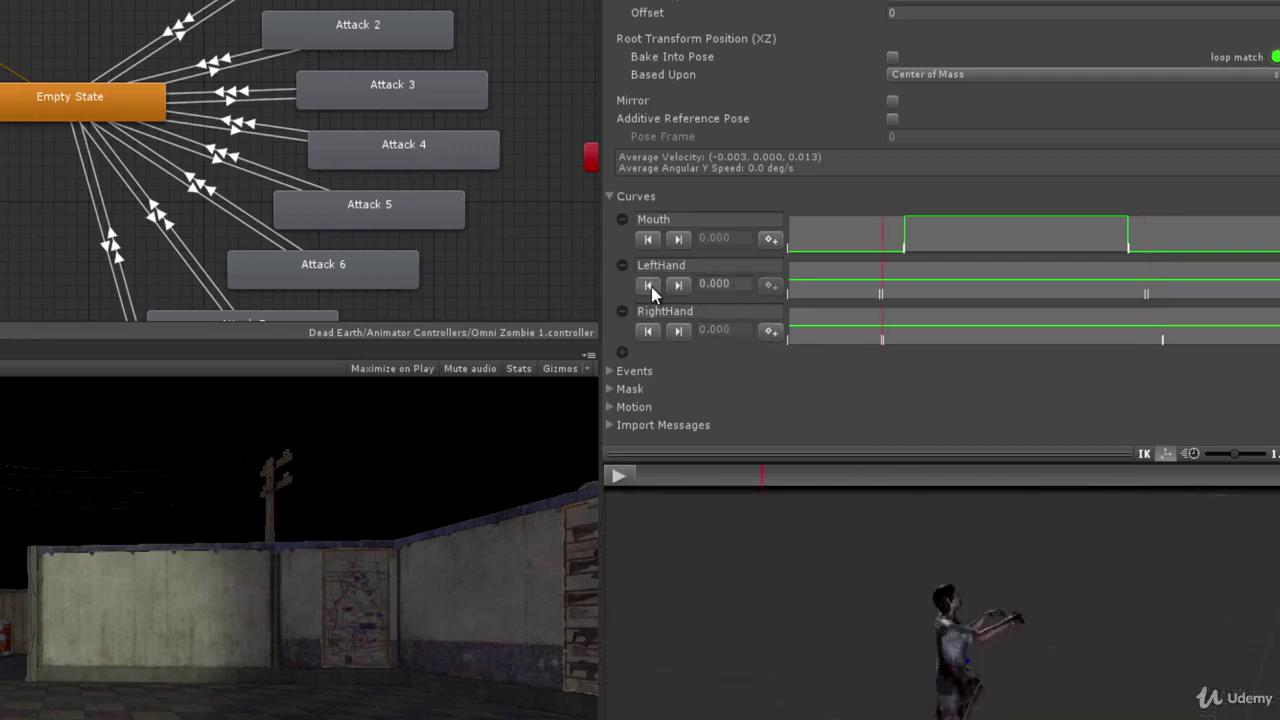
pyautogui.click(651, 287)
pyautogui.click(679, 284)
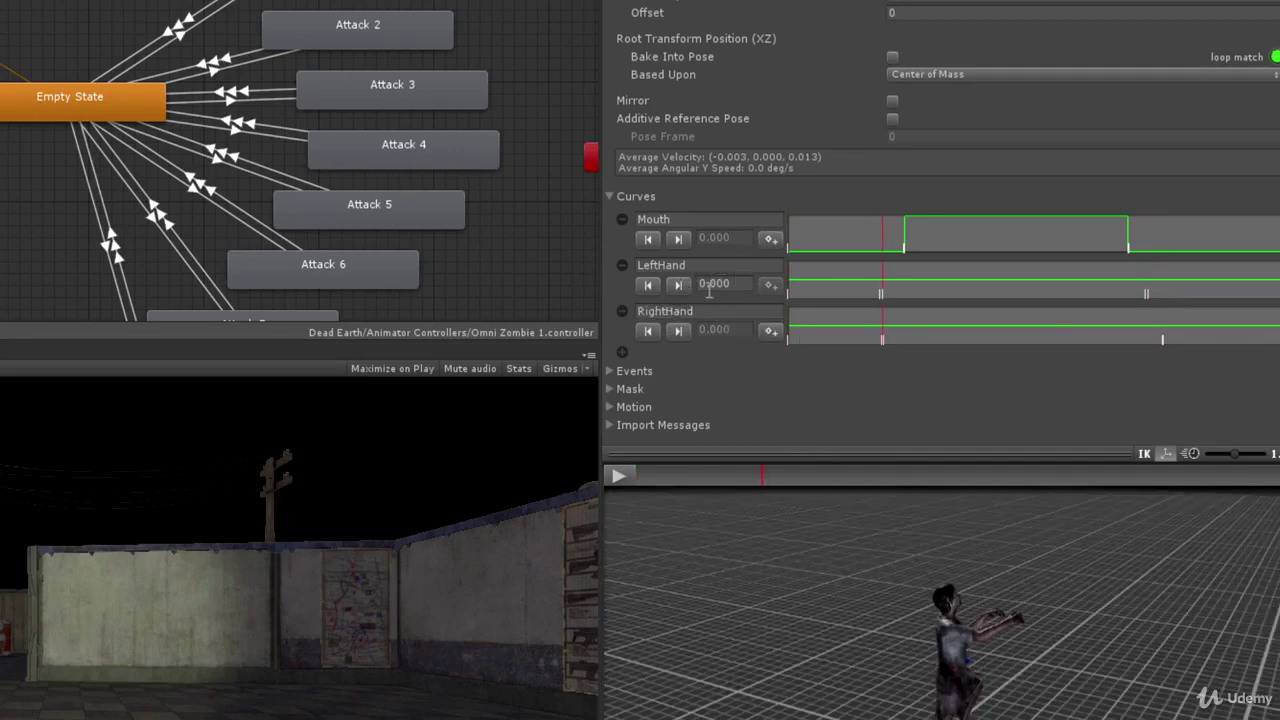
pyautogui.write('1')
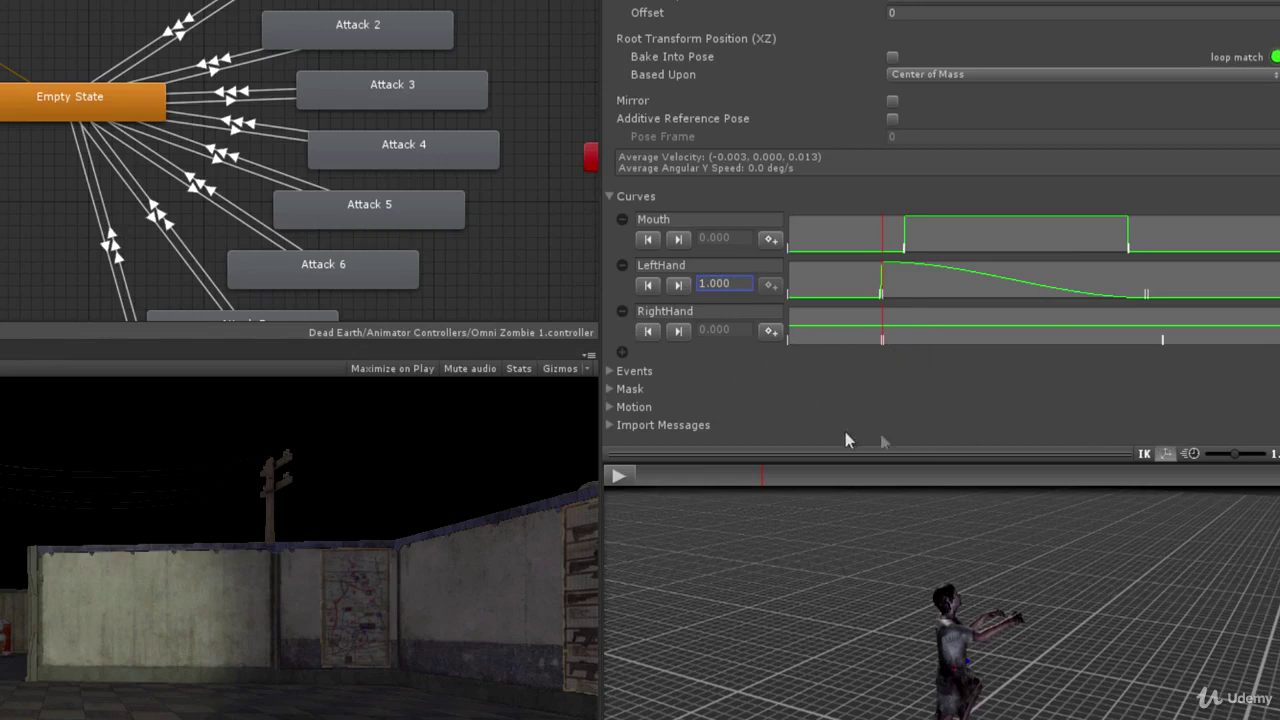
pyautogui.click(679, 285)
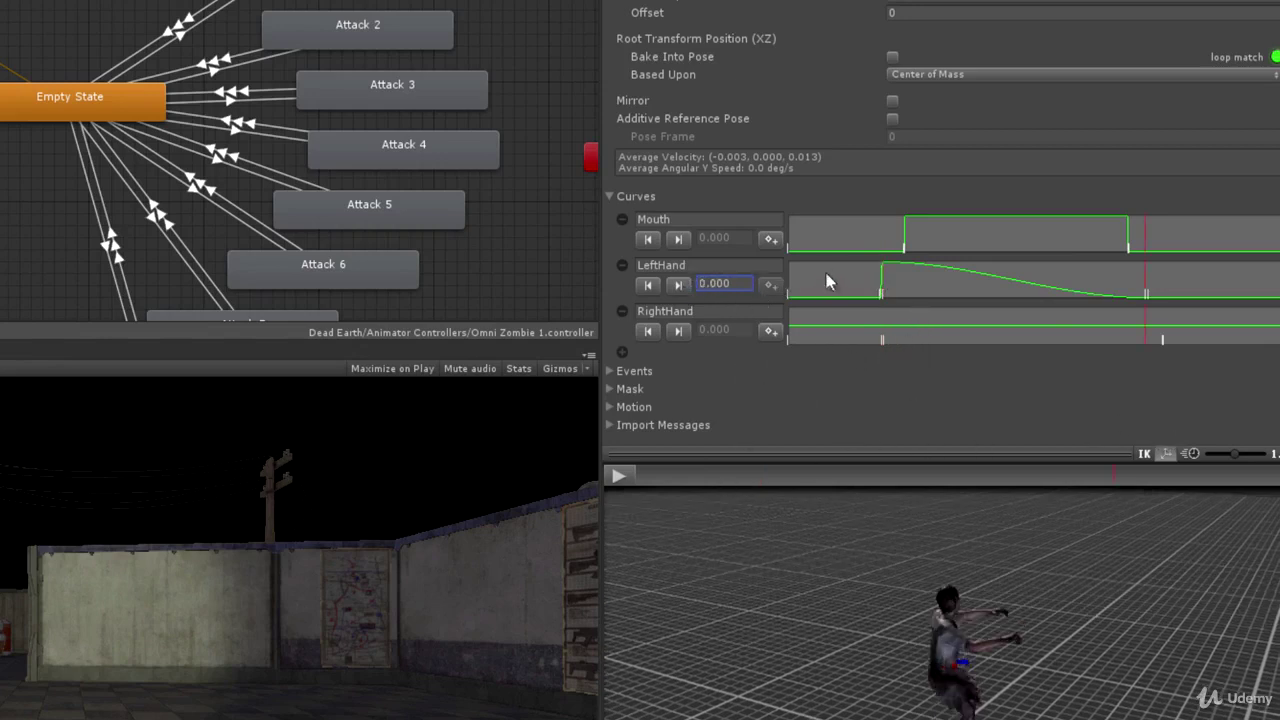
pyautogui.click(707, 284)
pyautogui.write('1')
pyautogui.press('Return')
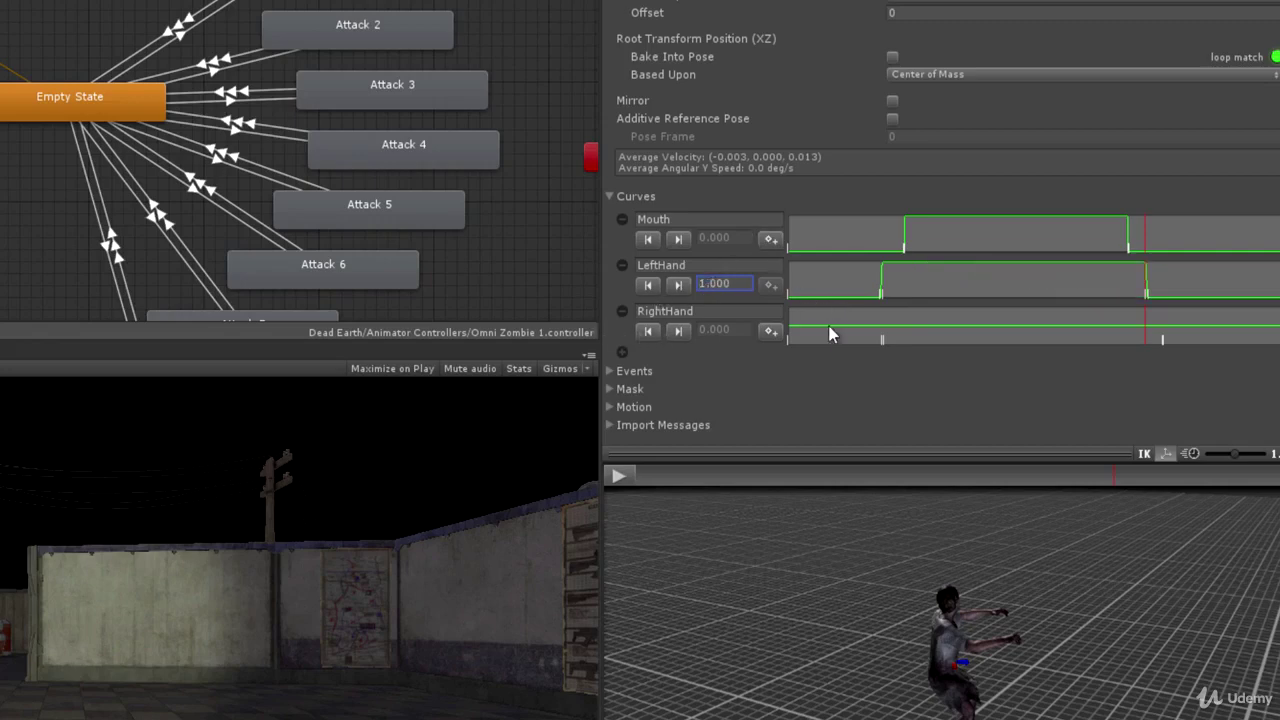
# Step: Set the inner RightHand keys at the start and end of the grab to 1
pyautogui.click(679, 331)
pyautogui.click(728, 331)
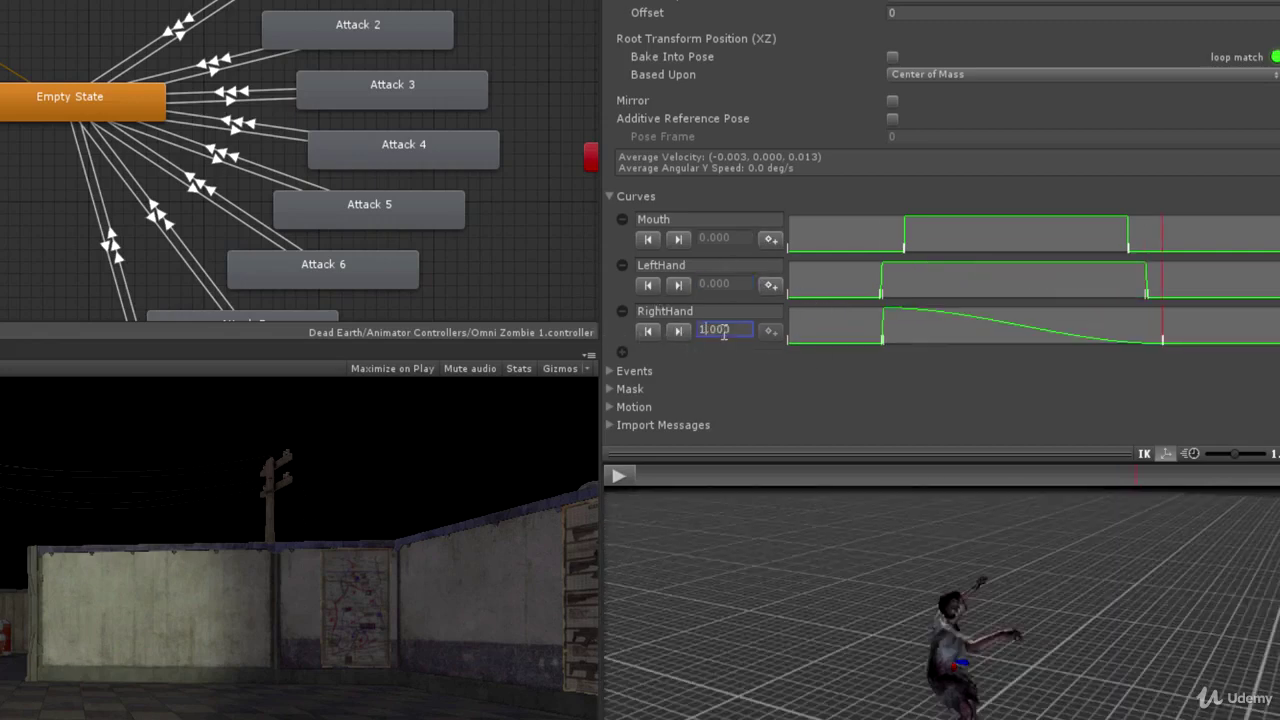
pyautogui.press('Return')
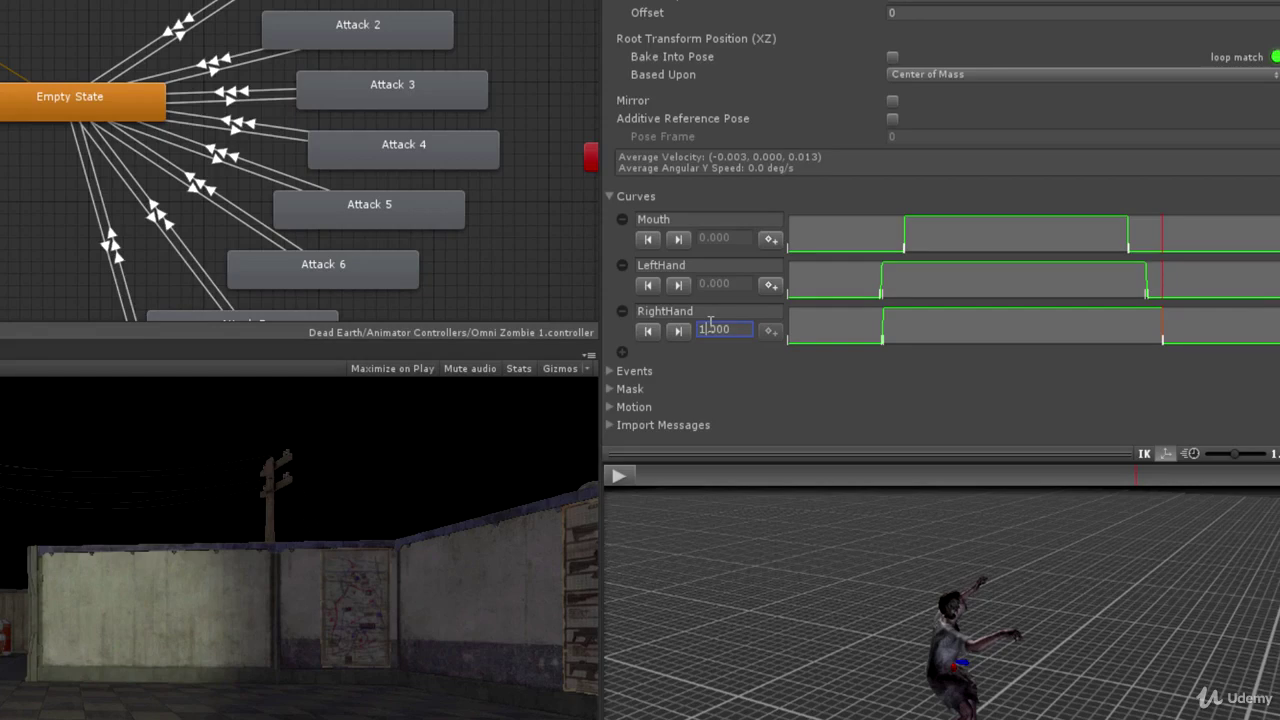
# Step: Open the zombie_punching clip's import settings at its curves and scrub through the punch in the preview
pyautogui.click(399, 86)
pyautogui.doubleClick(930, 12)
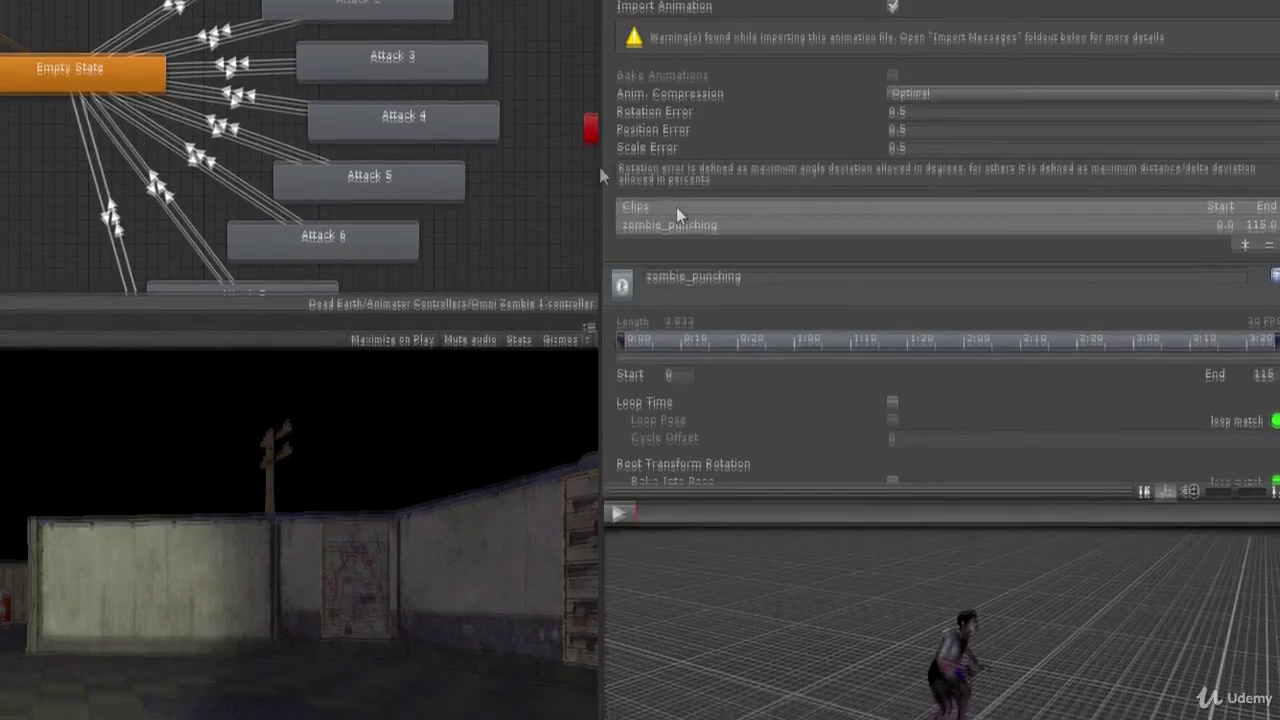
pyautogui.scroll(-5, 808, 300)
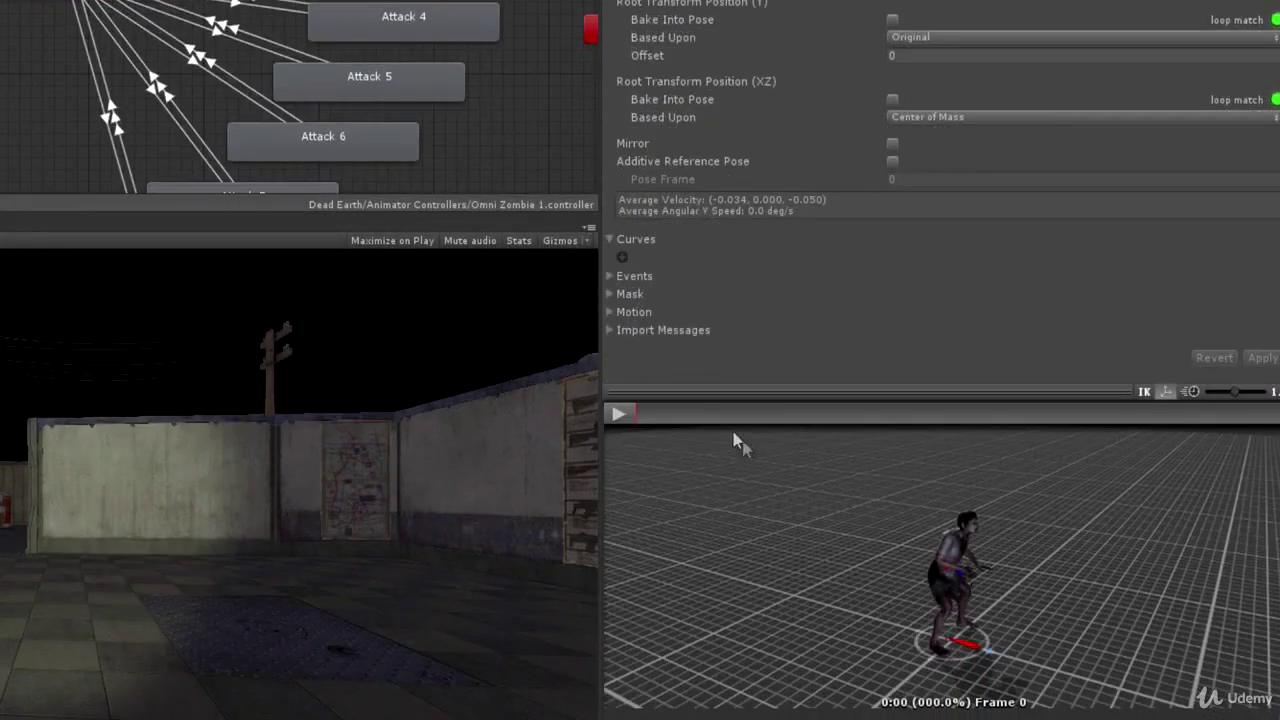
pyautogui.click(620, 413)
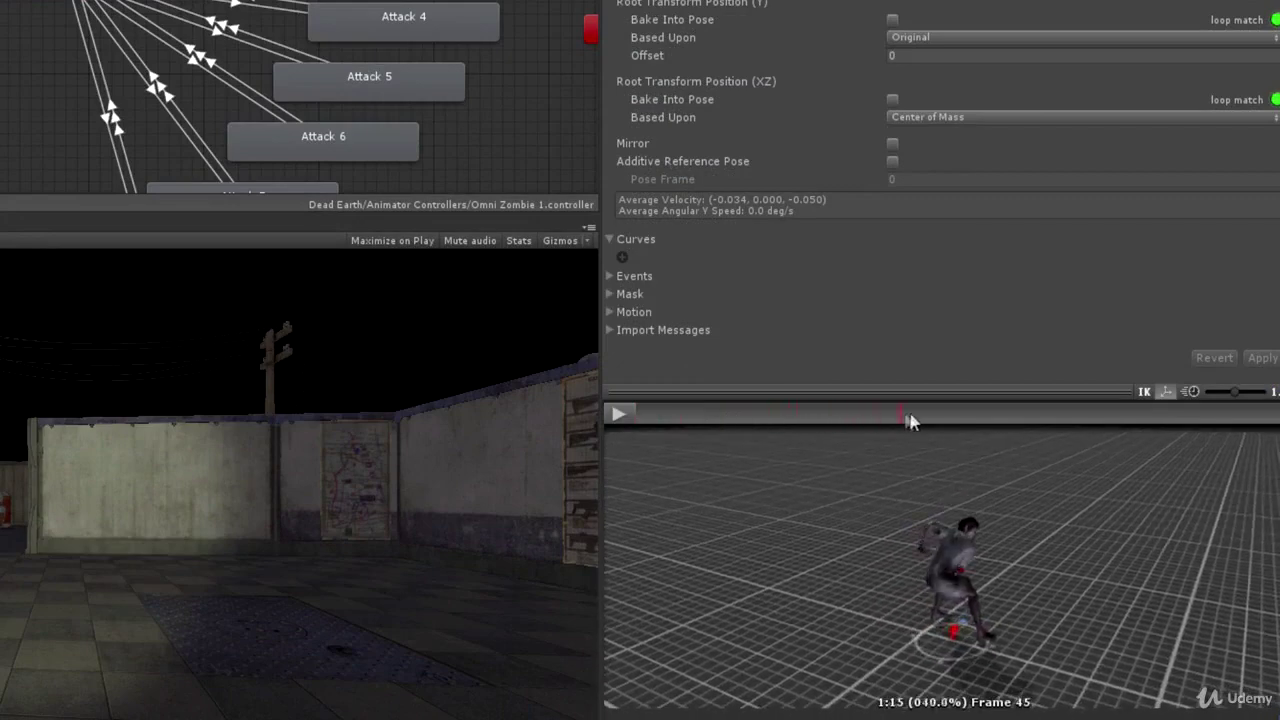
pyautogui.moveTo(1070, 408); pyautogui.dragTo(588, 414)
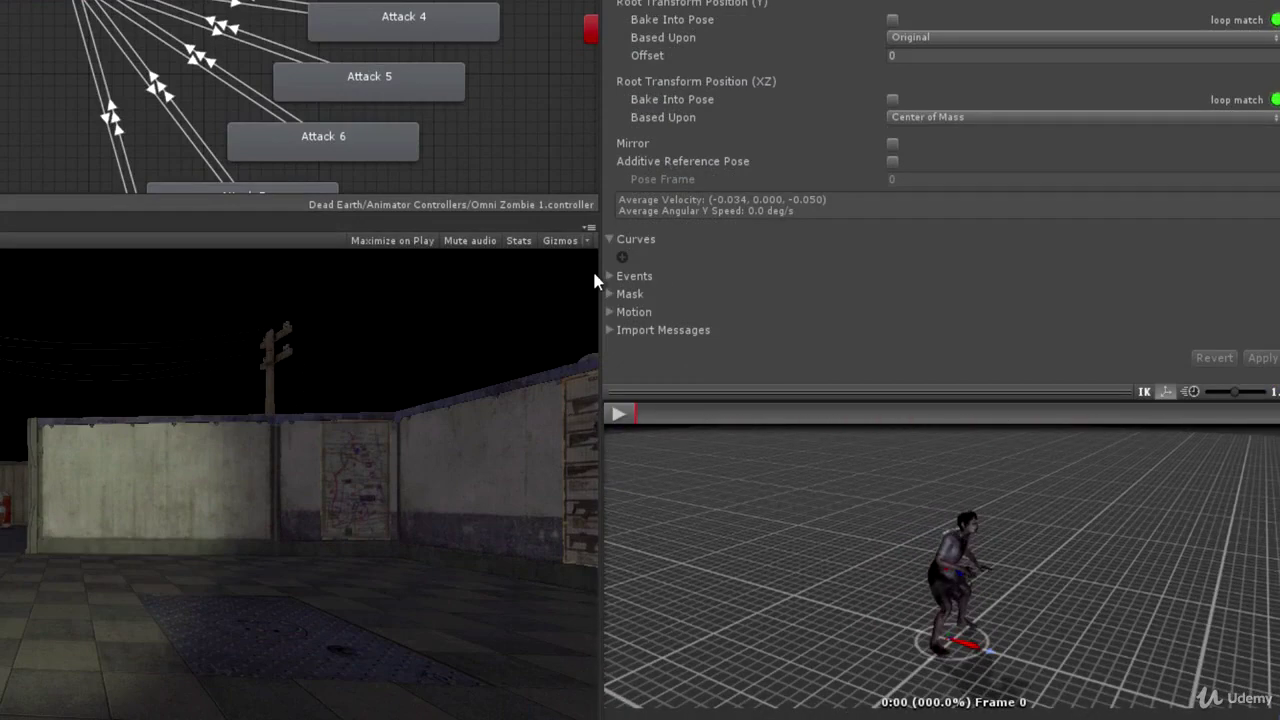
# Step: Add a curve named RightHand to the zombie_punching clip and key it where the punch begins, at about 31.5% of the clip
pyautogui.click(622, 260)
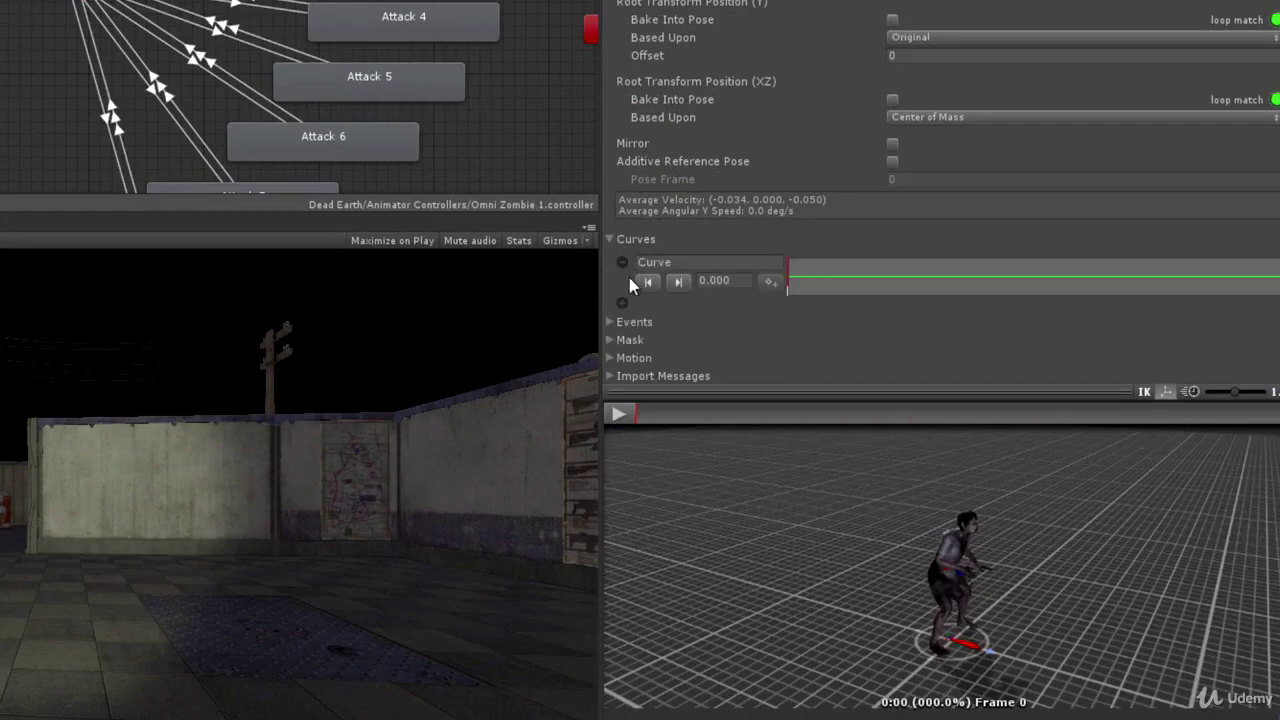
pyautogui.click(683, 263)
pyautogui.press('BackSpace')
pyautogui.write('RightHand')
pyautogui.moveTo(686, 417); pyautogui.dragTo(842, 417)
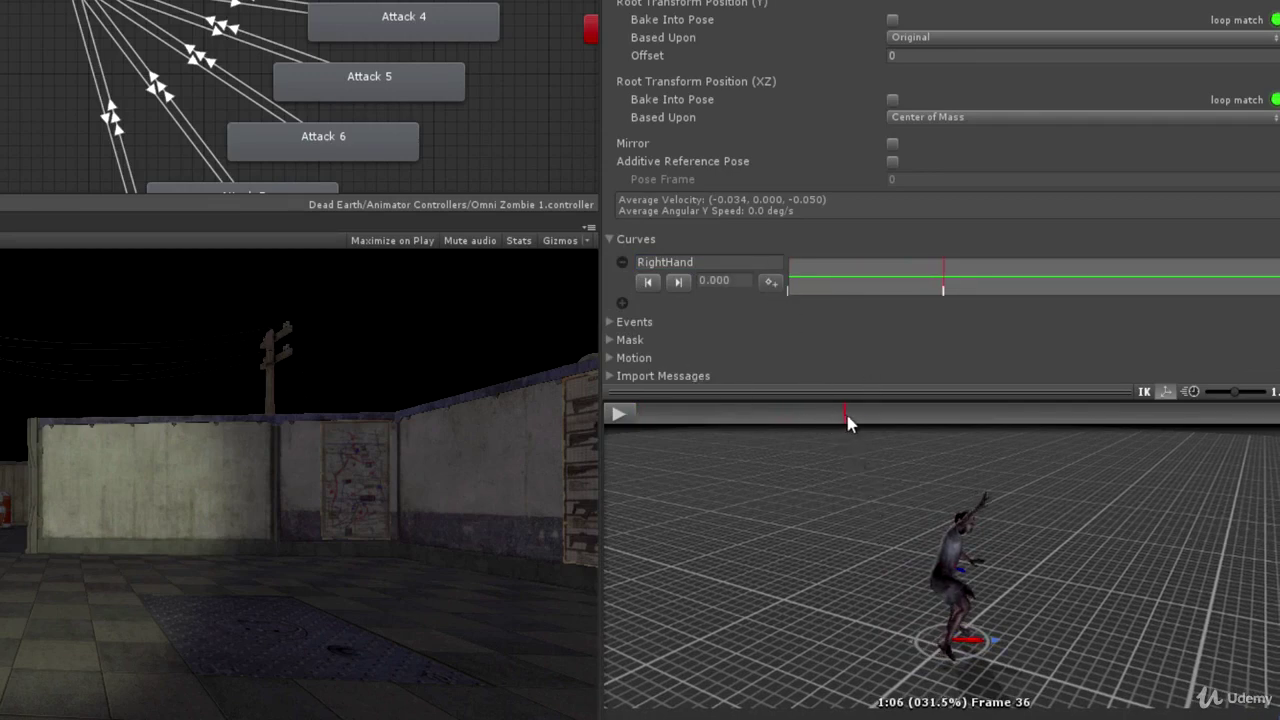
# Step: Key the RightHand curve where the punch ends, at about 35.6% of the clip, and set the inner start and end keys to 1
pyautogui.moveTo(845, 411)
pyautogui.mouseDown()
pyautogui.moveTo(886, 415)
pyautogui.moveTo(873, 420)
pyautogui.mouseUp()
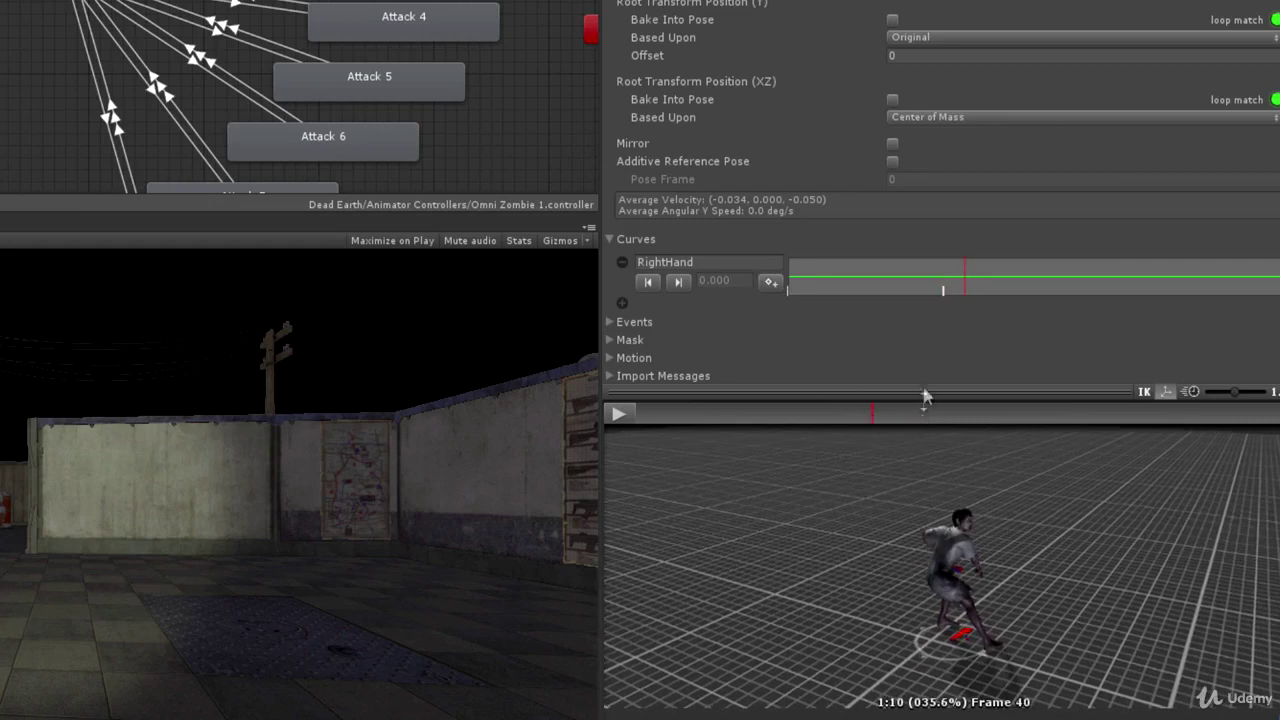
pyautogui.click(769, 282)
pyautogui.moveTo(876, 420); pyautogui.dragTo(843, 414)
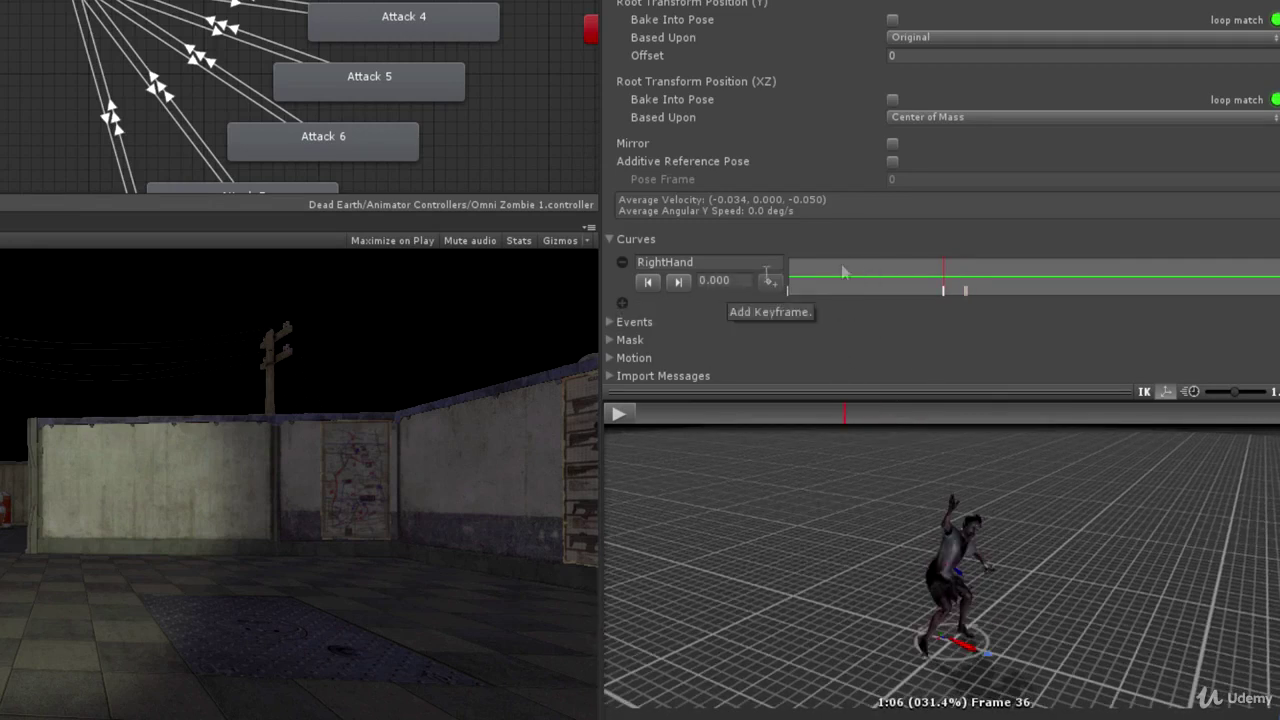
pyautogui.doubleClick(712, 281)
pyautogui.write('1')
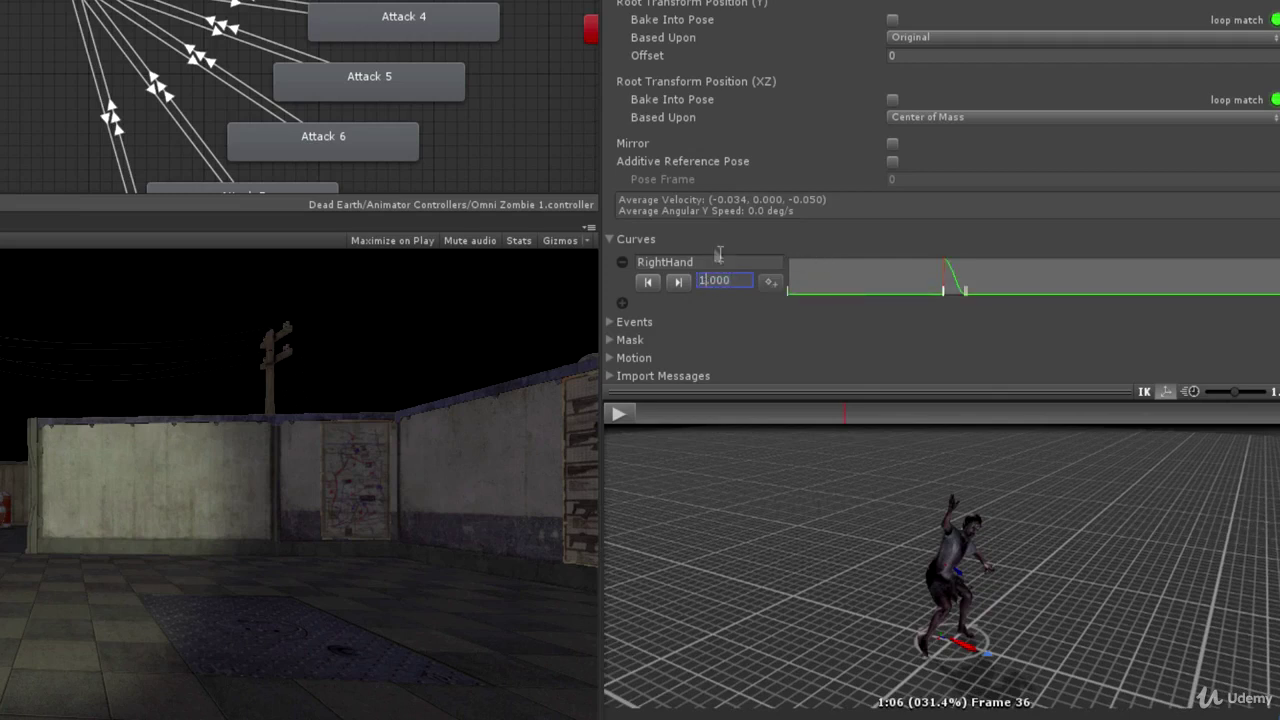
pyautogui.click(680, 282)
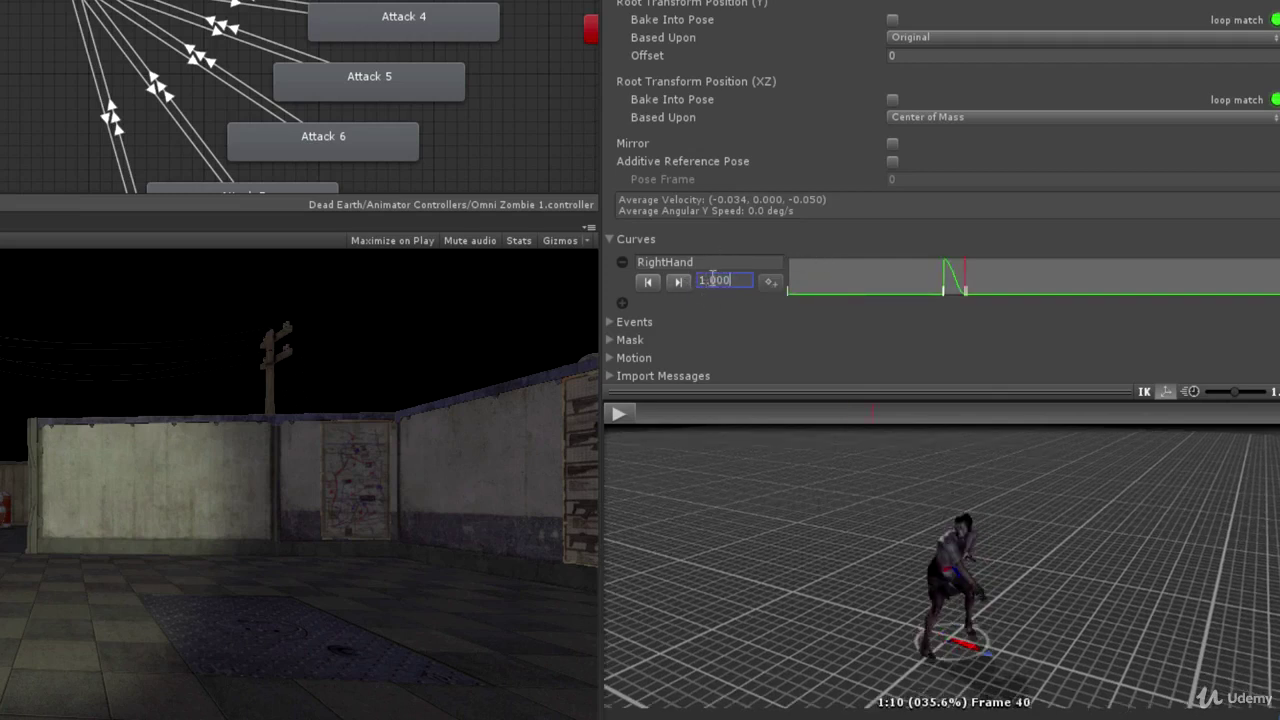
pyautogui.click(767, 283)
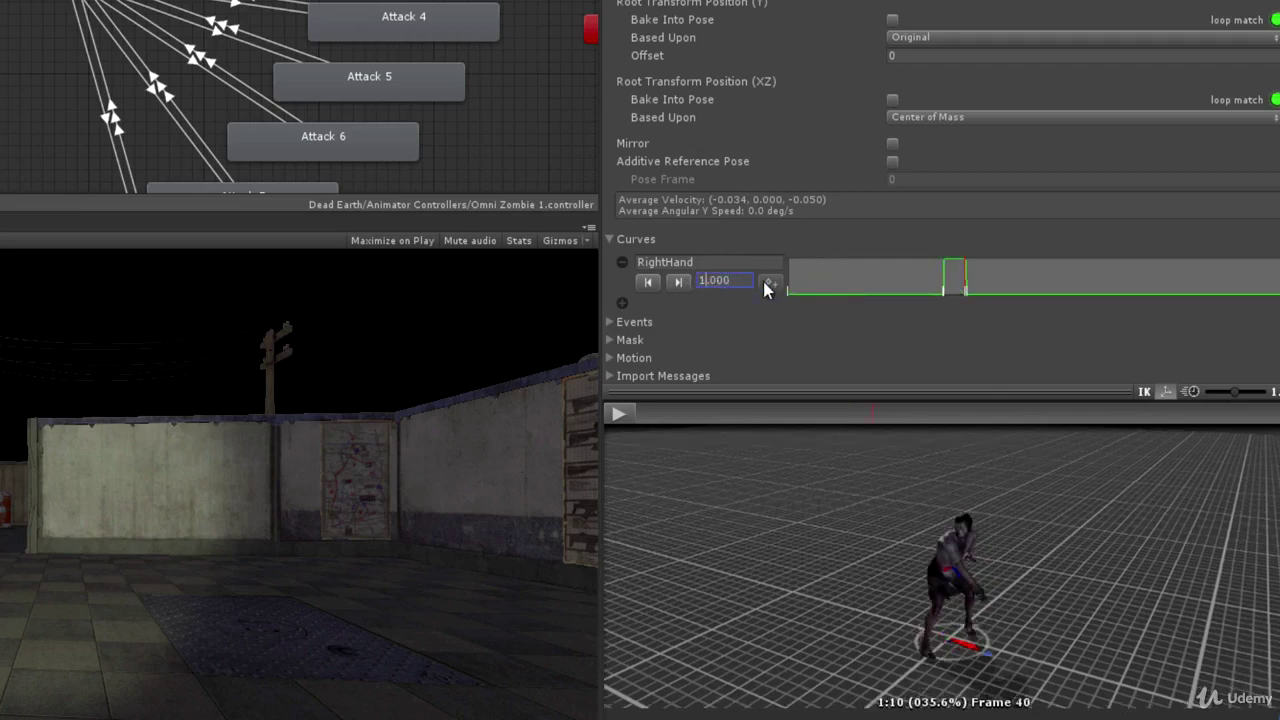
# Step: Apply the zombie_punching import settings, and preview Attack 4's mutant_swiping clip to find when each hand swipes
pyautogui.click(393, 17)
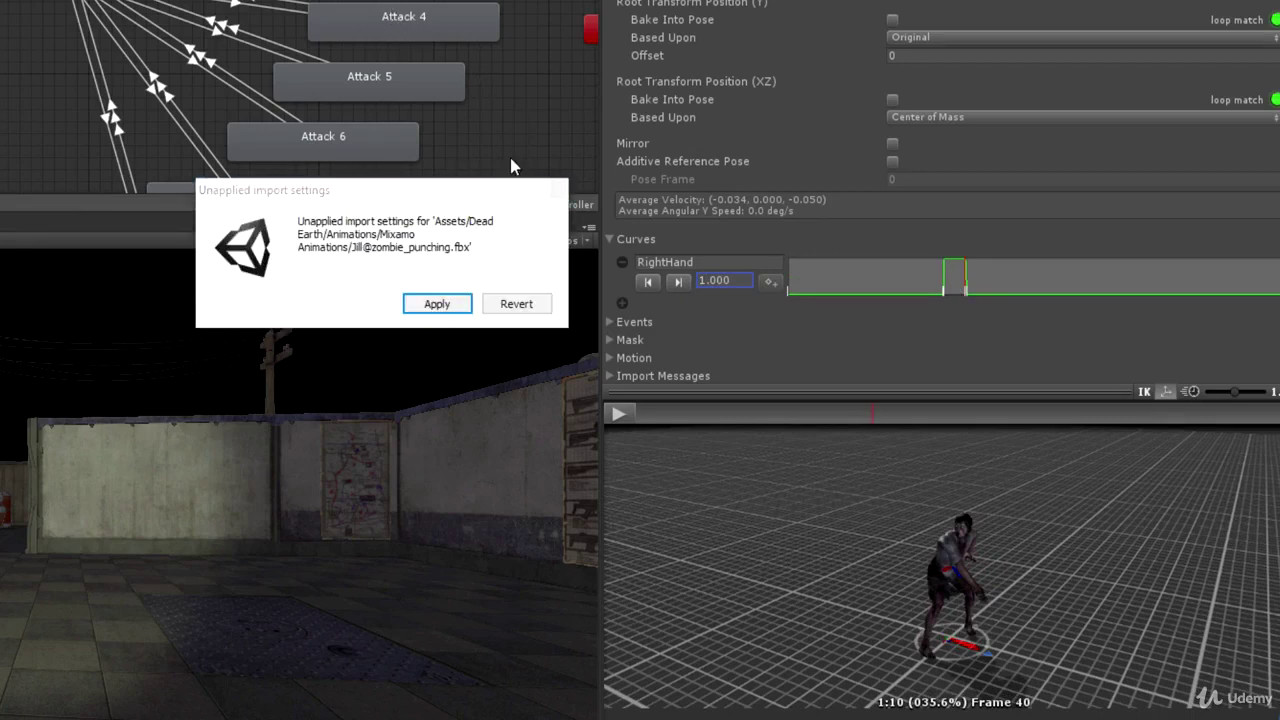
pyautogui.click(450, 302)
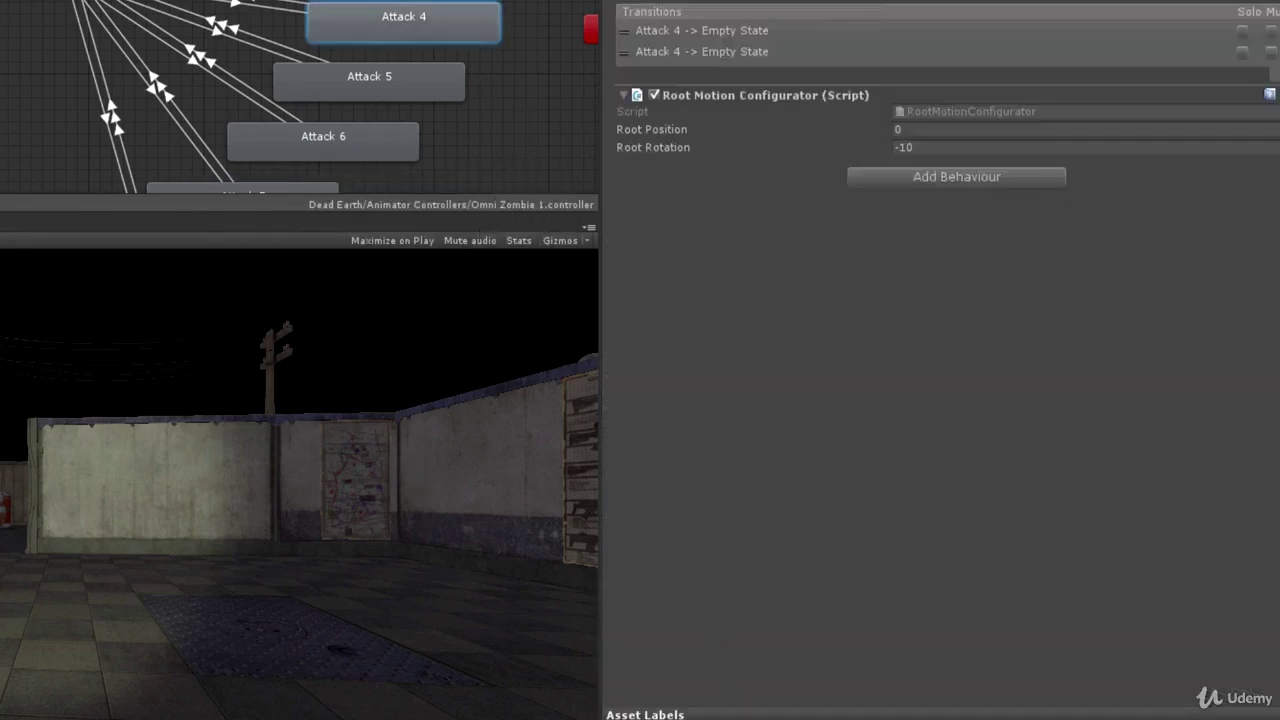
pyautogui.doubleClick(437, 26)
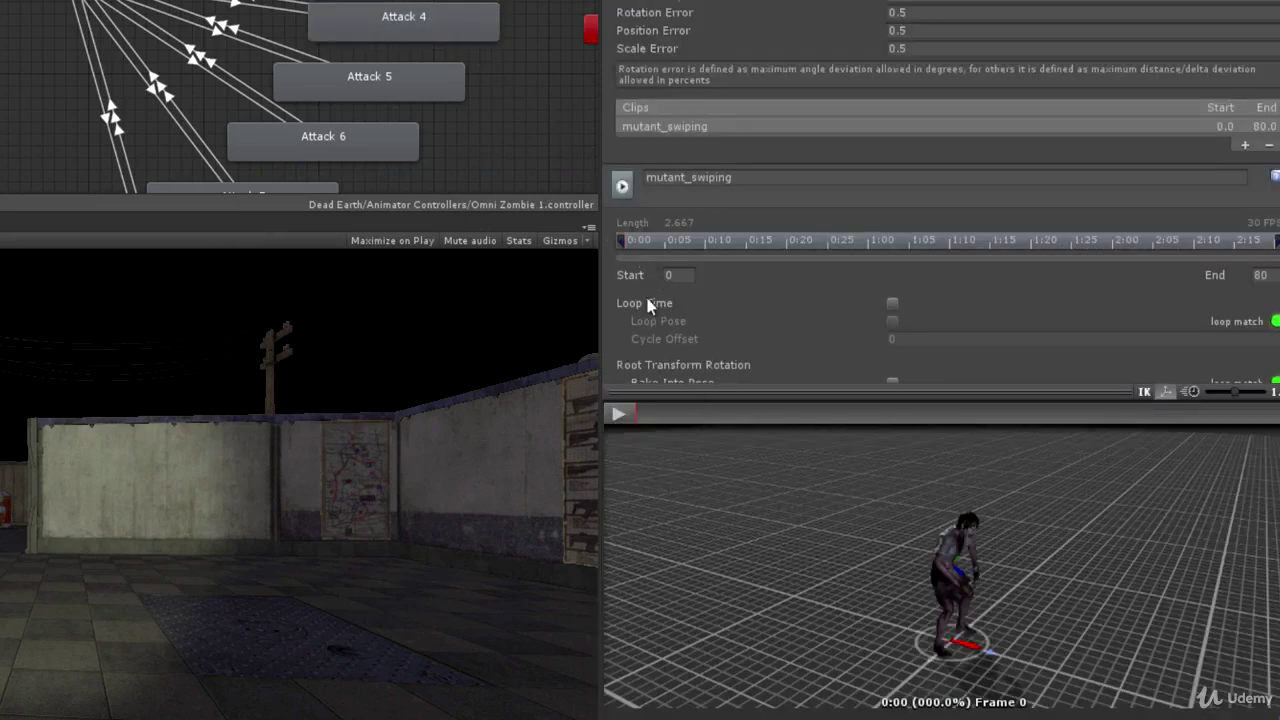
pyautogui.moveTo(650, 418); pyautogui.dragTo(838, 413)
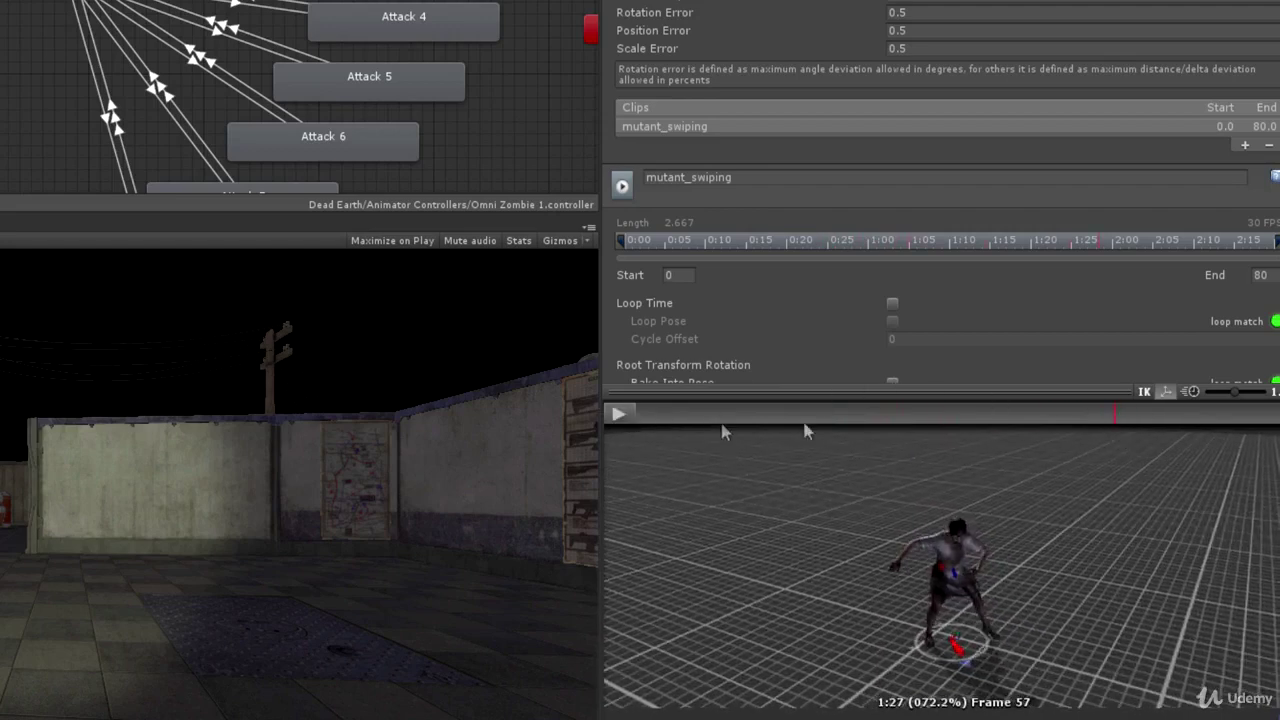
pyautogui.moveTo(764, 431); pyautogui.dragTo(668, 447)
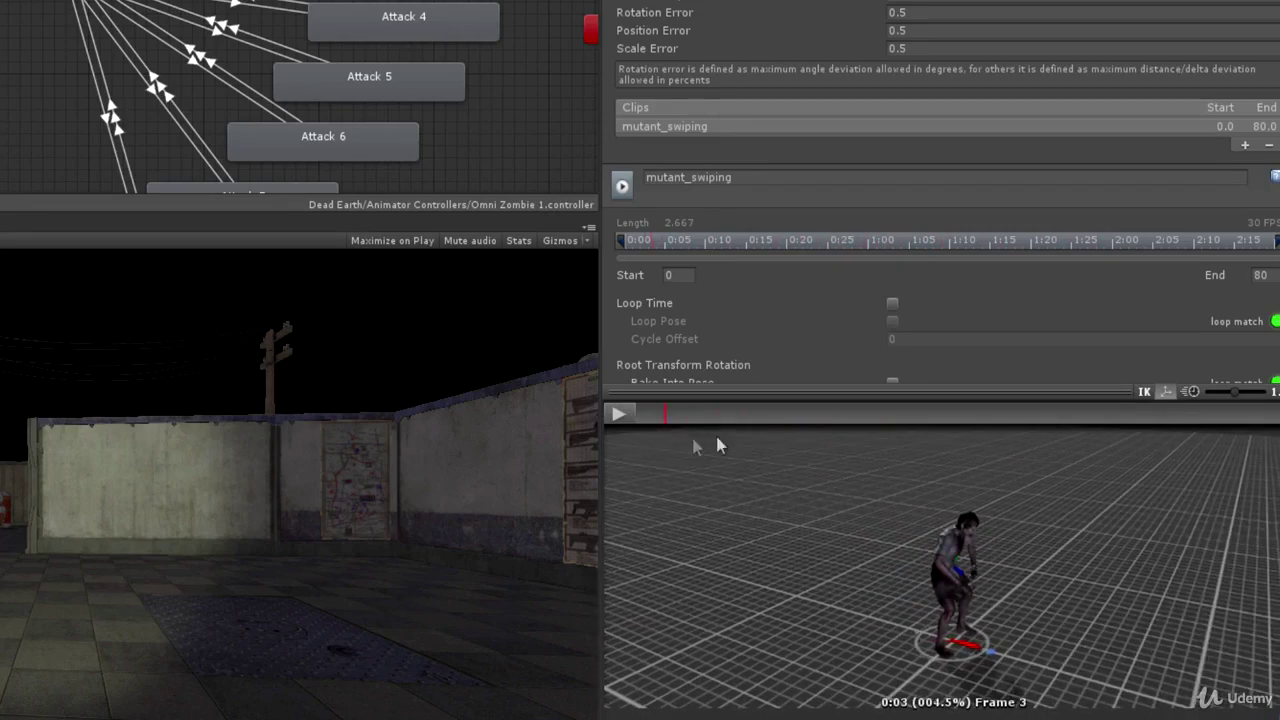
# Step: Add two curves named LeftHand and RightHand to the mutant_swiping clip
pyautogui.scroll(-10, 940, 190)
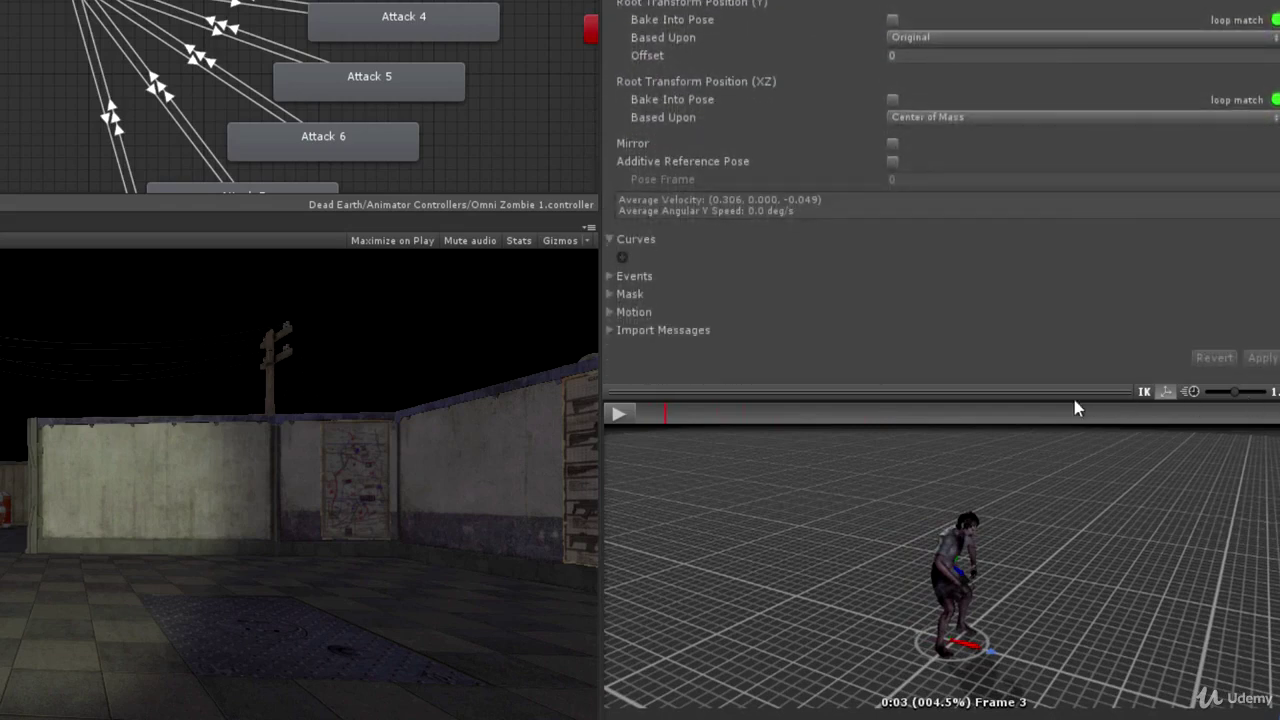
pyautogui.click(622, 261)
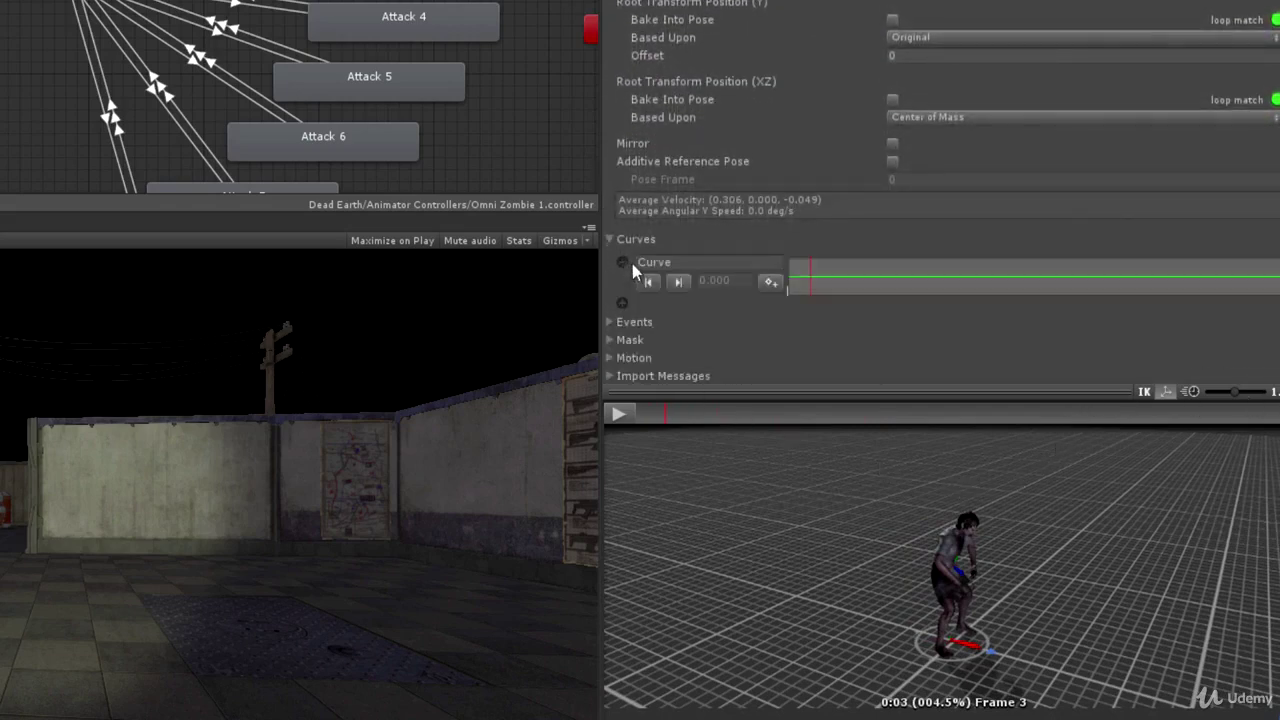
pyautogui.click(622, 302)
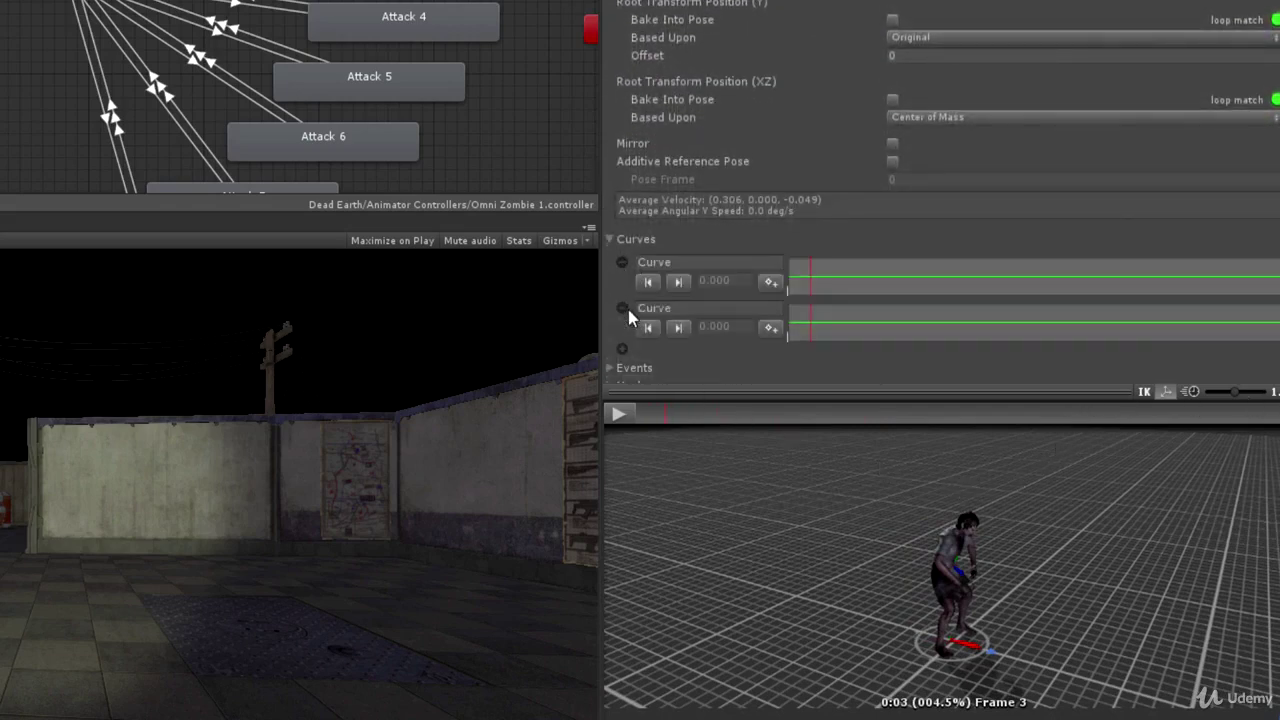
pyautogui.click(677, 262)
pyautogui.press('BackSpace')
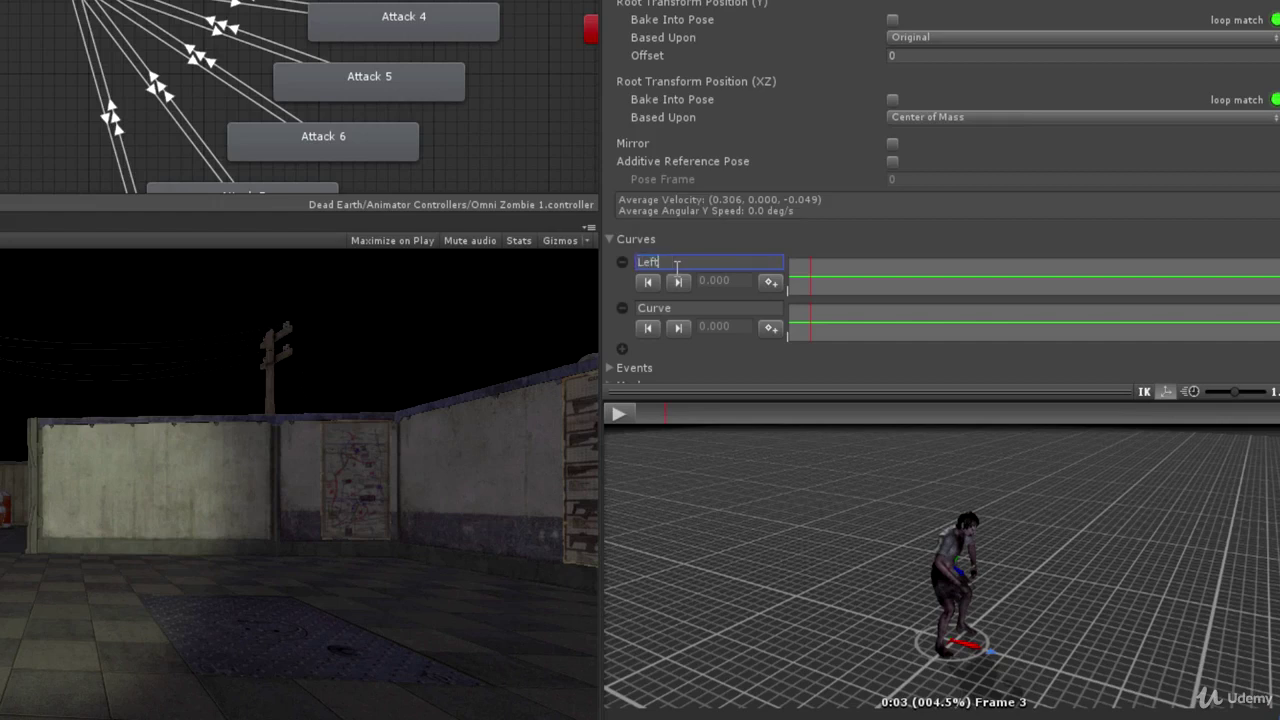
pyautogui.click(678, 308)
pyautogui.press('BackSpace')
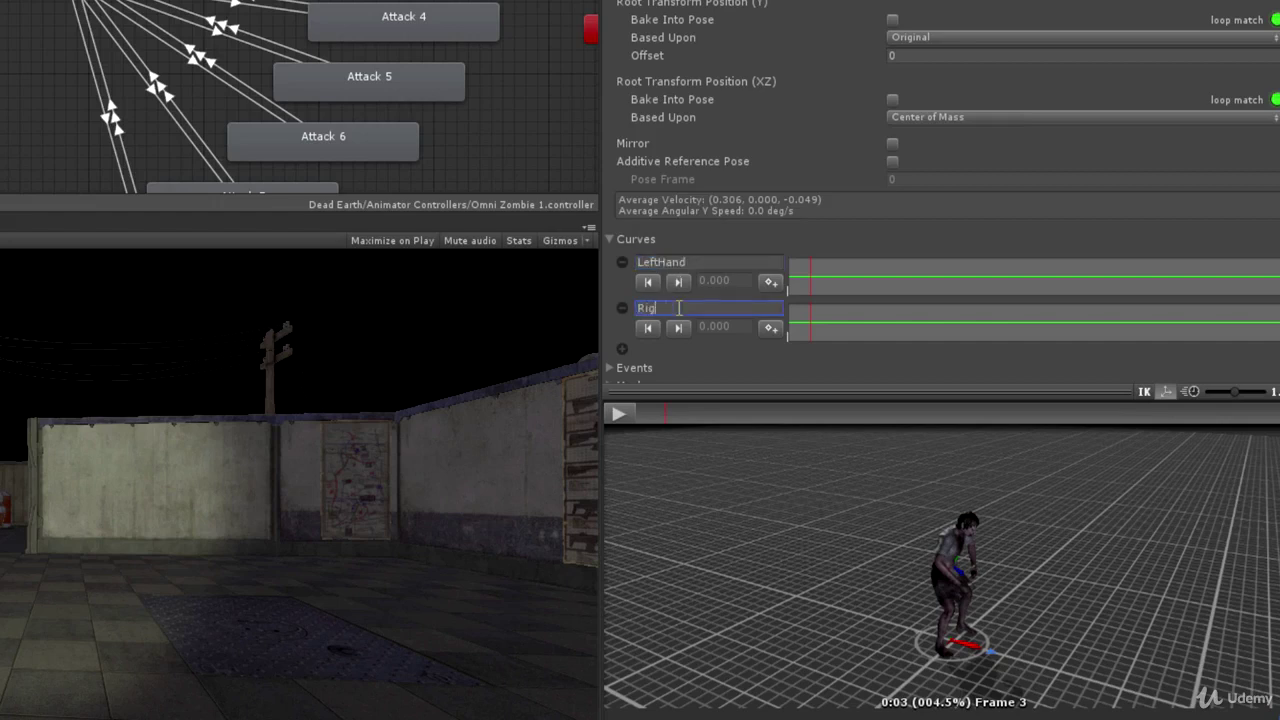
pyautogui.press('Return')
# Step: Add paired LeftHand keys where the left-hand swipe starts and ends, at about 47.5% and 54% of the clip
pyautogui.scroll(-3, 900, 260)
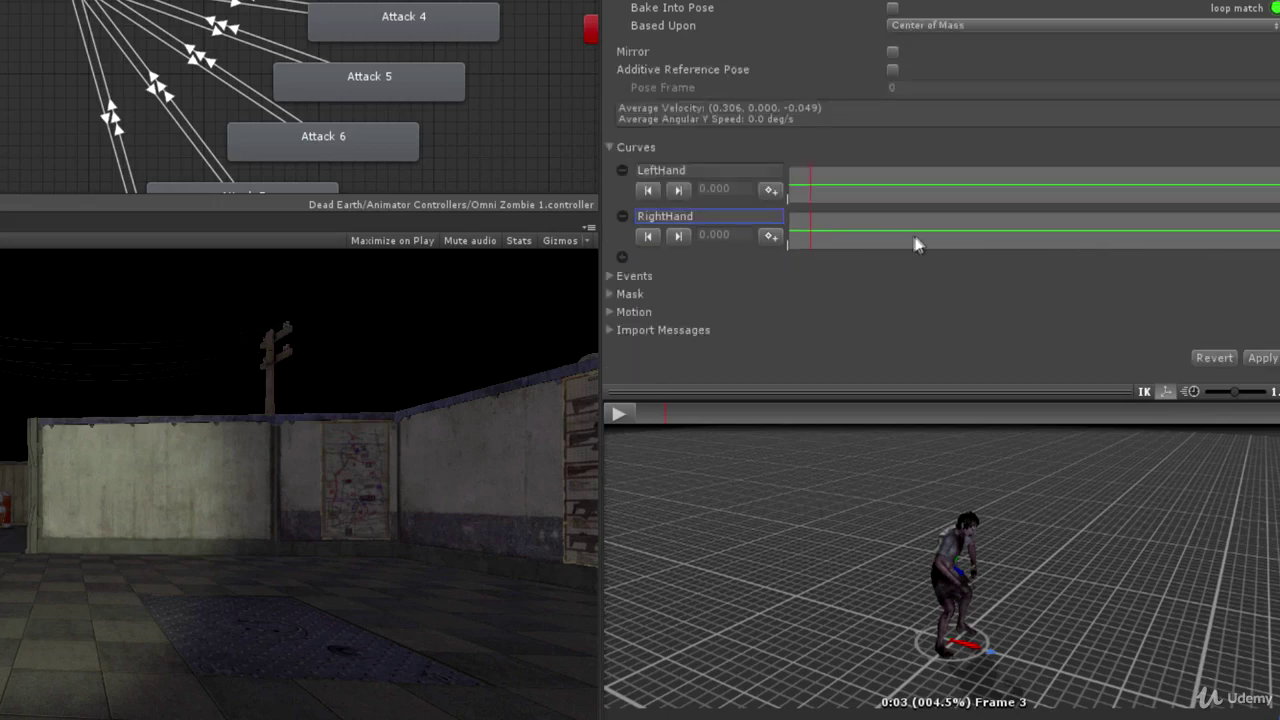
pyautogui.moveTo(666, 417); pyautogui.dragTo(952, 413)
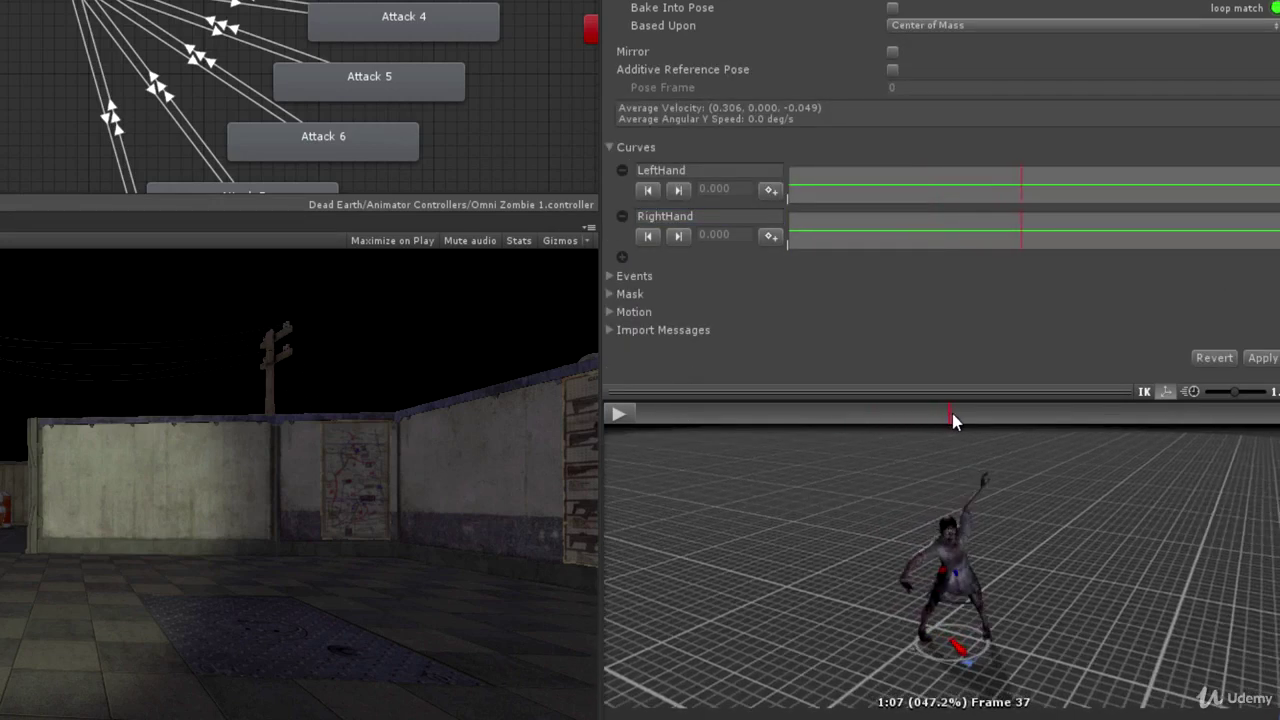
pyautogui.click(770, 191)
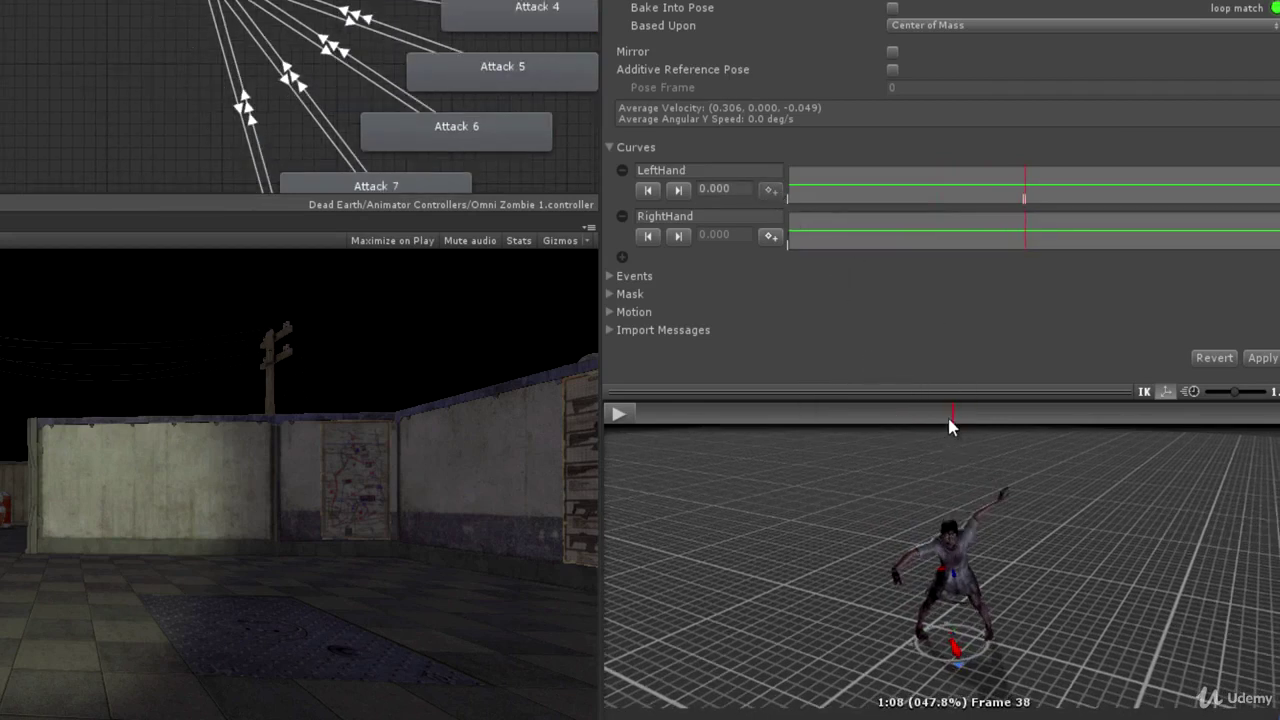
pyautogui.moveTo(950, 425); pyautogui.dragTo(997, 418)
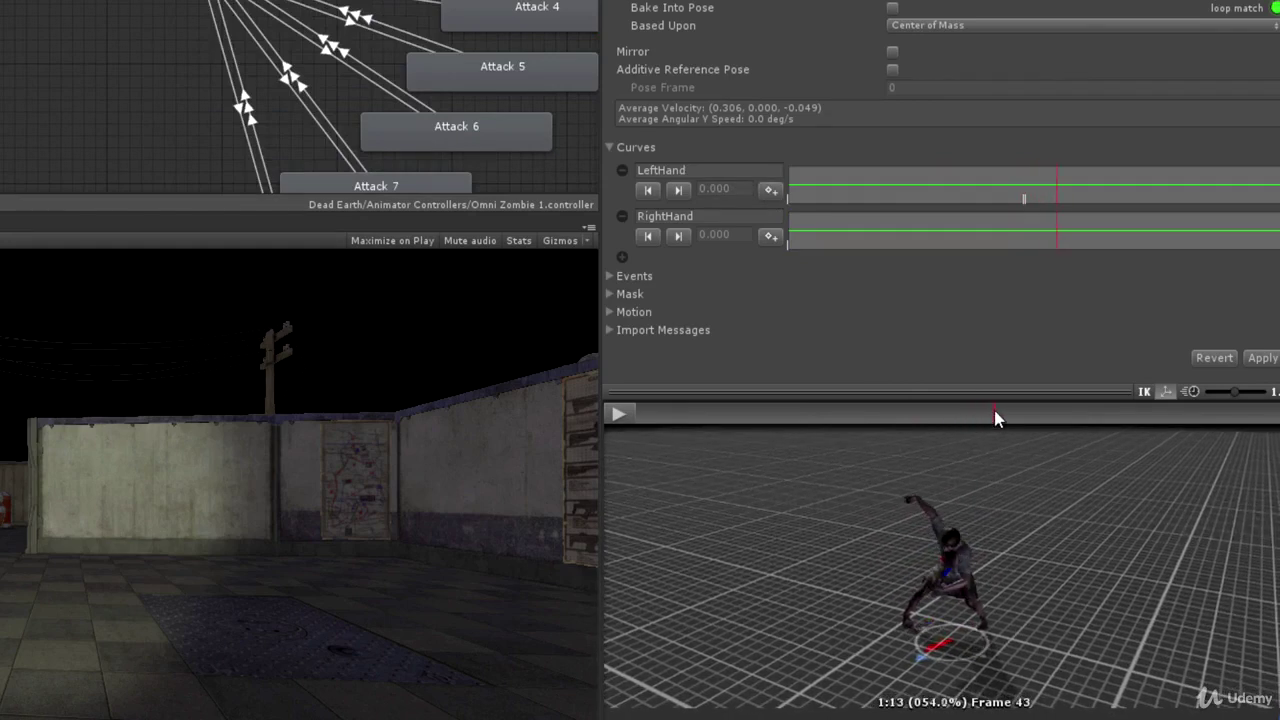
pyautogui.click(770, 190)
pyautogui.click(997, 419)
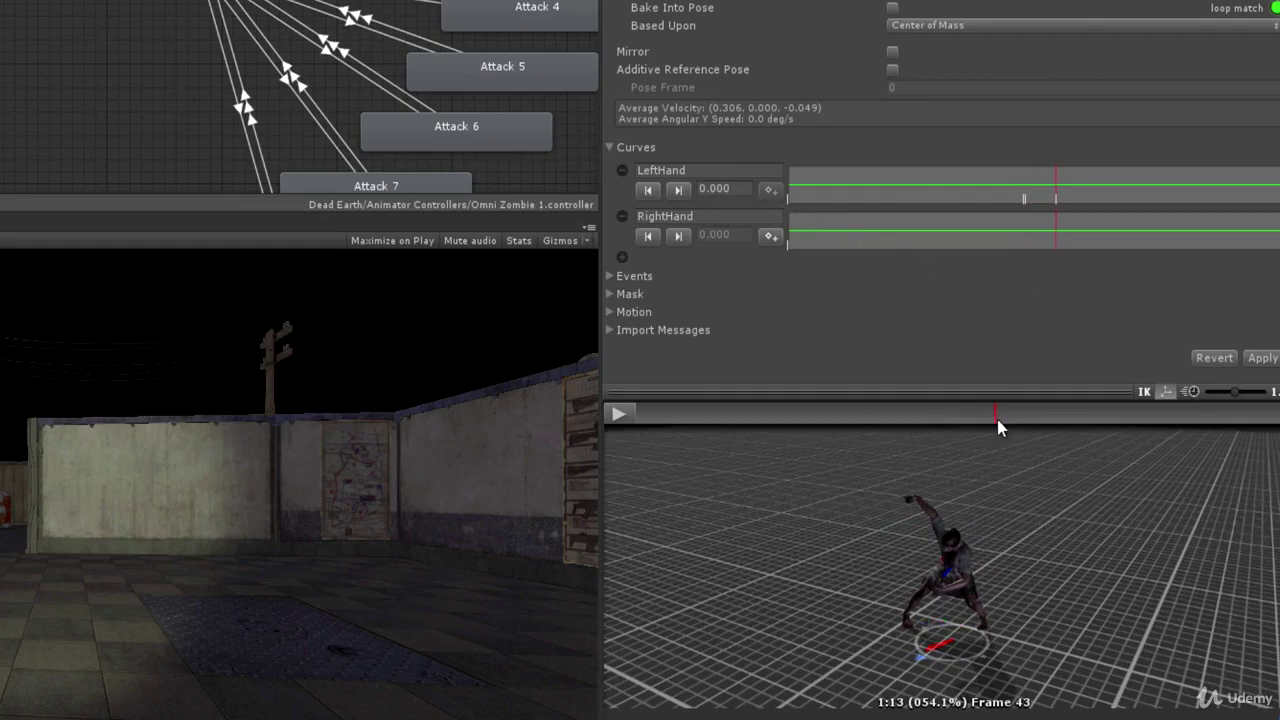
pyautogui.click(770, 193)
# Step: Add paired RightHand keys where the right-hand swipe starts and ends, at about 23% and 40% of the clip
pyautogui.moveTo(994, 416); pyautogui.dragTo(787, 420)
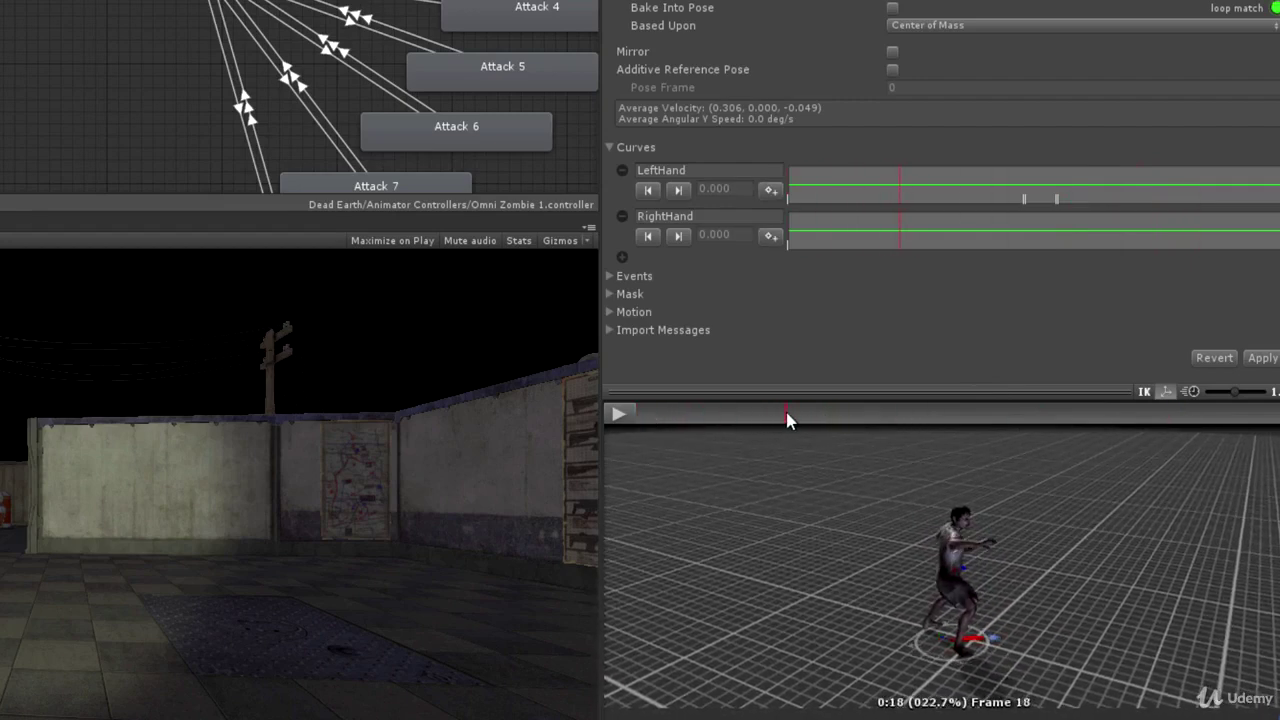
pyautogui.click(774, 239)
pyautogui.click(797, 415)
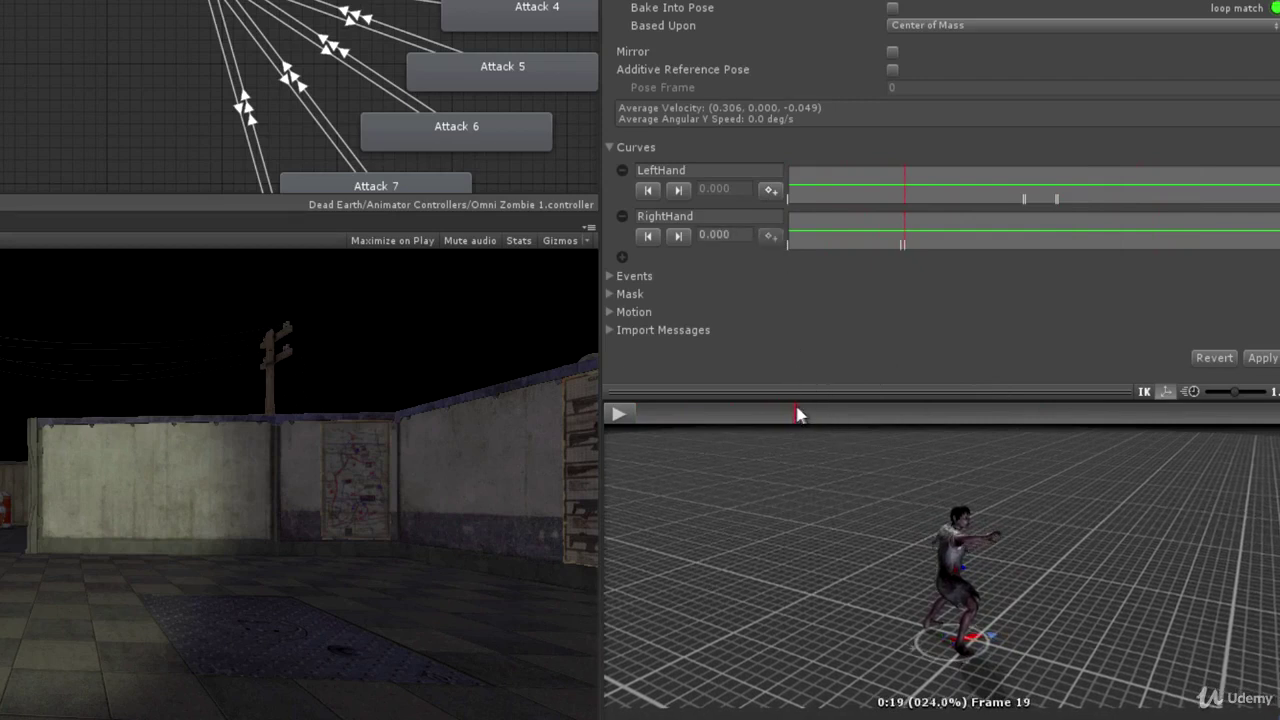
pyautogui.moveTo(797, 415); pyautogui.dragTo(896, 420)
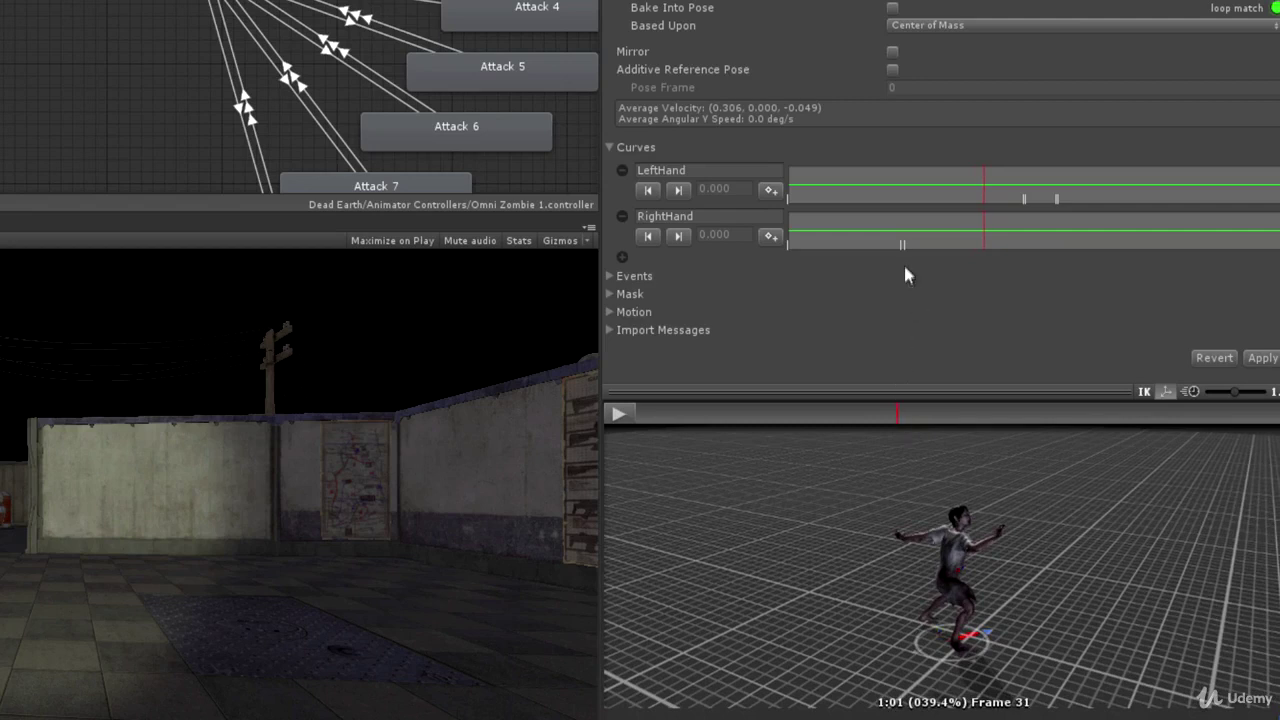
pyautogui.click(774, 238)
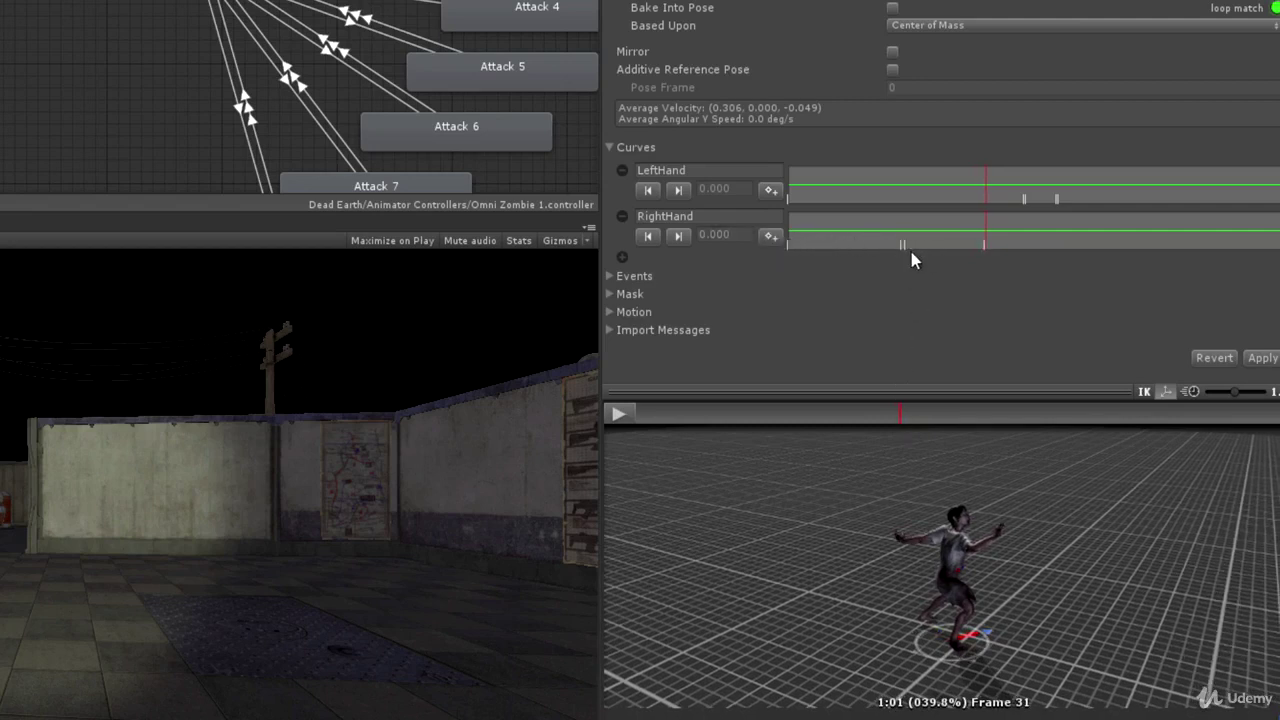
pyautogui.click(771, 237)
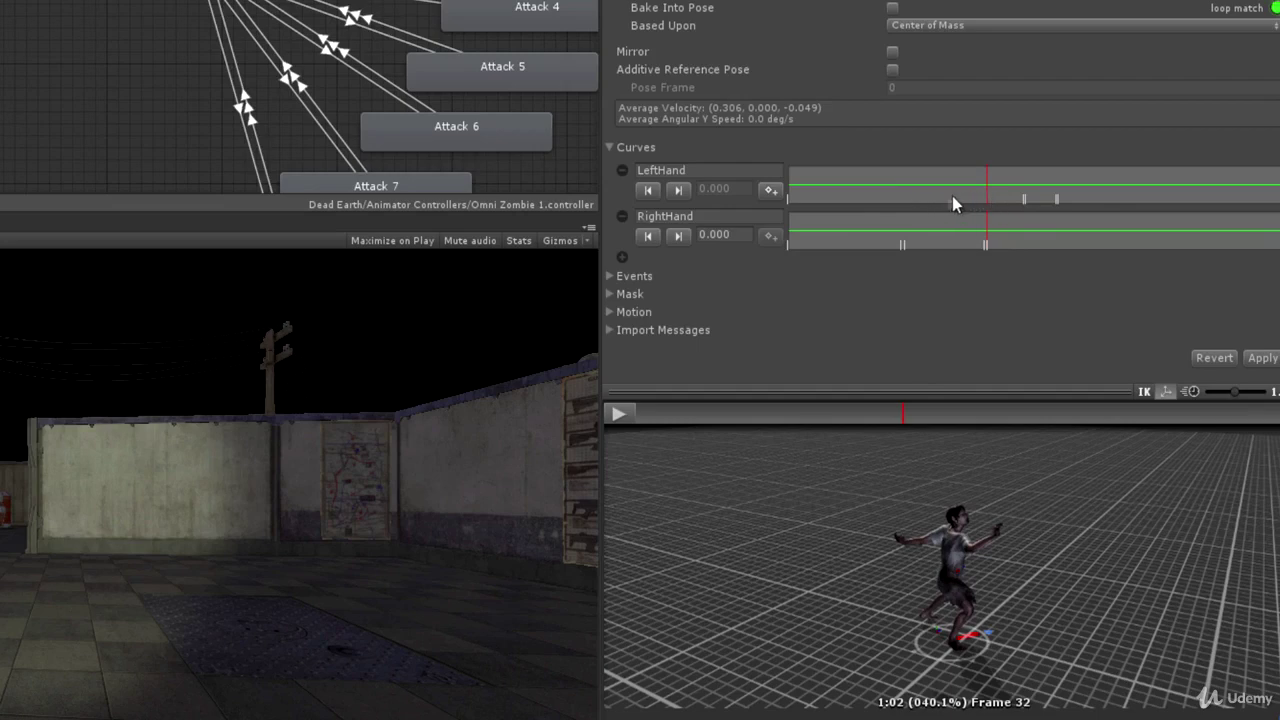
# Step: Set the inner LeftHand keys at the start and end of the left-hand swipe to 1
pyautogui.click(675, 189)
pyautogui.click(707, 188)
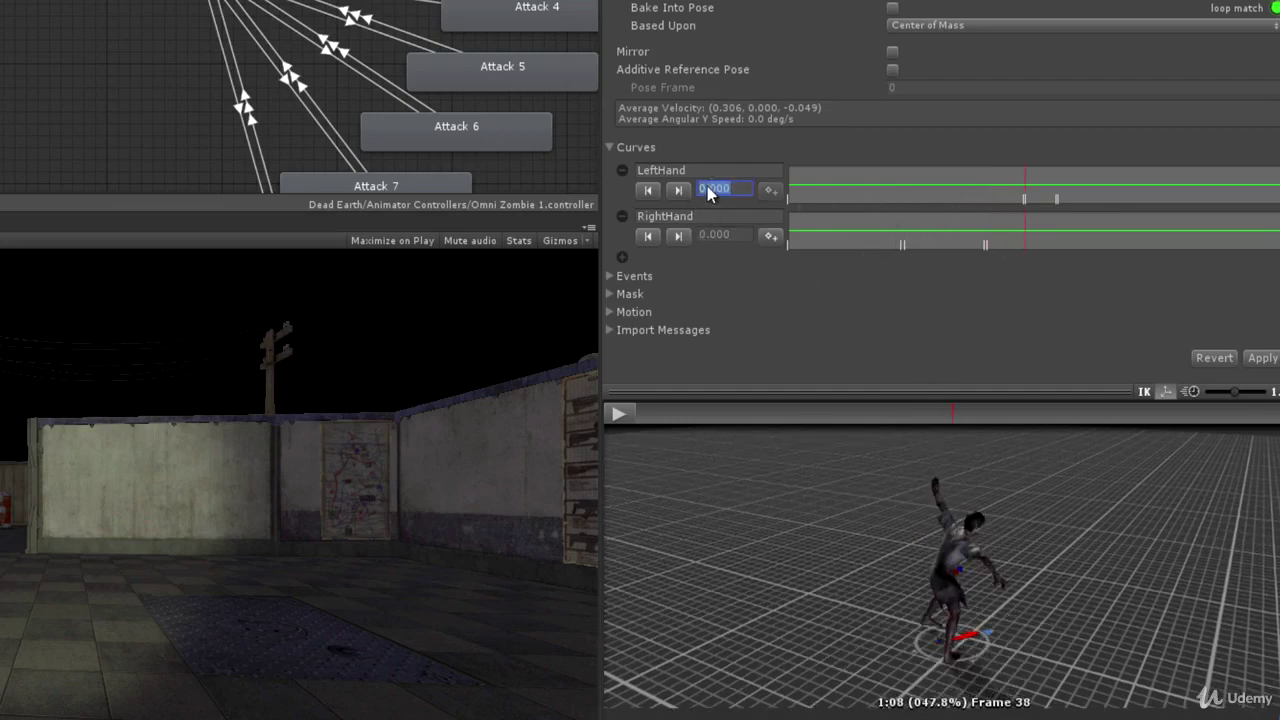
pyautogui.write('1')
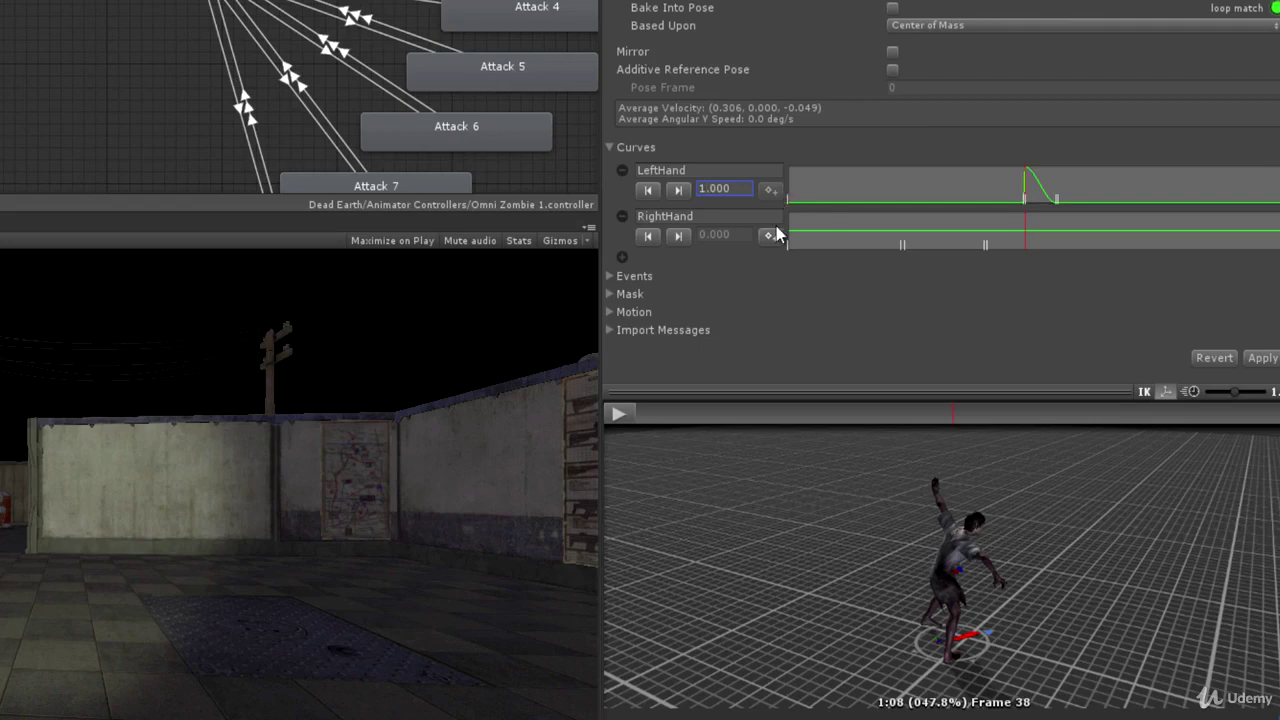
pyautogui.click(677, 190)
pyautogui.click(705, 186)
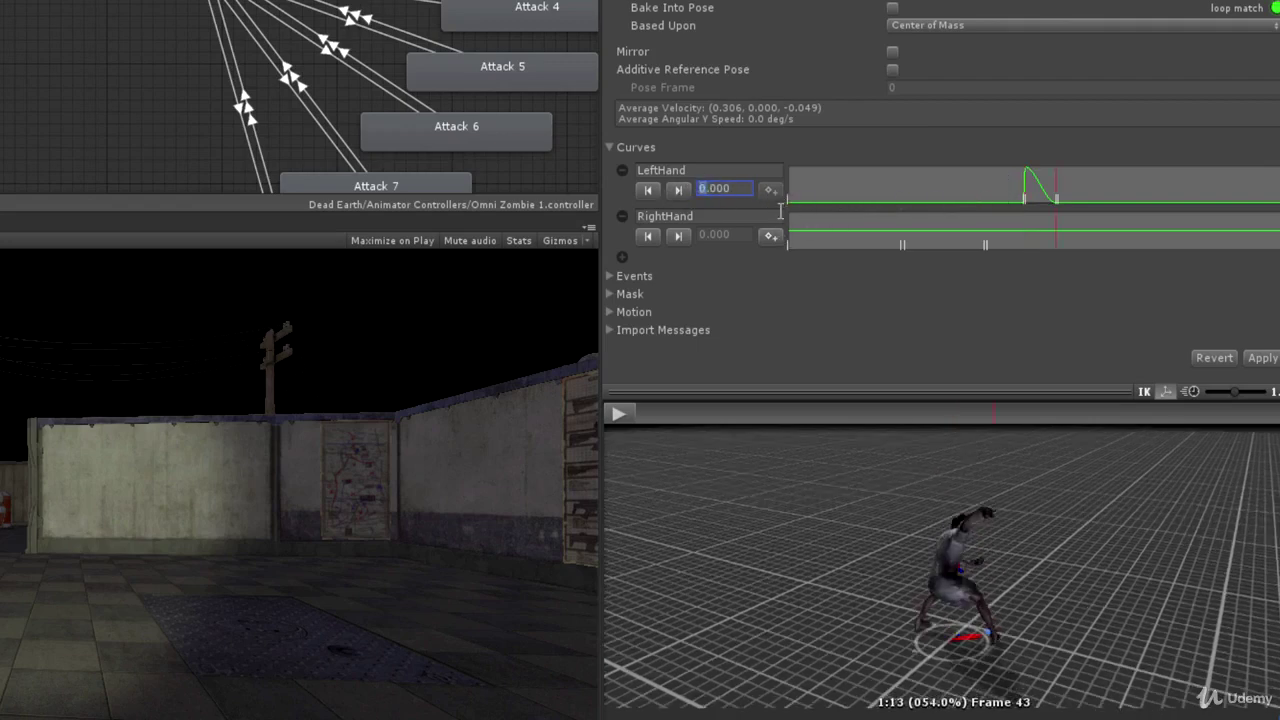
pyautogui.write('1')
# Step: Set the inner RightHand keys at the start and end of the right-hand swipe to 1
pyautogui.click(680, 235)
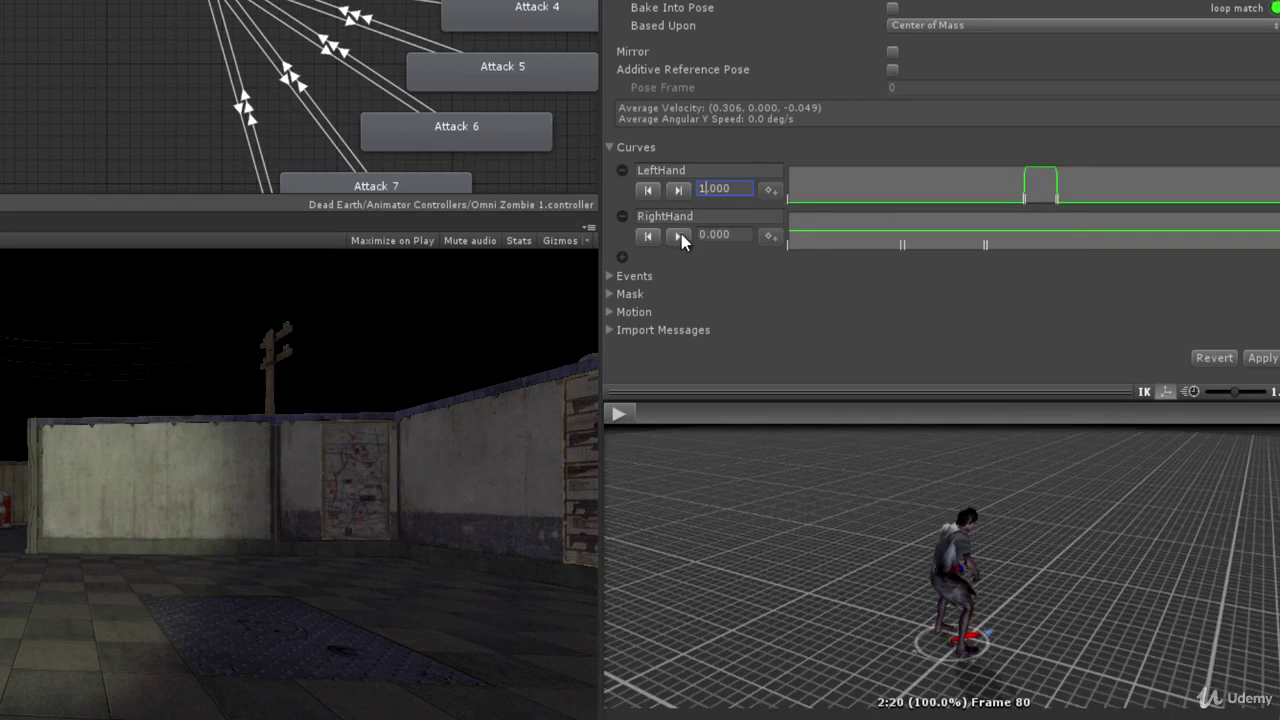
pyautogui.click(647, 236)
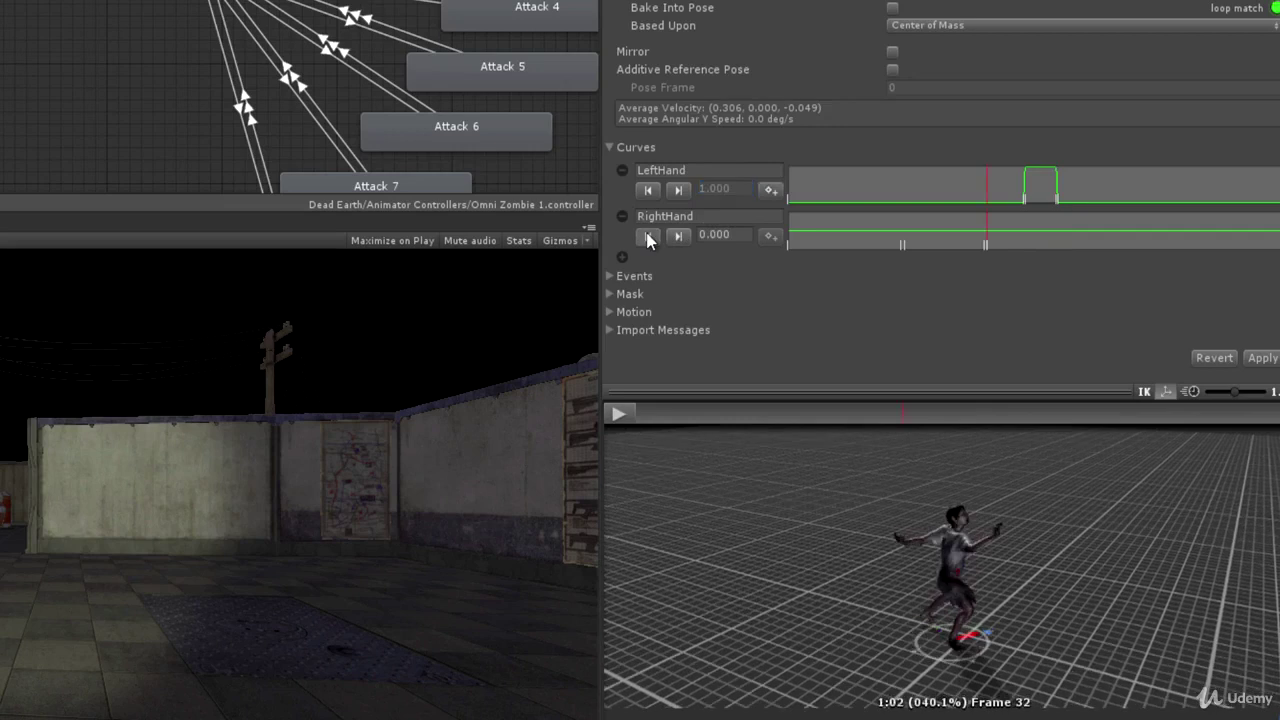
pyautogui.click(647, 236)
pyautogui.click(712, 235)
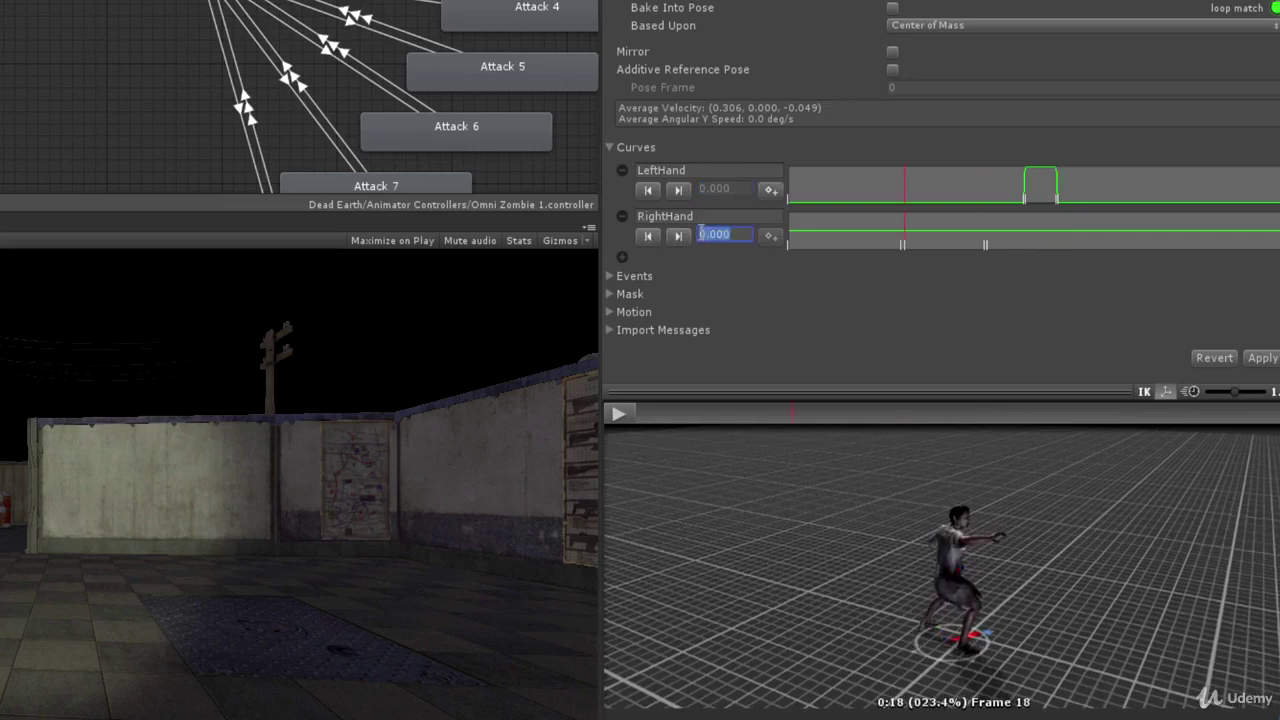
pyautogui.write('1')
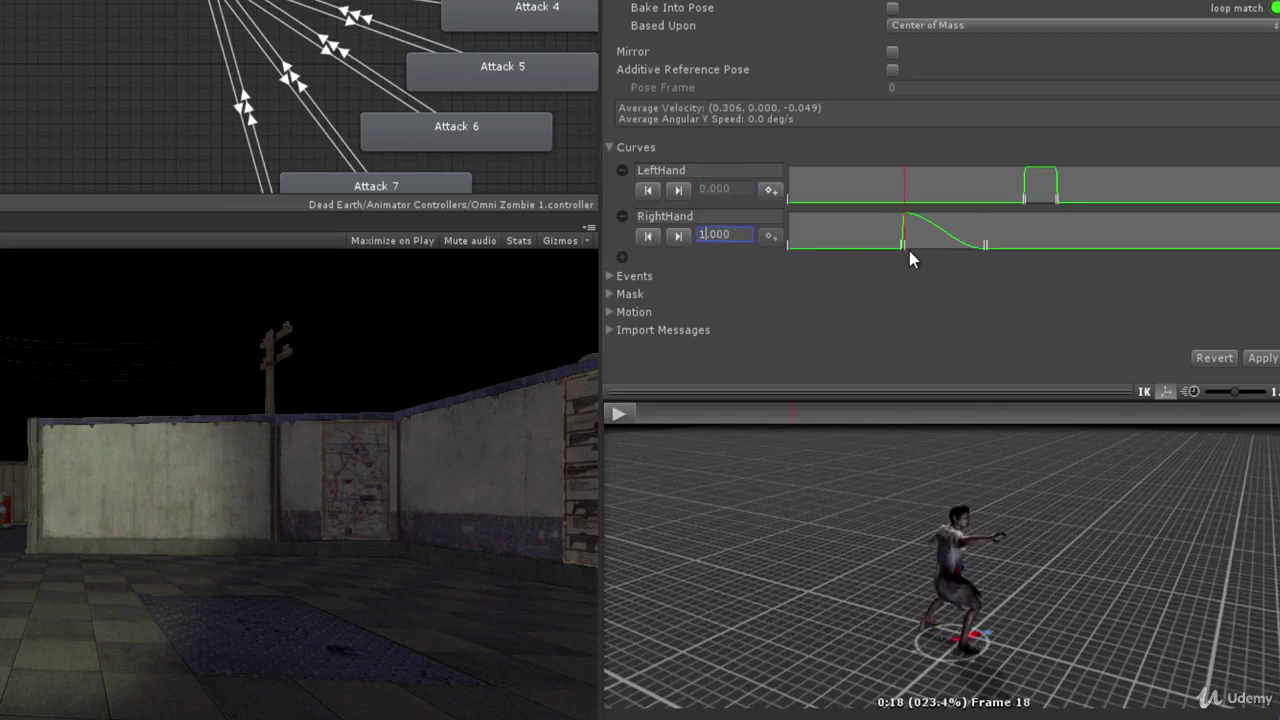
pyautogui.click(677, 236)
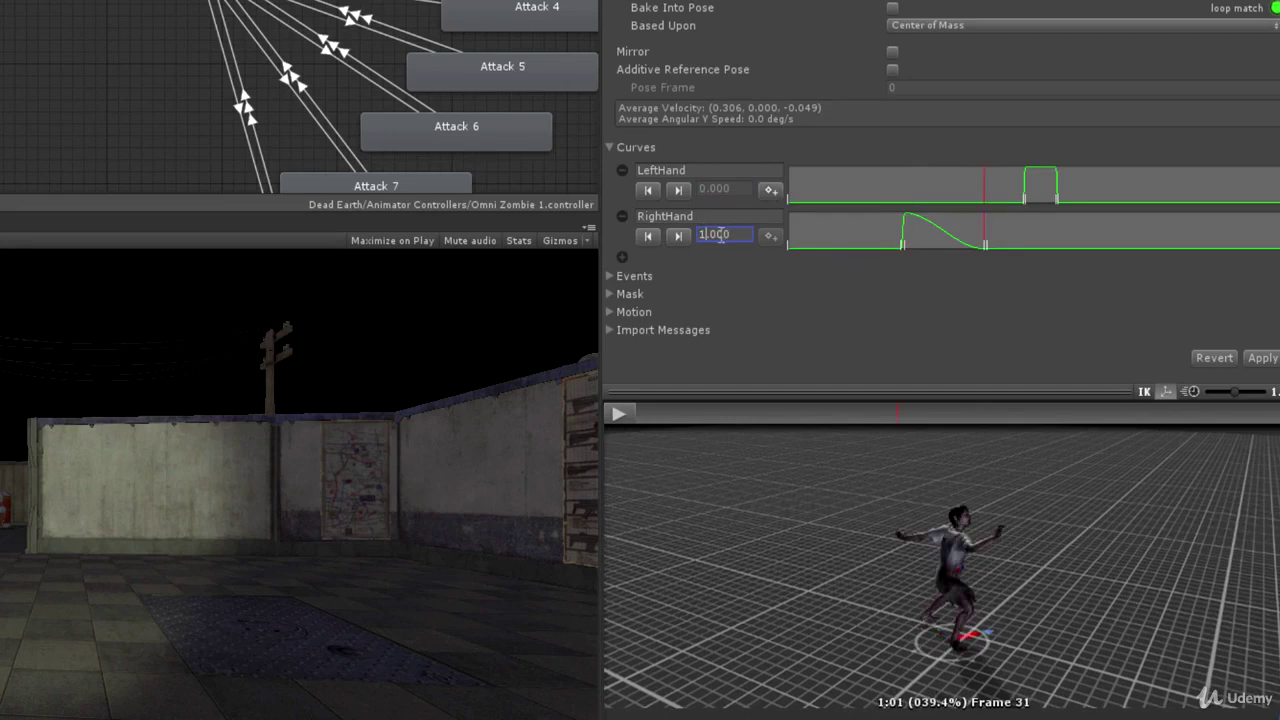
pyautogui.click(708, 234)
pyautogui.press('Return')
# Step: Apply the mutant_swiping import settings and open the next attack clip's import settings at its curves
pyautogui.click(1263, 357)
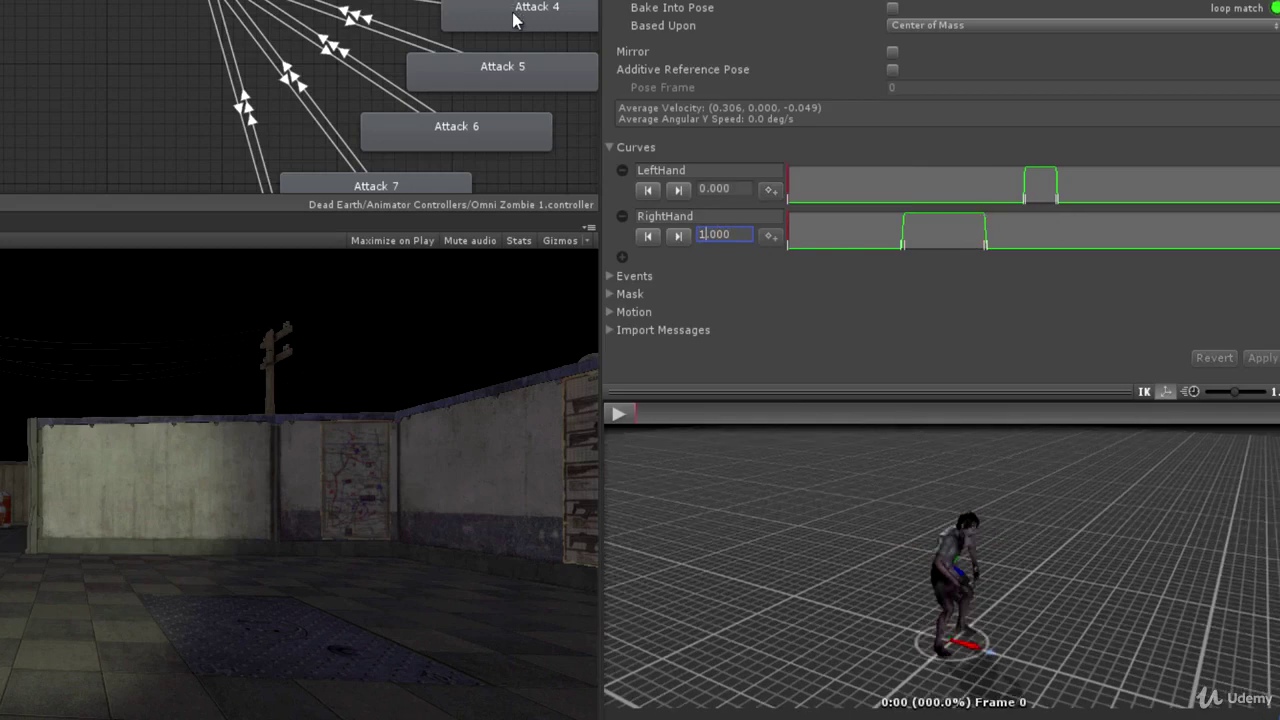
pyautogui.click(1123, 123)
pyautogui.scroll(-10, 1123, 123)
pyautogui.scroll(-3, 1236, 145)
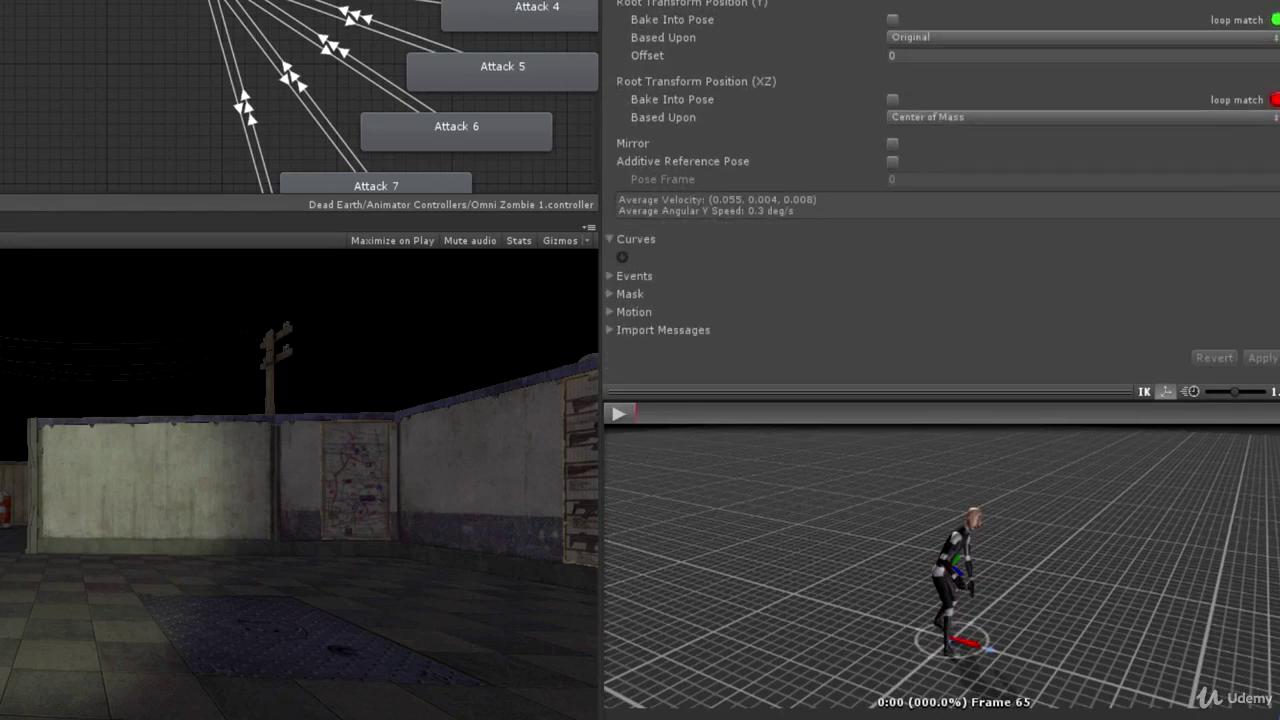
# Step: Preview the whole attack clip and add two animation curves to it, named LeftHand and RightHand
pyautogui.moveTo(637, 417); pyautogui.dragTo(1155, 418)
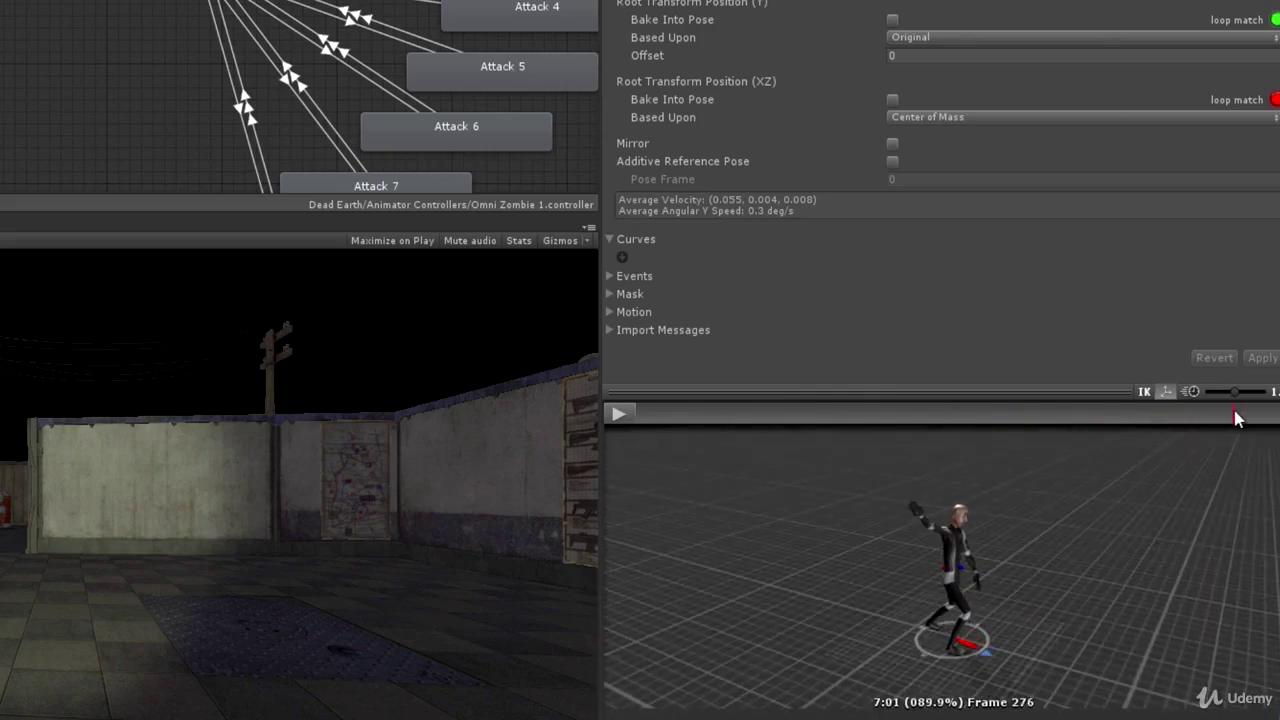
pyautogui.moveTo(1240, 420); pyautogui.dragTo(618, 412)
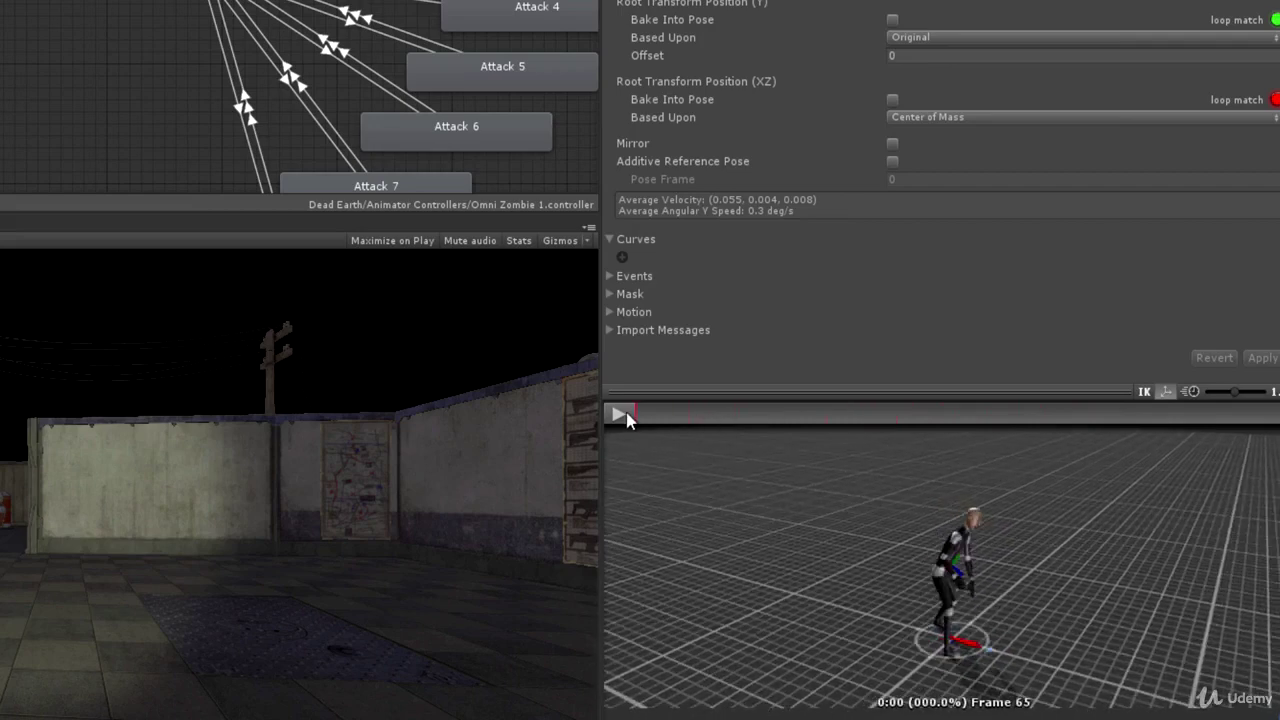
pyautogui.click(622, 257)
pyautogui.click(680, 306)
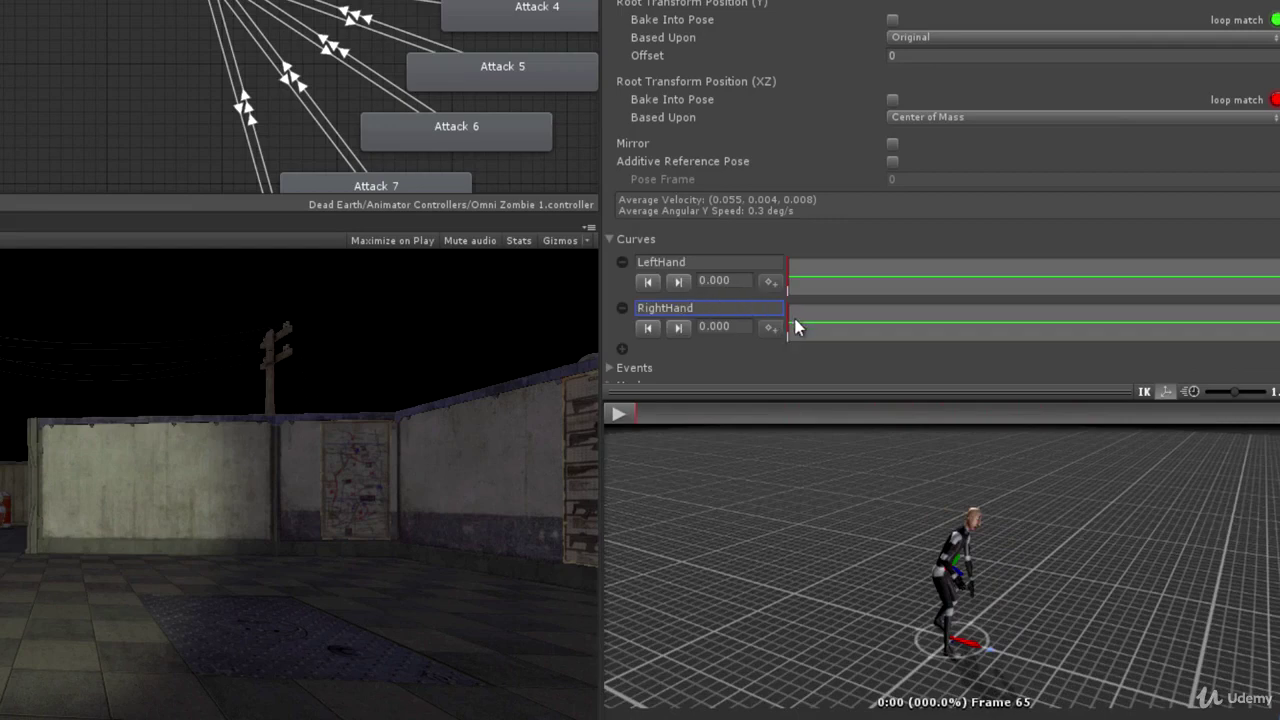
# Step: Add paired RightHand keys where the first right-hand swipe starts and ends, at about 19% and 22% of the clip
pyautogui.click(619, 414)
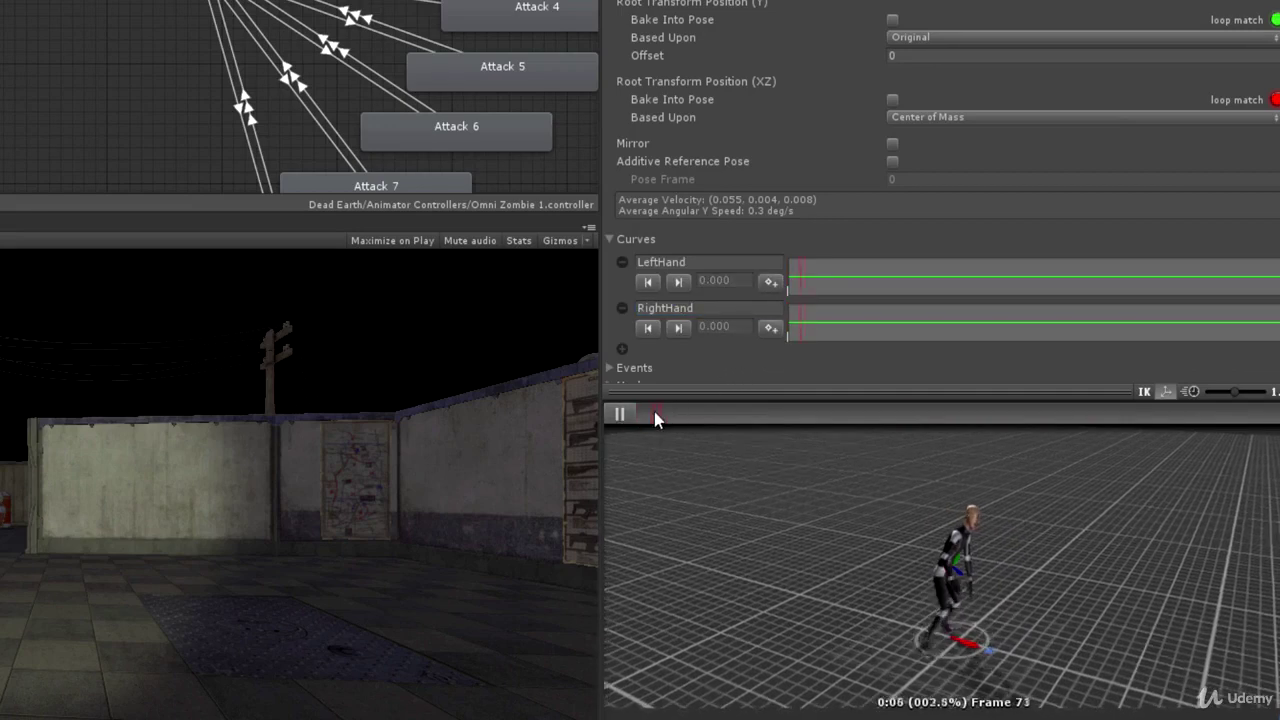
pyautogui.click(619, 414)
pyautogui.moveTo(714, 414); pyautogui.dragTo(763, 420)
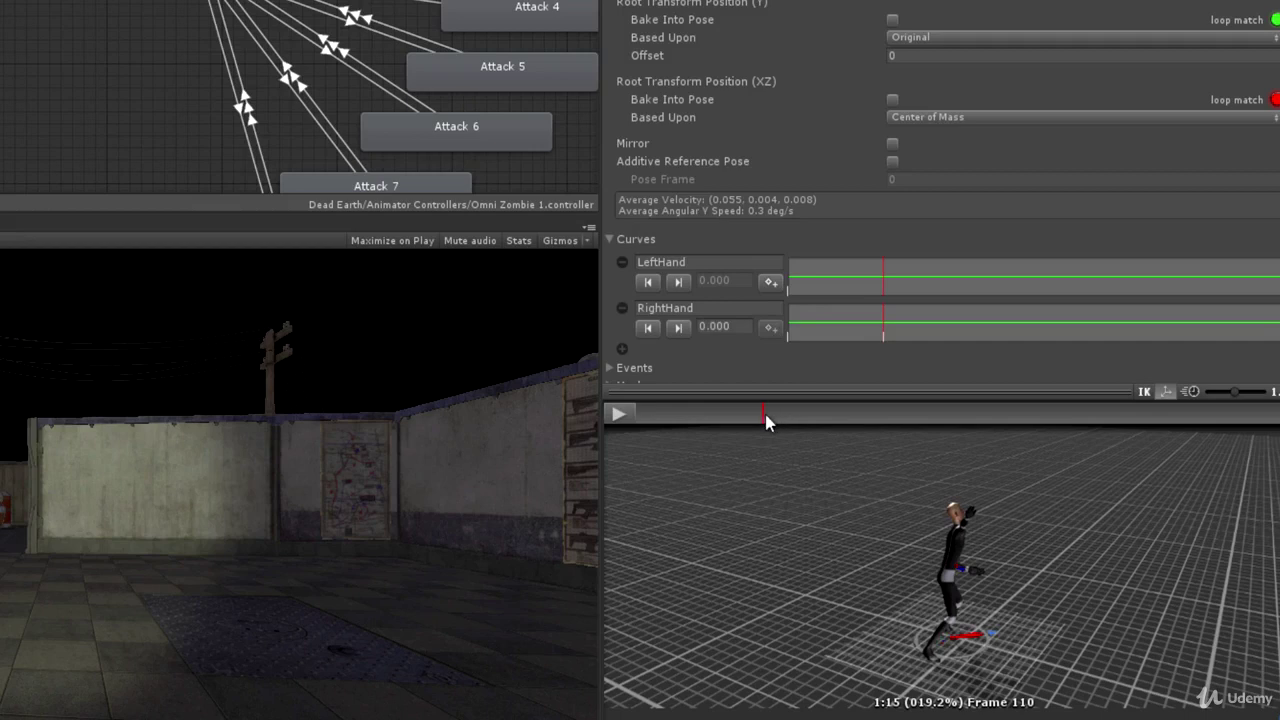
pyautogui.click(766, 413)
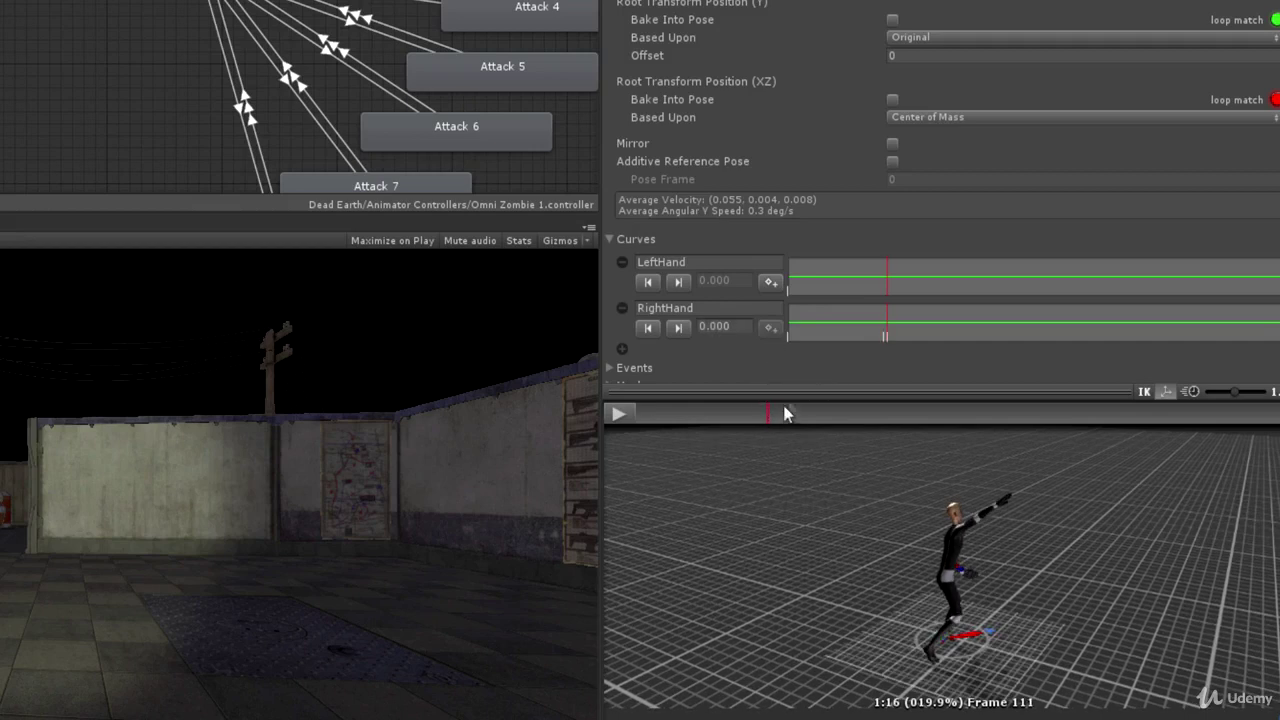
pyautogui.click(772, 413)
pyautogui.moveTo(772, 413); pyautogui.dragTo(784, 415)
pyautogui.click(770, 328)
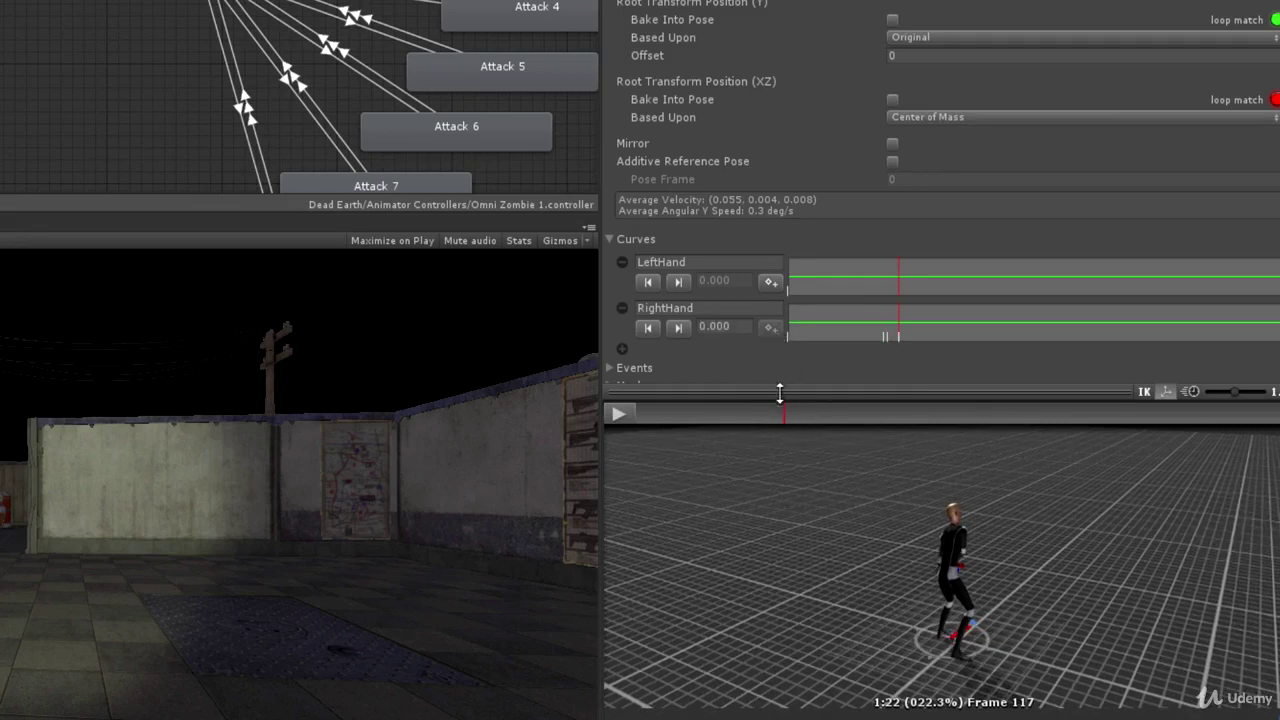
# Step: Add paired RightHand keys where the second right-hand swipe starts and ends, at about 40% and 43% of the clip
pyautogui.moveTo(784, 415); pyautogui.dragTo(903, 415)
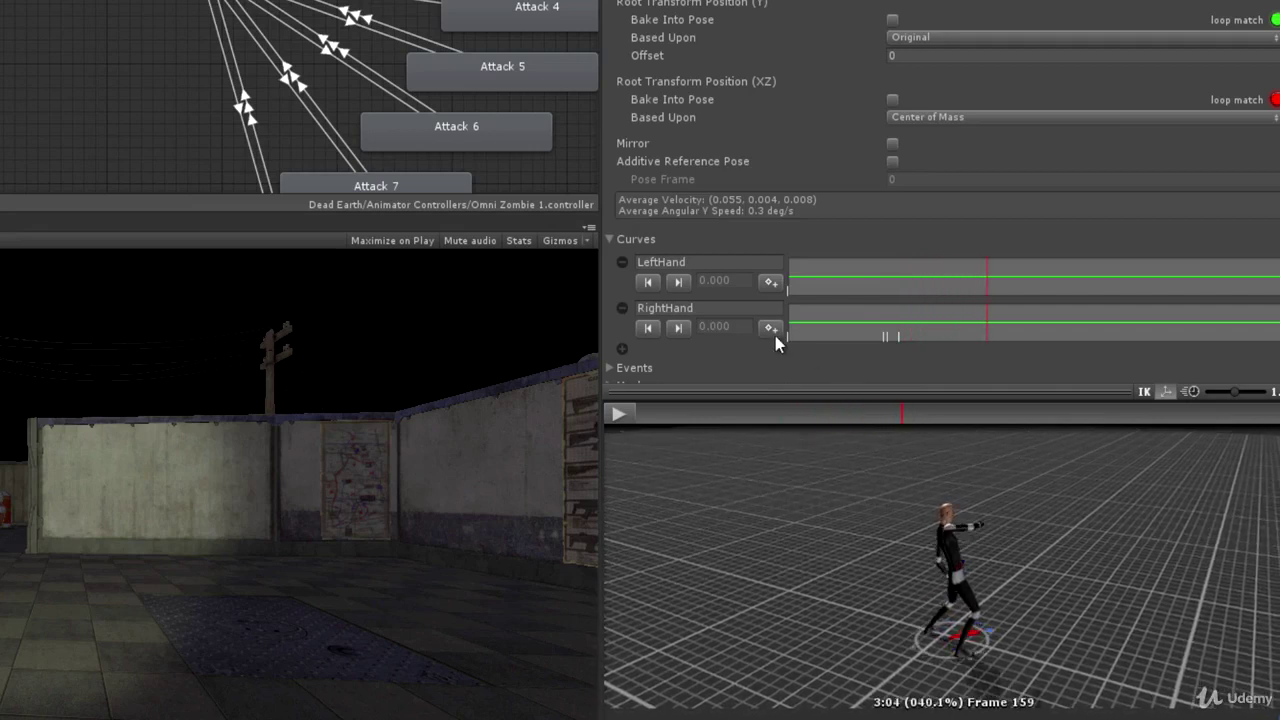
pyautogui.click(771, 329)
pyautogui.click(905, 415)
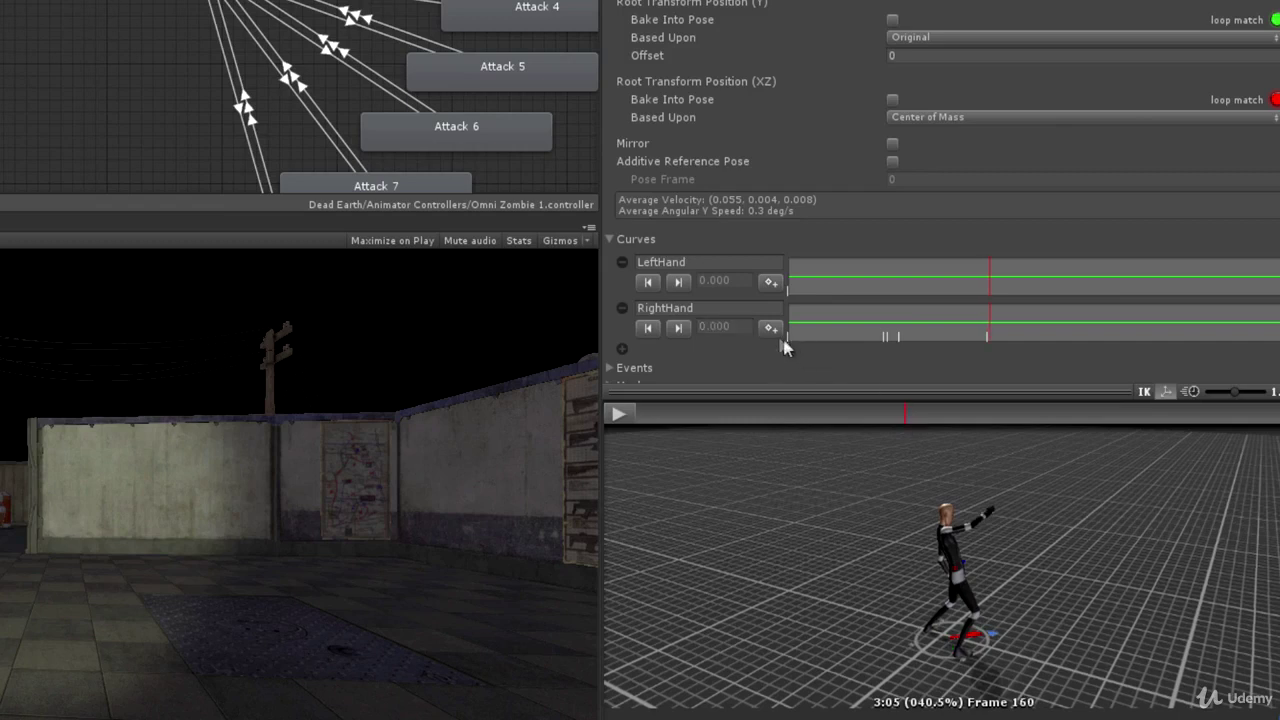
pyautogui.click(918, 414)
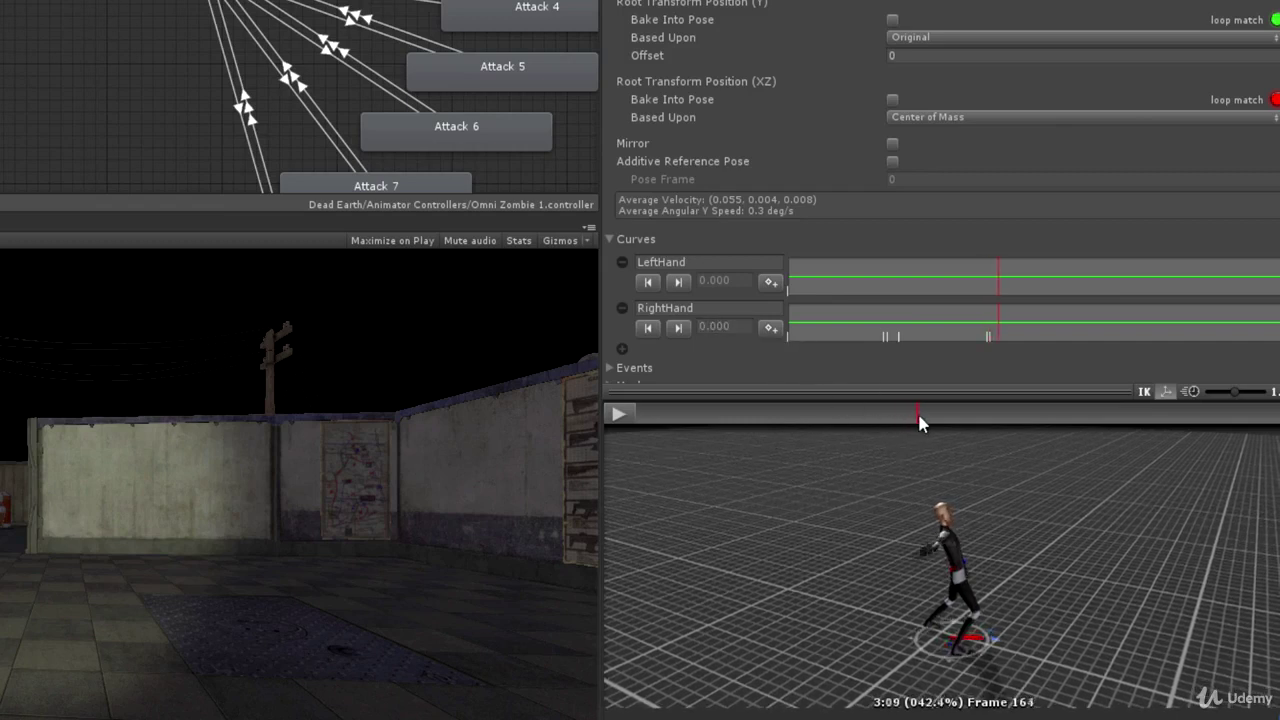
pyautogui.moveTo(918, 415); pyautogui.dragTo(922, 415)
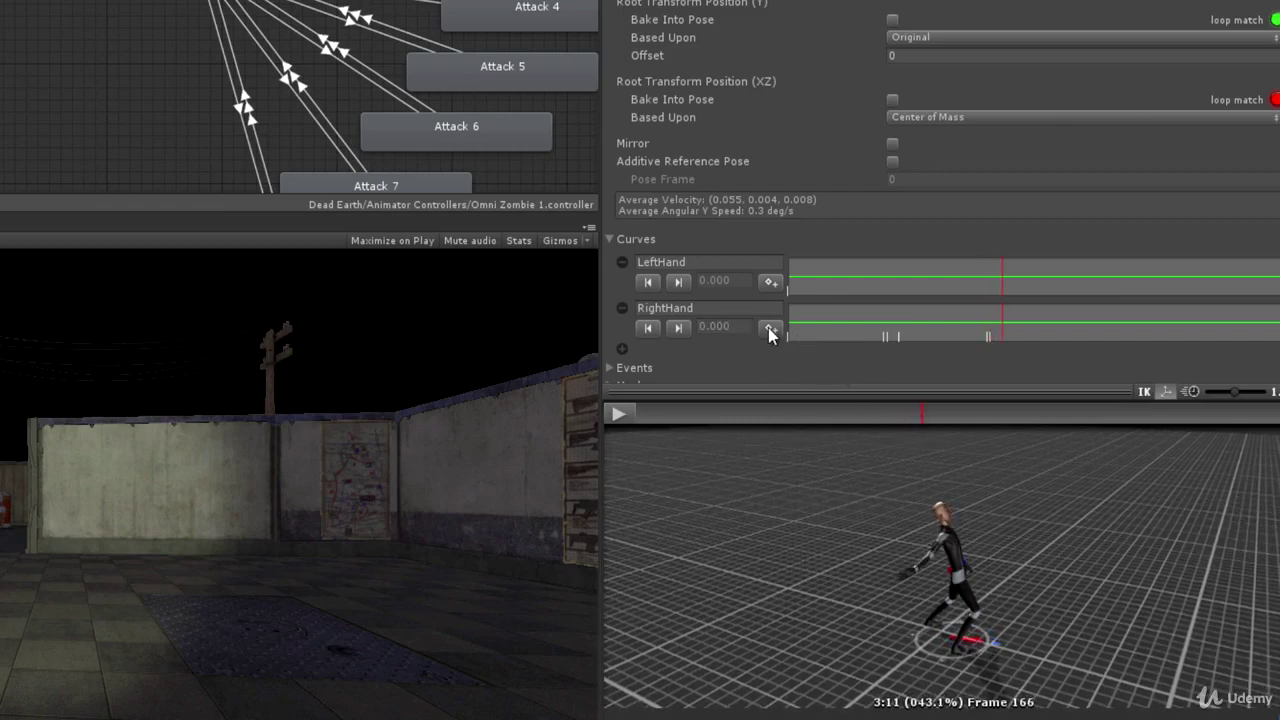
pyautogui.click(926, 414)
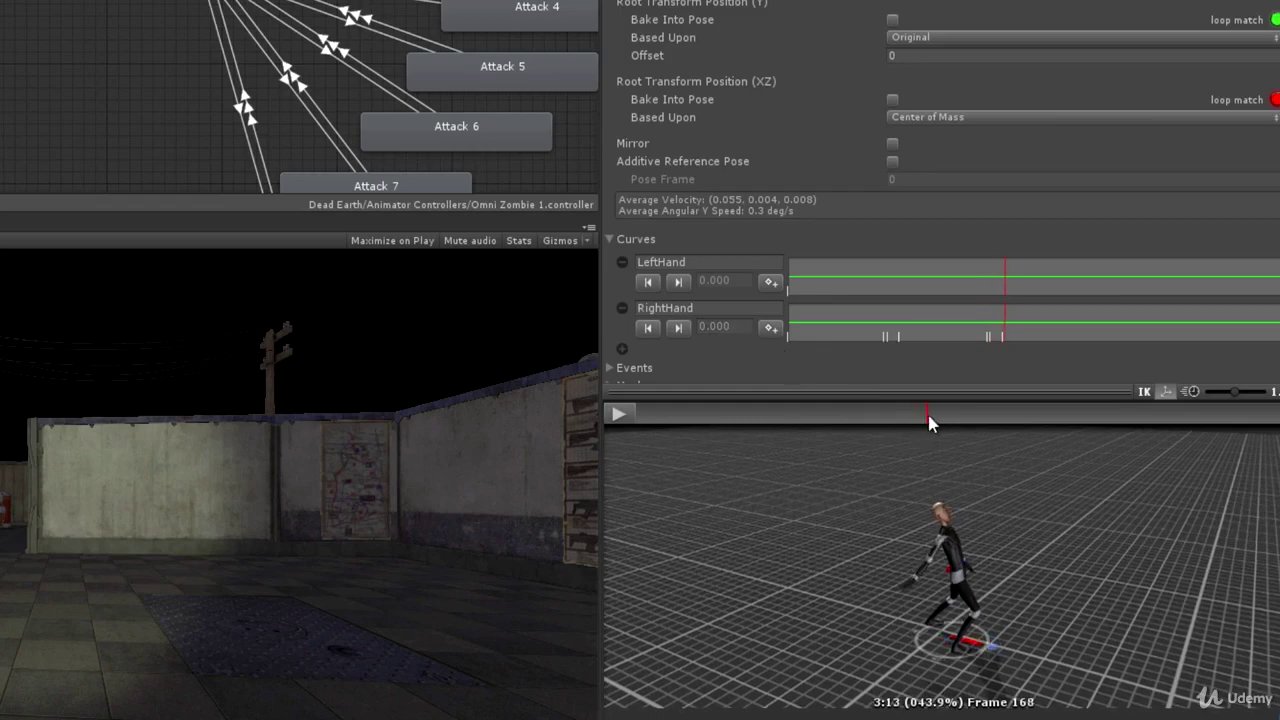
# Step: Add paired RightHand keys around the third swipe at about 65% and 68%, and around the fourth at about 87% and 89%
pyautogui.moveTo(937, 418); pyautogui.dragTo(1072, 418)
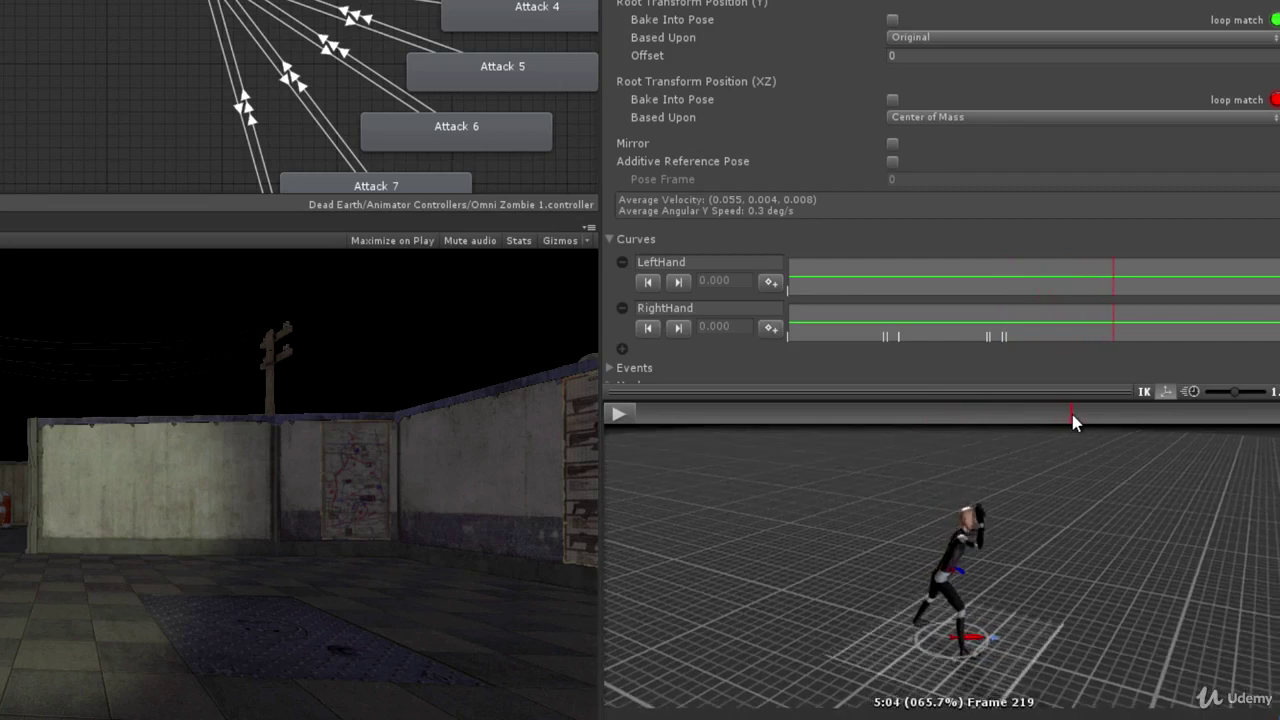
pyautogui.moveTo(1074, 423)
pyautogui.mouseDown()
pyautogui.moveTo(1062, 418)
pyautogui.moveTo(1218, 413)
pyautogui.mouseUp()
pyautogui.click(771, 332)
pyautogui.click(771, 329)
pyautogui.click(770, 332)
pyautogui.click(771, 328)
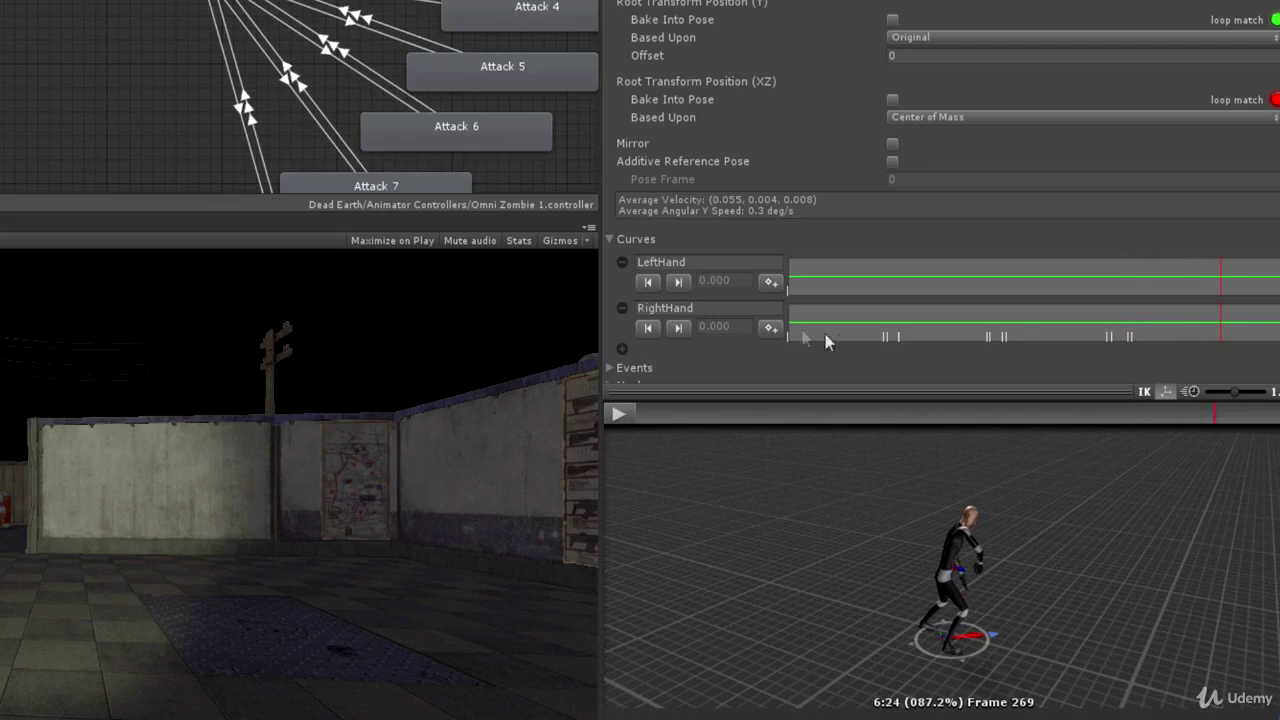
pyautogui.click(769, 327)
pyautogui.moveTo(1216, 420); pyautogui.dragTo(1229, 419)
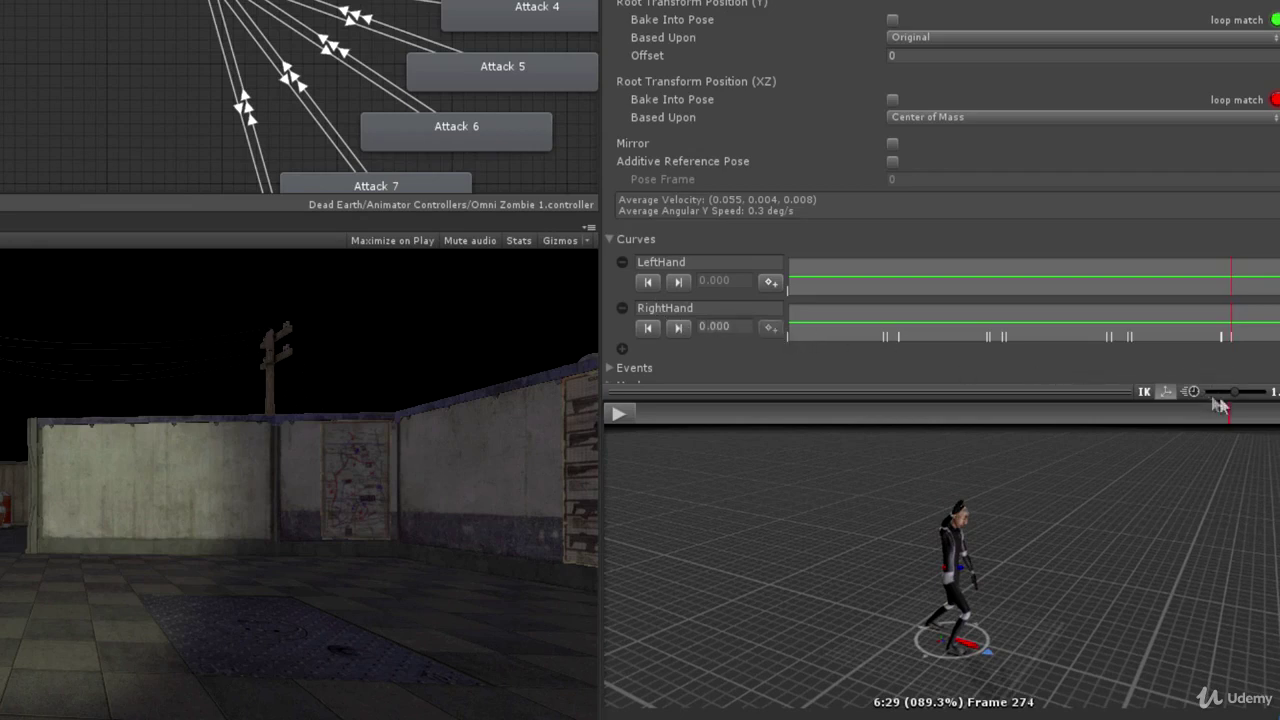
# Step: Set the inner RightHand keys at the start and end of the first and second swipes to 1
pyautogui.moveTo(1230, 419)
pyautogui.mouseDown()
pyautogui.moveTo(1265, 418)
pyautogui.moveTo(610, 425)
pyautogui.mouseUp()
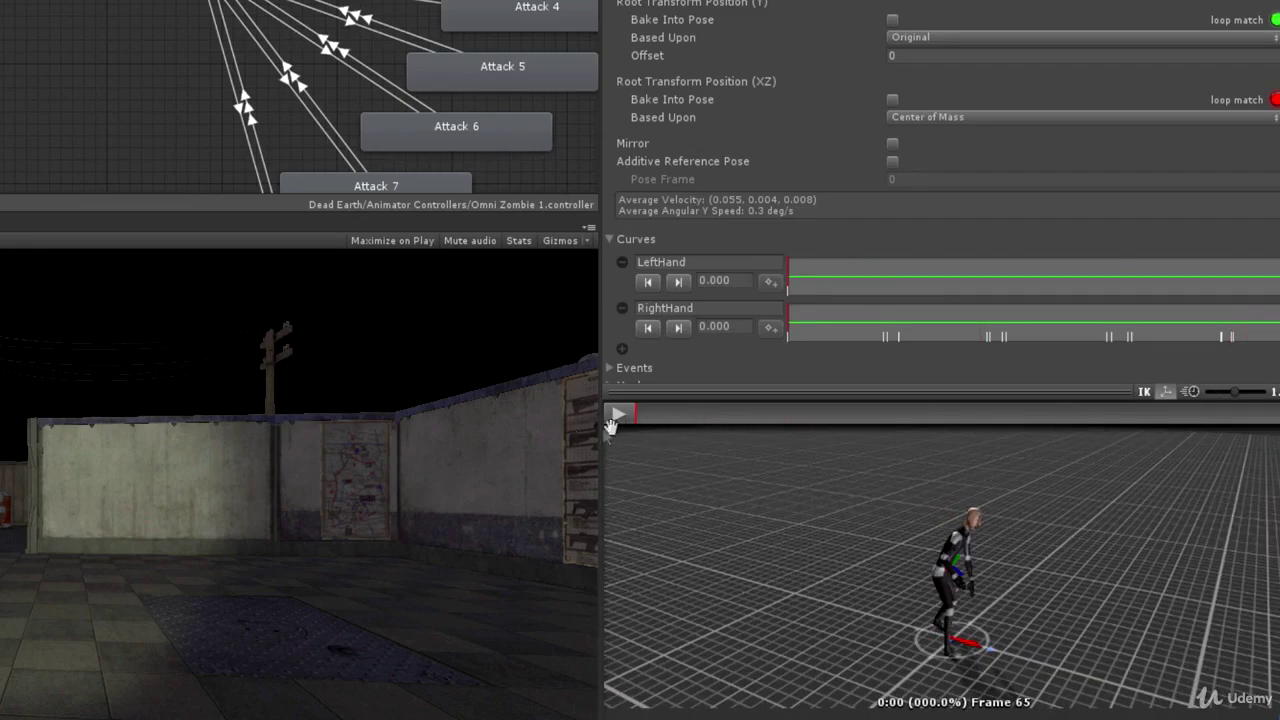
pyautogui.click(679, 327)
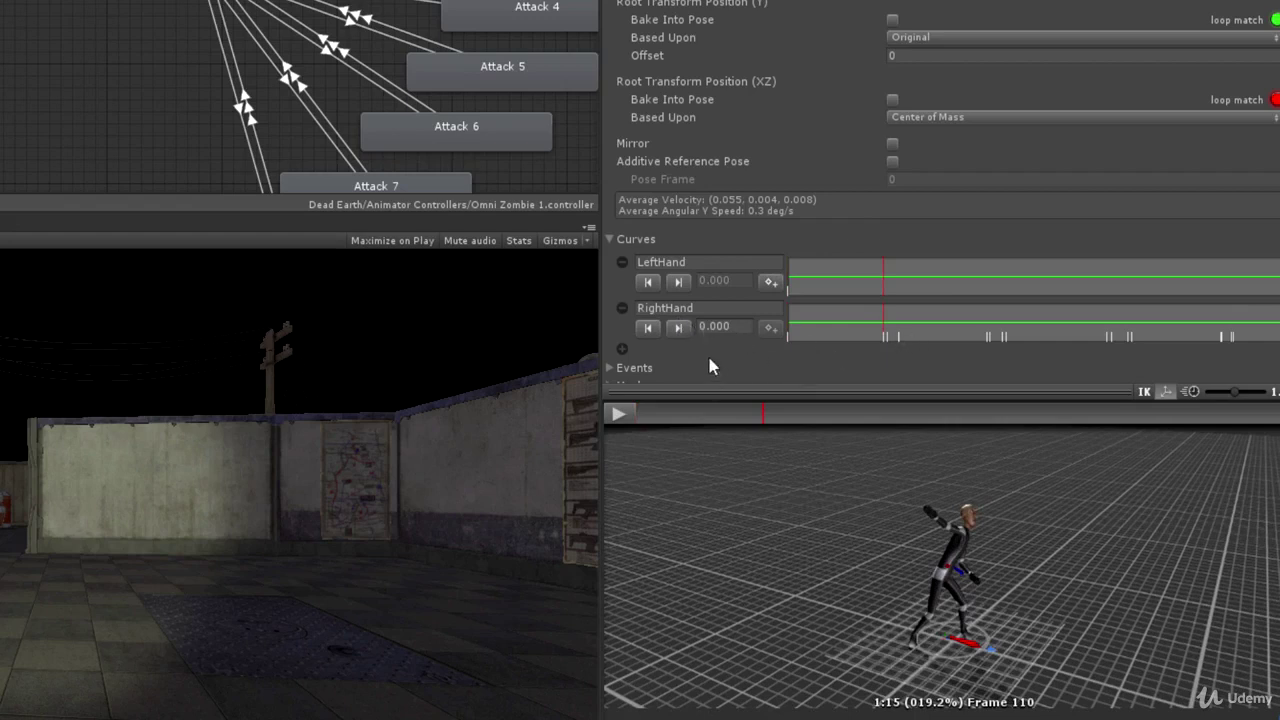
pyautogui.click(677, 328)
pyautogui.click(714, 326)
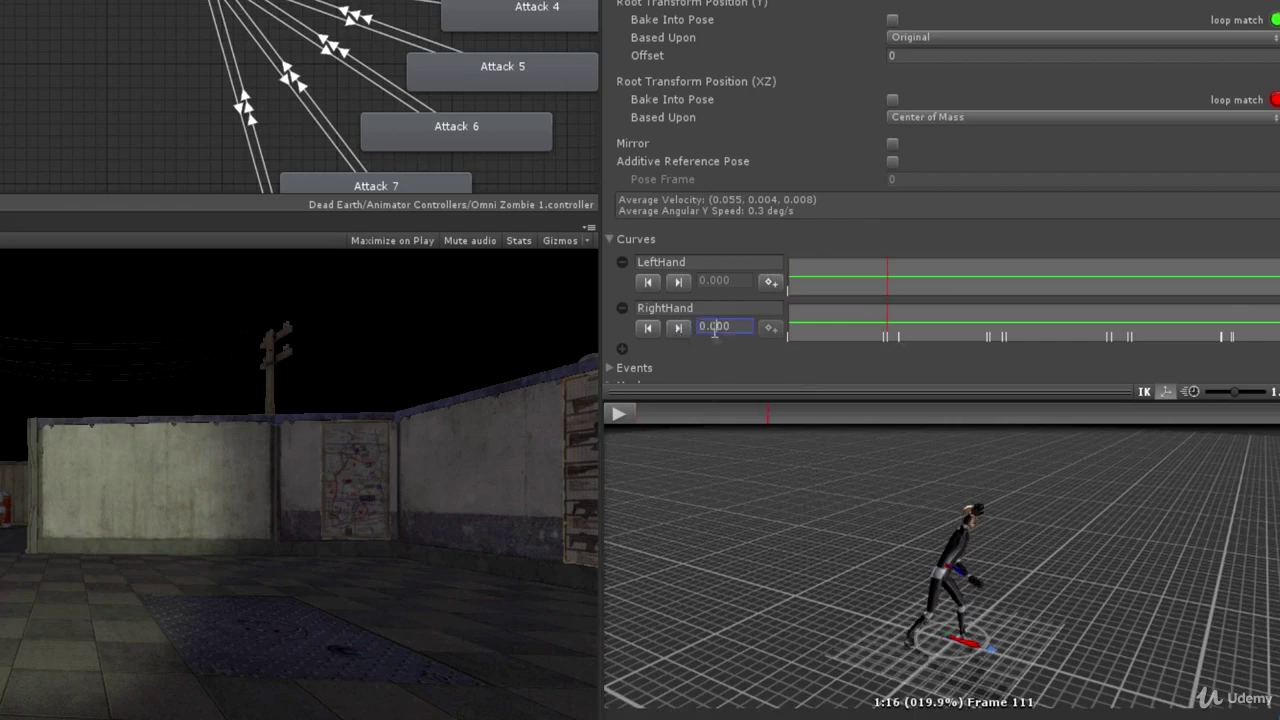
pyautogui.write('1')
pyautogui.click(777, 327)
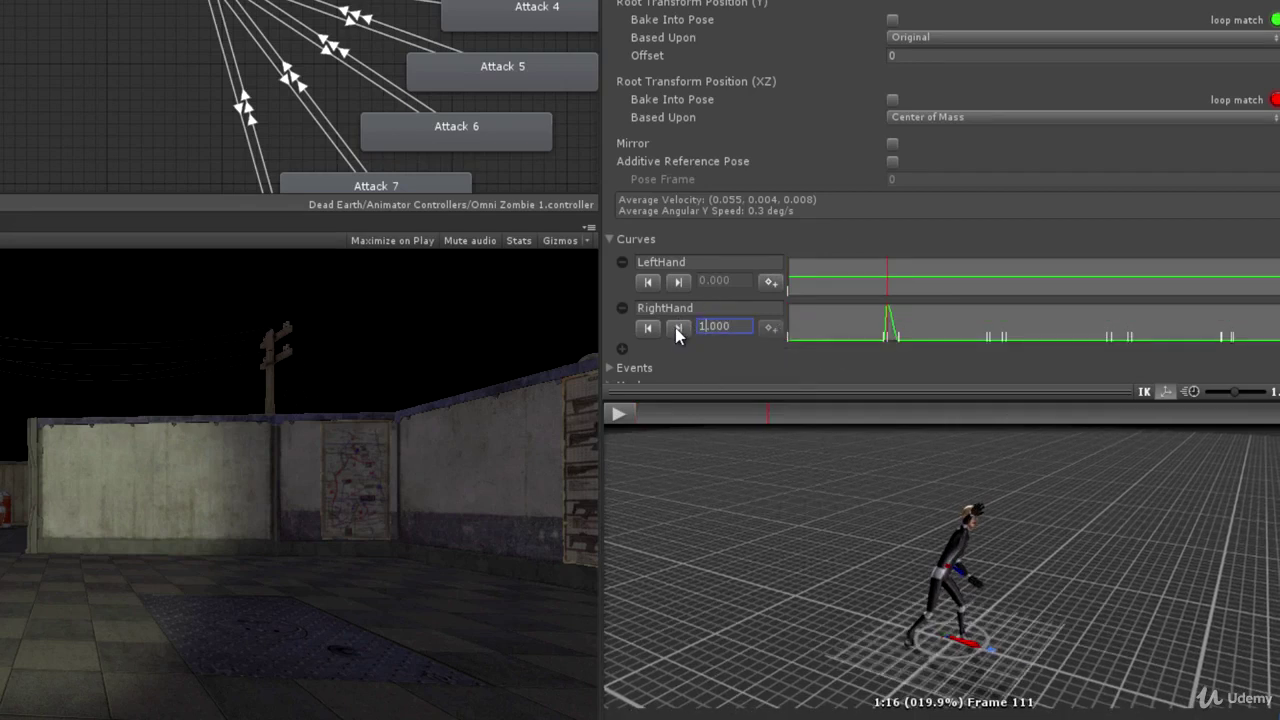
pyautogui.click(677, 328)
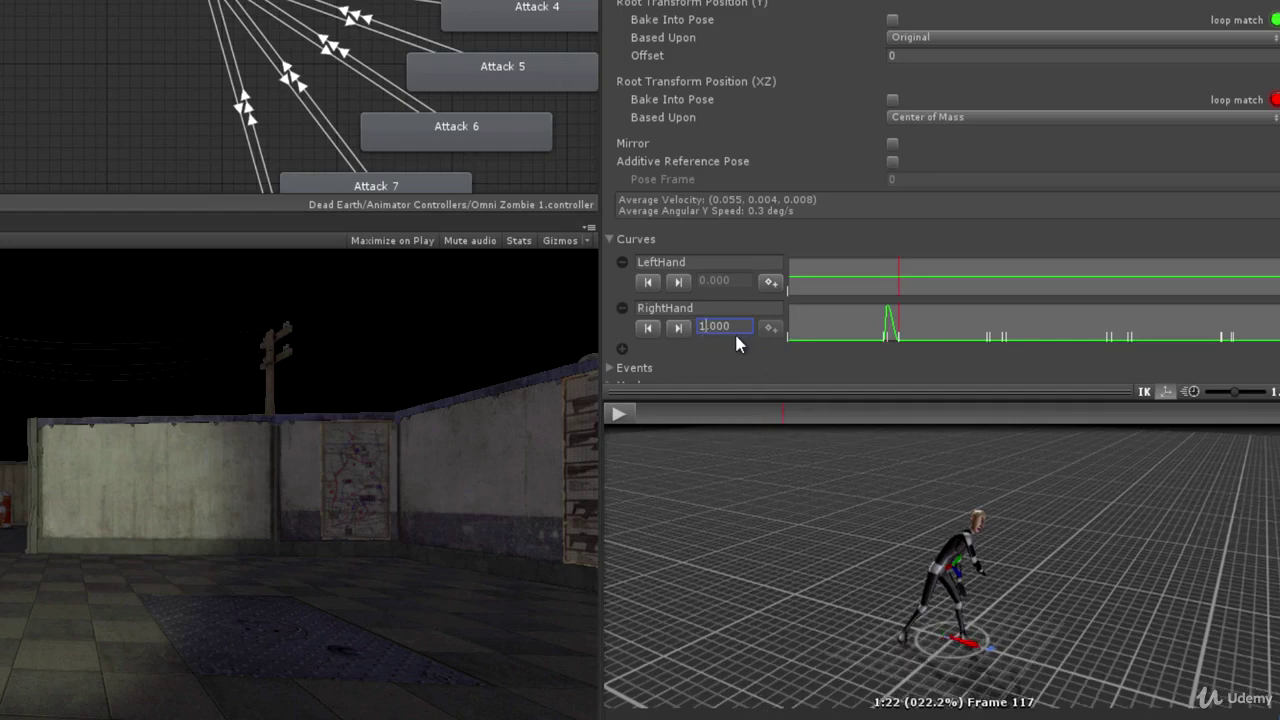
pyautogui.press('Return')
pyautogui.click(678, 329)
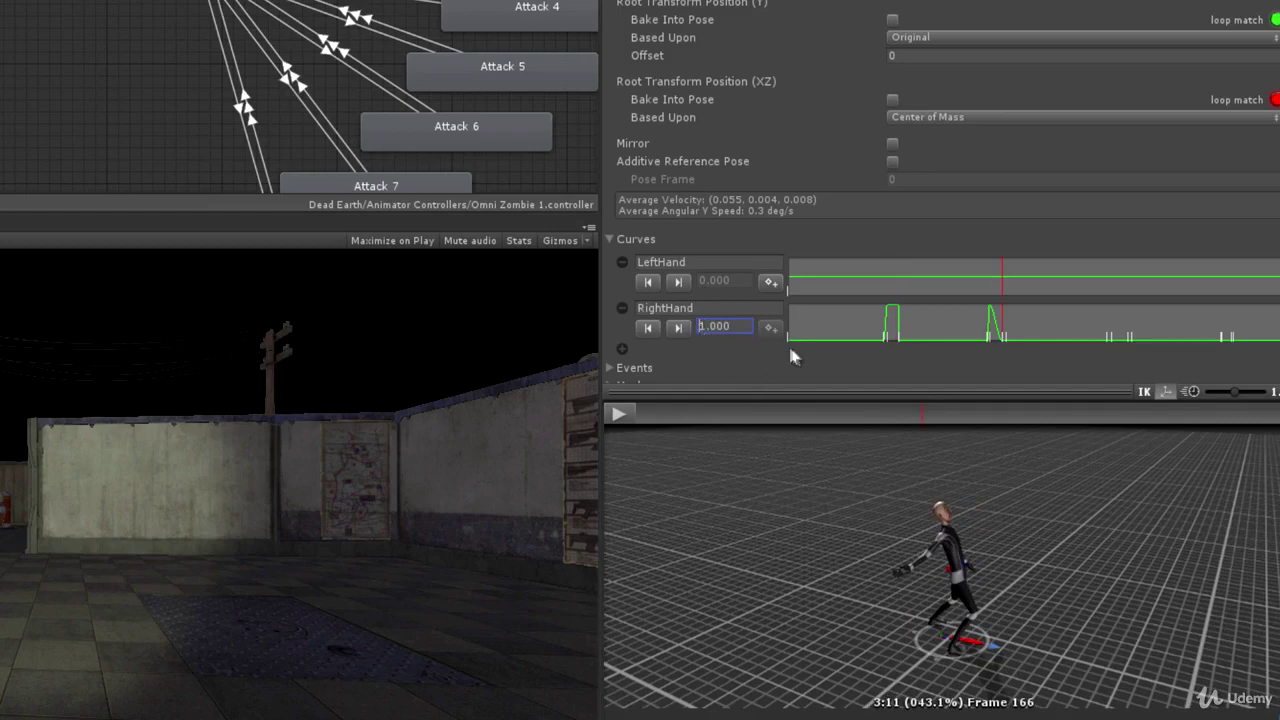
pyautogui.write('1')
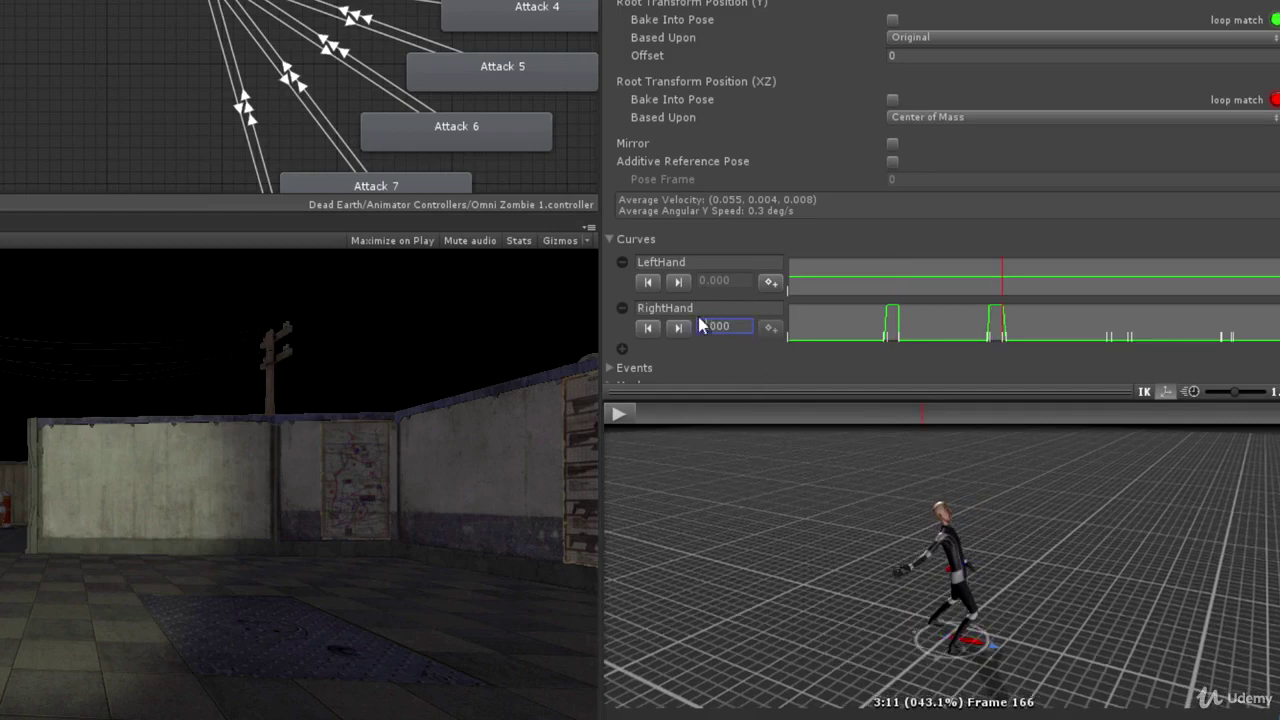
# Step: Set the inner RightHand keys at the start and end of the third and fourth swipes to 1
pyautogui.click(680, 329)
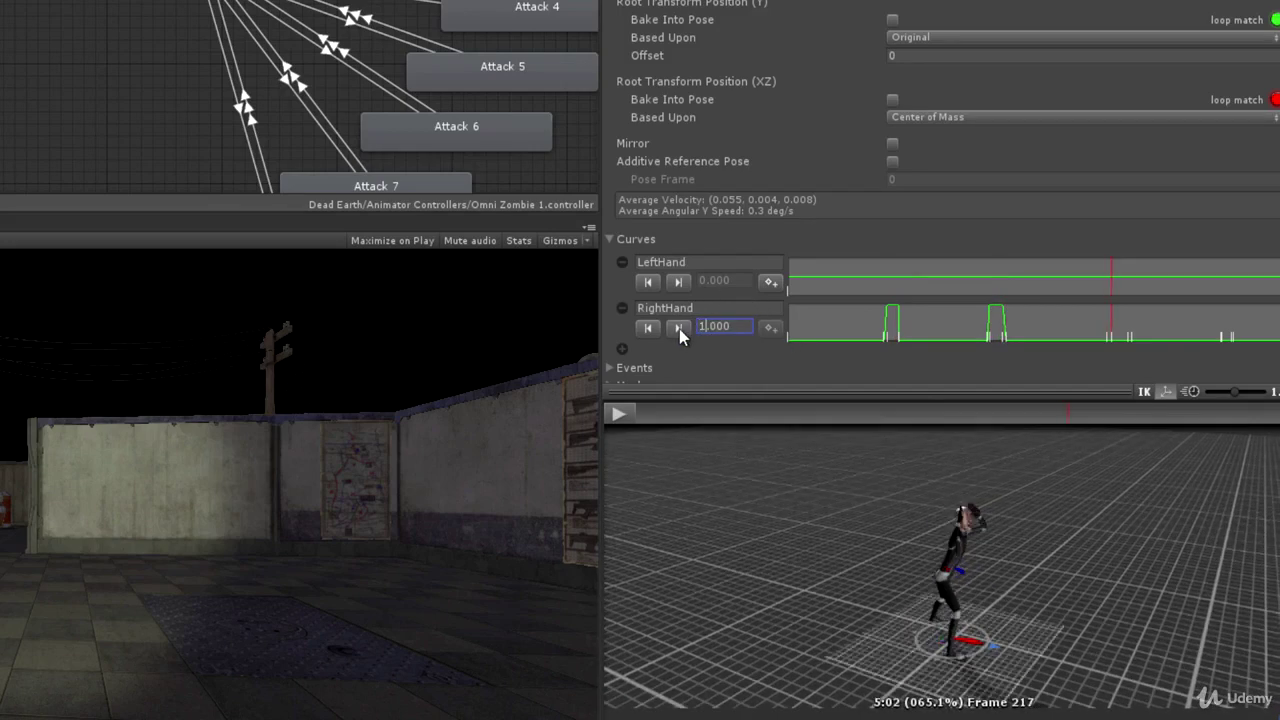
pyautogui.write('1')
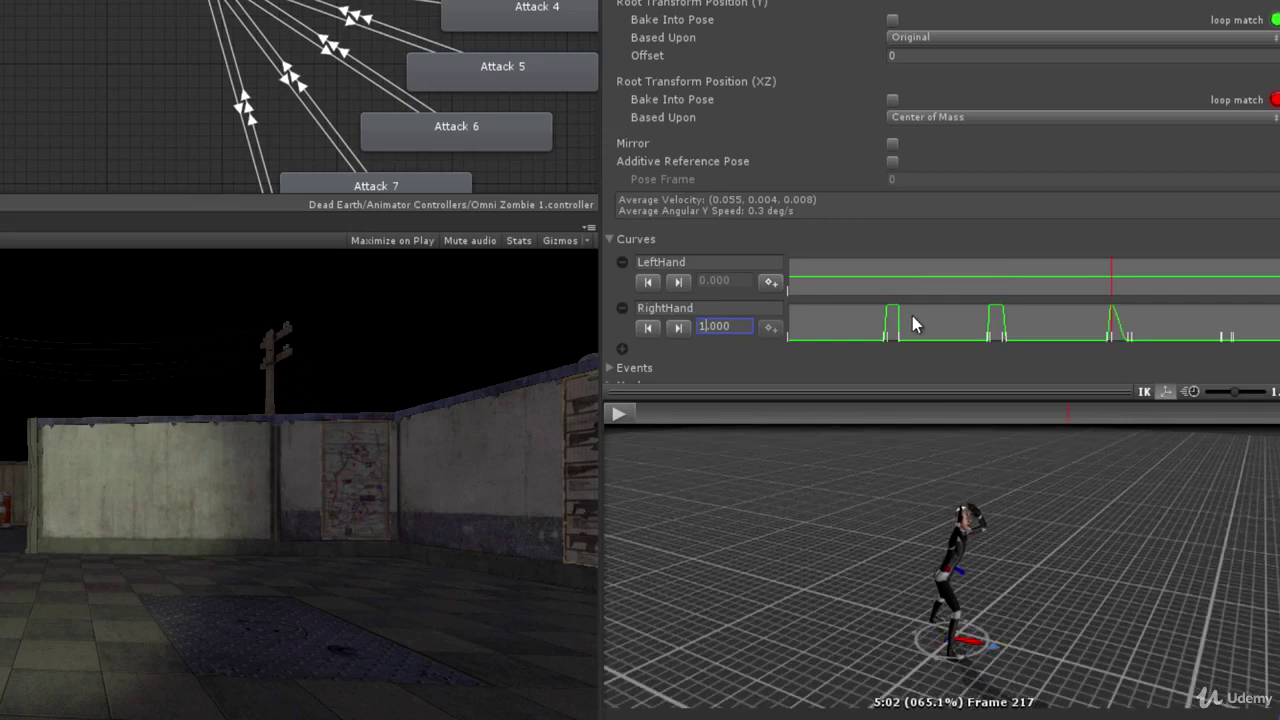
pyautogui.click(680, 328)
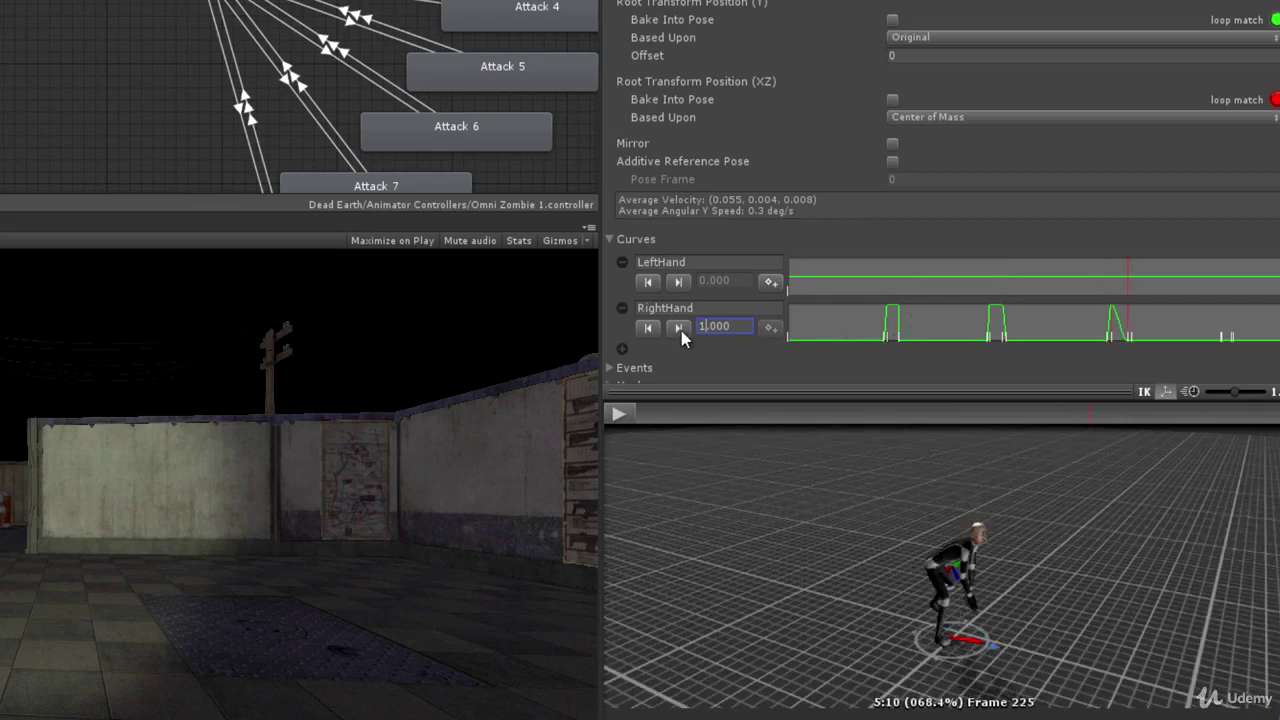
pyautogui.click(761, 334)
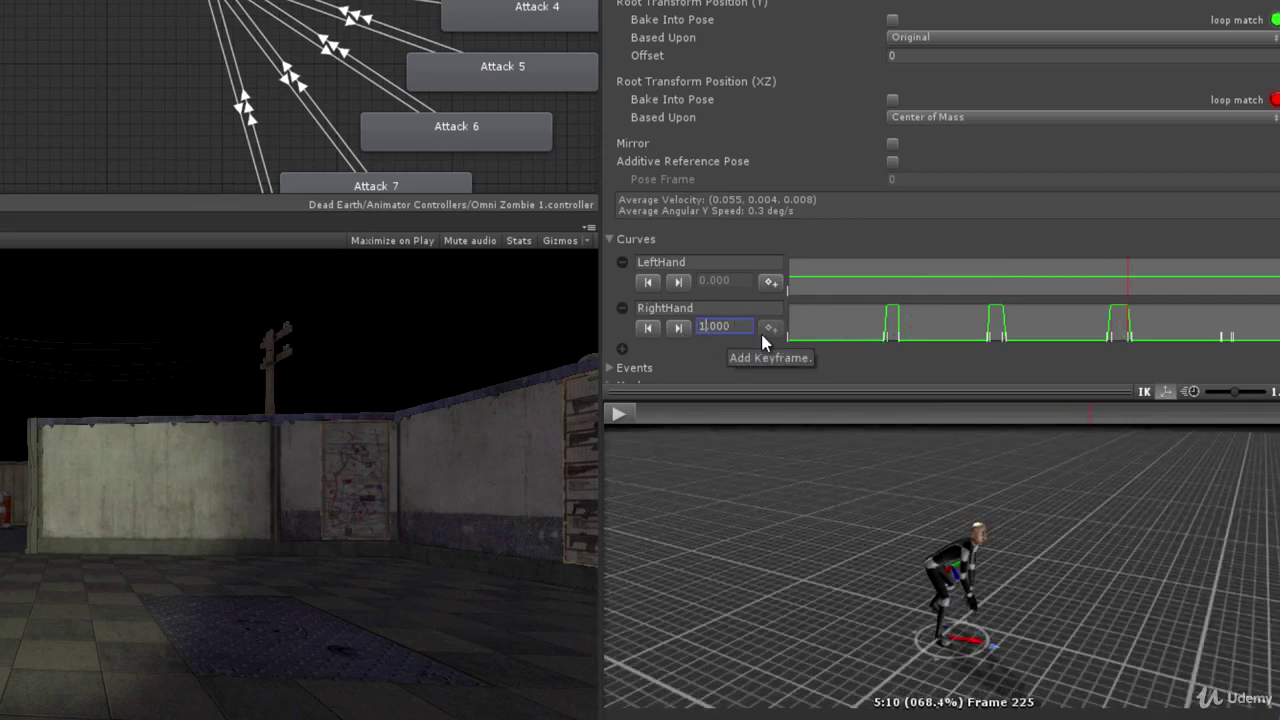
pyautogui.click(678, 328)
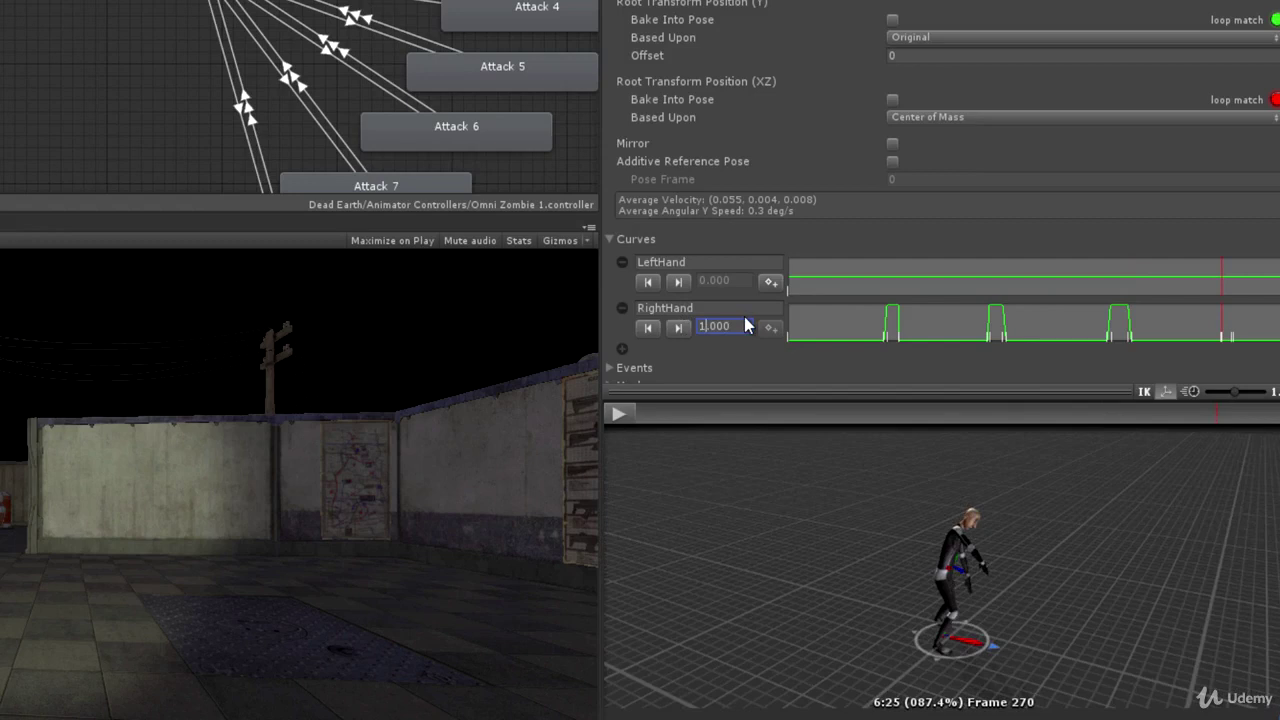
pyautogui.press('Return')
pyautogui.click(678, 328)
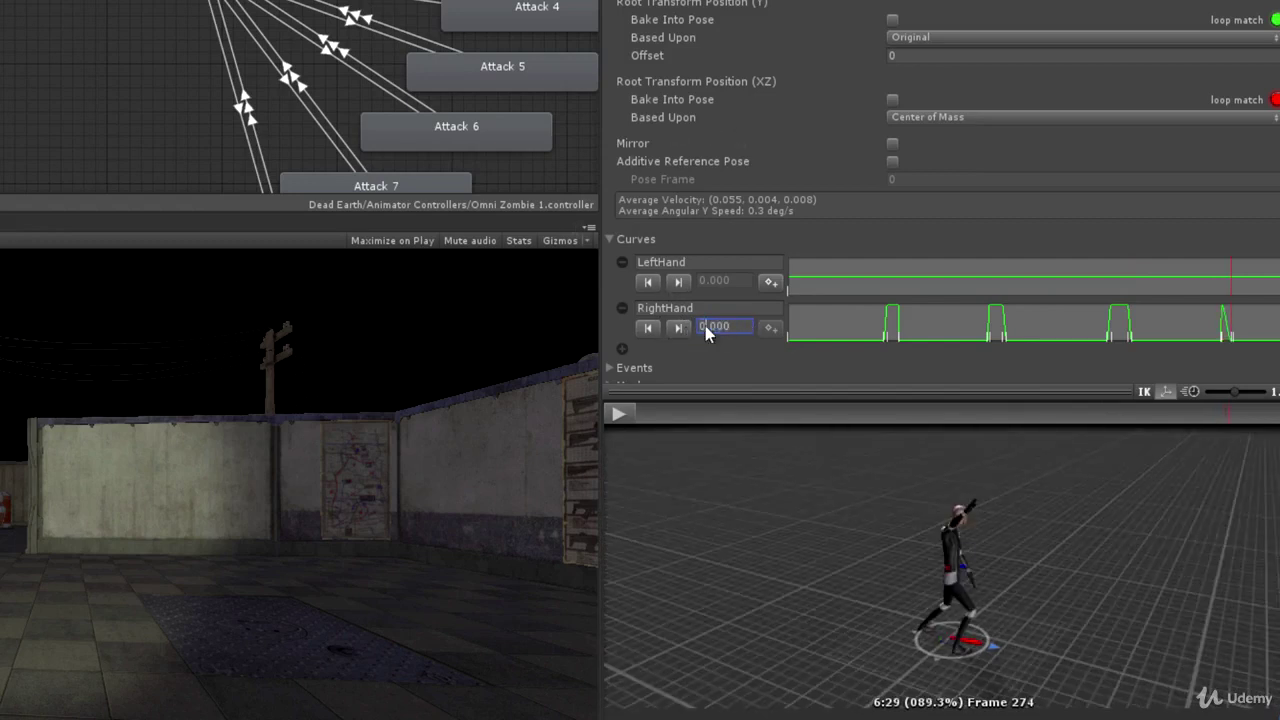
pyautogui.write('1')
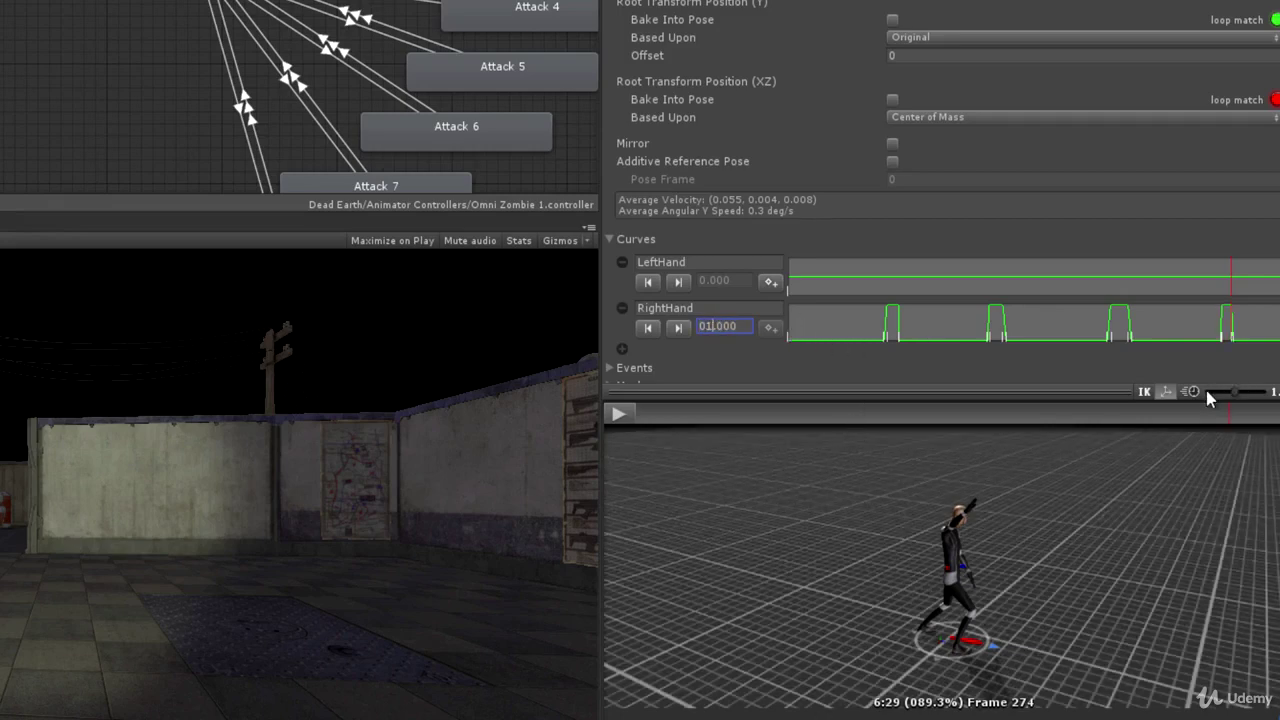
# Step: Add paired LeftHand keys where the two-handed third swipe starts and ends, at about 65% and 68% of the clip
pyautogui.click(1227, 416)
pyautogui.moveTo(1228, 425); pyautogui.dragTo(1063, 424)
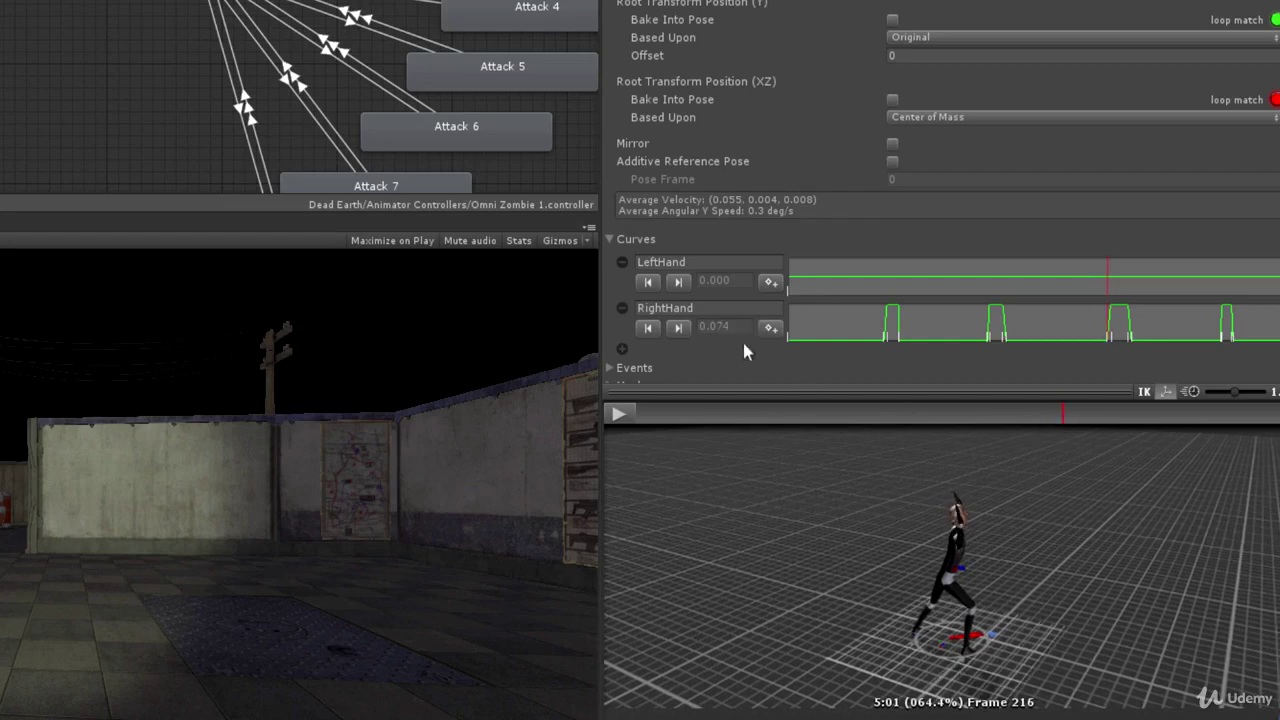
pyautogui.click(770, 282)
pyautogui.click(1068, 421)
pyautogui.click(770, 328)
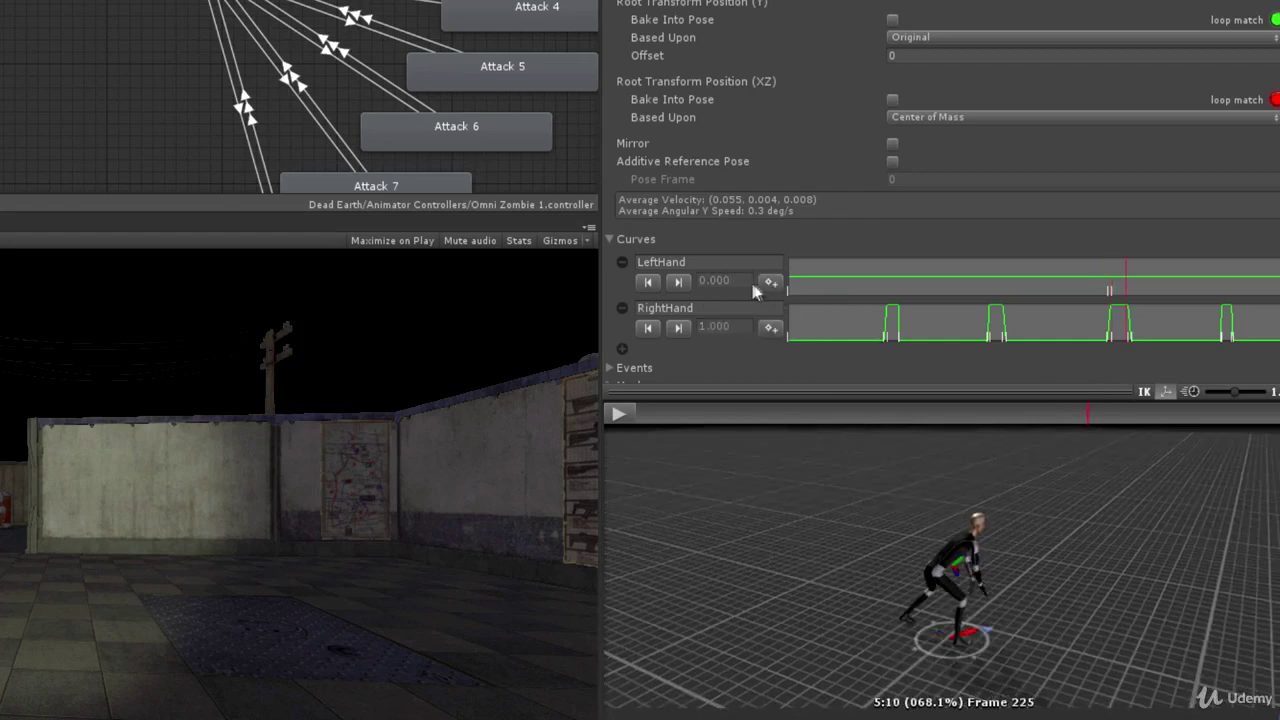
pyautogui.click(770, 282)
pyautogui.moveTo(1088, 418); pyautogui.dragTo(1092, 417)
pyautogui.click(772, 286)
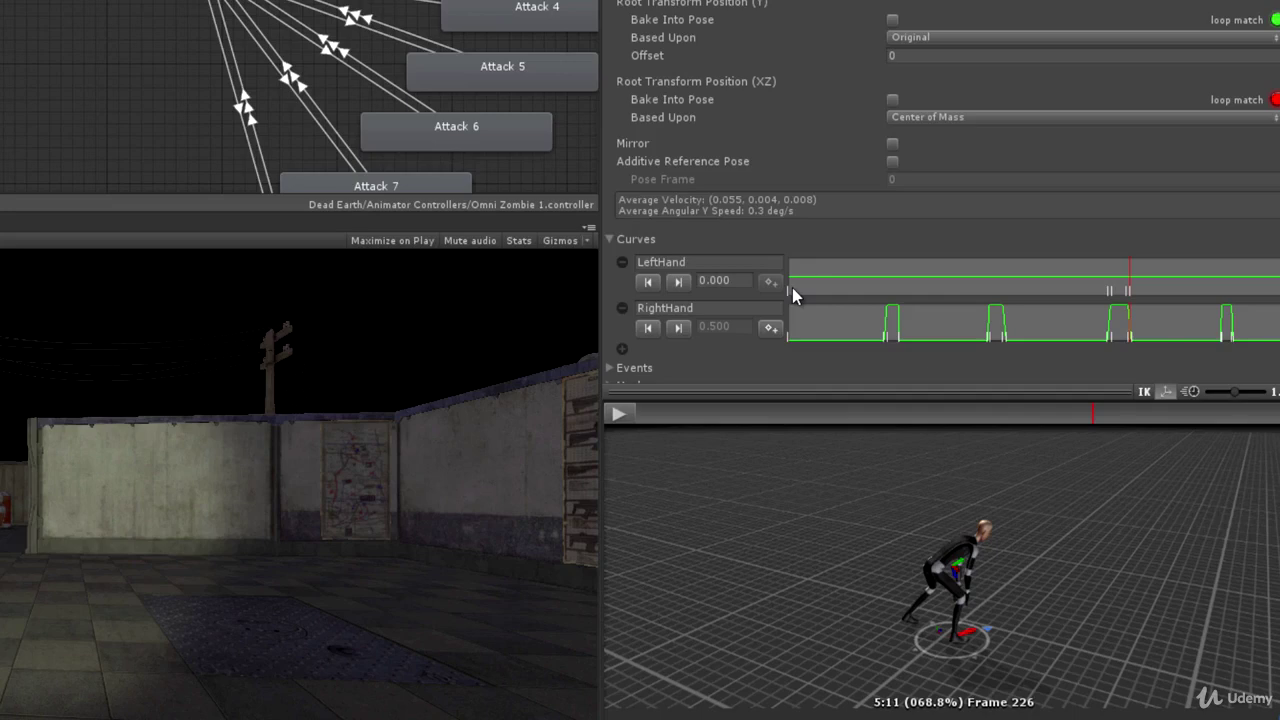
# Step: Set the inner LeftHand keys at the start and end of the two-handed swipe to 1
pyautogui.click(700, 281)
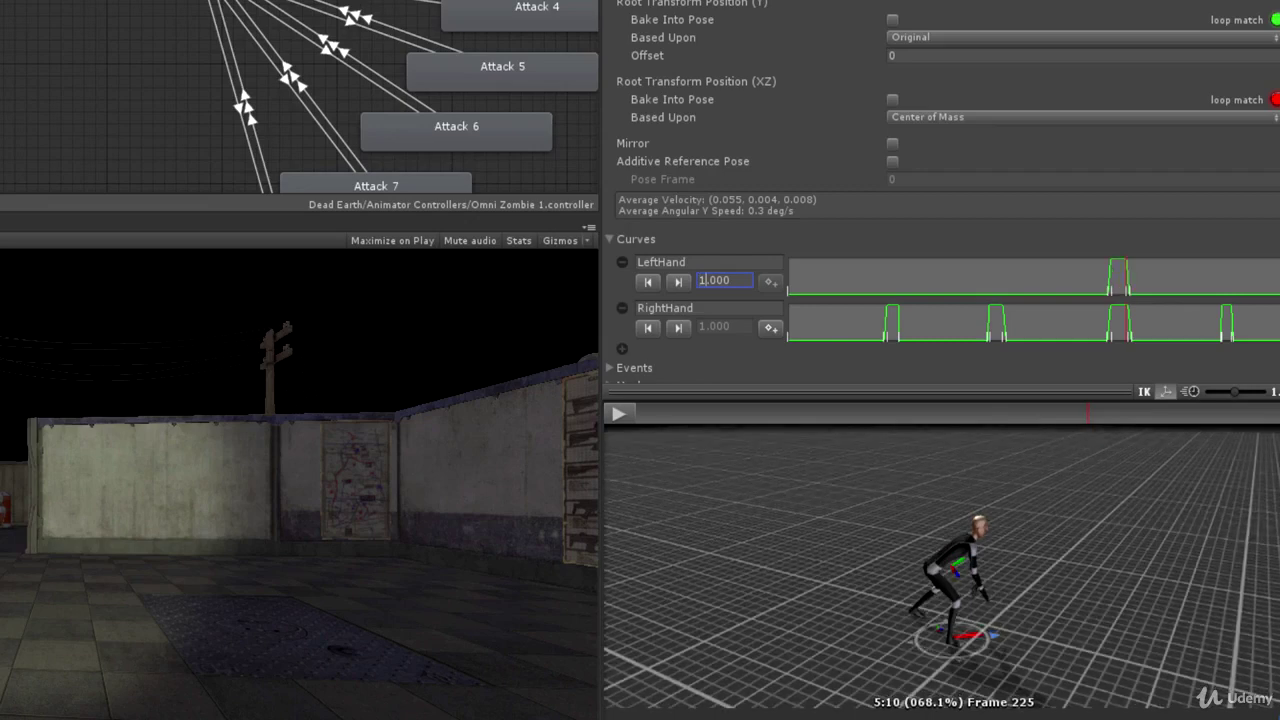
pyautogui.scroll(-3, 522, 8)
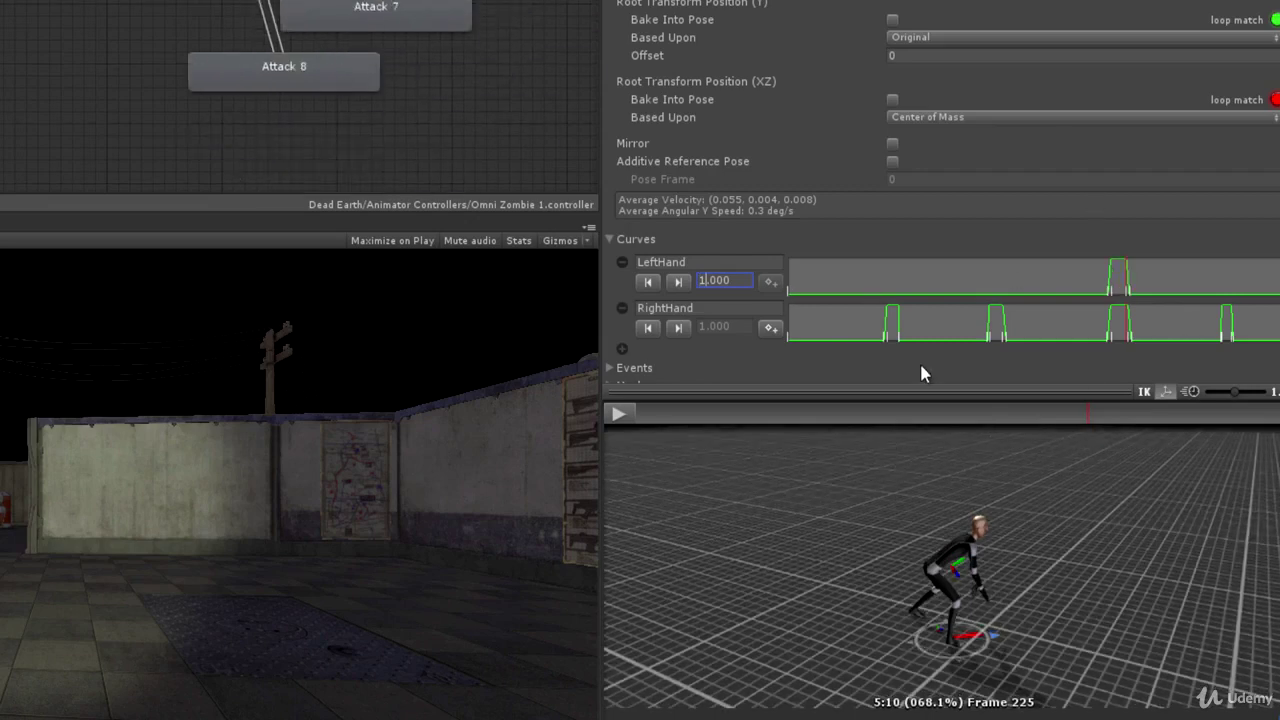
pyautogui.scroll(-3, 919, 360)
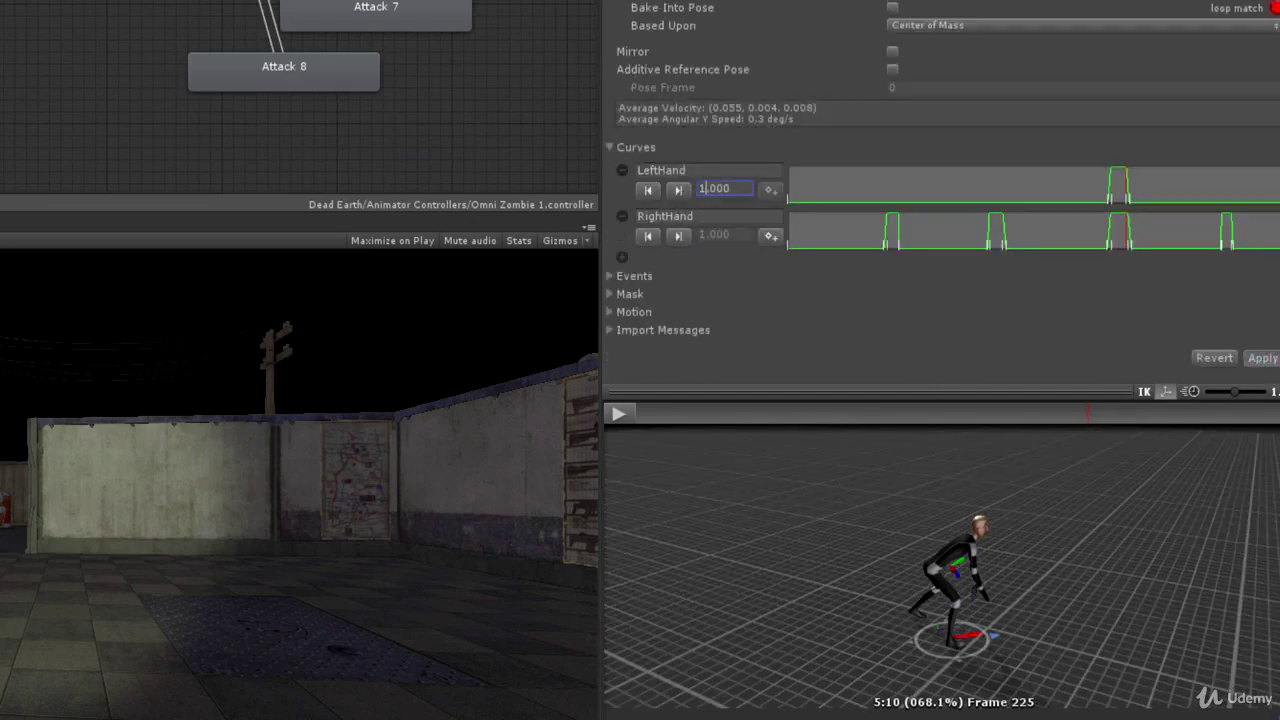
# Step: Apply the LeftHand and RightHand curve changes to the zombie attack 2 clip's import settings
pyautogui.click(1262, 357)
pyautogui.scroll(10, 1204, 213)
pyautogui.scroll(-10, 1204, 213)
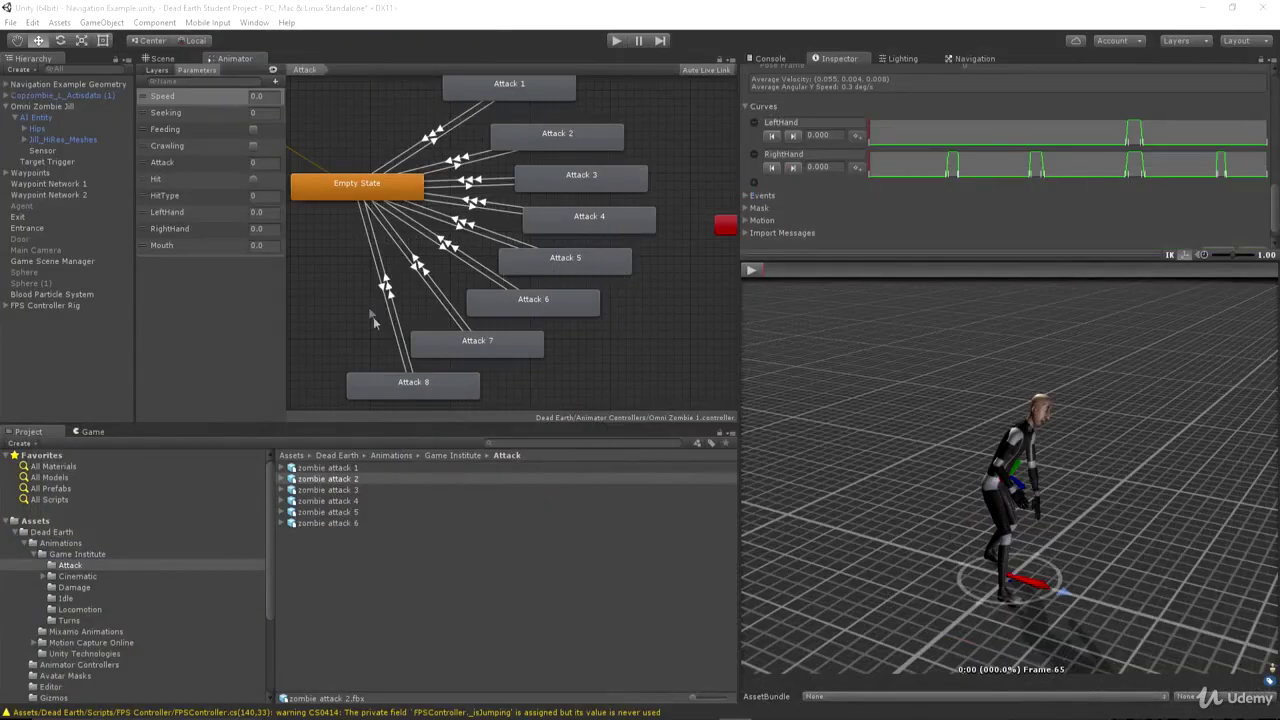
# Step: Scrub the zombie attack 4 and zombie attack 6 previews to compare the swipes with their LeftHand and RightHand curves
pyautogui.click(536, 305)
pyautogui.doubleClick(1100, 104)
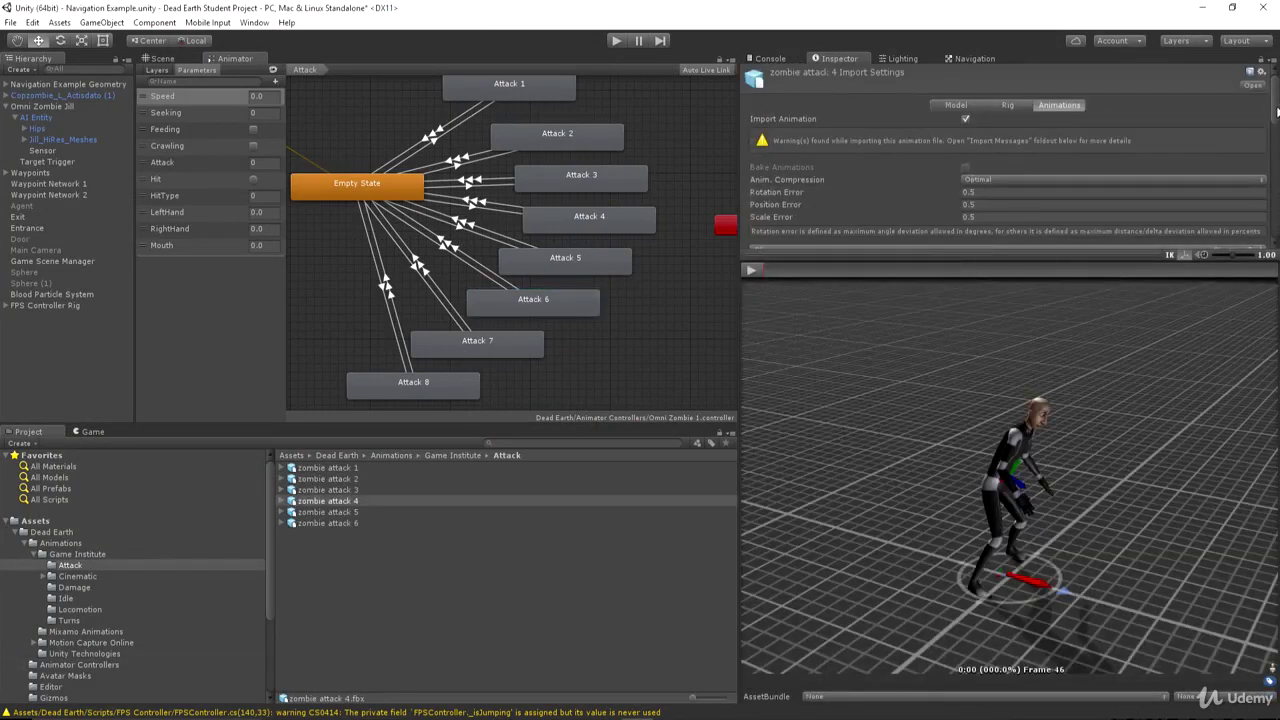
pyautogui.moveTo(1276, 105); pyautogui.dragTo(1266, 222)
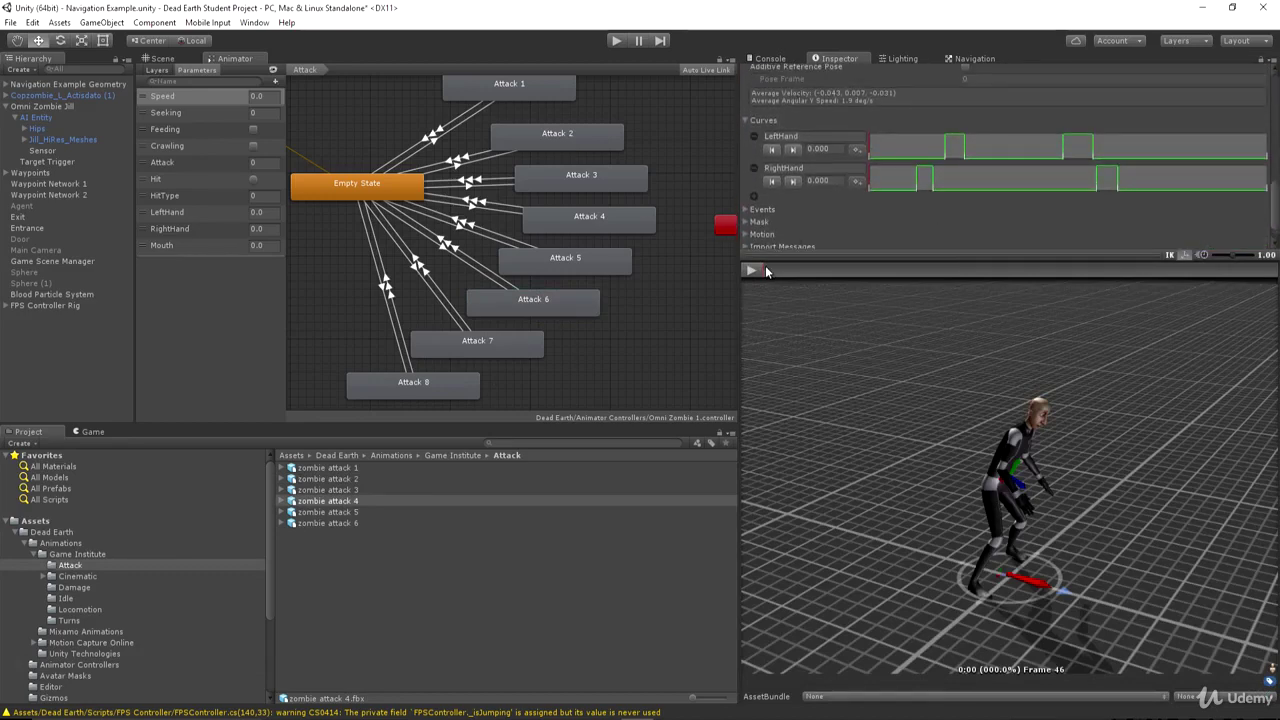
pyautogui.moveTo(766, 271); pyautogui.dragTo(1148, 271)
pyautogui.press('Down')
pyautogui.press('Down')
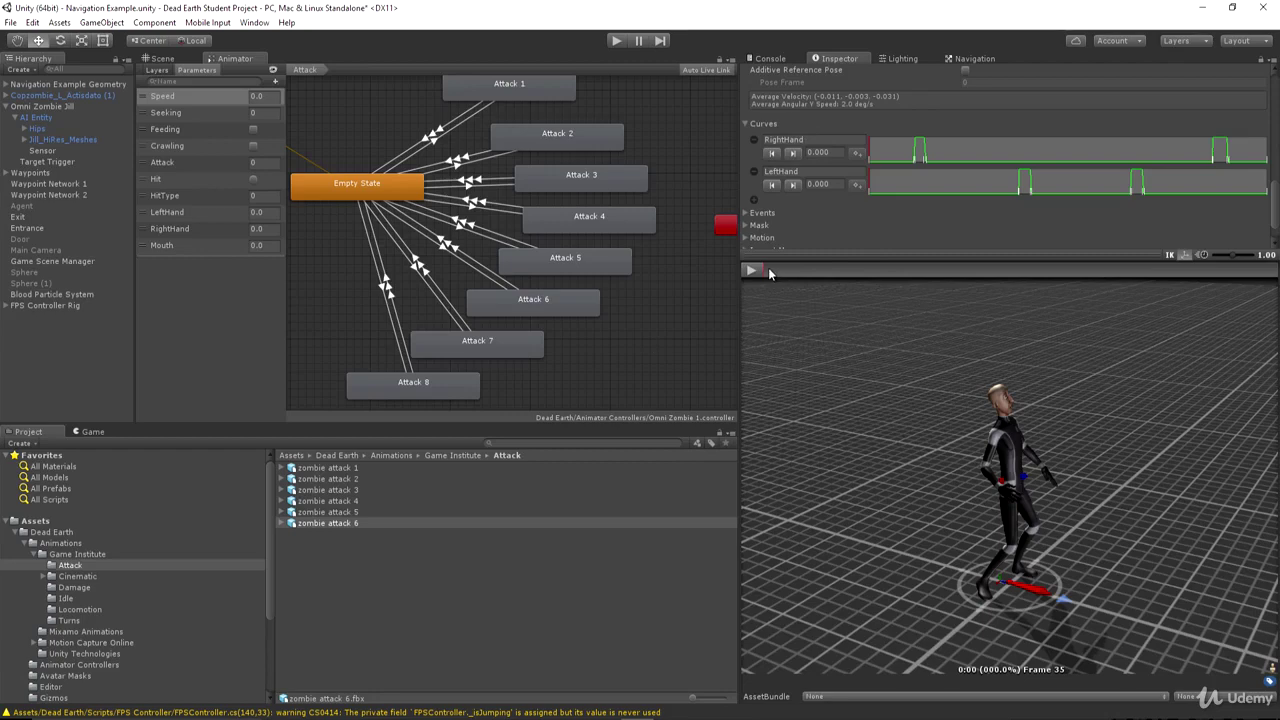
pyautogui.moveTo(767, 272); pyautogui.dragTo(1250, 259)
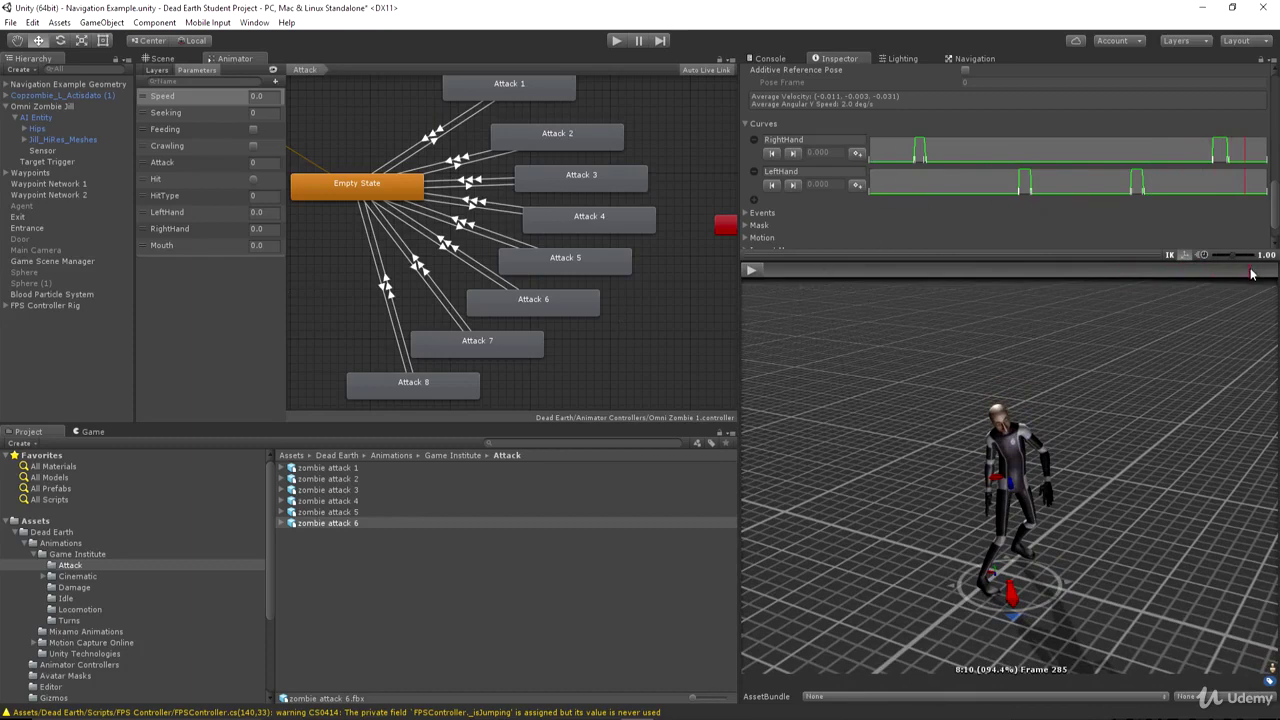
pyautogui.moveTo(1250, 272)
pyautogui.mouseDown()
pyautogui.moveTo(950, 265)
pyautogui.moveTo(962, 268)
pyautogui.mouseUp()
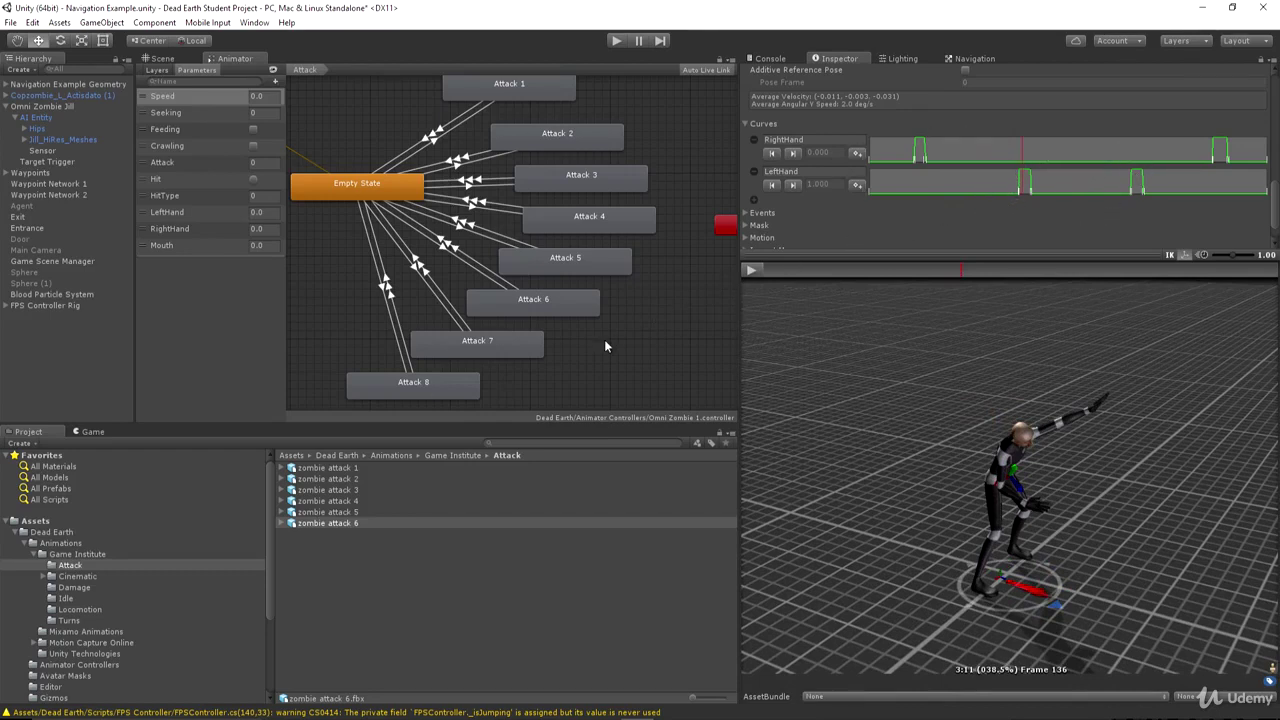
# Step: Open the headbutt clip used by the Attack 8 state and scrub its preview against the Mouth curve
pyautogui.doubleClick(418, 381)
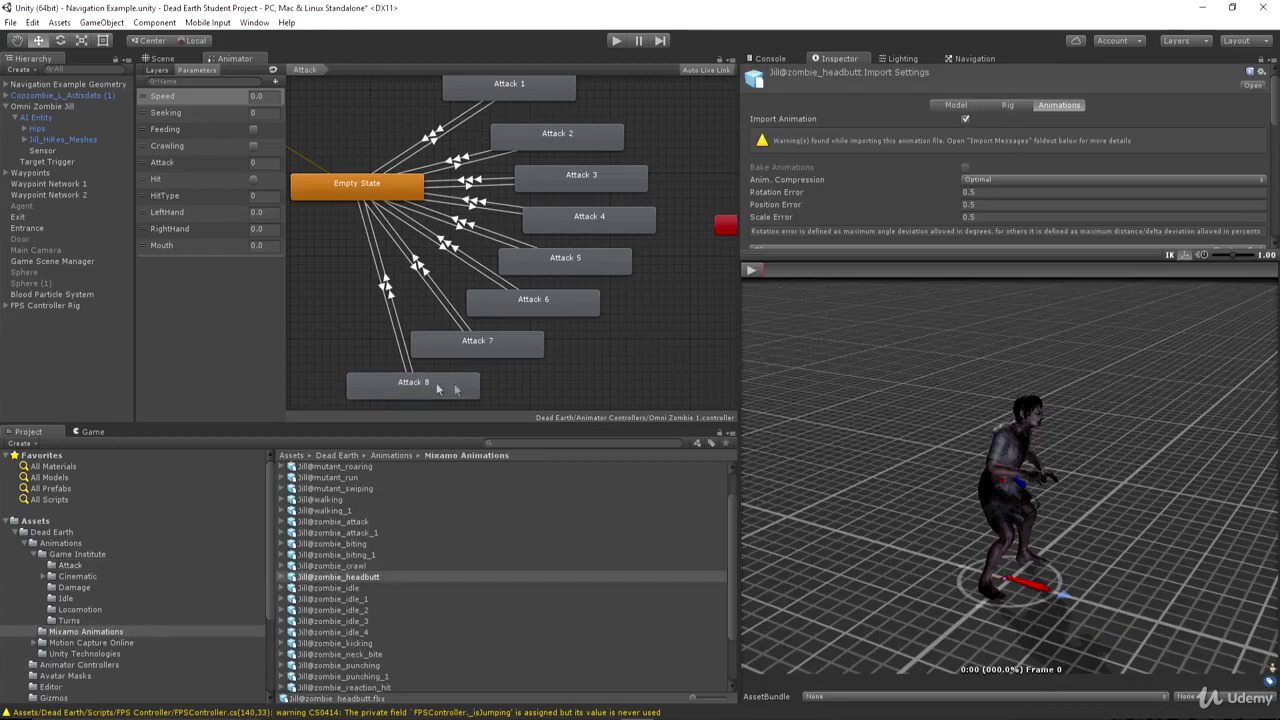
pyautogui.scroll(-10, 1000, 180)
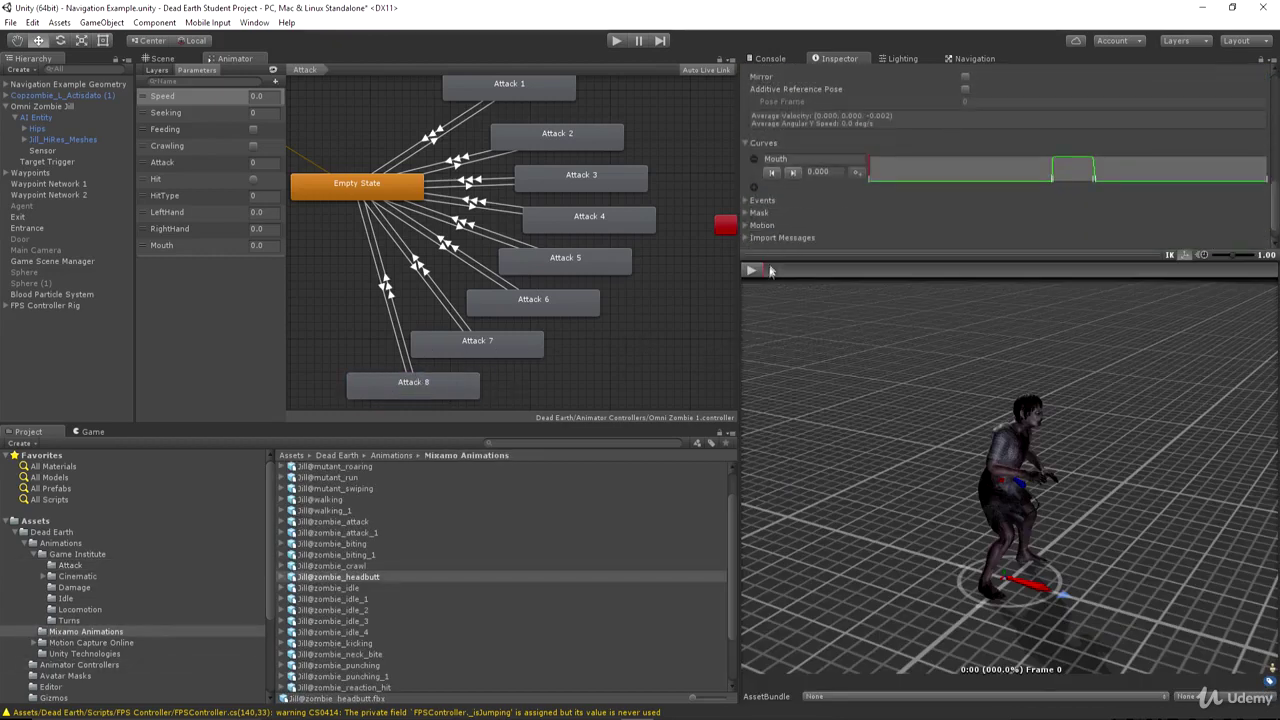
pyautogui.moveTo(764, 271); pyautogui.dragTo(1006, 269)
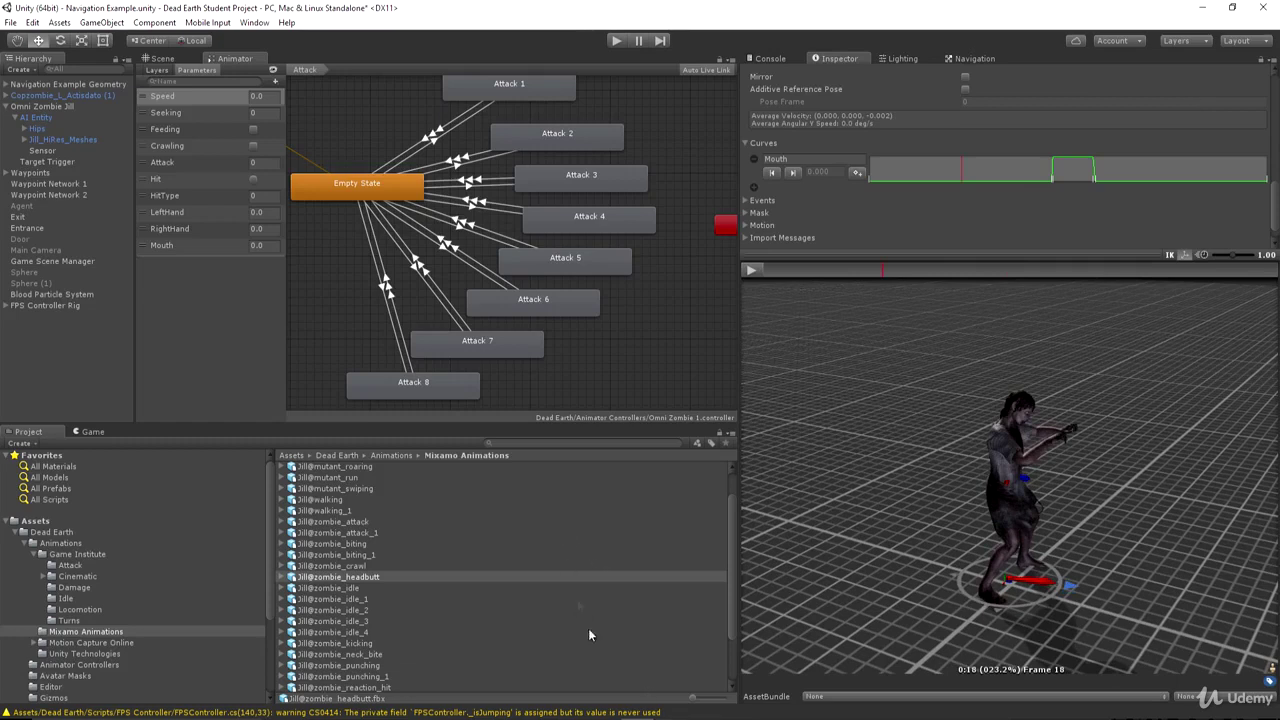
# Step: Switch to MonoDevelop and review the OnTriggerStay method and its player damage check in AIDamageTrigger.cs
pyautogui.hotkey('alt', 'Tab')
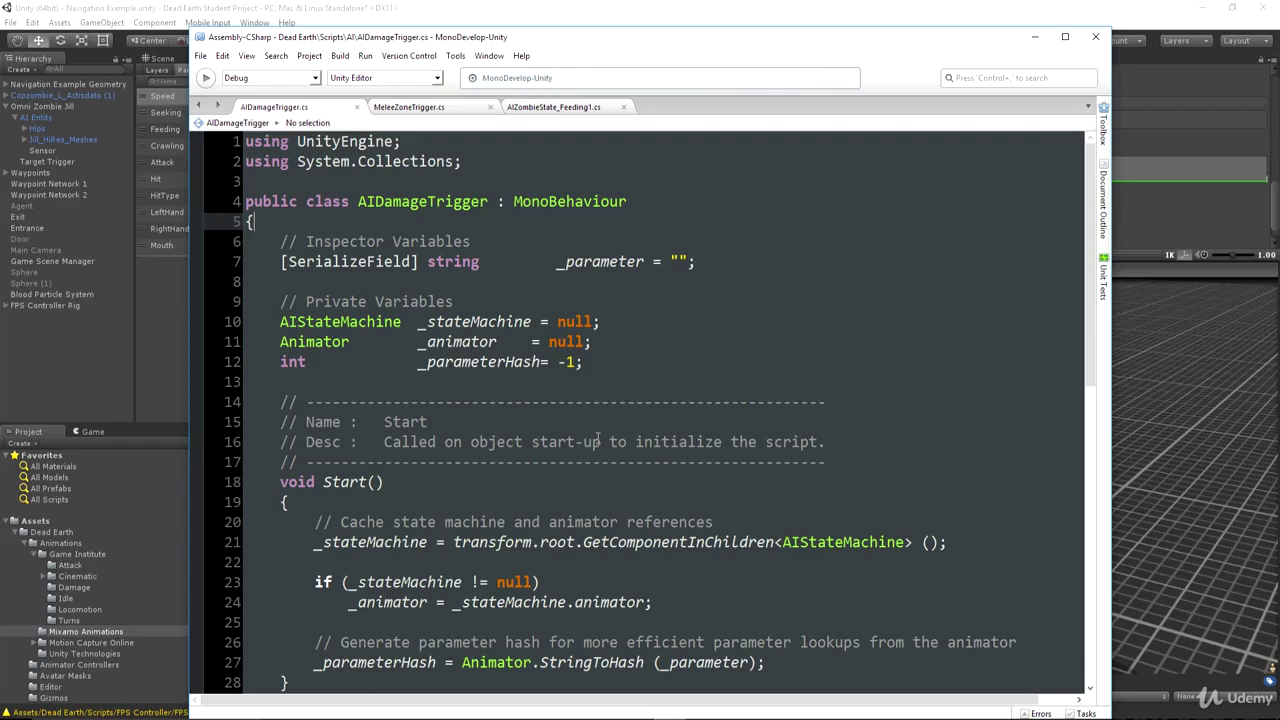
pyautogui.hotkey('ctrl', 'End')
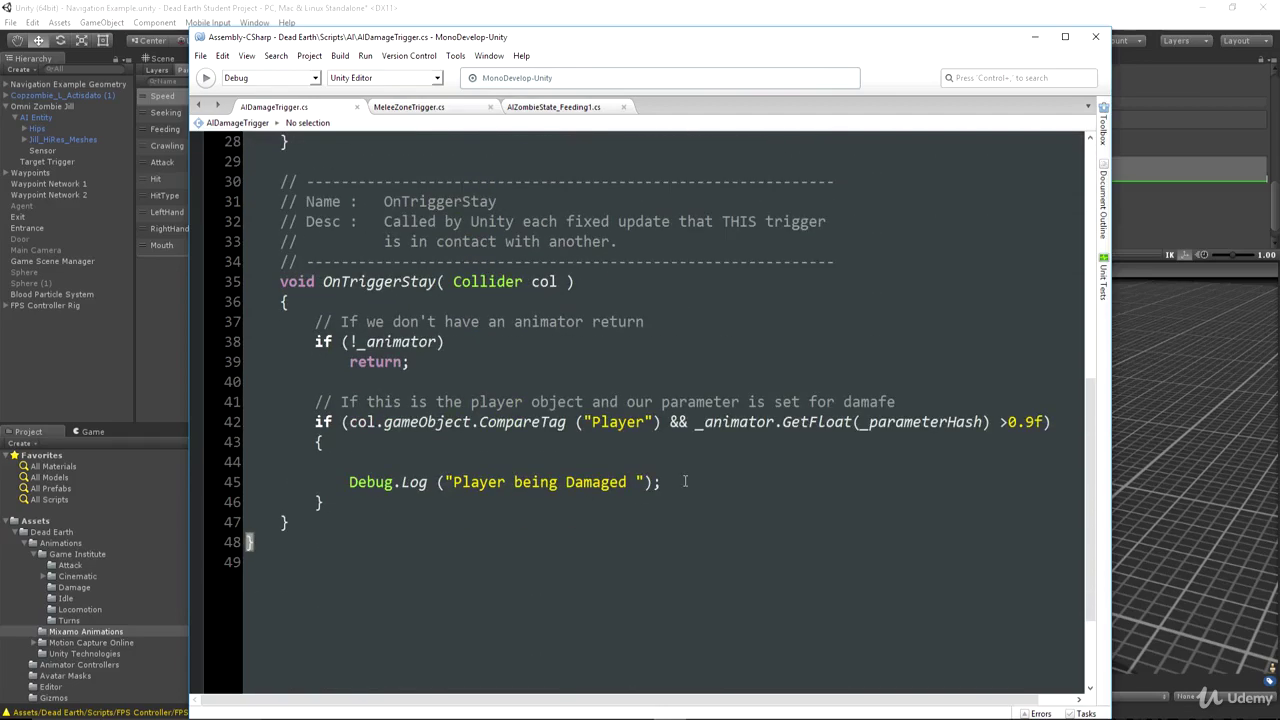
pyautogui.press('Up')
pyautogui.press('Up')
pyautogui.press('Up')
pyautogui.press('Up')
pyautogui.press('Up')
pyautogui.press('Up')
pyautogui.press('Up')
pyautogui.press('Up')
pyautogui.press('Up')
pyautogui.press('Up')
pyautogui.press('Up')
pyautogui.press('Up')
pyautogui.press('Up')
pyautogui.press('Up')
pyautogui.press('Down')
pyautogui.hotkey('shift', 'Down')
pyautogui.hotkey('shift', 'Down')
pyautogui.hotkey('shift', 'Down')
pyautogui.hotkey('shift', 'Down')
pyautogui.hotkey('shift', 'Down')
pyautogui.hotkey('shift', 'Down')
pyautogui.hotkey('shift', 'Down')
pyautogui.hotkey('shift', 'Down')
pyautogui.hotkey('shift', 'Down')
pyautogui.hotkey('shift', 'Down')
pyautogui.hotkey('shift', 'Down')
pyautogui.hotkey('shift', 'Down')
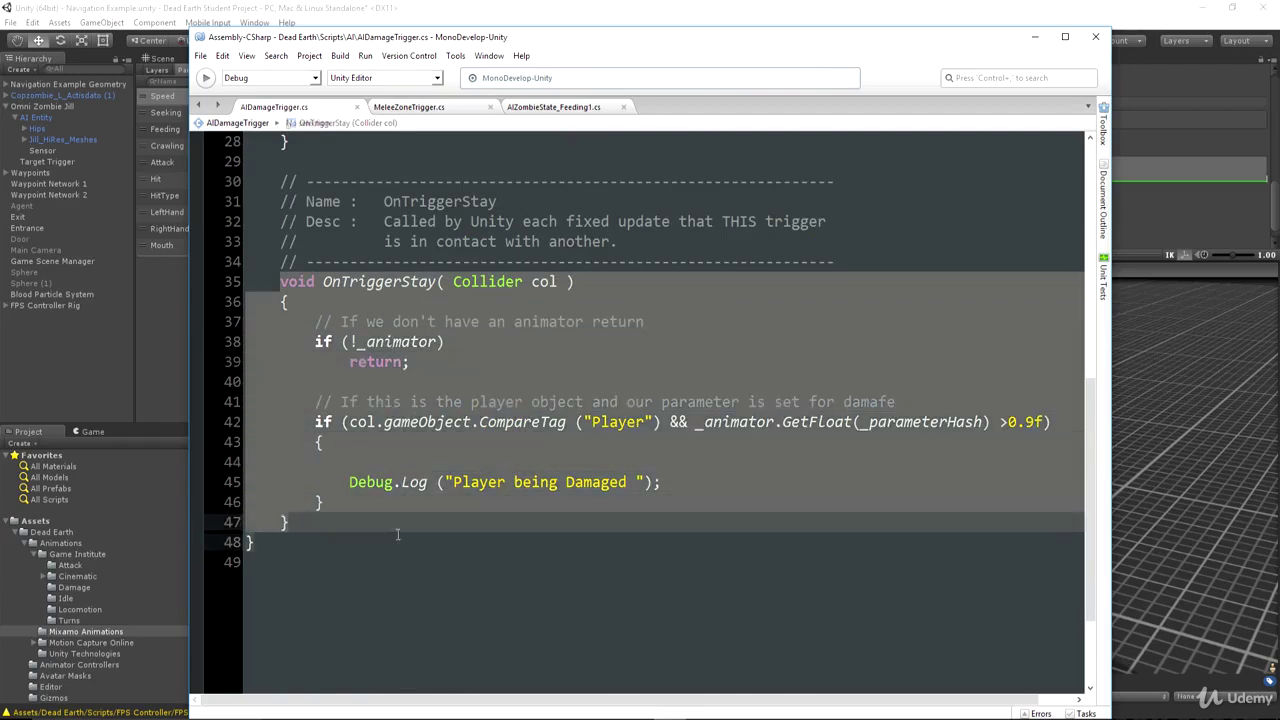
pyautogui.hotkey('shift', 'End')
pyautogui.click(349, 462)
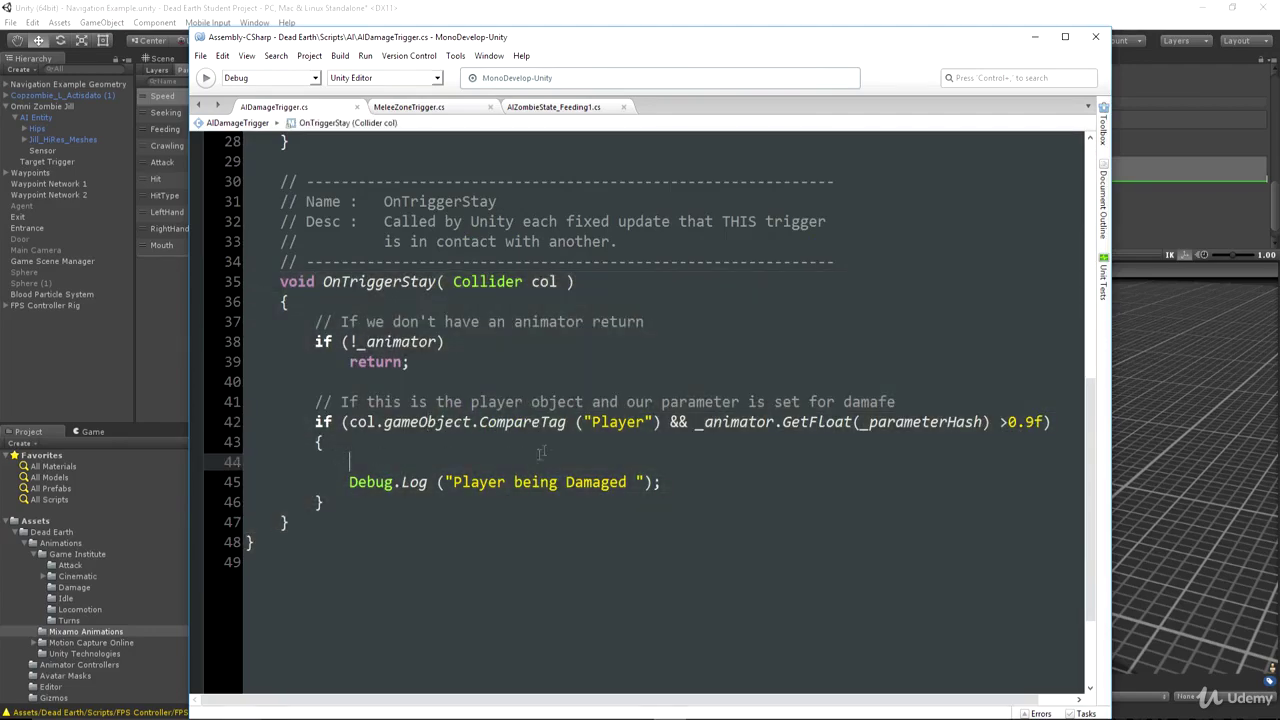
pyautogui.scroll(5, 621, 382)
pyautogui.scroll(4, 621, 382)
pyautogui.scroll(-9, 621, 382)
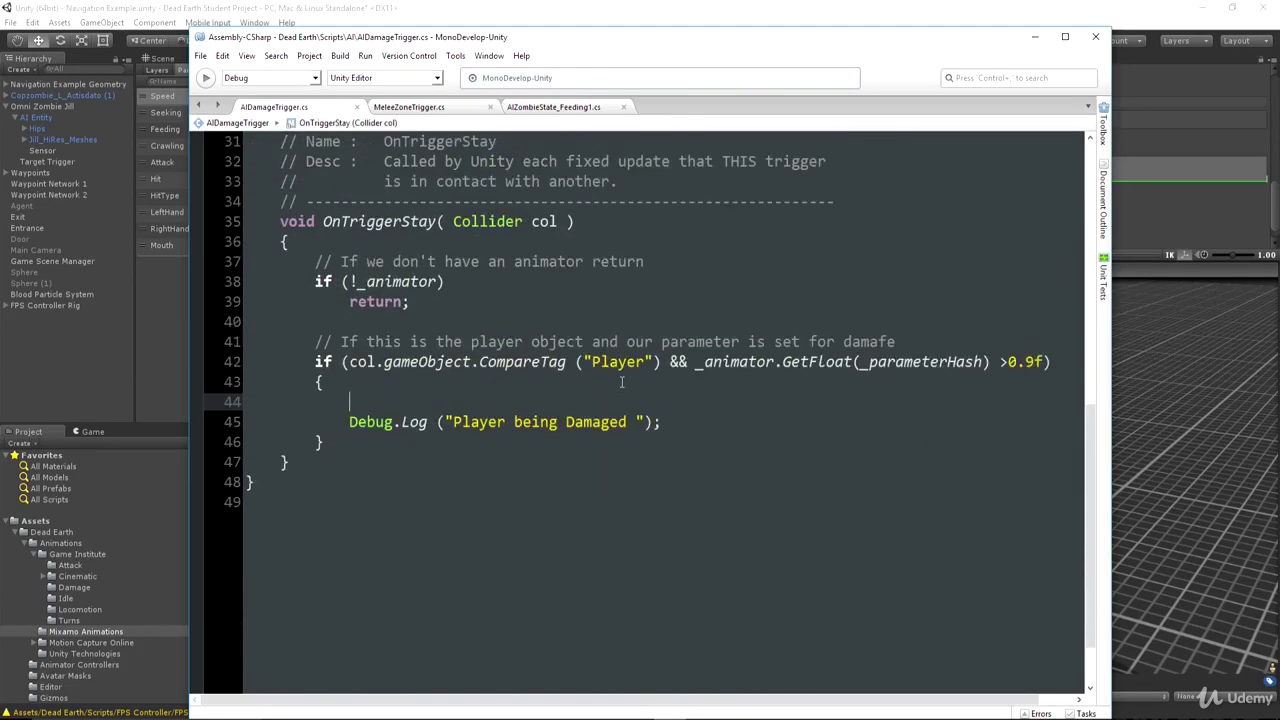
pyautogui.moveTo(314, 282); pyautogui.dragTo(484, 283)
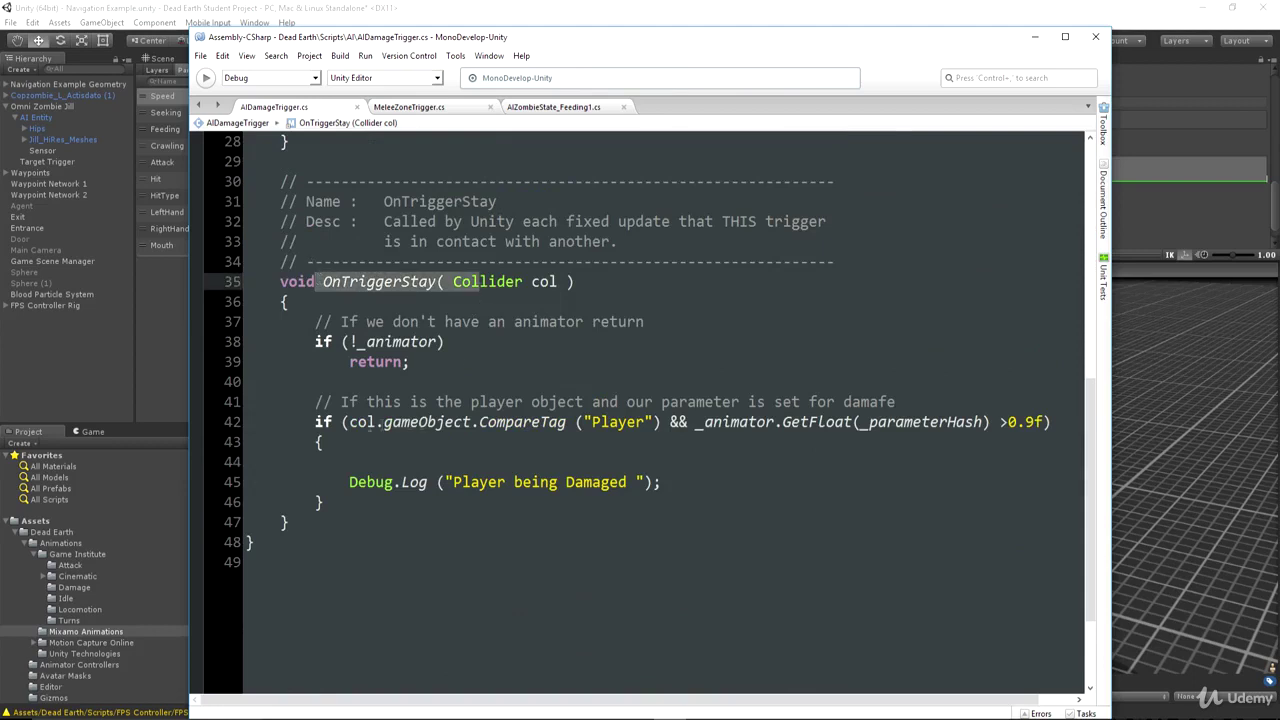
pyautogui.click(378, 460)
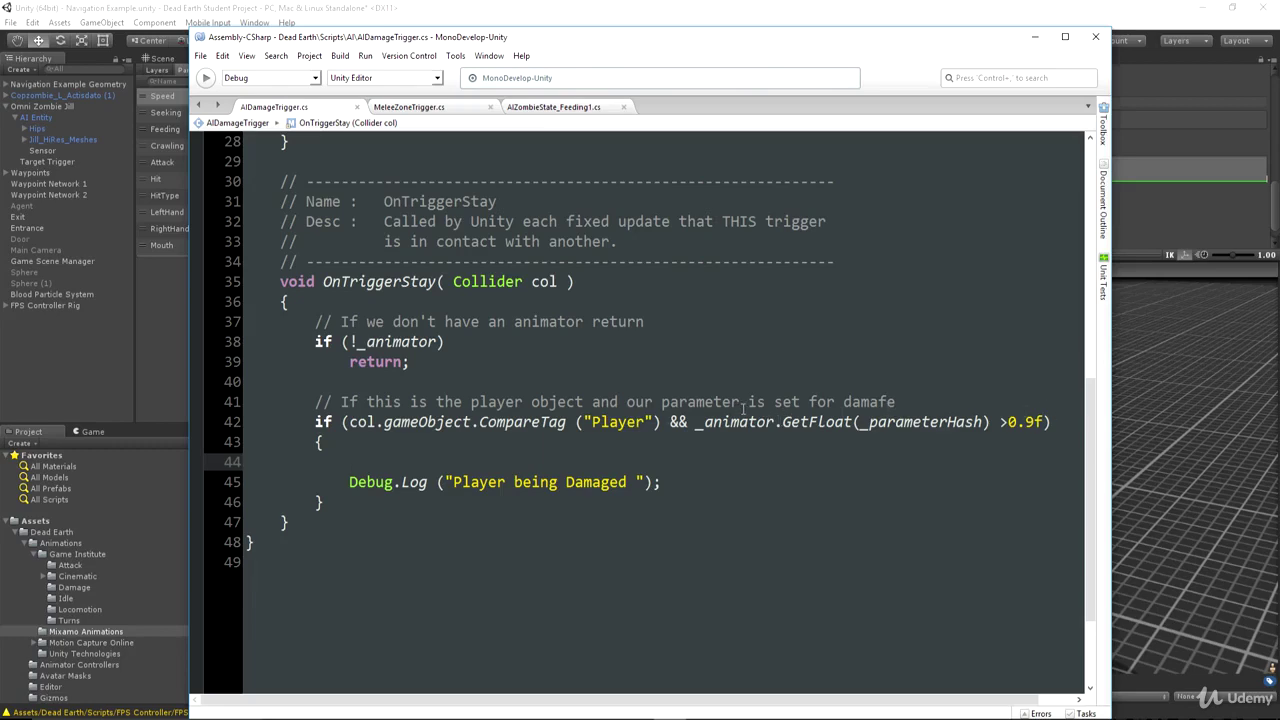
# Step: Add a serialized int field _bloodParticlesBurstAmount = 10 below _parameter in the AIDamageTrigger inspector variables
pyautogui.scroll(9, 745, 407)
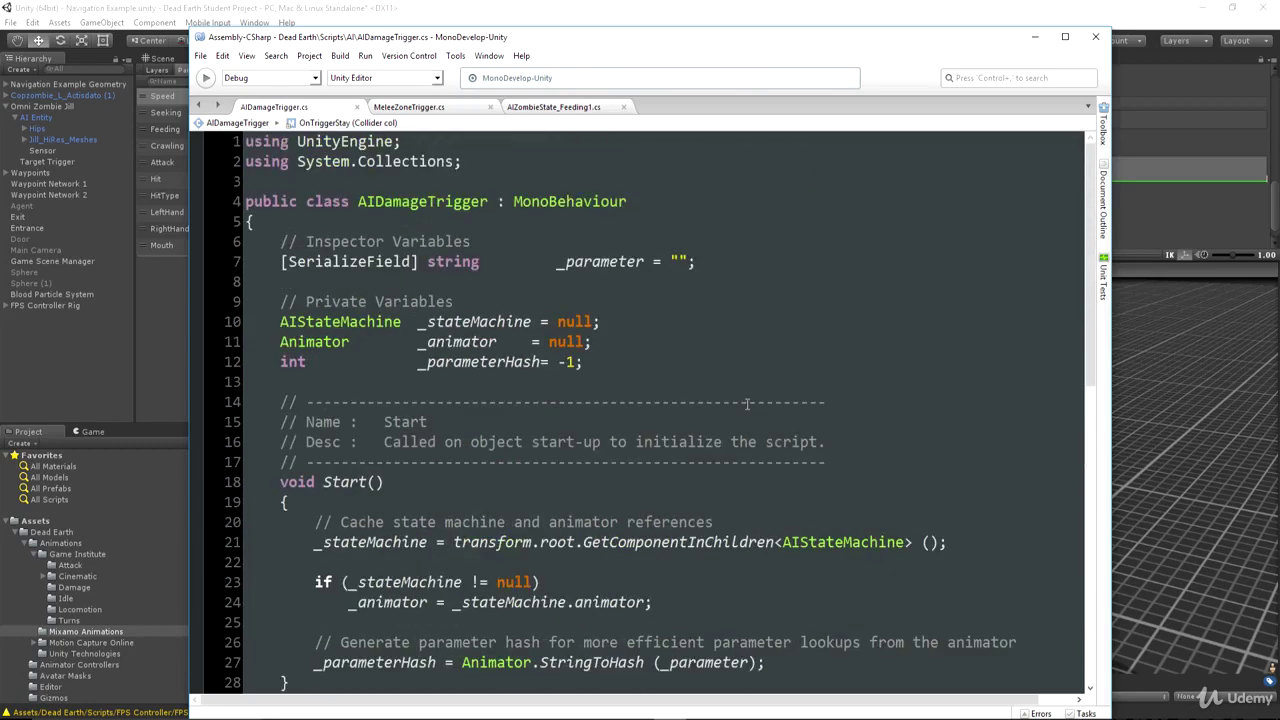
pyautogui.click(312, 282)
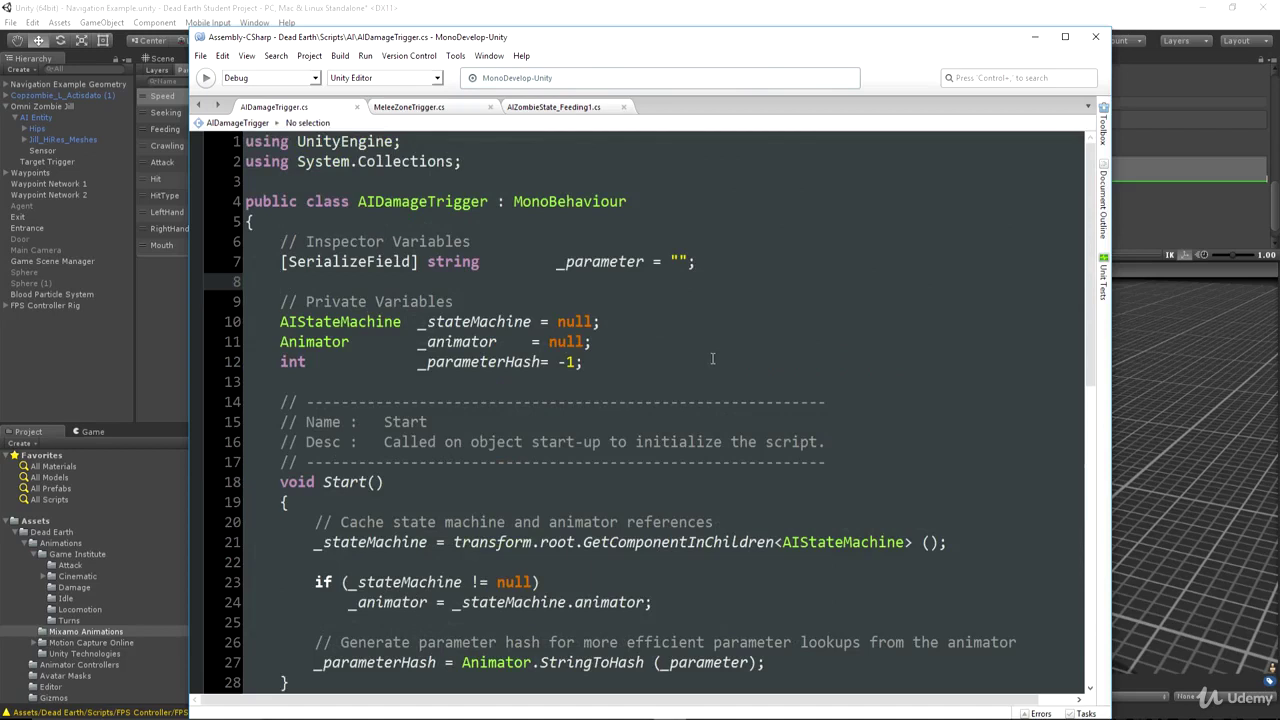
pyautogui.write('[SerializeField] int        _bloodParticlesBurstAmount  =   10;')
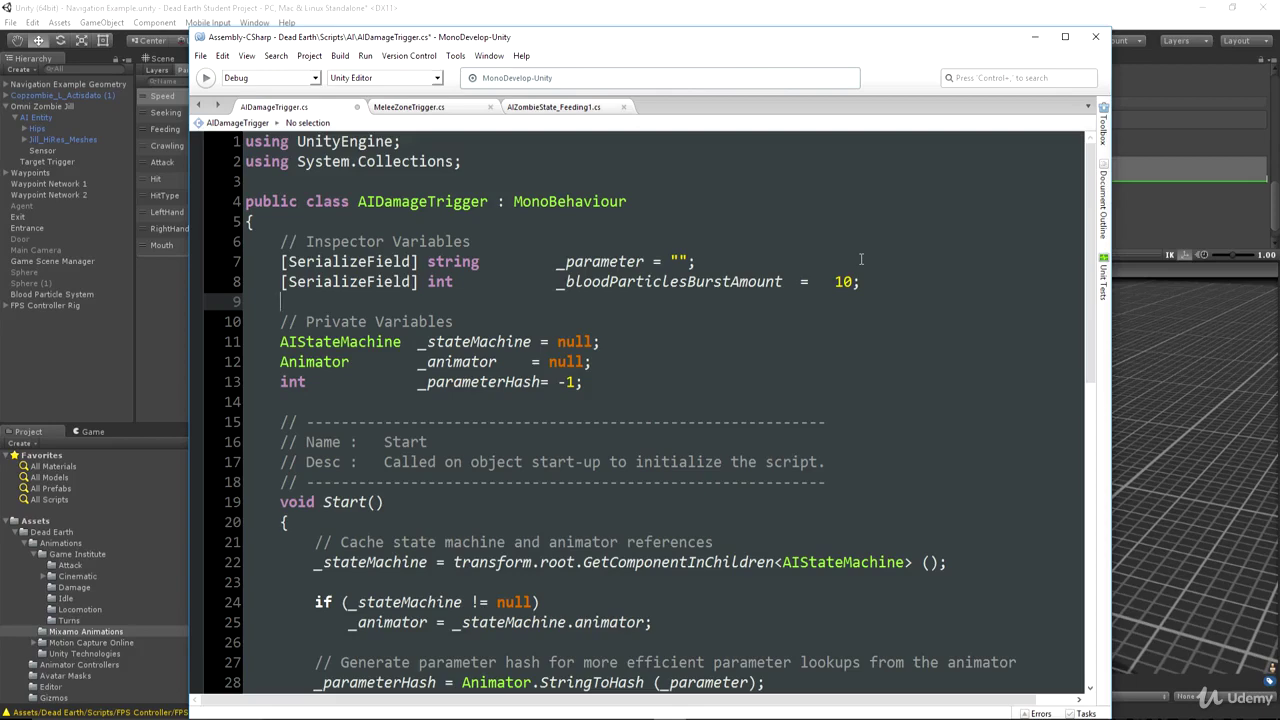
# Step: Inside the player damage condition, add a nested if block testing GameSceneManager.instance && GameSceneManager.instance.bloodParticles, and check the scene's Blood Particle System object
pyautogui.scroll(-8, 860, 259)
pyautogui.moveTo(315, 502); pyautogui.dragTo(1048, 502)
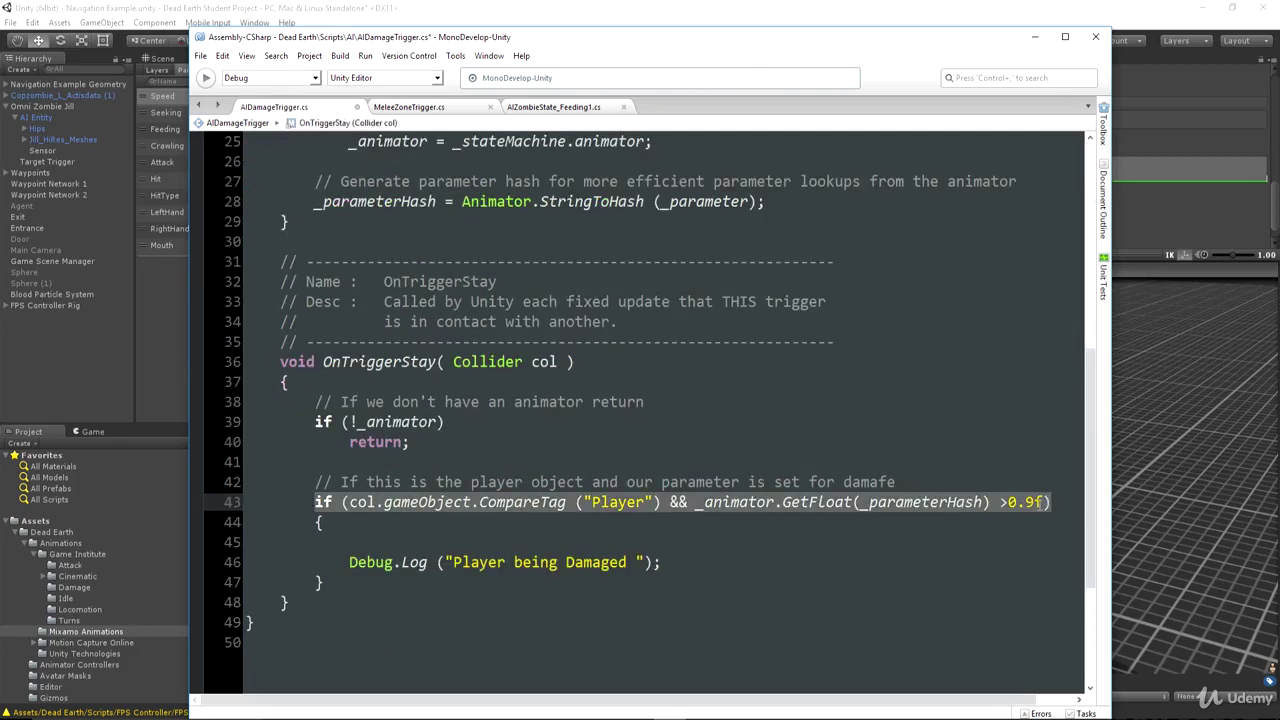
pyautogui.click(503, 535)
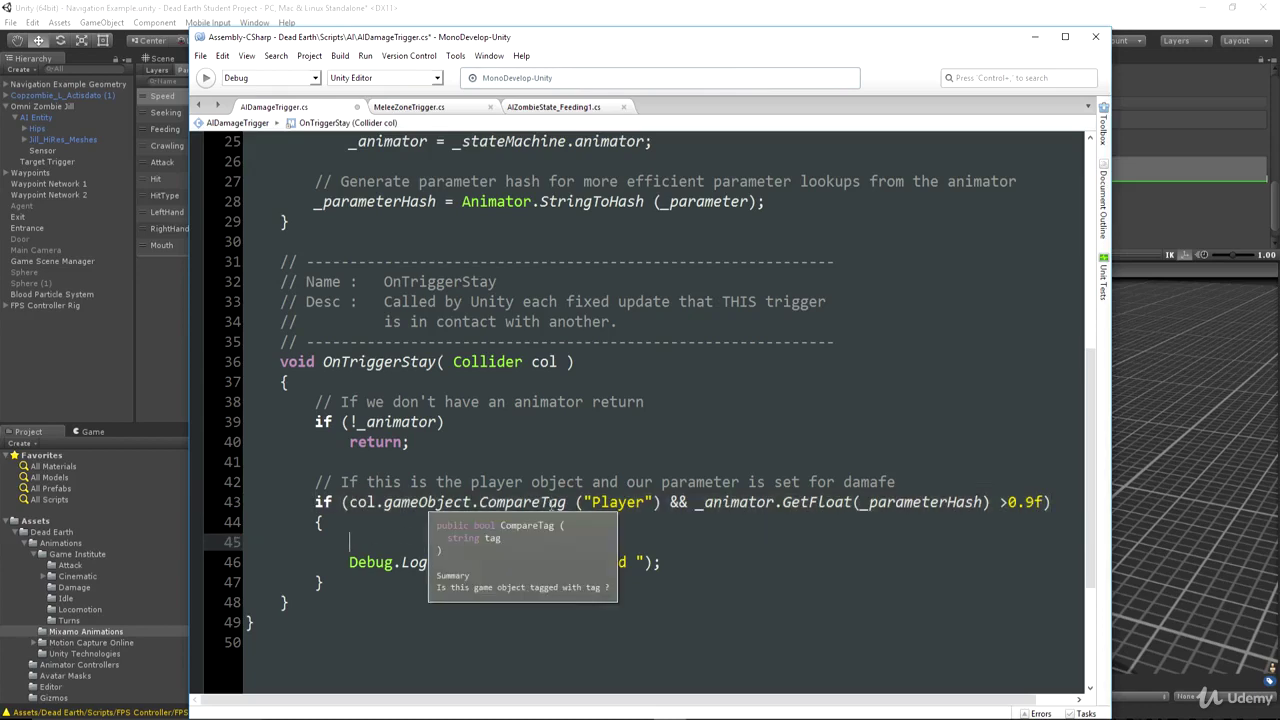
pyautogui.click(64, 293)
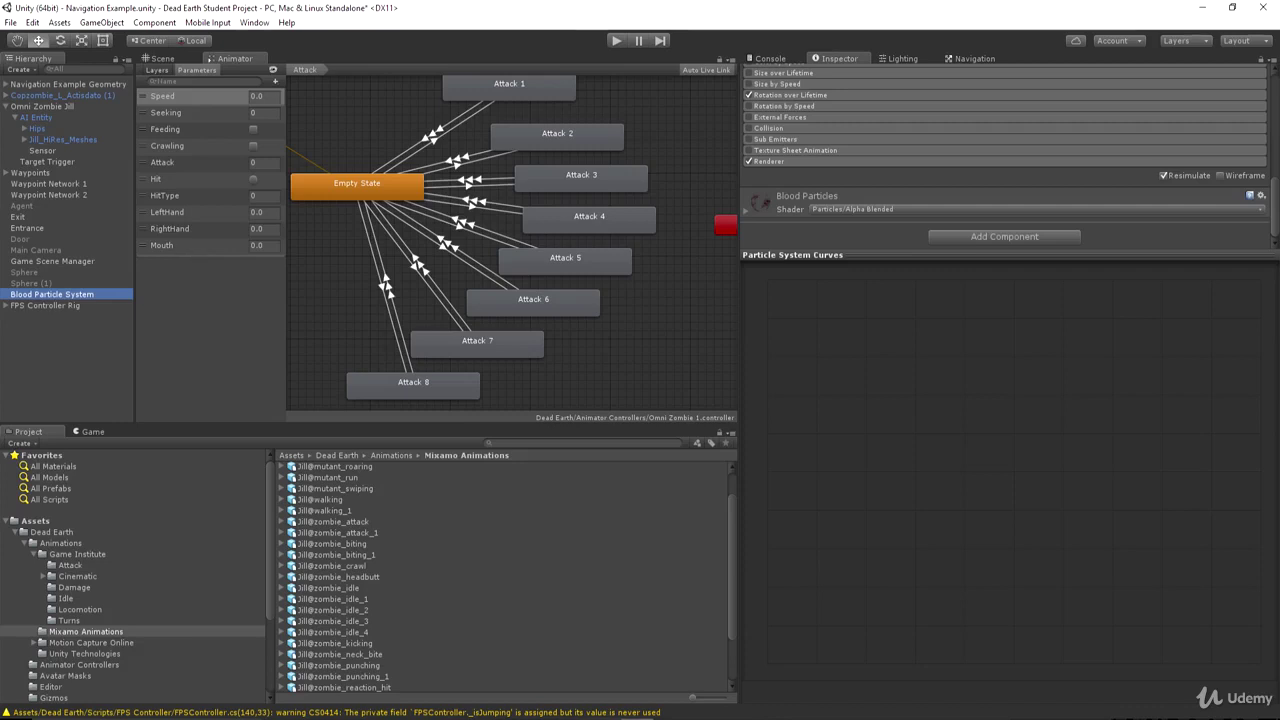
pyautogui.hotkey('alt', 'Tab')
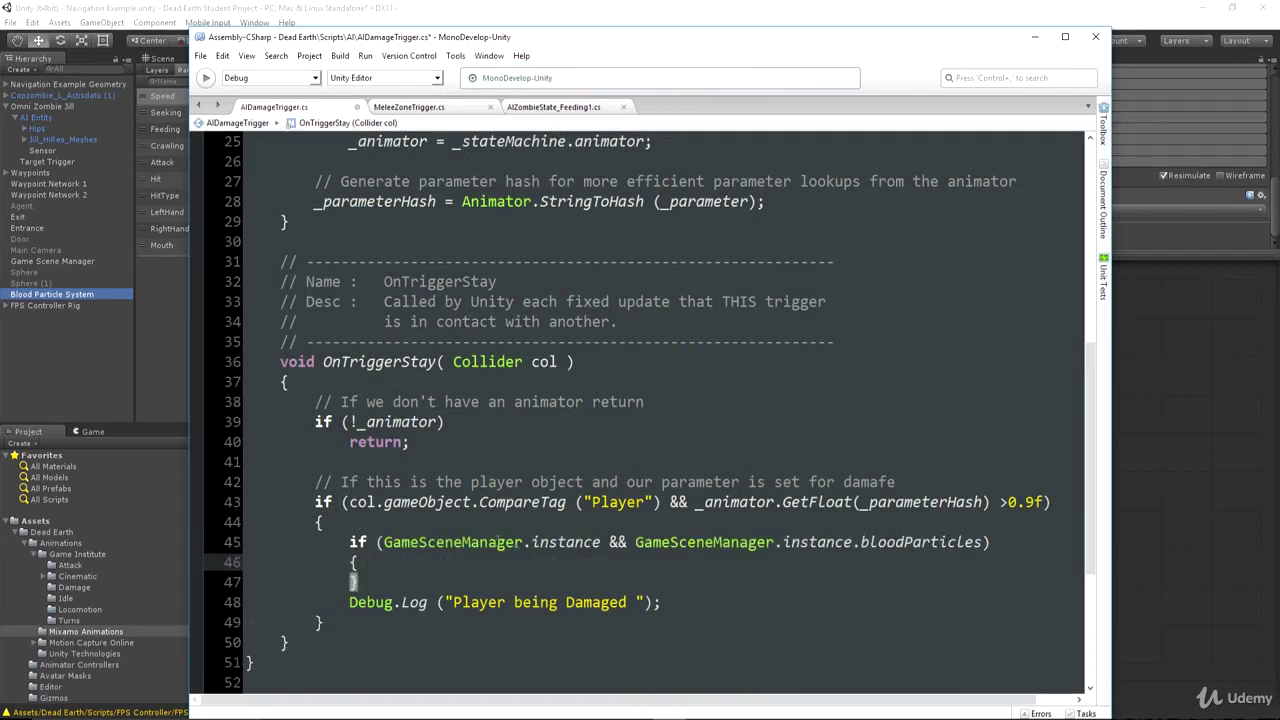
pyautogui.moveTo(383, 542); pyautogui.dragTo(984, 542)
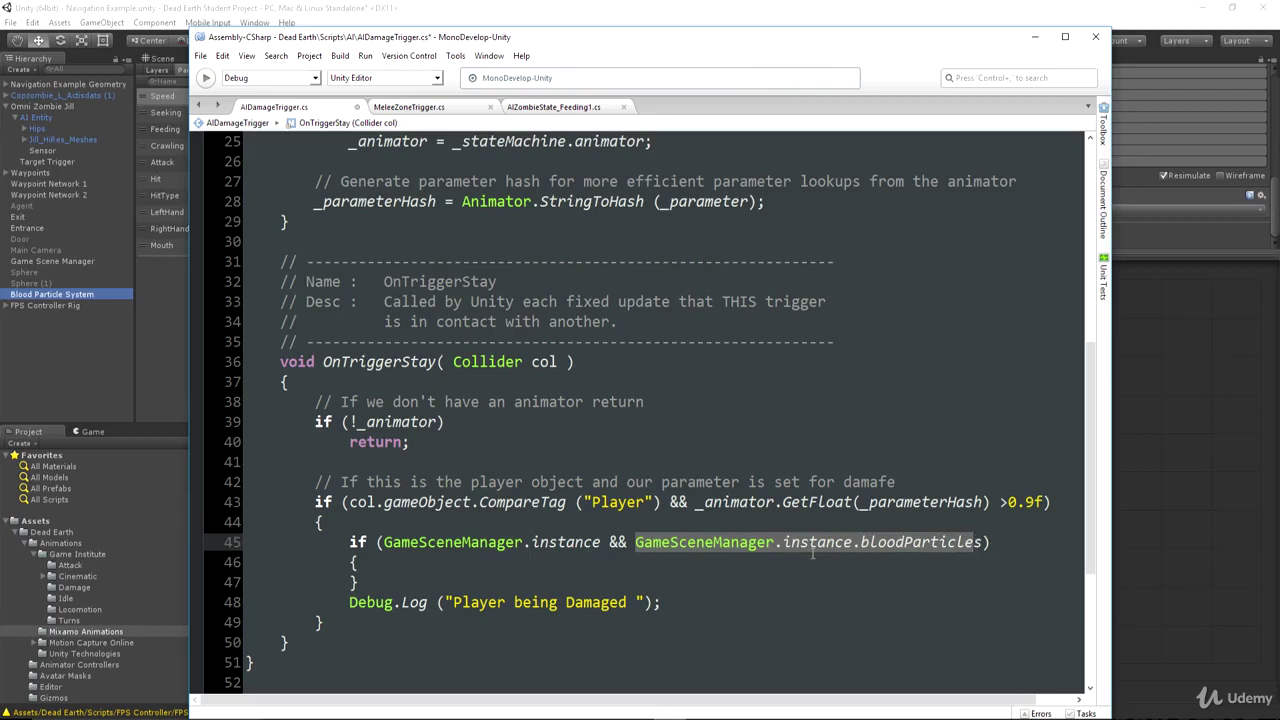
# Step: Inside the new if block, declare ParticleSystem system = GameSceneManager.instance.bloodParticles;
pyautogui.click(587, 562)
pyautogui.write('ParticleSystem system = GameSceneManager.instance.bloodParticles;')
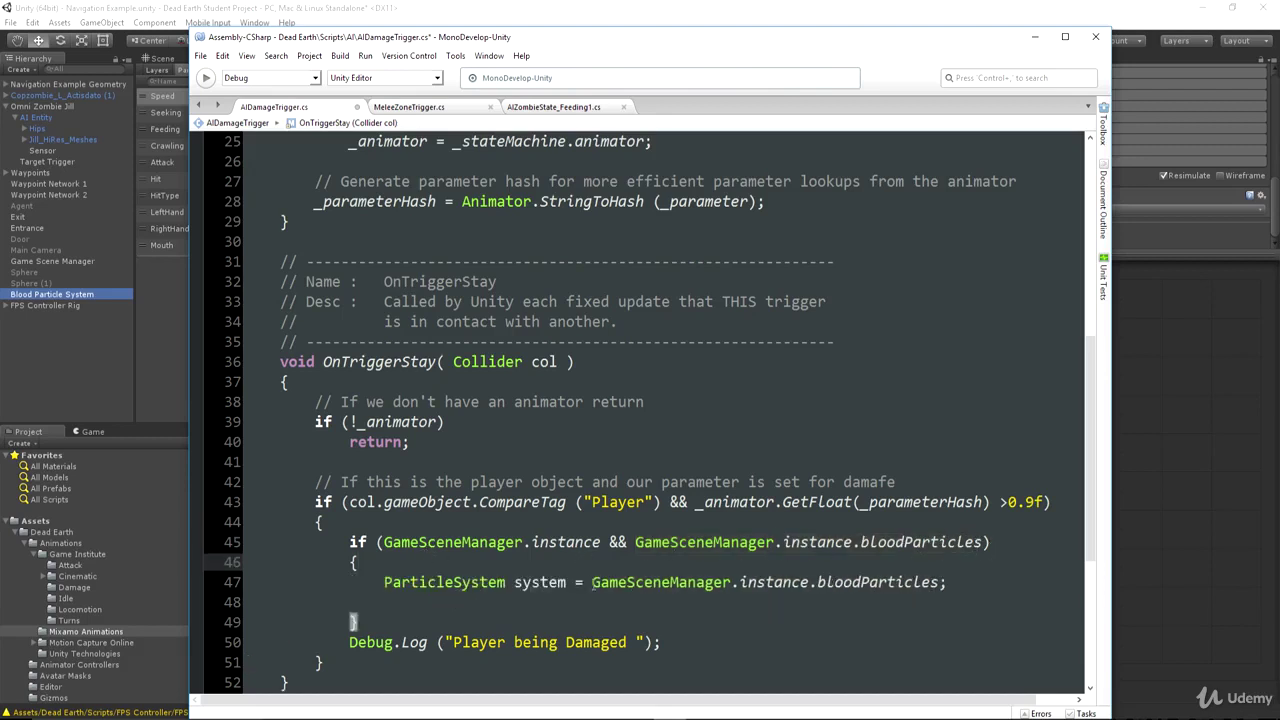
pyautogui.click(484, 564)
pyautogui.click(567, 582)
pyautogui.moveTo(592, 582); pyautogui.dragTo(940, 580)
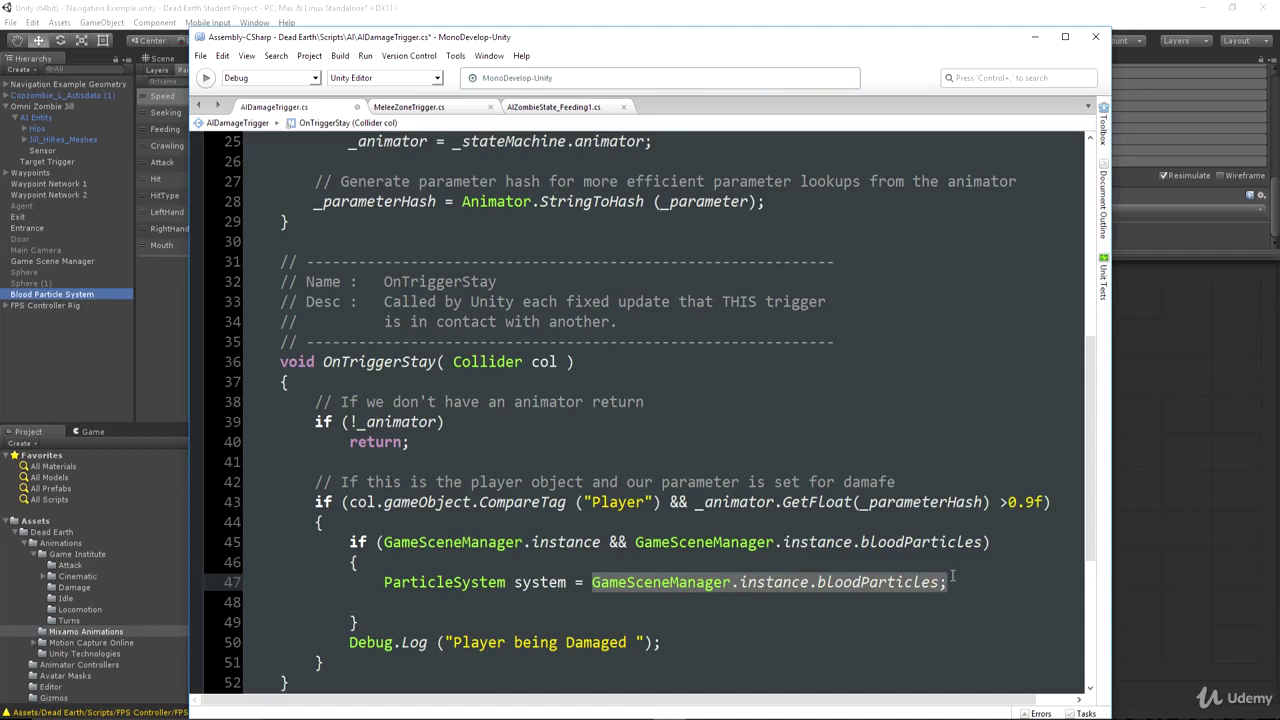
pyautogui.click(950, 582)
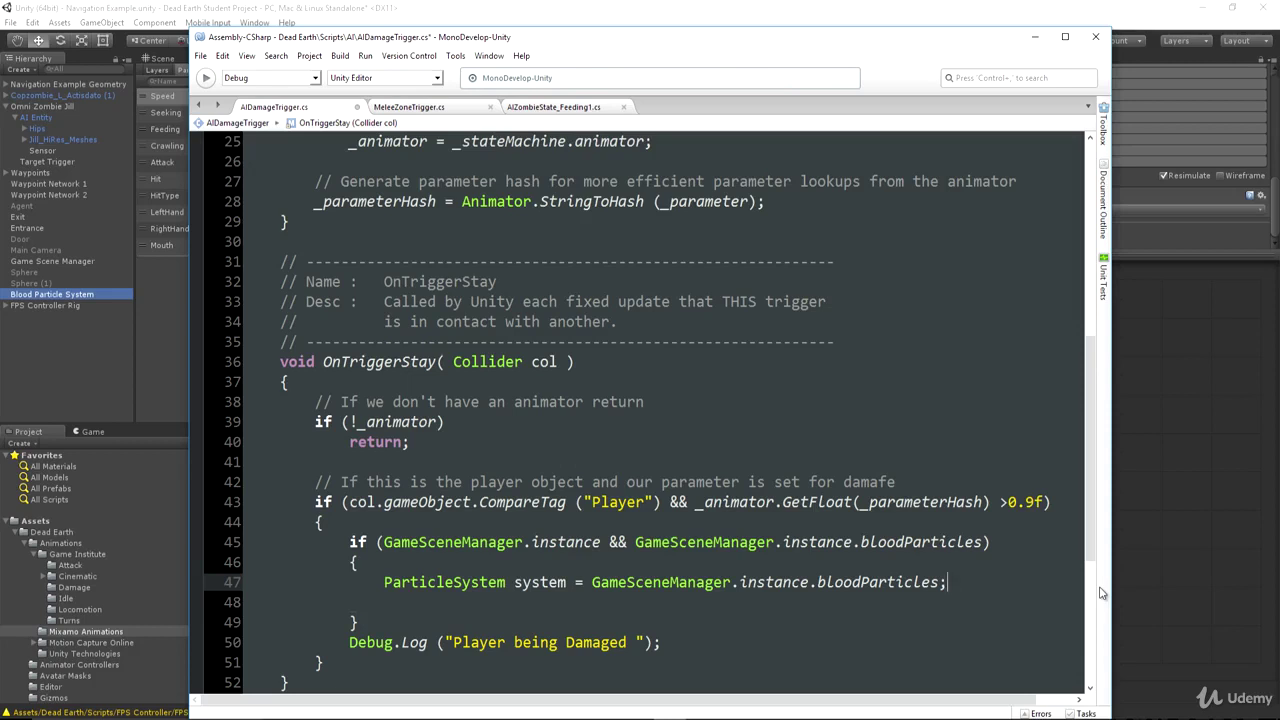
# Step: Under a "// Temporary Code" comment, set system.transform.position to transform.position and system.transform.rotation to Camera.main.transform.rotation
pyautogui.write('// Temporary Code system.transform.position = transform.position; system.transform.rotation = Camera.main.transform.rotation;')
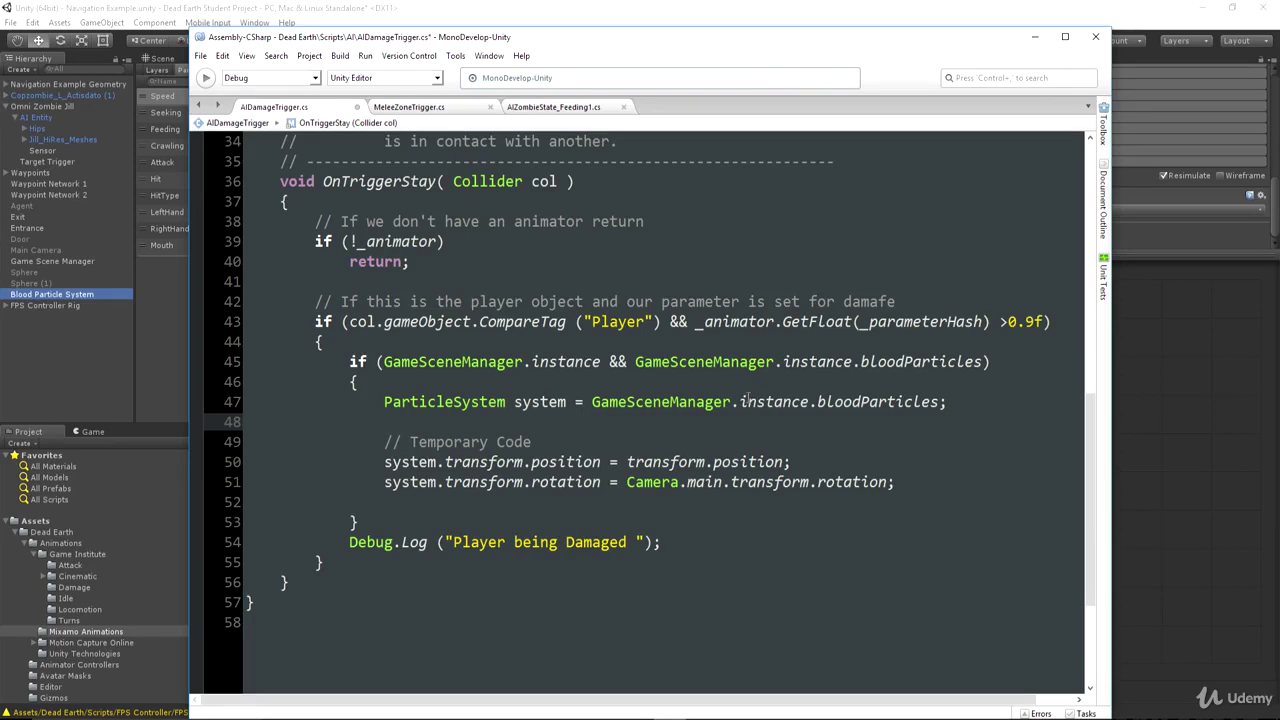
pyautogui.moveTo(384, 462); pyautogui.dragTo(796, 461)
pyautogui.click(627, 462)
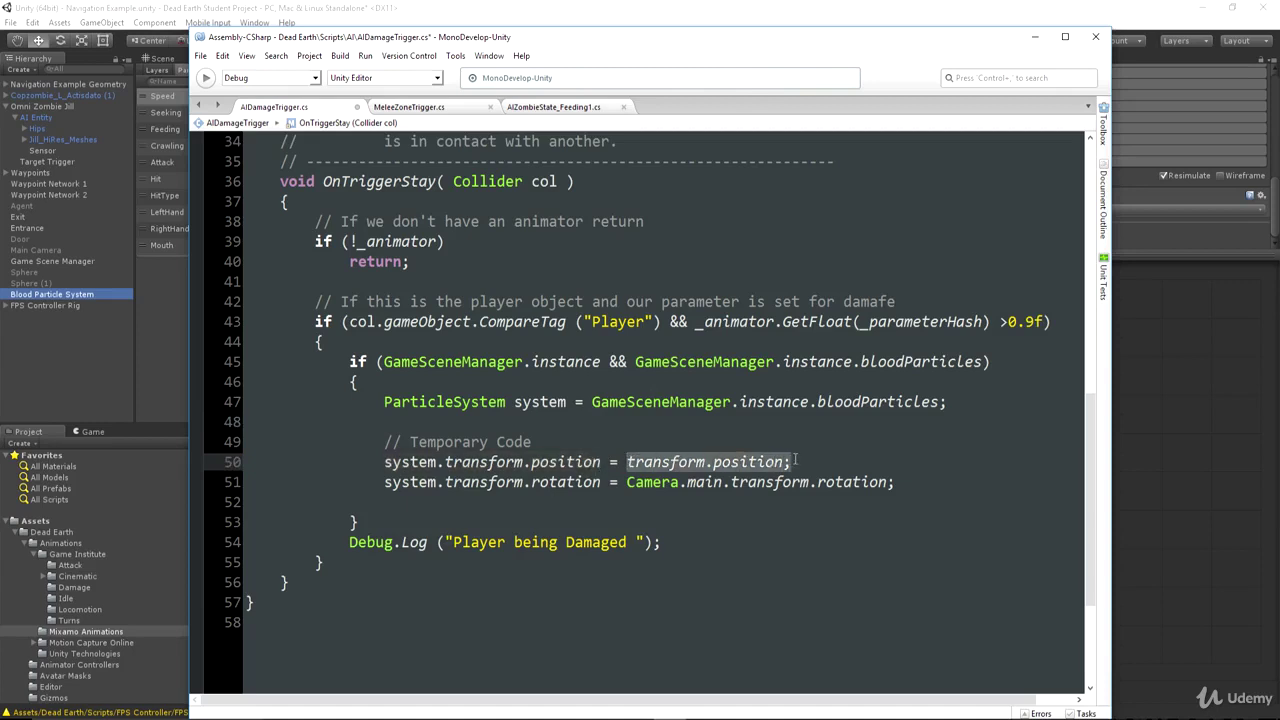